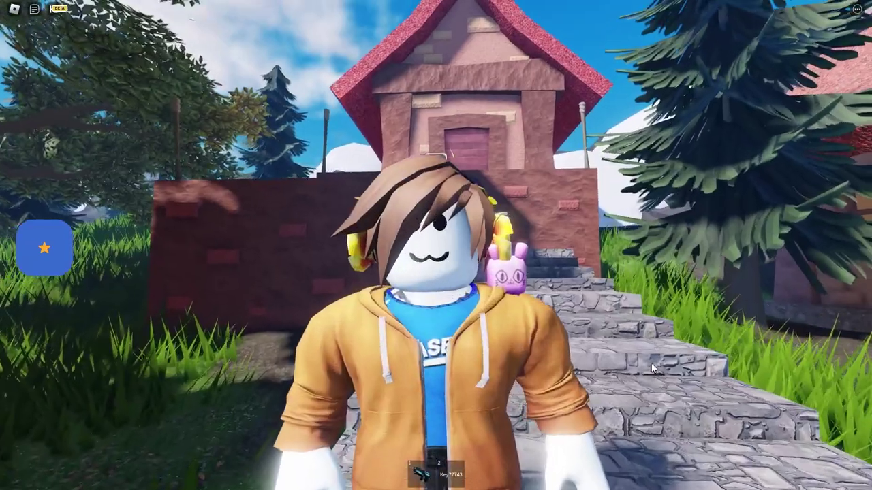
key(s)
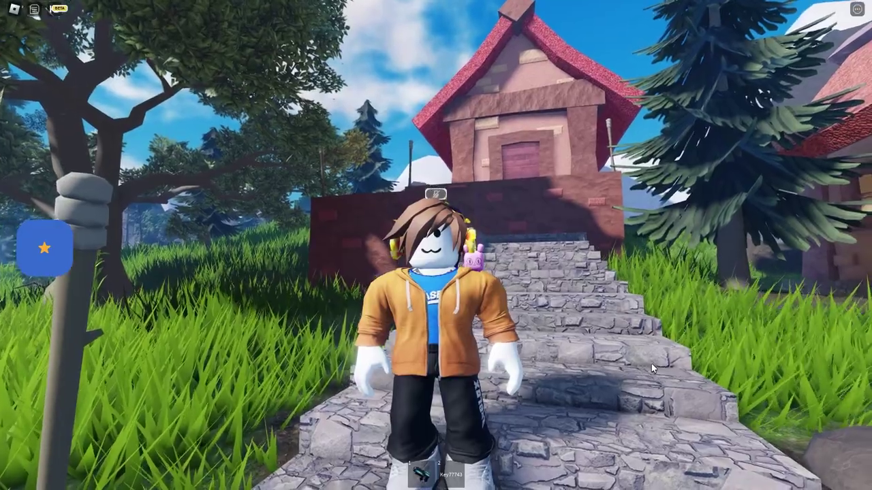
Run the avatar off the steps and out into the open field
key(s)
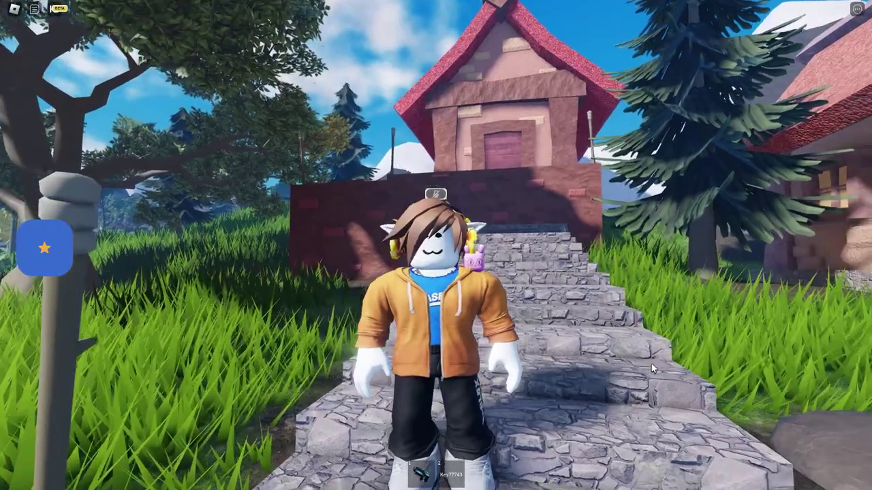
key(s)
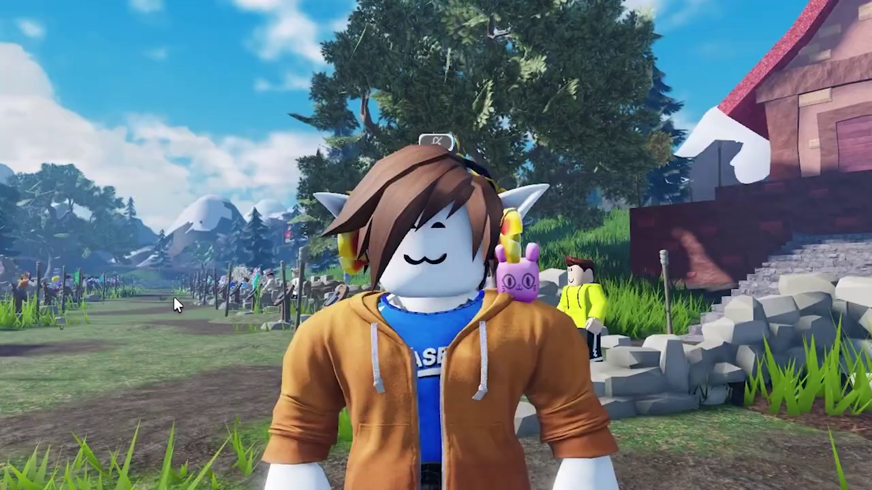
scroll(173, 295, up, 2)
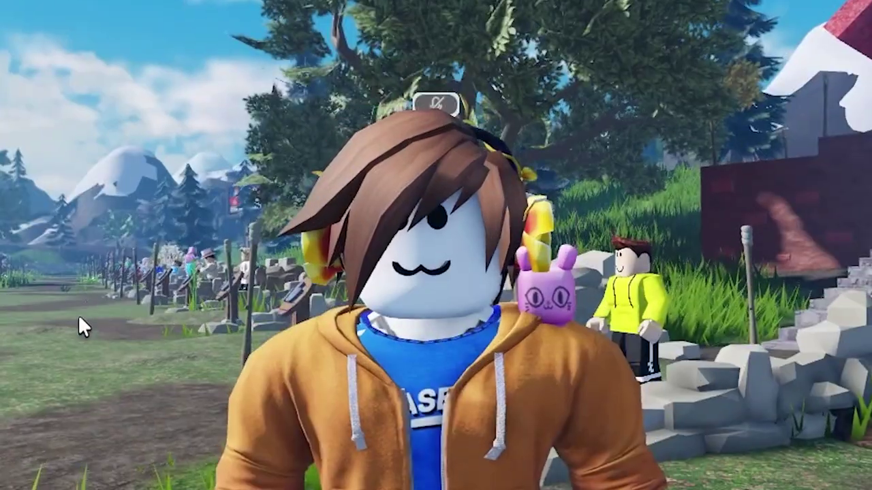
scroll(78, 314, up, 2)
scroll(412, 143, up, 3)
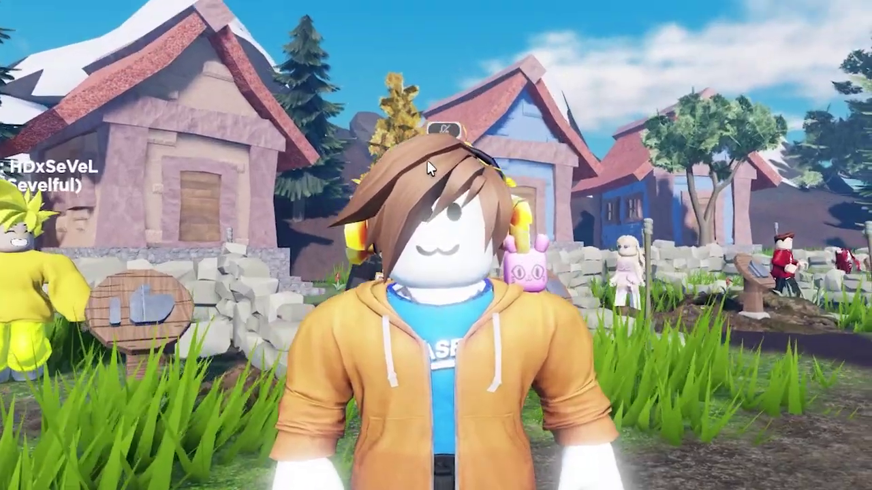
Frame the village and trees behind the avatar, then walk it toward the camera
right_drag(427, 160, 426, 158)
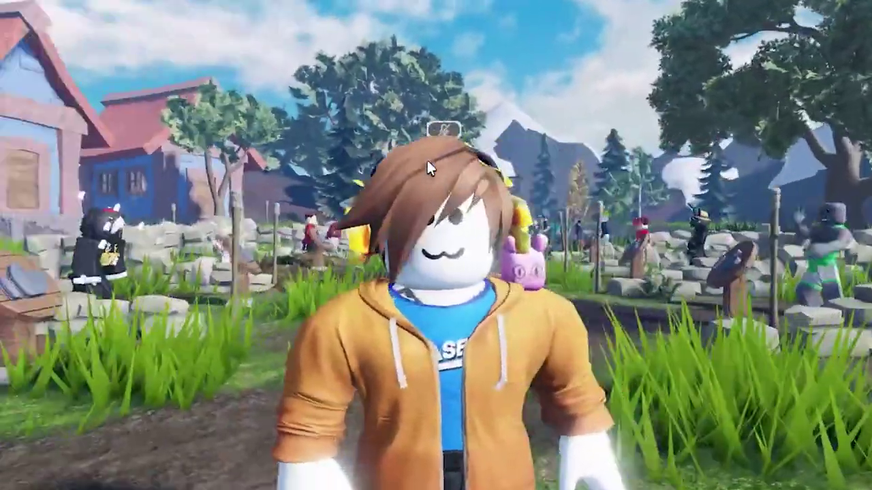
scroll(404, 139, up, 2)
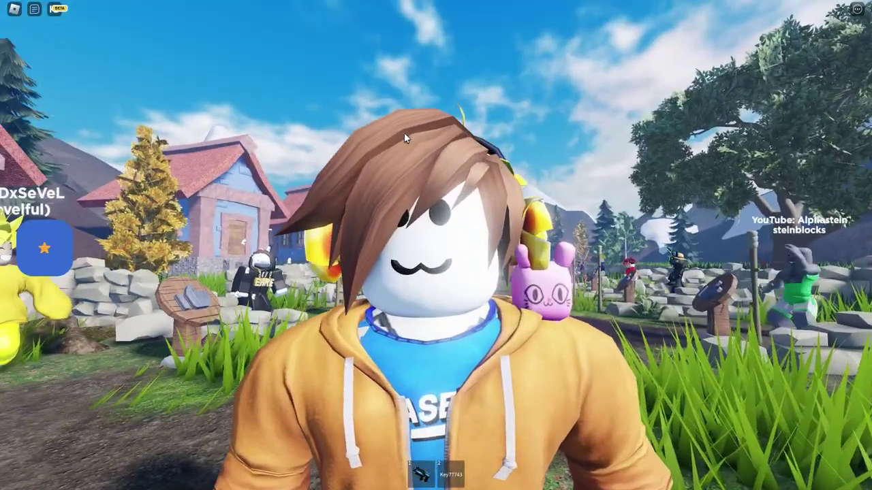
right_drag(404, 139, 541, 319)
scroll(403, 138, down, 2)
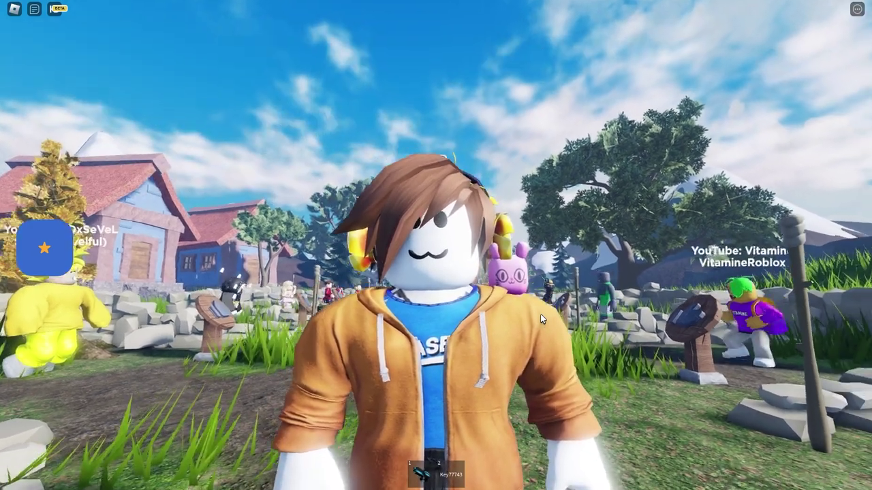
right_drag(541, 319, 541, 318)
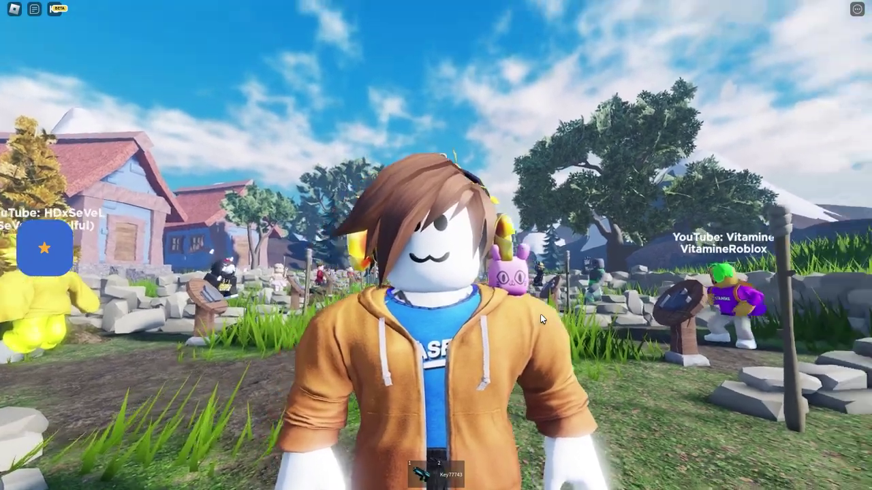
key(s)
key(s)
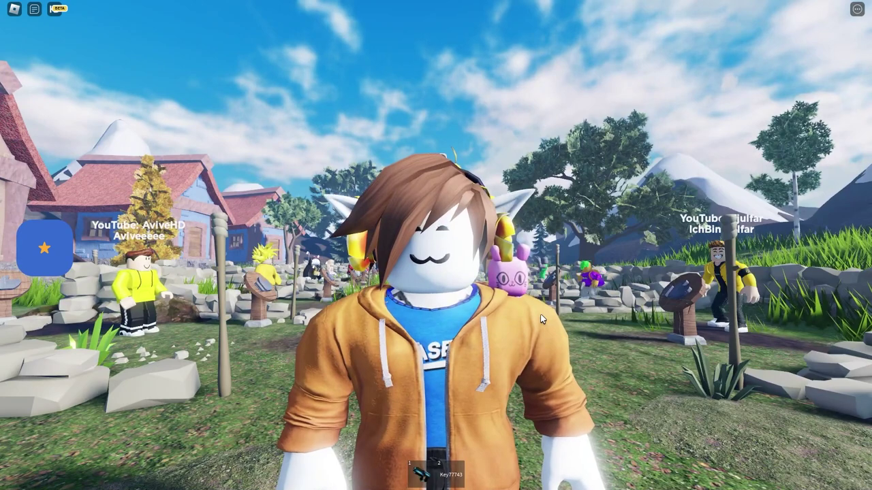
key(s)
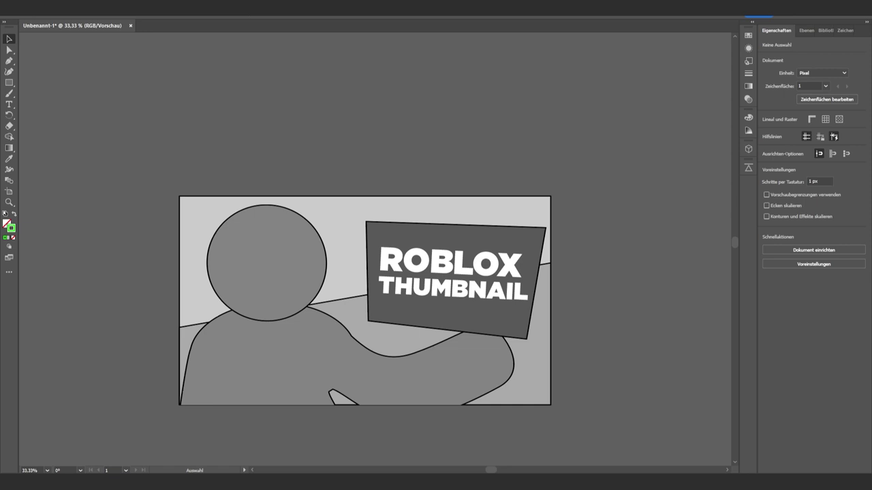
alt+scroll(370, 175, down, 1)
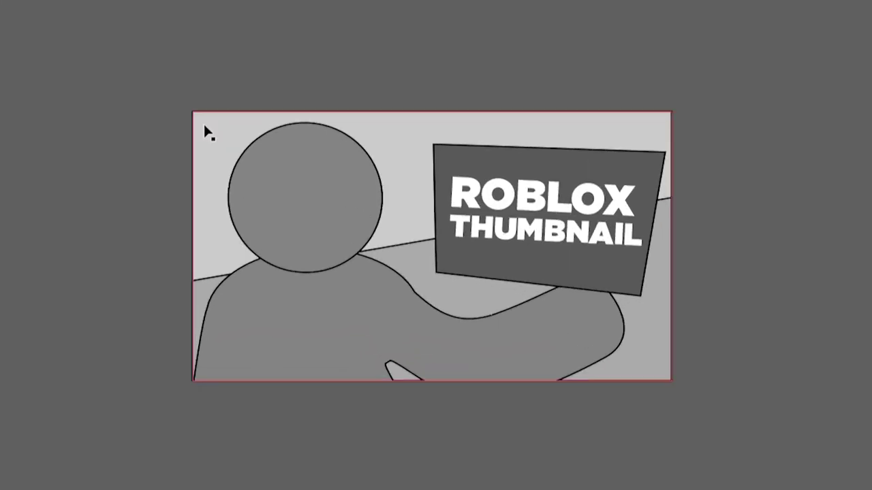
click(297, 177)
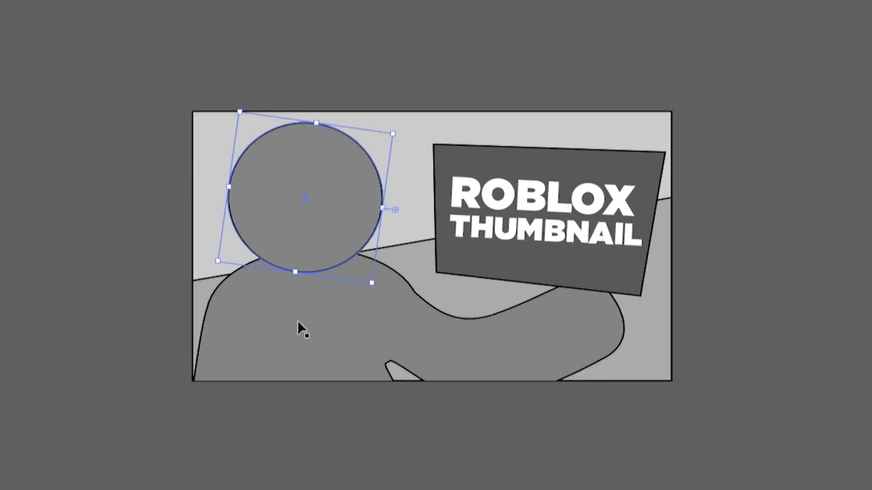
shift+click(297, 327)
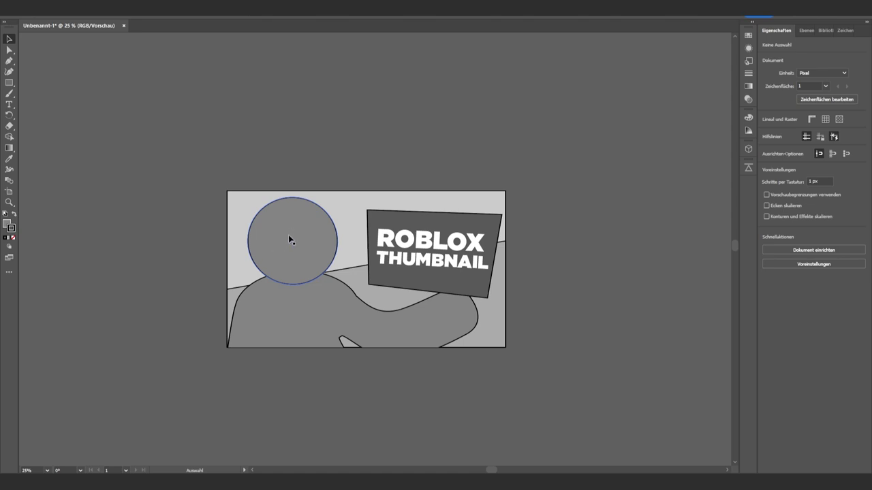
alt+scroll(315, 259, up, 1)
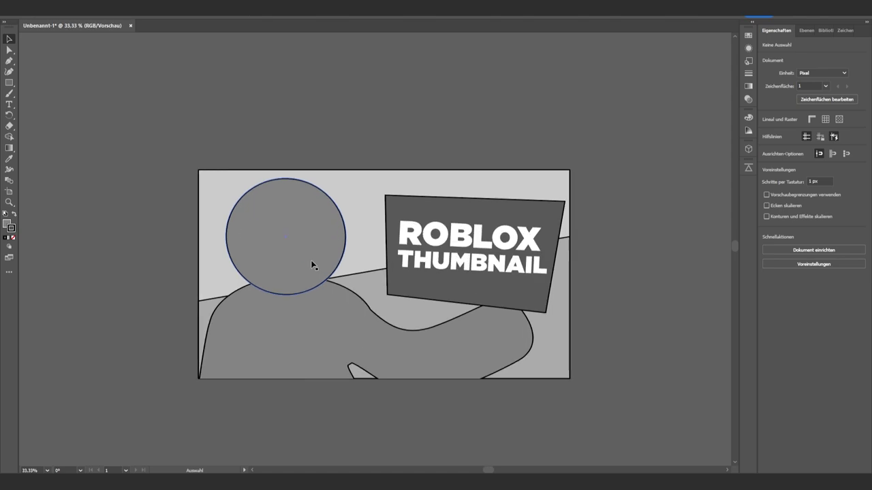
alt+scroll(330, 257, down, 3)
alt+scroll(333, 256, down, 3)
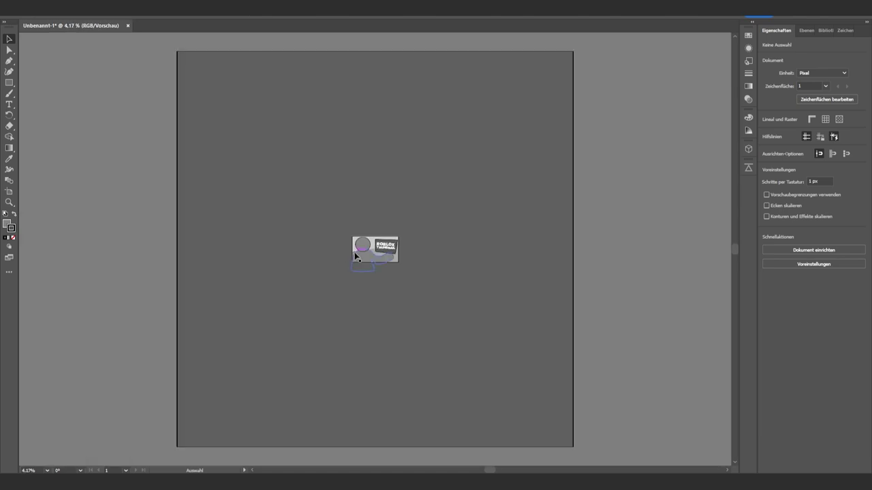
alt+scroll(359, 215, up, 1)
alt+scroll(358, 212, up, 3)
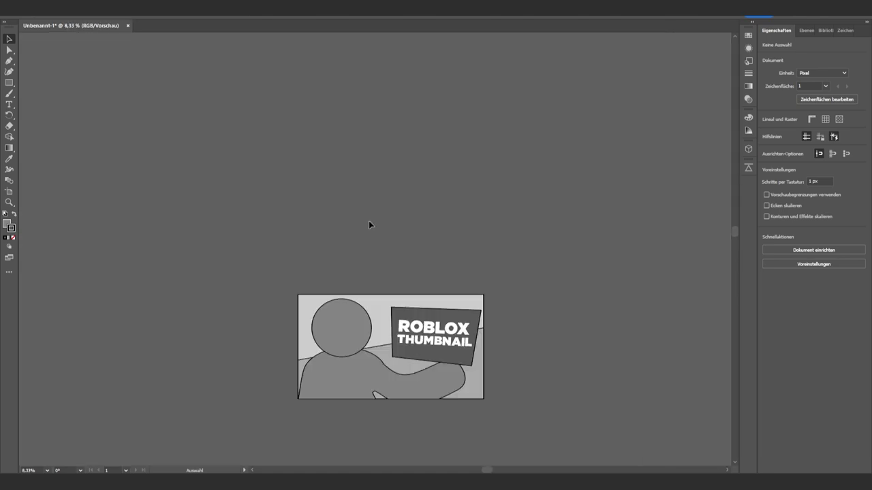
alt+scroll(368, 221, up, 1)
mouse_move(735, 223)
mouse_down()
mouse_move(732, 200)
mouse_move(732, 304)
mouse_move(732, 231)
mouse_move(727, 253)
mouse_up()
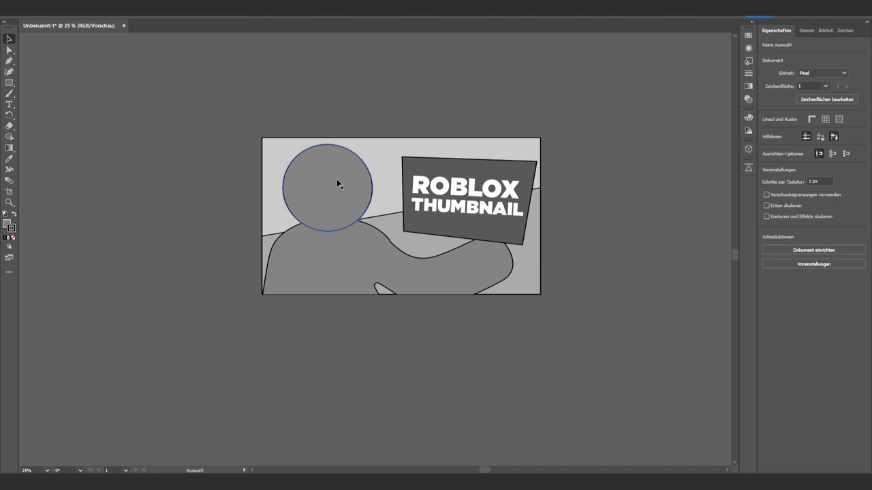
key(ctrl+0)
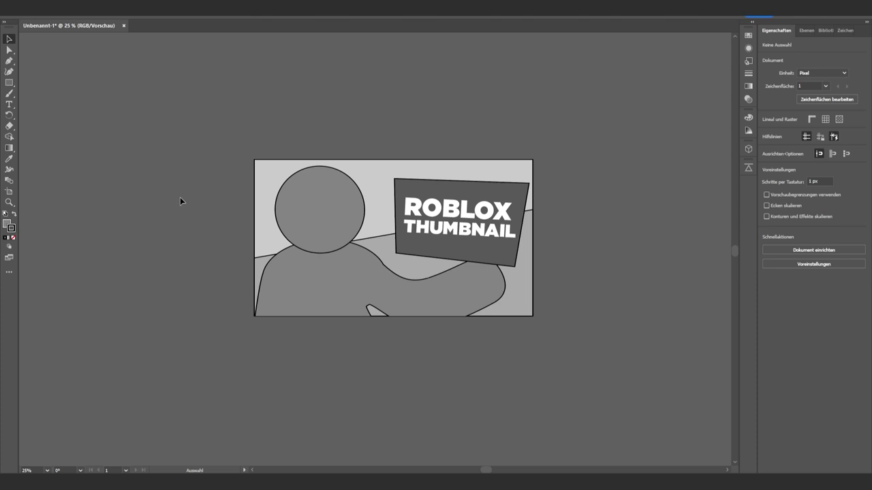
alt+scroll(403, 223, up, 1)
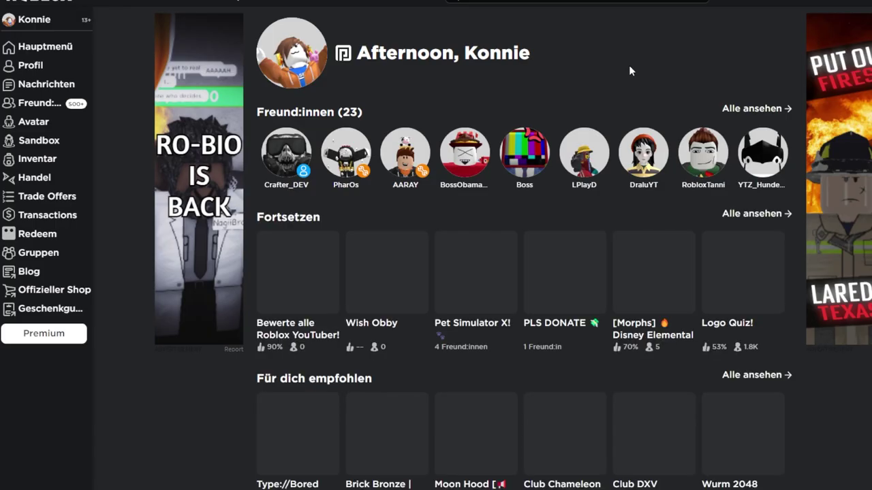
Go to the Roblox creator area from the home page
click(313, 2)
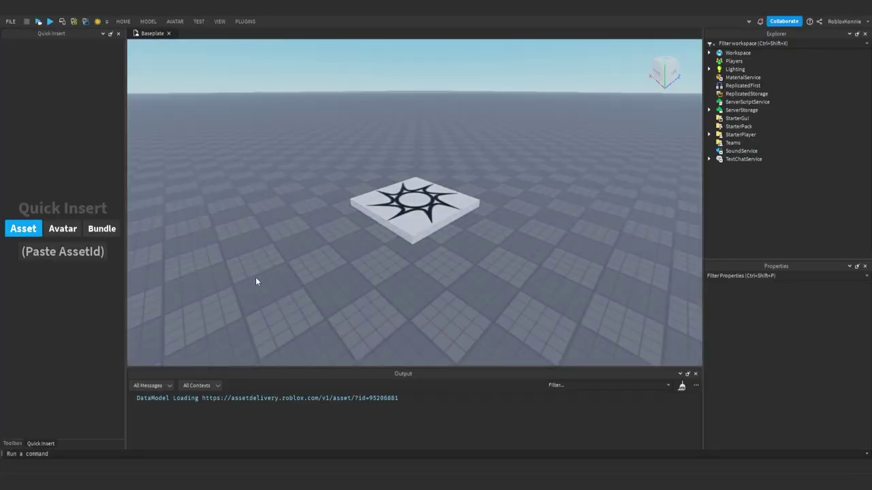
Start a Play test from the HOME tab so the avatar spawns on the spawn pad
right_drag(328, 261, 329, 264)
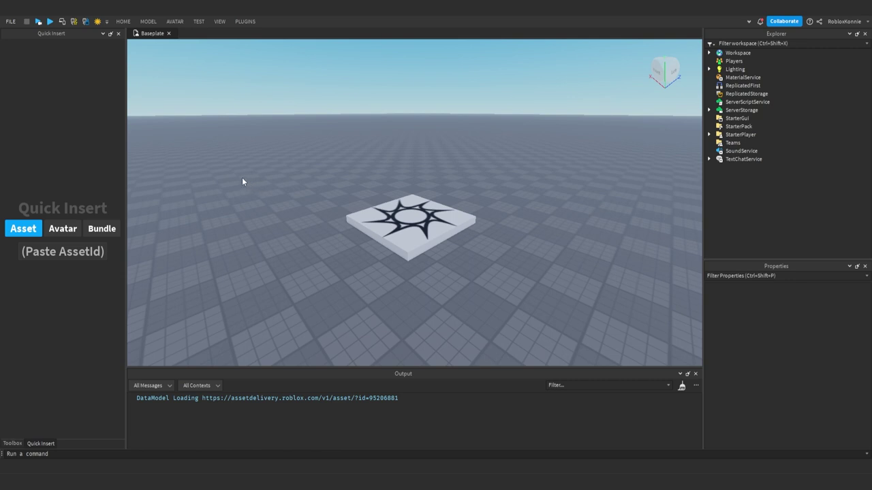
scroll(303, 152, up, 2)
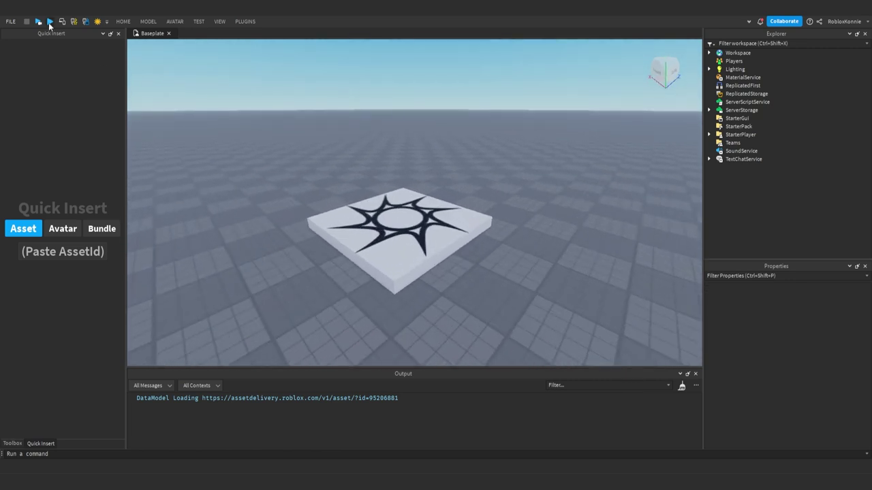
click(129, 22)
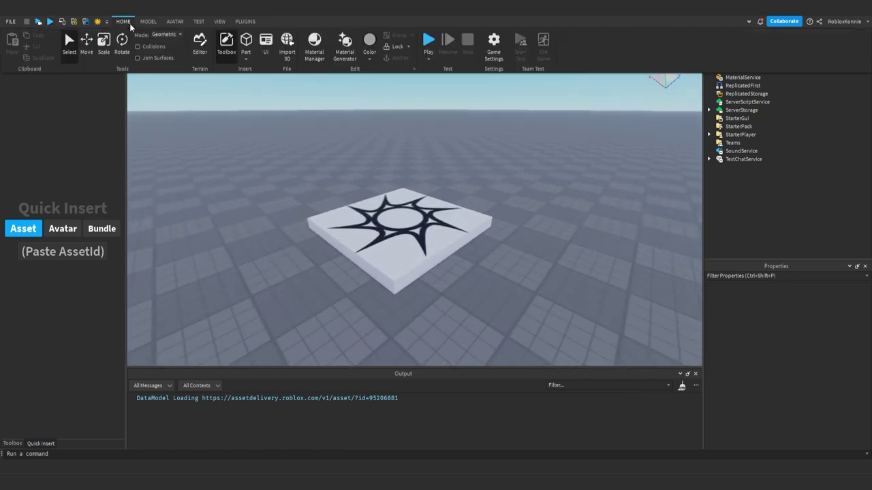
click(426, 41)
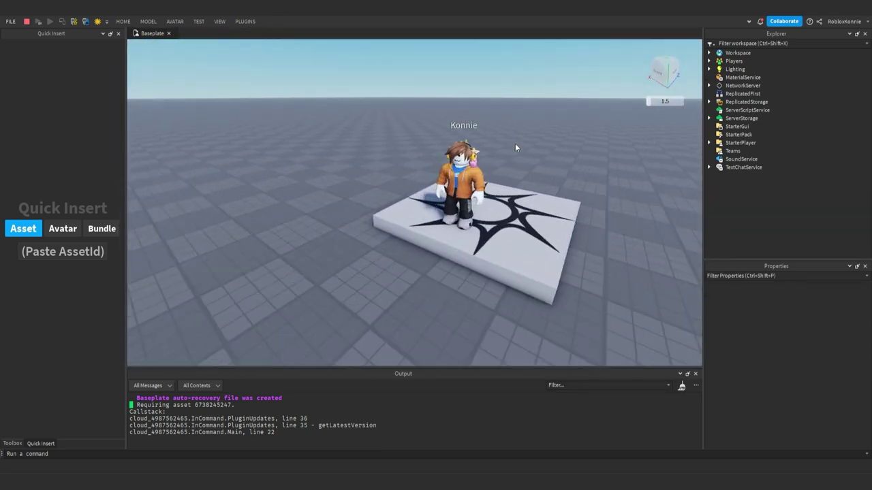
Copy the spawned avatar model and Paste Into the Workspace with Ctrl+Shift+V
click(477, 115)
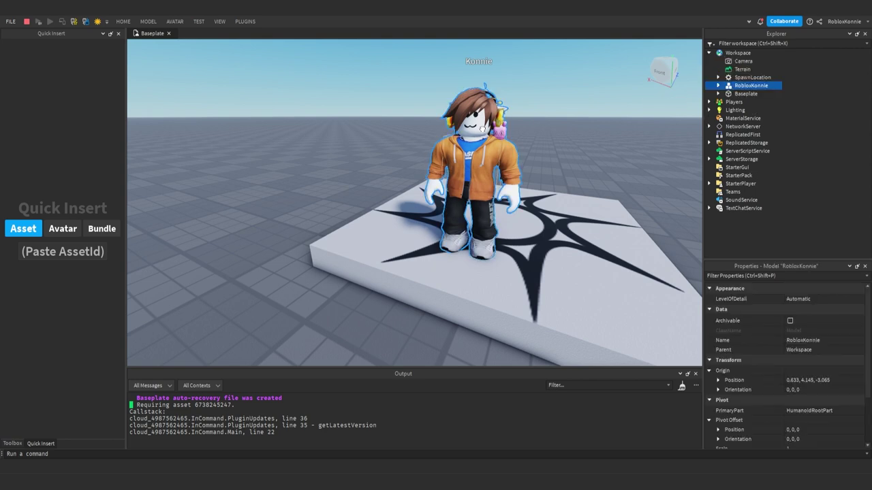
key(ctrl+c)
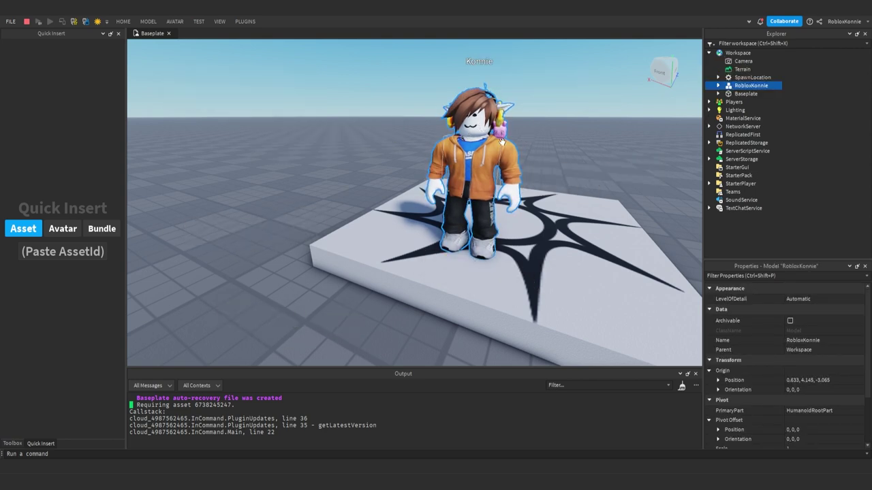
right_drag(501, 150, 615, 121)
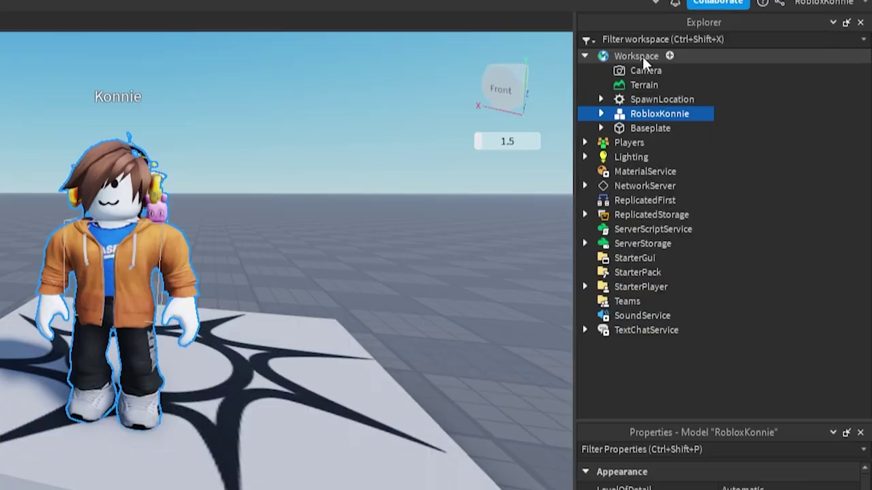
click(640, 55)
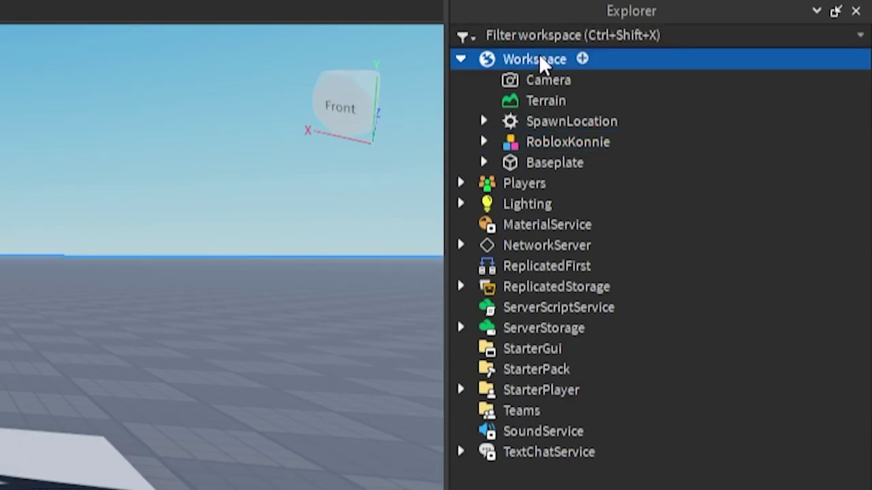
key(ctrl+shift+v)
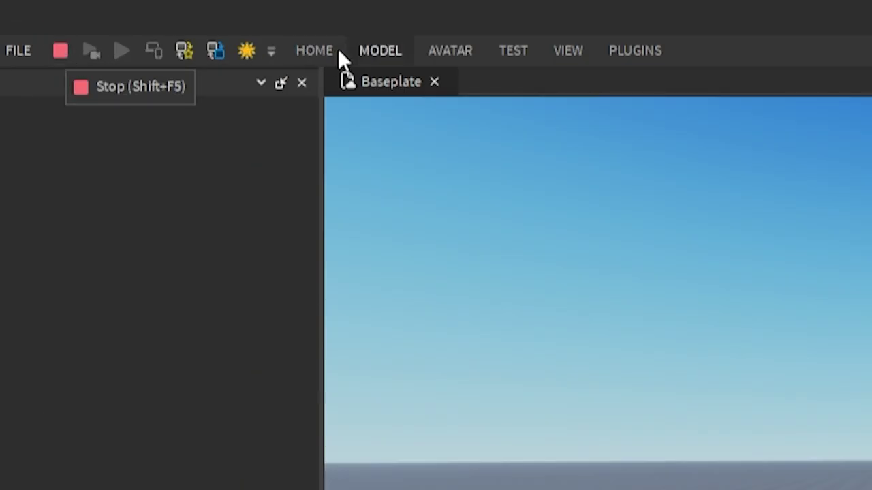
Stop the playtest, paste the avatar model into Workspace, and frame it with F
click(127, 22)
click(781, 58)
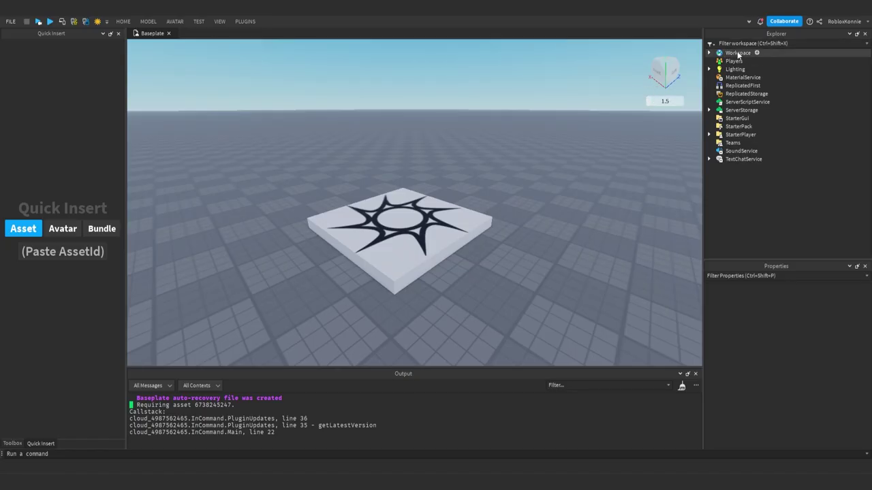
click(737, 54)
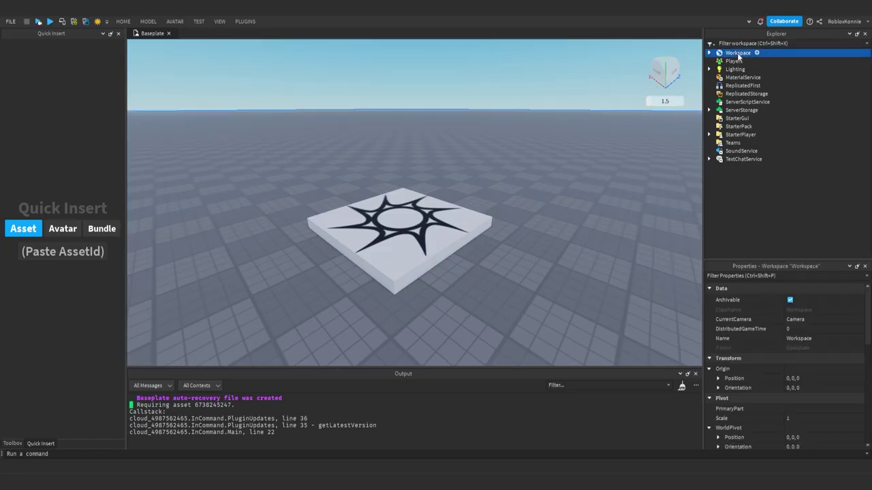
key(ctrl+shift+v)
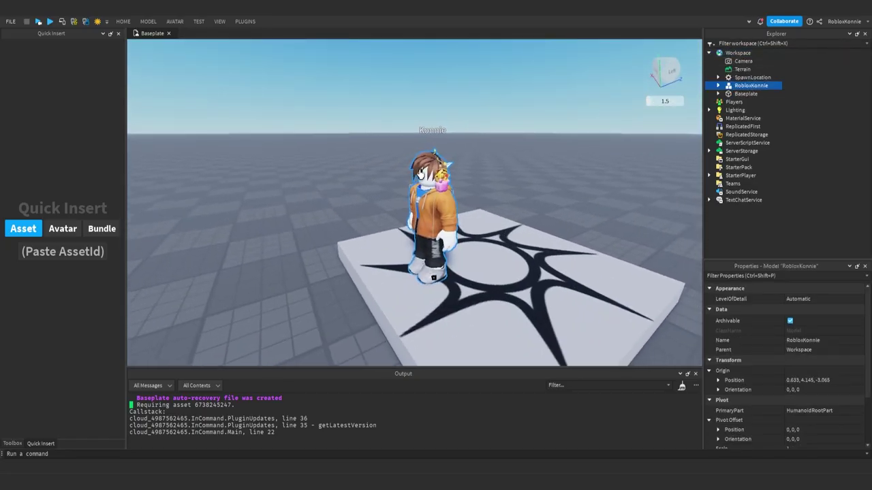
key(f)
Zoom in and out on the pasted avatar, then deselect it and tilt the view slightly
scroll(421, 174, down, 5)
scroll(420, 173, up, 4)
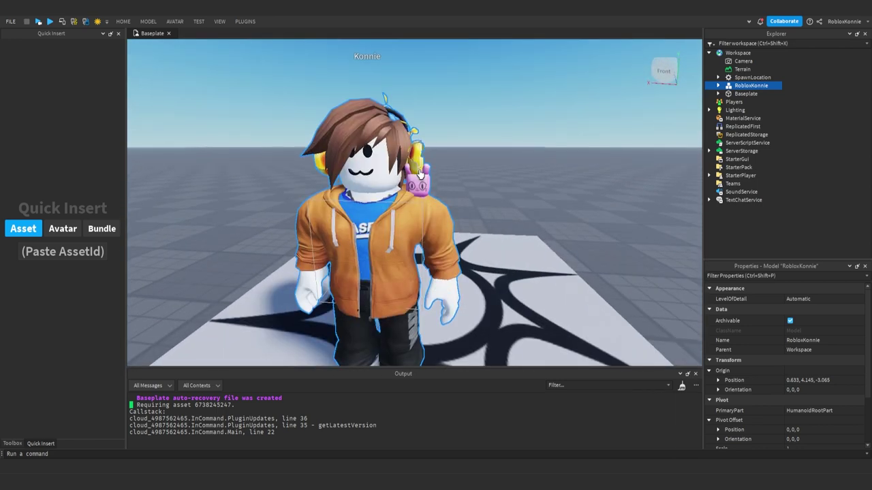
scroll(460, 190, down, 1)
scroll(460, 189, down, 2)
scroll(460, 189, down, 1)
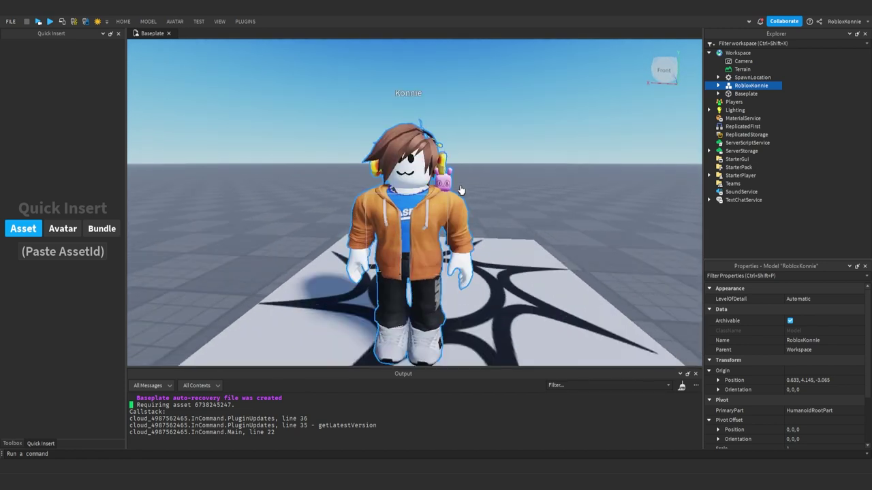
scroll(460, 190, up, 1)
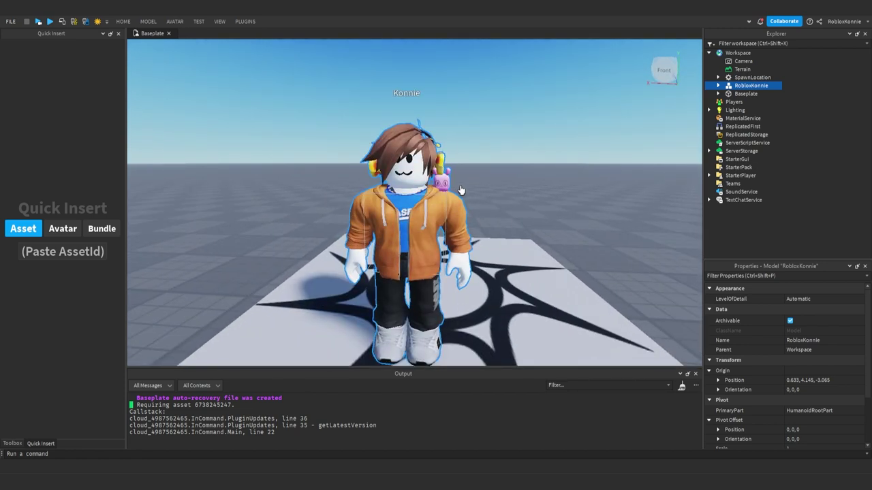
scroll(461, 193, down, 3)
scroll(462, 196, up, 4)
scroll(465, 202, down, 2)
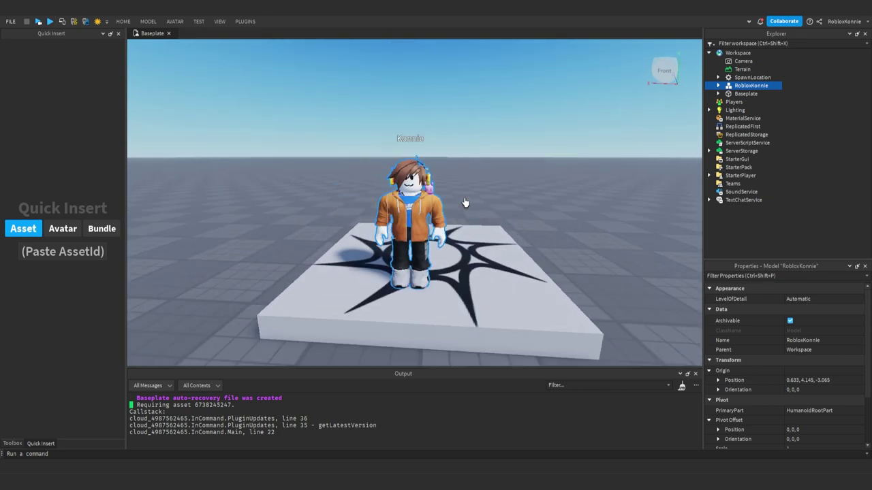
scroll(464, 203, up, 2)
scroll(464, 202, up, 1)
scroll(465, 202, up, 3)
scroll(410, 176, up, 1)
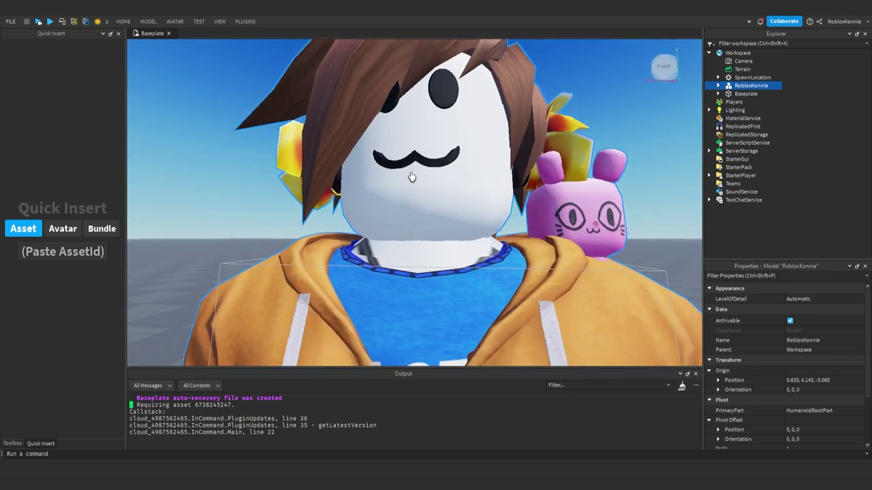
scroll(411, 176, down, 5)
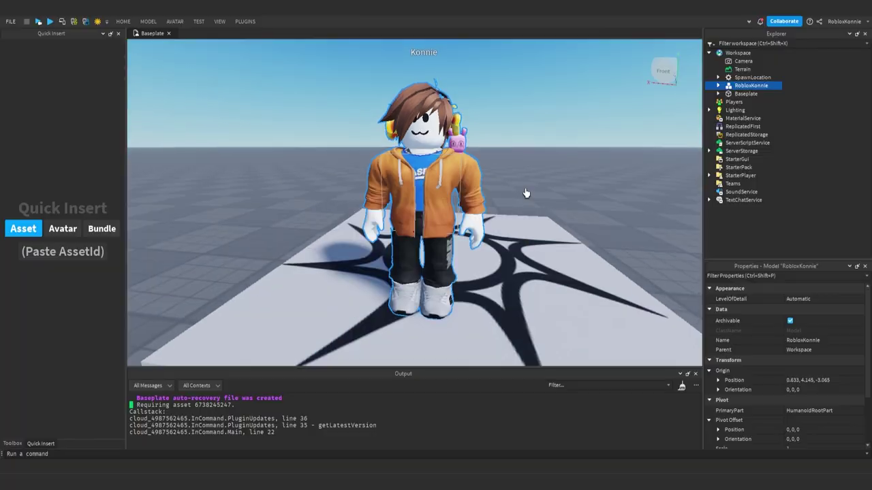
scroll(525, 193, down, 5)
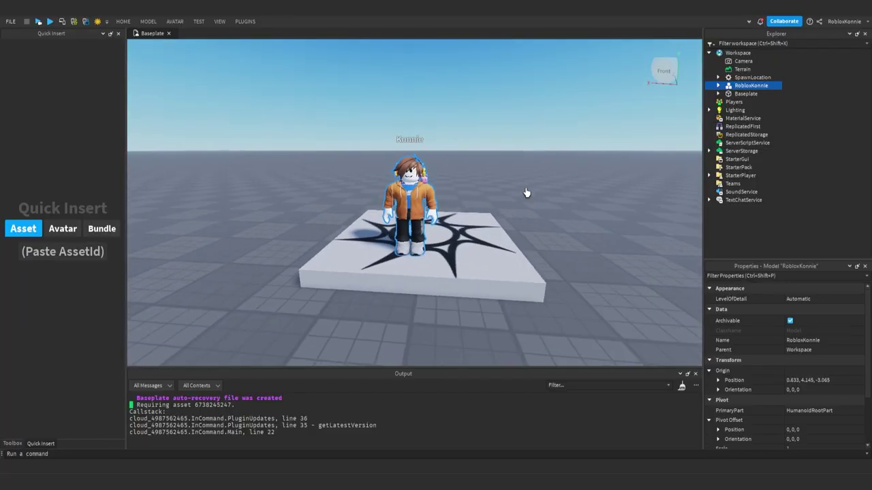
scroll(516, 191, up, 5)
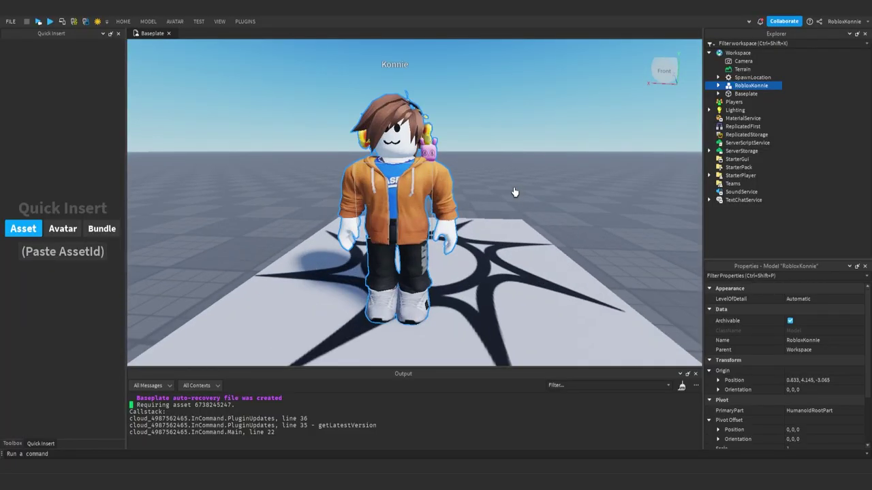
click(462, 141)
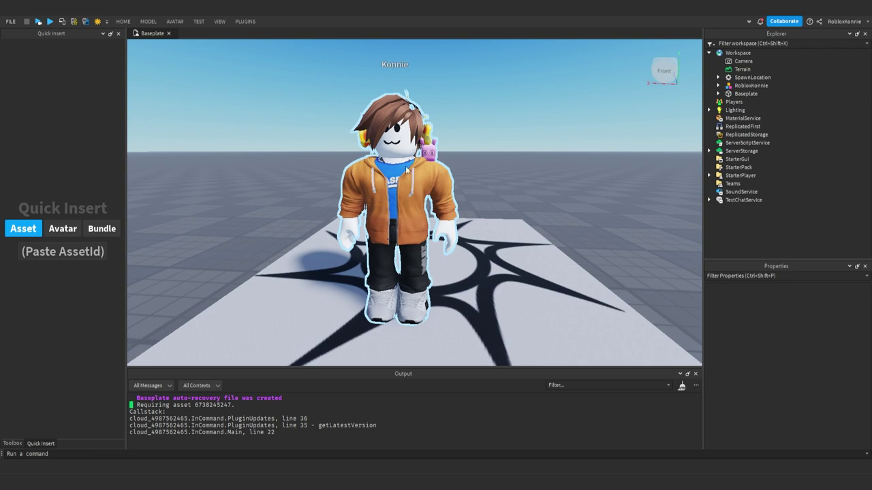
right_drag(471, 176, 485, 166)
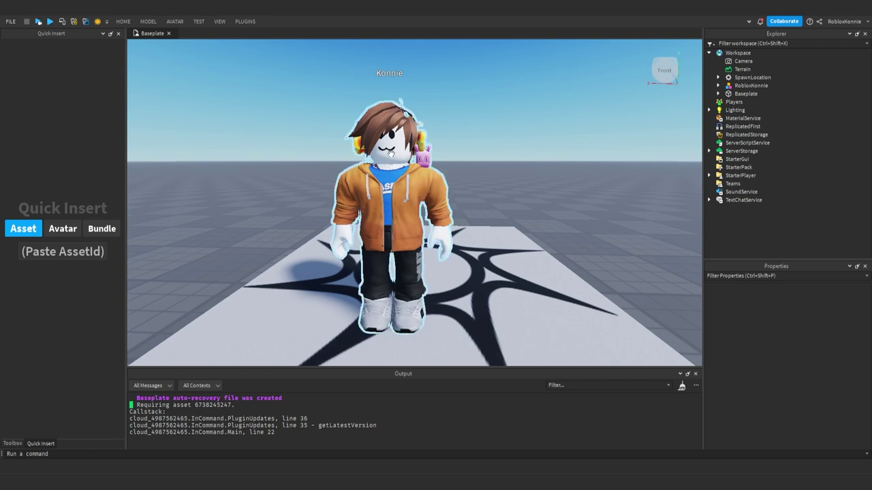
Choose Unlock All from the MODEL tab's Lock dropdown, then toggle the Lock tool
click(148, 21)
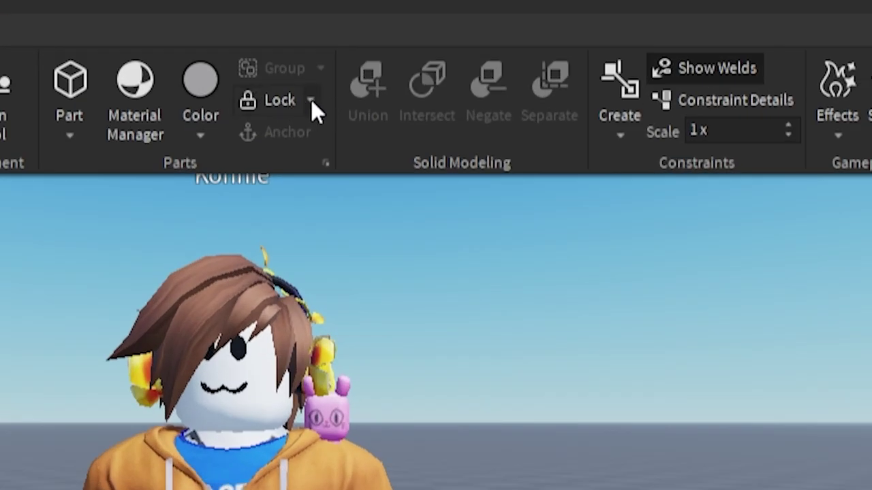
click(310, 99)
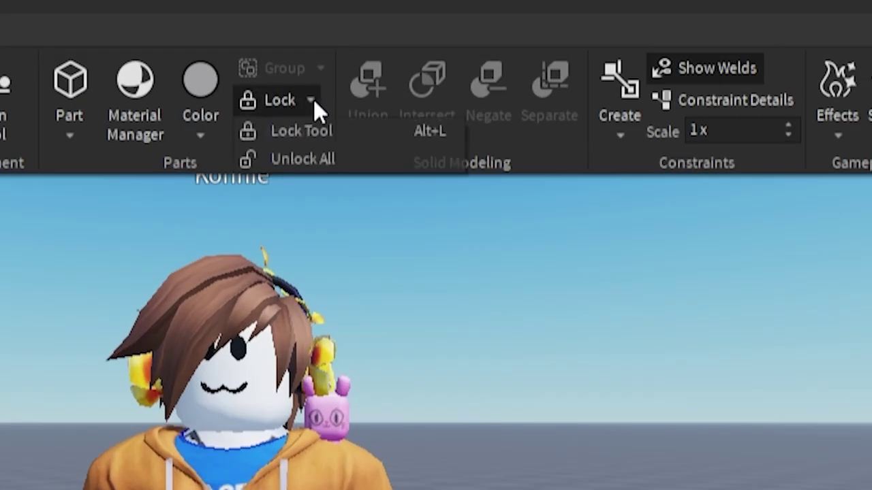
click(299, 154)
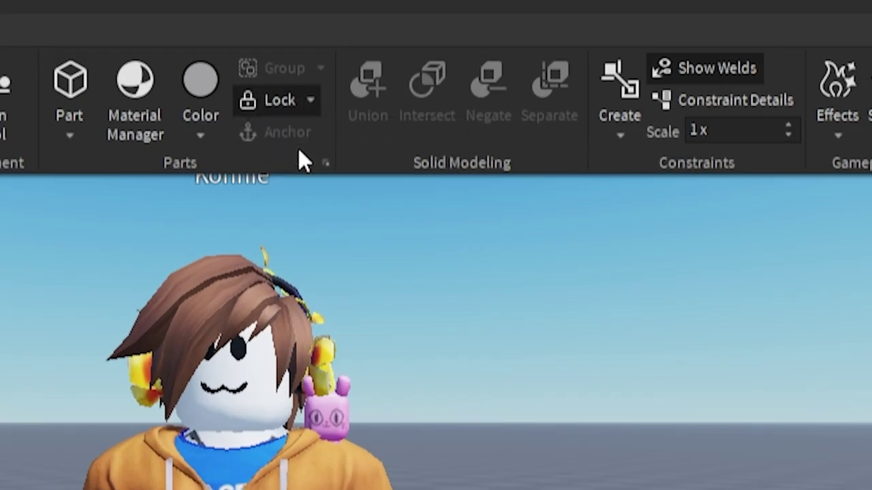
click(280, 98)
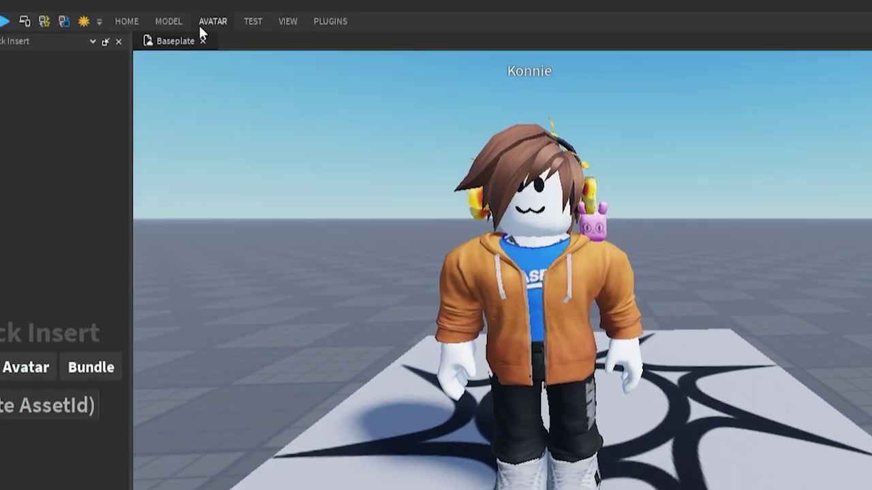
click(175, 21)
click(602, 63)
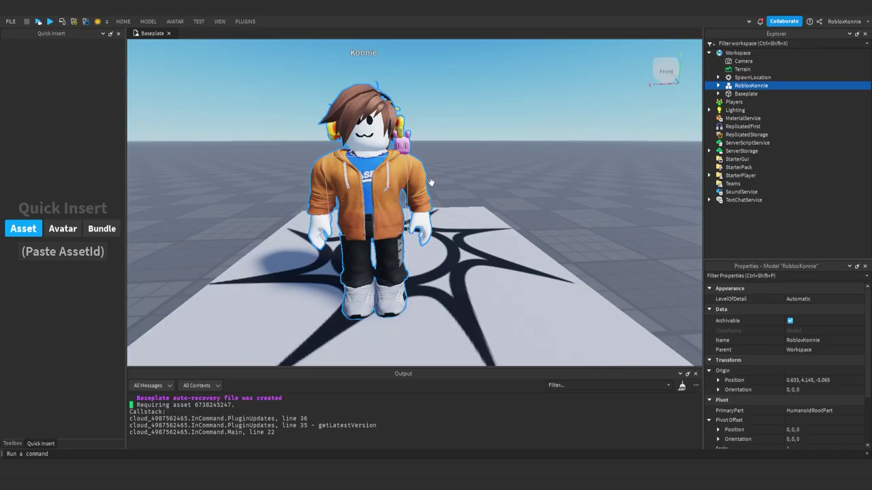
Move the Konnie avatar to the baseplate centre and frame it head to shoes
key(ctrl+2)
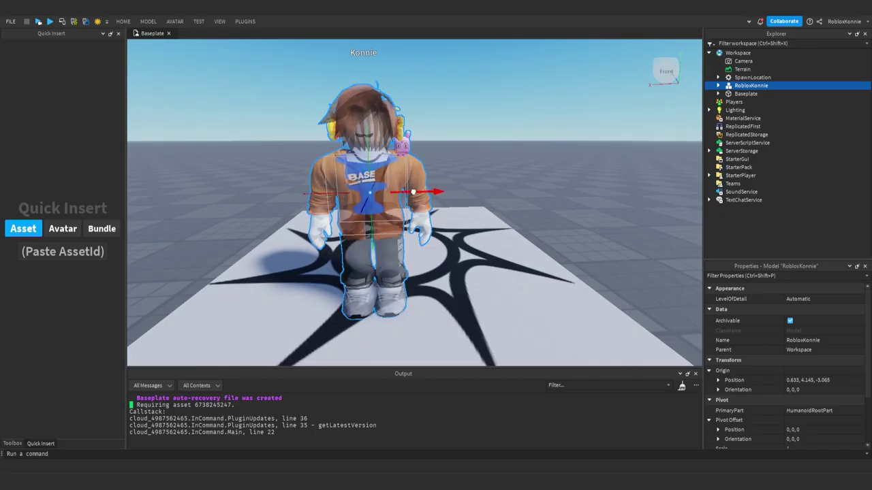
drag(431, 188, 429, 196)
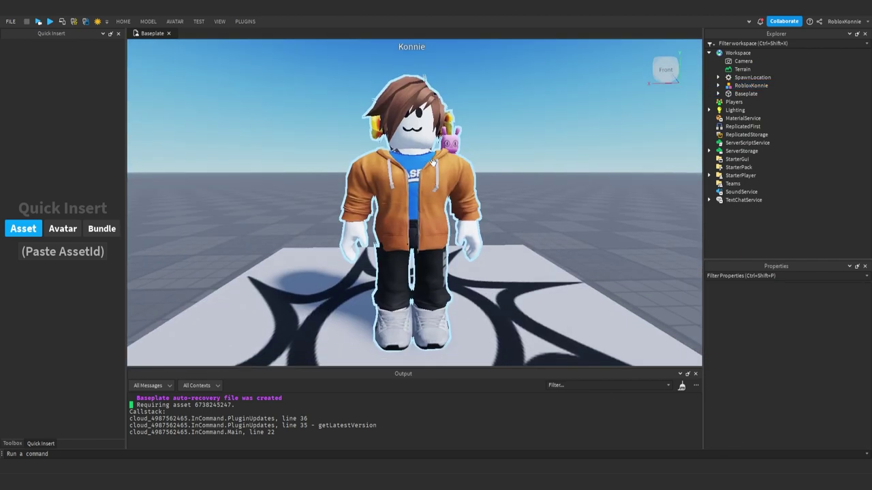
right_drag(417, 190, 413, 175)
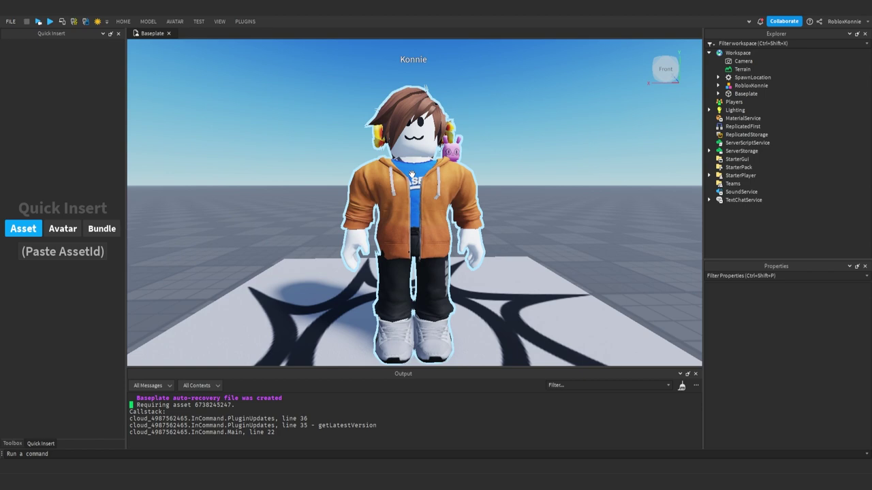
scroll(411, 174, down, 5)
scroll(411, 174, up, 8)
scroll(411, 174, up, 3)
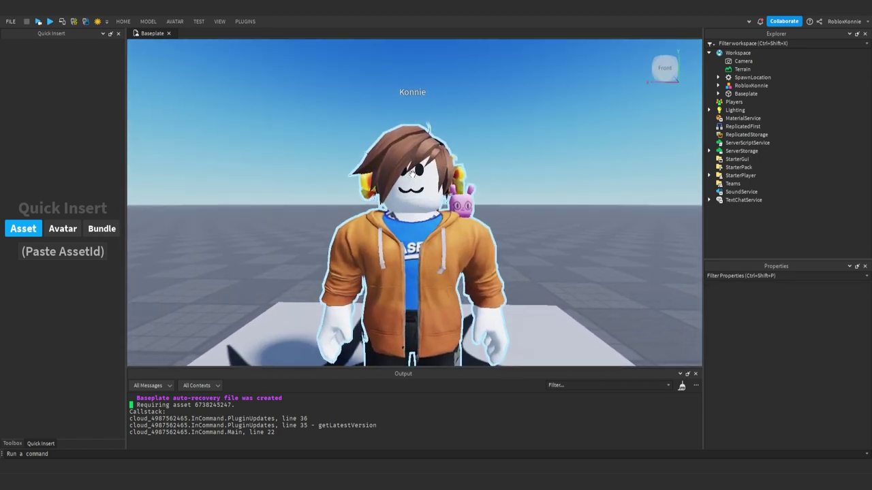
right_drag(411, 175, 411, 173)
scroll(412, 174, down, 2)
scroll(412, 174, down, 4)
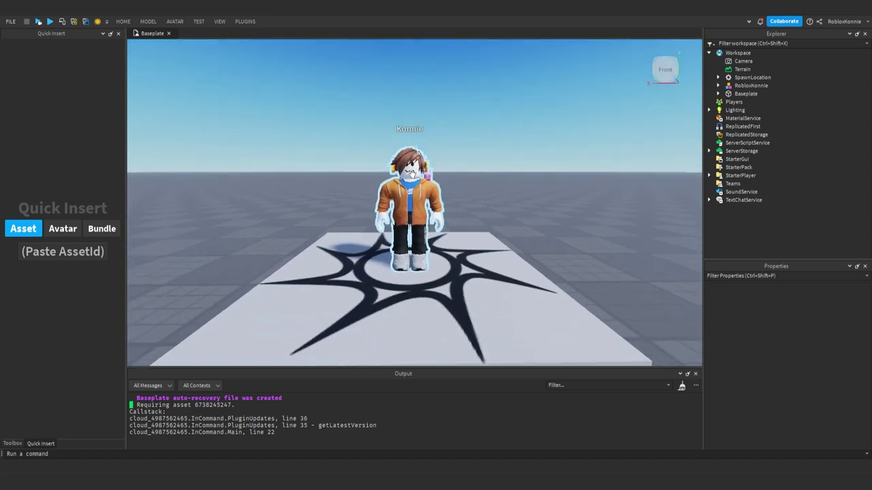
scroll(412, 174, up, 5)
scroll(412, 174, up, 3)
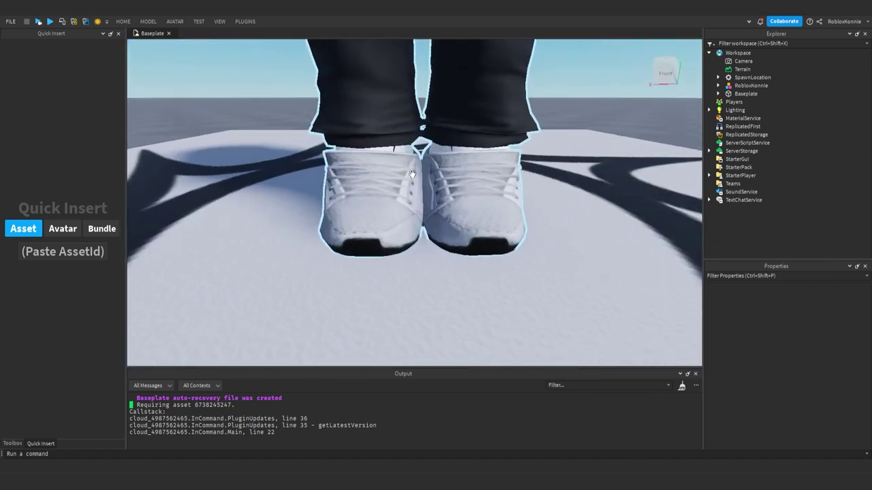
right_drag(412, 174, 414, 175)
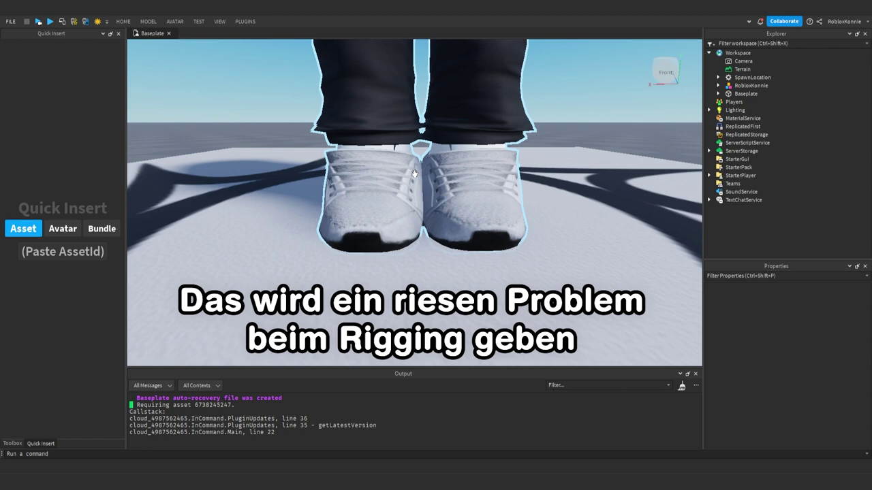
scroll(407, 155, down, 2)
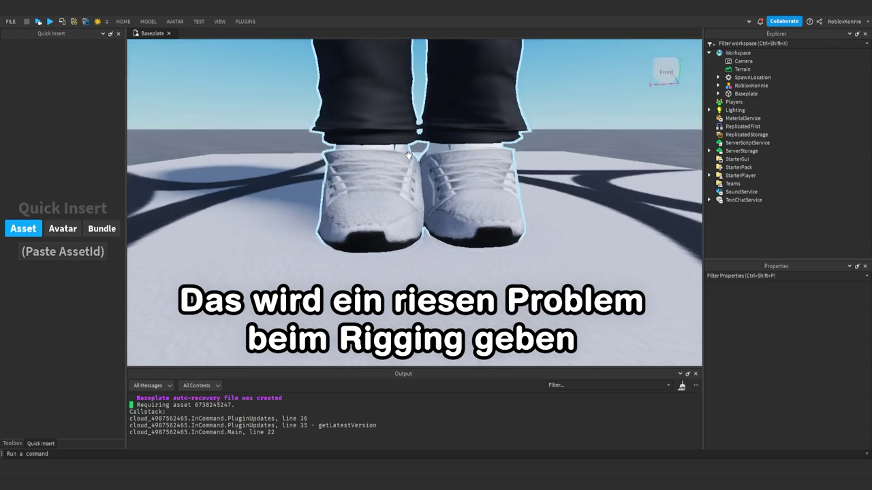
scroll(407, 155, down, 3)
scroll(408, 155, up, 3)
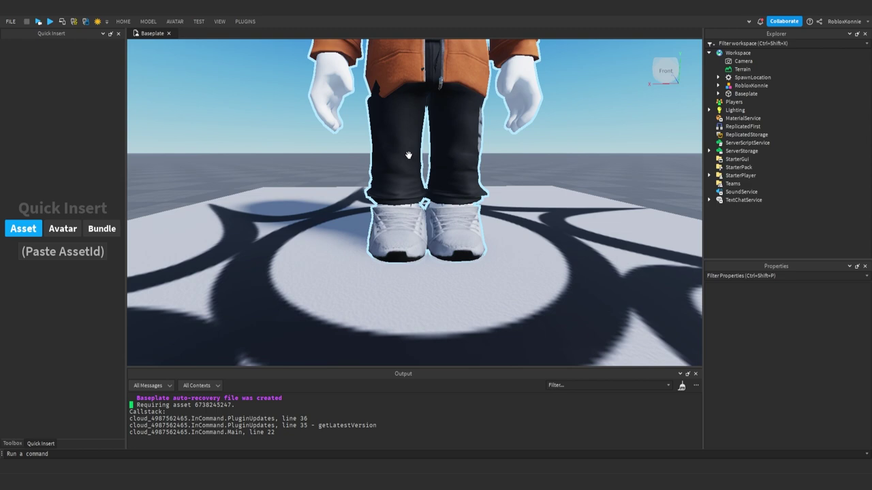
scroll(408, 155, down, 3)
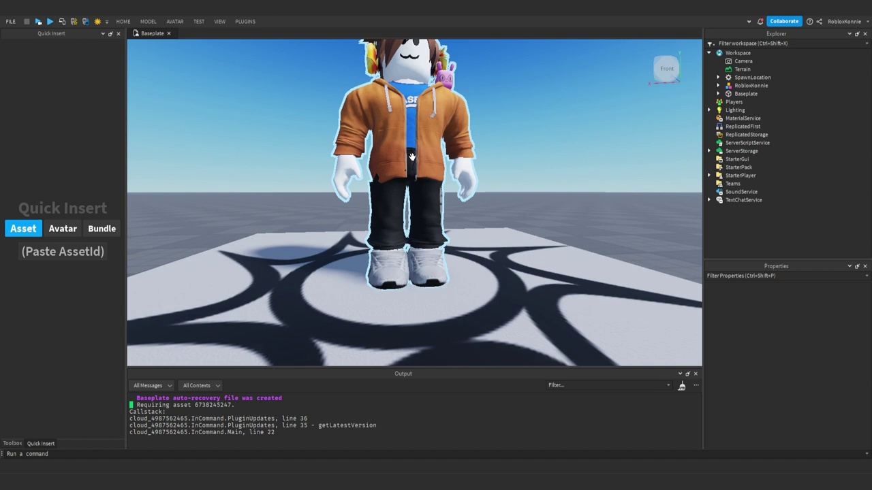
key(f)
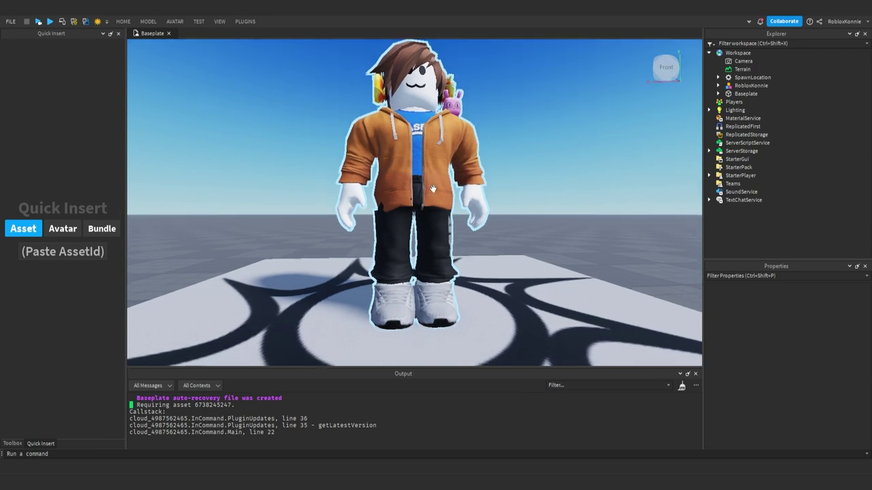
Zoom in and out to inspect the orange-hoodie Konnie avatar
scroll(410, 157, down, 3)
scroll(411, 157, down, 2)
scroll(476, 172, up, 3)
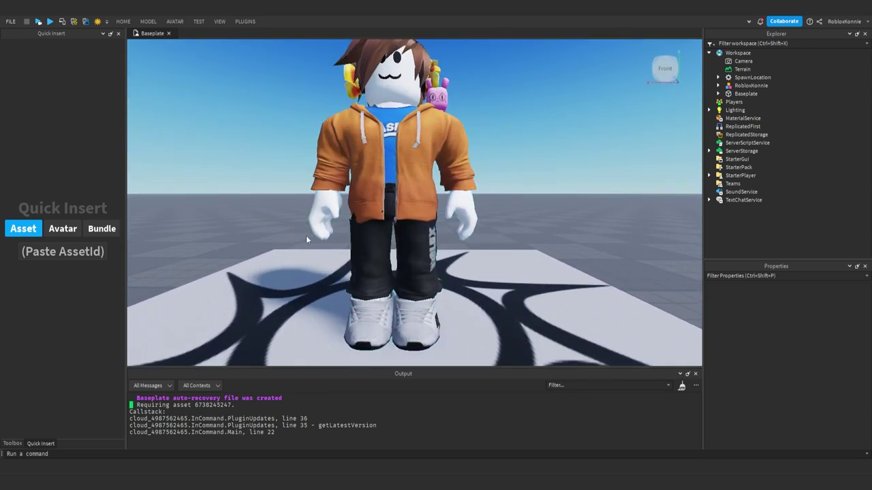
scroll(306, 235, up, 2)
scroll(309, 228, up, 2)
scroll(310, 214, up, 2)
scroll(307, 212, down, 1)
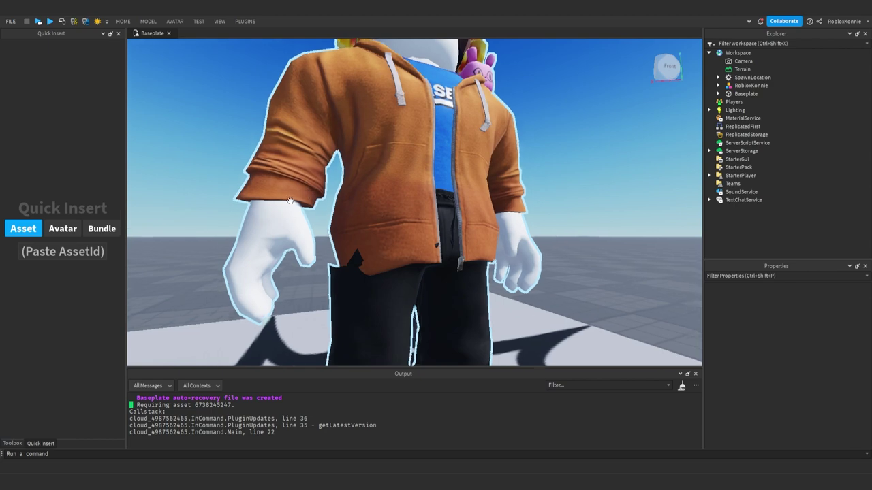
scroll(303, 210, down, 2)
scroll(297, 204, down, 2)
scroll(290, 204, down, 1)
scroll(290, 203, down, 2)
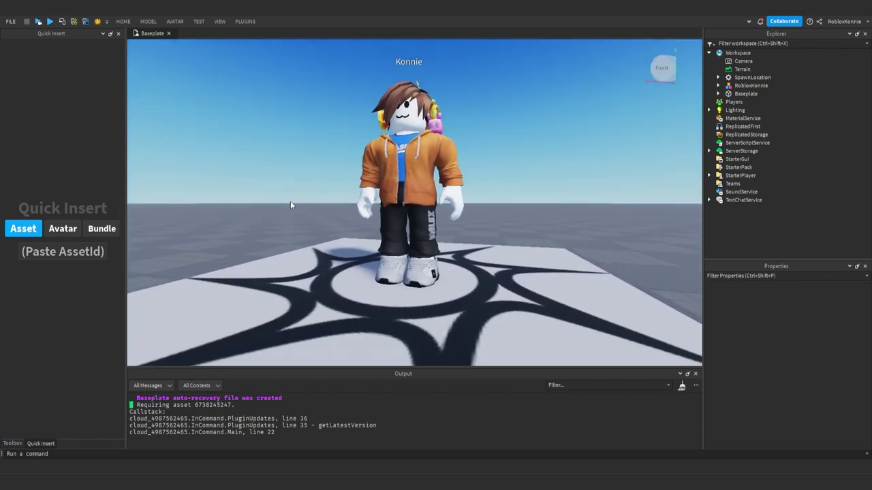
scroll(290, 203, up, 3)
scroll(290, 203, up, 2)
scroll(290, 202, up, 2)
scroll(290, 201, down, 3)
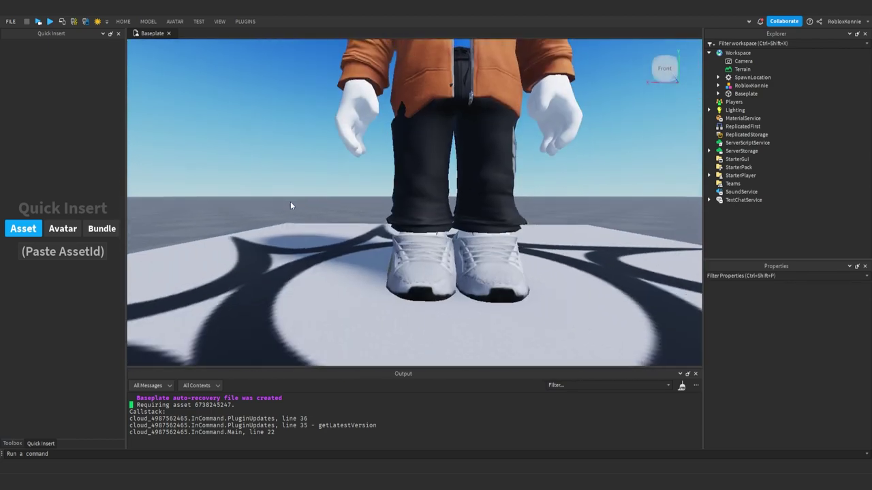
scroll(290, 201, down, 1)
scroll(290, 203, down, 2)
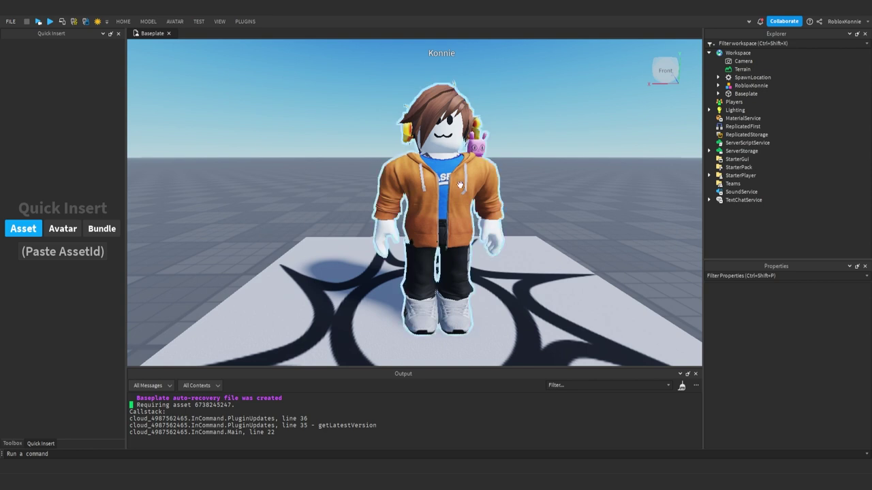
scroll(537, 163, down, 5)
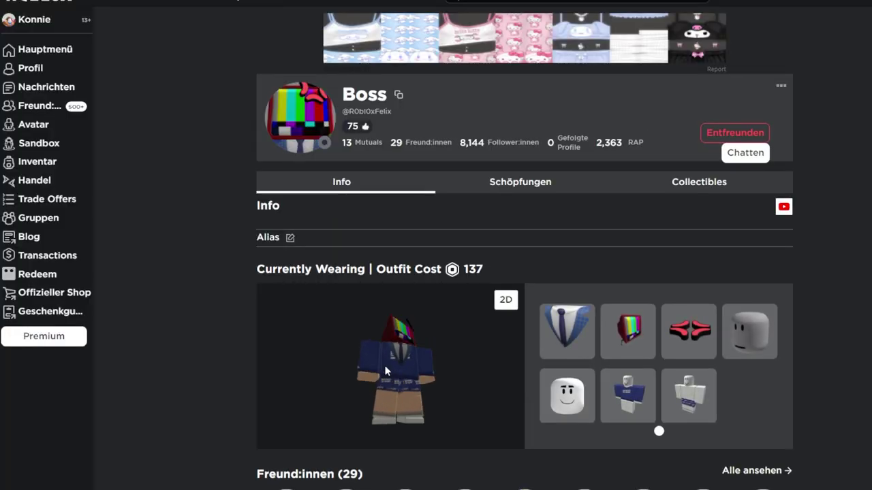
Select the friend's numeric user ID in the profile page URL to copy it
drag(380, 372, 385, 371)
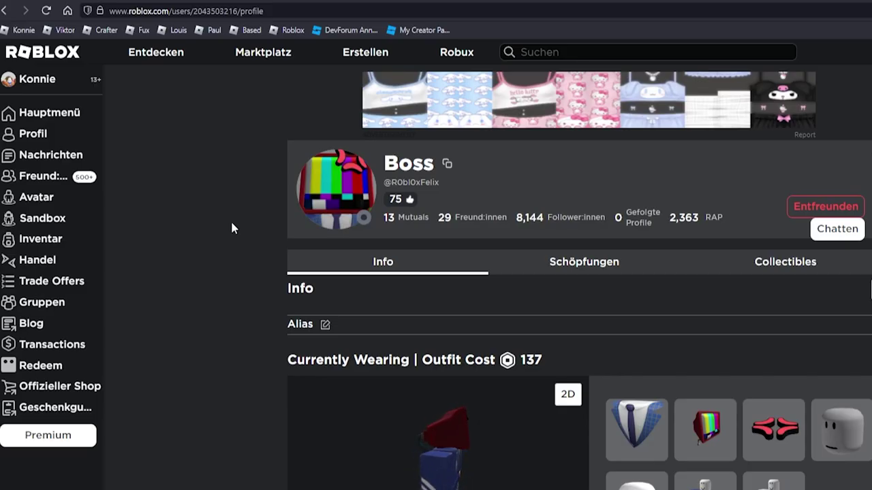
click(142, 11)
click(142, 10)
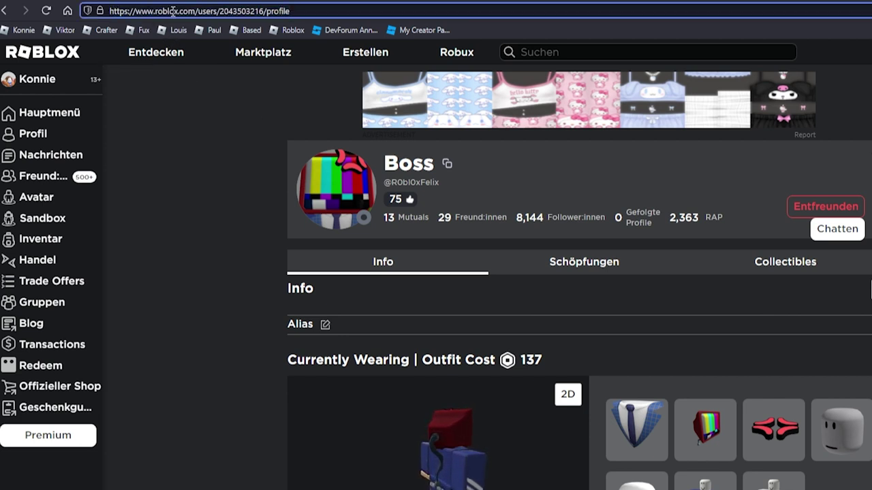
double_click(231, 11)
key(ctrl+c)
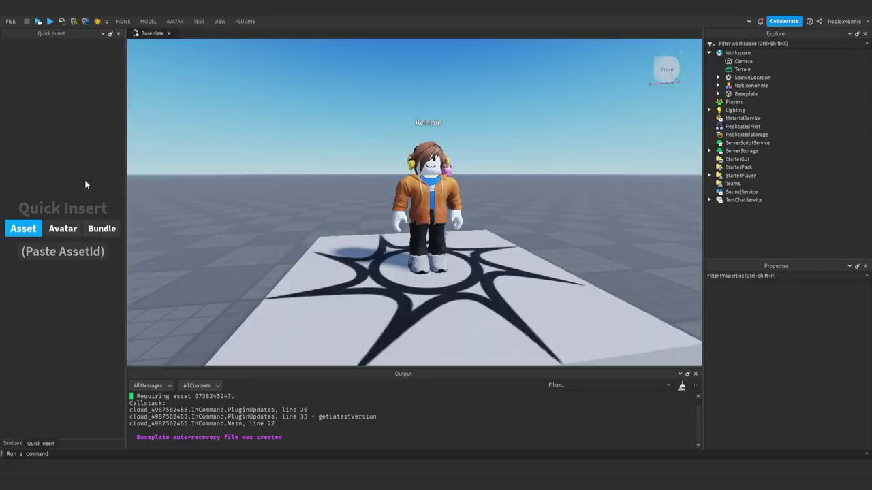
Insert the friend's avatar via Quick Insert Avatar mode using the pasted user ID, then refocus Konnie
click(62, 229)
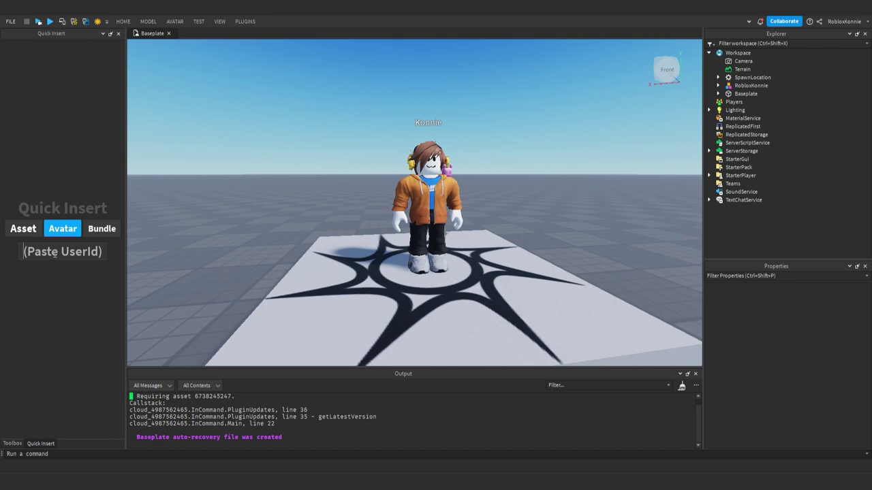
key(ctrl+v)
key(Return)
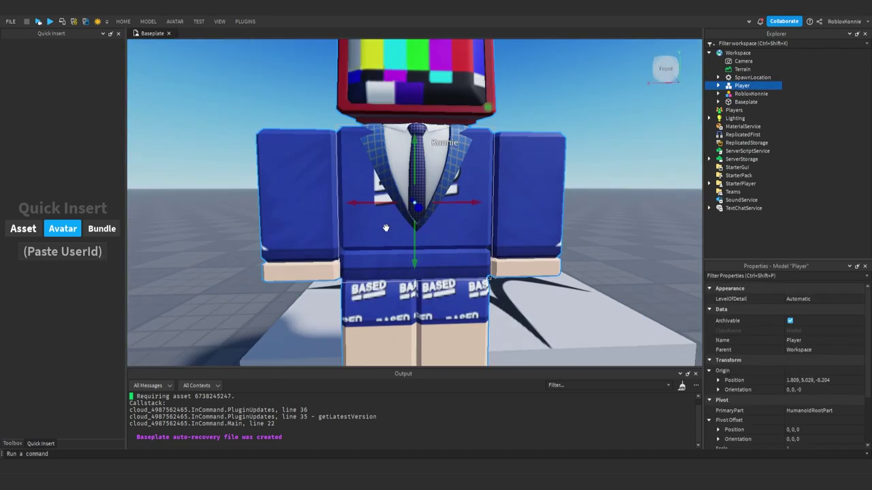
scroll(386, 227, down, 5)
click(331, 228)
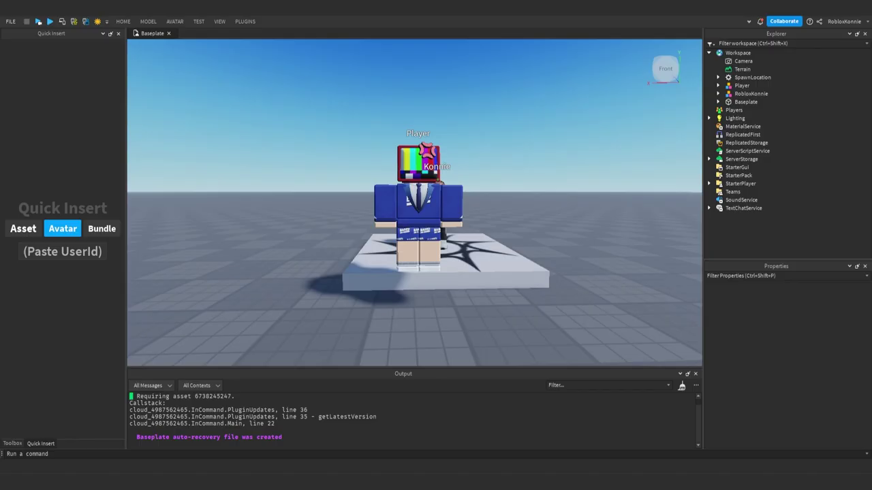
key(f)
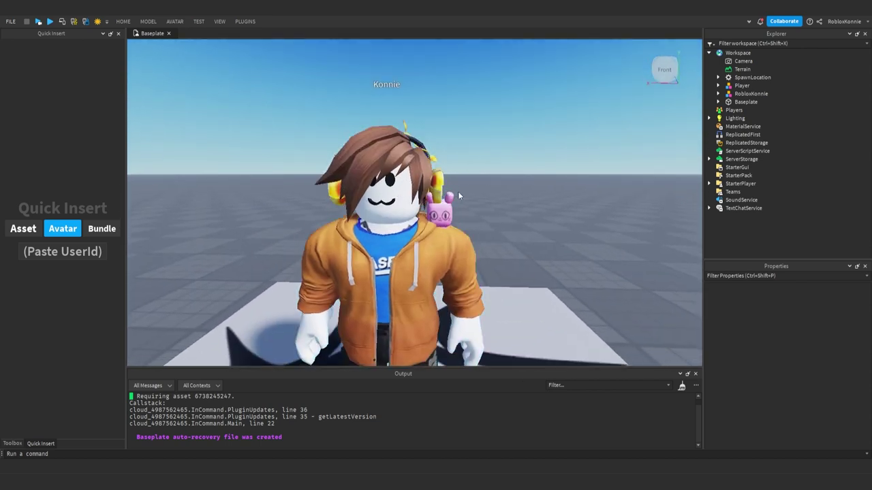
scroll(458, 192, down, 3)
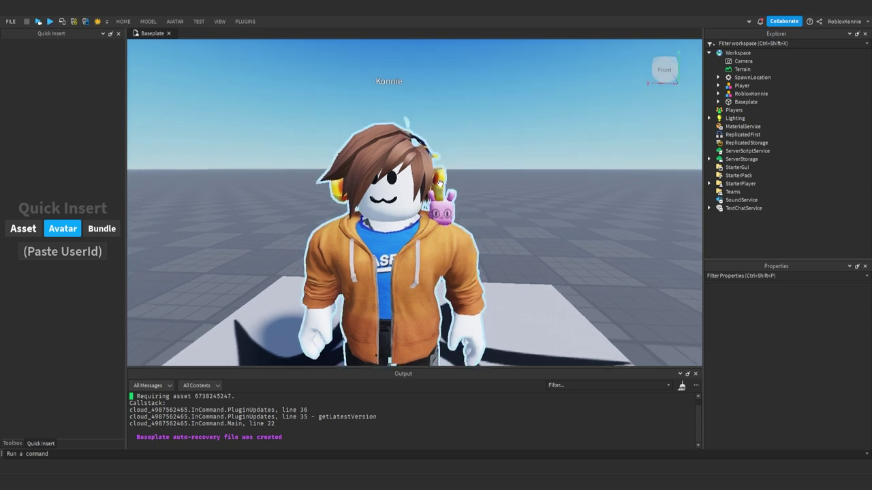
scroll(439, 184, down, 3)
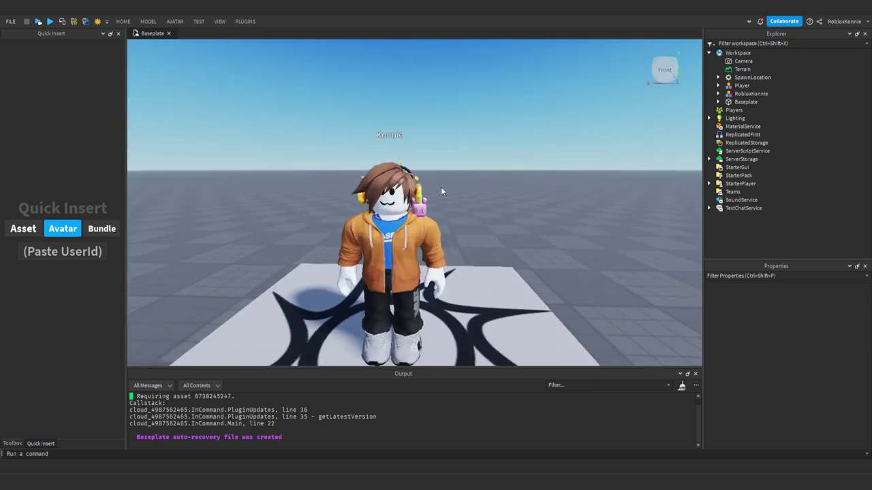
Insert an R15 character with Moon Animator 2's Character Inserter plugin
click(251, 24)
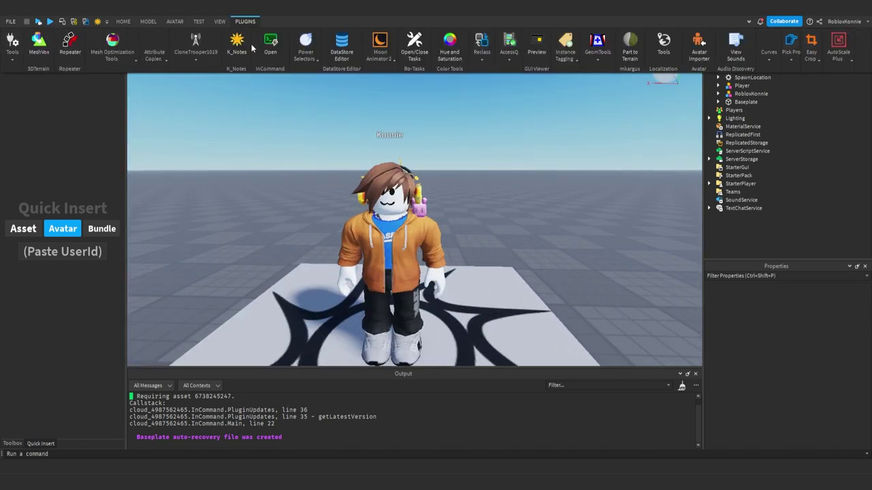
click(381, 60)
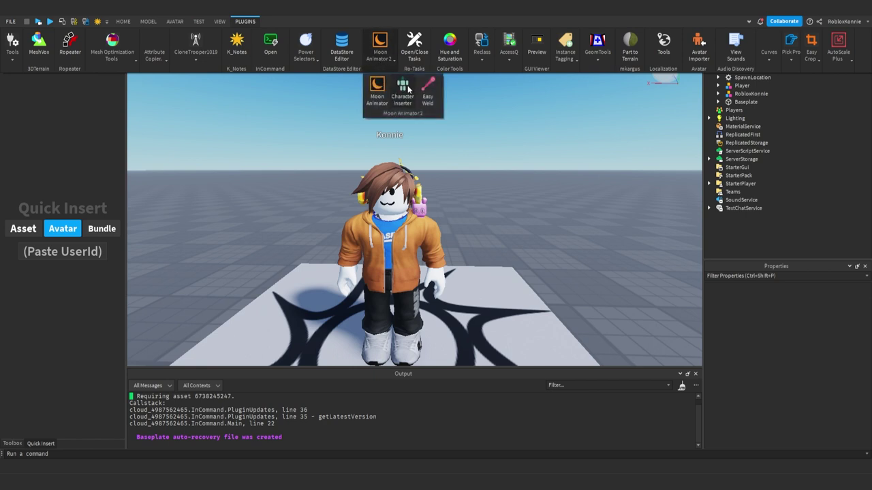
click(403, 92)
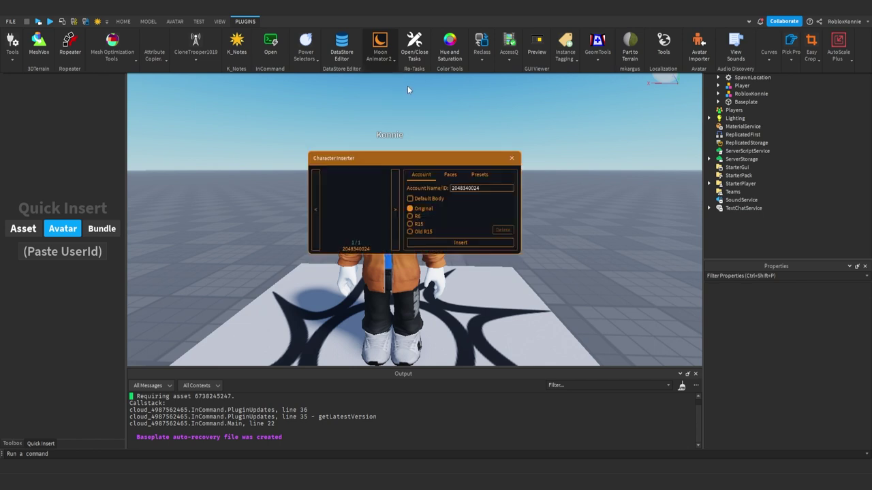
click(410, 224)
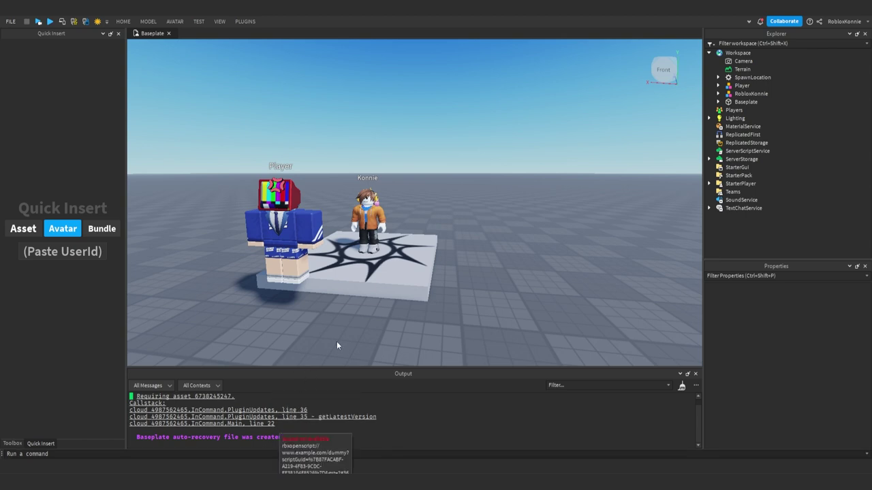
Clear the Output log, then move Konnie to the right and Player onto the baseplate centre
right_click(365, 430)
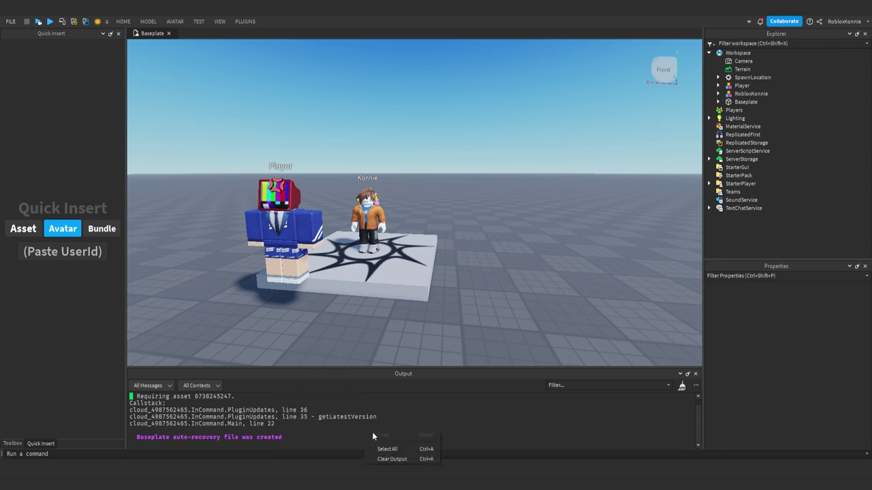
click(381, 459)
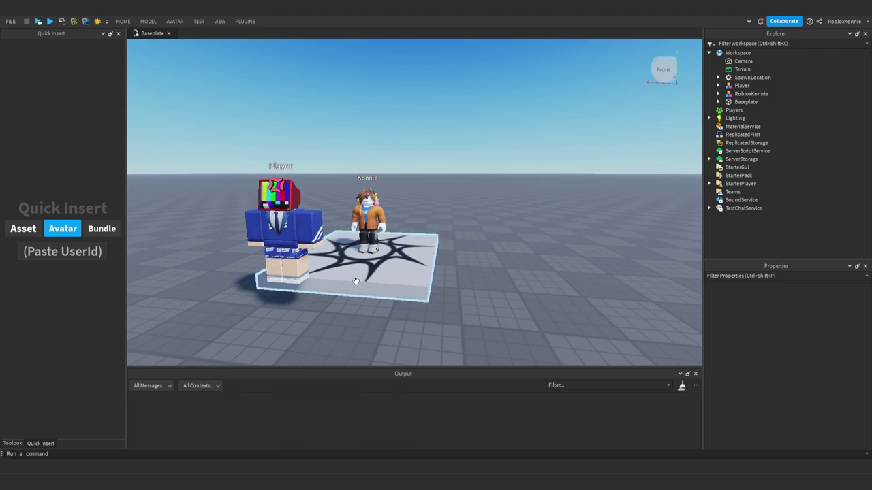
click(365, 223)
drag(396, 220, 492, 232)
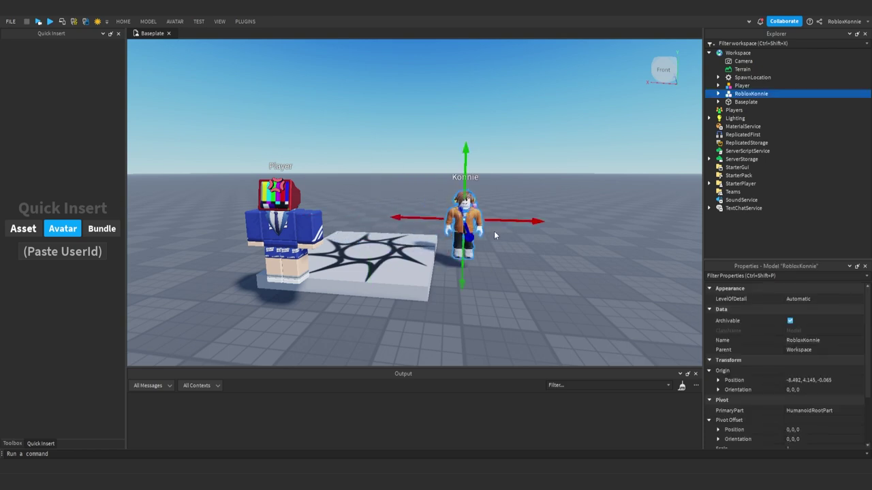
click(276, 230)
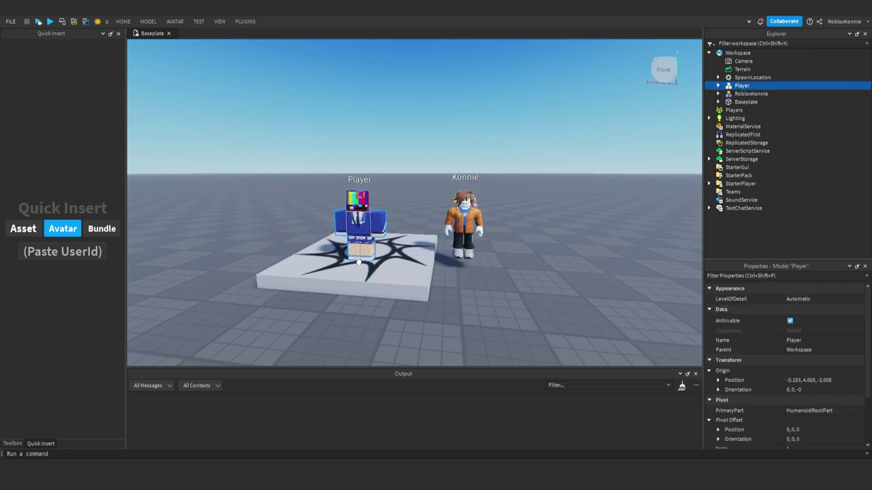
drag(277, 230, 365, 254)
key(f)
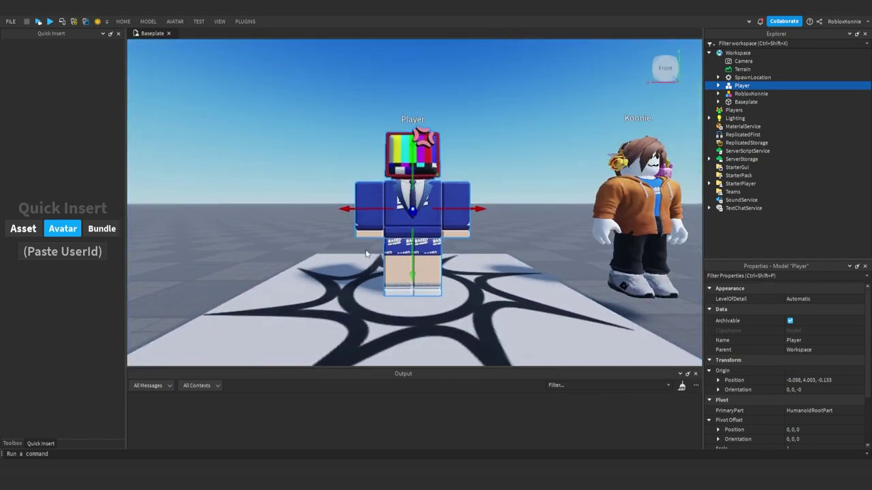
scroll(395, 244, down, 5)
scroll(380, 226, down, 3)
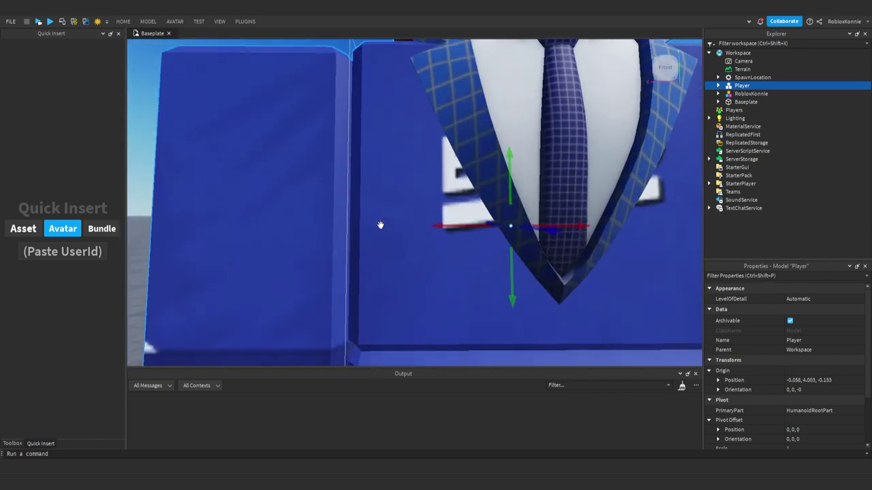
scroll(380, 224, up, 5)
scroll(380, 225, down, 6)
scroll(380, 225, down, 1)
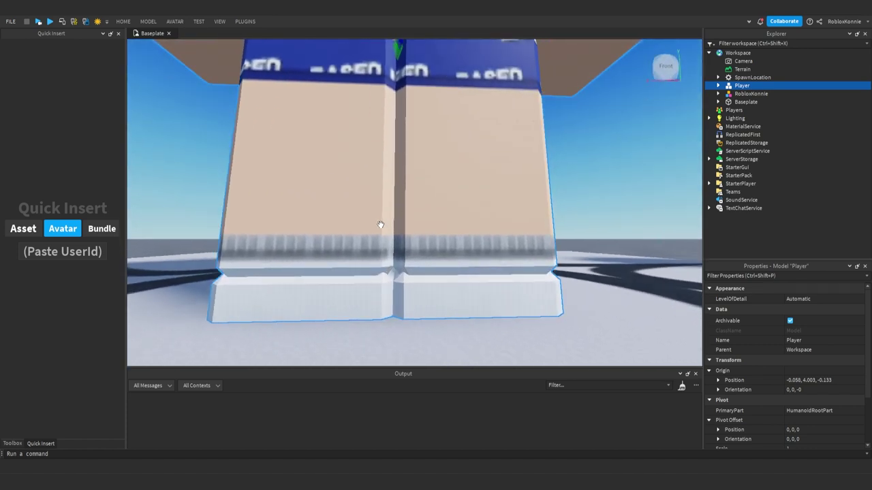
right_drag(380, 225, 388, 224)
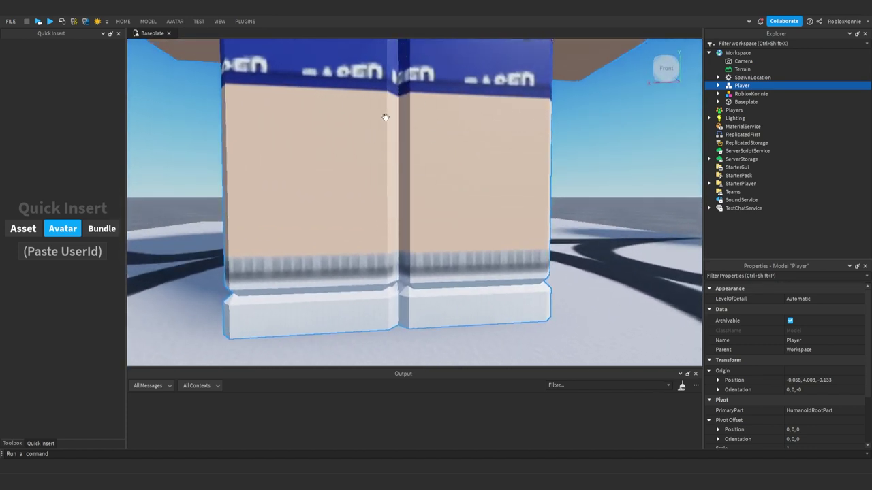
scroll(385, 117, down, 2)
scroll(386, 117, down, 5)
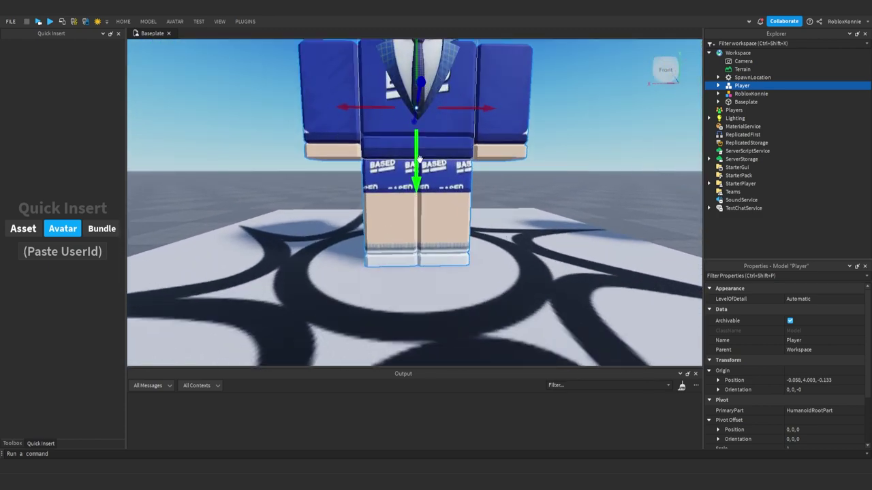
scroll(453, 191, down, 3)
scroll(454, 195, down, 3)
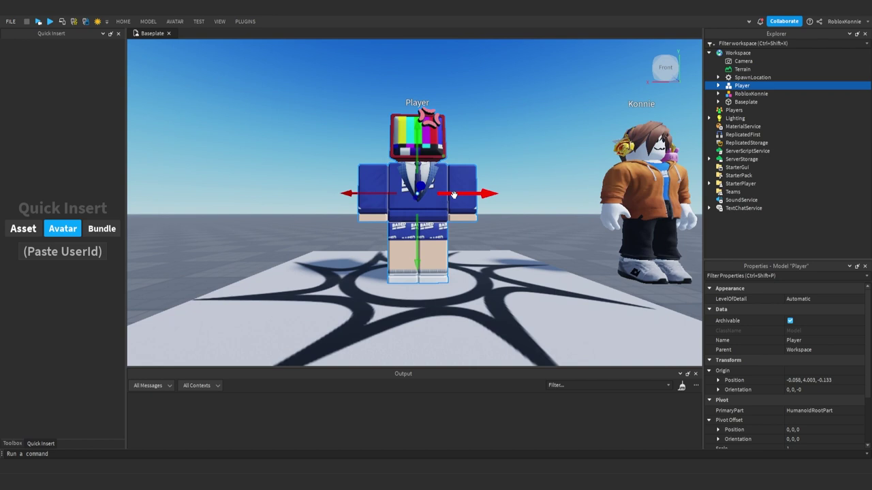
scroll(453, 195, up, 1)
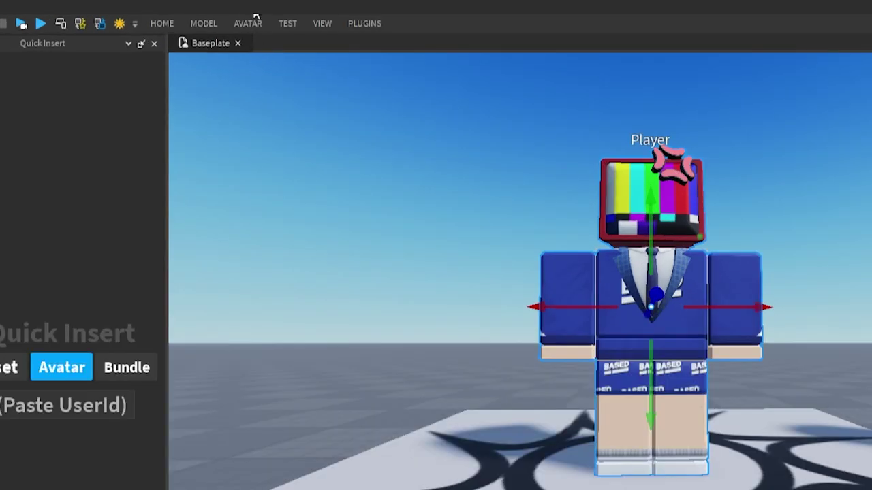
Dock the Animation Editor below the viewport and choose the Player avatar as its rig
click(175, 21)
click(632, 76)
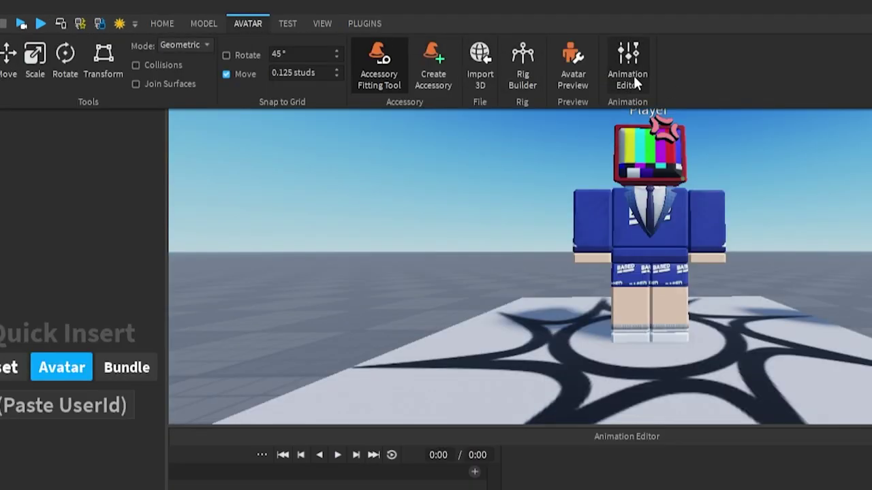
drag(430, 288, 421, 406)
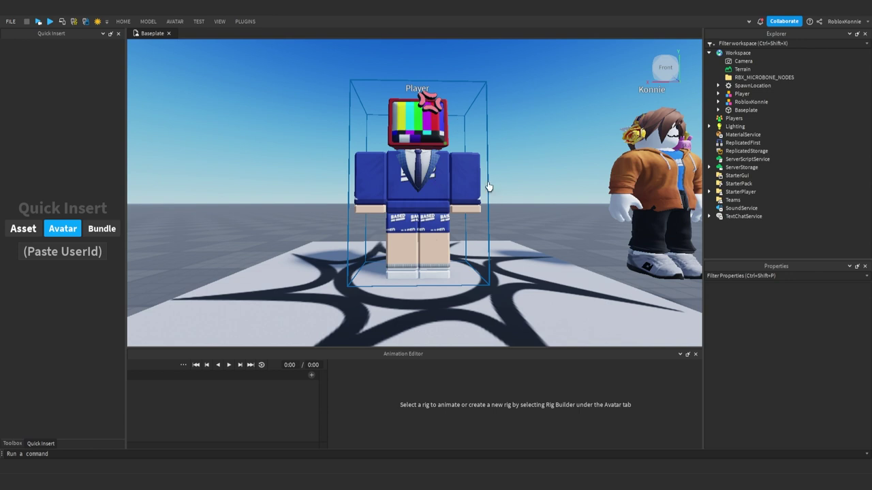
scroll(341, 109, down, 1)
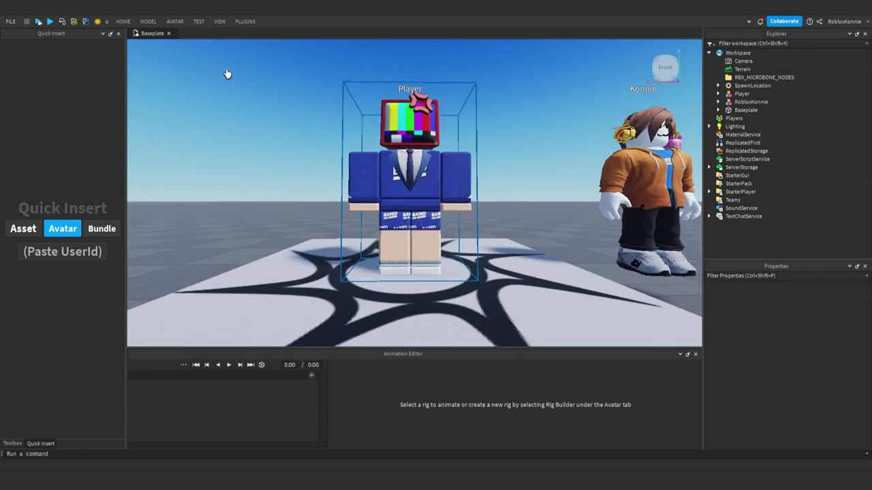
click(149, 22)
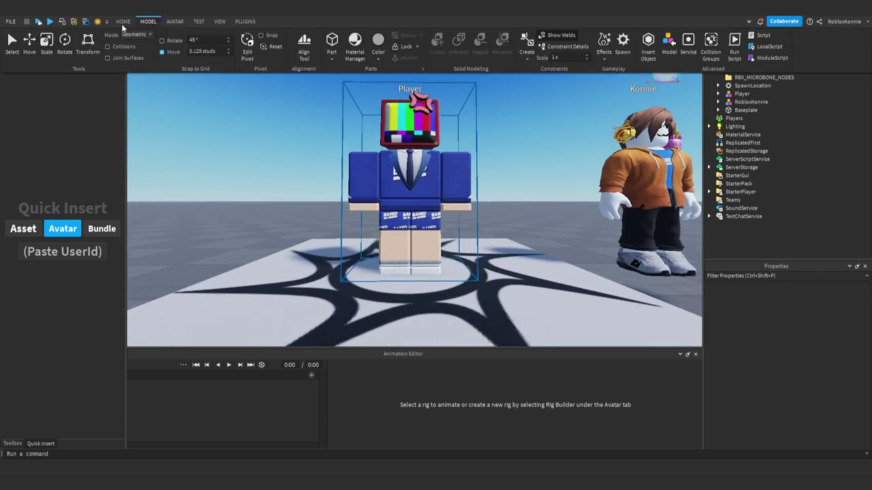
click(145, 26)
click(415, 259)
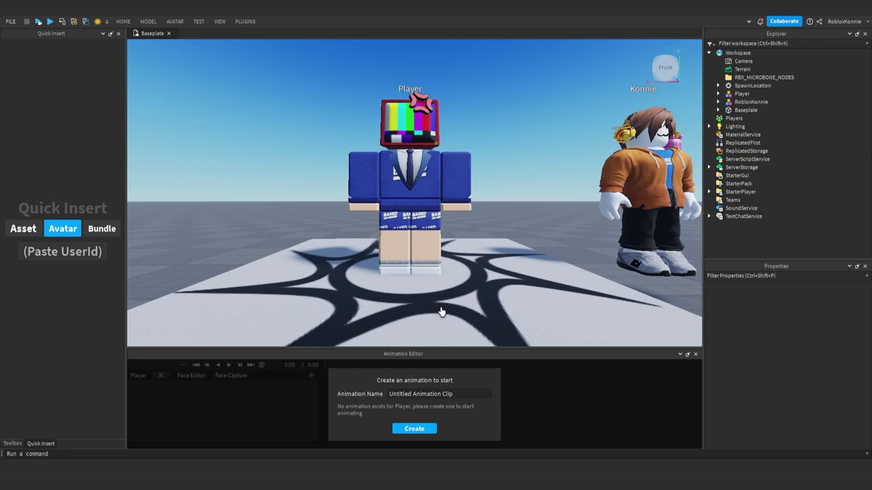
Create a new animation for Player, try raising the left upper arm, then undo it
click(419, 431)
scroll(403, 210, up, 3)
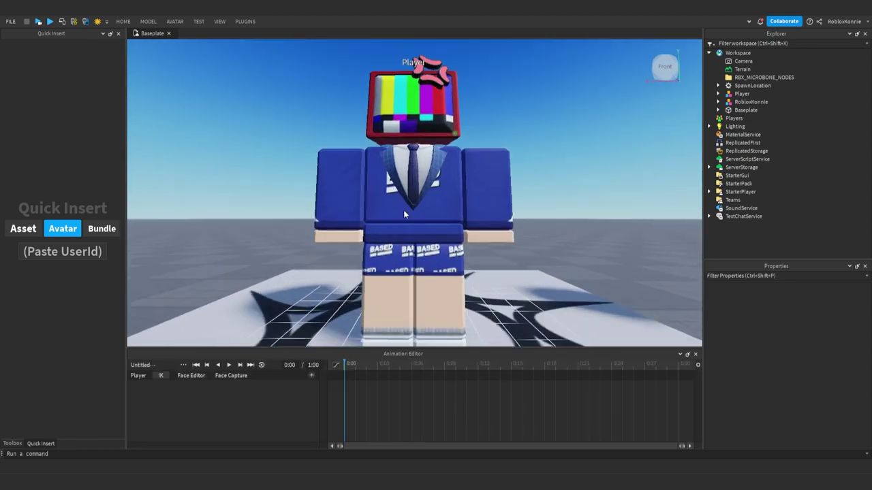
scroll(403, 210, up, 2)
click(497, 163)
mouse_move(508, 173)
mouse_down()
mouse_move(468, 118)
mouse_move(494, 96)
mouse_move(483, 113)
mouse_move(489, 118)
mouse_move(492, 103)
mouse_up()
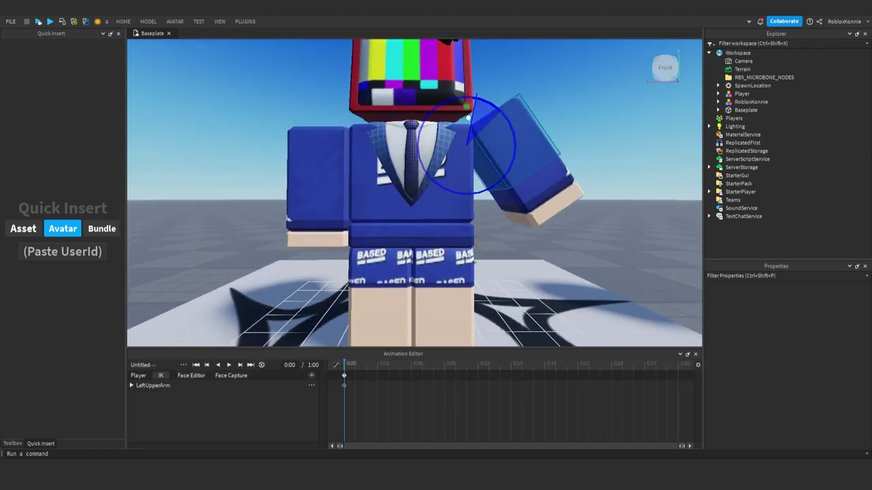
key(ctrl+z)
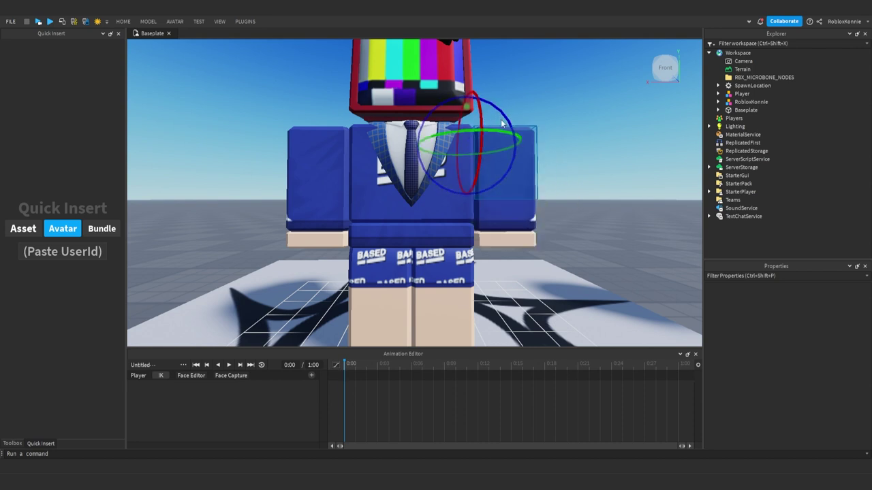
Turn on rotation snapping with a 15° increment in the Model tab
click(149, 22)
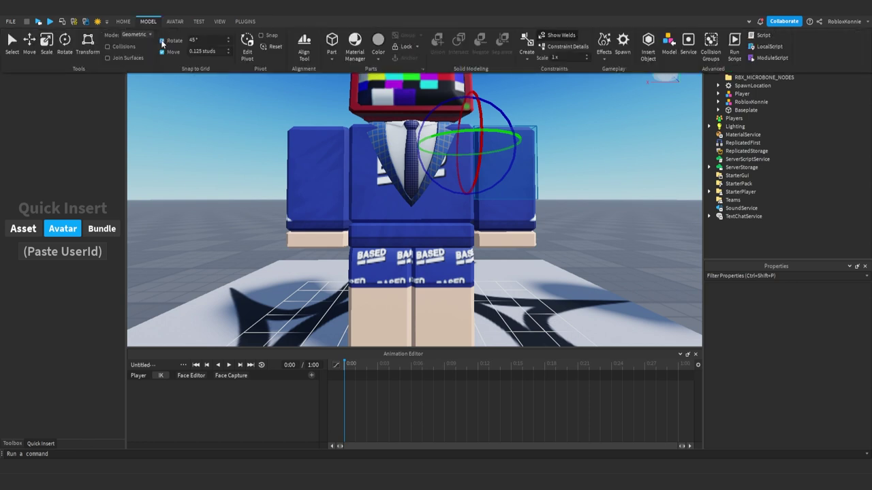
click(200, 39)
click(162, 41)
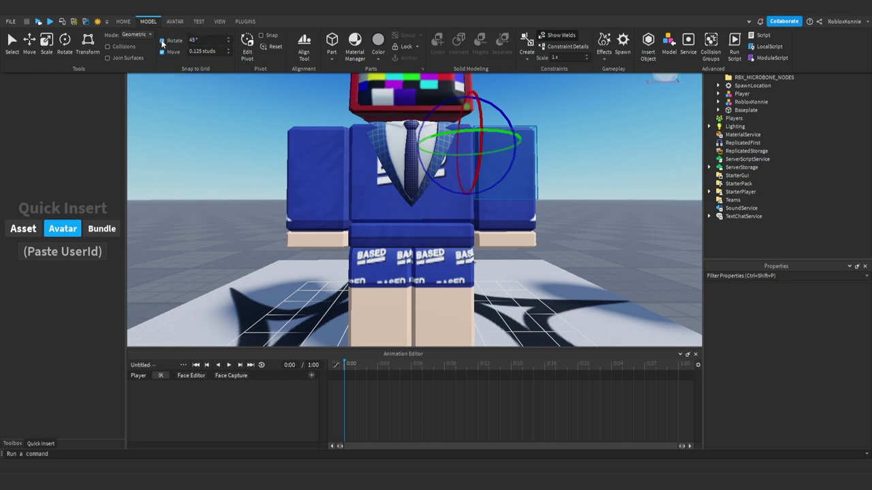
click(201, 40)
text(15)
Rotate both upper arms and both upper legs outward into a spread pose
mouse_move(494, 115)
mouse_down()
mouse_move(499, 109)
mouse_move(481, 100)
mouse_up()
click(311, 136)
drag(379, 102, 381, 109)
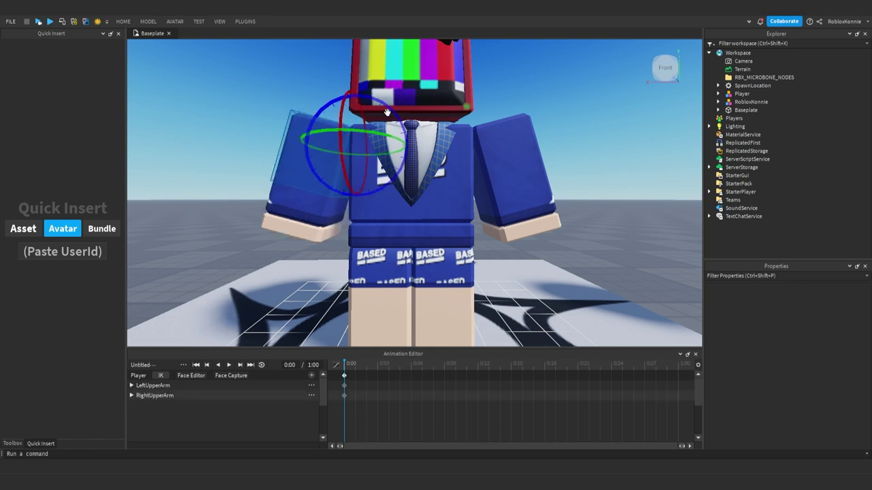
click(440, 277)
mouse_move(479, 223)
mouse_down()
mouse_move(475, 215)
mouse_move(477, 229)
mouse_up()
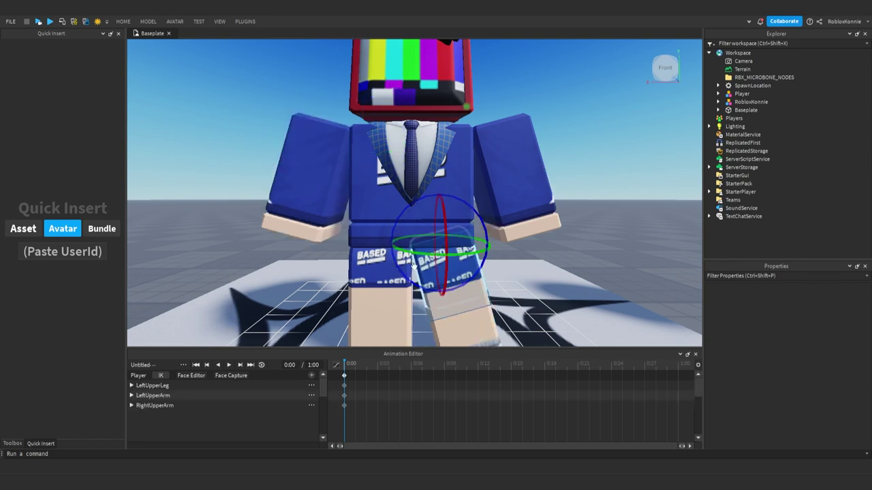
click(371, 286)
mouse_move(425, 216)
mouse_down()
mouse_move(433, 225)
mouse_move(427, 204)
mouse_up()
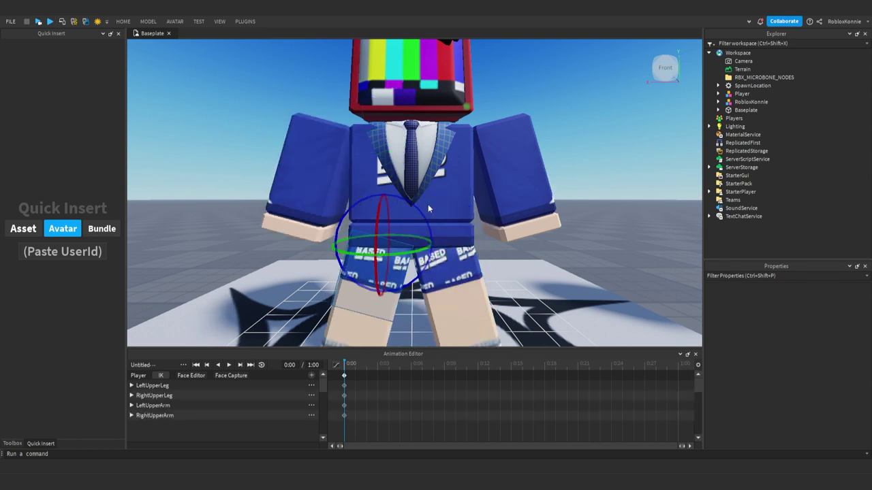
Recheck the rotation snap value, reselect an upper leg and orbit around the pose
scroll(428, 205, down, 5)
scroll(428, 199, up, 3)
click(140, 22)
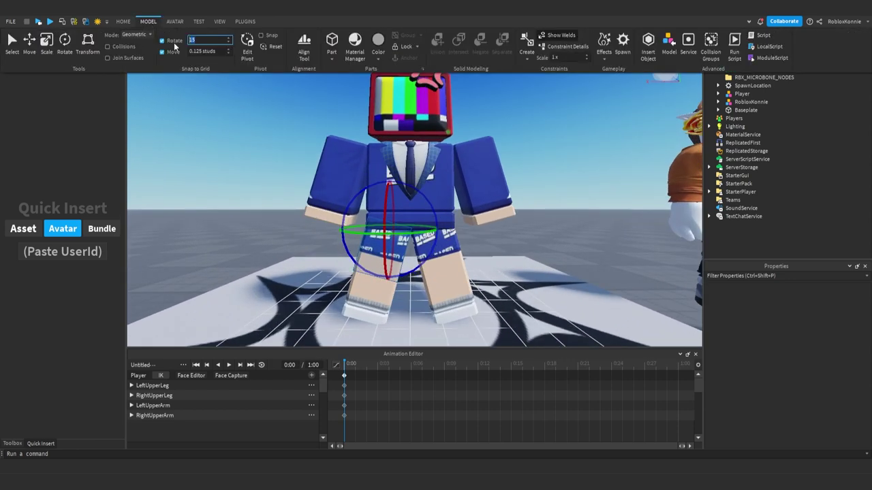
click(191, 40)
click(421, 195)
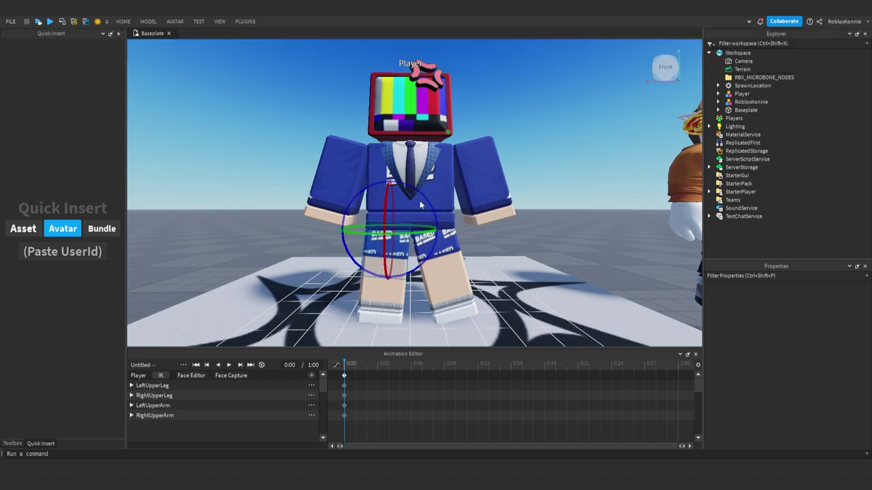
click(439, 238)
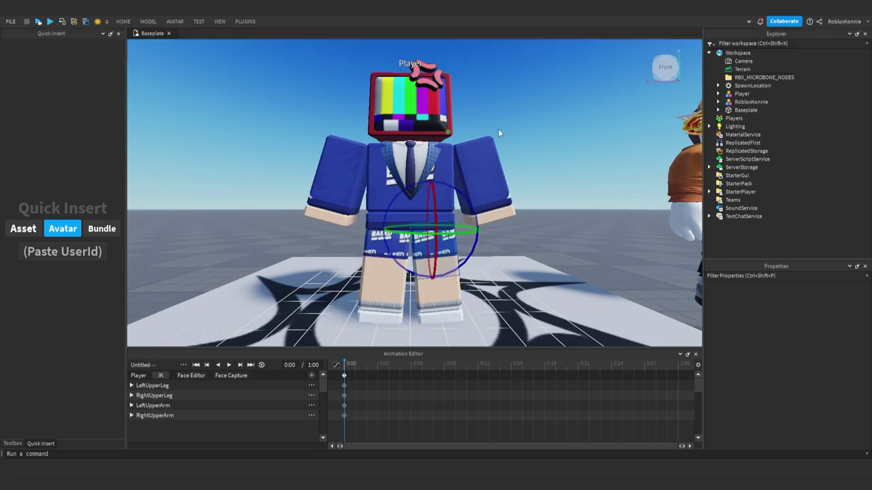
right_drag(497, 129, 522, 121)
scroll(522, 120, down, 2)
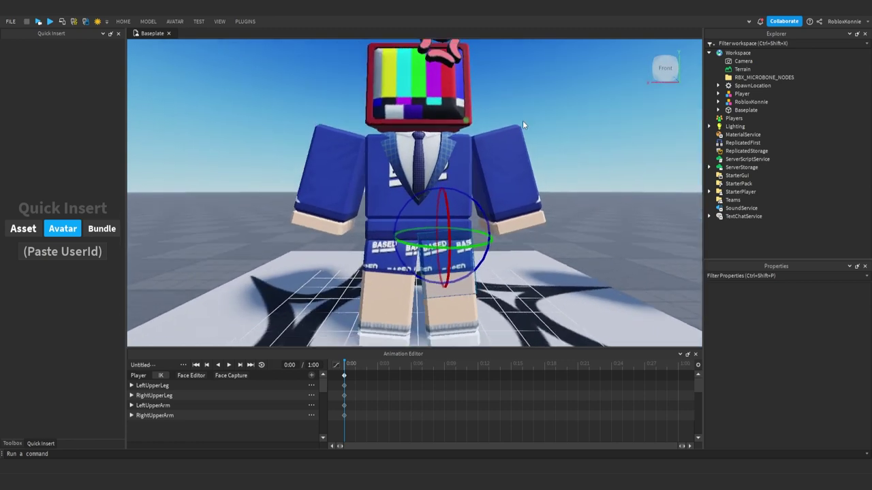
scroll(522, 121, down, 4)
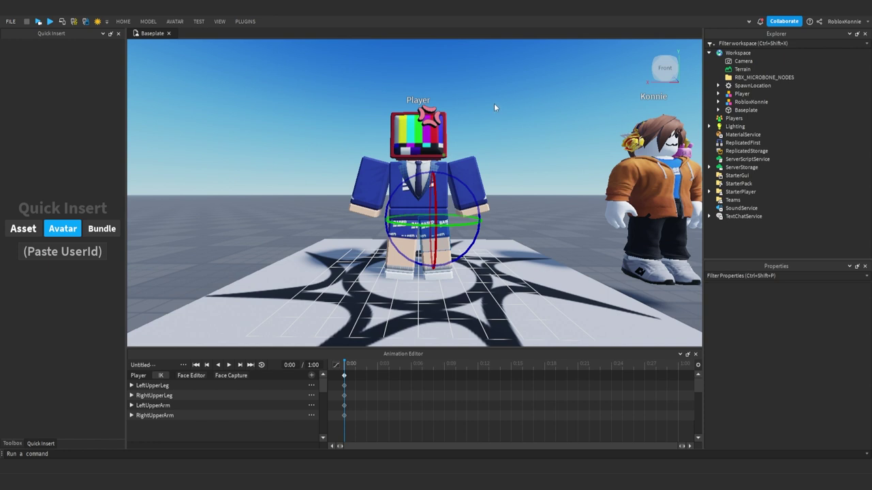
Select Konnie and dismiss its new-animation prompt
click(613, 153)
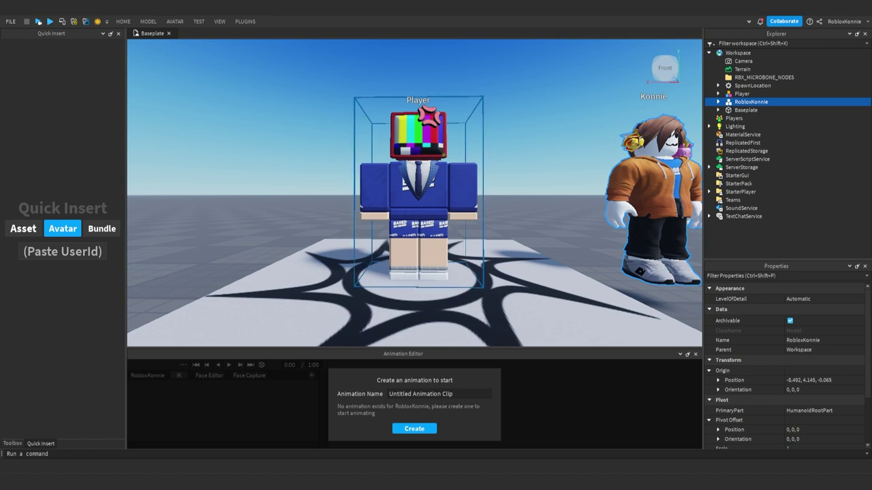
click(124, 22)
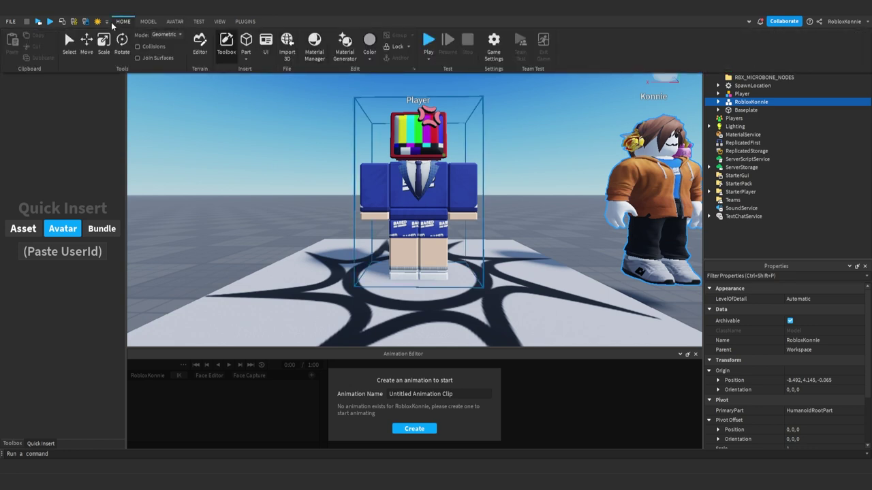
key(a)
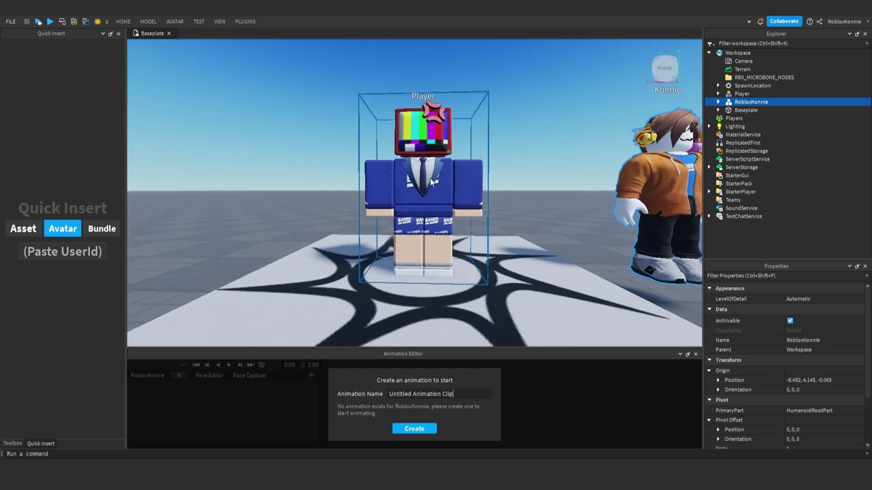
key(Return)
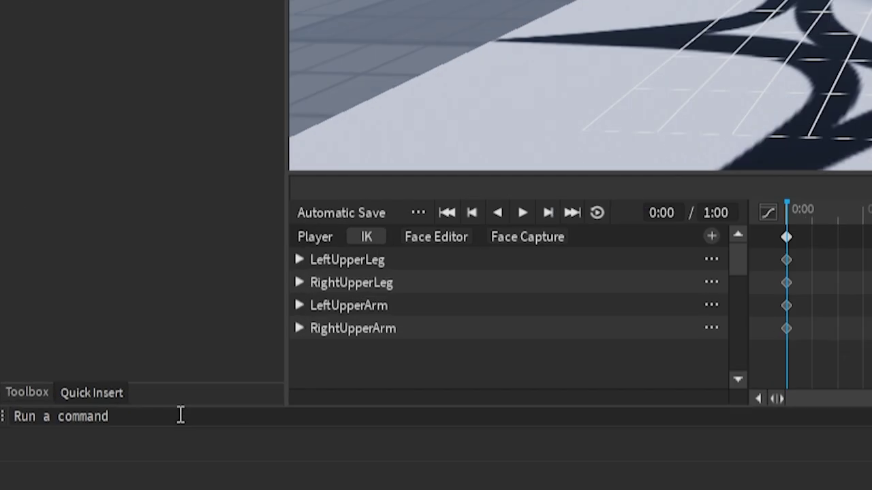
Type a Command Bar loop setting Anchored = true on every BasePart in workspace.Player
click(181, 415)
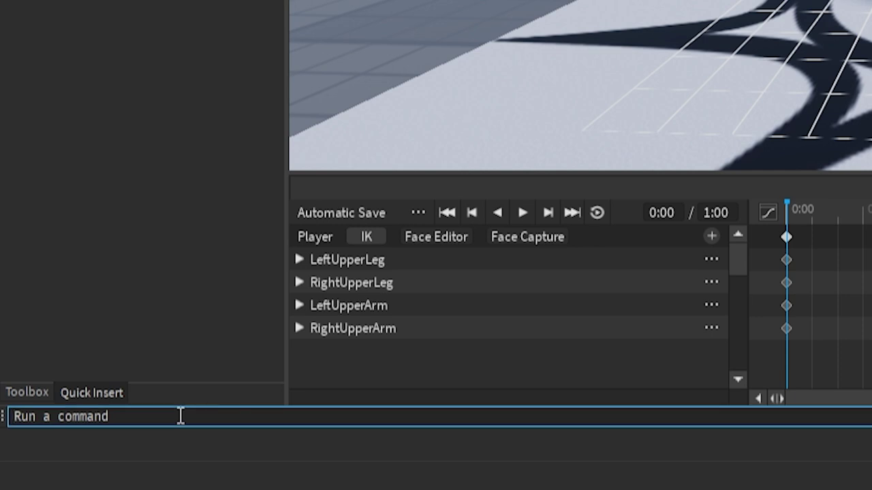
text(for _,)
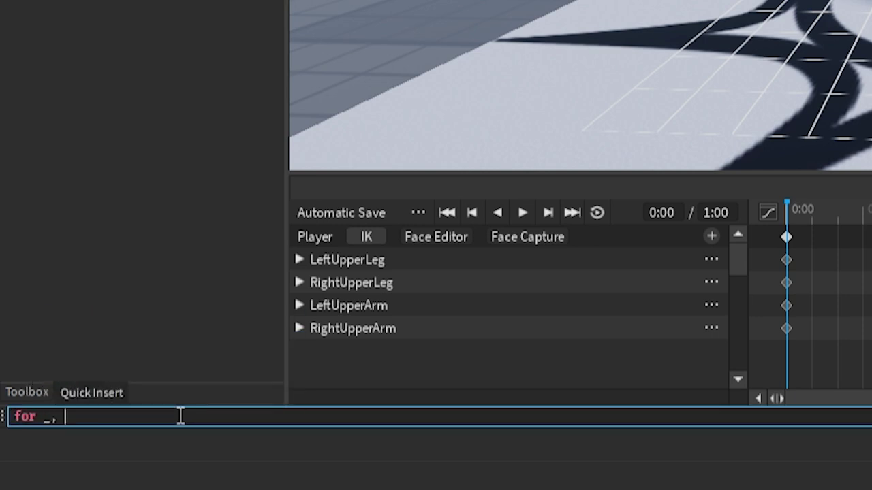
text( d)
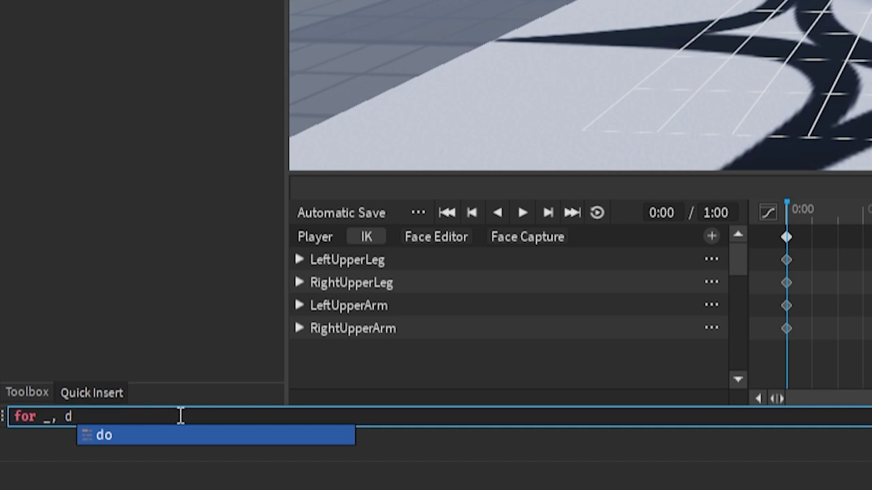
text( in wor)
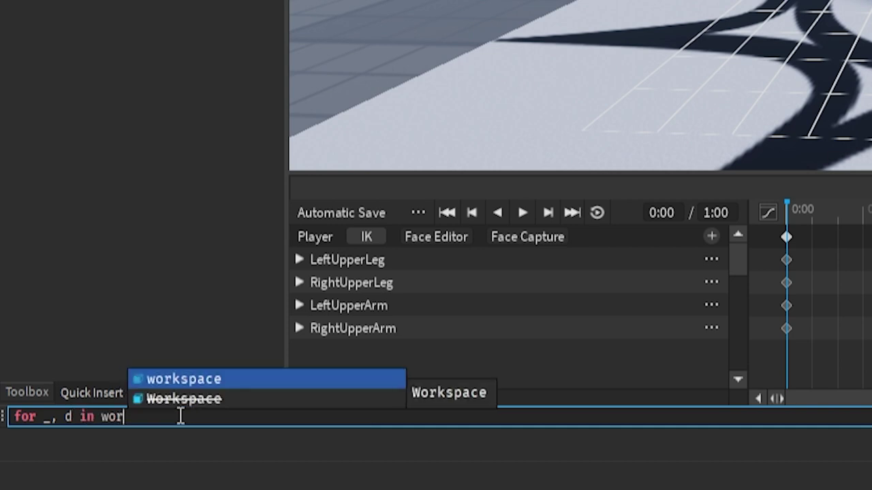
key(Tab)
text(.)
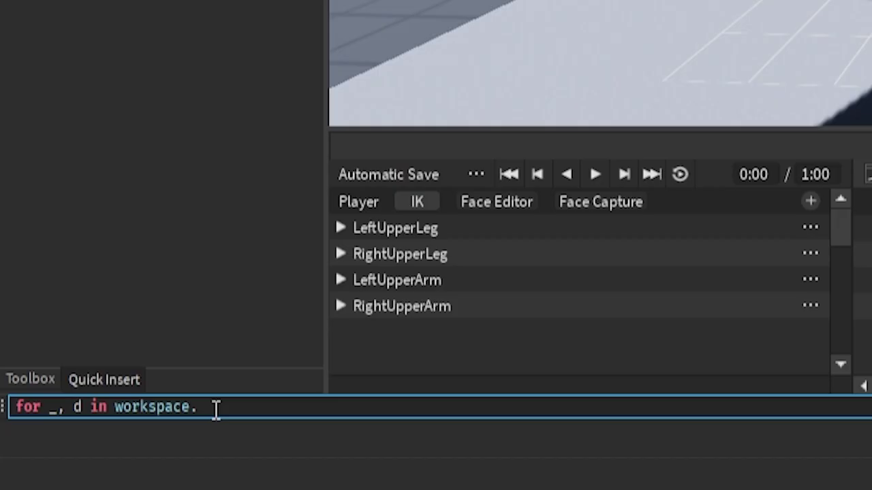
text(Pl)
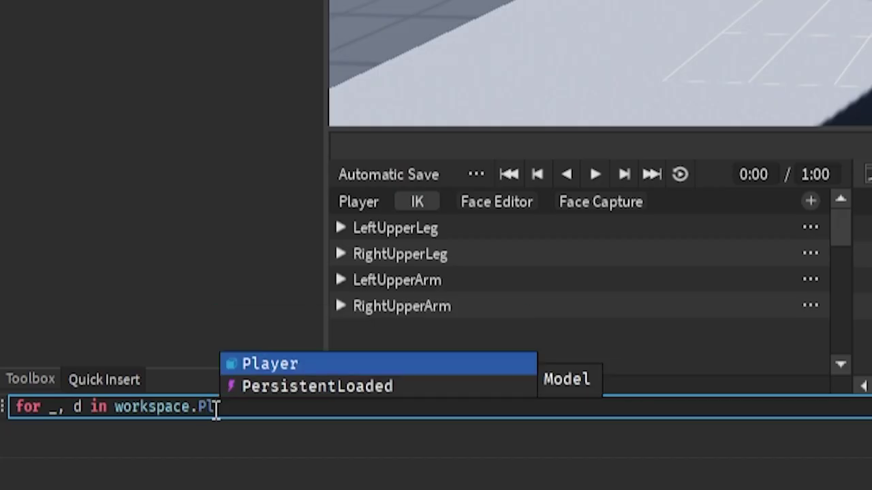
key(Tab)
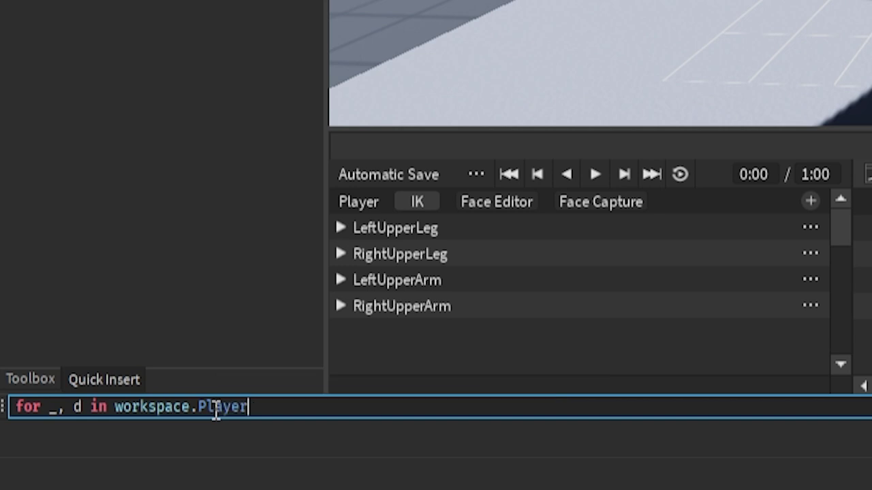
text(:)
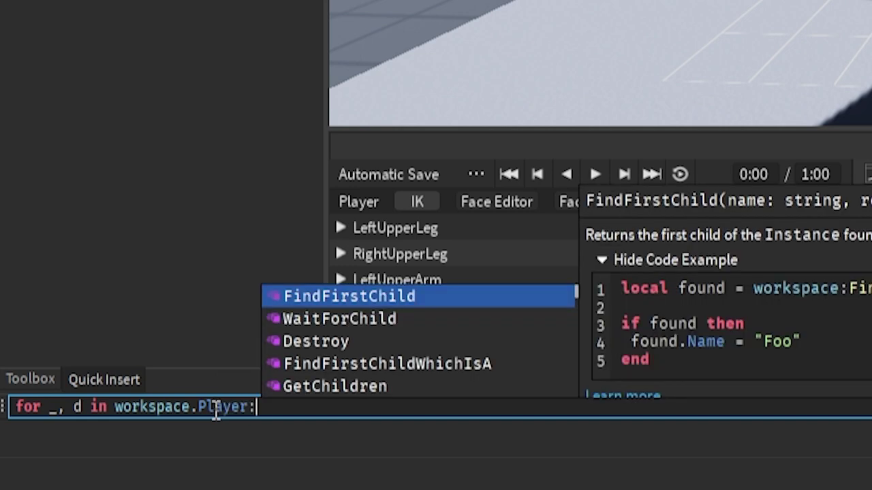
text(GetDe)
key(Tab)
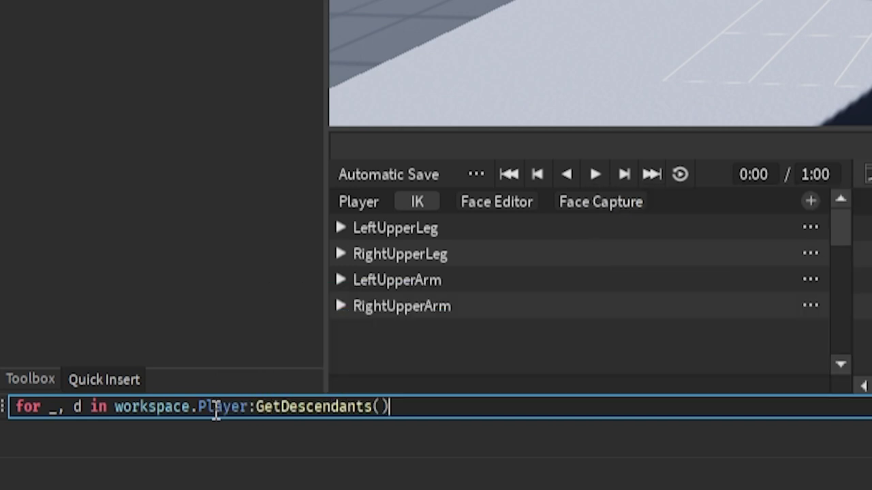
text(do i)
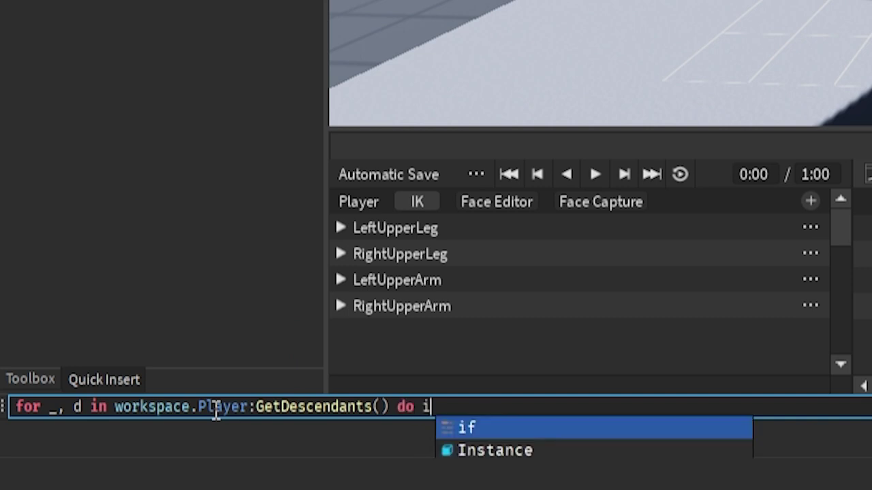
text(f d:)
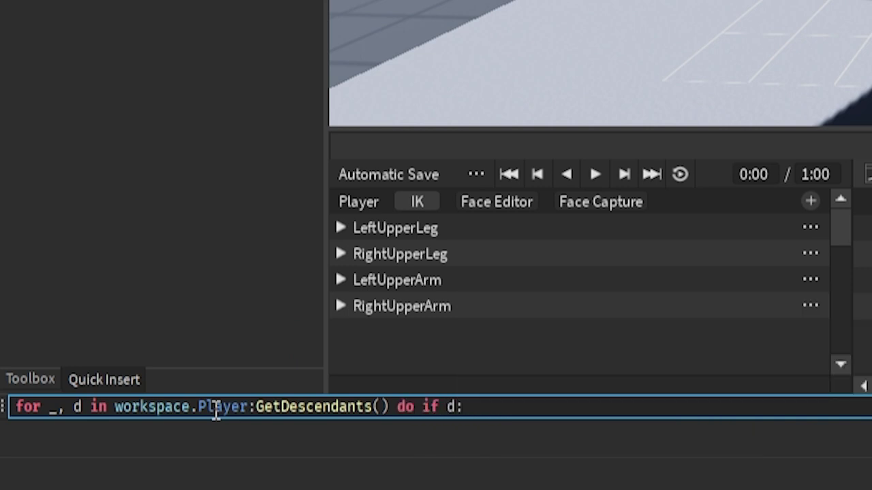
text(IsS)
key(BackSpace)
text(A()
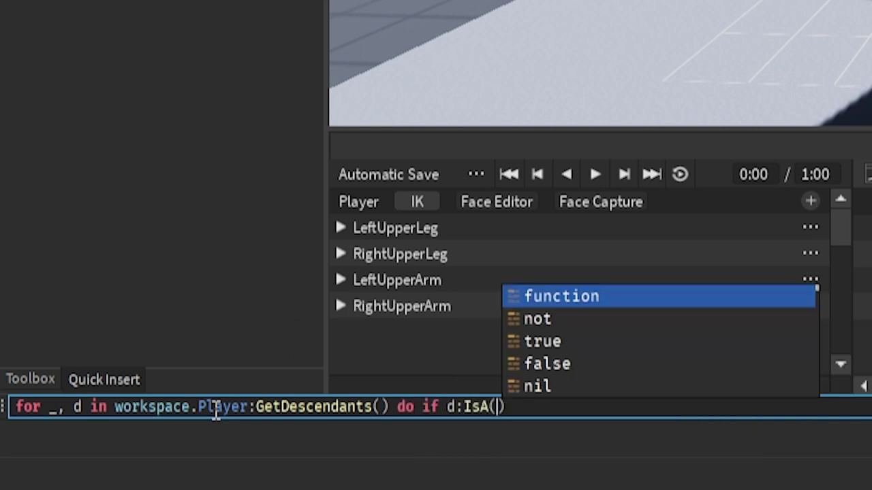
text("B)
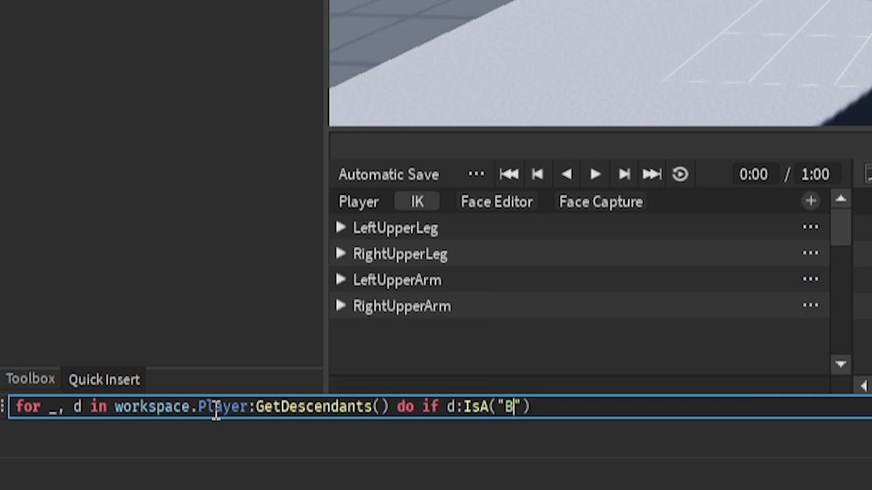
text(asePart") then d)
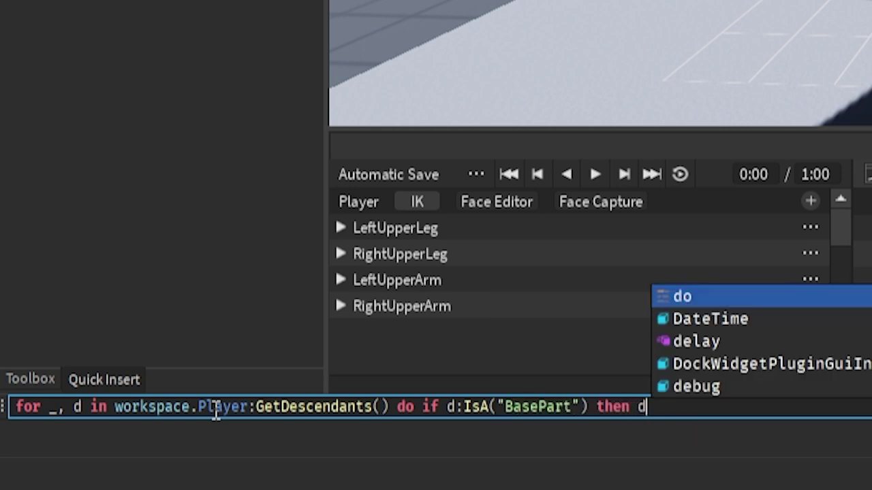
text(.Anchored = )
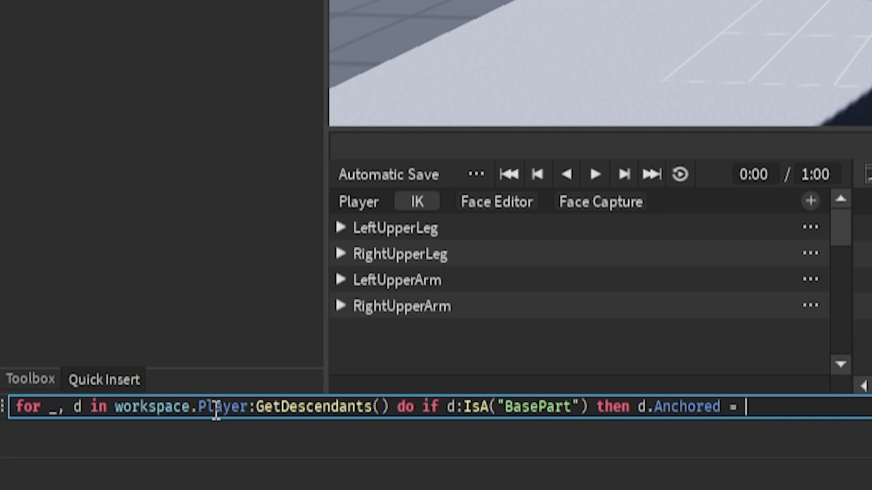
text(true end)
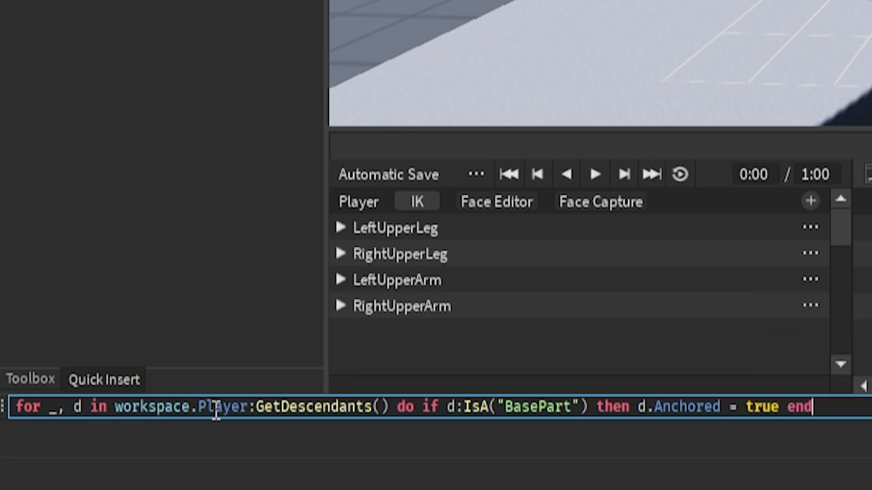
text( end)
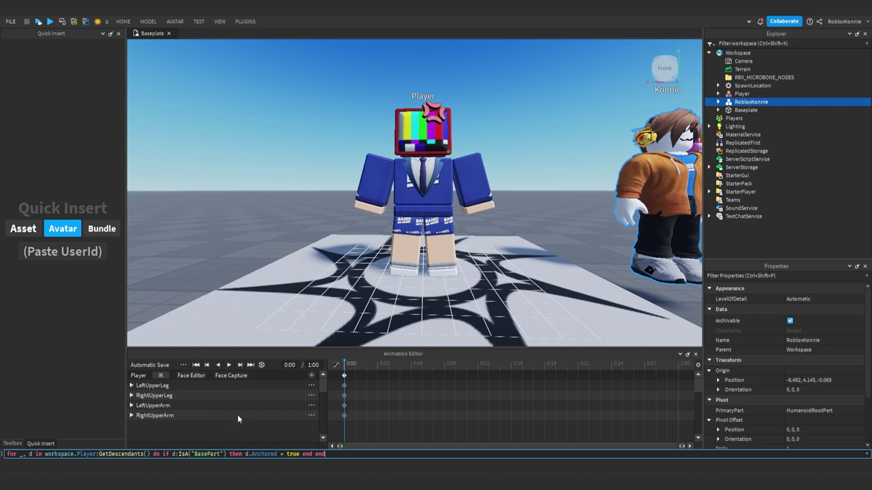
Run the anchoring command and close the Animation Editor
key(ctrl+a)
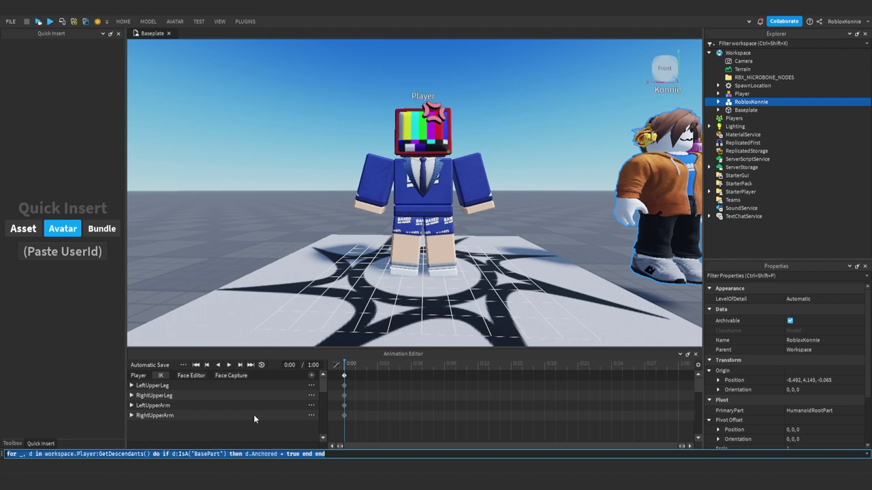
key(Return)
click(696, 354)
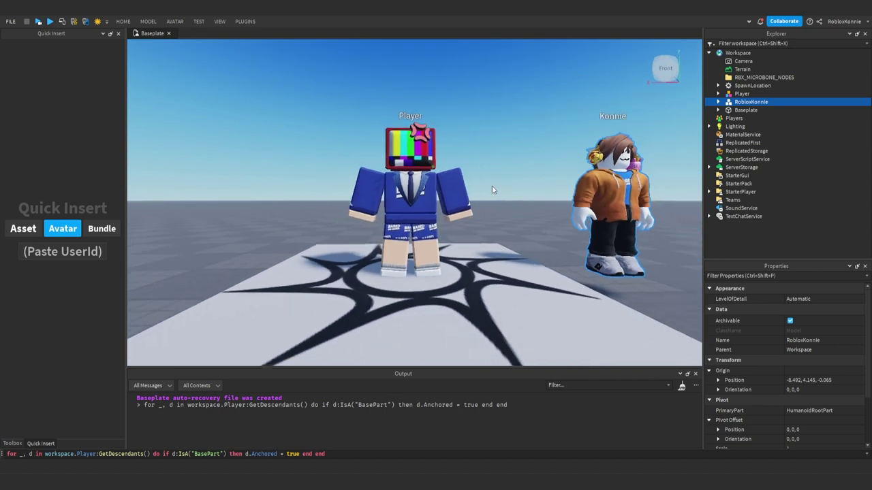
Select the word Player in the command and fly the camera toward Konnie
drag(334, 454, 12, 454)
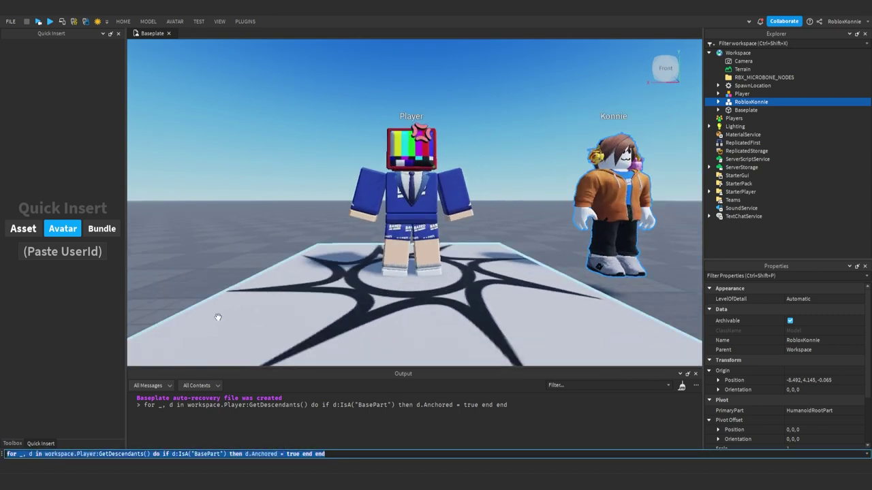
double_click(85, 454)
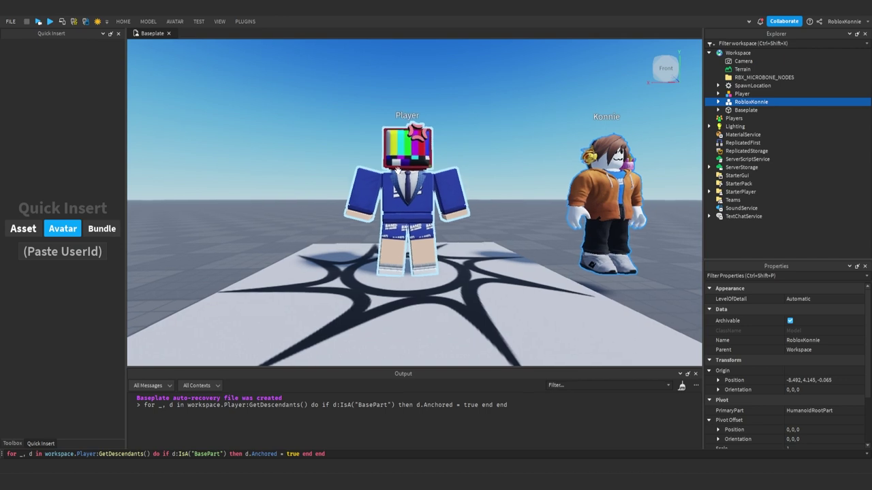
key(d)
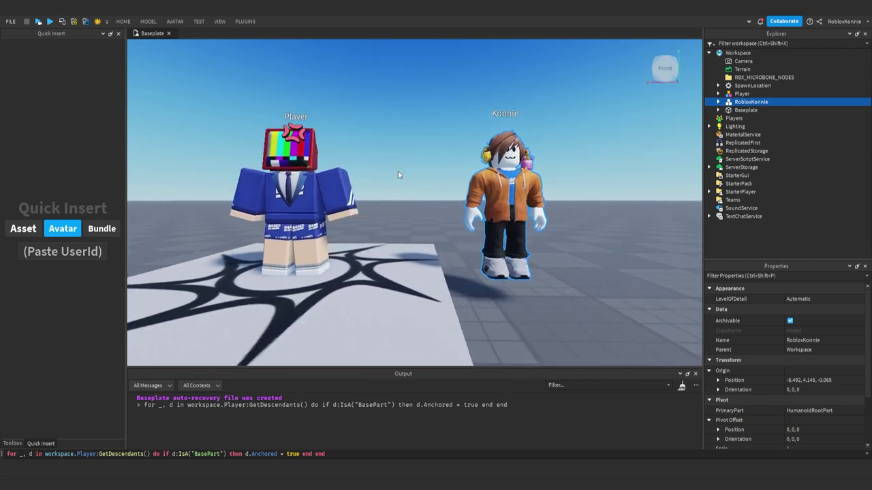
key(w)
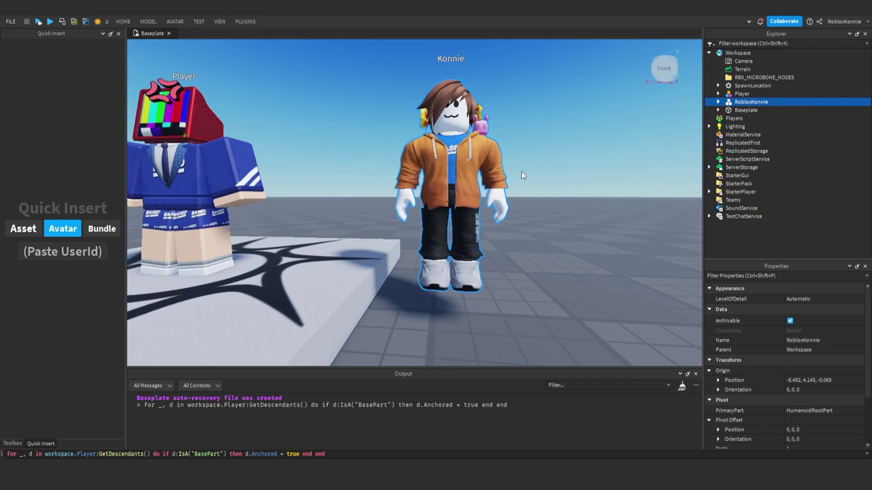
key(d)
key(a)
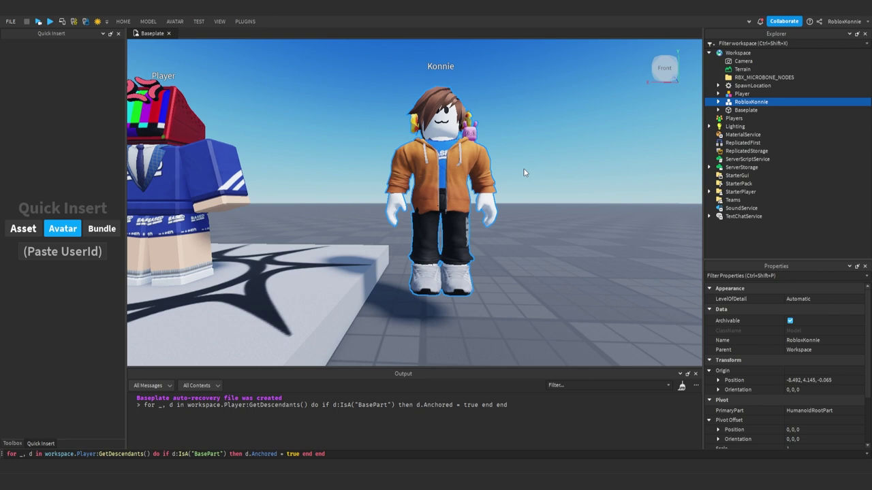
key(a)
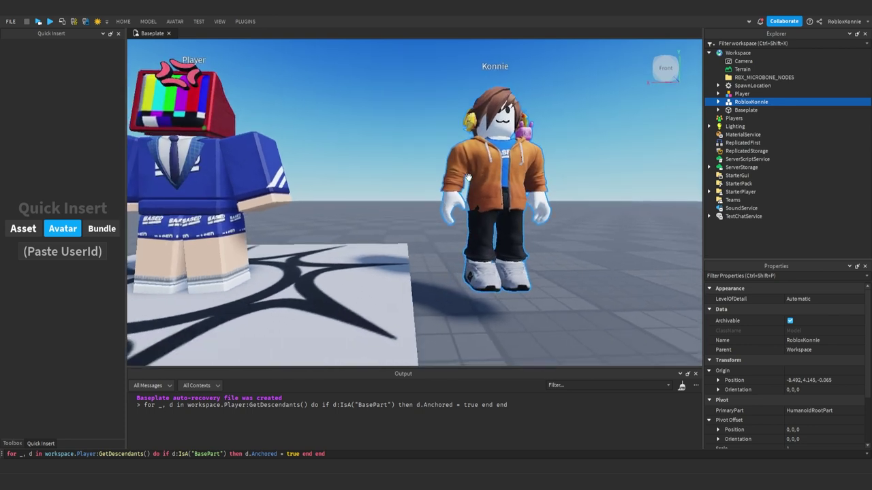
scroll(467, 177, down, 3)
key(a)
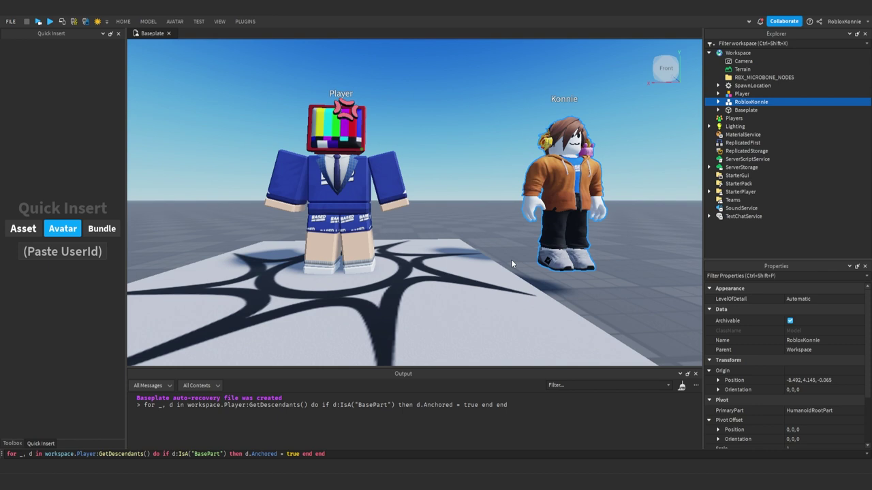
Zoom and orbit the view, then focus the camera on Konnie
scroll(434, 169, down, 3)
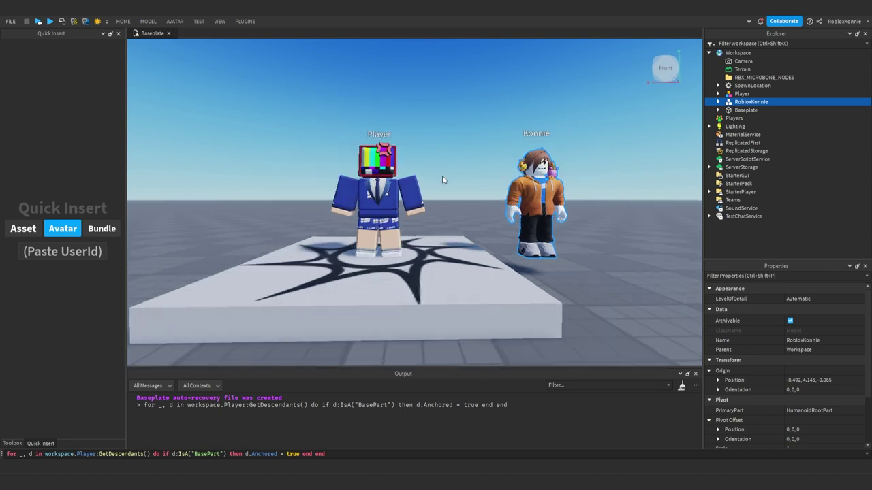
scroll(444, 178, up, 2)
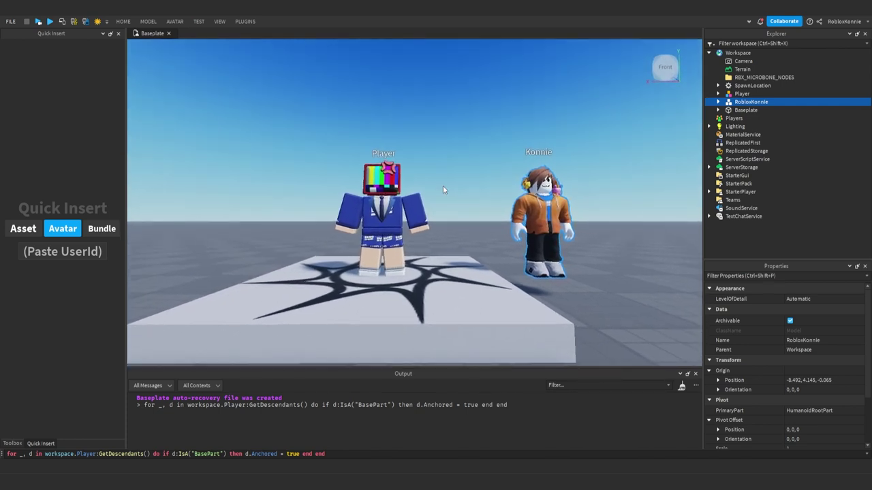
scroll(443, 190, up, 1)
right_drag(442, 190, 442, 189)
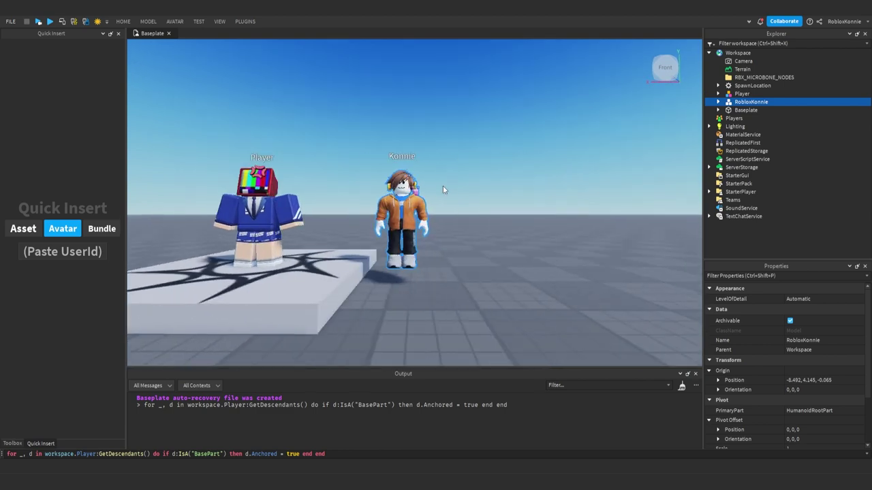
key(f)
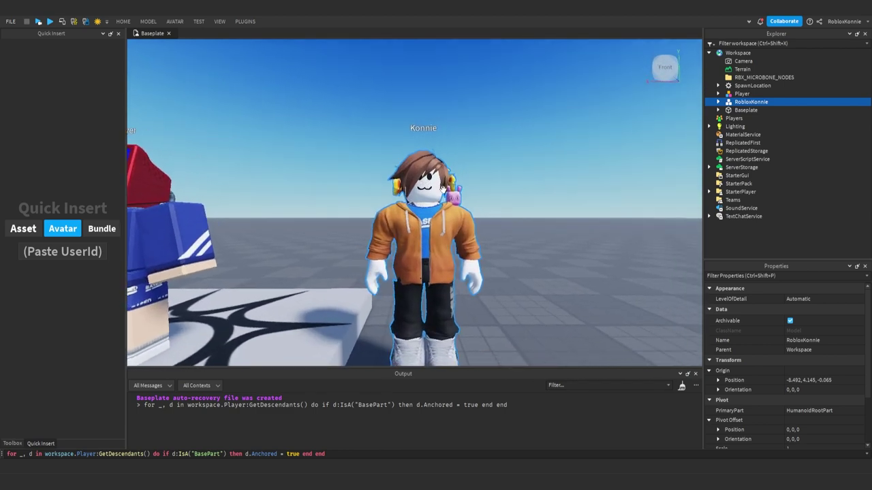
key(ctrl+4)
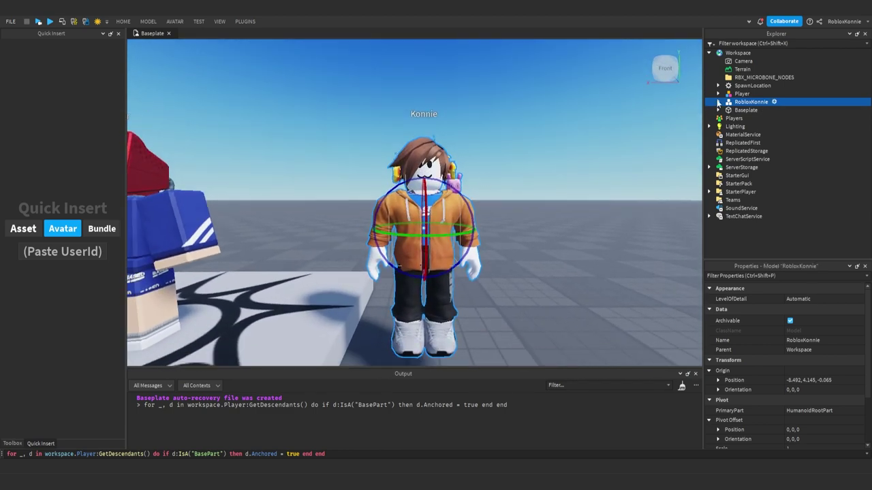
Expand RobloxKonnie in Explorer and delete its Gold Rose Headphones
click(717, 101)
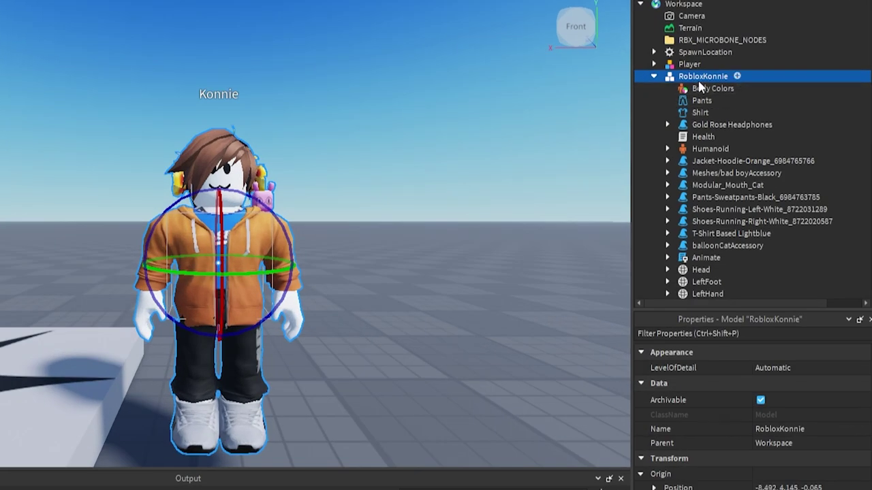
click(702, 129)
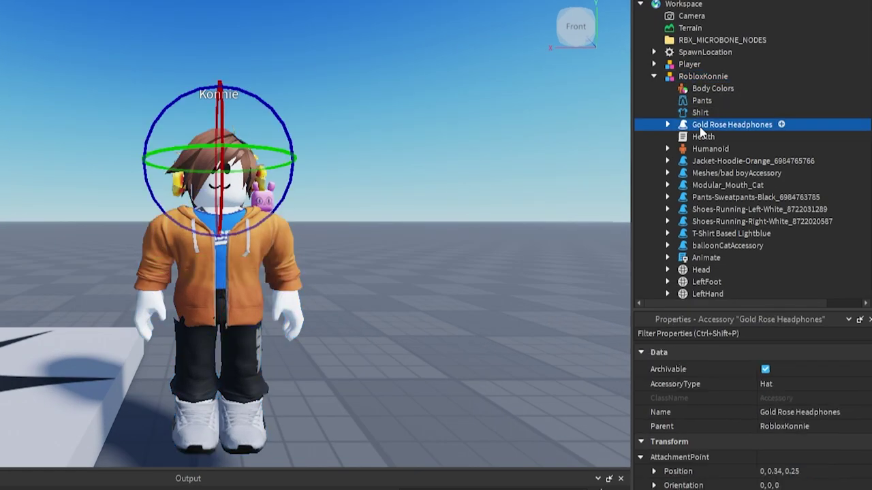
key(Delete)
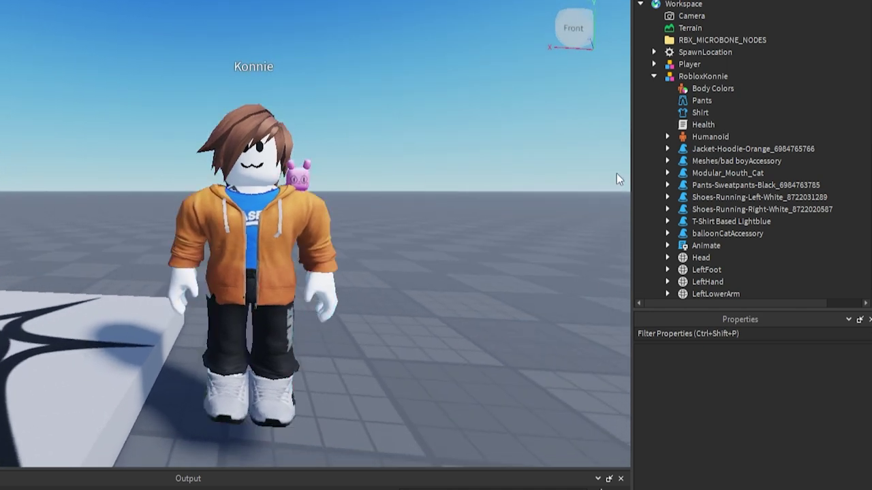
Delete the balloonCatAccessory from Konnie
click(804, 149)
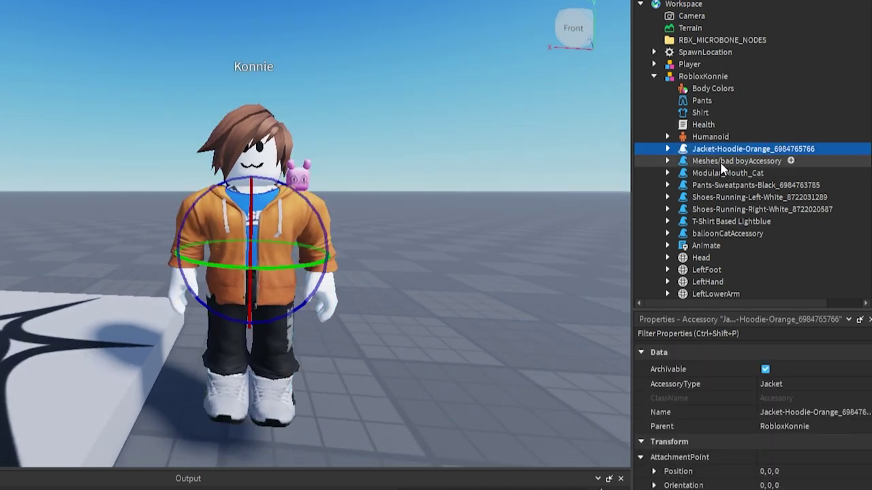
key(Down)
key(Down)
key(Down)
key(Down)
key(Down)
key(Down)
key(Down)
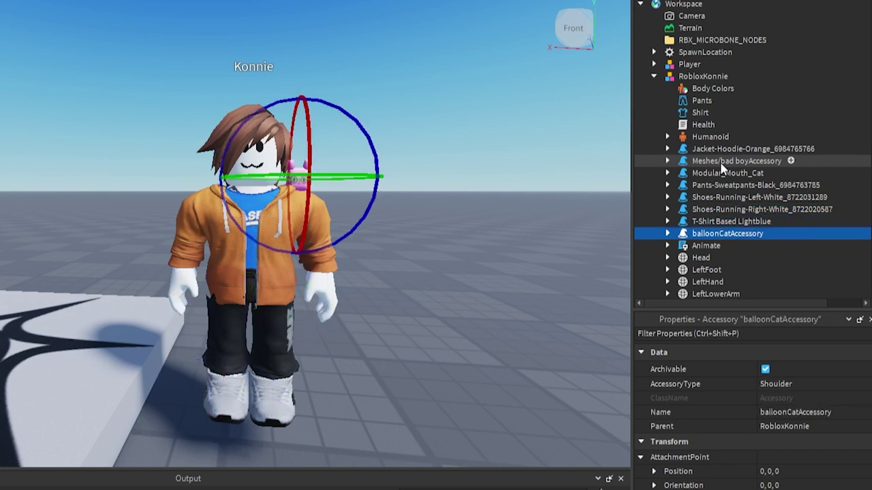
key(Down)
key(Up)
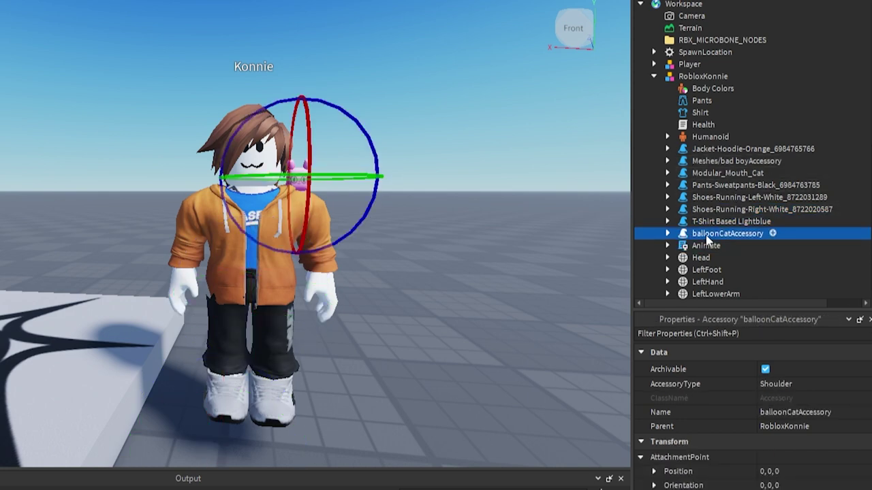
key(Delete)
Find and delete Konnie's Shirt in the Explorer list
scroll(393, 189, down, 2)
scroll(393, 188, up, 5)
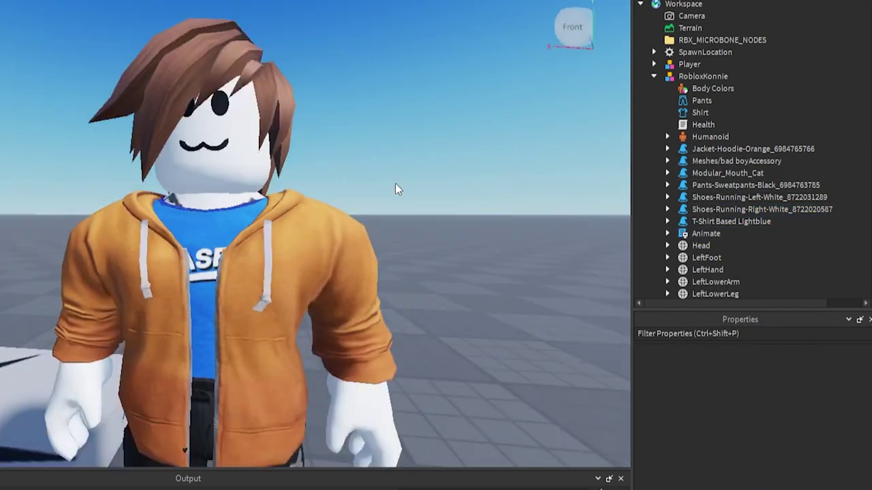
scroll(399, 190, down, 2)
scroll(397, 191, up, 3)
scroll(422, 282, up, 3)
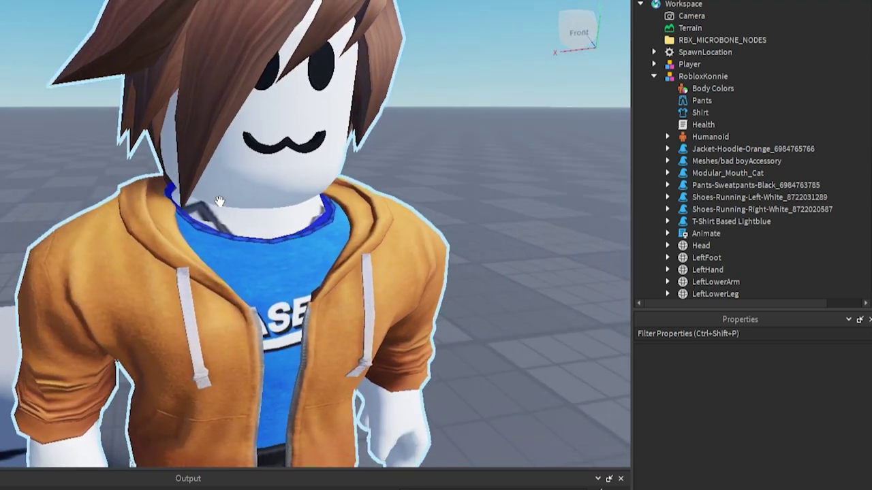
scroll(219, 199, up, 2)
scroll(688, 150, down, 1)
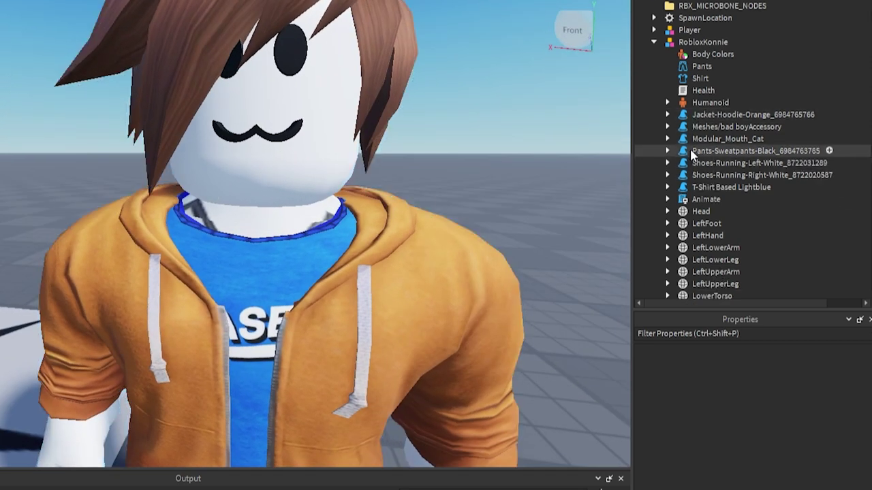
click(696, 80)
key(Delete)
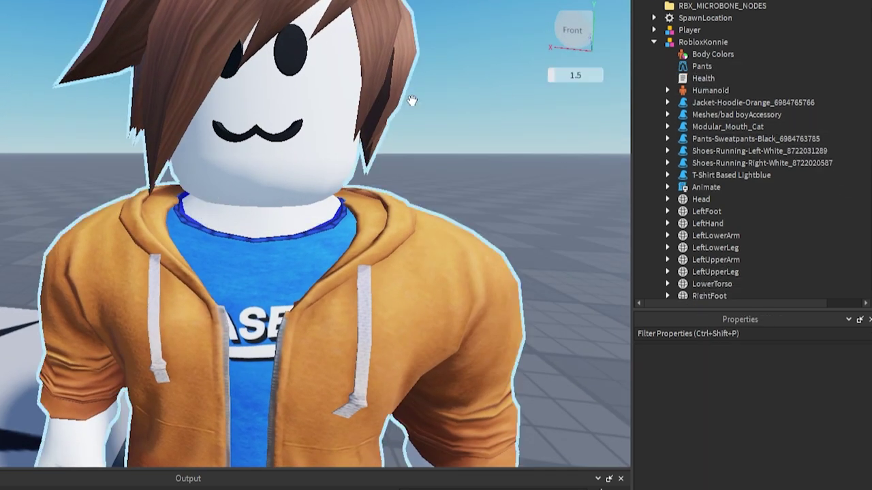
scroll(342, 101, up, 1)
scroll(343, 101, down, 5)
scroll(343, 99, down, 2)
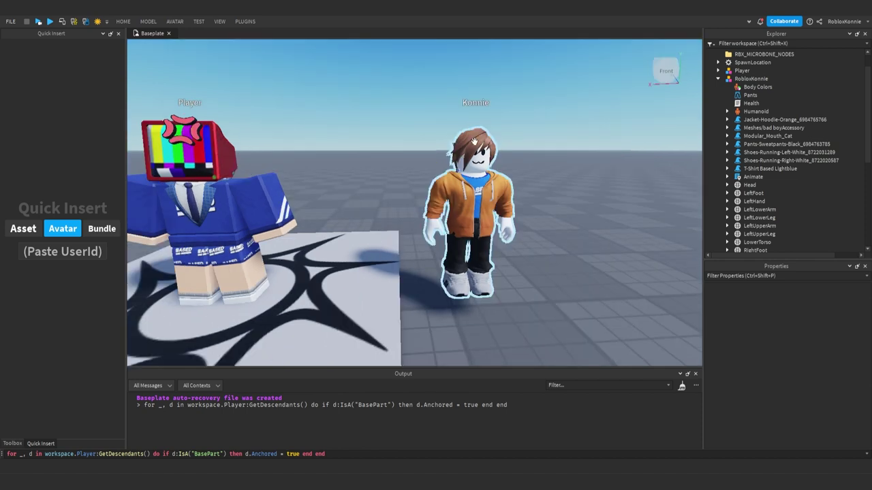
Select the Player model and frame the camera on it
right_drag(508, 115, 474, 141)
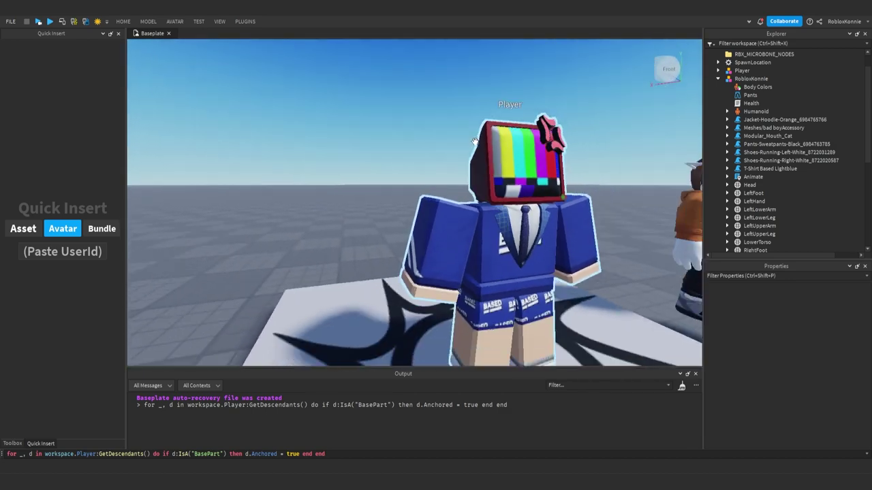
right_drag(475, 141, 336, 205)
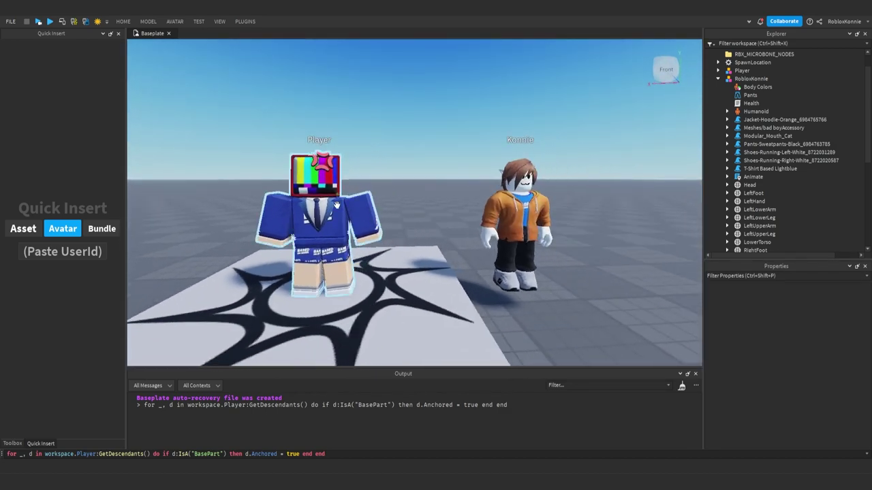
middle_drag(390, 201, 395, 197)
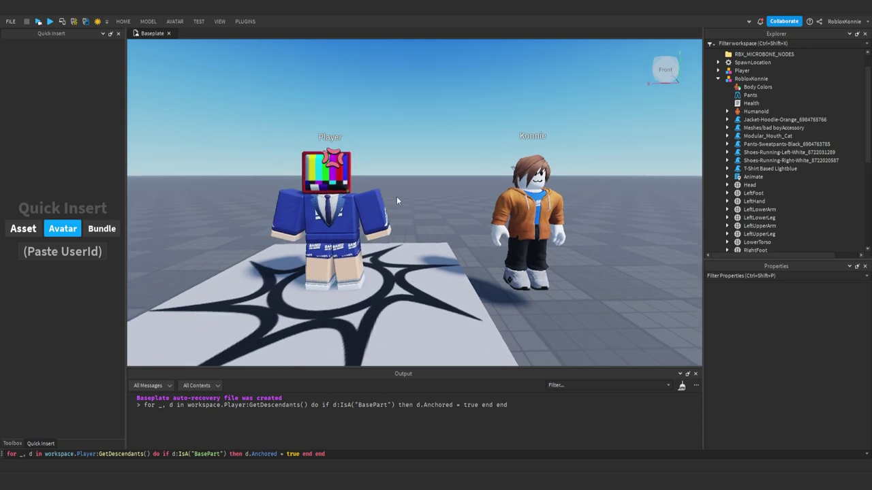
key(a)
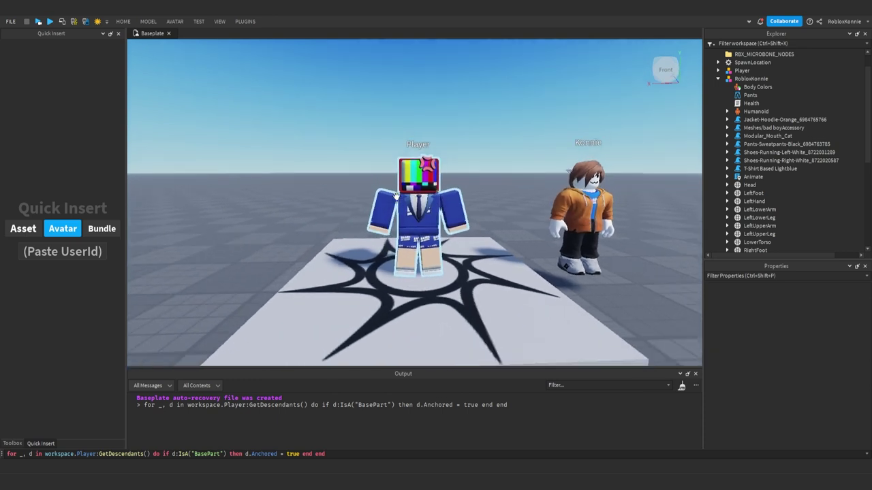
click(413, 190)
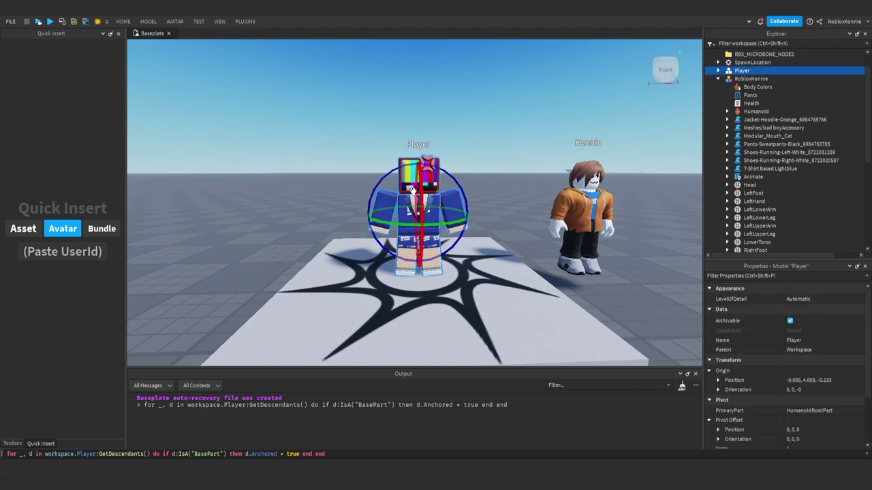
right_drag(416, 190, 414, 193)
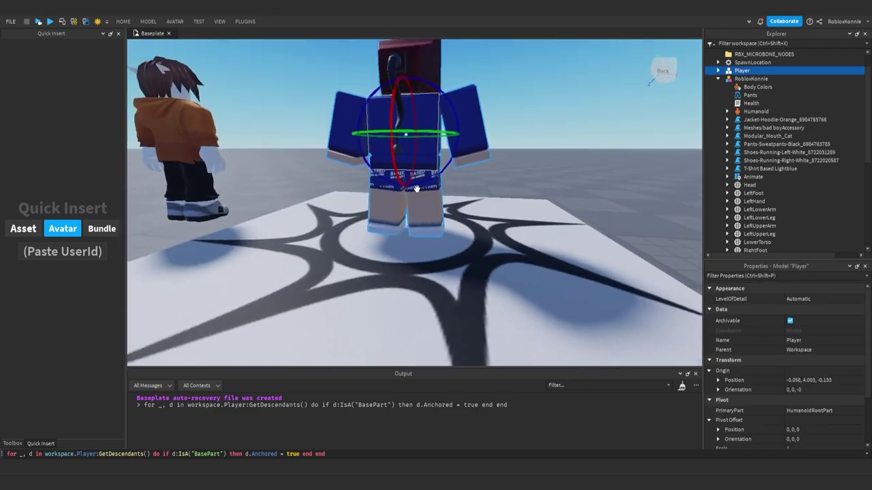
key(f)
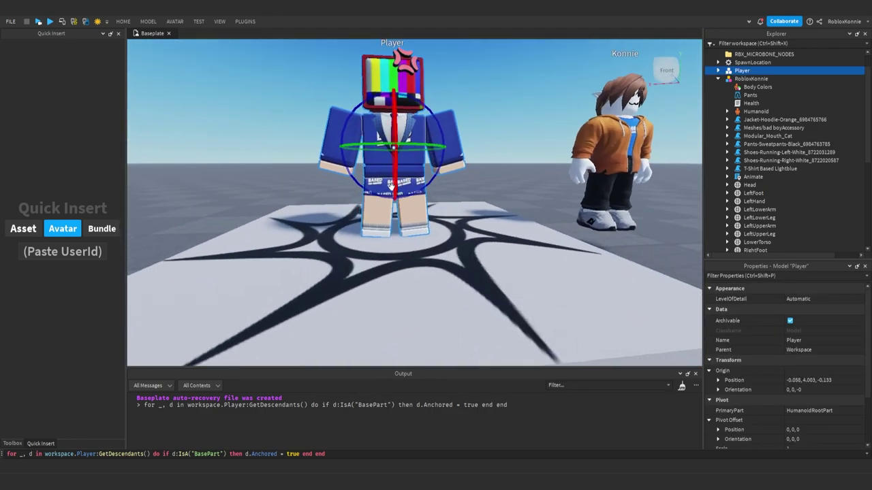
Lower Player onto the baseplate and turn it to orientation 0, 180, 0
drag(392, 177, 391, 202)
scroll(392, 203, down, 5)
right_drag(392, 203, 393, 198)
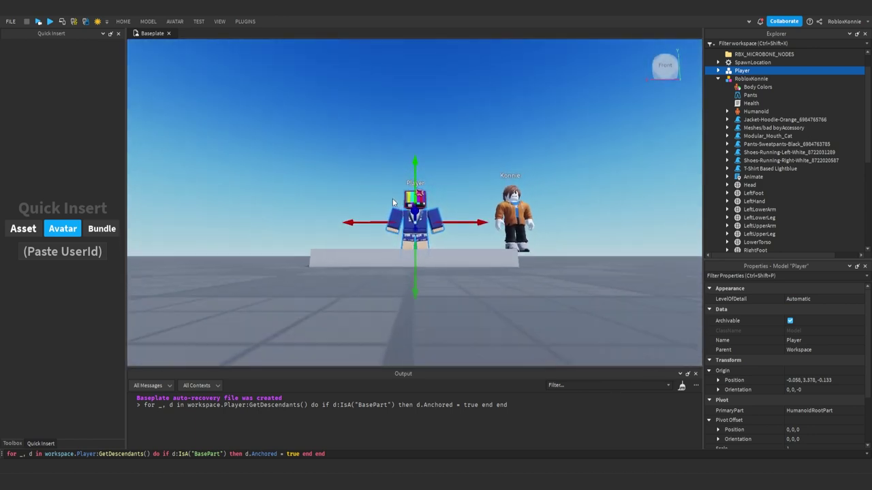
drag(406, 237, 405, 232)
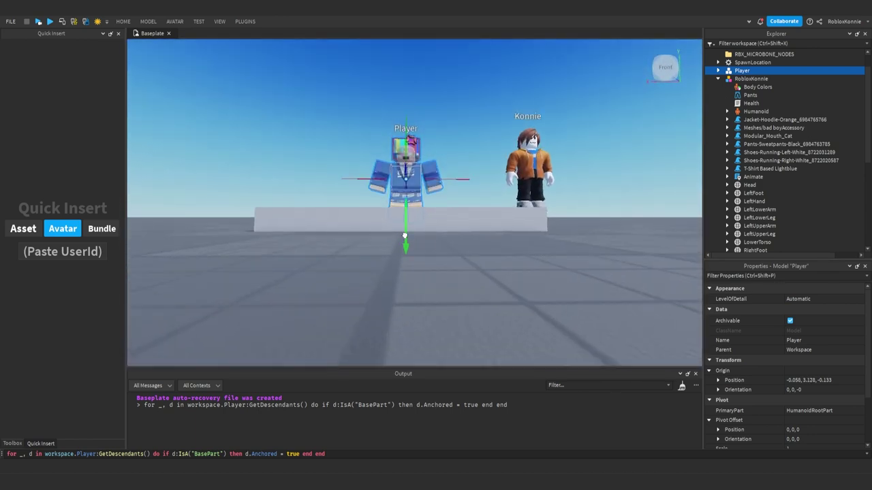
scroll(404, 232, up, 4)
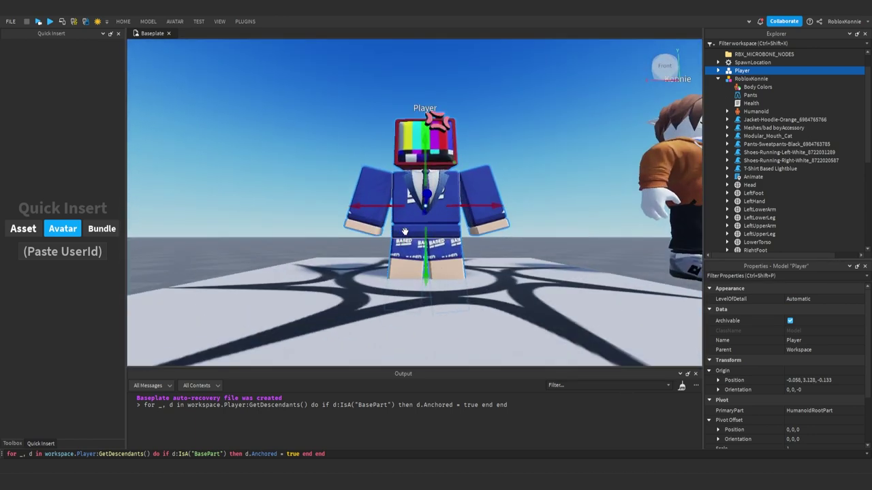
right_drag(405, 232, 402, 226)
scroll(402, 226, down, 5)
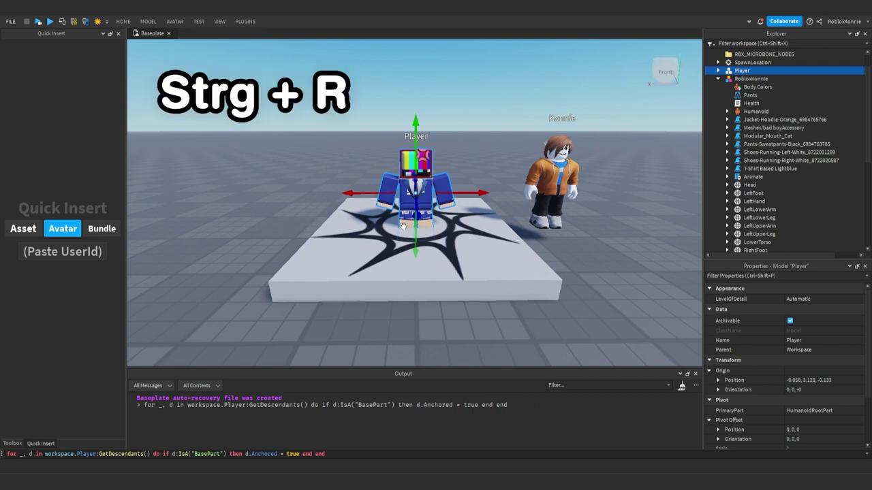
key(ctrl+r)
key(ctrl+r)
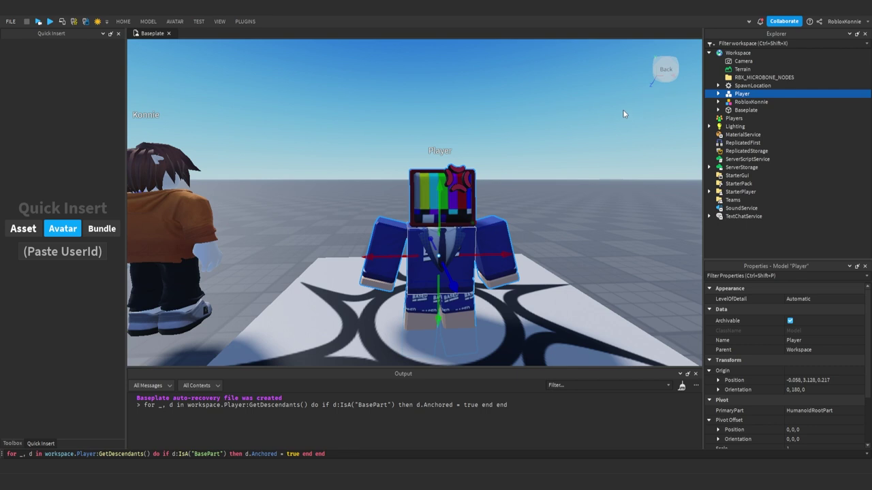
mouse_move(742, 93)
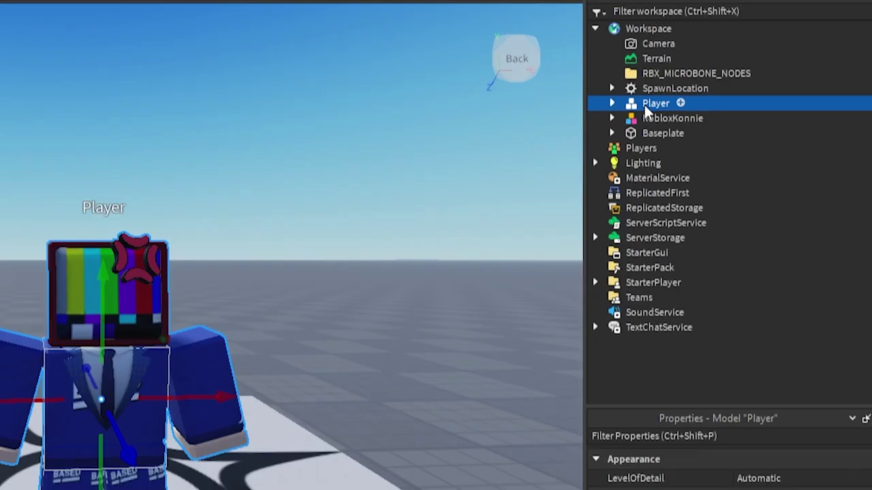
Export Player via Export Selection as 'Character Normal' into a new 'Character Normal' folder
right_click(645, 109)
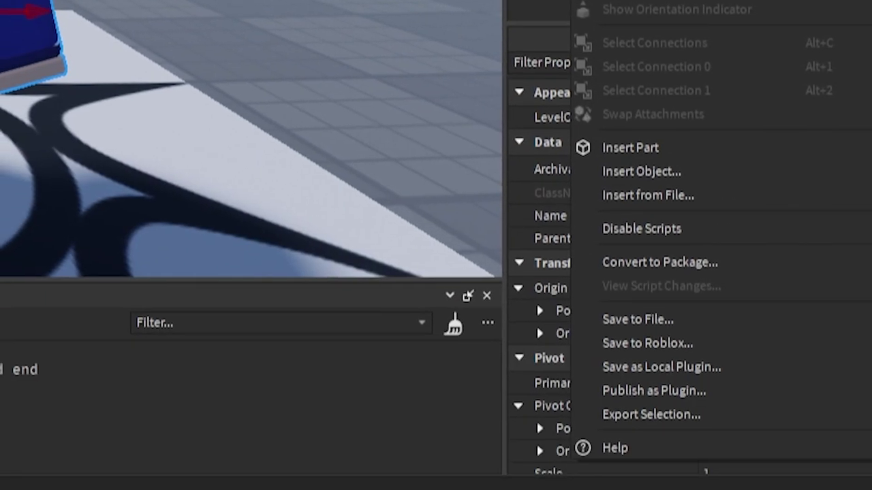
click(622, 413)
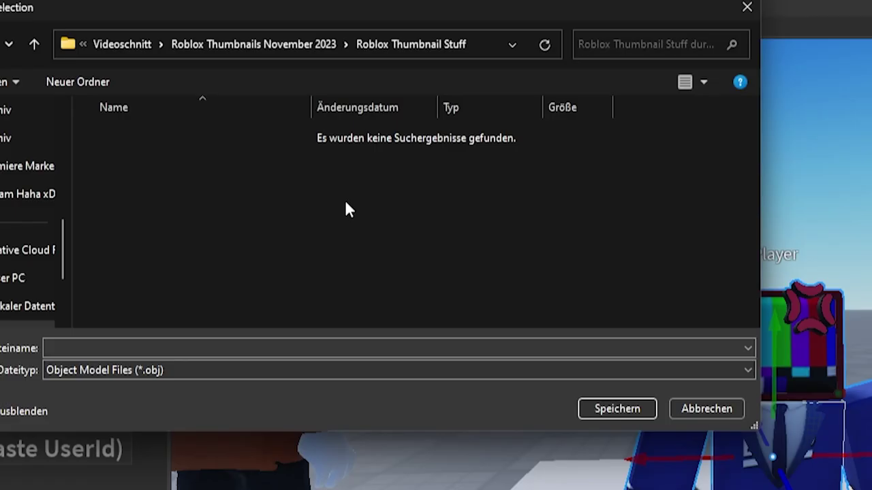
right_click(303, 196)
mouse_move(344, 381)
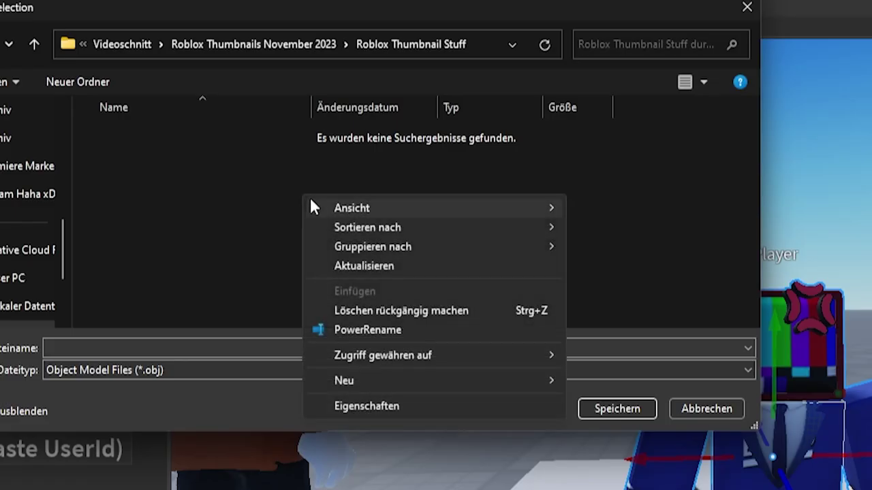
click(621, 381)
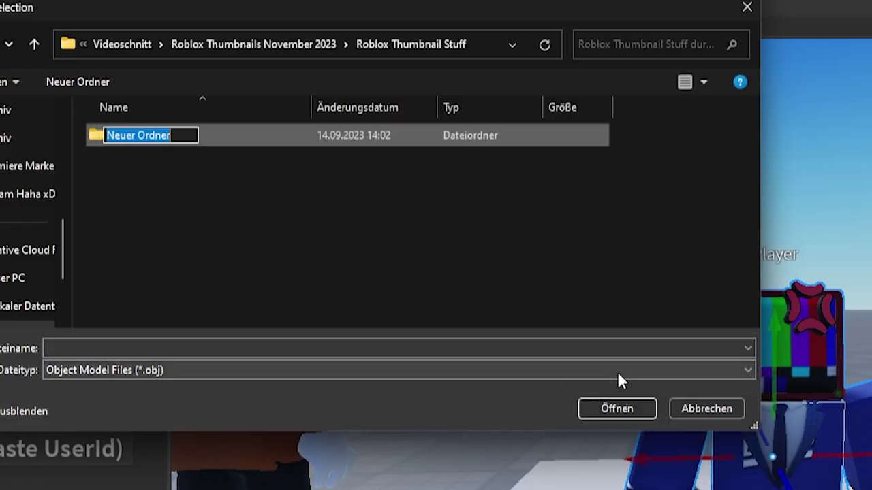
text(Character)
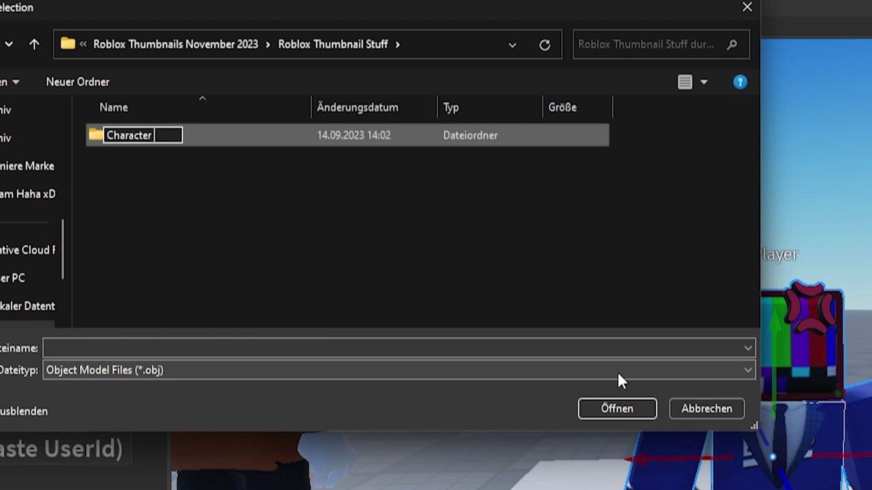
text( Normal)
key(Return)
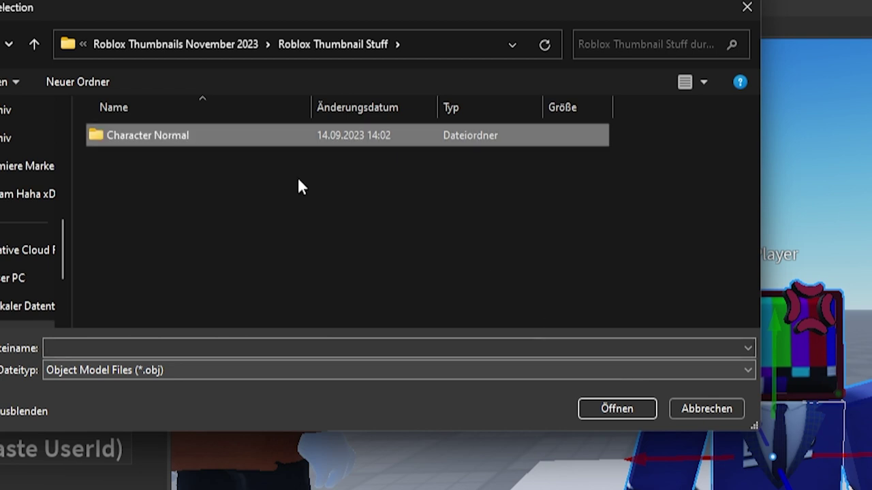
double_click(199, 143)
click(359, 348)
text(Cha)
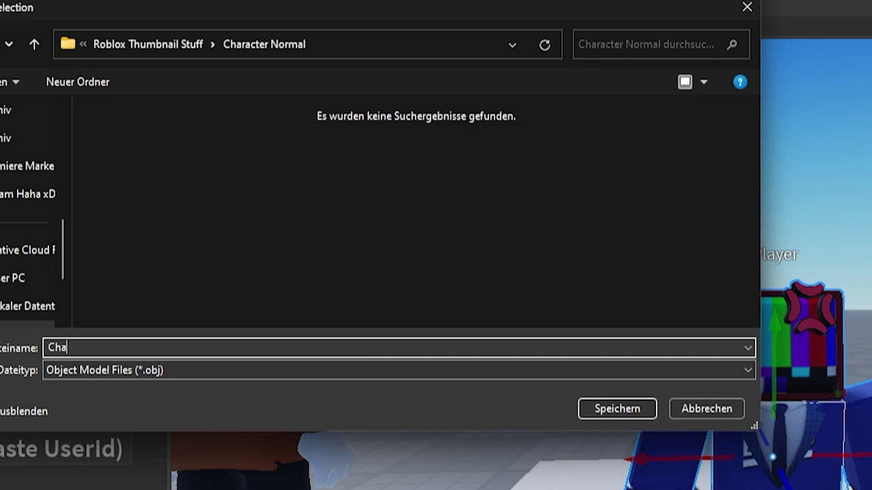
text(racter Normal)
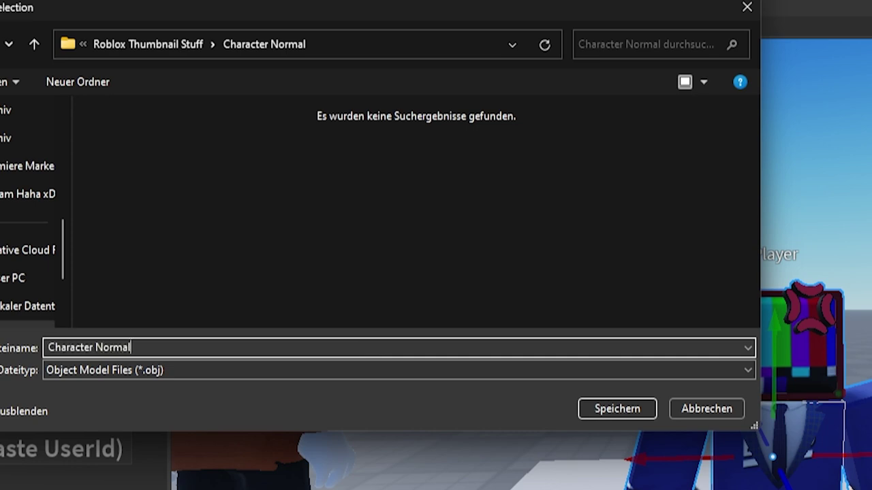
click(600, 408)
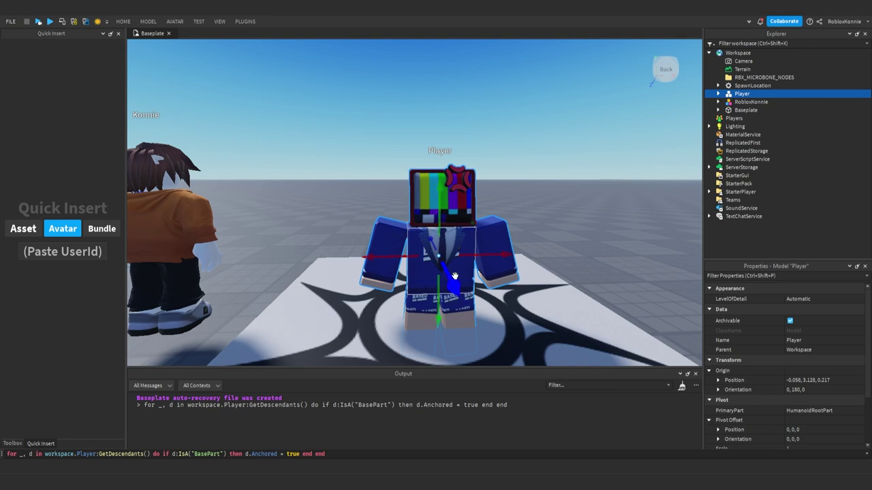
Push the Player avatar far behind the baseplate
mouse_move(454, 277)
mouse_down()
mouse_move(432, 257)
mouse_move(404, 177)
mouse_up()
drag(222, 252, 472, 341)
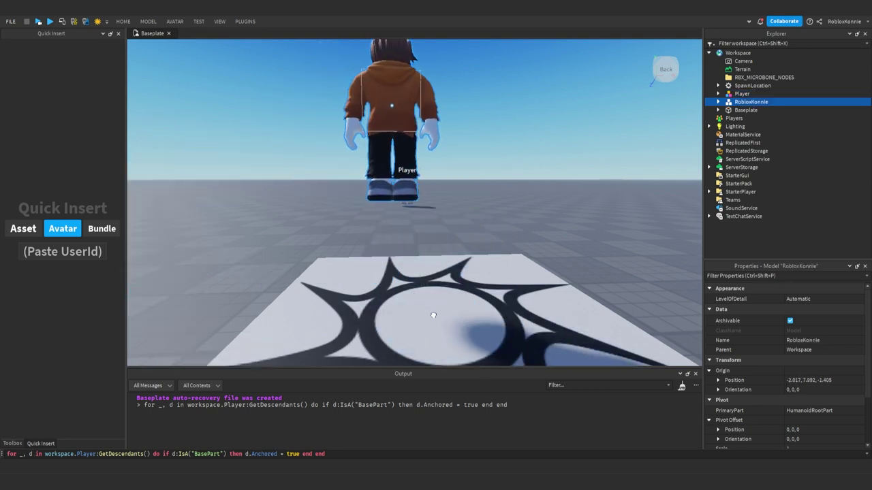
right_drag(473, 340, 443, 177)
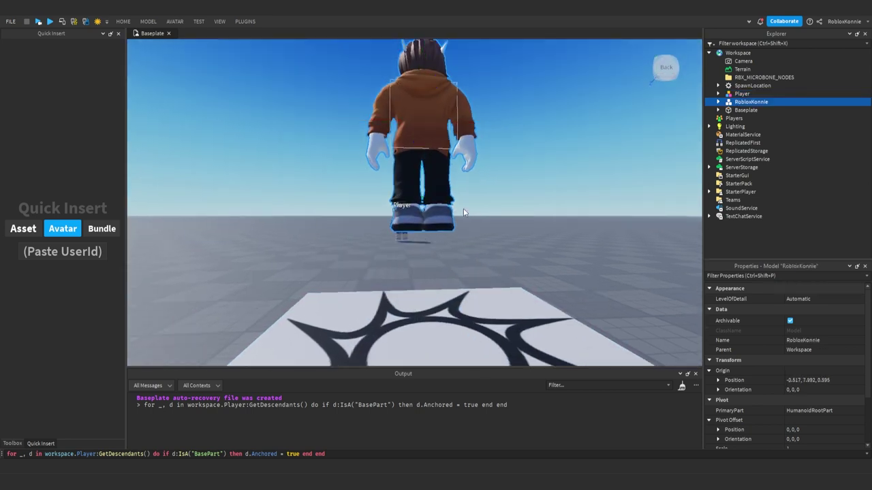
Lower the orange-hoodie avatar onto the baseplate and slide it toward the centre
drag(424, 163, 426, 295)
scroll(426, 294, down, 5)
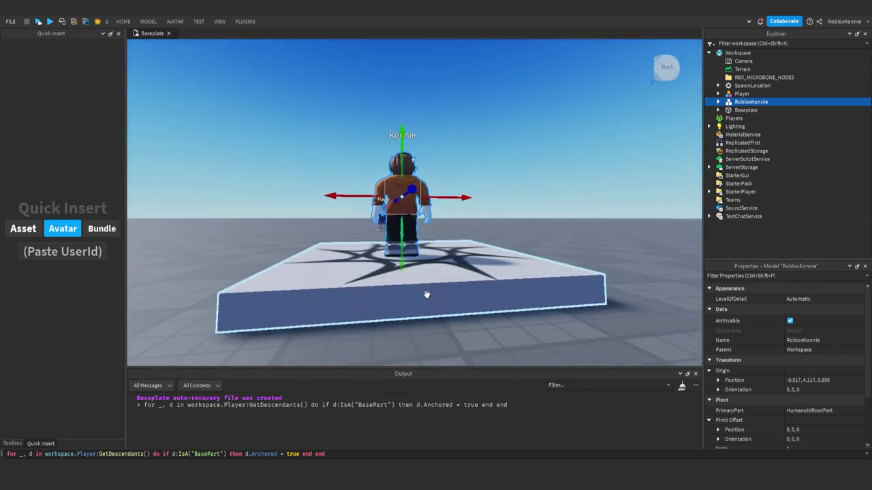
right_drag(426, 294, 426, 285)
drag(422, 307, 424, 315)
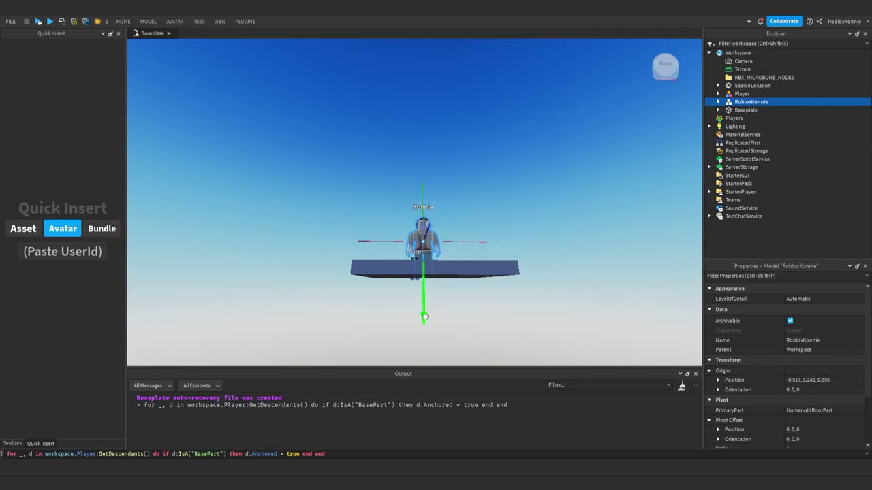
key(f)
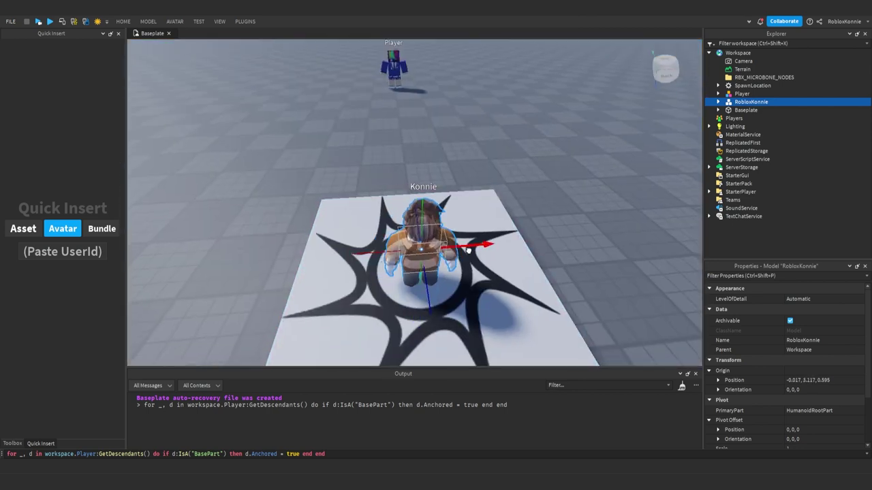
mouse_move(425, 275)
right_down()
mouse_move(431, 280)
mouse_move(442, 260)
mouse_move(518, 265)
right_up()
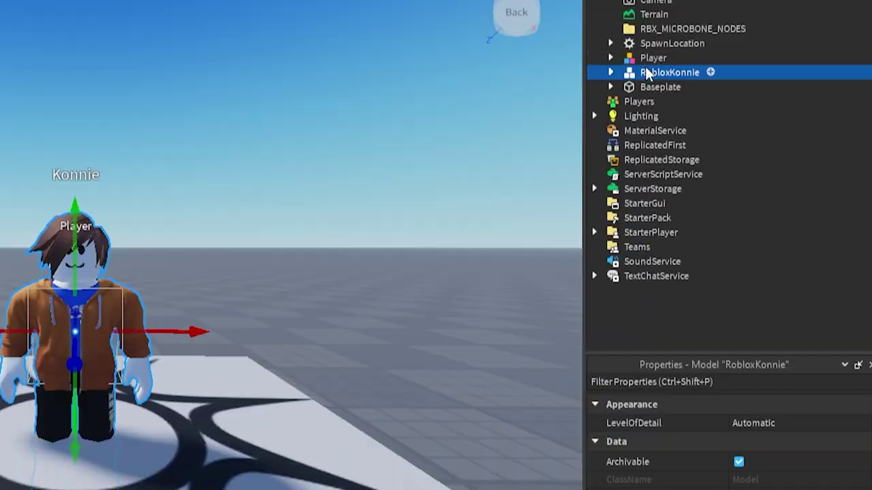
Export the orange-hoodie avatar and create a new Character Dynamic folder in Roblox Thumbnail Stuff
right_click(646, 72)
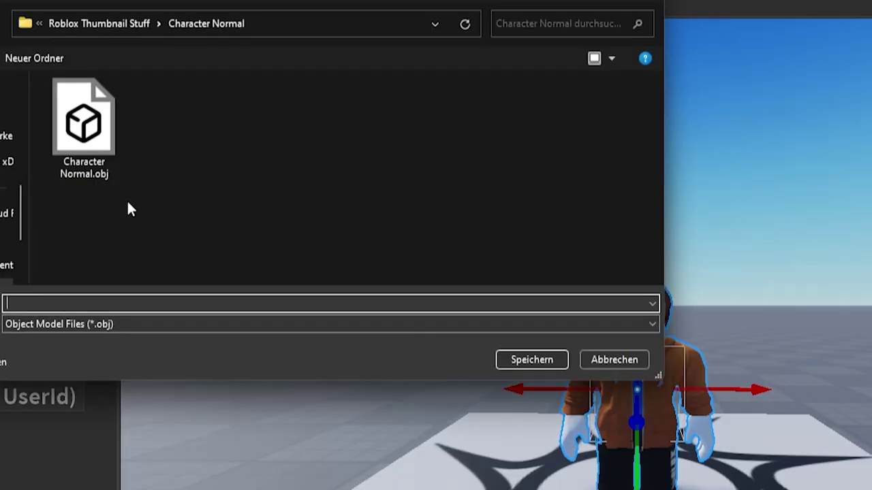
key(alt+Up)
right_click(144, 171)
mouse_move(205, 378)
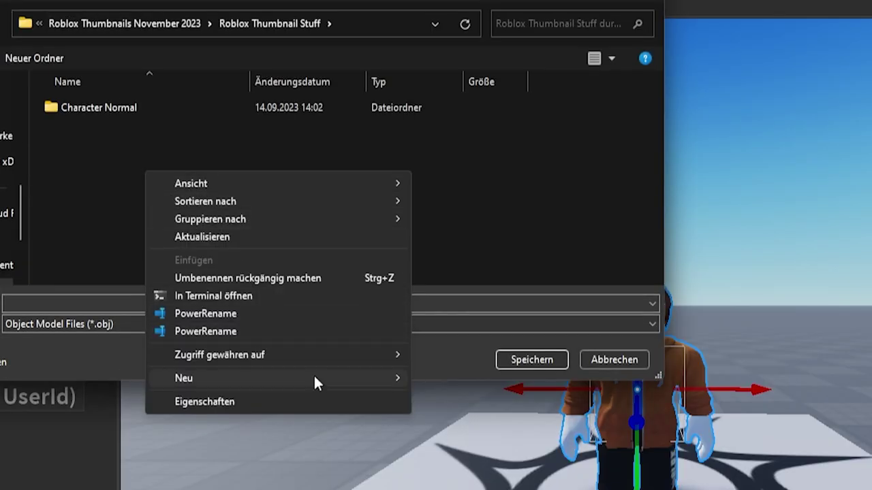
click(451, 380)
text(Charac)
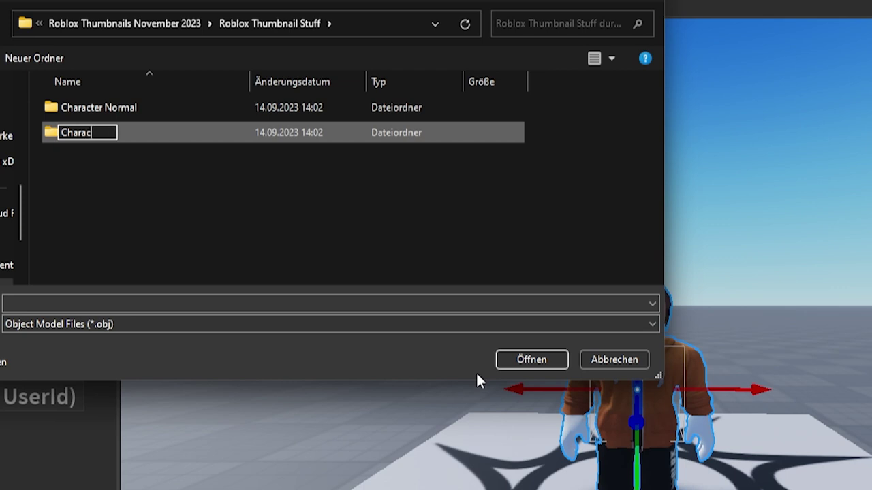
text(ter Dynamic)
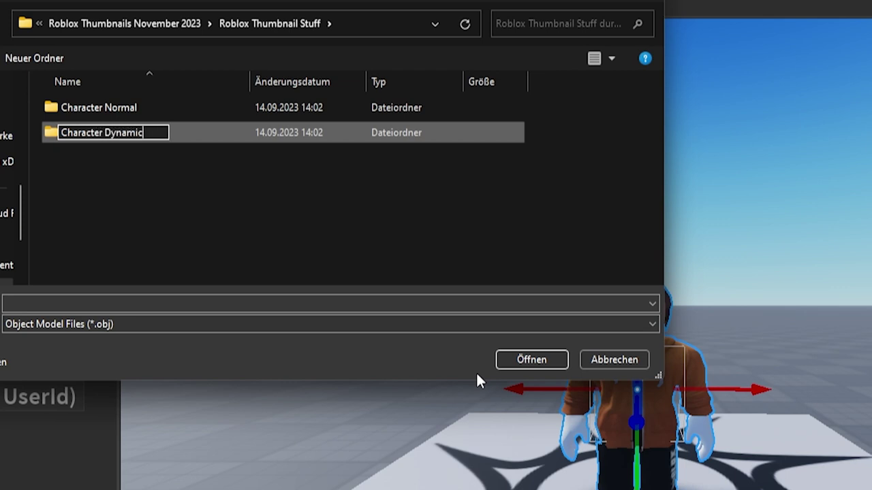
key(Return)
key(Return)
Save the OBJ as Character Dynamic inside the new Character Dynamic folder
click(97, 306)
text(Char)
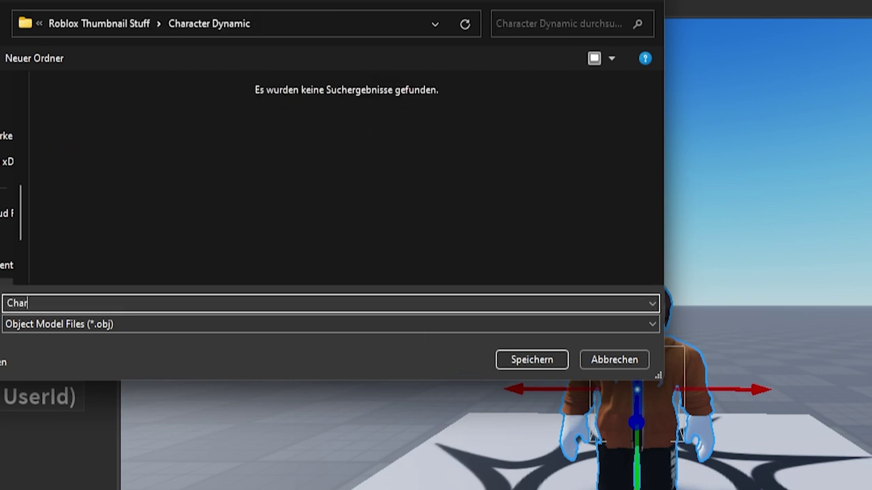
text(acter Dynam)
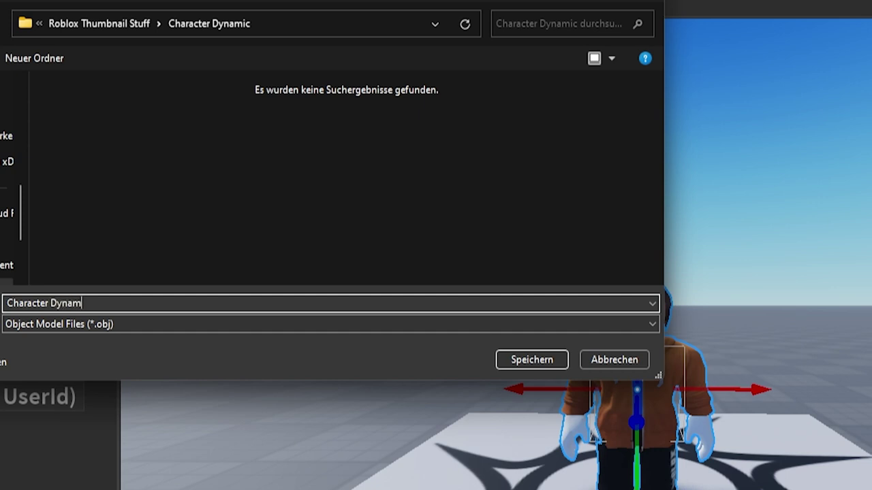
text(ic)
click(519, 359)
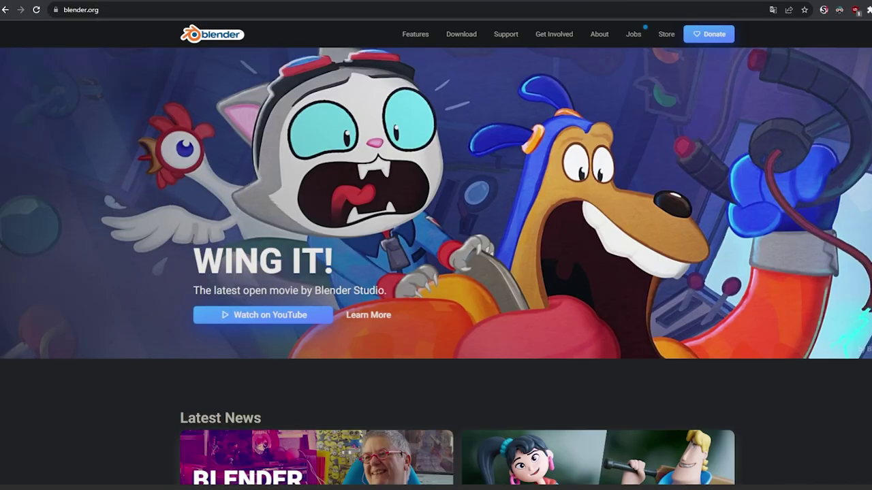
Go to blender.org and open its Download page for Blender 3.6.2 LTS
double_click(111, 10)
click(186, 96)
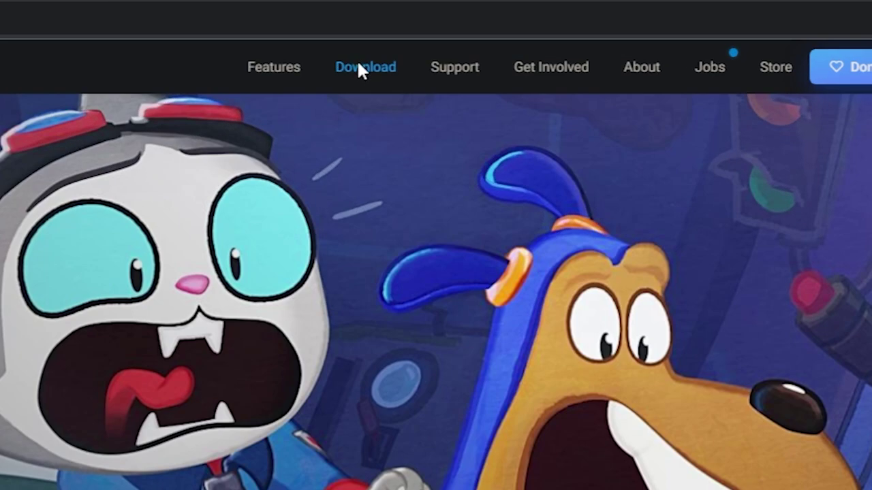
click(459, 34)
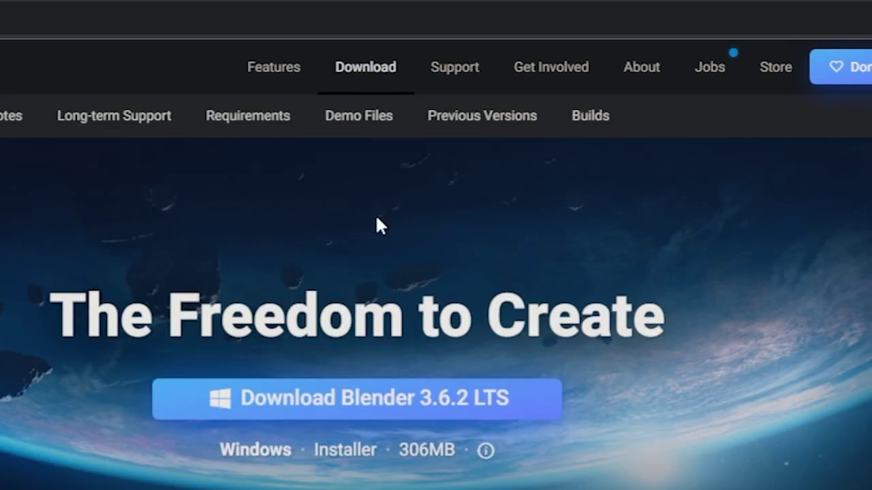
scroll(378, 223, down, 2)
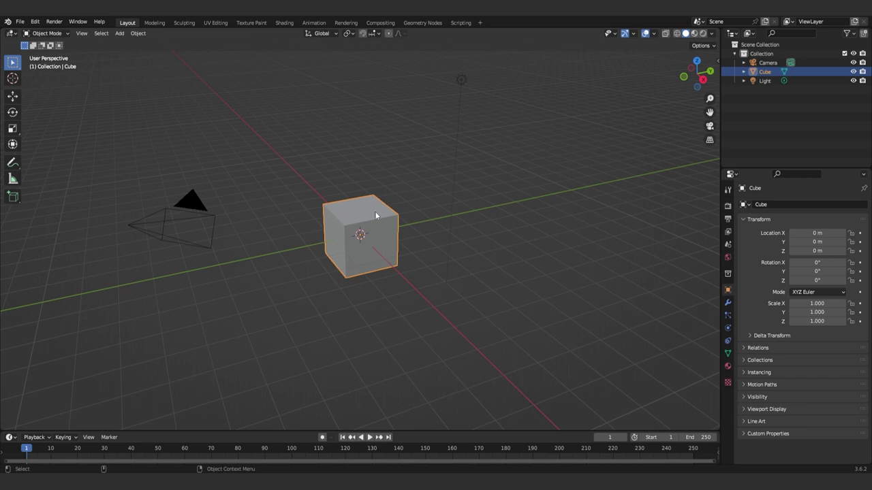
Delete the default cube and light, then move the camera slightly along the Y axis
key(Delete)
click(461, 80)
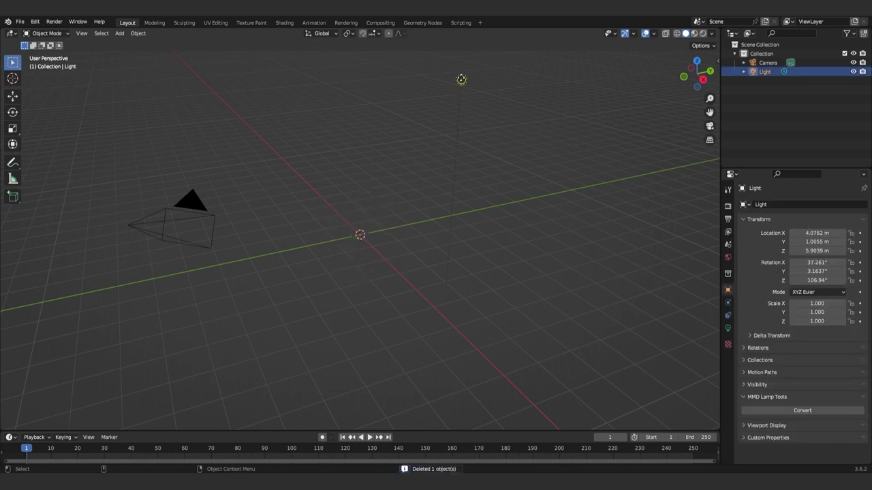
key(Delete)
click(210, 215)
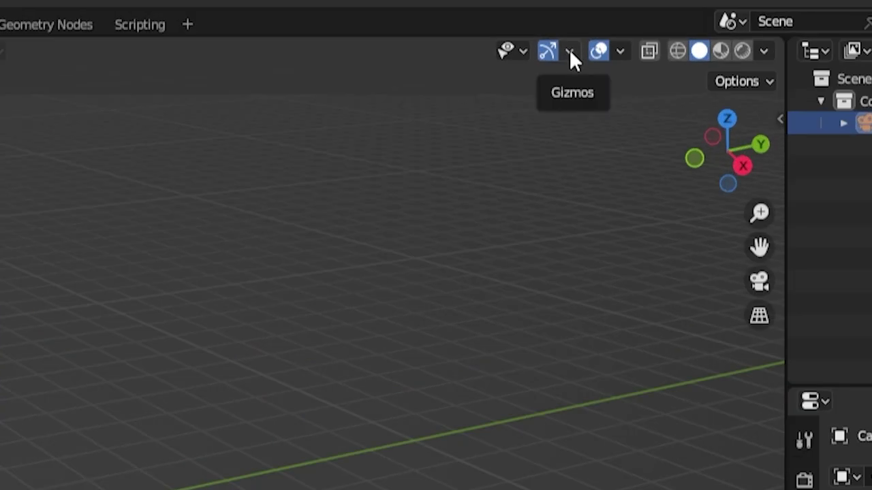
click(571, 54)
click(538, 194)
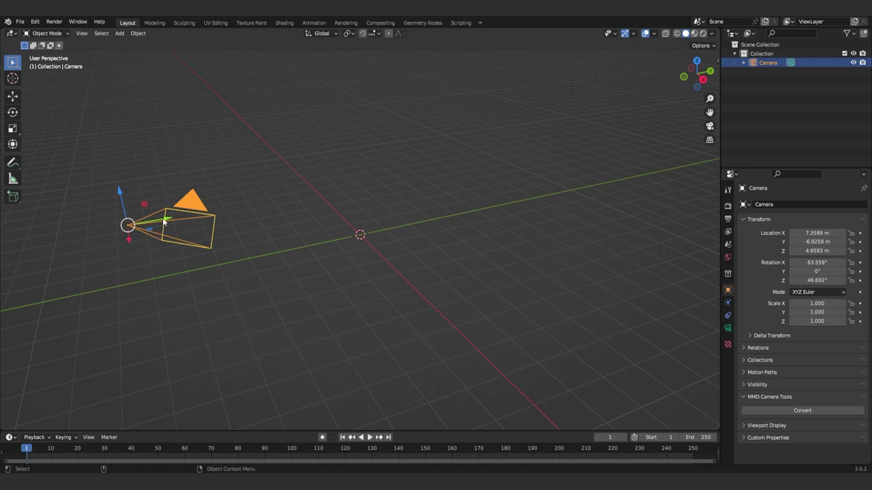
drag(158, 228, 126, 233)
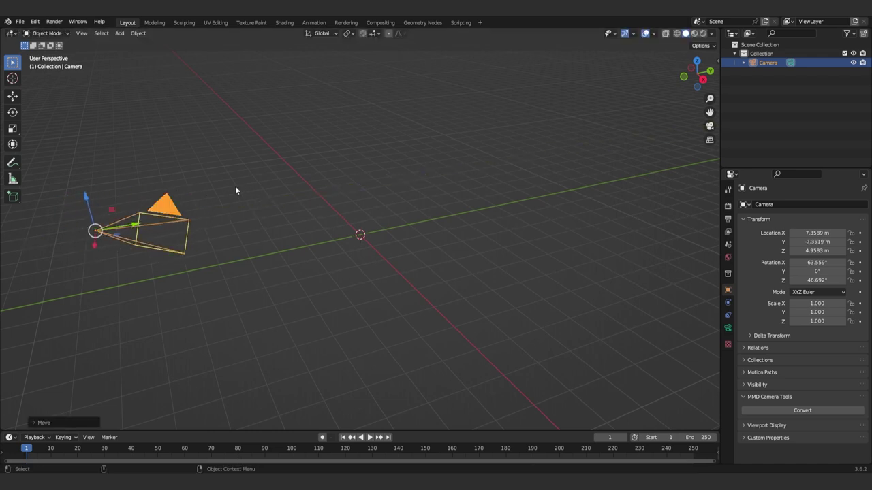
Save the scene as Blender Datei.blend
click(21, 22)
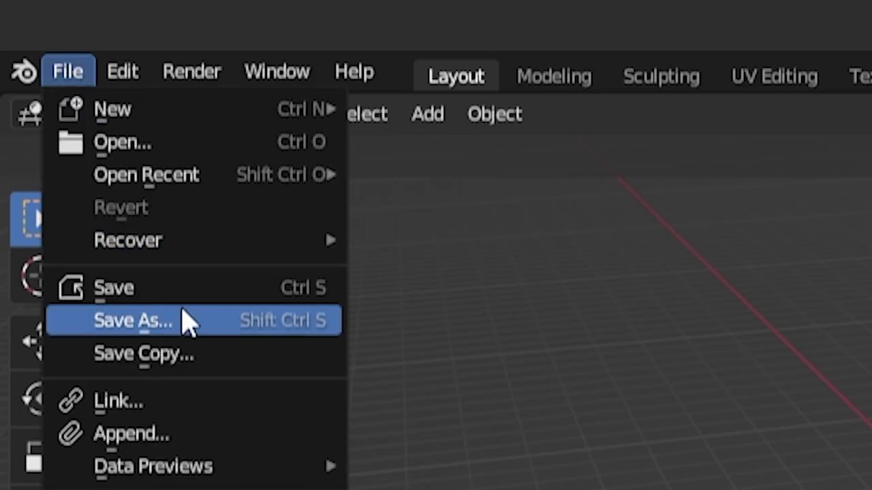
click(189, 320)
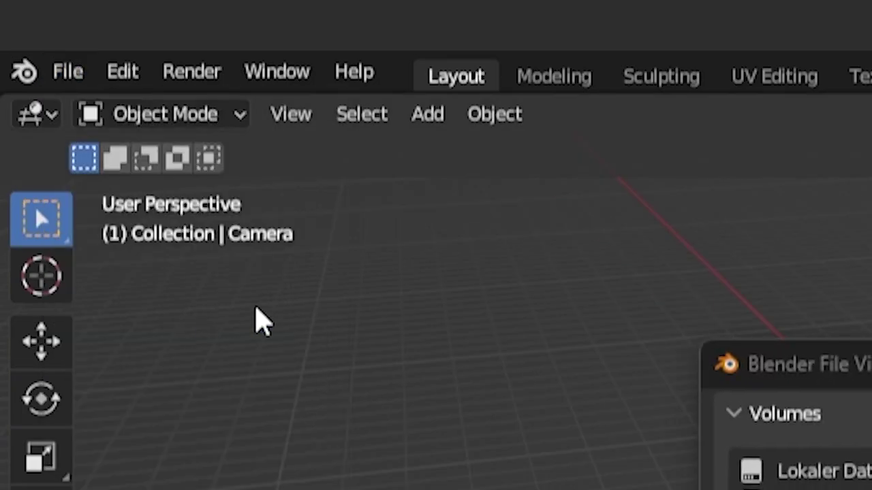
text(Blend)
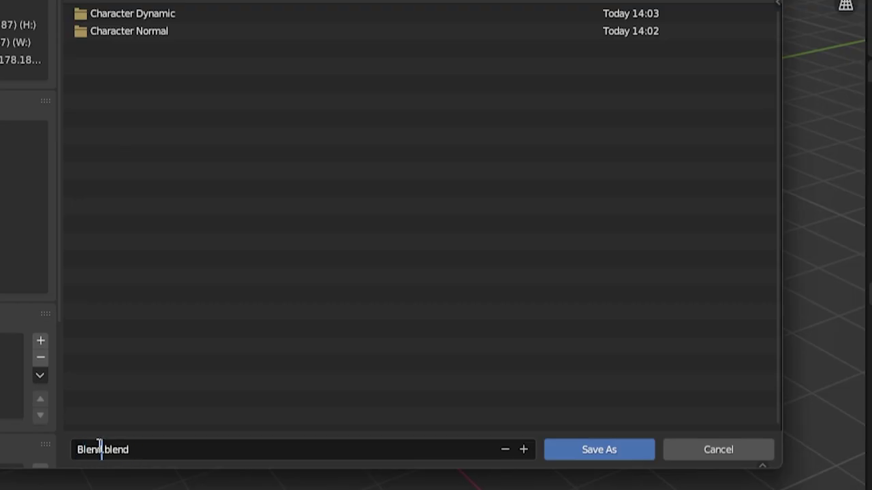
text(er Datei)
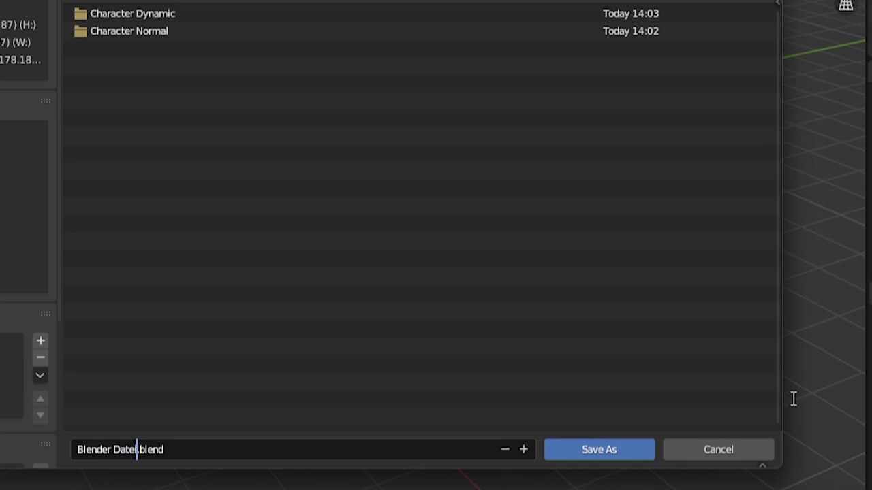
click(587, 452)
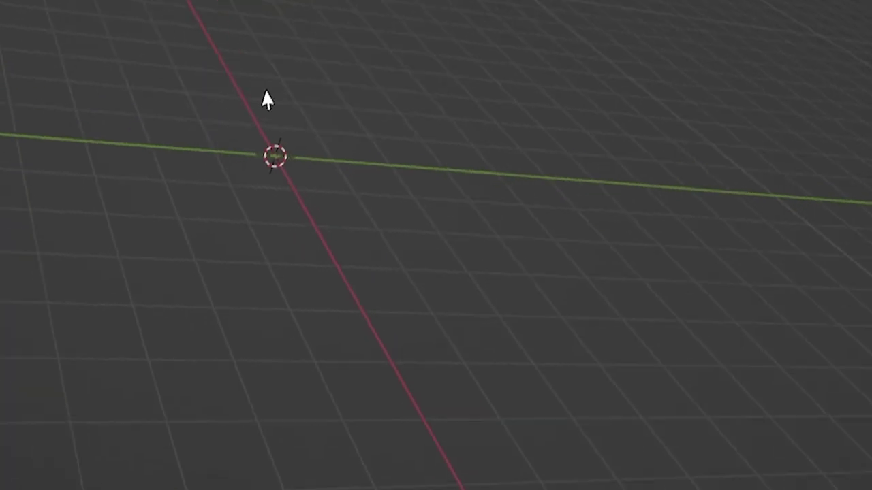
Switch to the browser and go to mixamo.com's Characters library showing Remy
shift+middle_drag(358, 217, 362, 223)
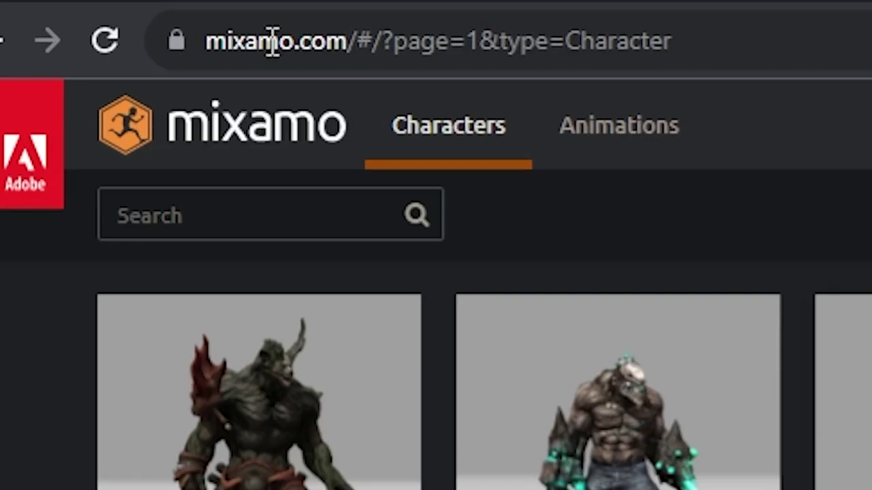
double_click(82, 9)
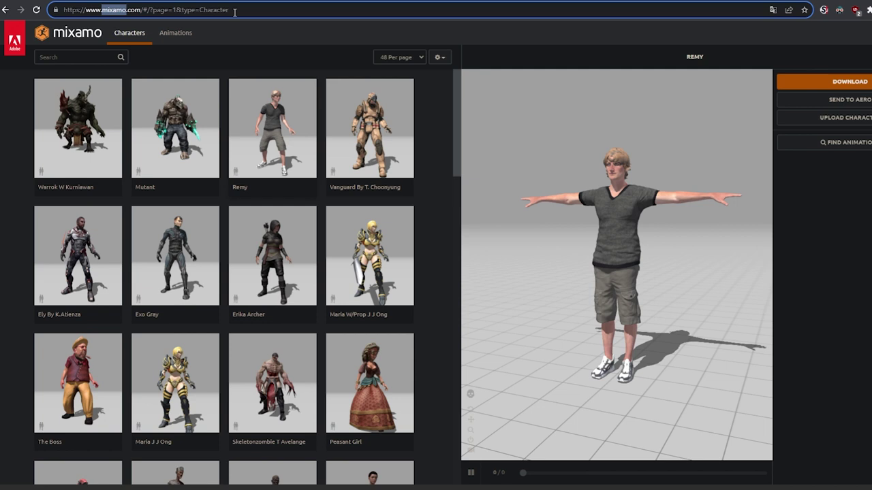
click(236, 29)
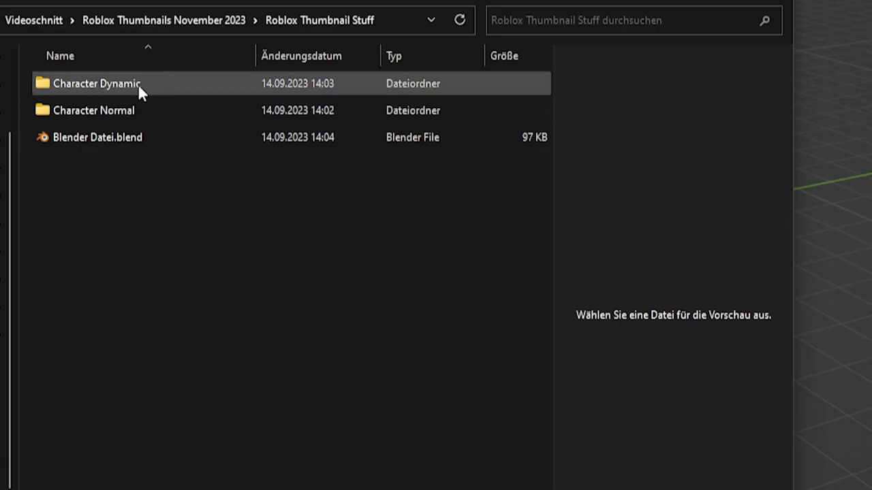
Select all files in the Character Normal folder and zip them as Character Normal.zip
double_click(128, 110)
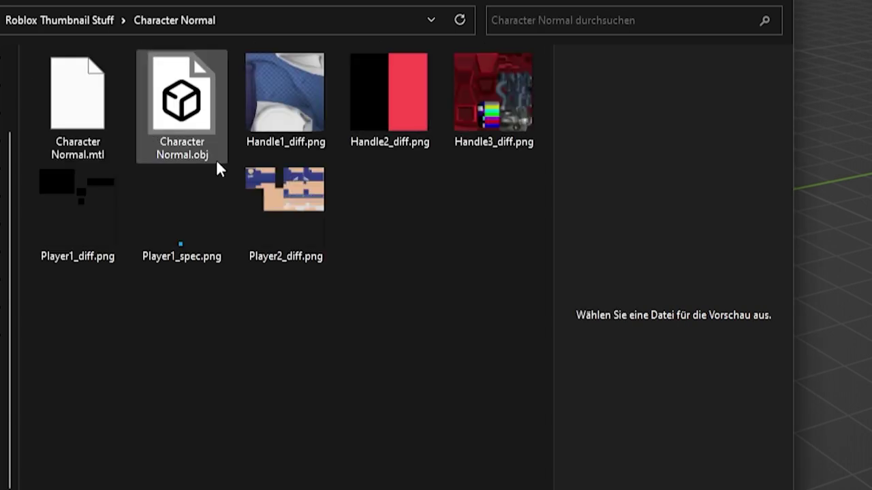
mouse_move(510, 365)
mouse_down()
mouse_move(69, 134)
mouse_move(68, 122)
mouse_up()
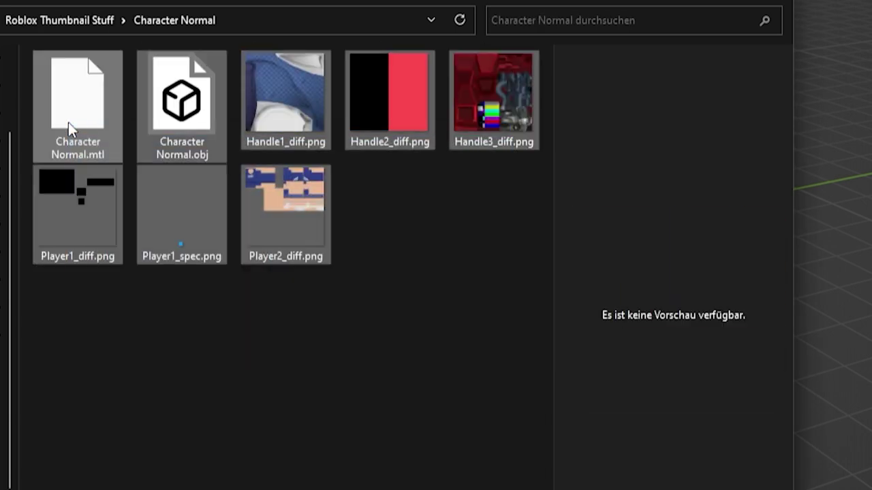
right_click(68, 122)
click(168, 211)
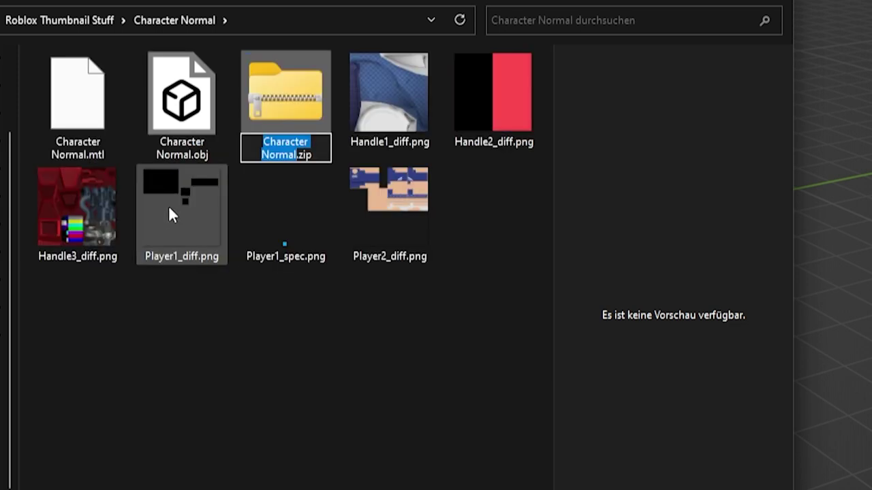
click(182, 333)
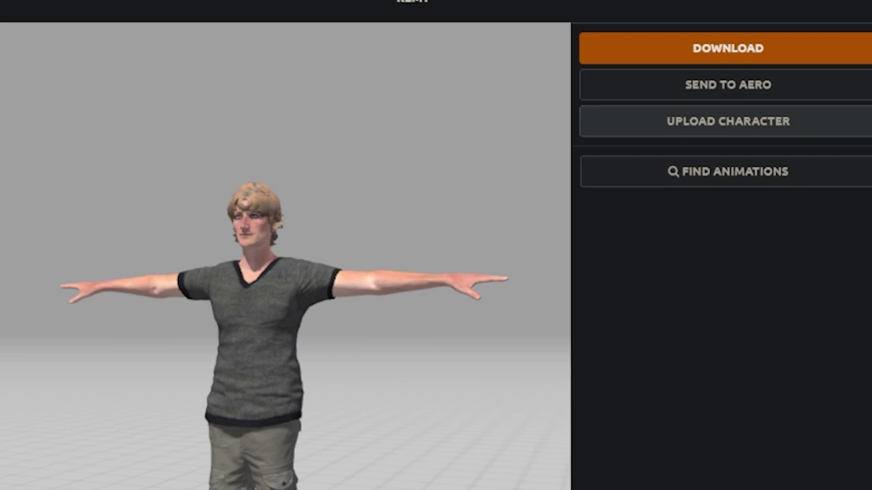
click(686, 121)
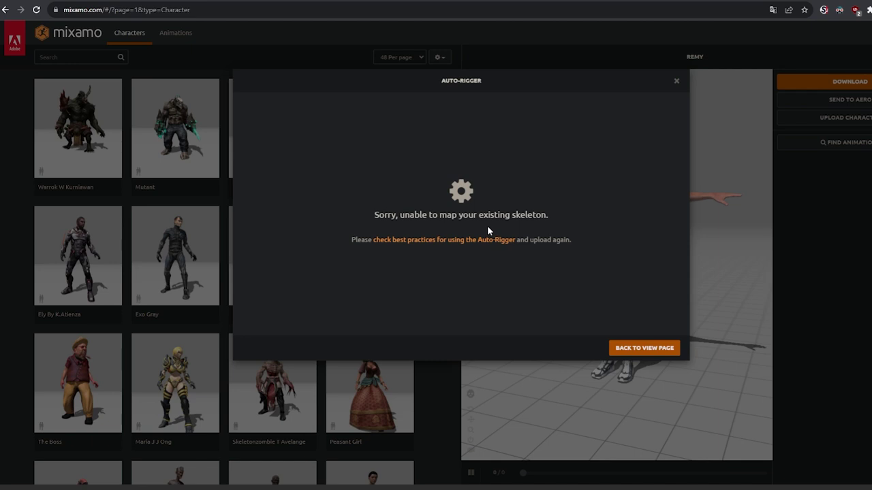
click(677, 82)
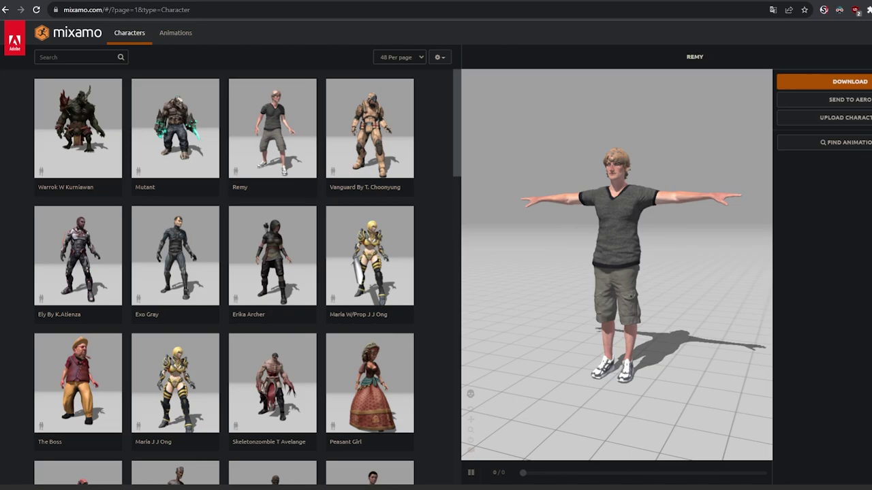
Upload the character and place the chin, wrist, elbow, knee and groin markers
click(845, 117)
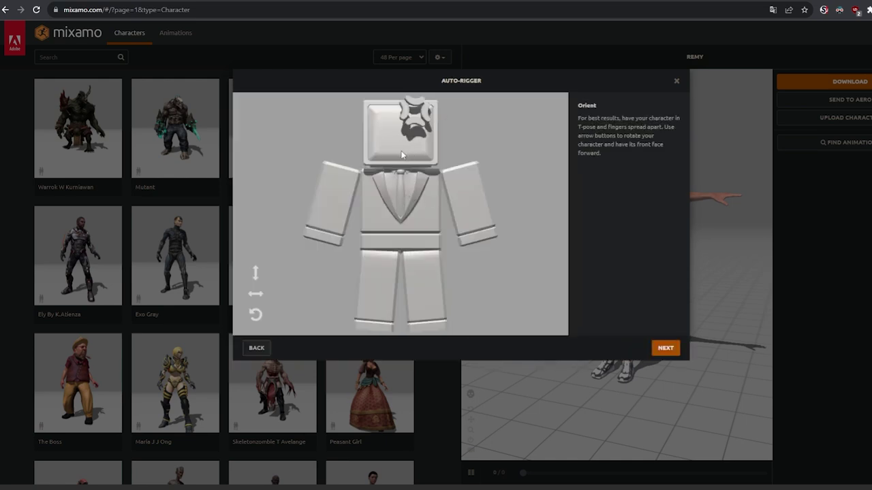
click(665, 349)
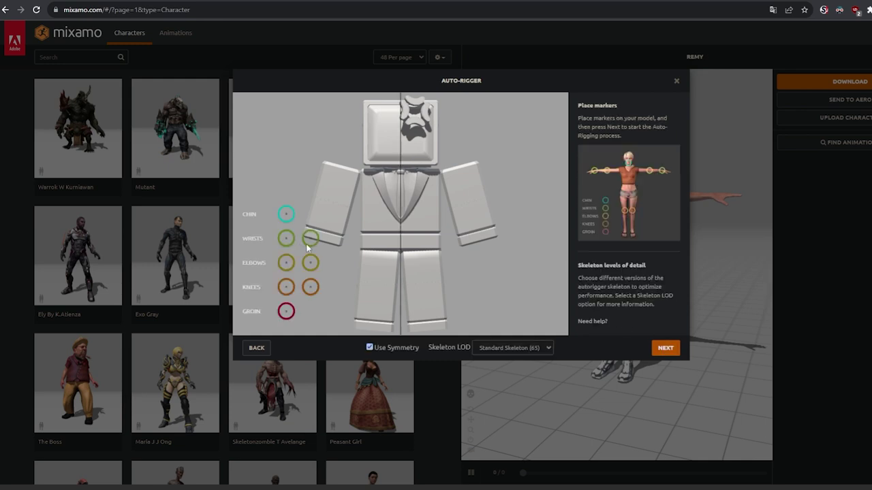
drag(283, 218, 401, 161)
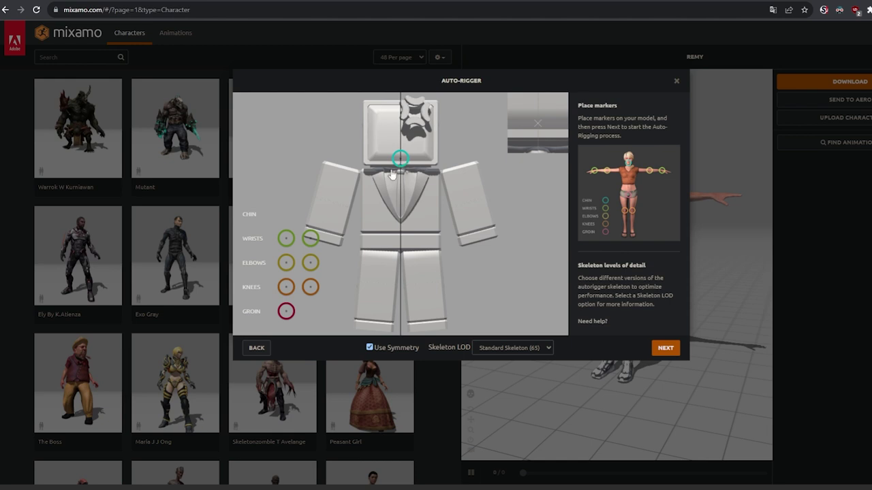
drag(286, 238, 326, 235)
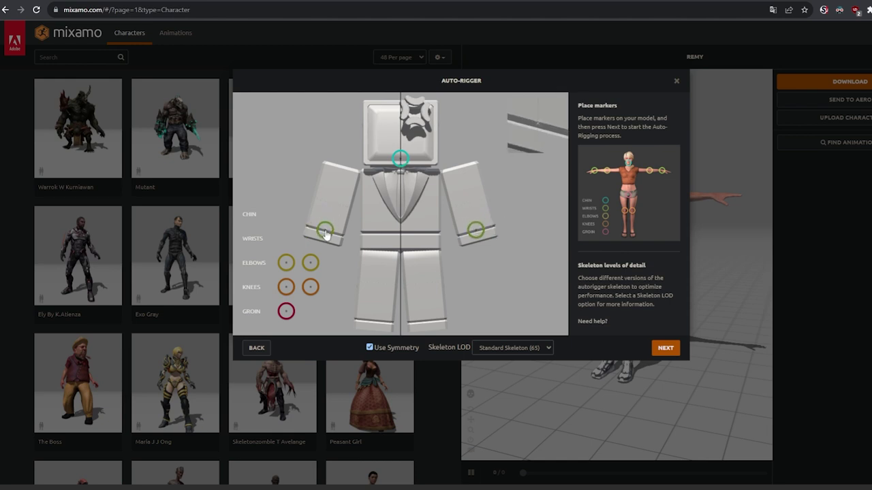
drag(286, 262, 333, 203)
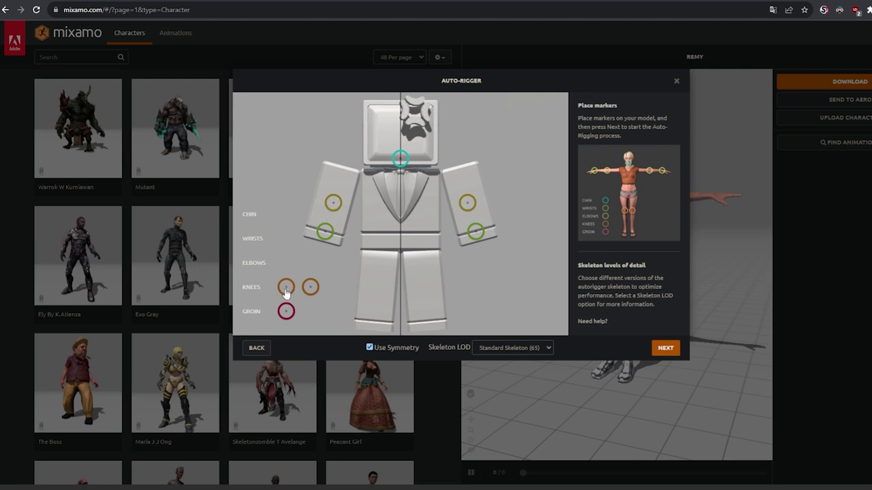
drag(286, 287, 377, 289)
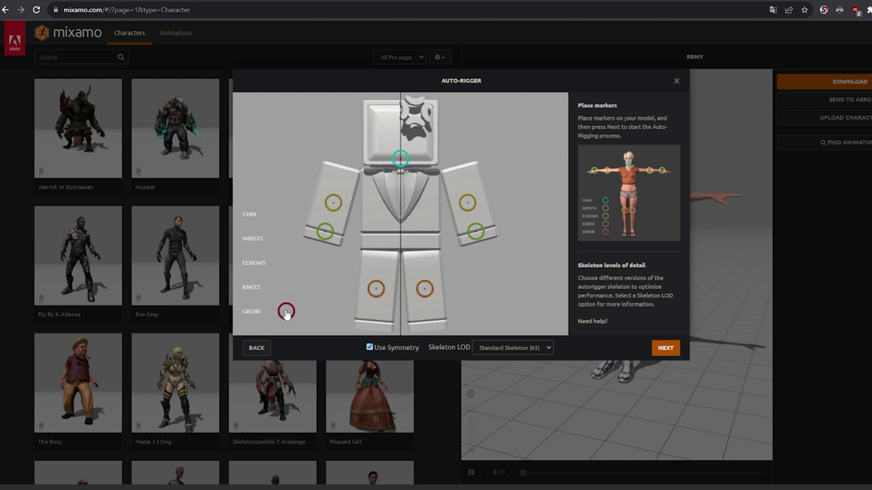
drag(286, 312, 402, 248)
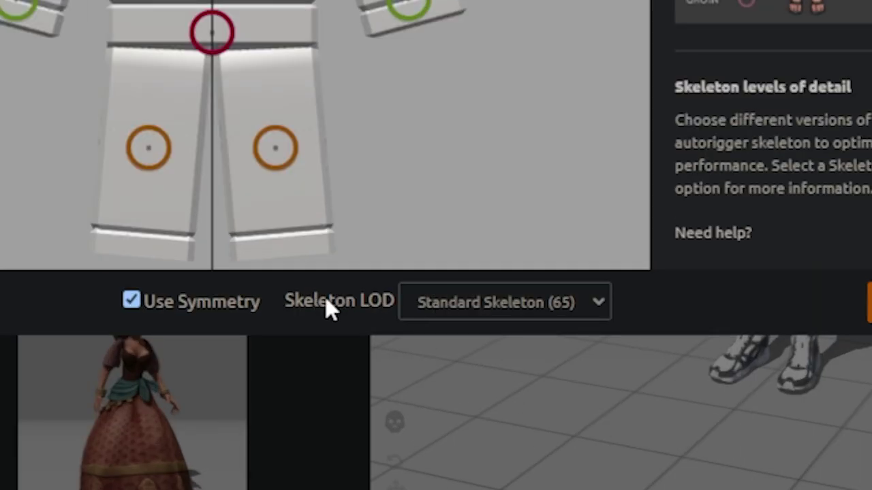
Choose the No Fingers (25) skeleton and start auto-rigging
click(473, 315)
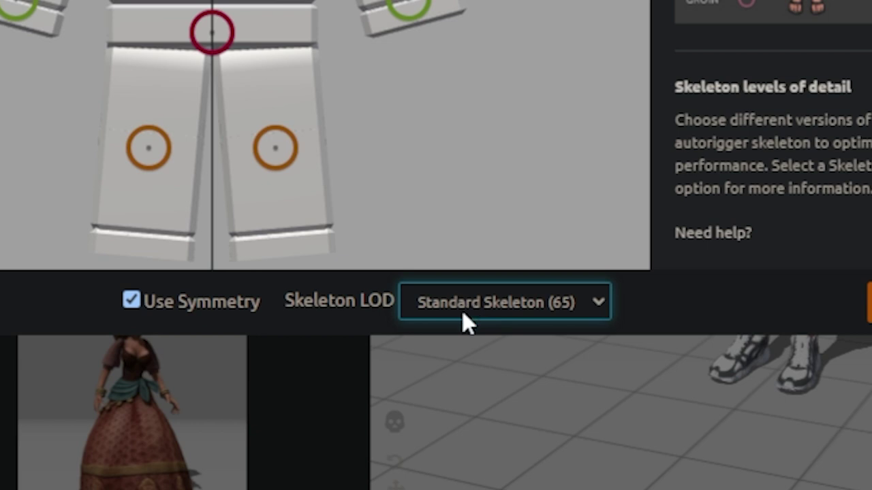
click(457, 391)
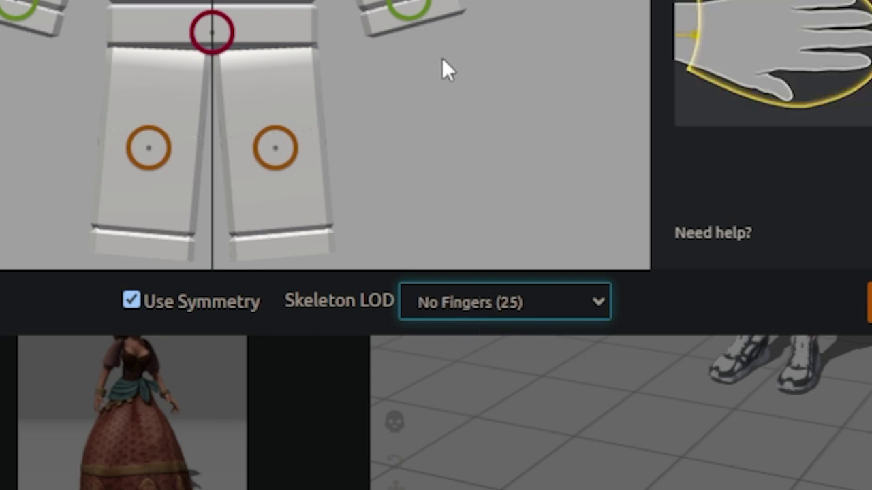
click(652, 348)
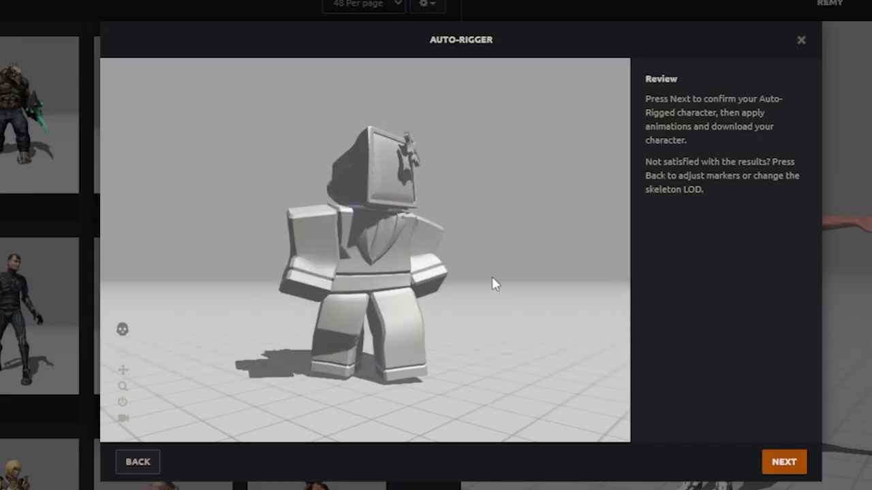
Accept the rigged character and download it as FBX Binary in Original Pose
click(786, 462)
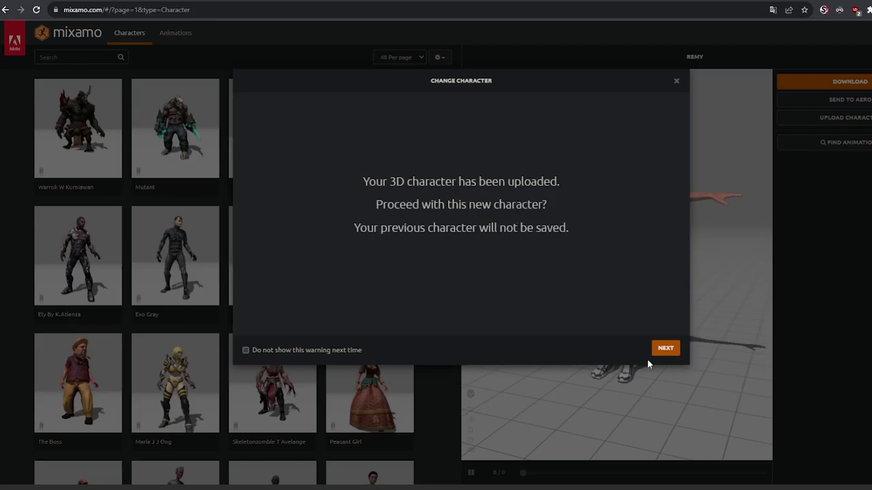
key(Return)
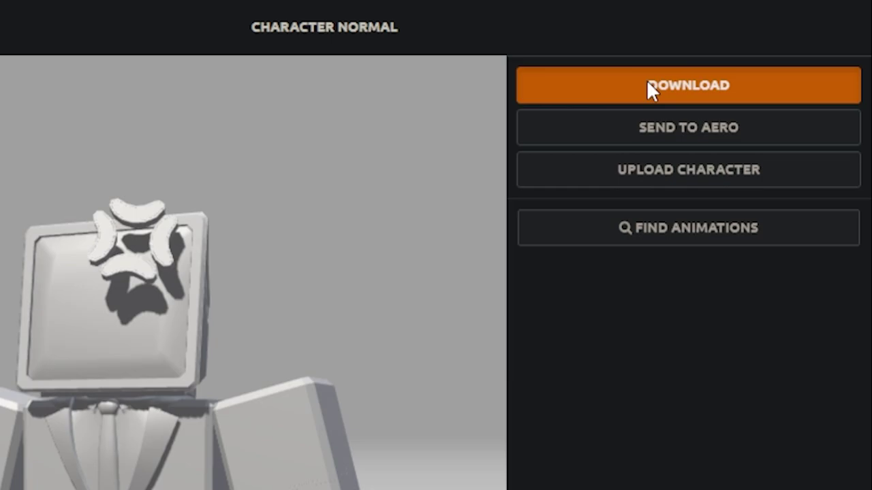
click(648, 88)
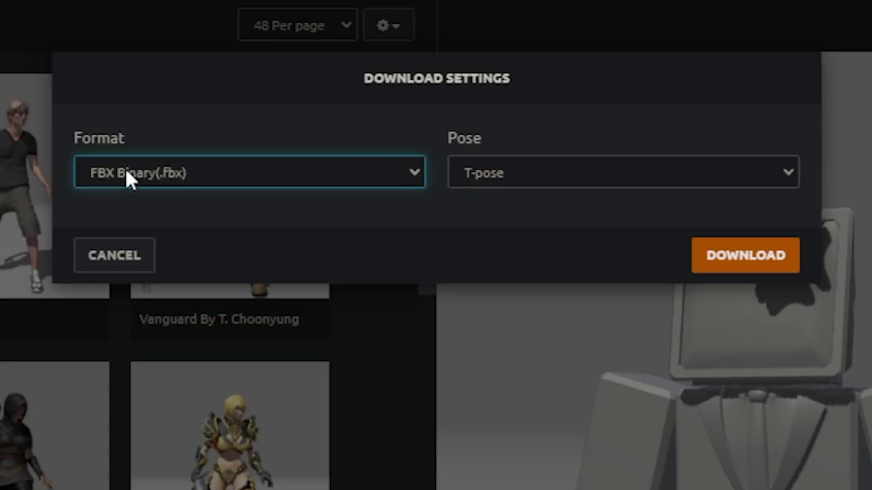
click(523, 174)
click(509, 210)
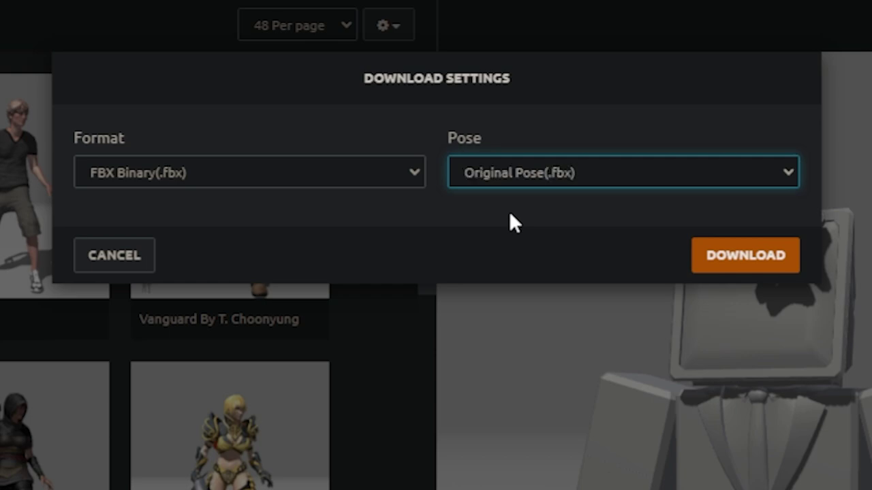
click(598, 159)
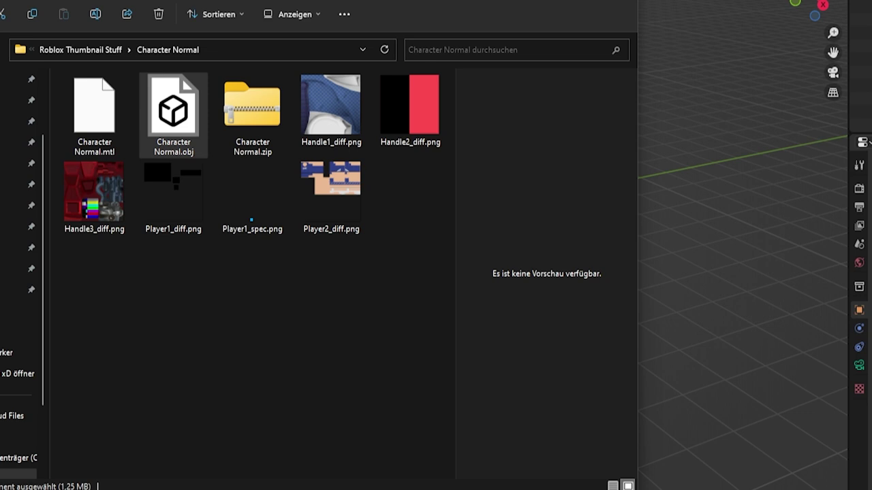
Place the downloaded Character Normal.fbx into the Character Normal folder
drag(208, 278, 213, 278)
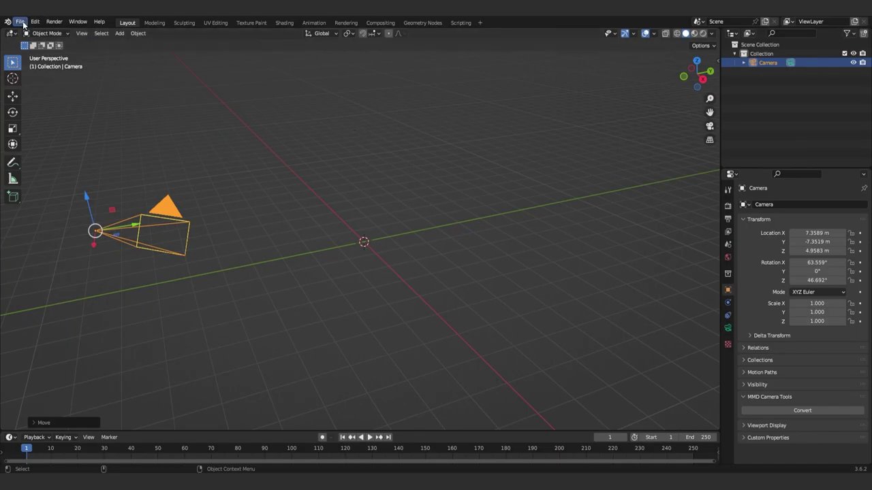
Import Character Normal.fbx from the Character Normal folder and view the character's front
click(32, 27)
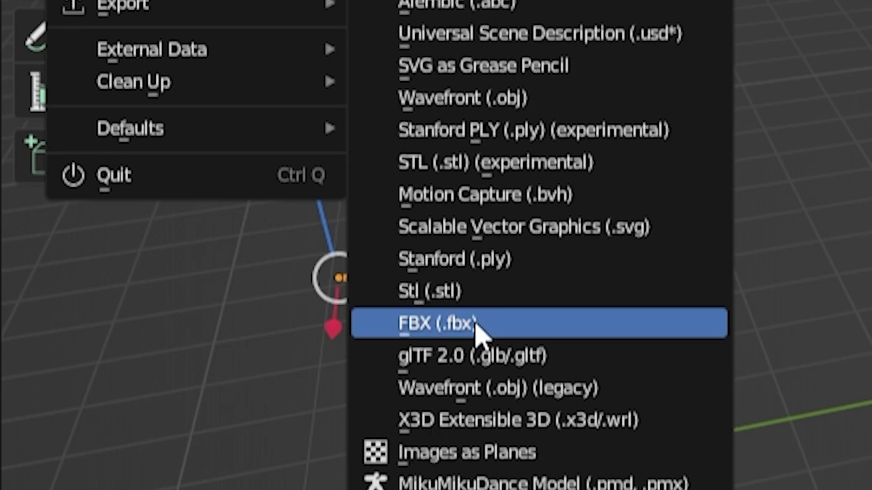
click(480, 332)
double_click(101, 59)
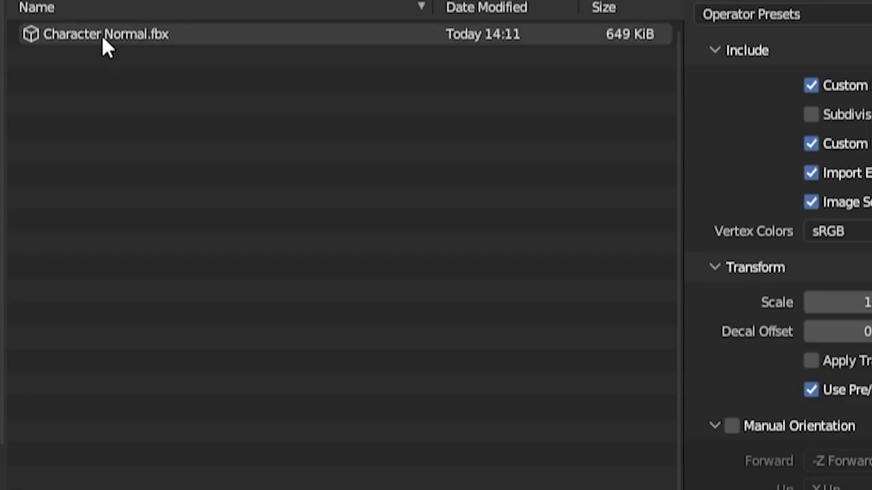
click(104, 39)
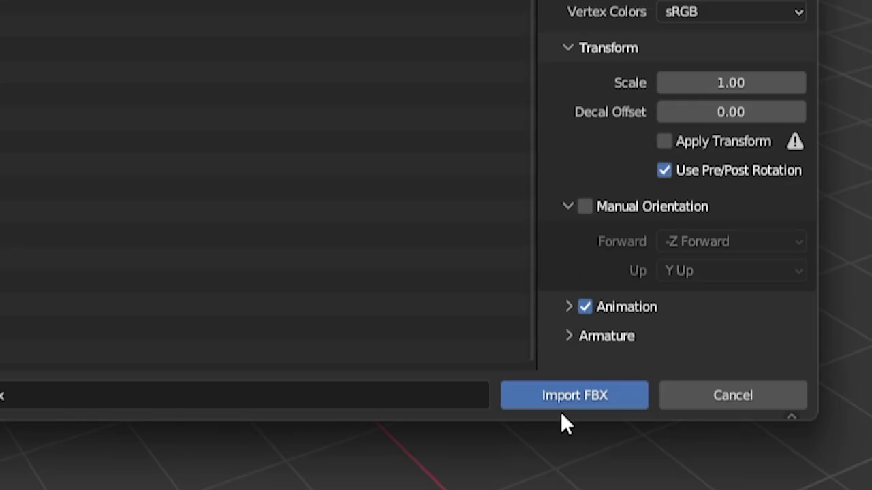
click(564, 402)
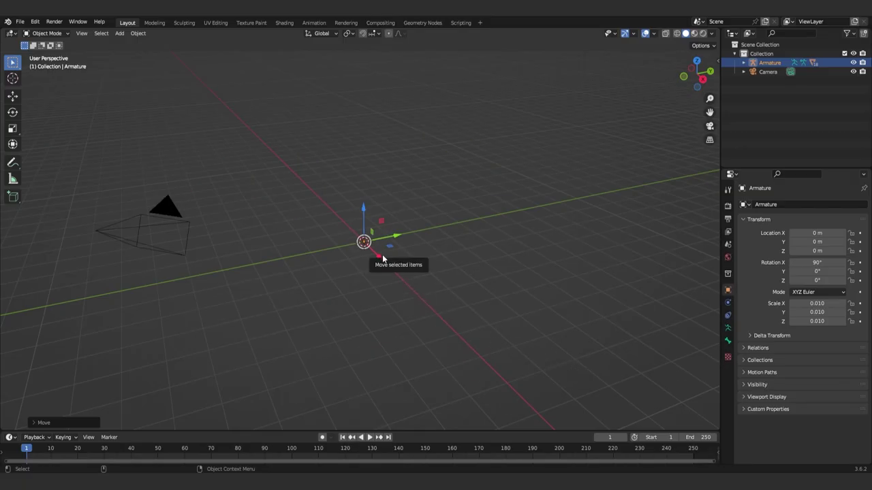
scroll(361, 237, up, 5)
scroll(361, 236, up, 4)
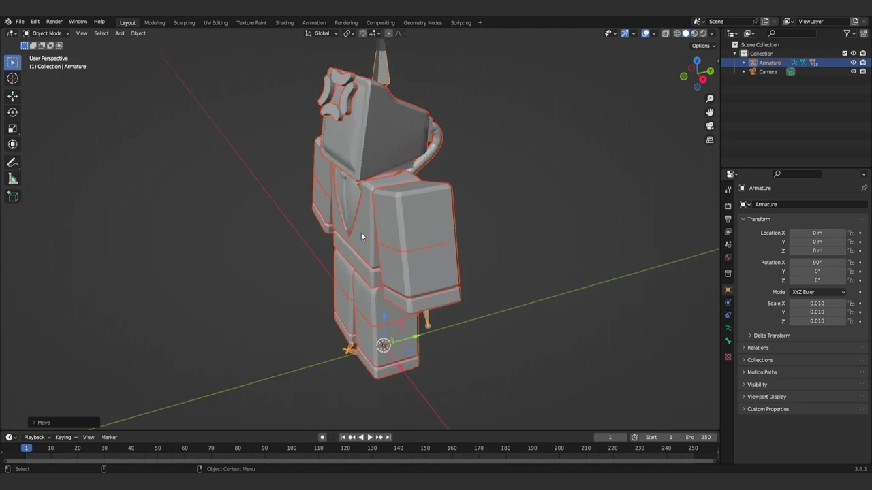
middle_drag(359, 232, 445, 205)
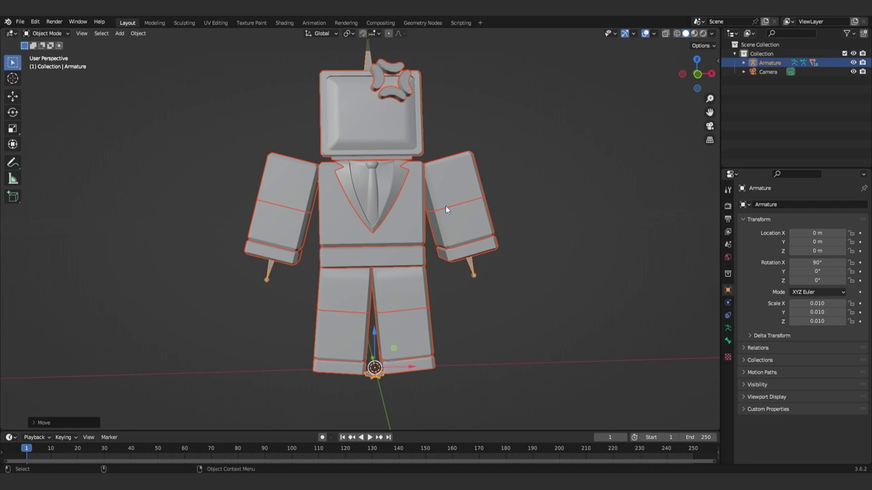
Zoom in on the character and set the View tab's Clip Start to 0.0001 m
scroll(362, 142, up, 2)
scroll(363, 142, up, 3)
scroll(364, 142, up, 4)
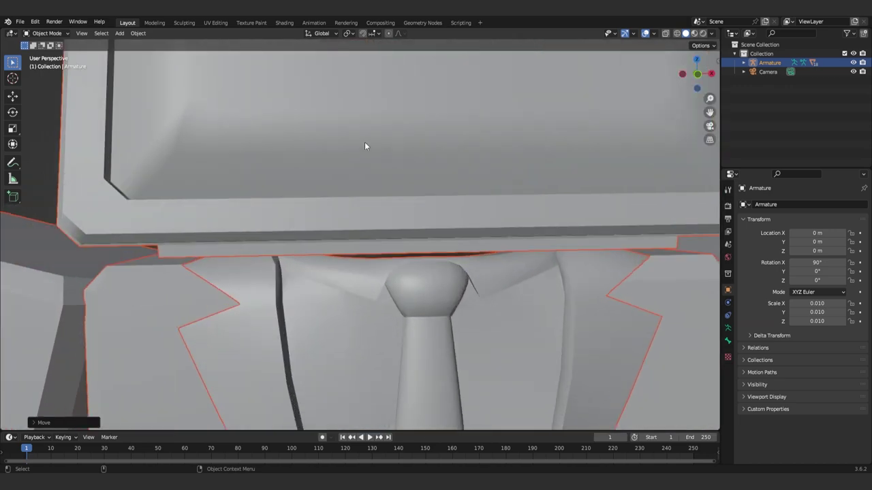
scroll(364, 142, up, 2)
scroll(364, 143, up, 2)
scroll(364, 144, down, 5)
scroll(365, 147, up, 2)
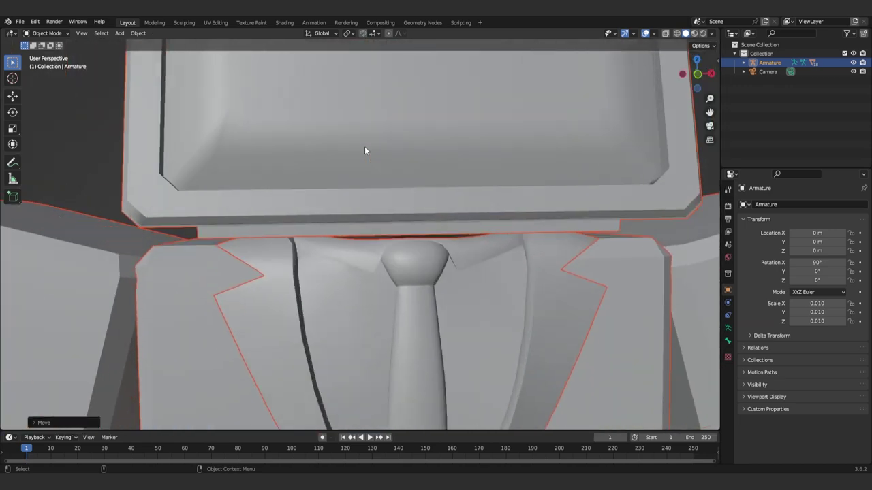
scroll(364, 146, down, 2)
key(n)
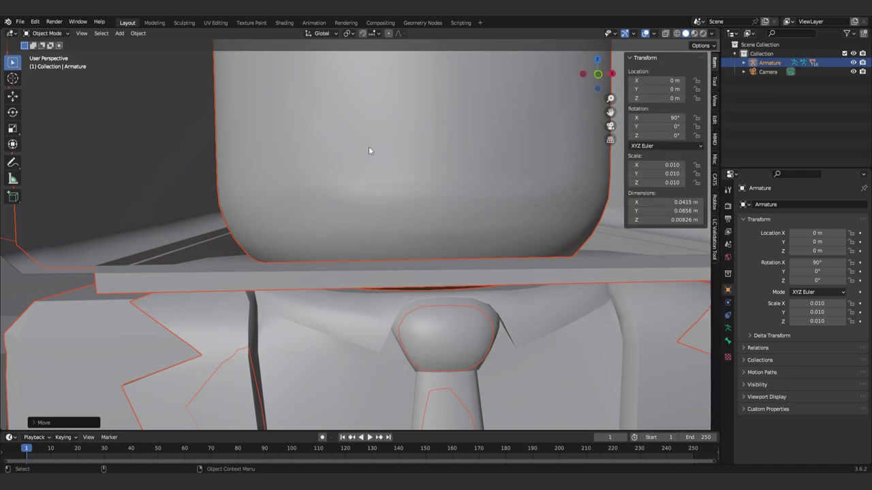
click(715, 103)
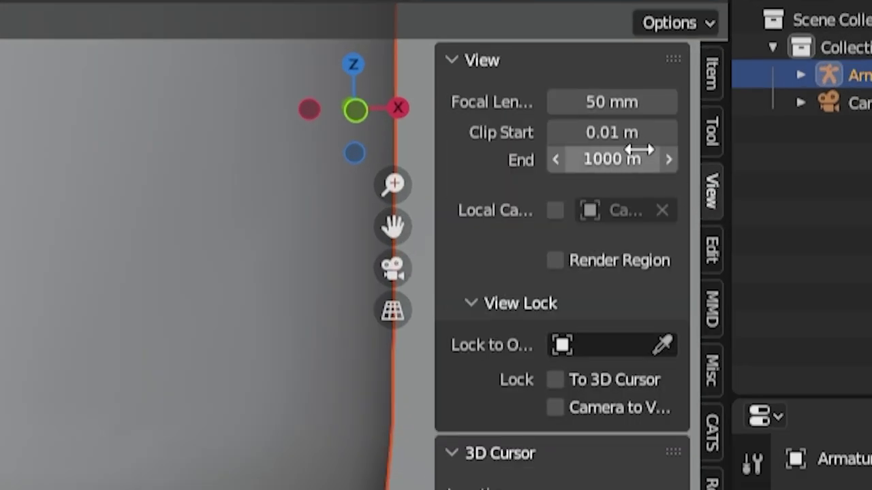
click(557, 132)
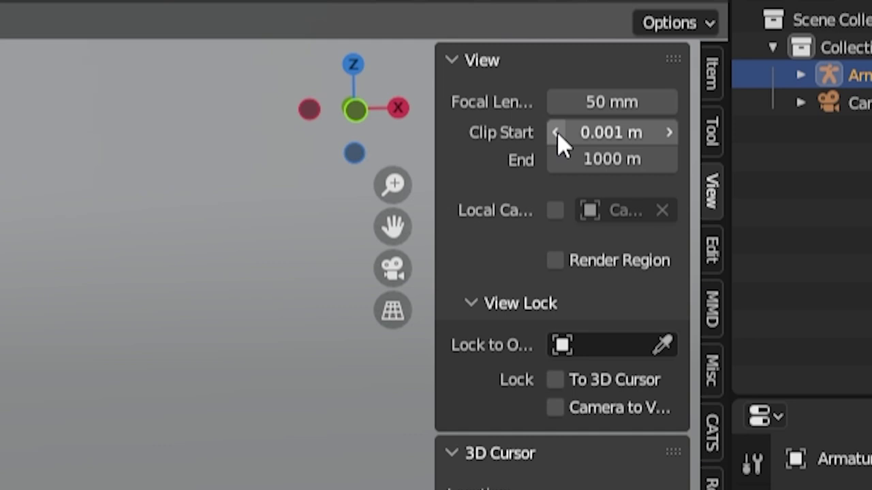
click(604, 133)
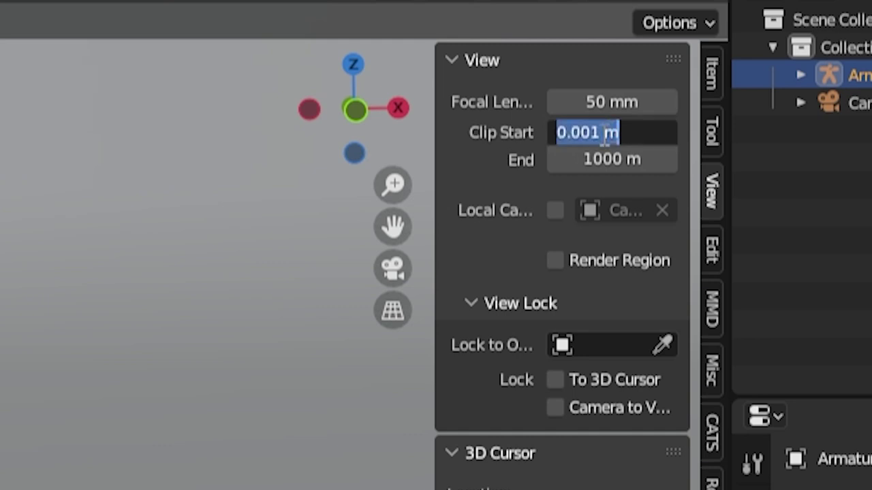
click(594, 133)
text(0)
key(Return)
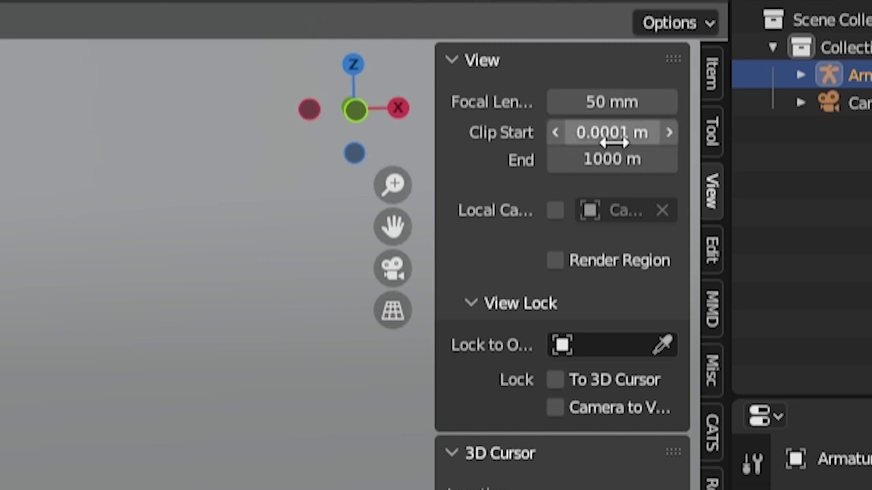
scroll(360, 161, up, 2)
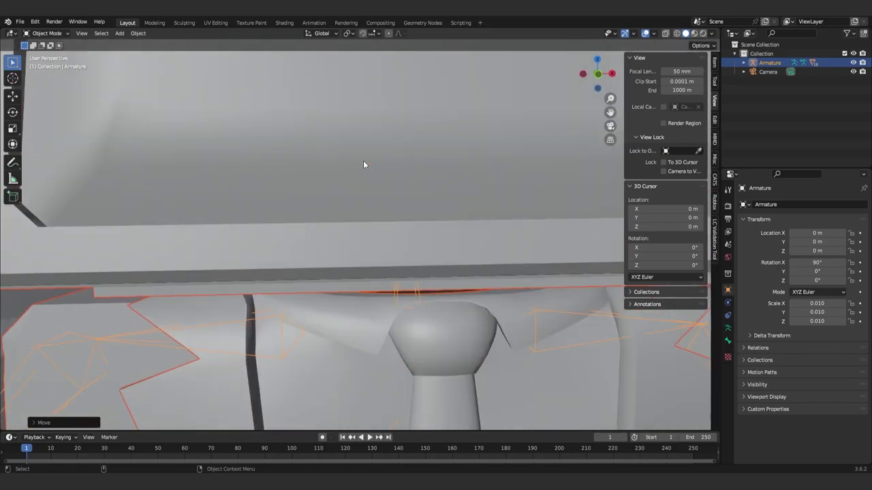
scroll(363, 160, up, 2)
scroll(363, 160, down, 4)
scroll(363, 160, down, 3)
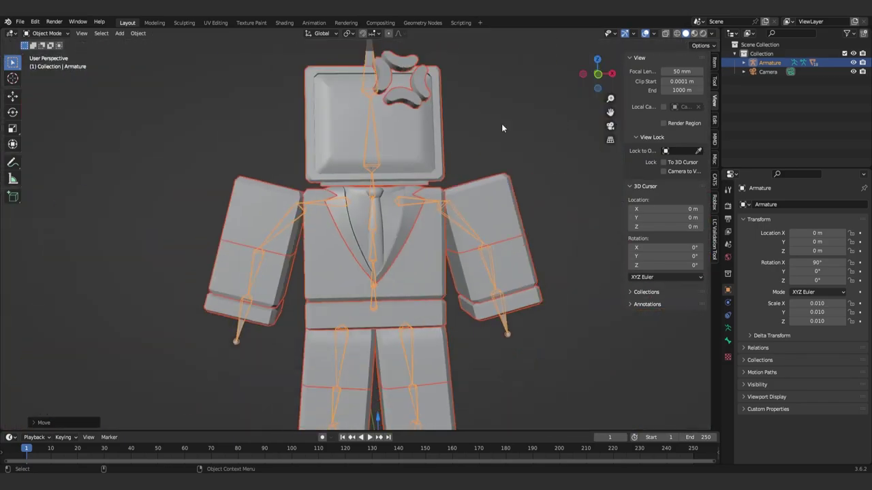
Deselect the armature, orbit to a frontal view, and switch the viewport to Material Preview shading
click(501, 123)
middle_drag(504, 125, 448, 163)
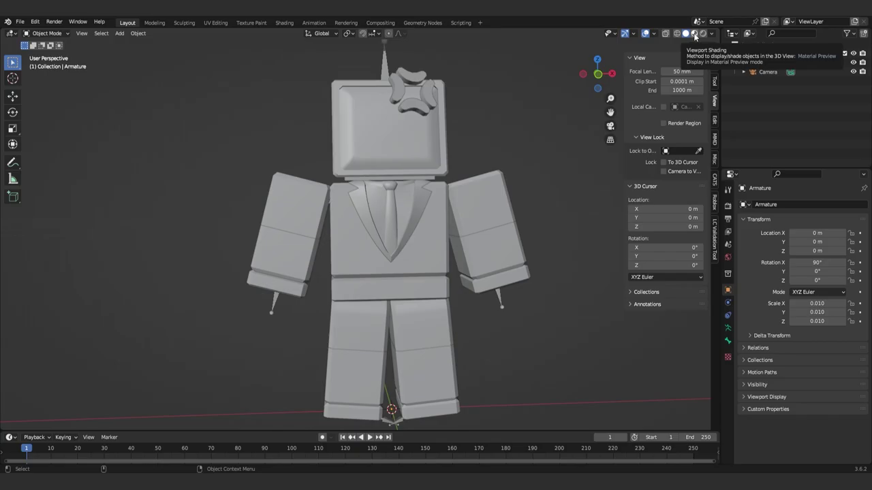
click(695, 35)
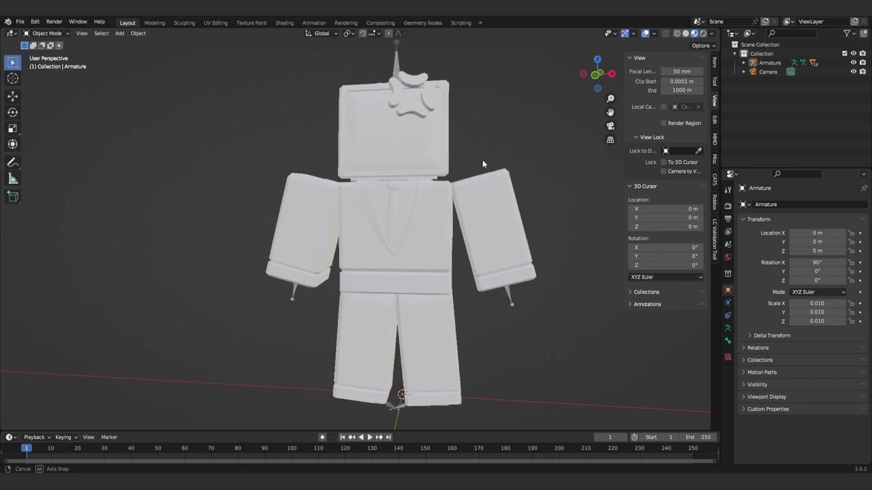
scroll(385, 204, down, 2)
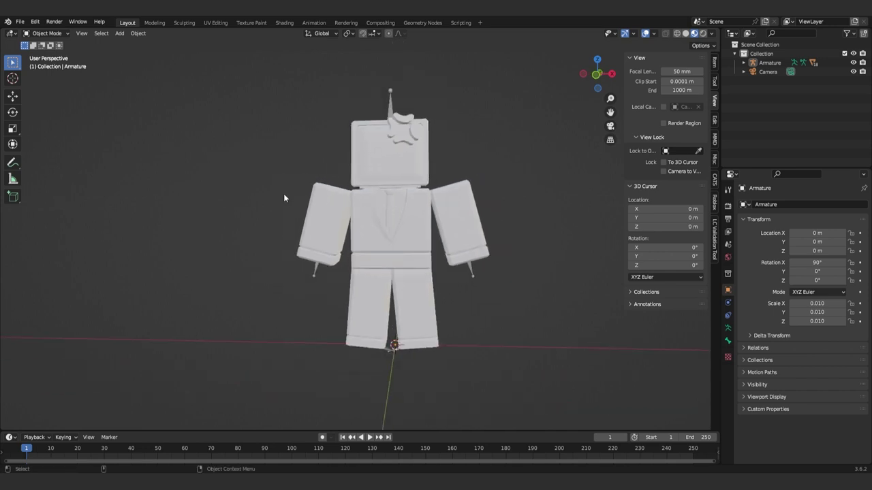
click(21, 22)
mouse_move(41, 153)
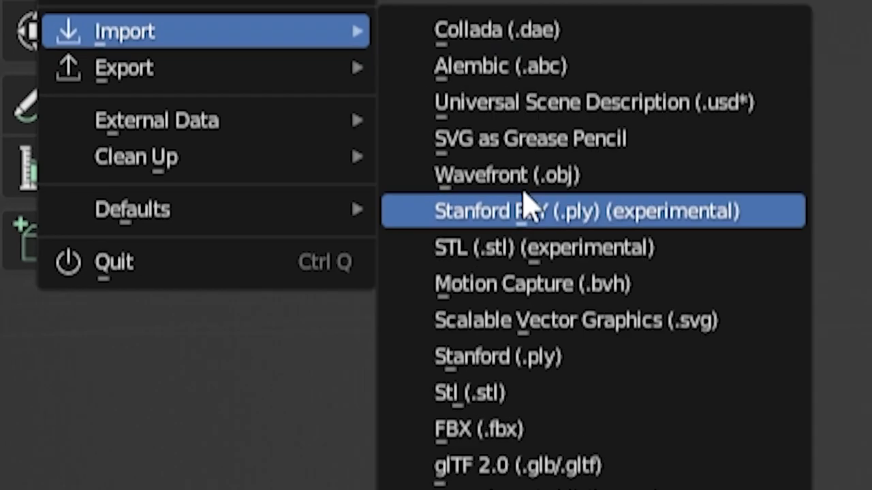
Import Character Normal.obj from the Character Normal folder as Wavefront OBJ and orbit to the textured avatar
click(130, 179)
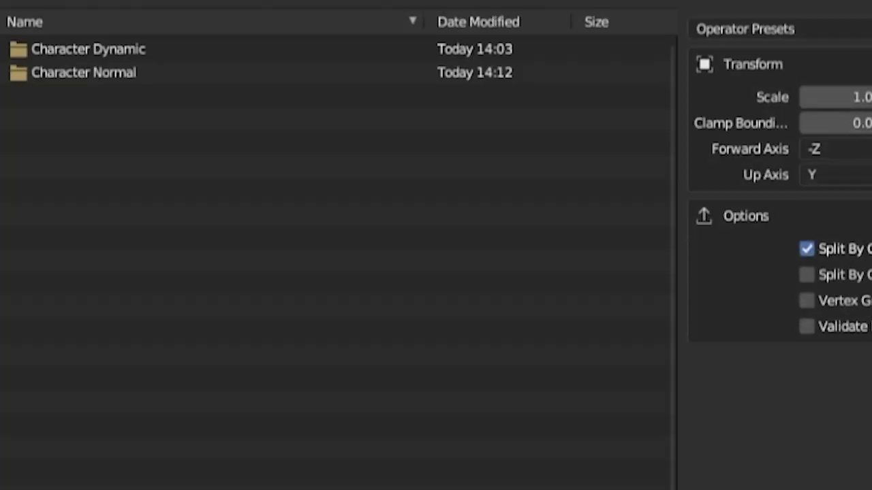
click(74, 66)
click(77, 64)
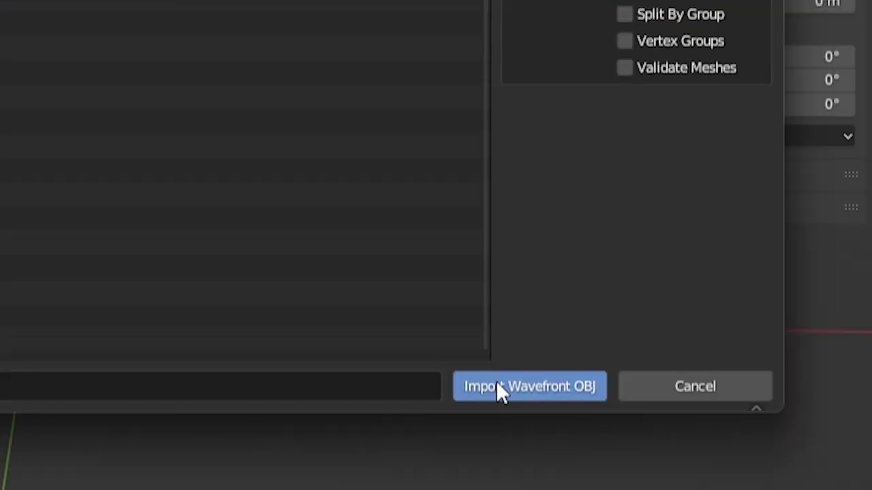
click(496, 380)
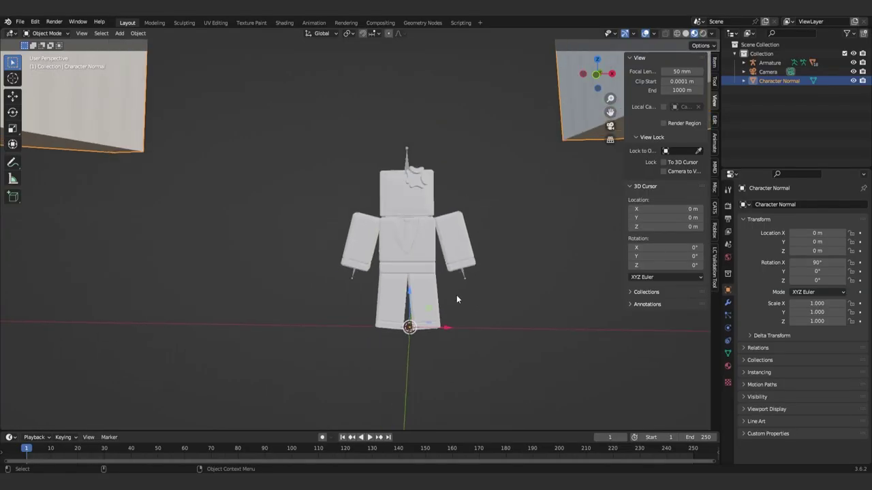
middle_drag(412, 242, 456, 295)
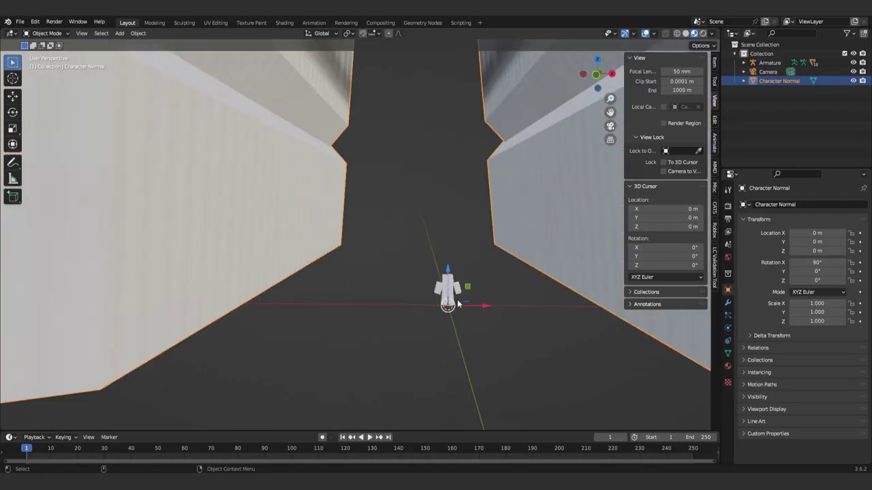
scroll(455, 298, up, 4)
scroll(455, 297, down, 4)
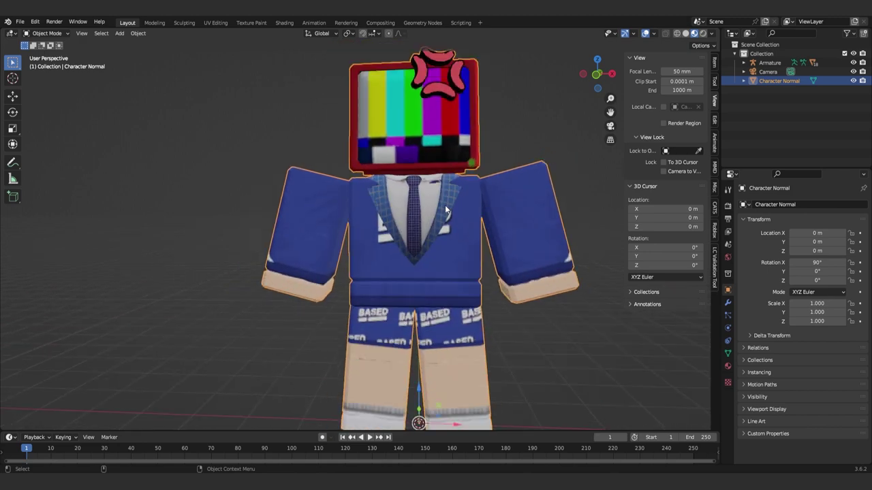
mouse_move(438, 218)
middle_down()
mouse_move(366, 209)
mouse_move(439, 223)
middle_up()
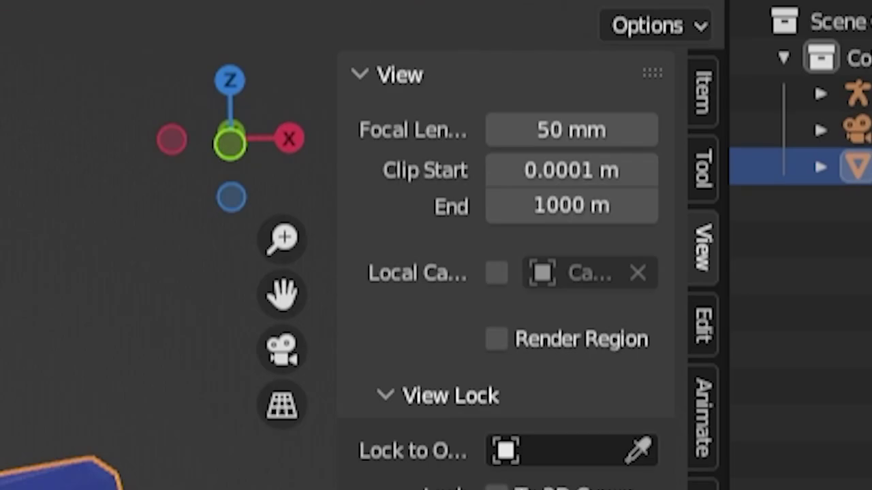
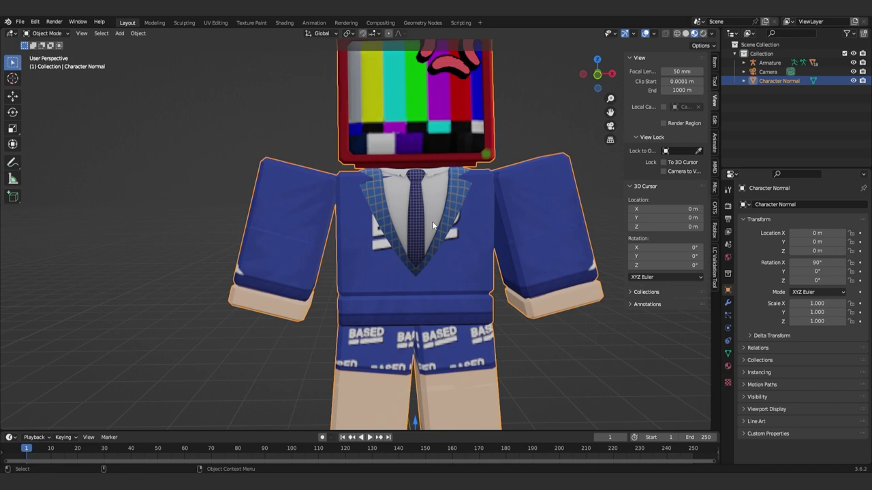
In Handle1Mtl's material Settings, change Blend Mode from Alpha Blend to Opaque
middle_drag(433, 226, 427, 210)
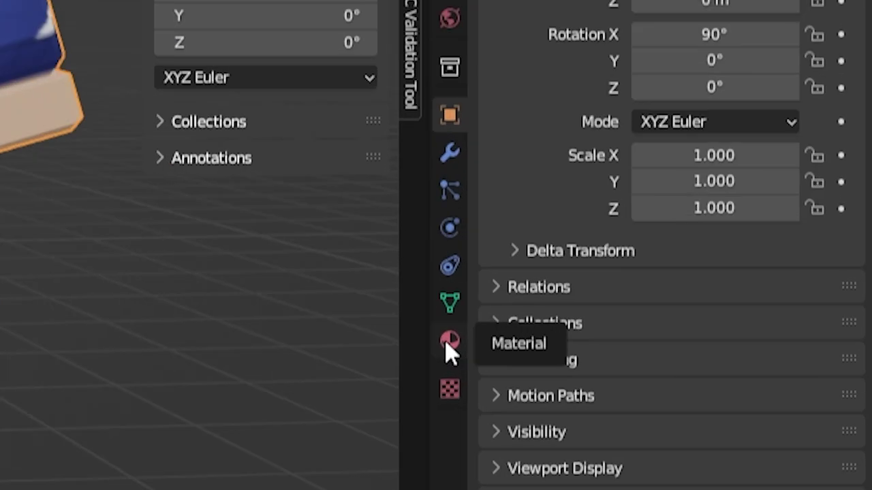
click(727, 366)
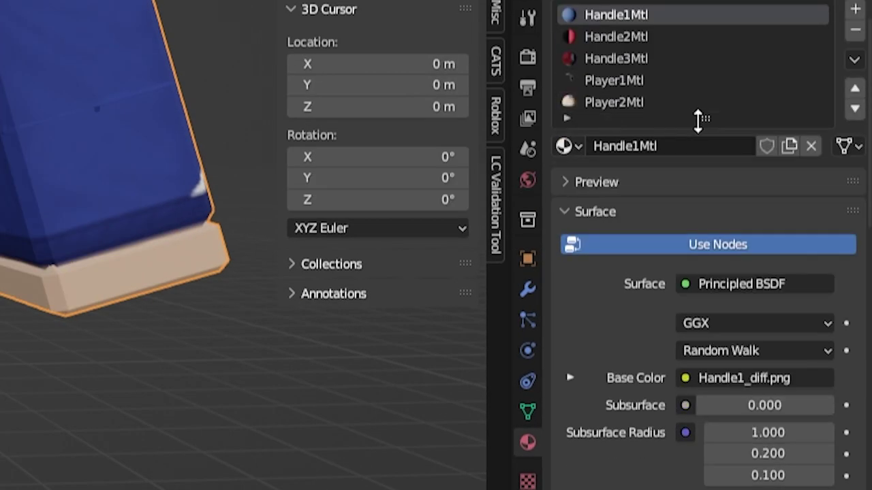
drag(702, 117, 703, 247)
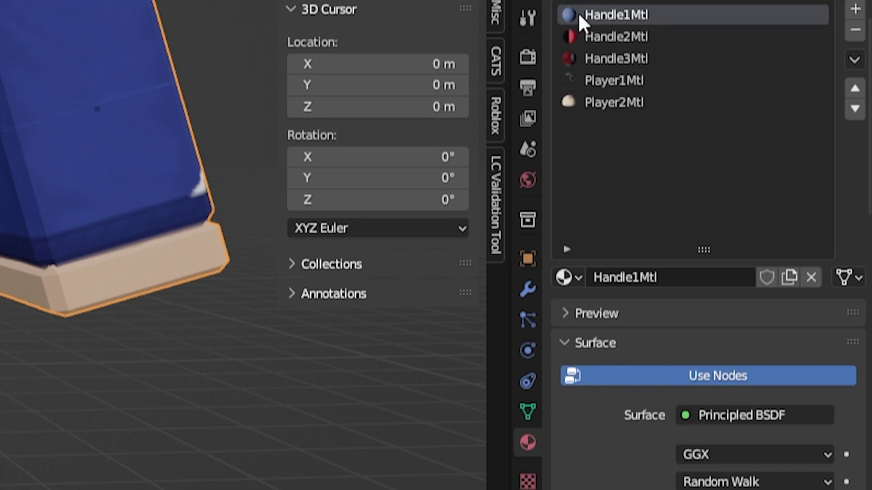
click(568, 320)
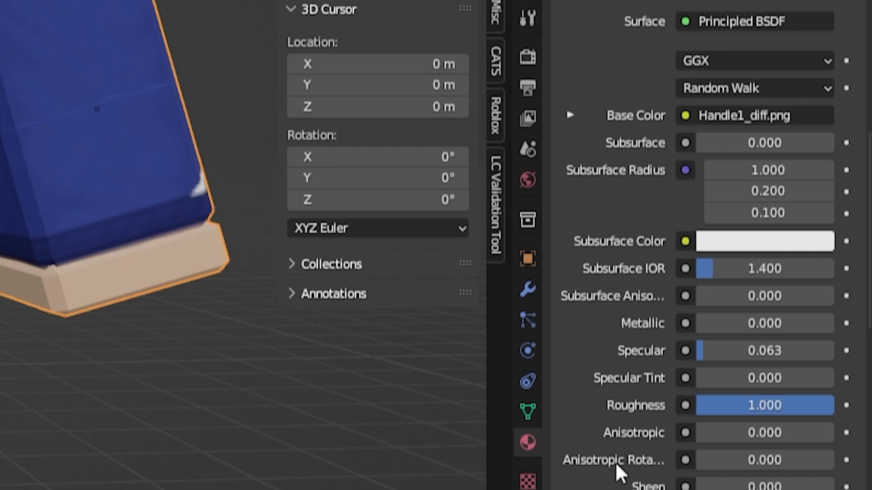
scroll(615, 462, down, 5)
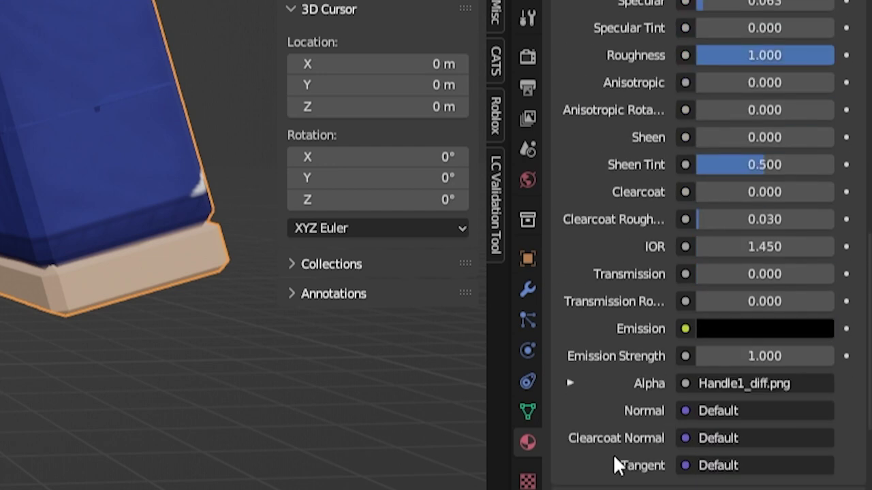
scroll(615, 456, down, 3)
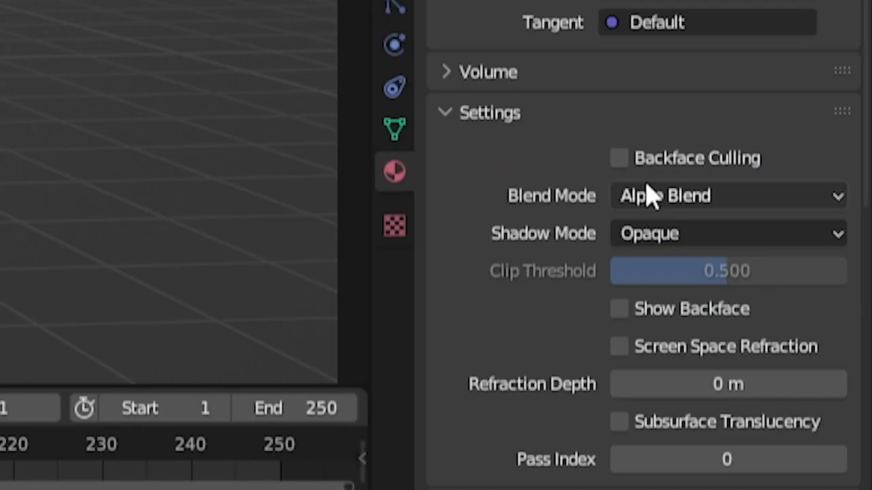
click(650, 196)
click(659, 238)
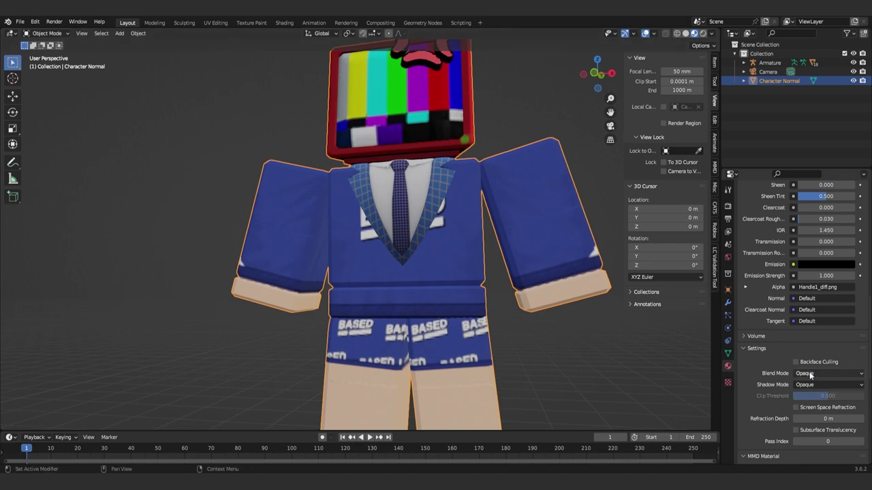
click(812, 373)
mouse_move(414, 236)
middle_down()
mouse_move(359, 258)
mouse_move(445, 295)
mouse_move(518, 260)
mouse_move(609, 239)
mouse_move(594, 269)
mouse_move(463, 270)
mouse_move(424, 243)
mouse_move(401, 262)
mouse_move(305, 271)
mouse_move(339, 253)
mouse_move(459, 225)
mouse_move(443, 224)
mouse_move(507, 235)
mouse_move(417, 239)
mouse_move(612, 229)
mouse_move(505, 231)
mouse_move(539, 235)
mouse_move(549, 258)
middle_up()
Select the TV head piece Handle3 in front view and assign it Handle3Mtl
scroll(377, 258, up, 3)
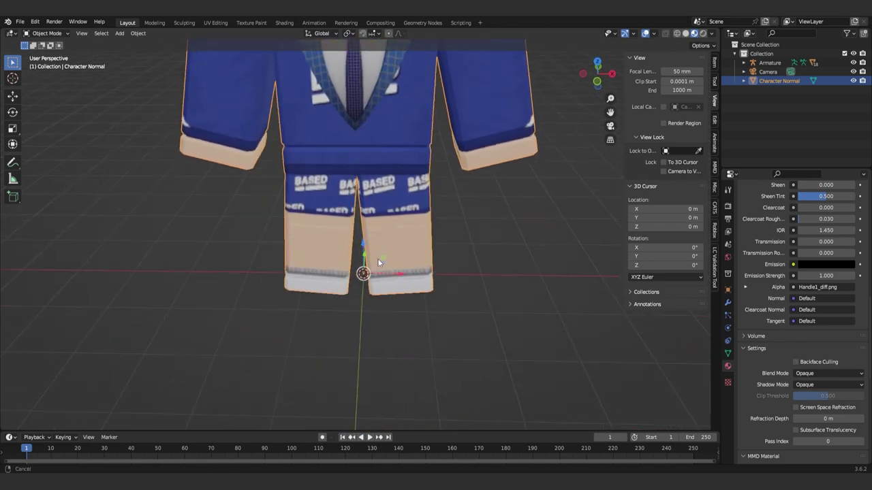
scroll(368, 259, up, 1)
scroll(400, 295, up, 3)
scroll(361, 261, up, 2)
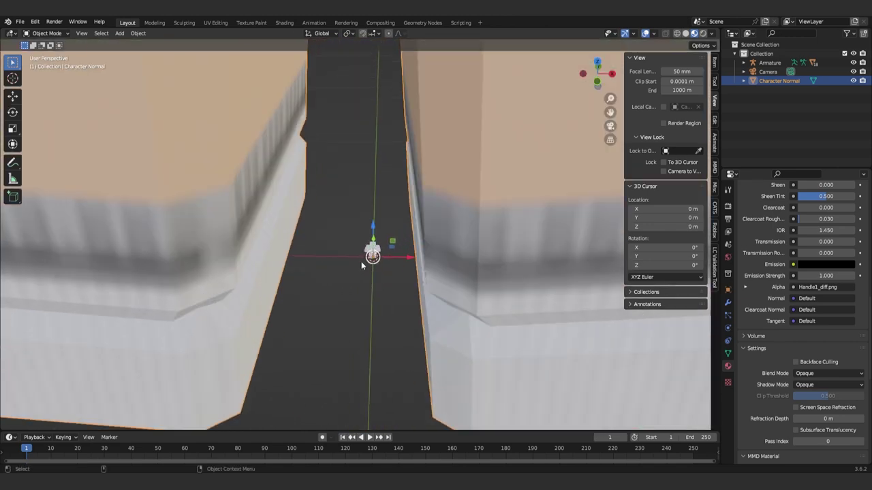
scroll(361, 261, up, 2)
scroll(364, 256, down, 10)
scroll(368, 248, up, 2)
scroll(369, 252, up, 3)
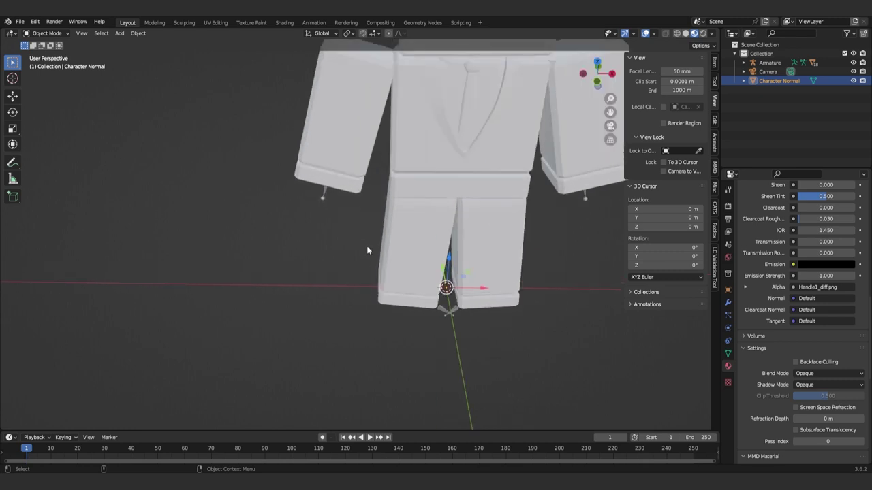
scroll(366, 246, up, 3)
scroll(365, 241, down, 2)
scroll(361, 246, down, 5)
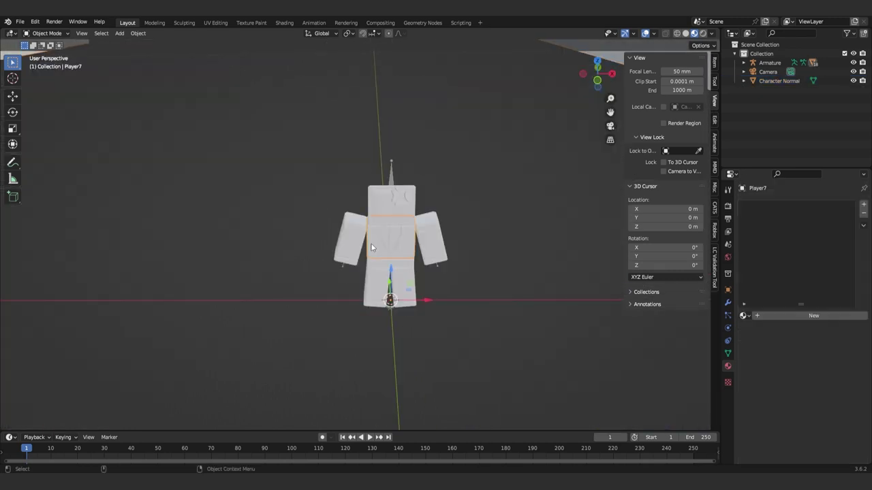
click(389, 213)
scroll(389, 213, up, 3)
click(433, 111)
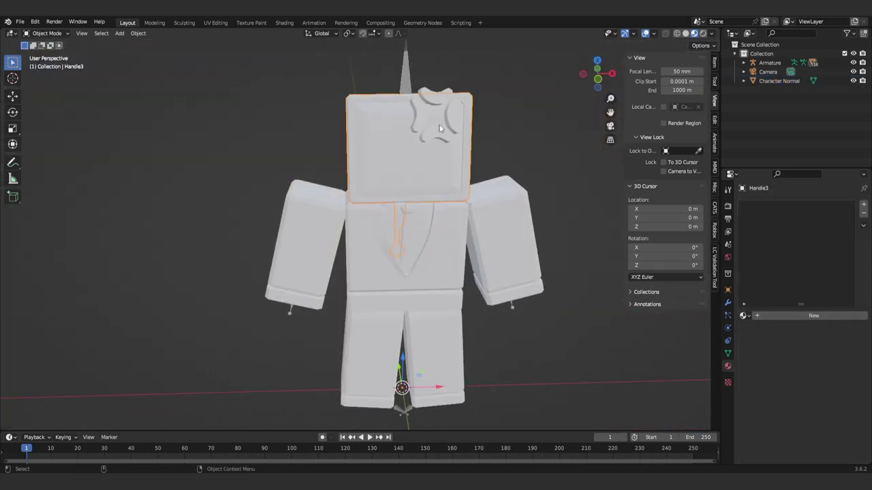
middle_drag(433, 110, 500, 138)
click(357, 159)
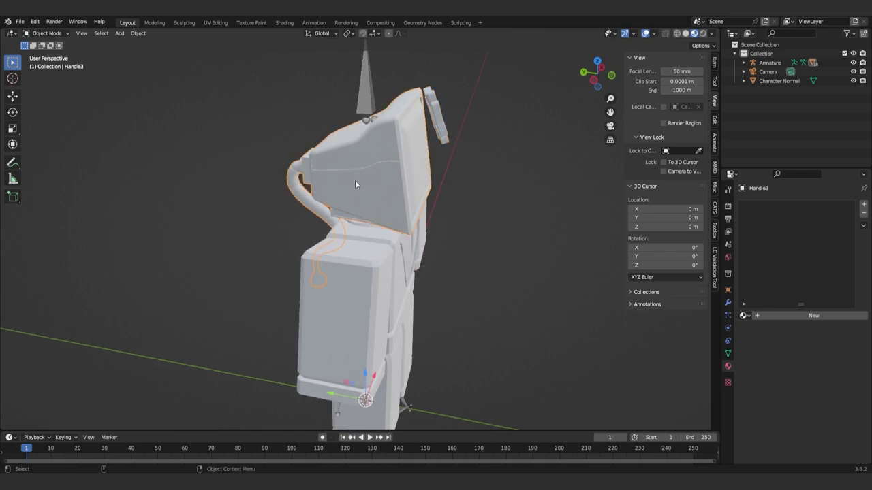
key(KP_1)
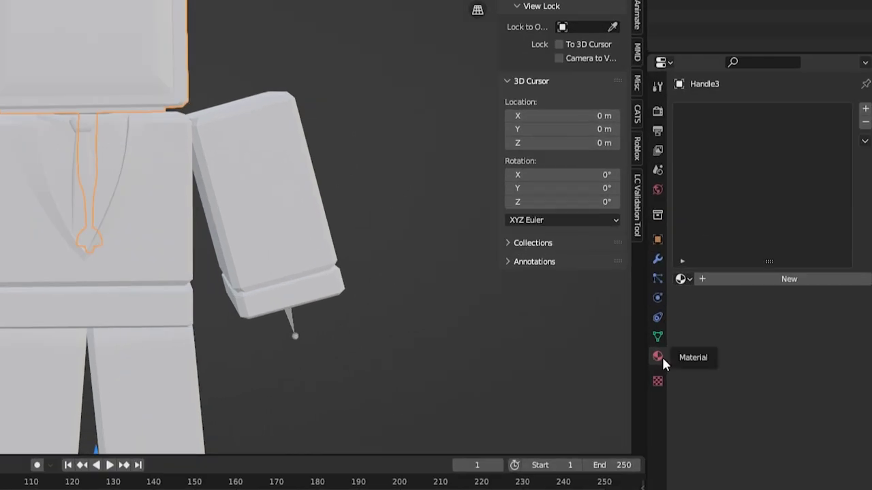
click(681, 280)
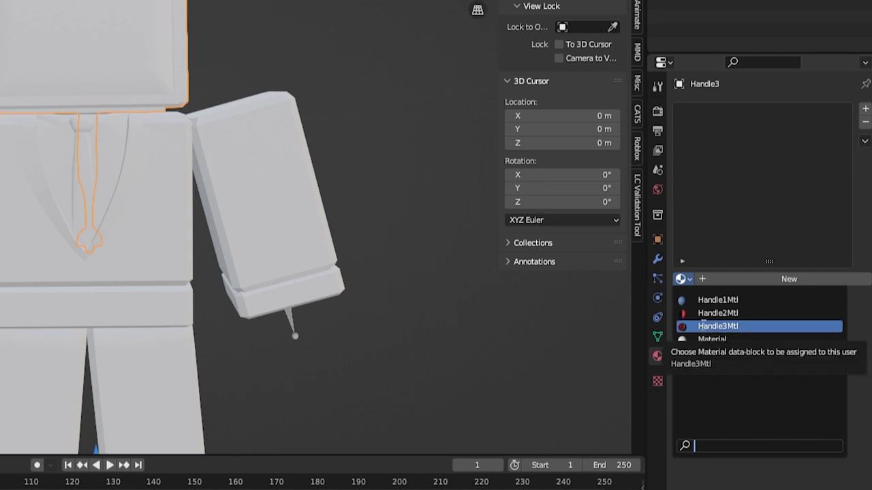
click(703, 325)
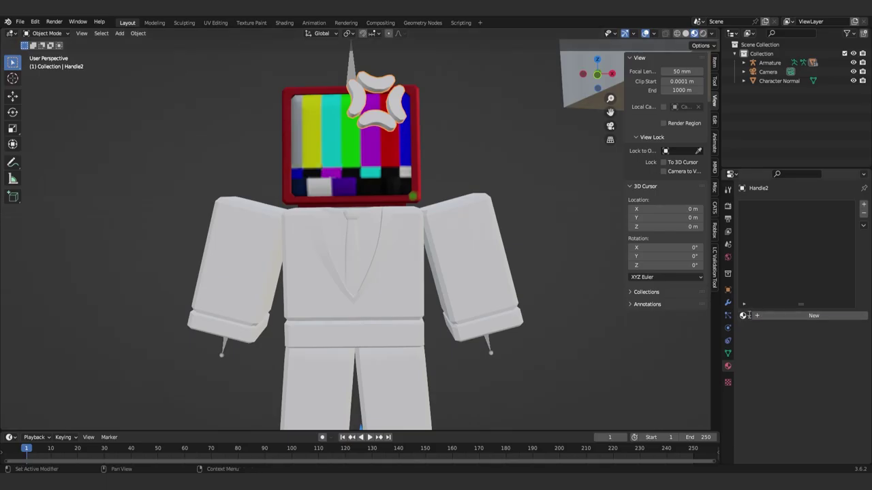
Give the head emblem its red material and the tie piece Handle1Mtl
click(745, 316)
click(758, 346)
click(743, 316)
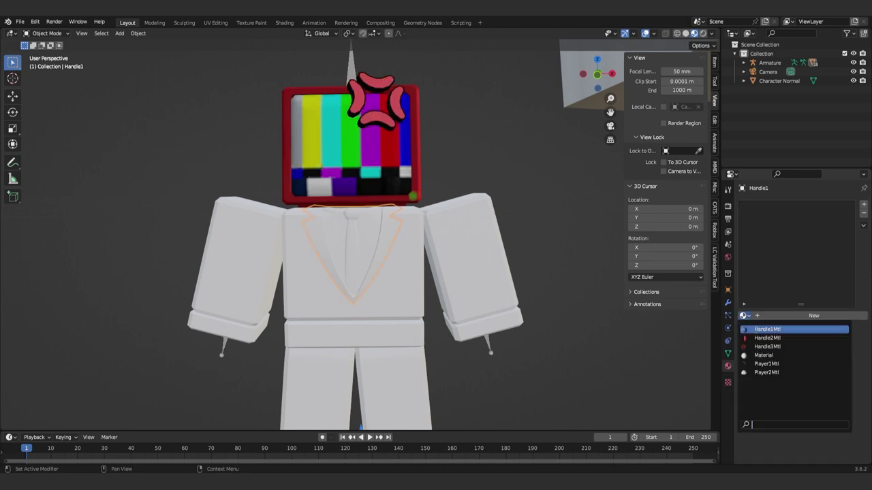
click(757, 331)
Assign Player2Mtl to the torso, right lower arm and right hand cuff
click(455, 261)
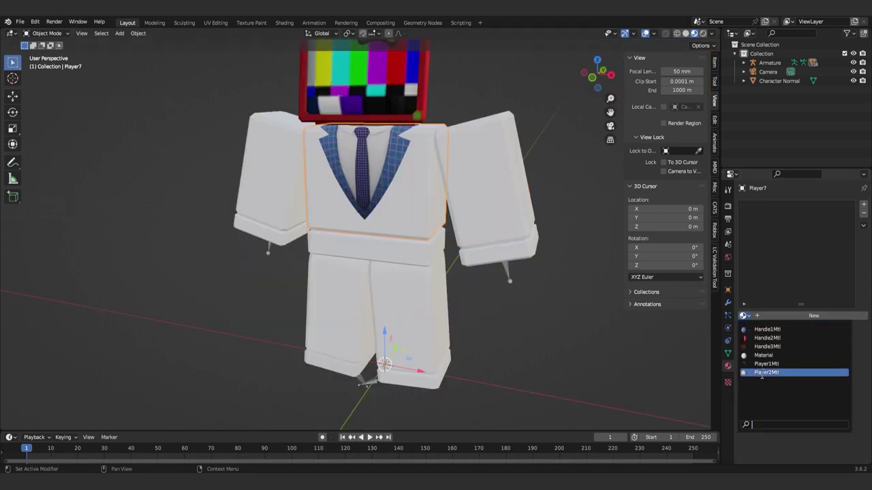
click(763, 372)
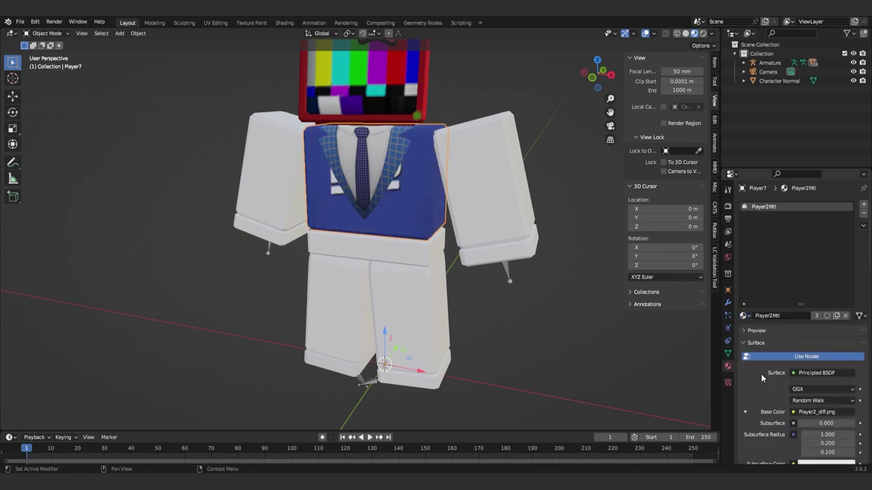
click(472, 180)
click(487, 229)
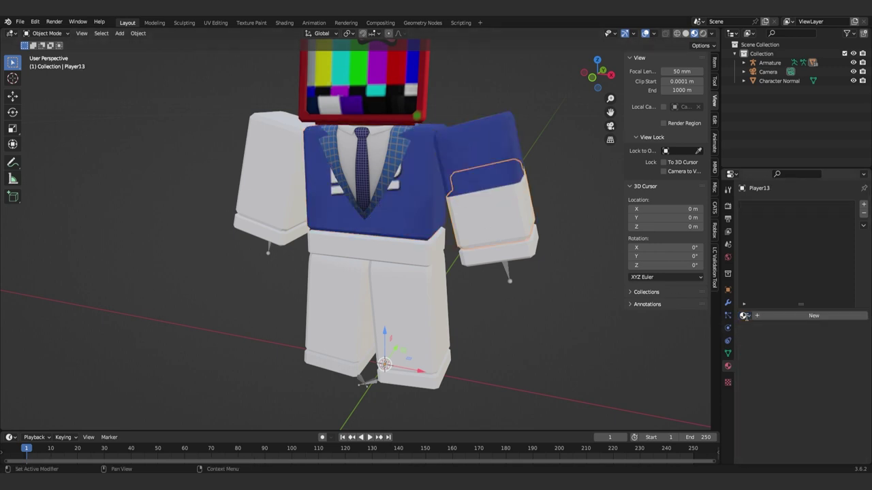
click(745, 316)
click(763, 368)
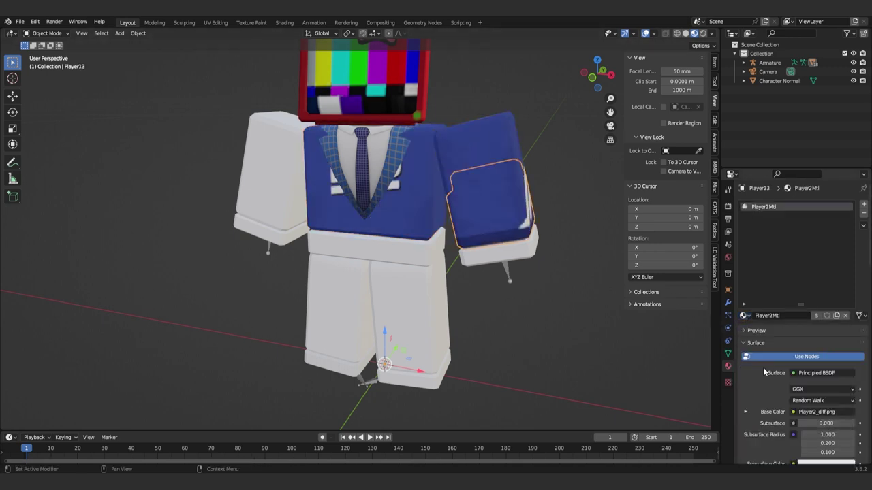
click(523, 247)
click(745, 316)
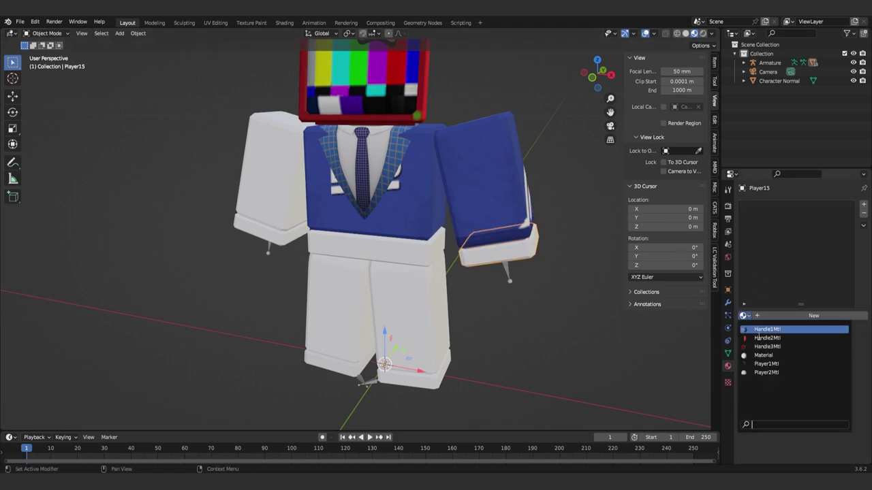
click(768, 373)
Assign Player2Mtl to the waist, left upper arm and left lower arm pieces
click(396, 246)
click(745, 316)
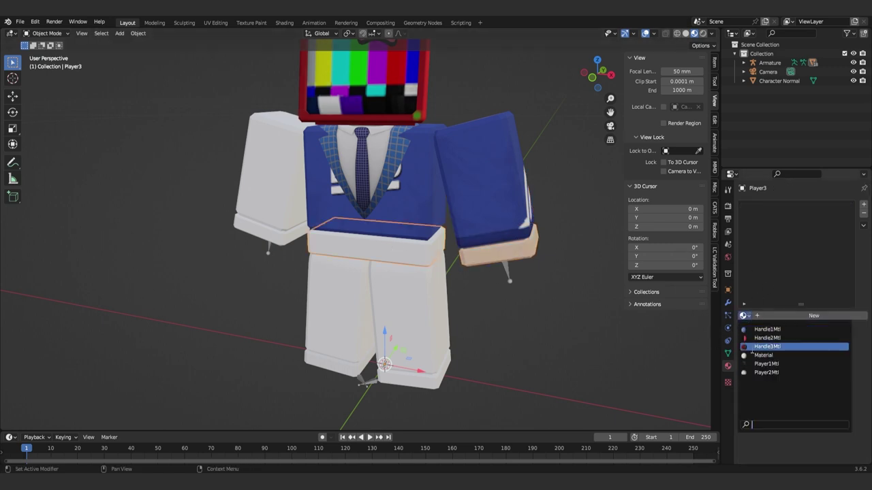
click(764, 373)
click(293, 167)
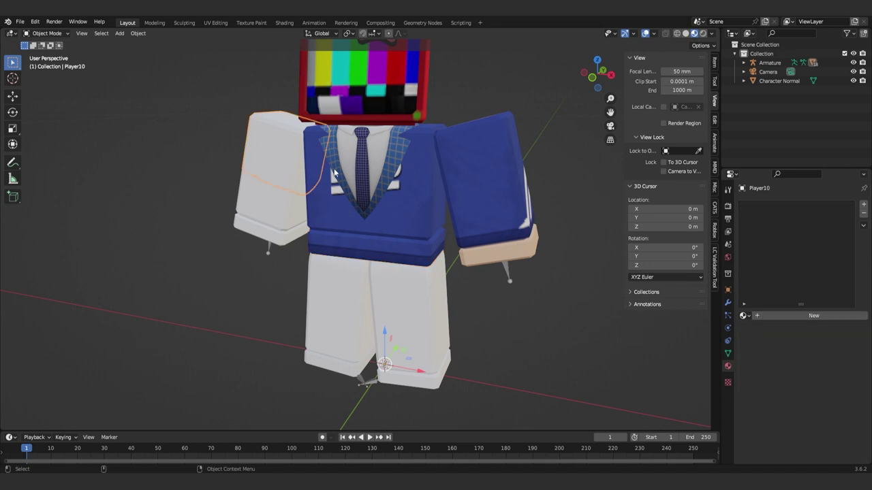
click(745, 316)
click(764, 373)
click(280, 197)
click(744, 316)
click(764, 372)
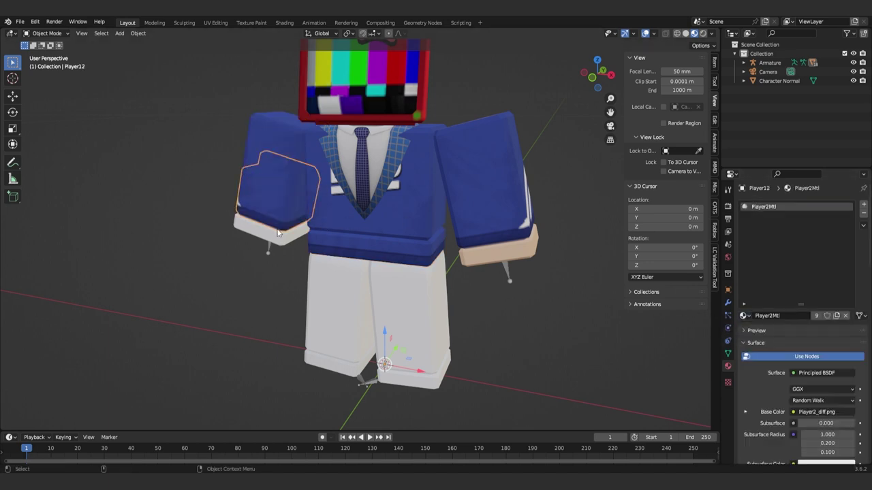
click(344, 306)
mouse_move(343, 306)
middle_down()
mouse_move(417, 237)
mouse_move(401, 231)
middle_up()
scroll(402, 232, down, 3)
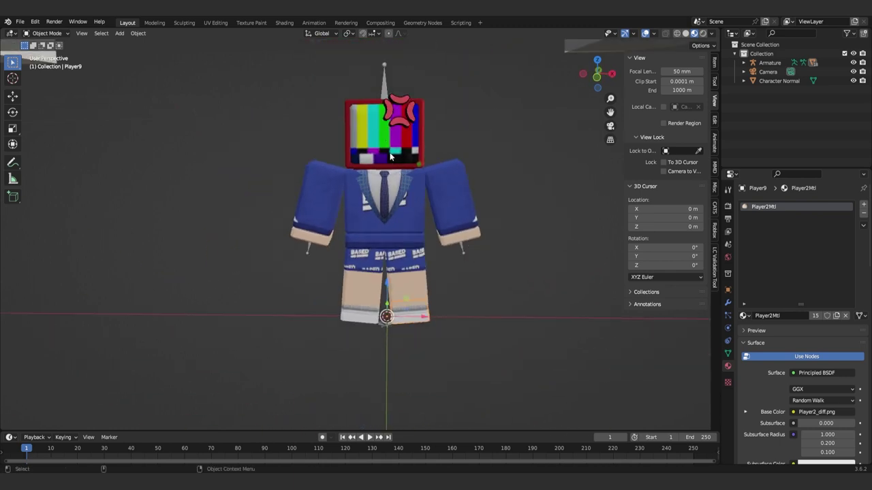
Delete the Character Normal mesh and reselect the avatar's armature
click(388, 82)
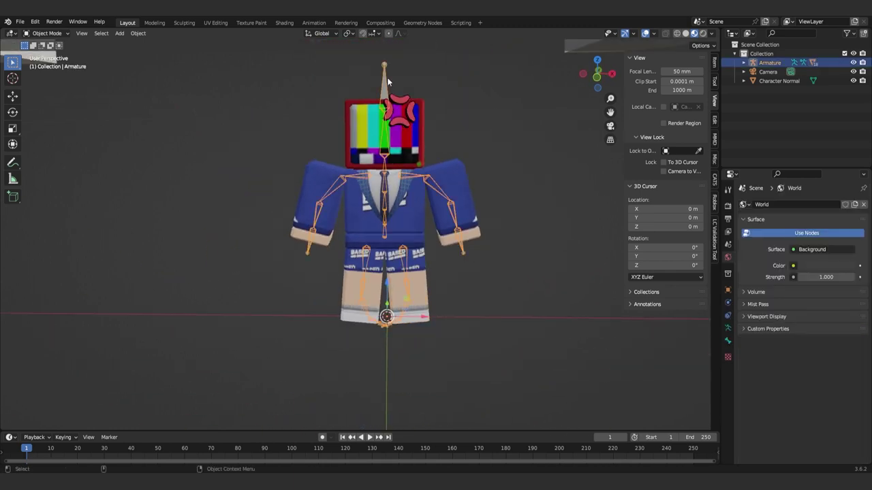
scroll(388, 258, up, 5)
click(422, 181)
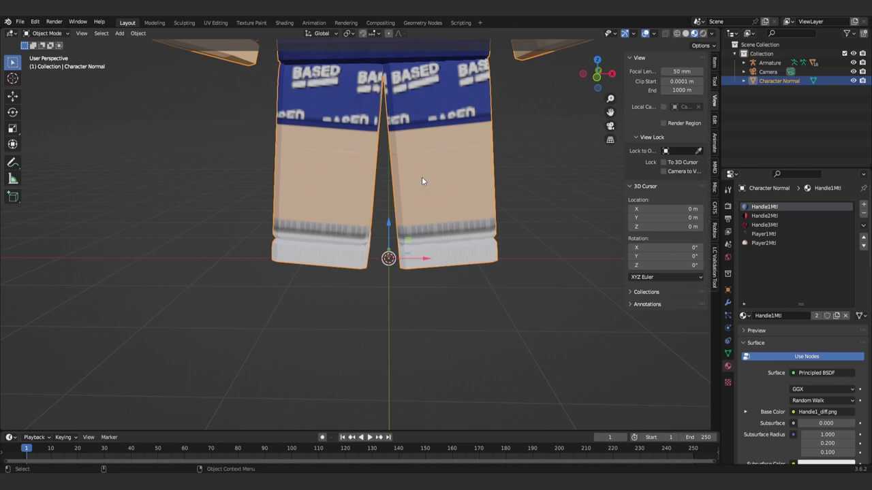
key(Delete)
scroll(345, 360, down, 5)
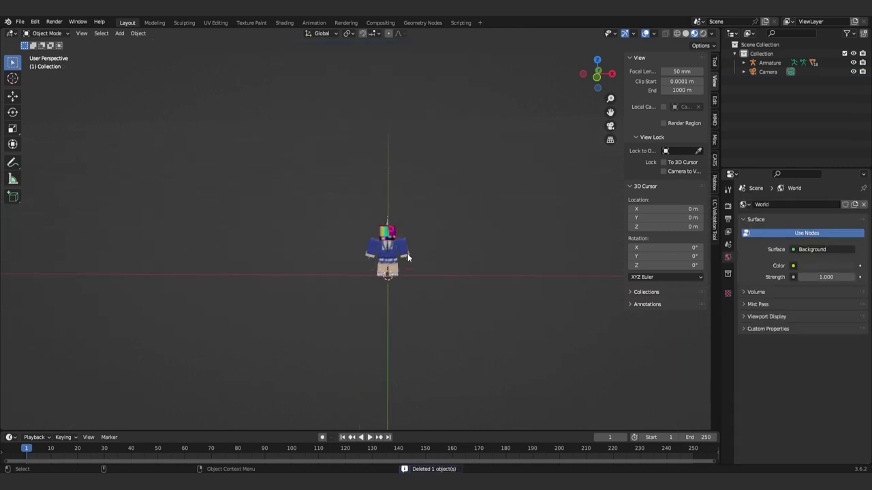
scroll(408, 256, up, 6)
scroll(368, 247, down, 2)
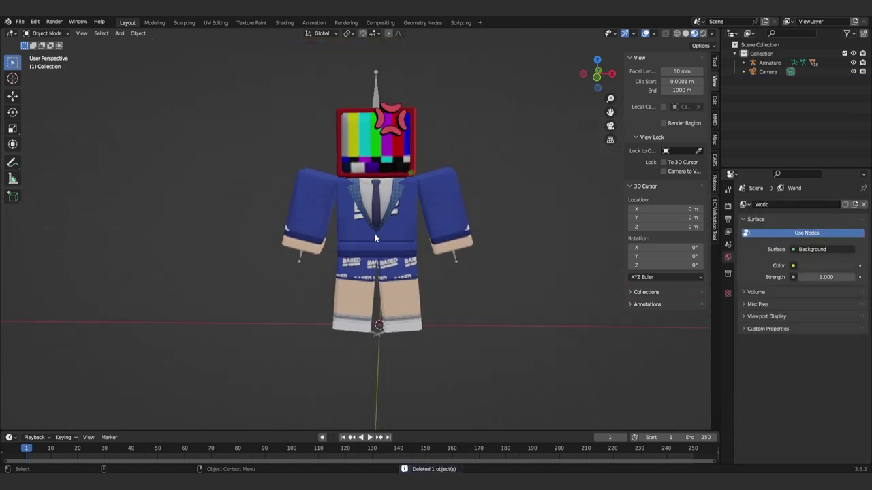
shift+middle_drag(375, 234, 354, 229)
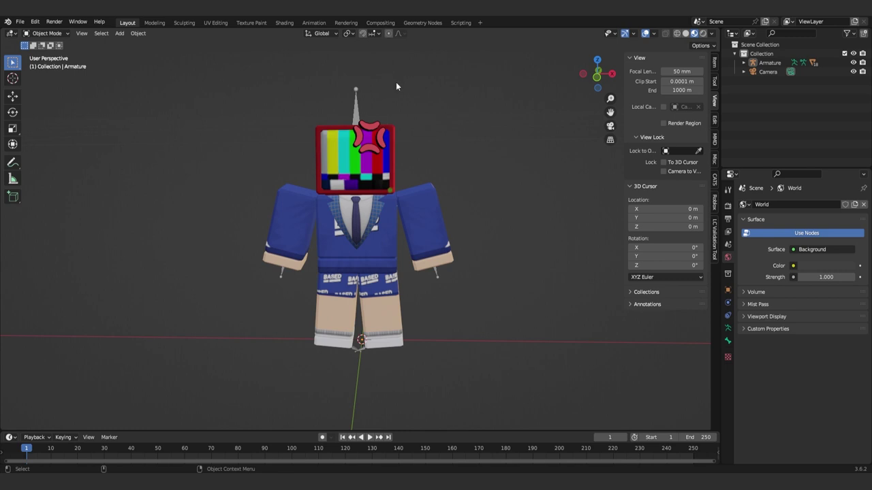
click(356, 94)
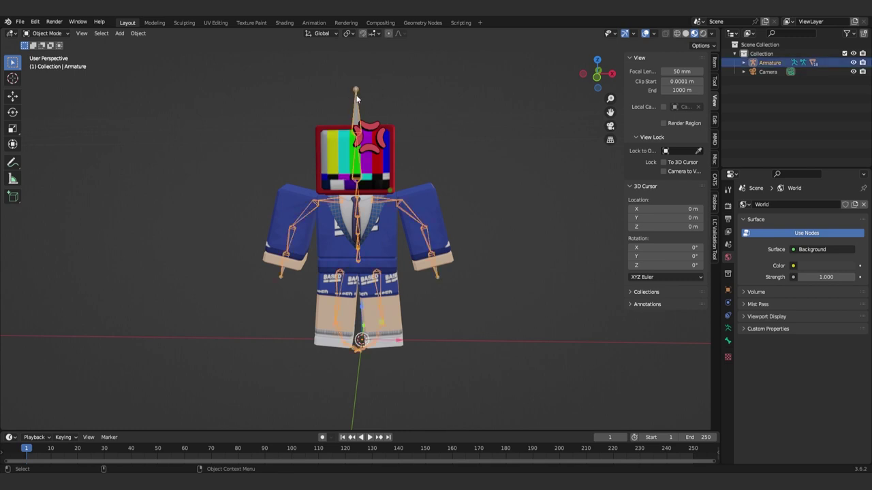
key(g)
right_click(378, 114)
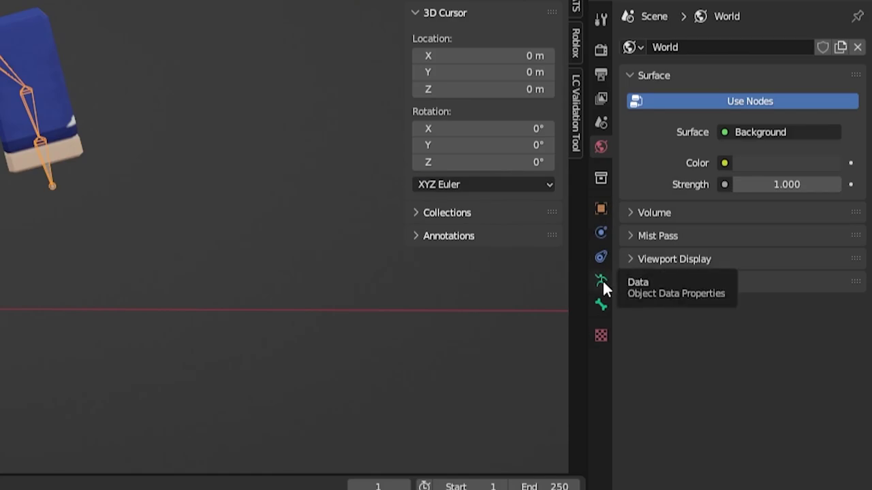
Enable In Front in the armature's Viewport Display and switch to Pose Mode
click(728, 327)
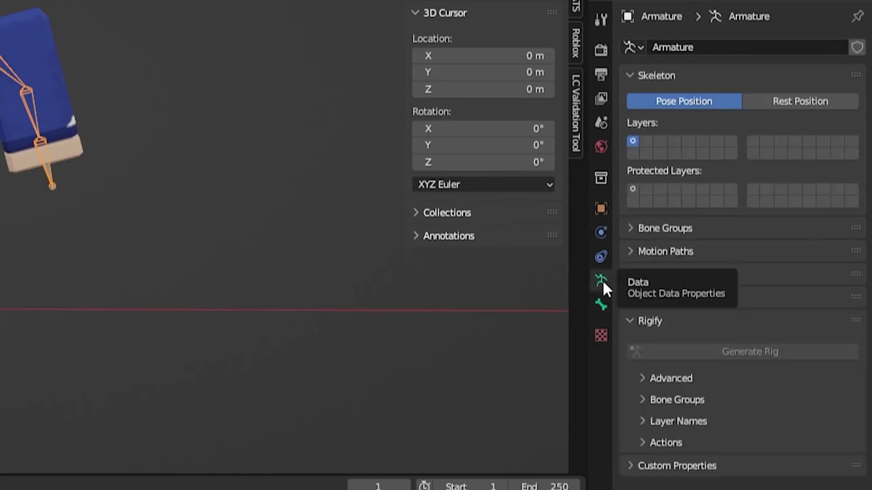
click(629, 274)
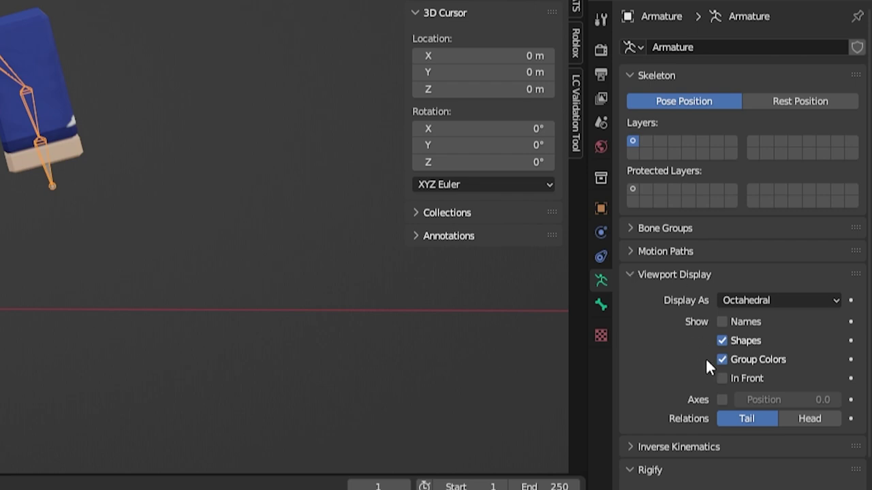
click(722, 378)
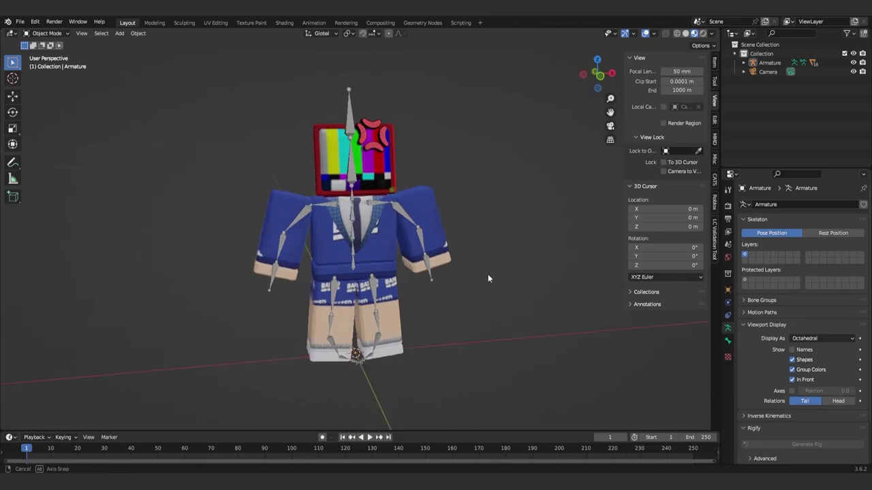
mouse_move(488, 273)
middle_down()
mouse_move(529, 278)
mouse_move(463, 269)
middle_up()
click(354, 286)
click(41, 34)
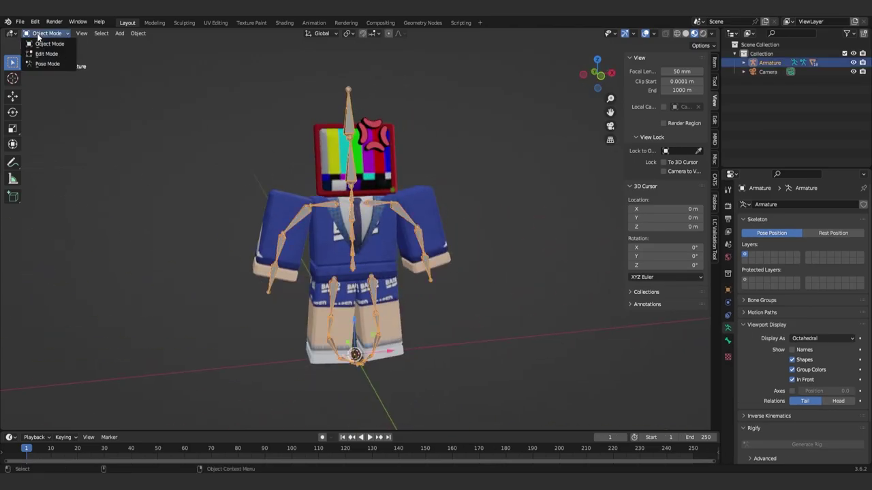
click(47, 64)
Rotate the left arm bone up to horizontal, then undo the raised pose
click(405, 215)
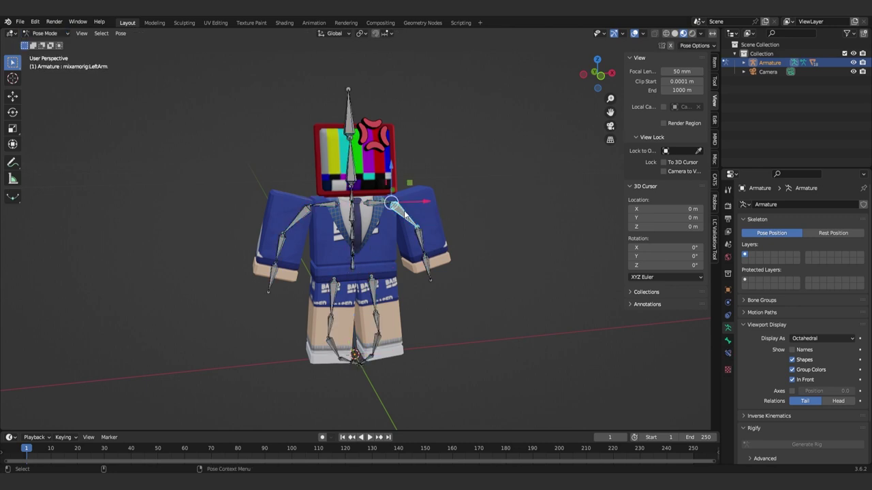
middle_drag(406, 215, 432, 216)
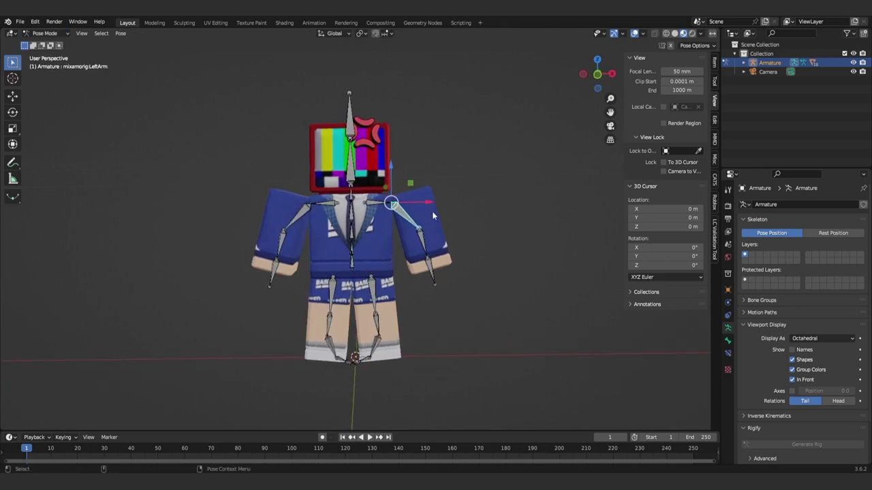
key(r)
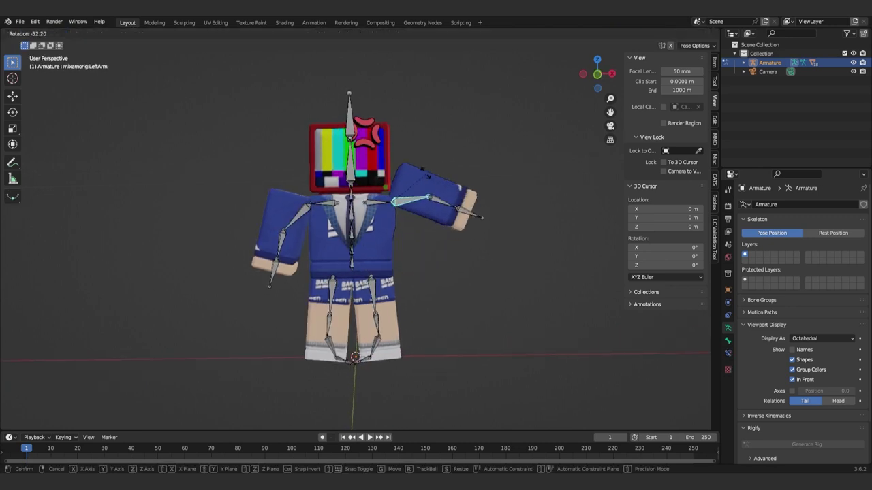
click(395, 210)
scroll(395, 210, up, 3)
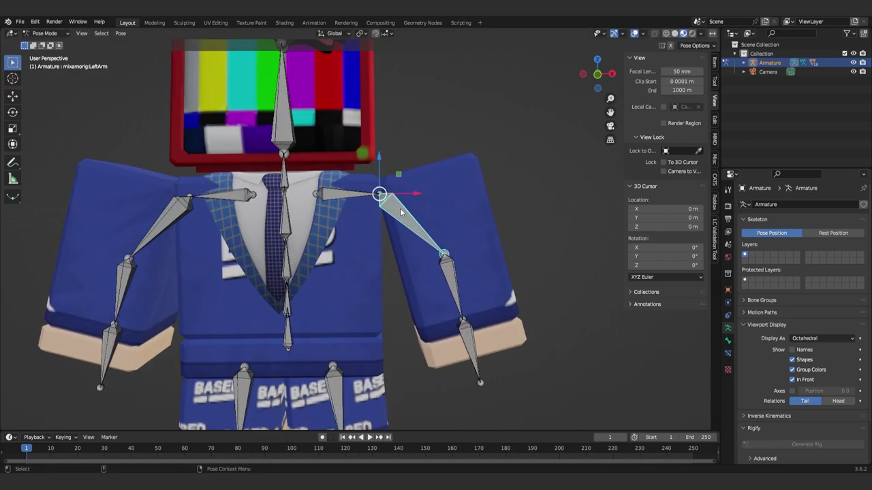
scroll(395, 209, up, 2)
key(r)
click(419, 205)
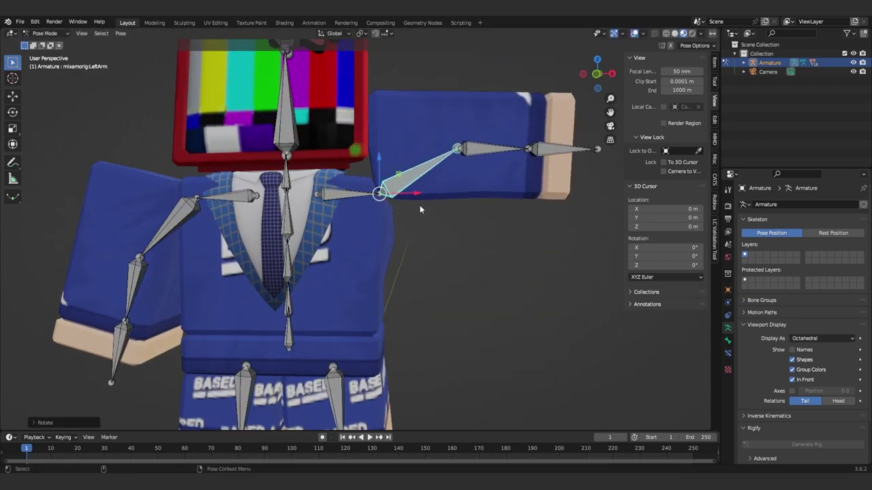
mouse_move(420, 205)
middle_down()
mouse_move(362, 202)
mouse_move(409, 198)
middle_up()
key(ctrl+z)
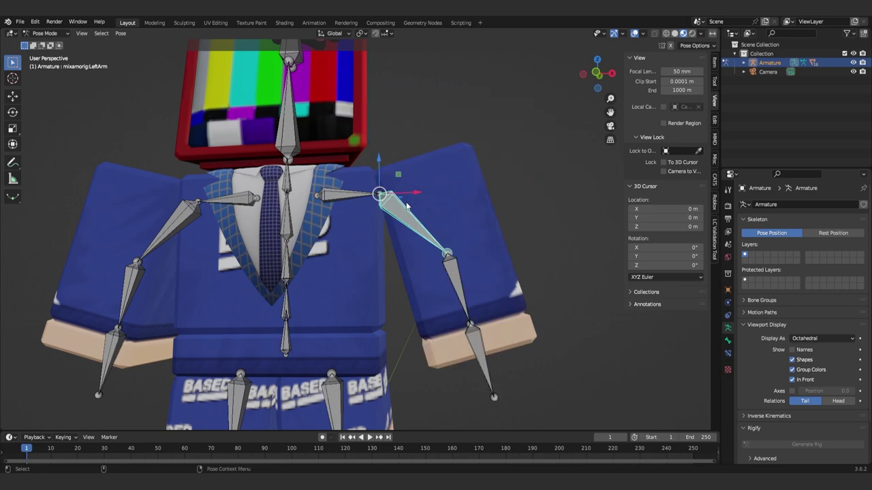
Orbit around the legs and select the right toe, then the left leg bone
scroll(294, 178, down, 5)
mouse_move(299, 180)
middle_down()
mouse_move(329, 203)
mouse_move(282, 326)
middle_up()
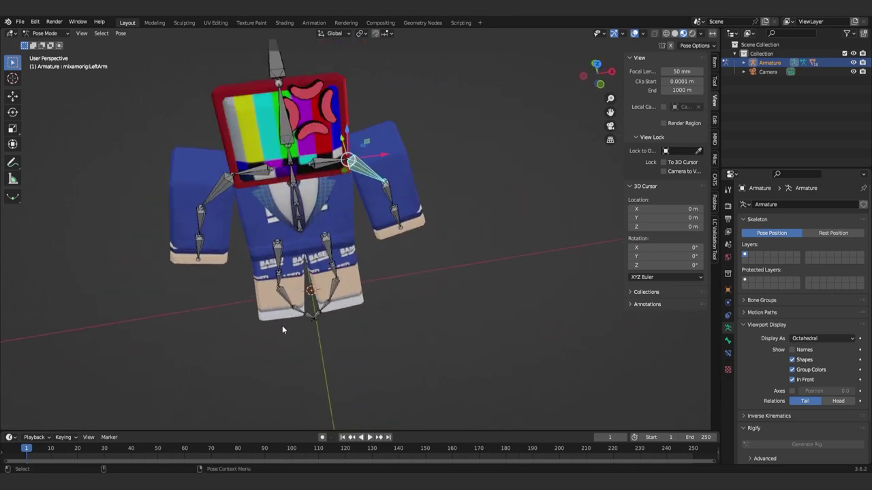
scroll(326, 306, up, 4)
scroll(327, 307, up, 2)
scroll(284, 297, up, 2)
click(293, 300)
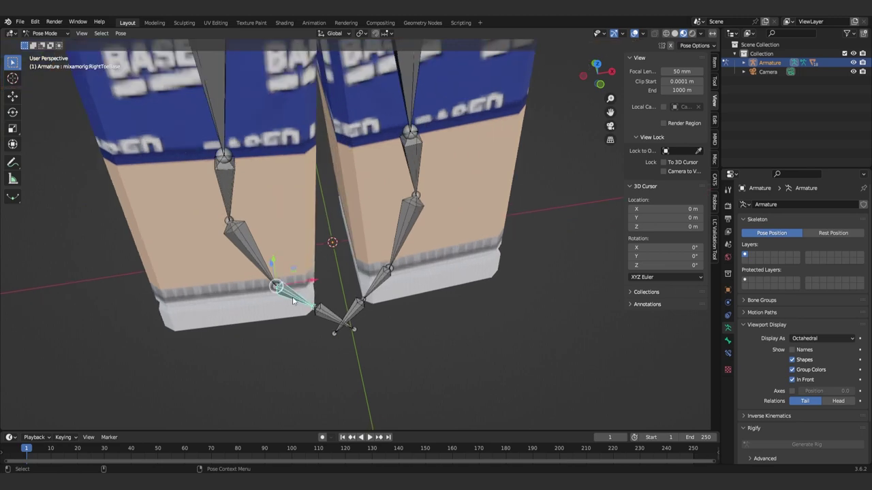
middle_drag(298, 298, 268, 256)
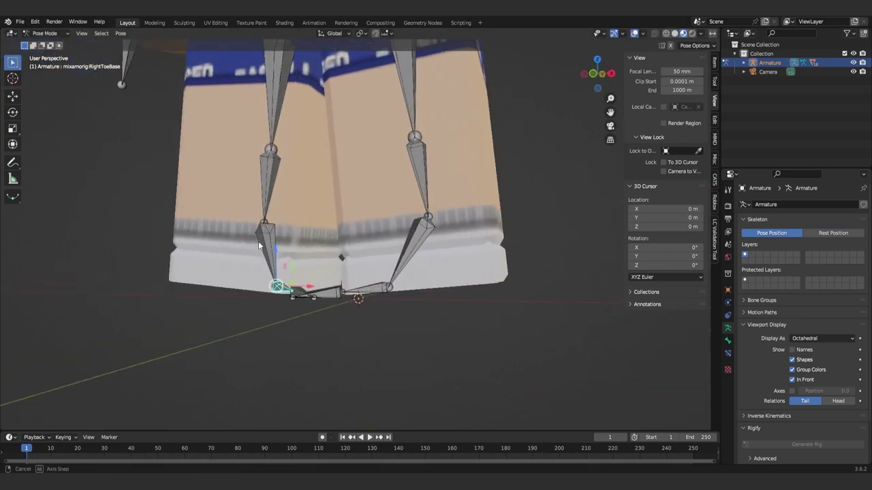
mouse_move(268, 257)
middle_down()
mouse_move(266, 199)
mouse_move(284, 267)
middle_up()
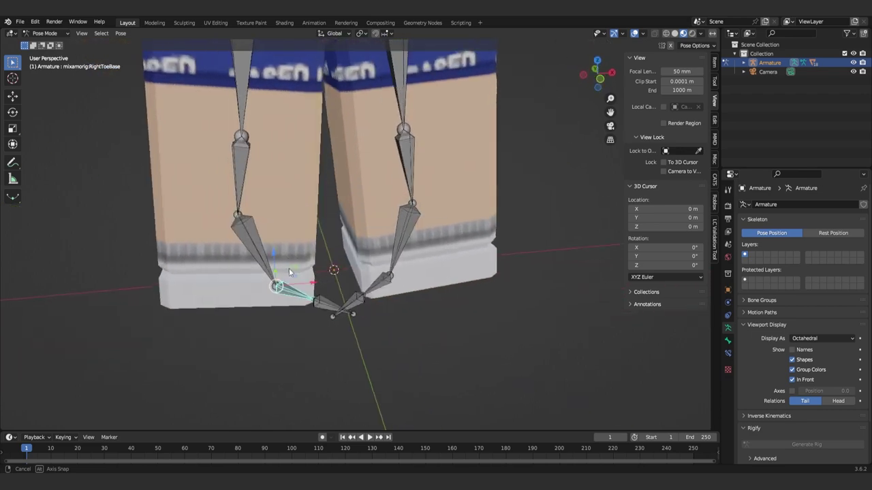
middle_drag(364, 162, 408, 171)
click(408, 171)
Try rotating the left leg bone, inspect the avatar, and deselect all bones
key(r)
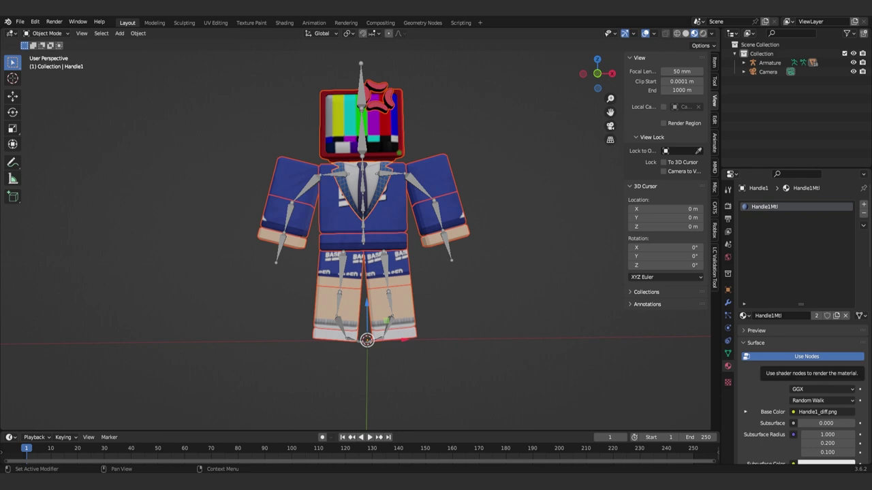
scroll(404, 220, down, 1)
scroll(404, 220, down, 1)
middle_drag(404, 220, 401, 230)
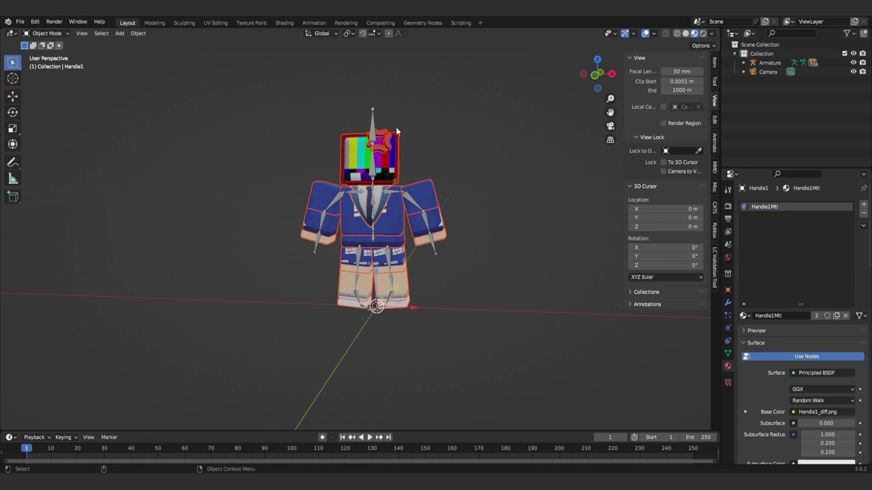
middle_drag(355, 195, 359, 211)
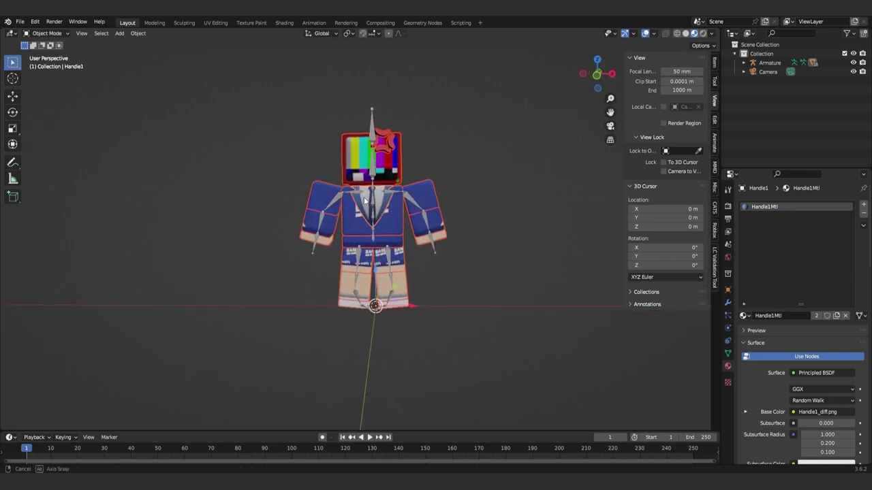
middle_drag(358, 211, 354, 194)
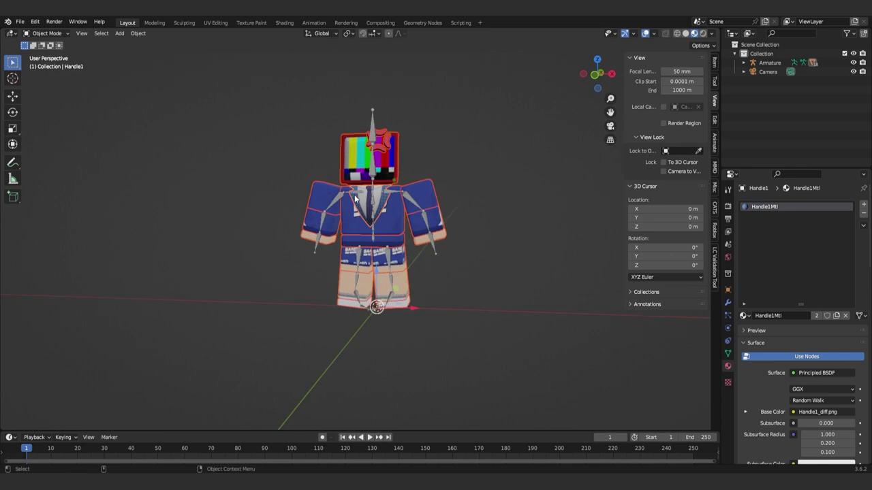
scroll(392, 195, up, 2)
key(alt+a)
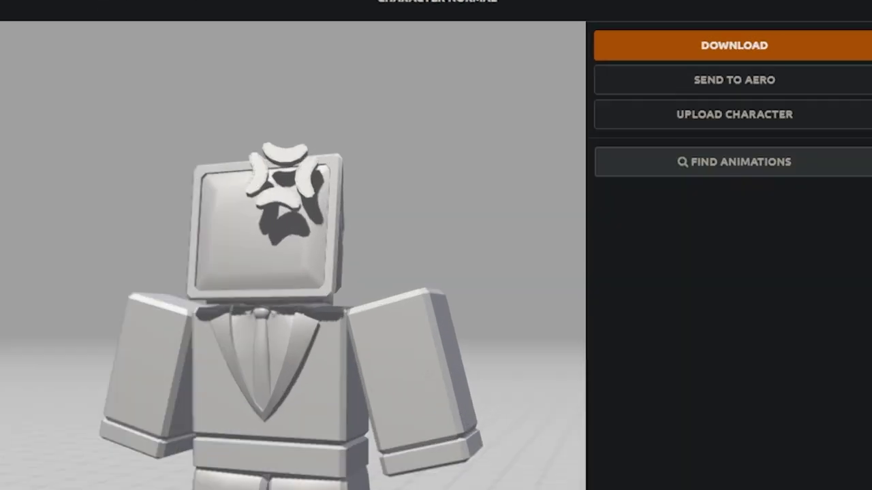
Upload the exported hooded avatar file to Mixamo's auto-rigger
click(831, 120)
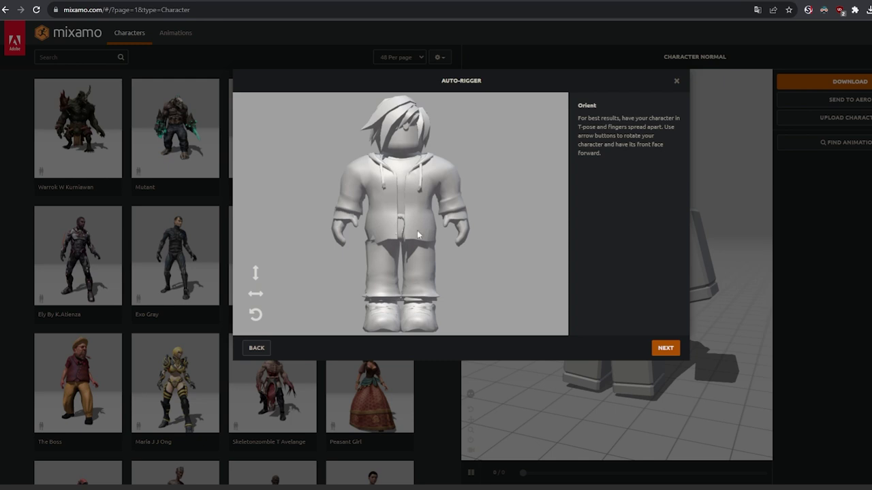
Place the chin, wrist, elbow, knee and groin markers on the avatar
click(664, 351)
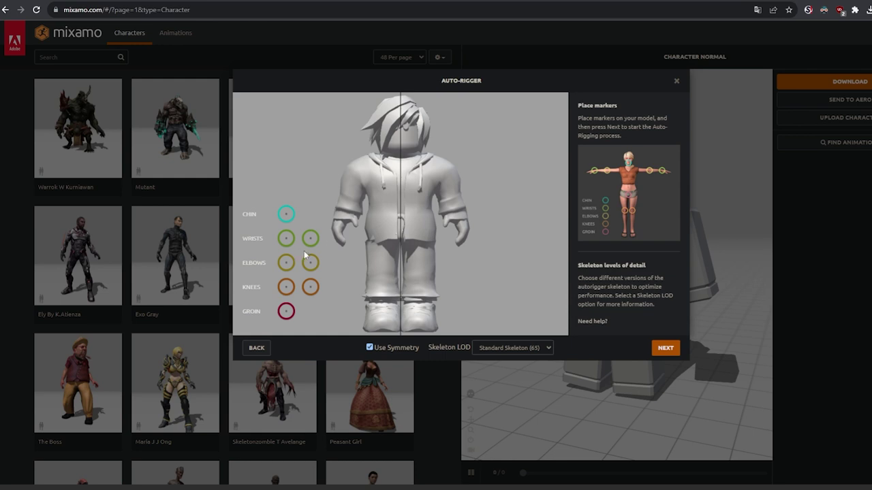
drag(285, 216, 400, 149)
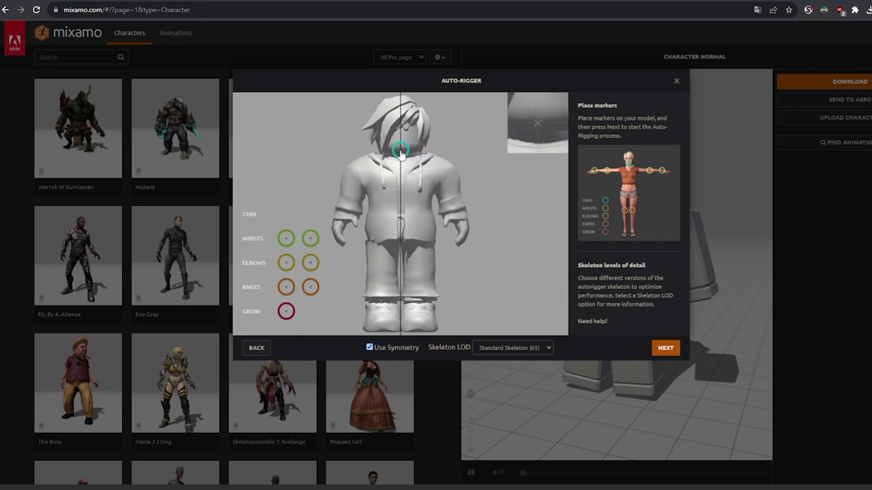
drag(285, 237, 341, 215)
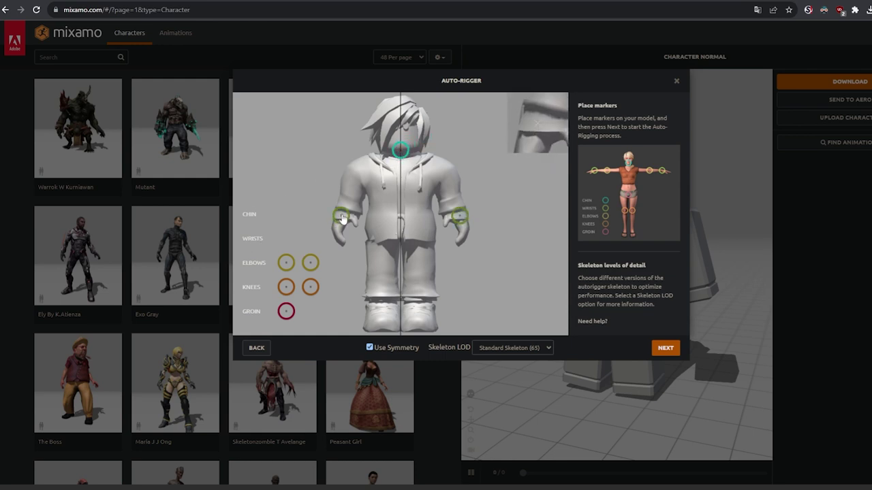
drag(285, 262, 350, 195)
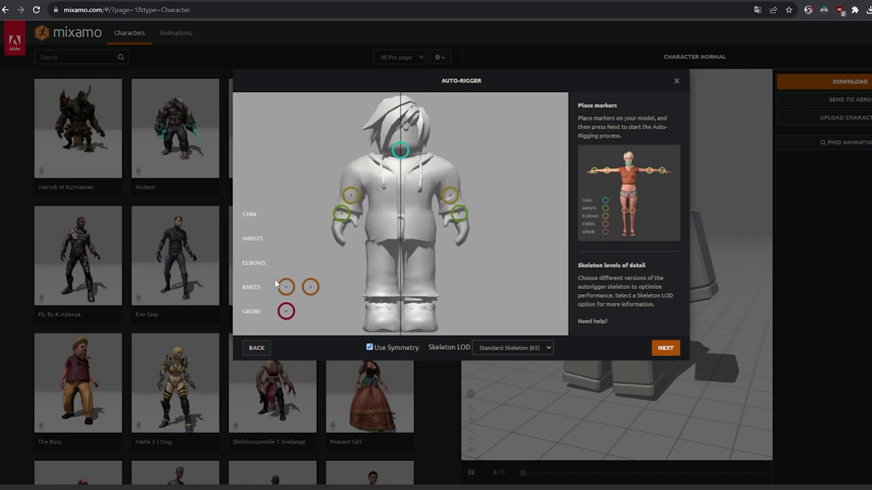
drag(307, 287, 416, 273)
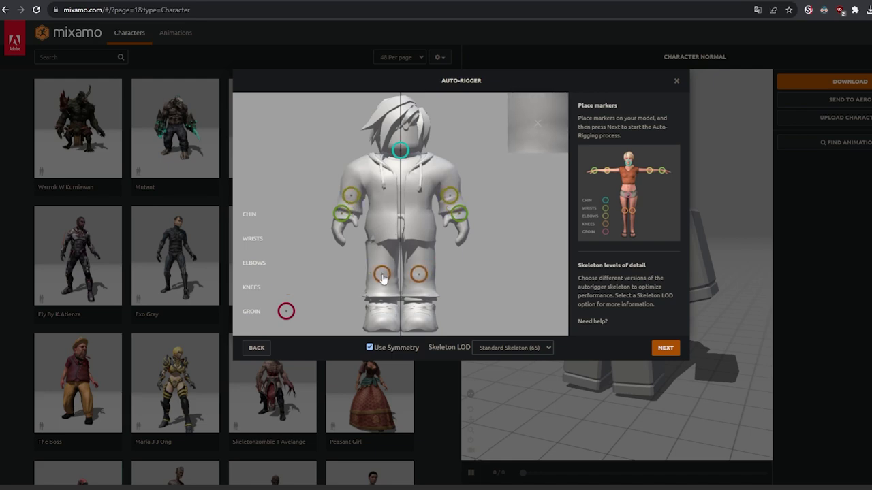
drag(285, 311, 401, 234)
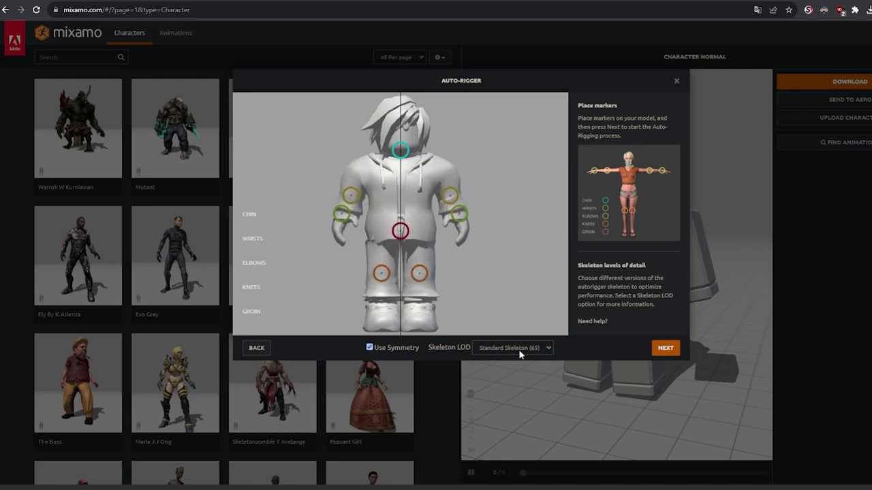
Set Skeleton LOD to 2 Chain Fingers (41) and start auto-rigging
key(Down)
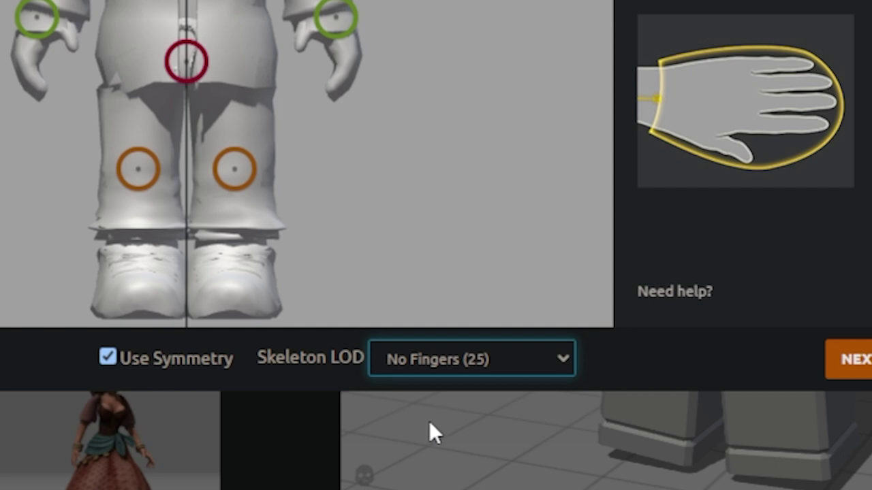
key(Down)
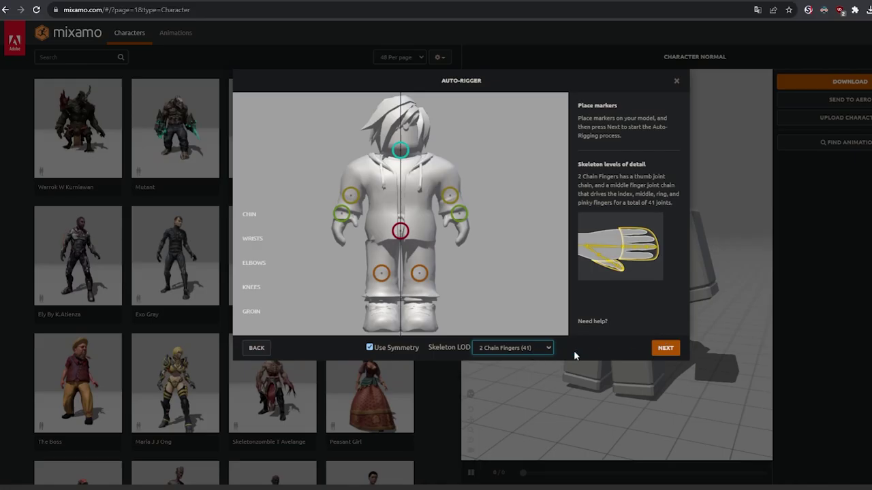
click(663, 352)
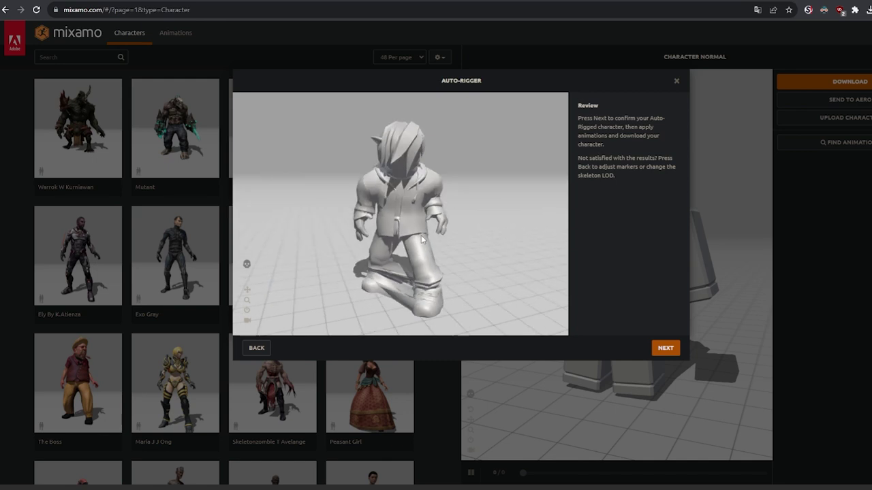
Confirm the rigged character and download it as FBX Binary in Original Pose
click(665, 348)
click(665, 349)
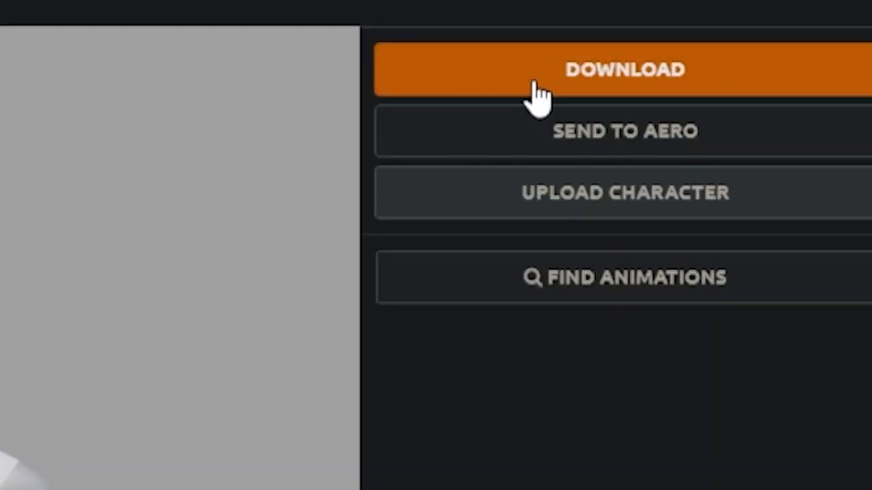
click(700, 88)
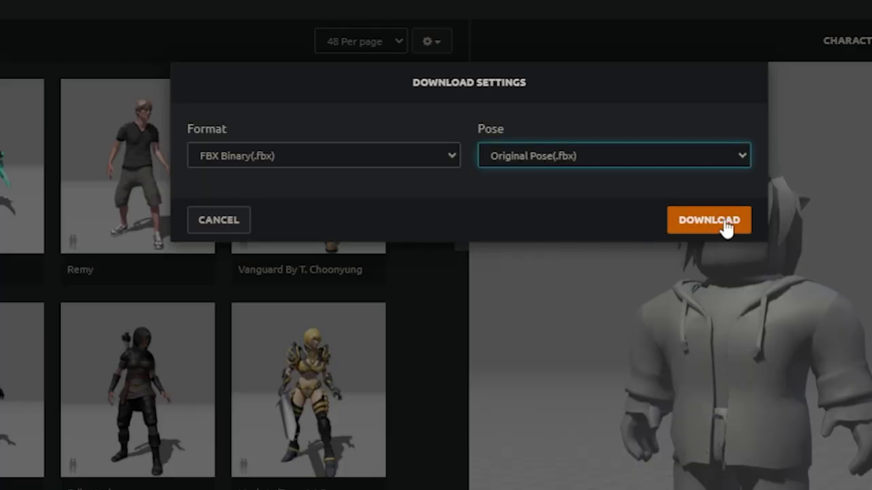
click(724, 225)
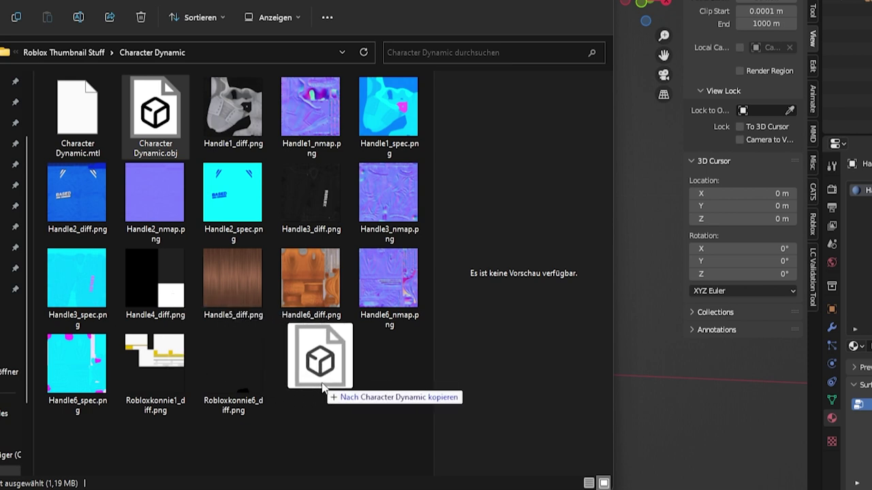
Copy the FBX into Character Dynamic and import Character Dynamic.fbx into Blender
drag(288, 350, 326, 381)
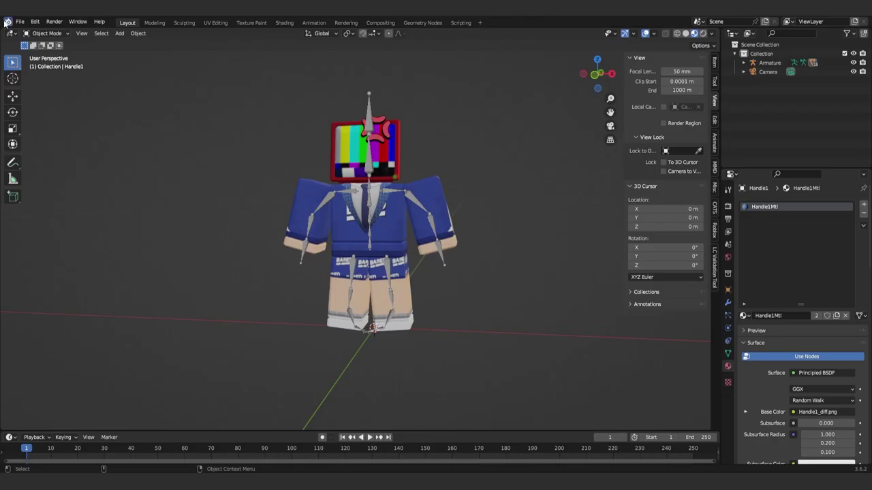
click(55, 43)
mouse_move(116, 475)
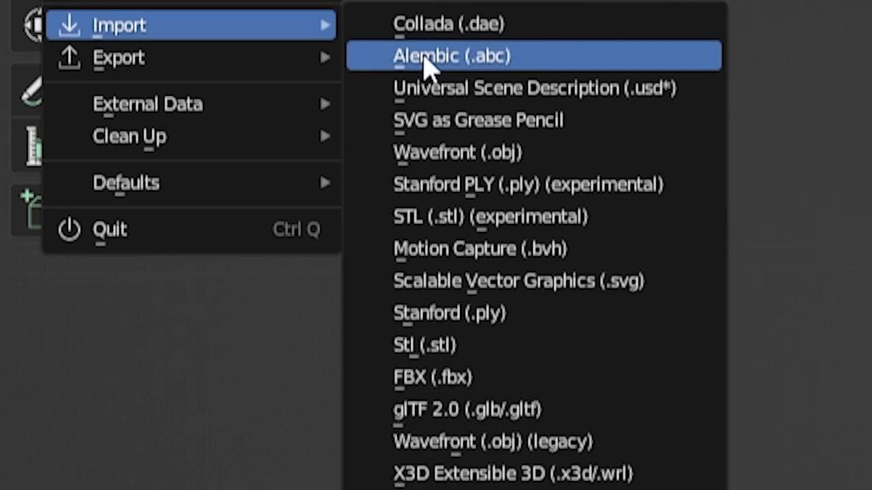
click(409, 375)
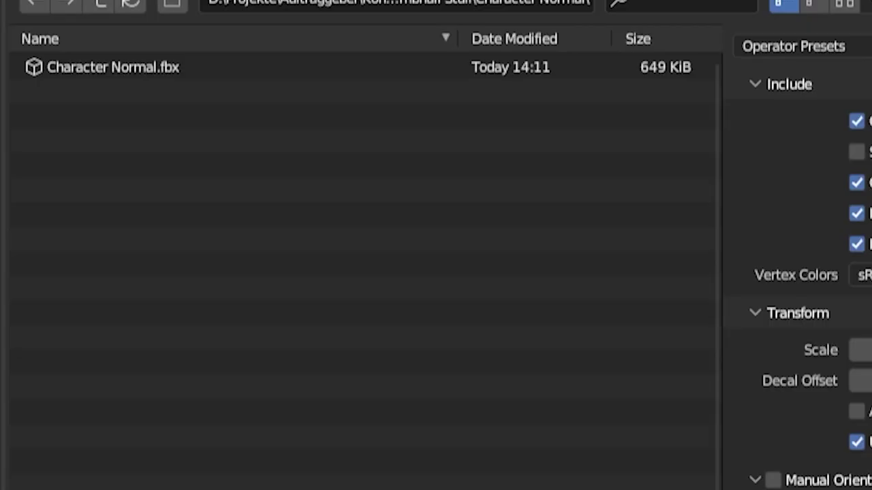
click(101, 10)
double_click(114, 63)
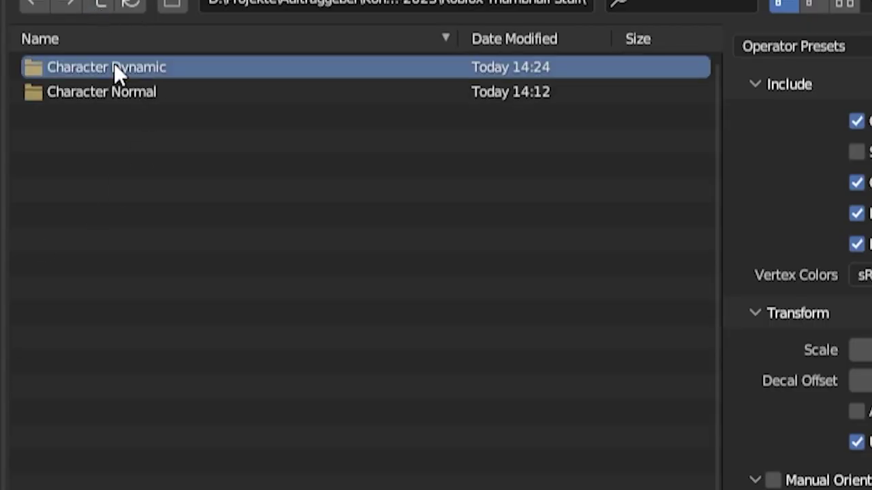
click(123, 67)
click(463, 336)
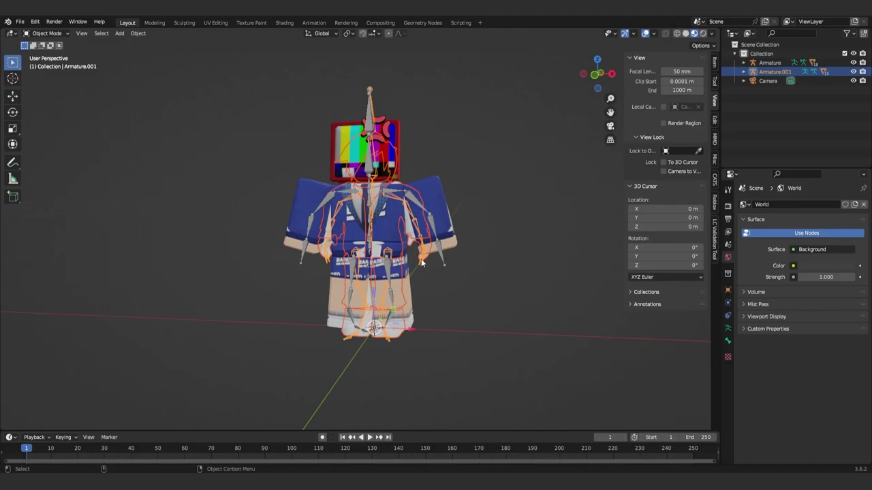
Move the TV-head character to the left, away from the imported avatar
key(g)
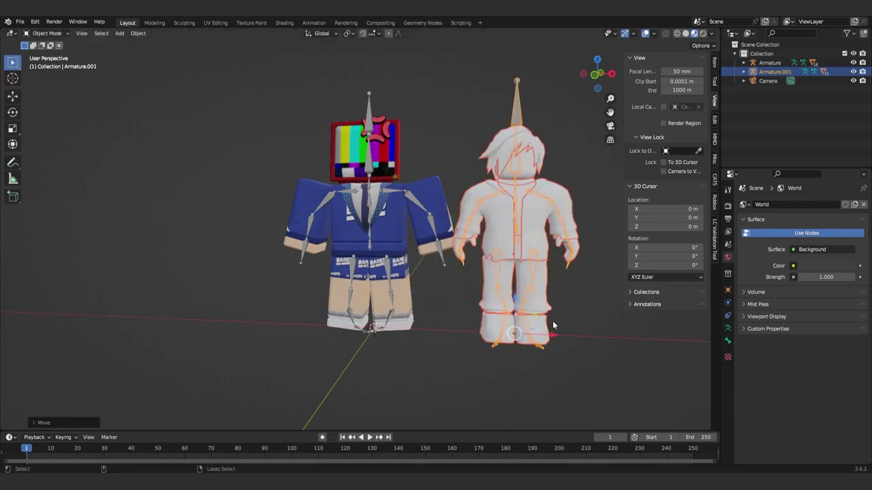
key(Escape)
click(768, 62)
key(g)
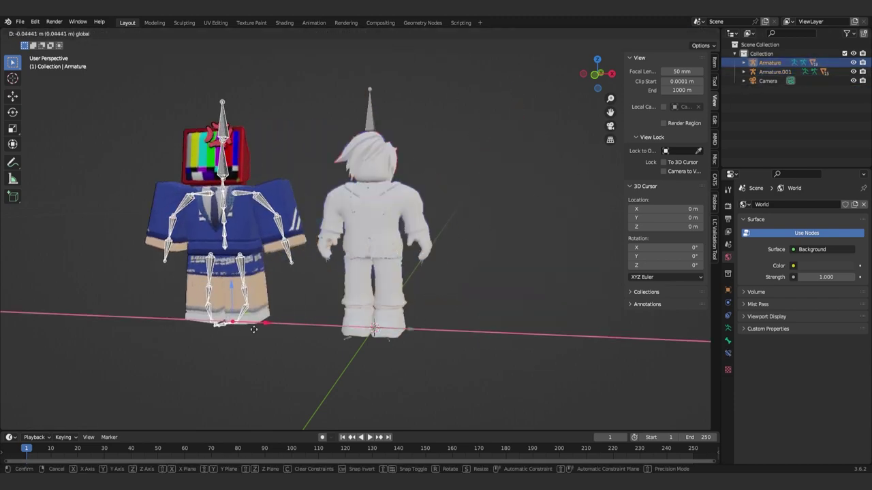
click(225, 332)
Rename the TV-head armature 'Felix' and the imported armature 'Konnie'
double_click(769, 62)
text(Fe)
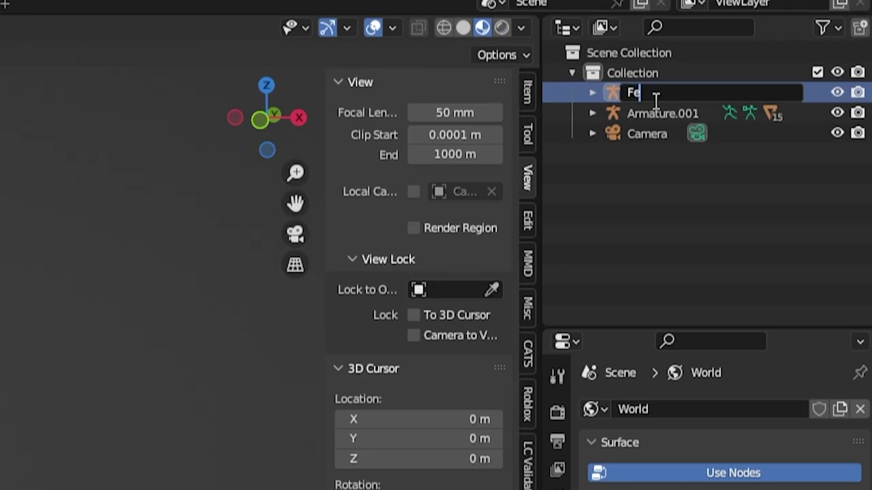
text(lix)
key(Return)
double_click(658, 93)
text(Ko)
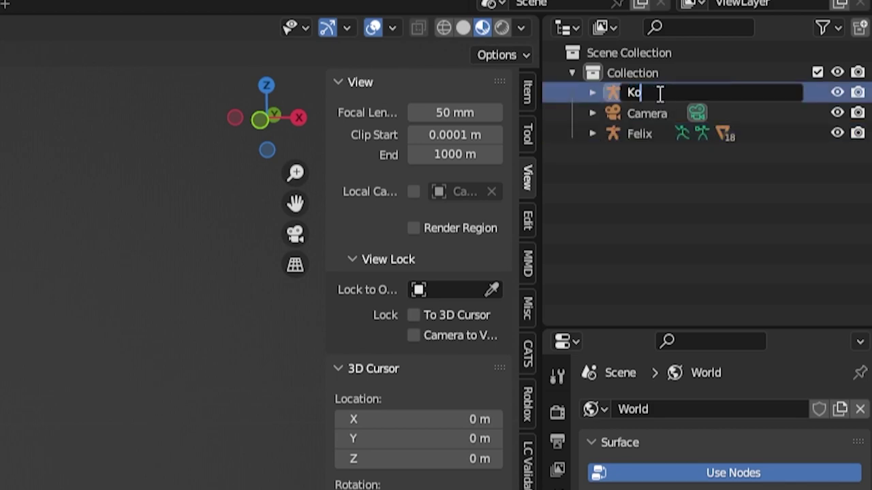
text(nn)
text(ie)
key(Return)
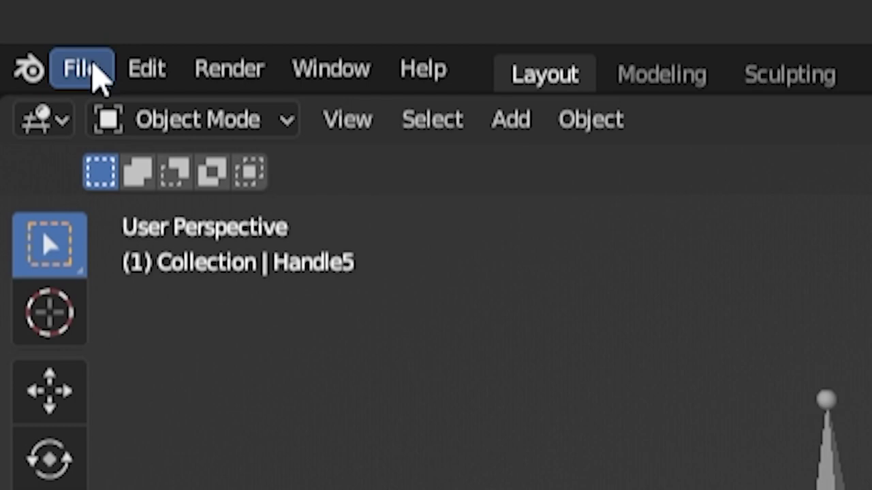
Import Character Dynamic.obj from the Character Dynamic folder as a Wavefront OBJ
click(21, 21)
mouse_move(232, 80)
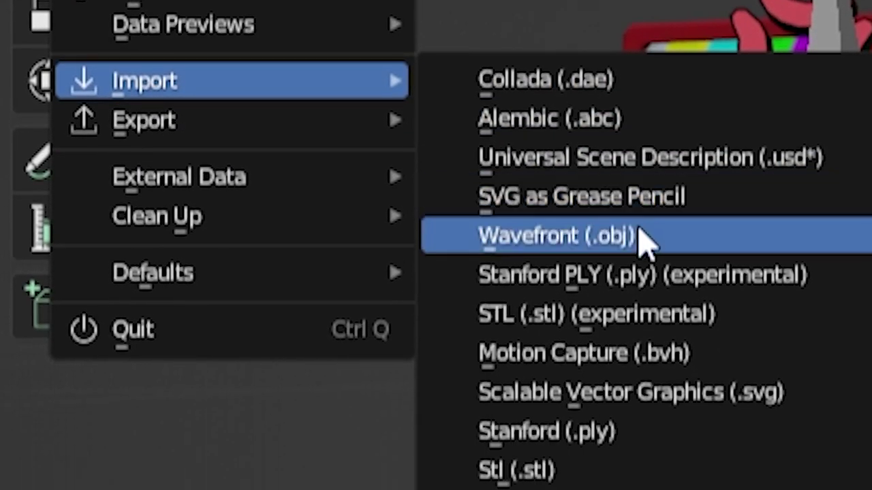
click(639, 238)
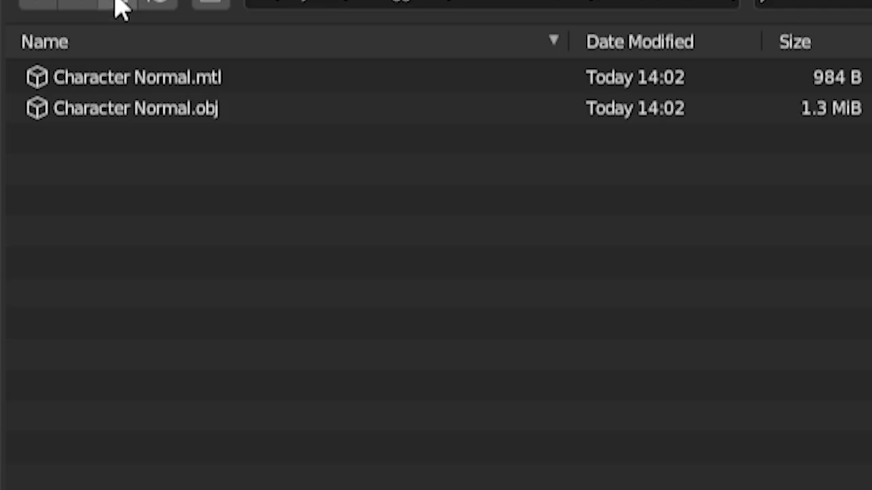
click(118, 7)
click(113, 78)
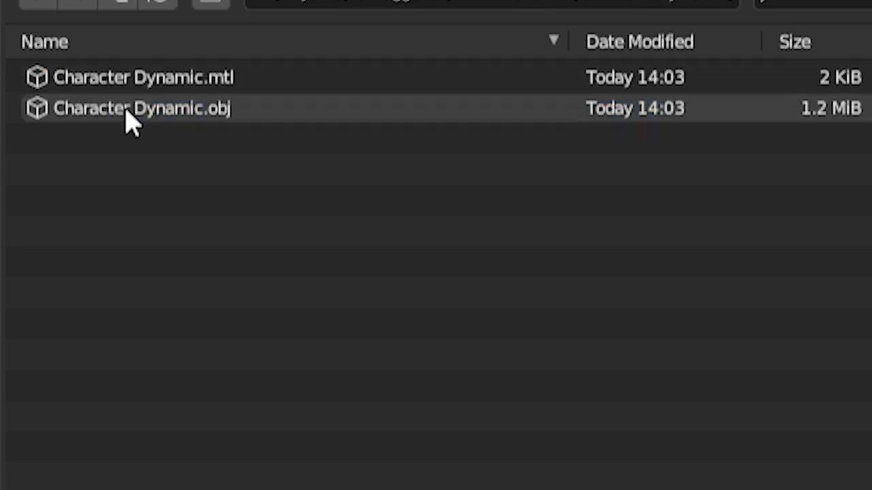
double_click(132, 123)
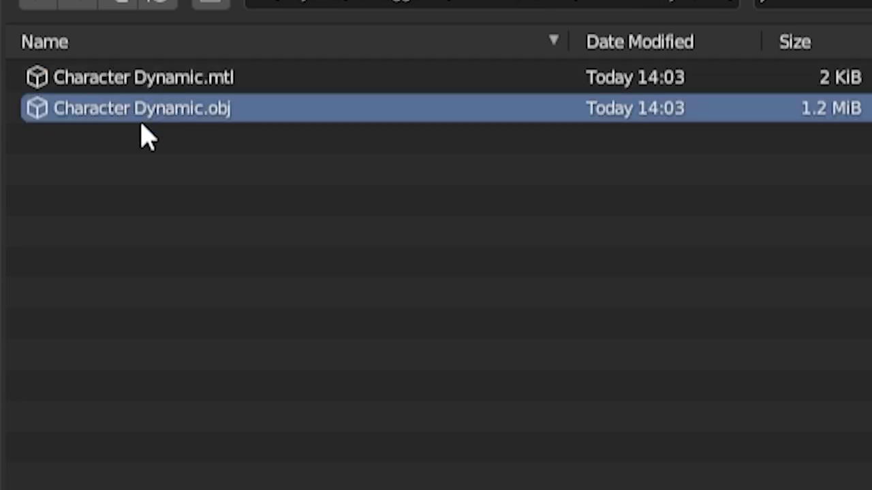
Orbit and zoom around the imported avatar to inspect its hair, hoodie and shirt textures
scroll(400, 308, down, 10)
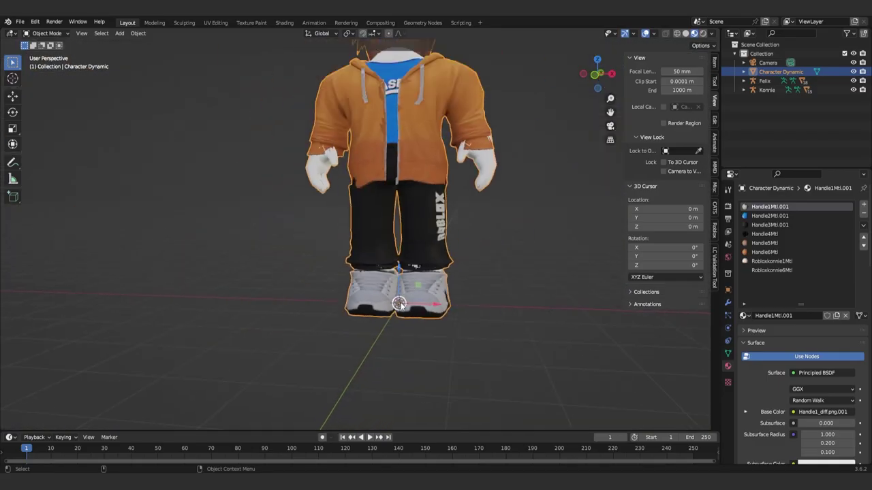
scroll(403, 293, down, 2)
scroll(412, 130, up, 5)
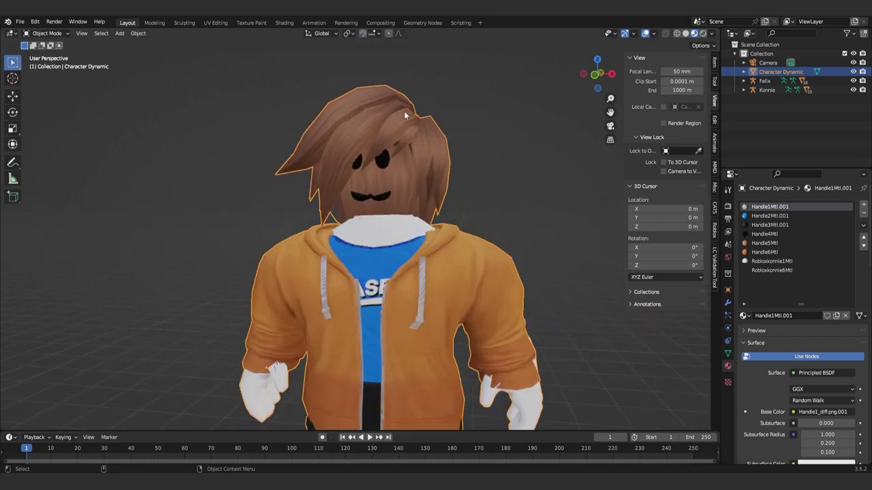
scroll(382, 143, up, 4)
mouse_move(366, 163)
middle_down()
mouse_move(377, 184)
mouse_move(367, 198)
middle_up()
scroll(372, 174, down, 5)
scroll(372, 174, down, 3)
scroll(377, 183, up, 3)
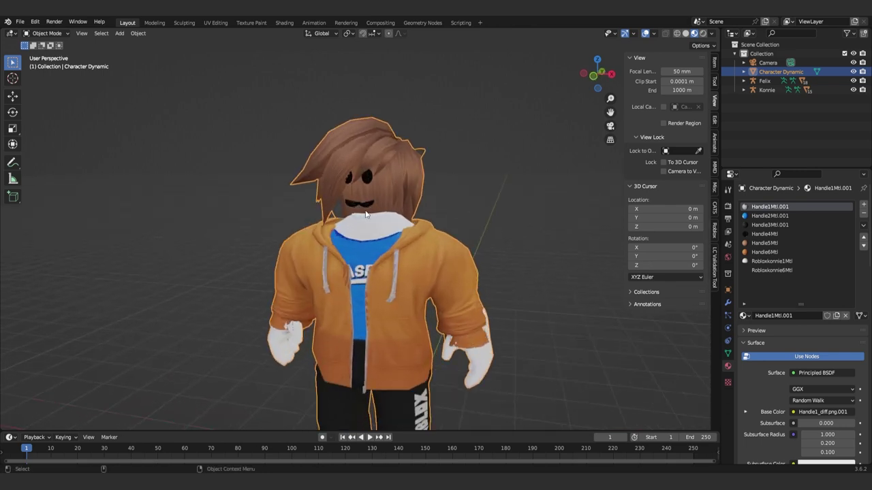
scroll(366, 211, up, 3)
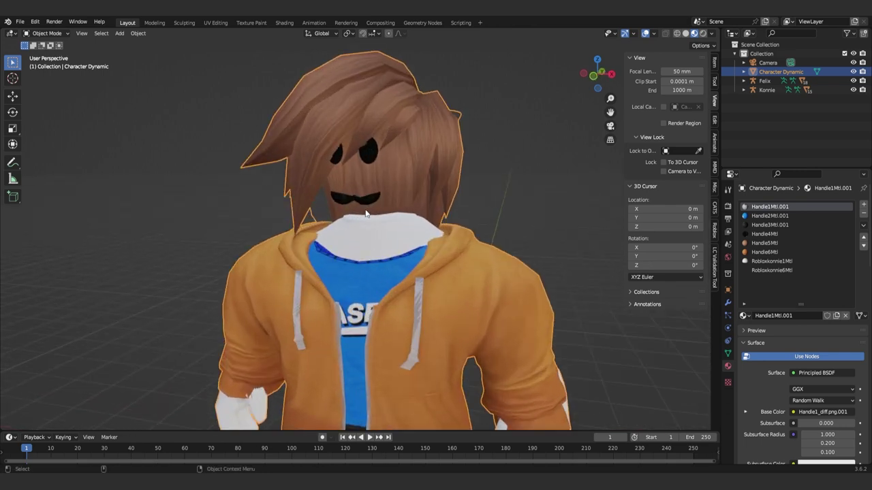
middle_drag(366, 214, 379, 202)
scroll(374, 201, down, 2)
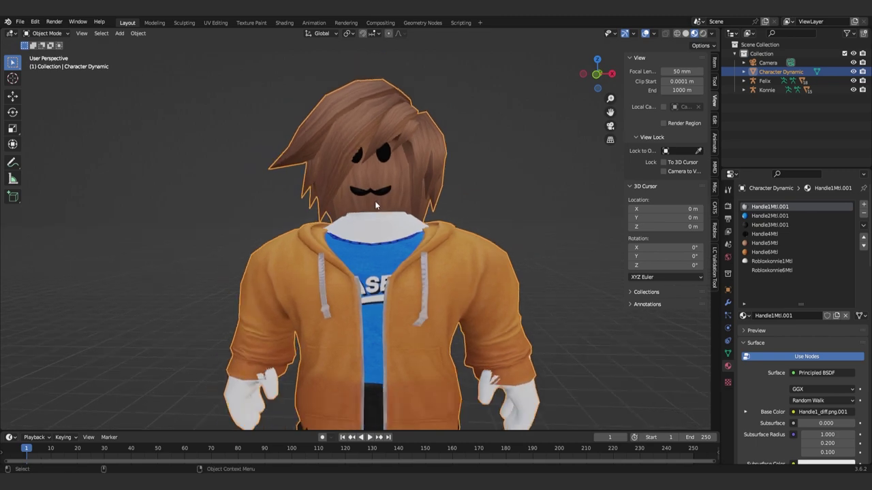
scroll(374, 201, down, 2)
mouse_move(306, 325)
middle_down()
mouse_move(323, 312)
mouse_move(316, 340)
mouse_move(367, 338)
mouse_move(421, 319)
mouse_move(364, 321)
mouse_move(390, 308)
mouse_move(355, 275)
mouse_move(404, 281)
middle_up()
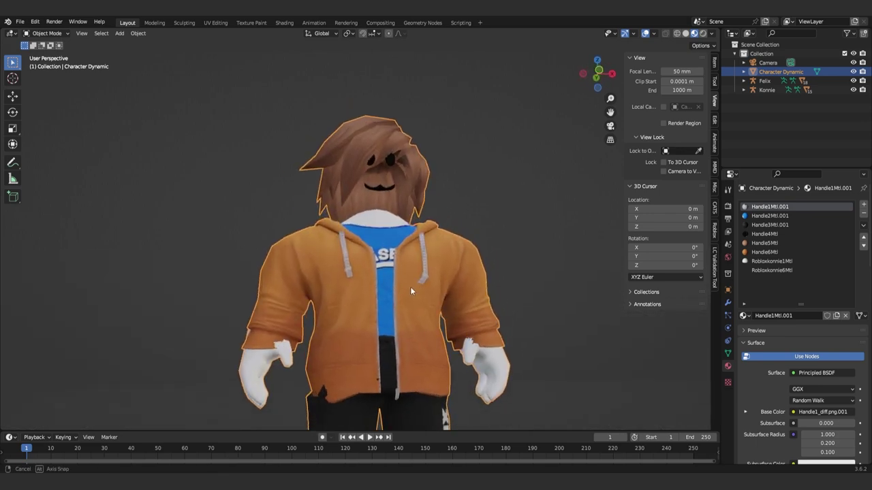
scroll(350, 236, up, 4)
scroll(350, 236, up, 3)
mouse_move(303, 235)
middle_down()
mouse_move(331, 245)
mouse_move(307, 229)
middle_up()
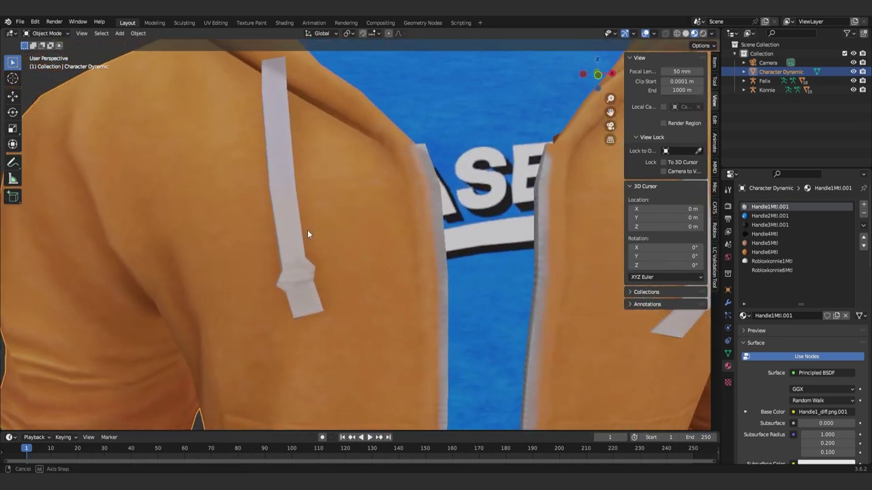
scroll(307, 229, down, 2)
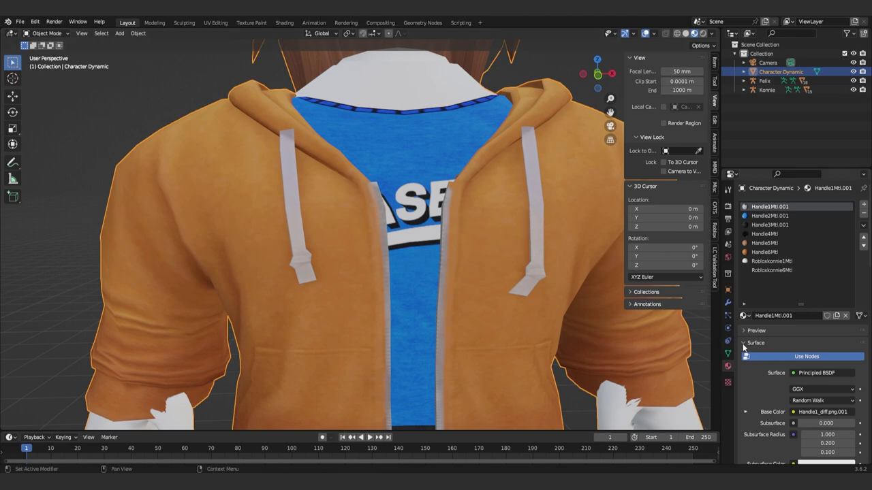
Set Handle6Mtl's Blend Mode to Opaque, then change it to Alpha Clip
click(746, 252)
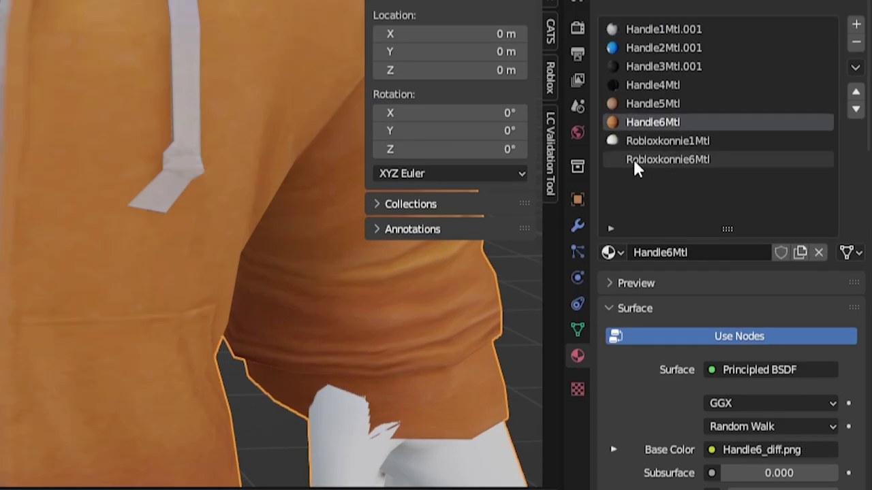
scroll(647, 218, down, 3)
scroll(652, 224, down, 5)
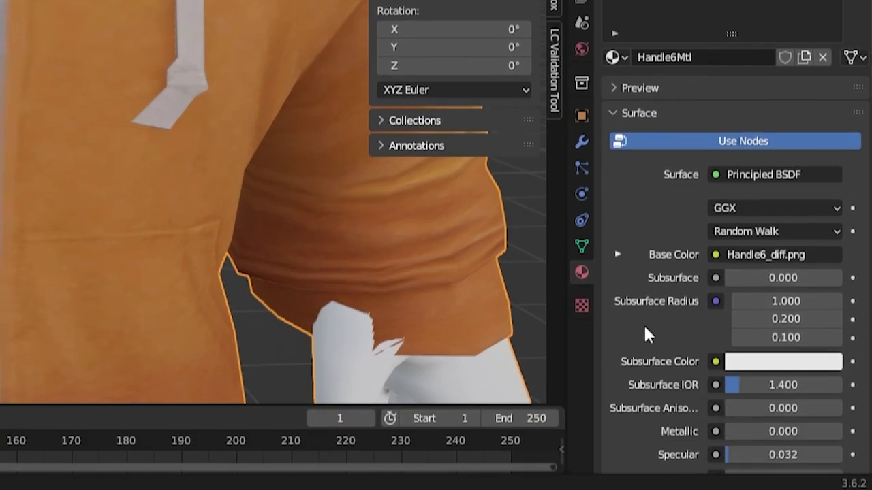
scroll(647, 334, down, 6)
scroll(643, 319, down, 8)
click(749, 138)
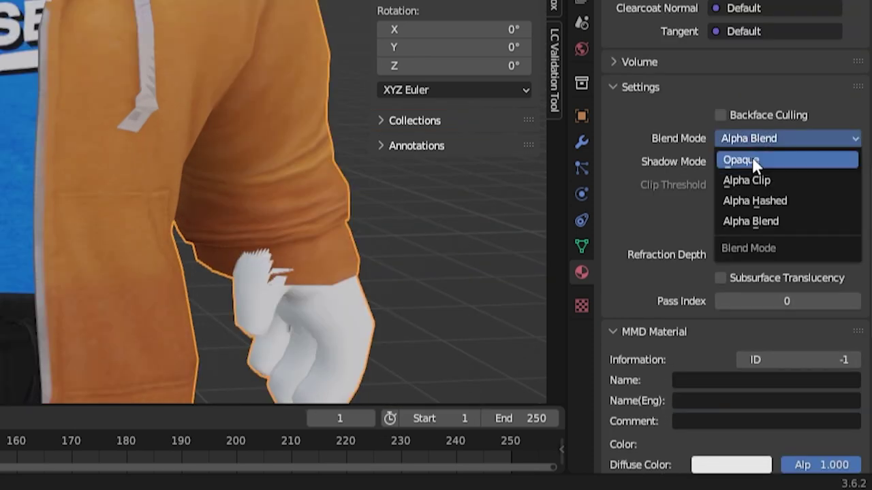
click(749, 161)
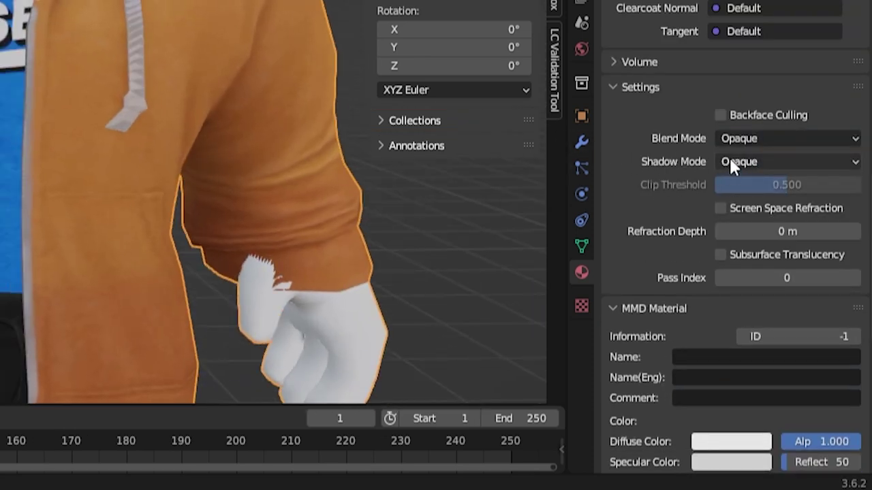
click(749, 138)
click(749, 154)
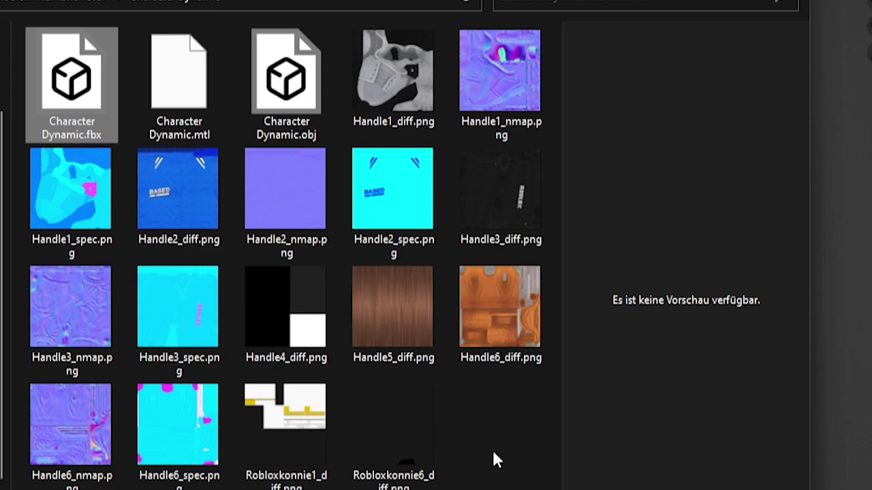
Clear the selection and show Robloxkonnie1_diff.png in File Explorer's preview pane
click(492, 450)
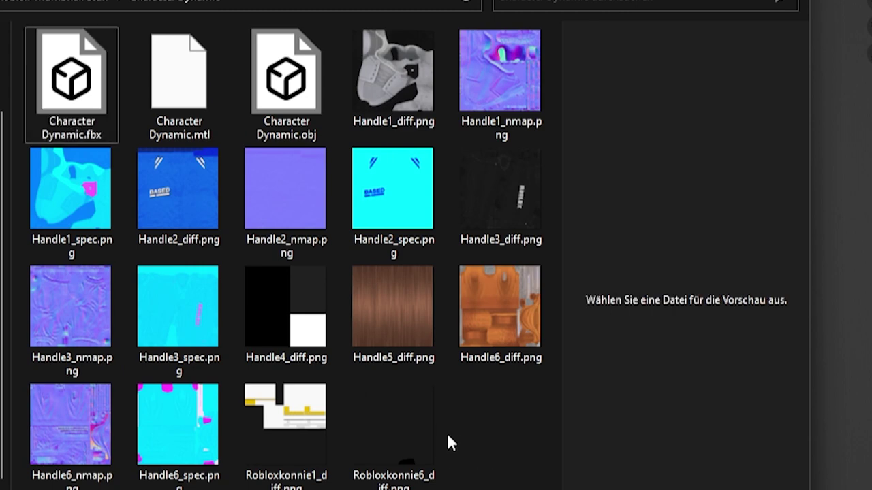
click(297, 436)
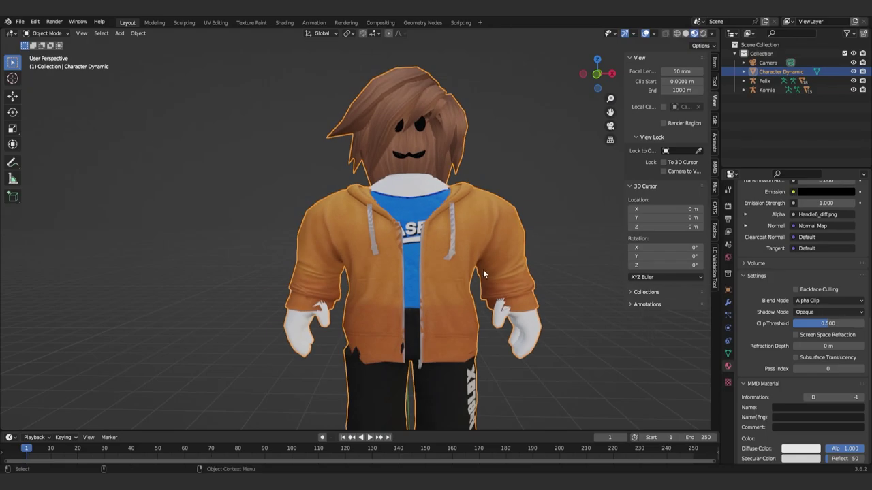
Load Robloxkonnie1_diff.png as the Base Color image of the Robloxkonnie1Mtl material
middle_drag(483, 269, 475, 263)
scroll(752, 276, up, 4)
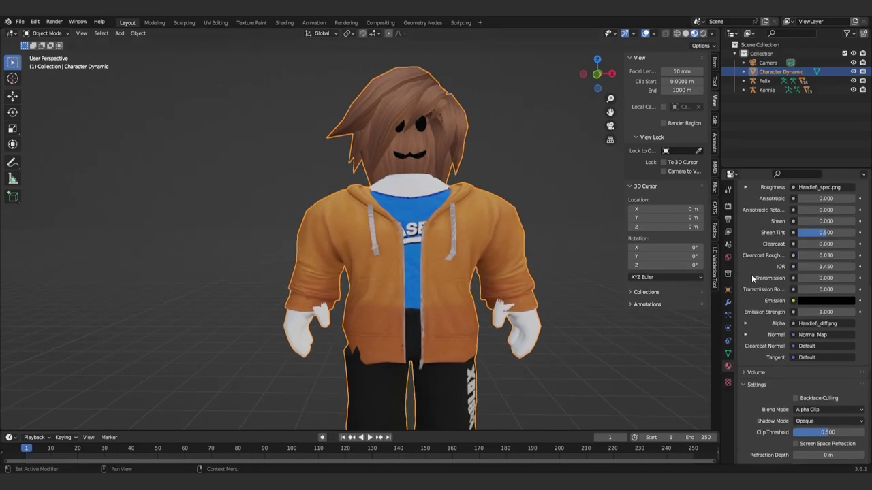
scroll(752, 276, up, 4)
scroll(752, 276, up, 4)
scroll(751, 276, up, 4)
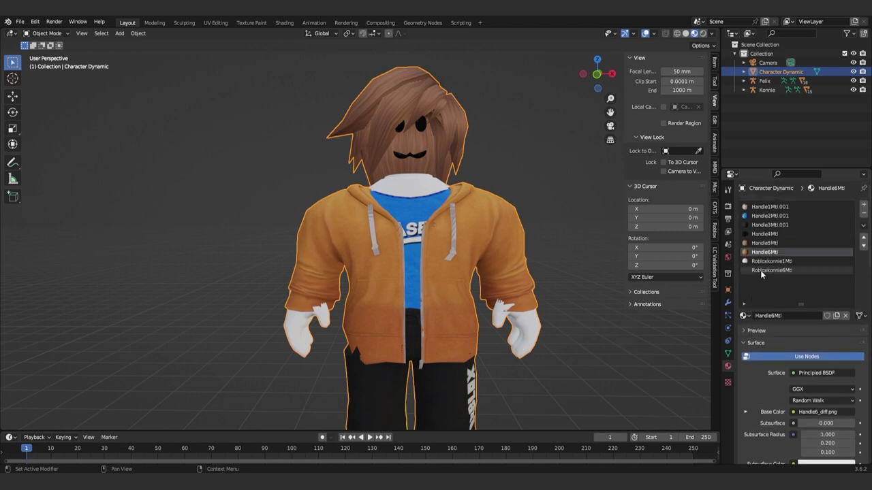
click(762, 261)
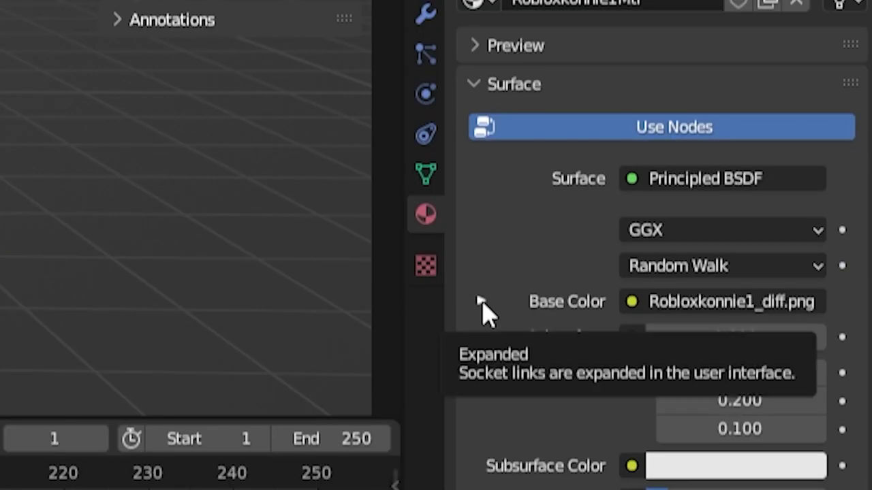
click(748, 411)
click(813, 338)
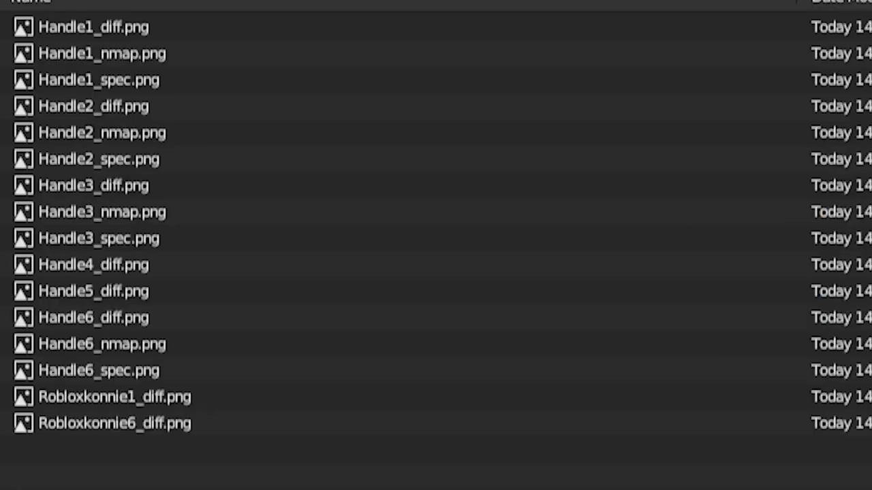
click(160, 401)
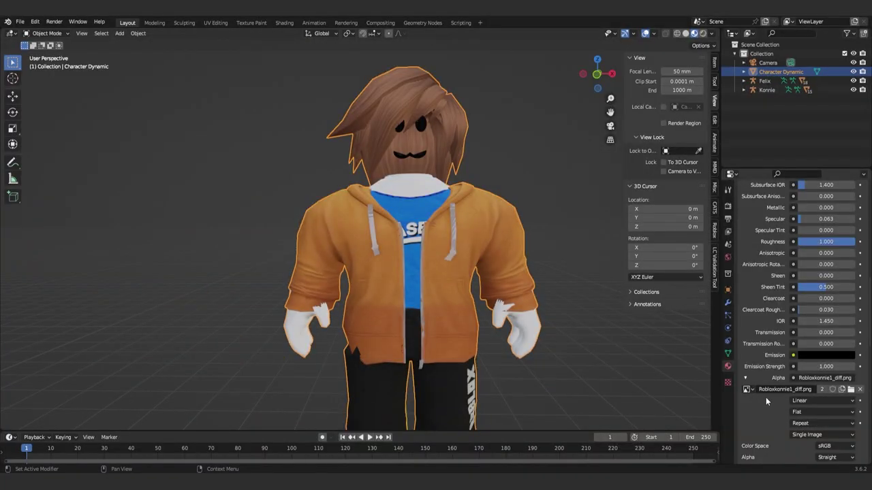
Orbit the view in close to the front of the avatar's face
mouse_move(455, 78)
middle_down()
mouse_move(367, 142)
mouse_move(396, 145)
middle_up()
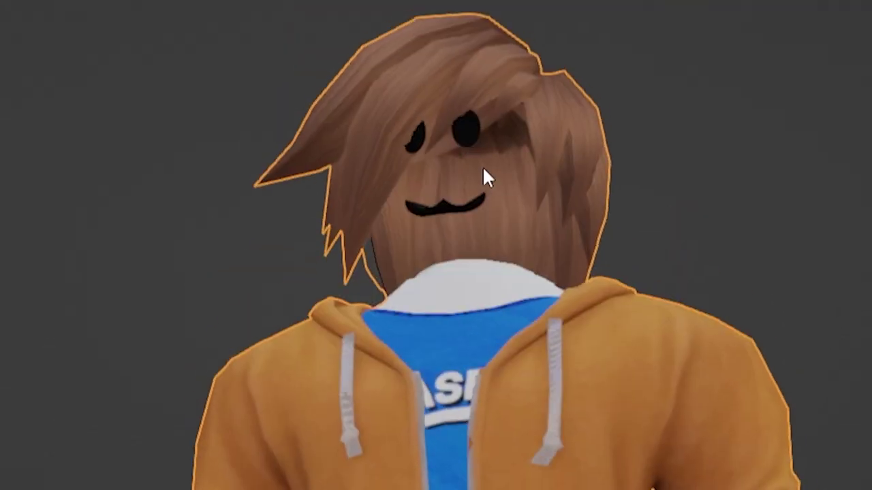
middle_drag(482, 165, 414, 209)
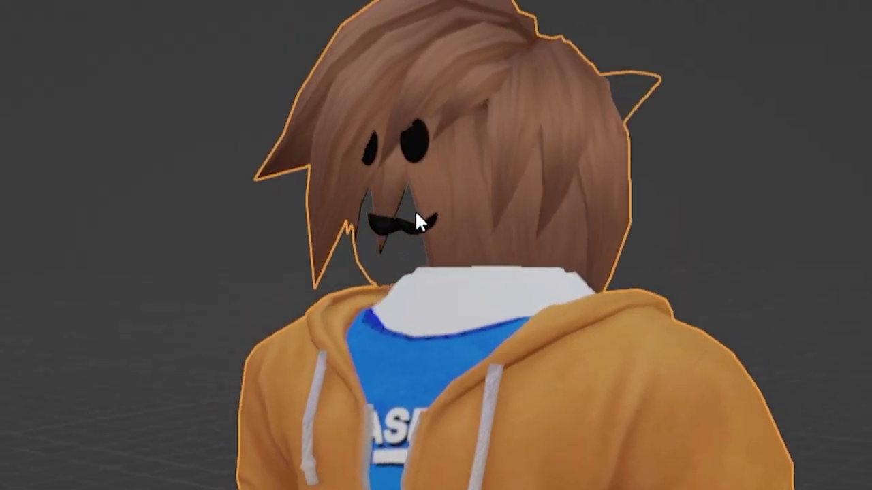
scroll(383, 162, down, 3)
middle_drag(383, 163, 411, 161)
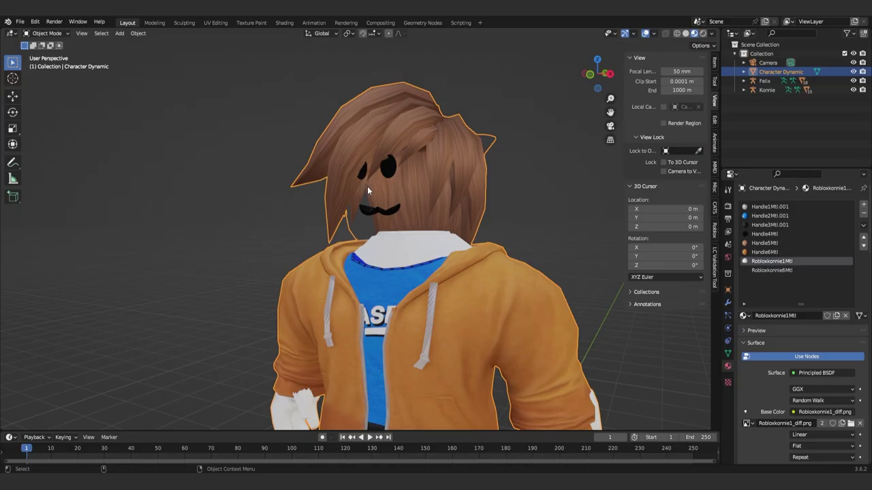
middle_drag(359, 279, 406, 272)
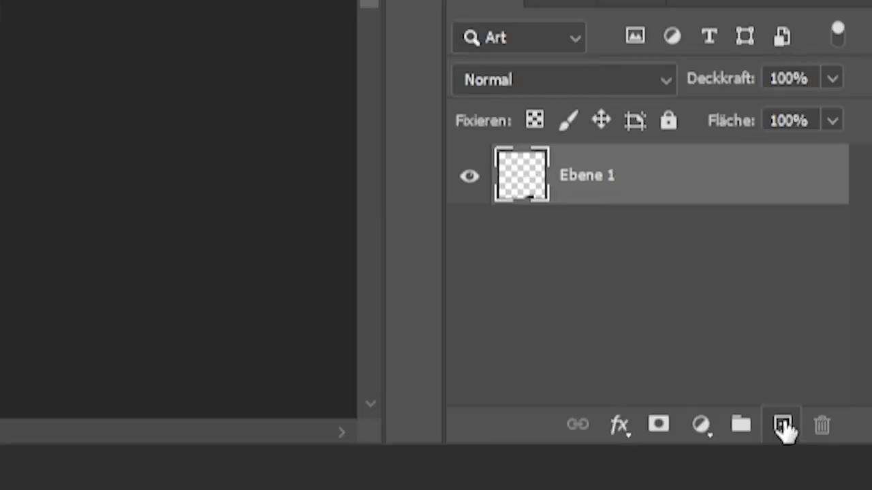
Add a new layer below Ebene 1 and fill it with white
click(845, 468)
drag(603, 189, 599, 267)
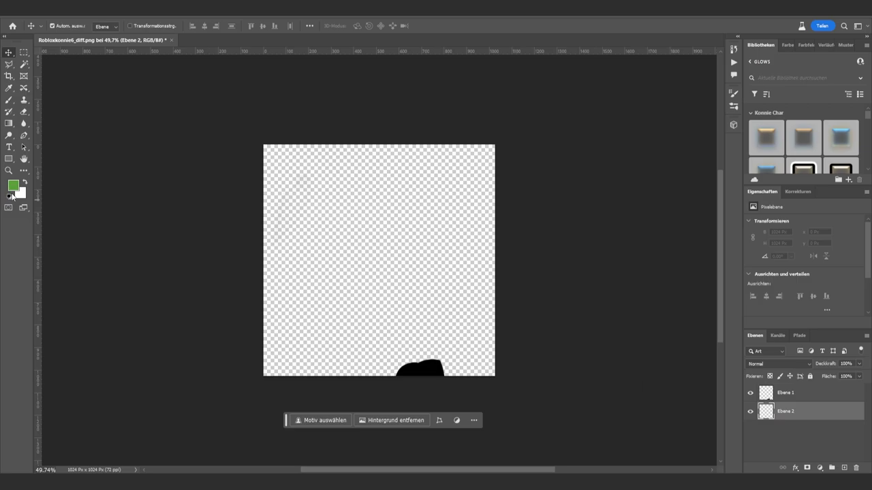
click(24, 184)
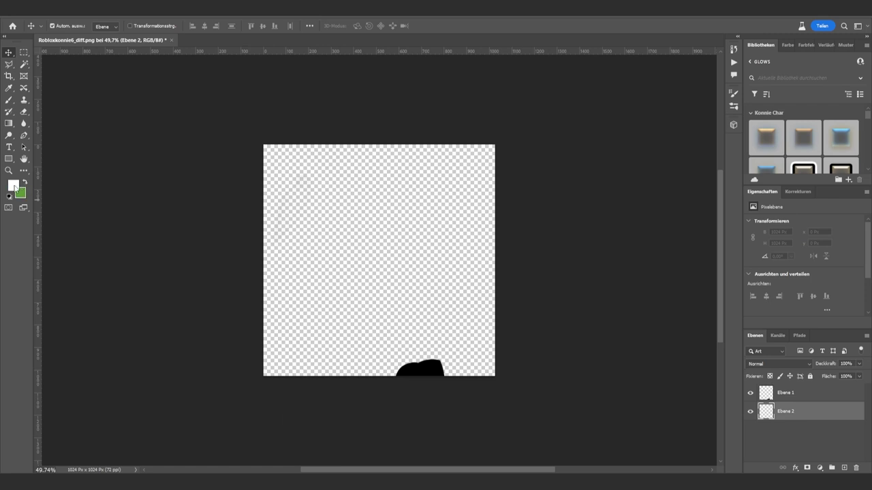
click(14, 186)
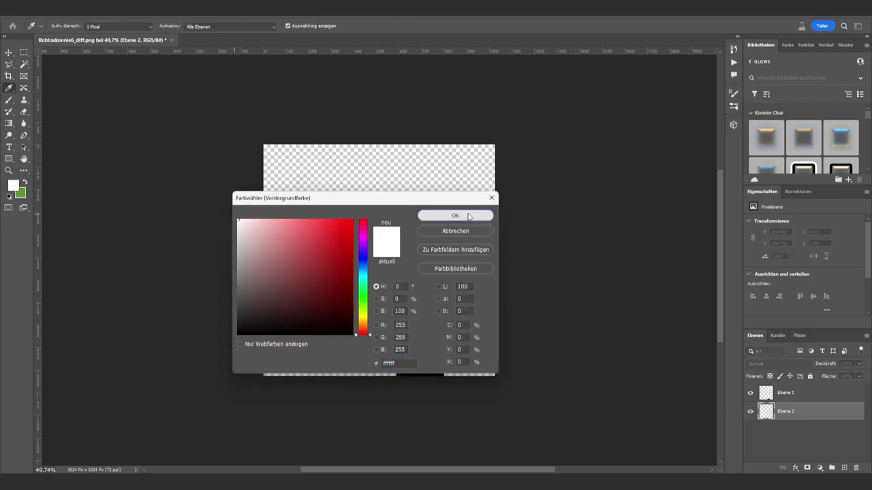
click(436, 216)
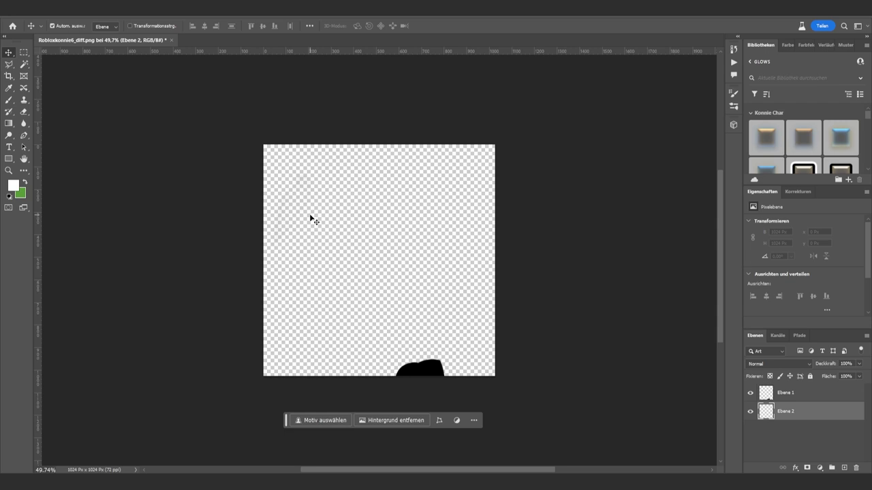
key(alt+BackSpace)
alt+scroll(364, 208, down, 1)
alt+scroll(358, 214, up, 1)
alt+scroll(306, 190, up, 2)
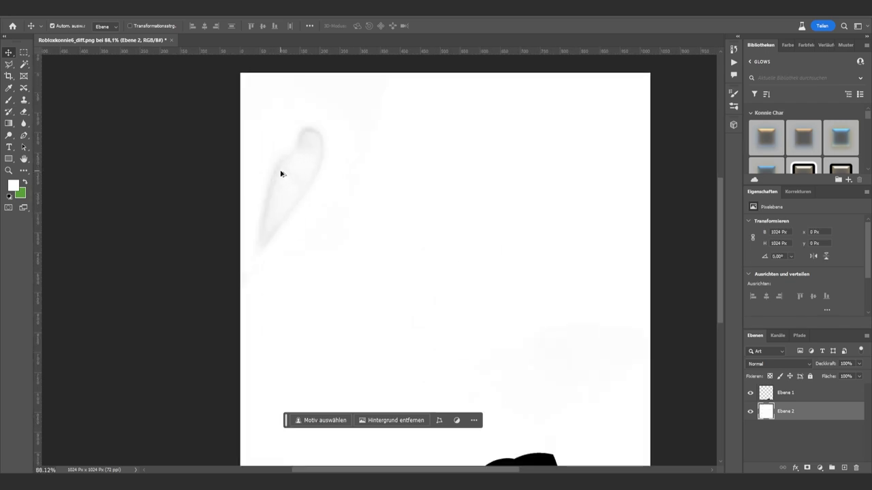
alt+scroll(281, 173, up, 1)
alt+scroll(305, 157, down, 1)
alt+scroll(305, 158, down, 2)
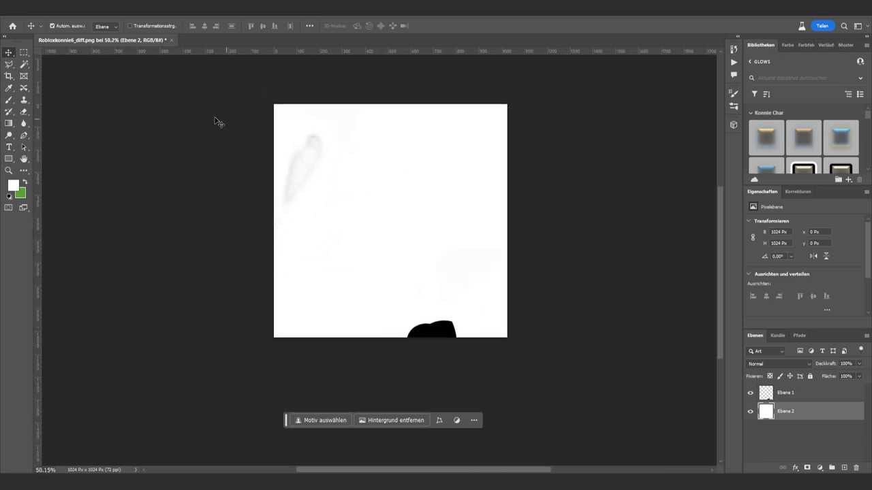
Duplicate the Ebene 1 texture layer and set the copy's opacity to 27%
click(796, 395)
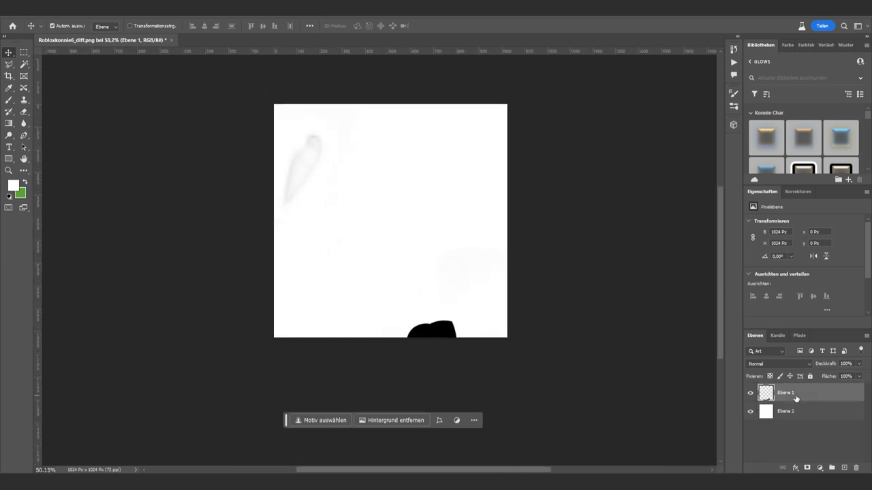
key(ctrl+j)
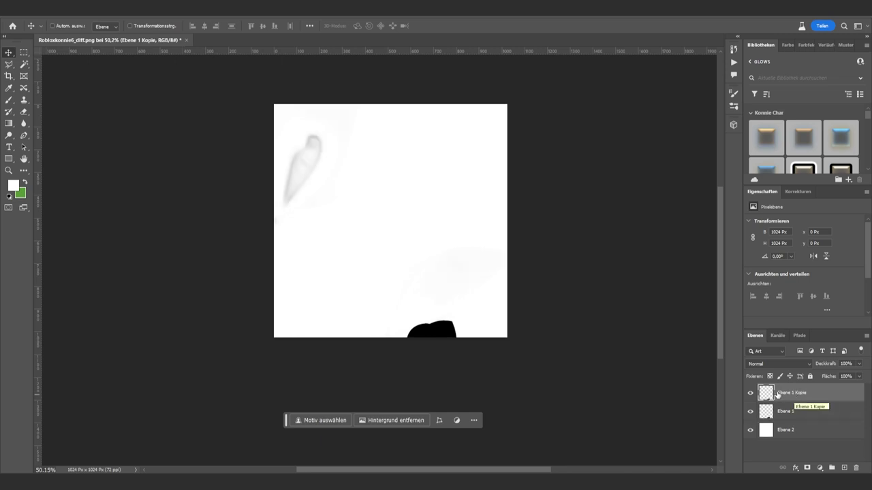
drag(830, 376, 828, 376)
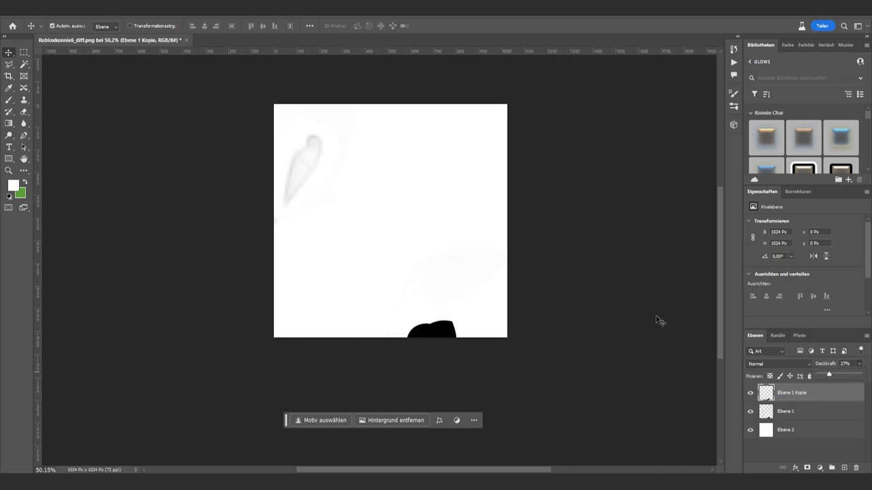
click(21, 8)
mouse_move(87, 169)
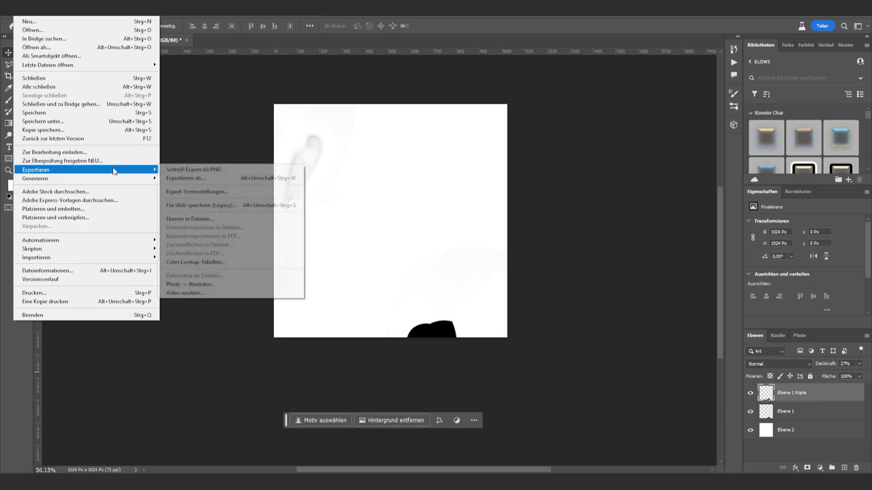
Export the texture as a PNG named Robloxkonnie6_diff v2.png and preview the new file
click(210, 171)
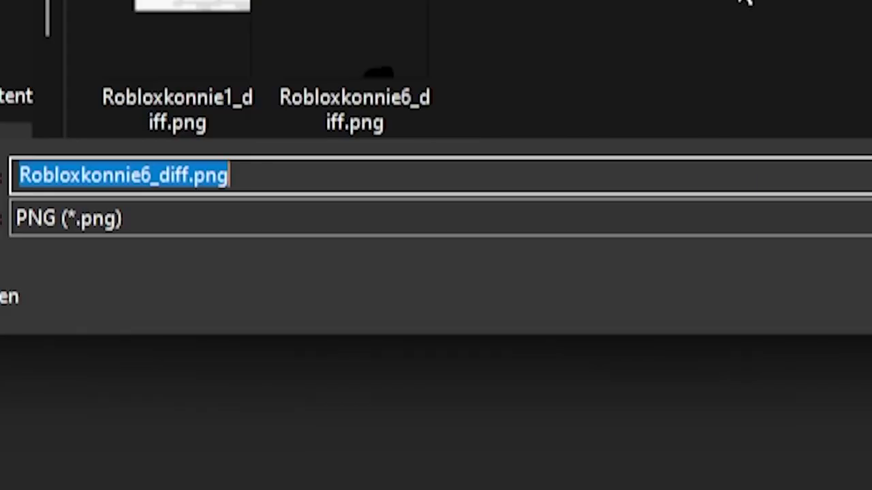
click(372, 45)
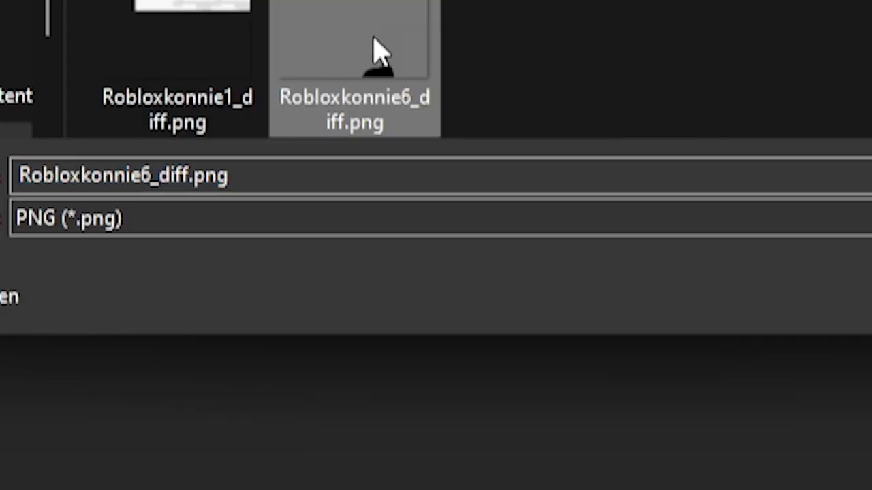
click(182, 170)
click(191, 176)
text(v)
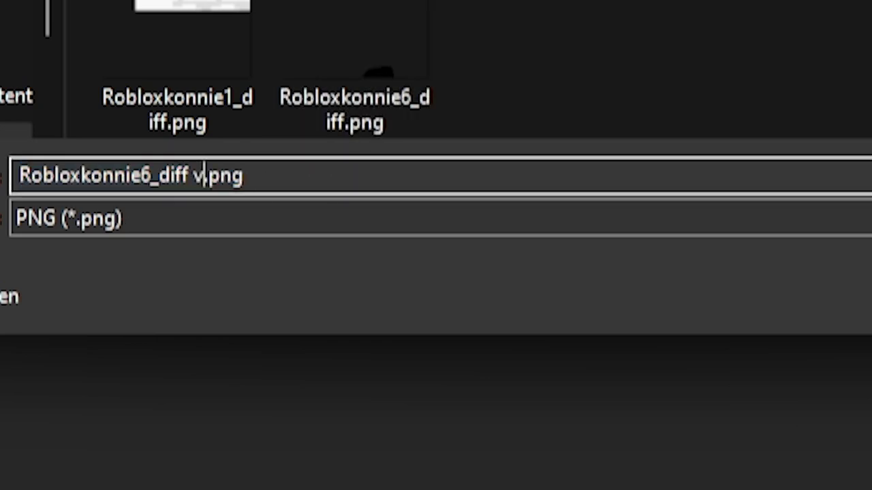
text(2)
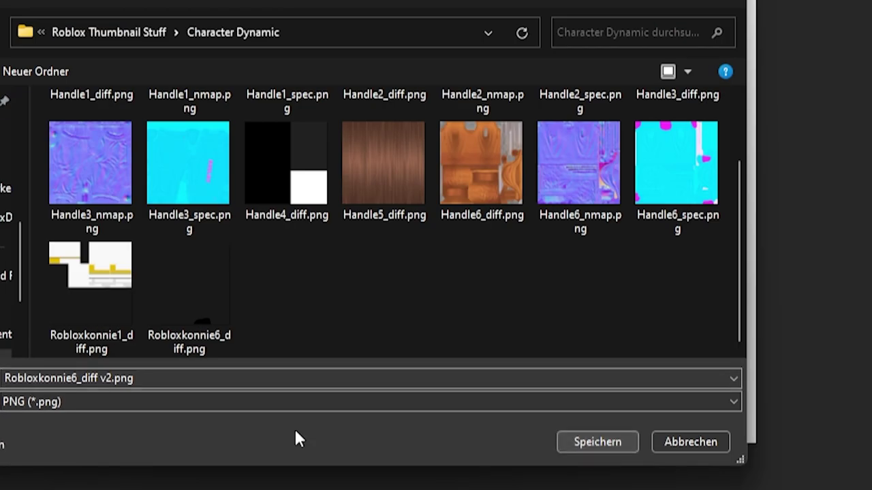
mouse_move(354, 68)
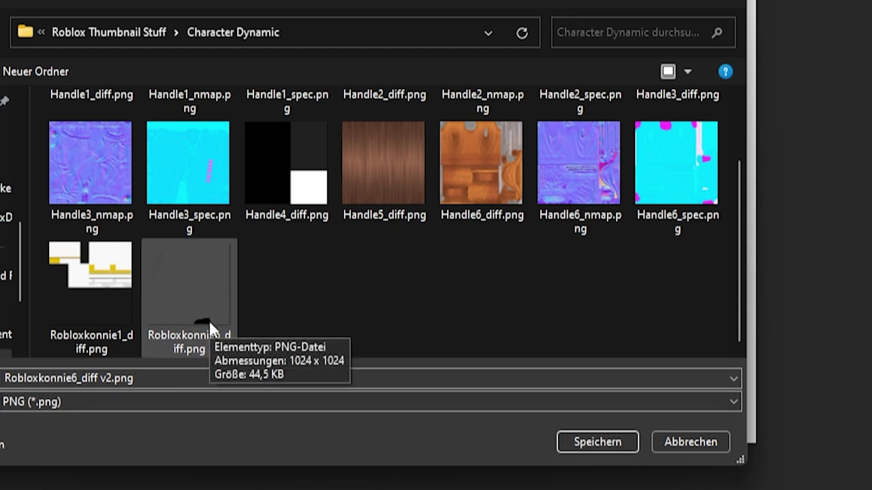
click(591, 441)
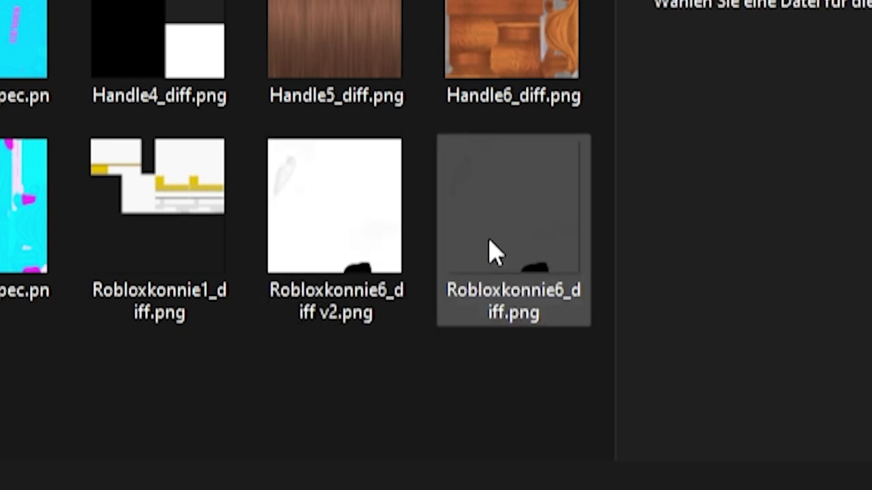
click(320, 244)
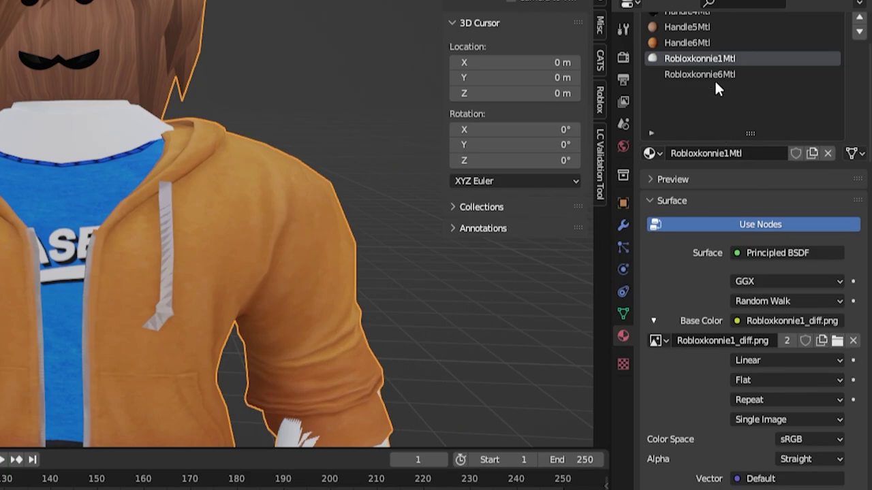
Load Robloxkonnie6_diff v2.png as Robloxkonnie6Mtl's Base Color image and check the head
click(711, 74)
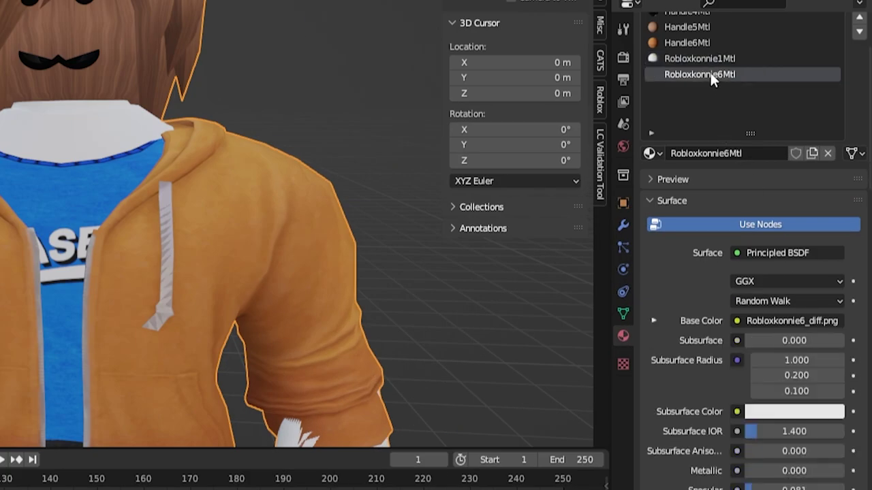
click(653, 320)
click(846, 341)
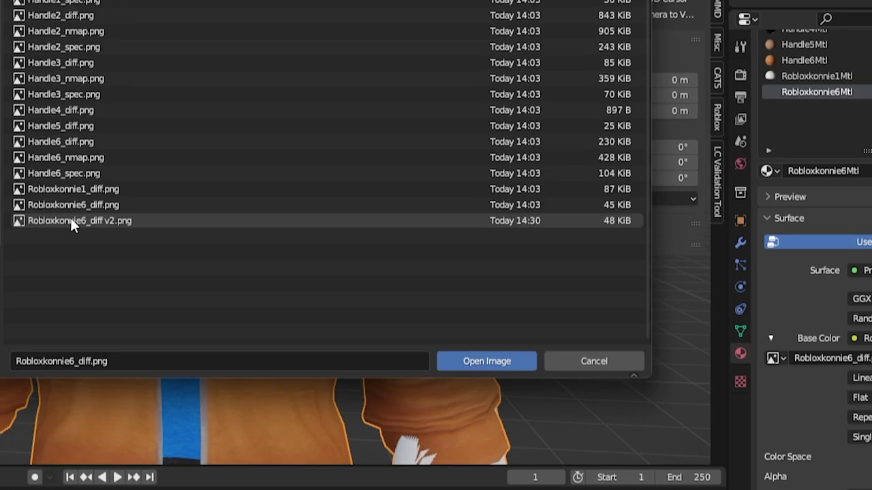
click(71, 221)
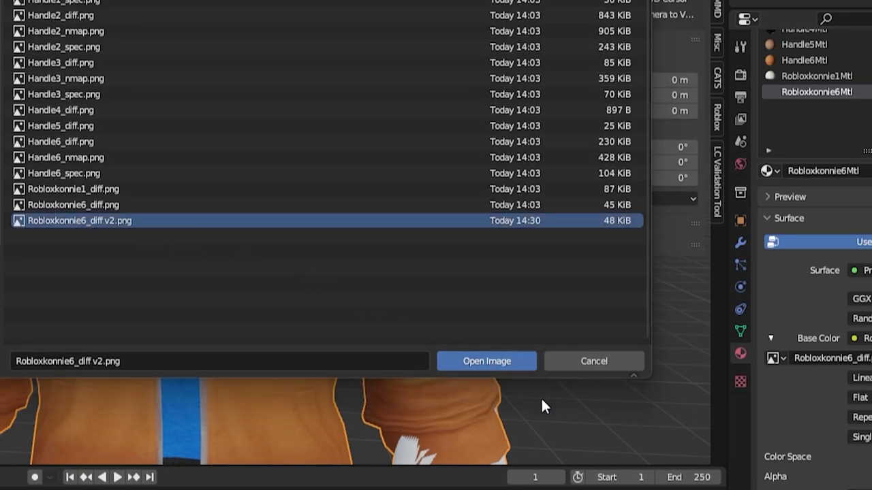
click(493, 367)
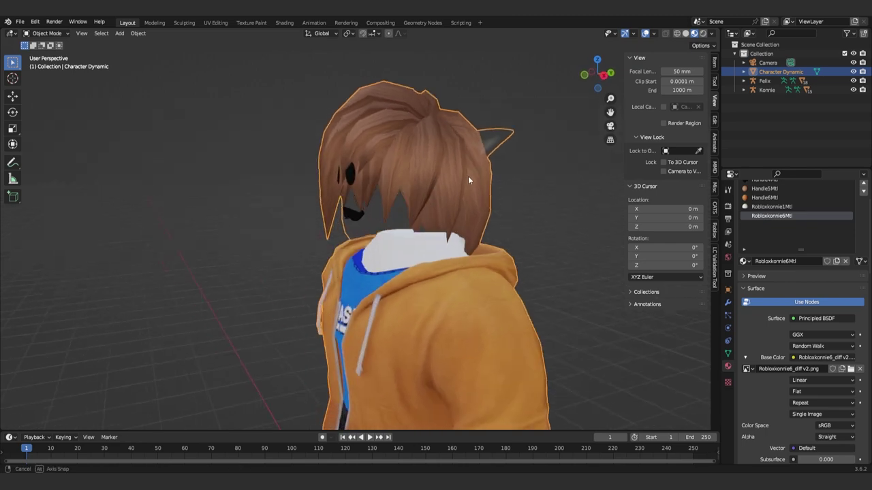
middle_drag(433, 281, 492, 140)
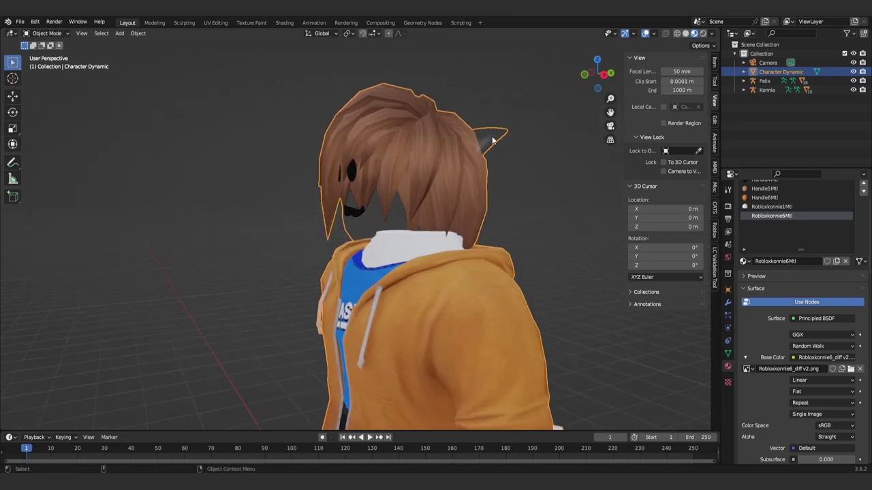
scroll(494, 134, up, 3)
middle_drag(443, 162, 472, 152)
scroll(471, 152, down, 3)
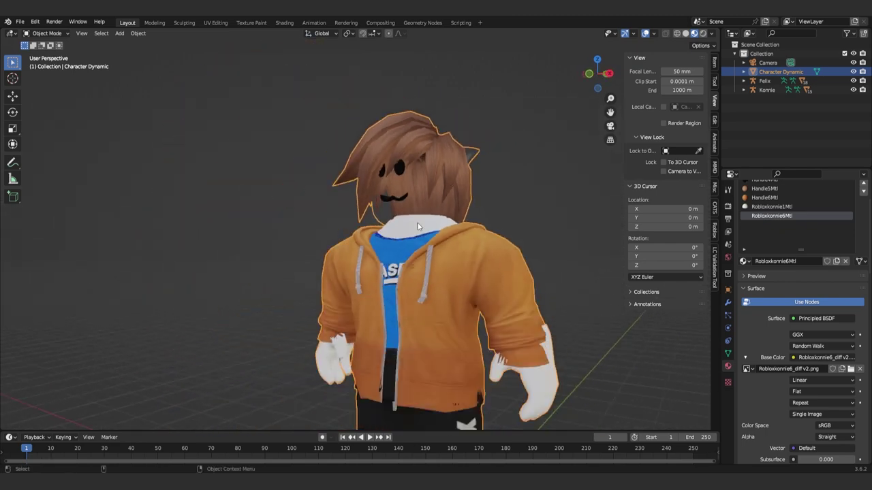
scroll(677, 406, down, 5)
scroll(677, 406, down, 7)
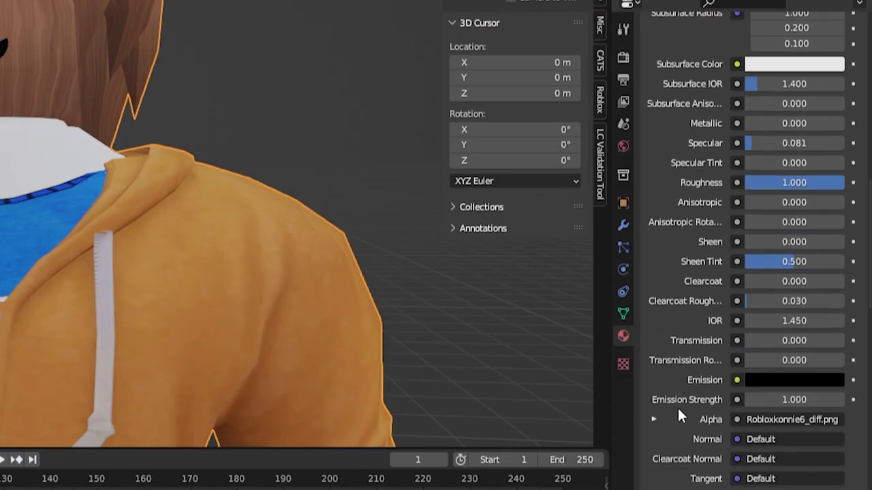
scroll(653, 368, down, 2)
Load the same Robloxkonnie6_diff v2.png image into the material's Alpha input
click(652, 356)
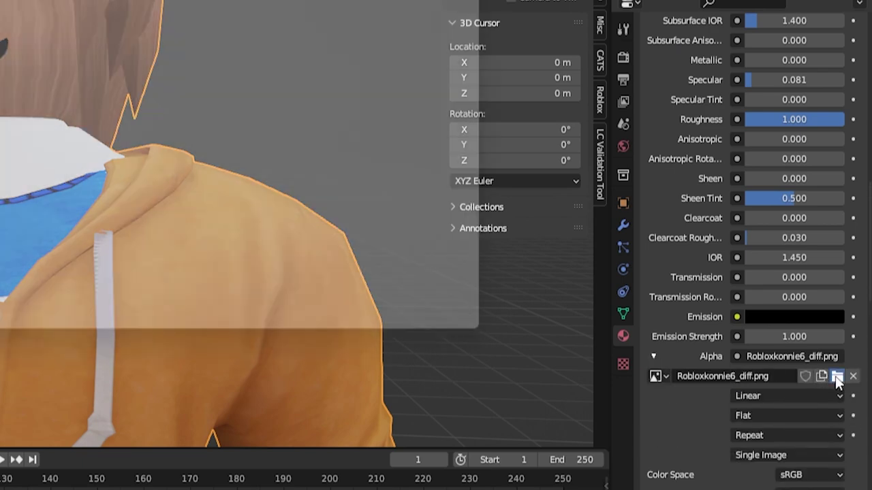
click(837, 376)
click(229, 287)
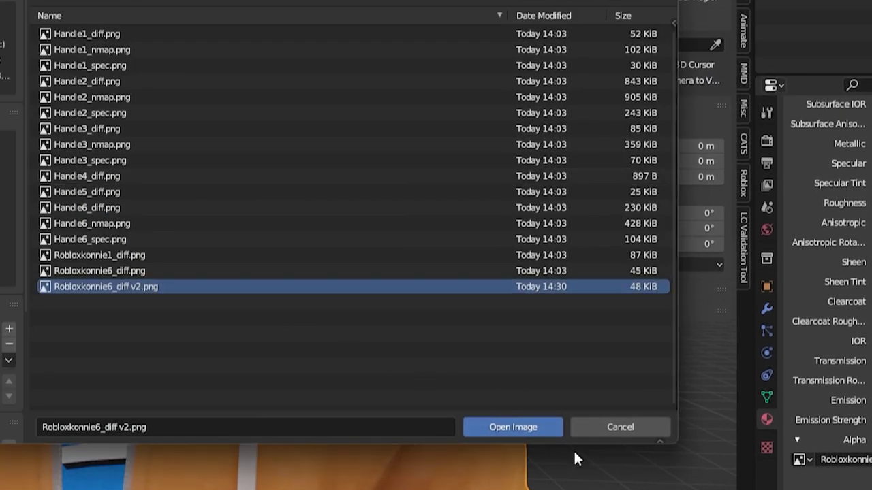
click(505, 427)
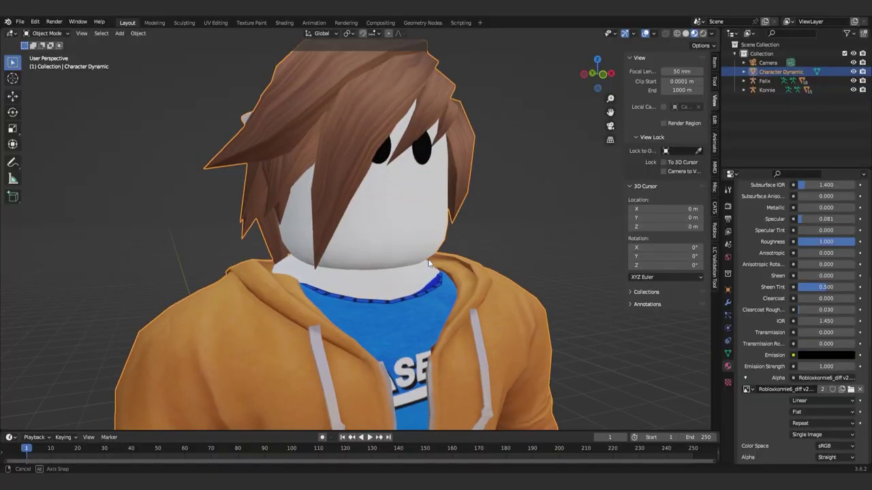
mouse_move(382, 259)
middle_down()
mouse_move(309, 259)
mouse_move(389, 241)
mouse_move(361, 221)
mouse_move(490, 269)
middle_up()
Move the avatar -2.057 m along the X axis and zoom to frame both characters
scroll(359, 239, up, 4)
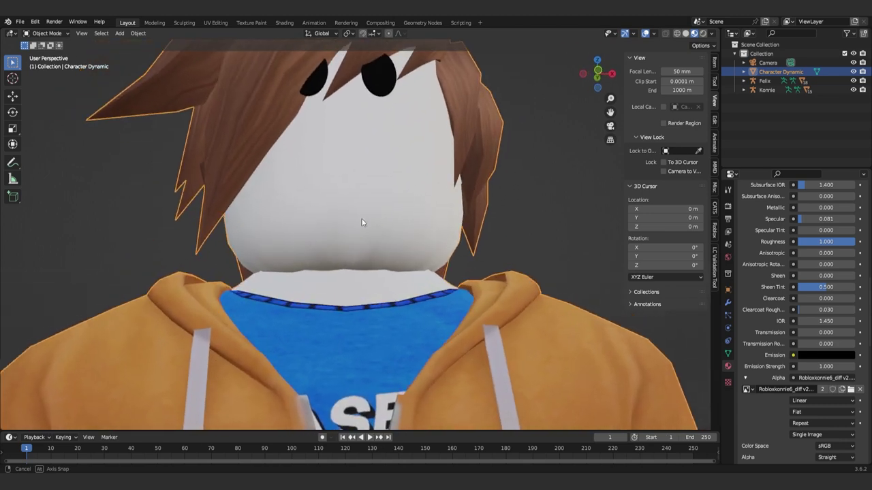
scroll(454, 290, down, 2)
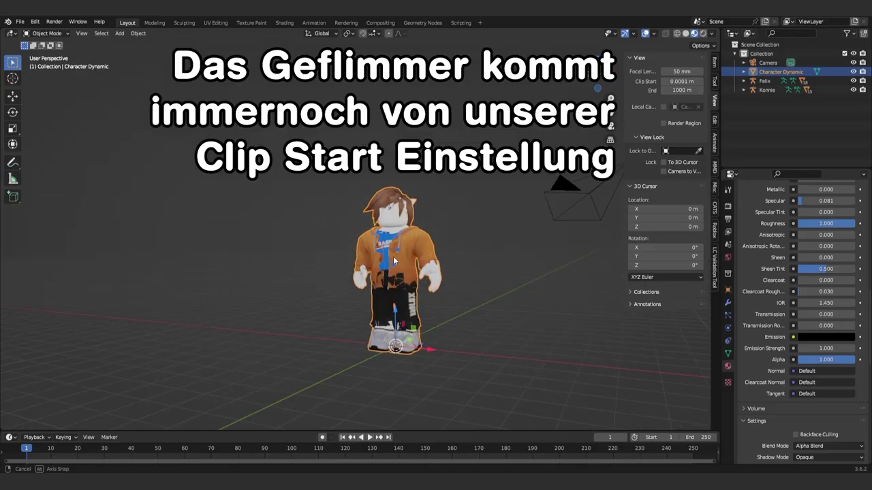
middle_drag(393, 261, 410, 284)
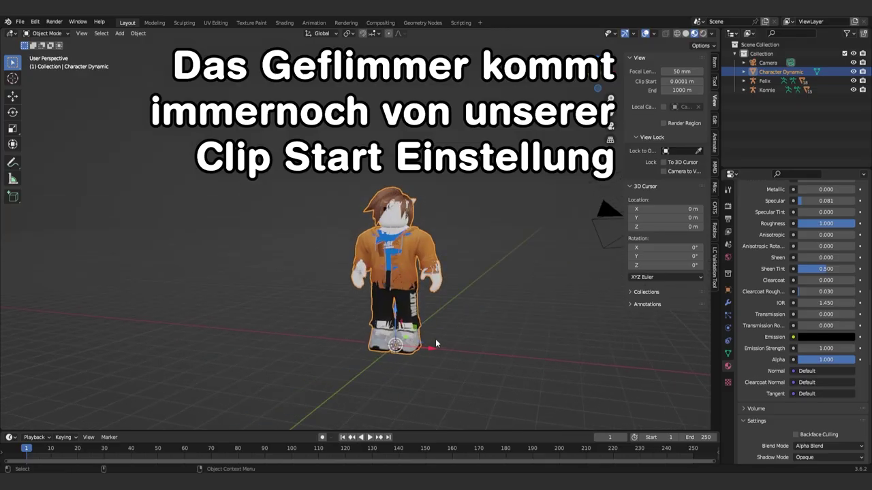
key(g)
key(x)
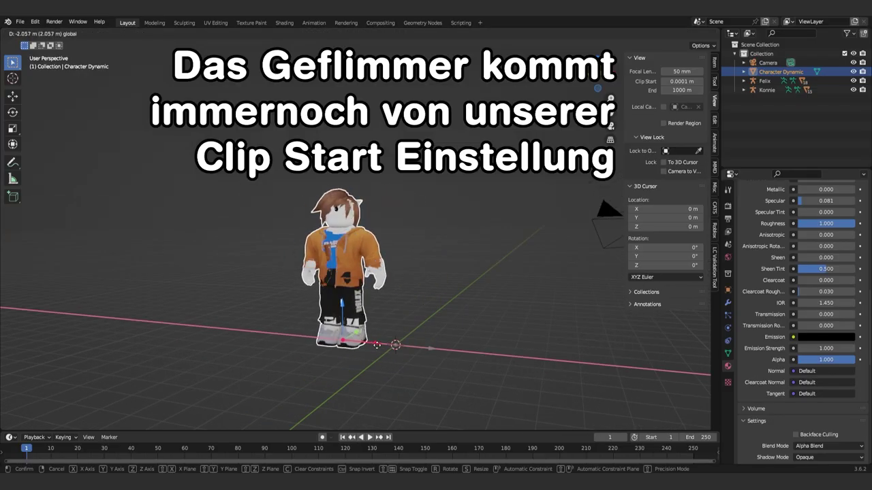
click(385, 348)
scroll(390, 358, up, 5)
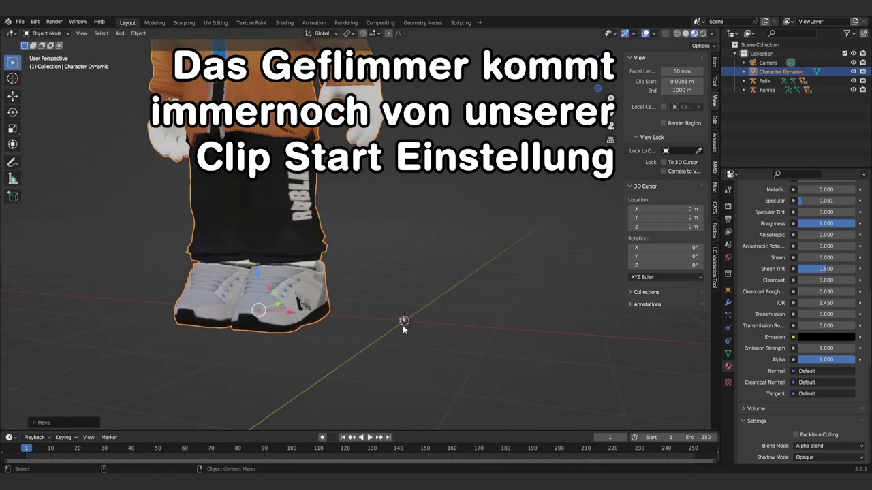
scroll(402, 325, up, 2)
scroll(402, 325, down, 6)
scroll(404, 216, up, 2)
scroll(403, 215, up, 2)
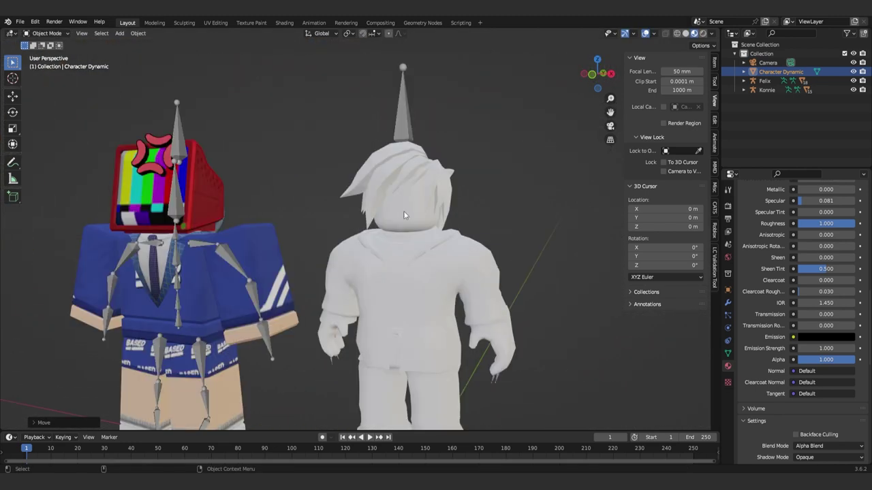
click(404, 215)
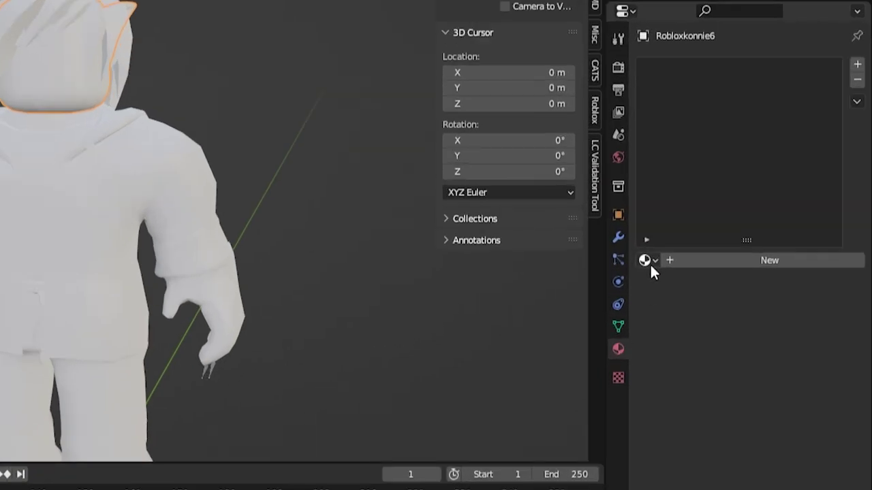
Assign Robloxkonnie6Mtl, Handle5Mtl, Handle6Mtl and Robloxkonnie1Mtl to the avatar's pieces, including hair and hand
click(647, 260)
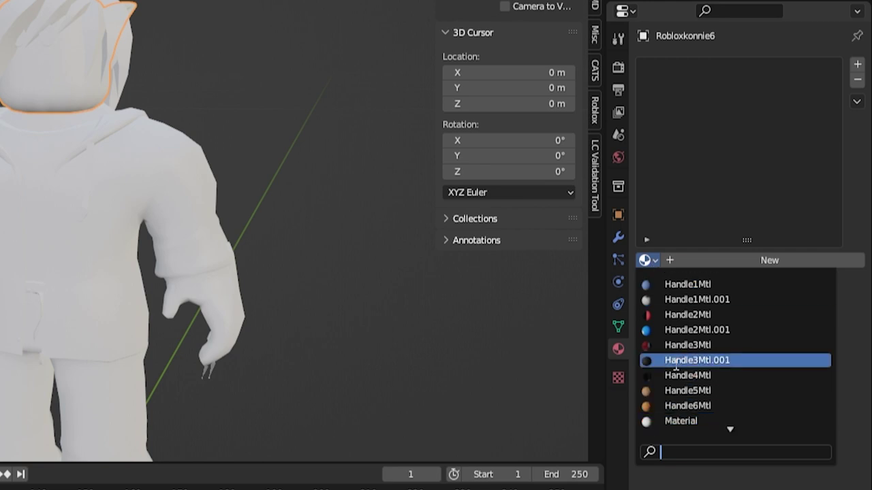
scroll(677, 365, down, 5)
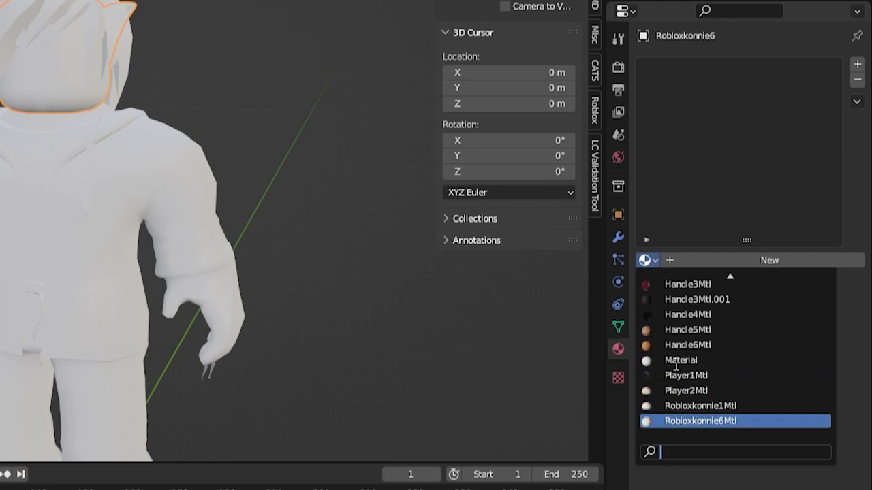
click(693, 421)
click(647, 260)
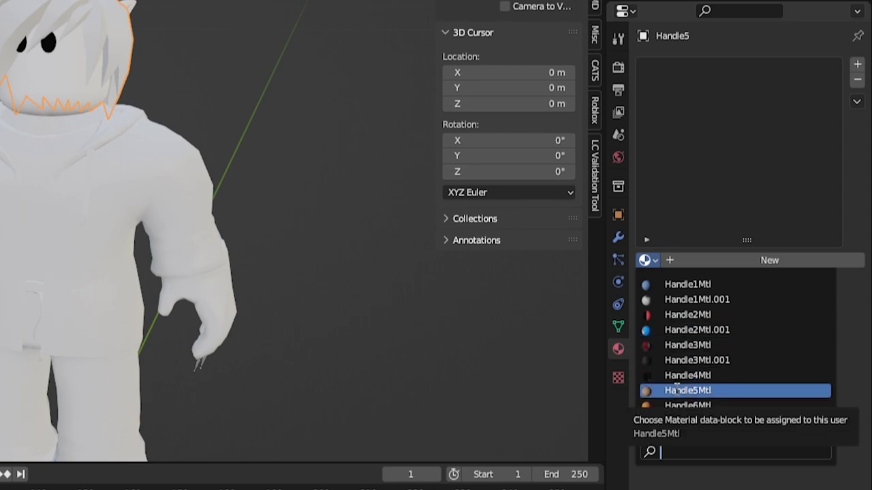
click(674, 390)
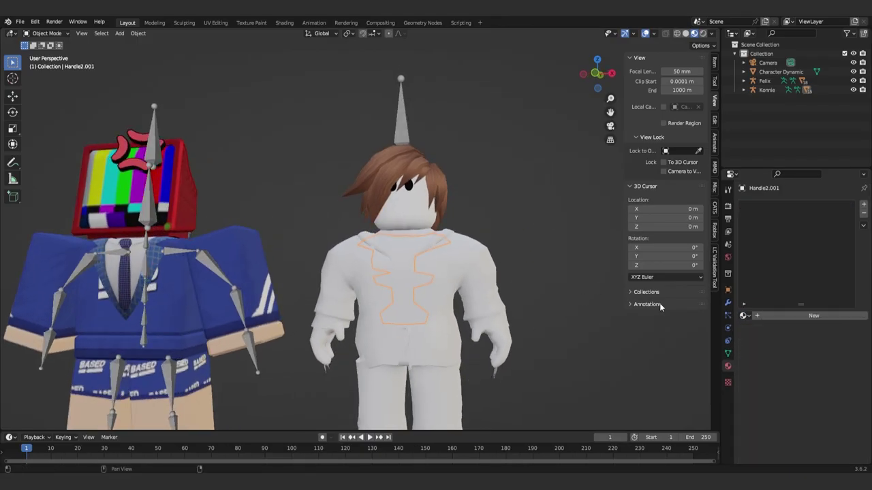
click(744, 315)
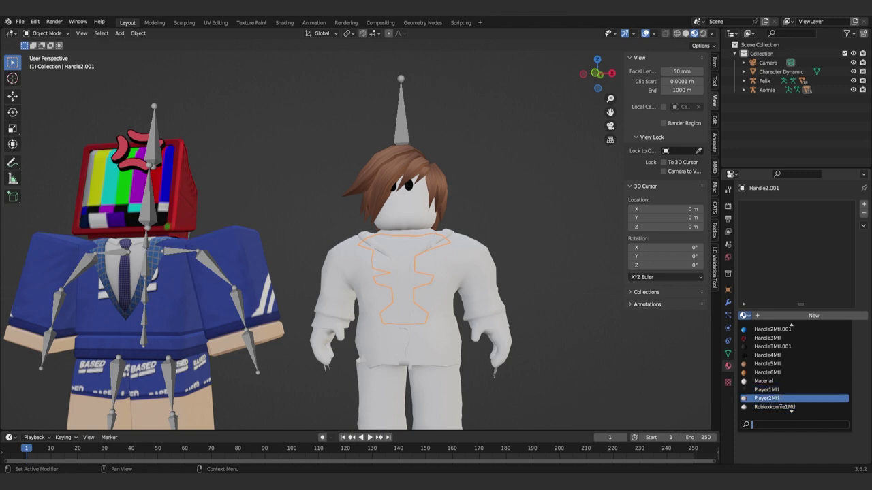
click(744, 316)
click(776, 398)
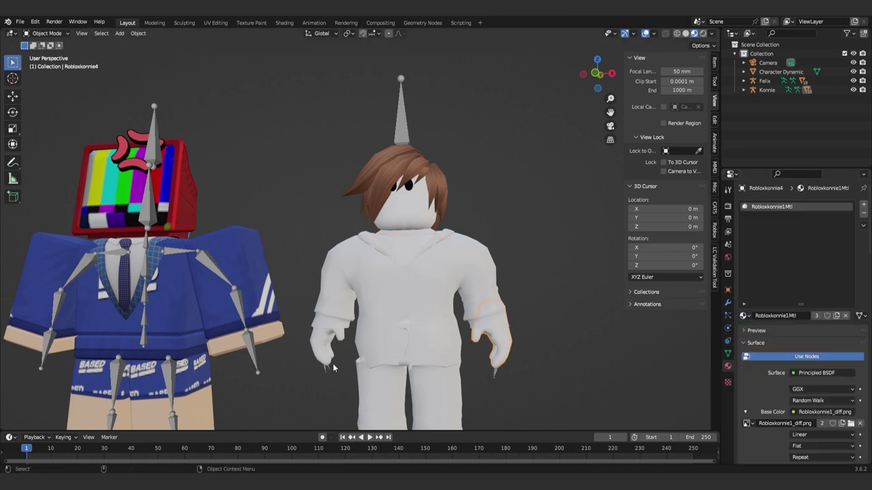
click(744, 315)
scroll(776, 401, down, 3)
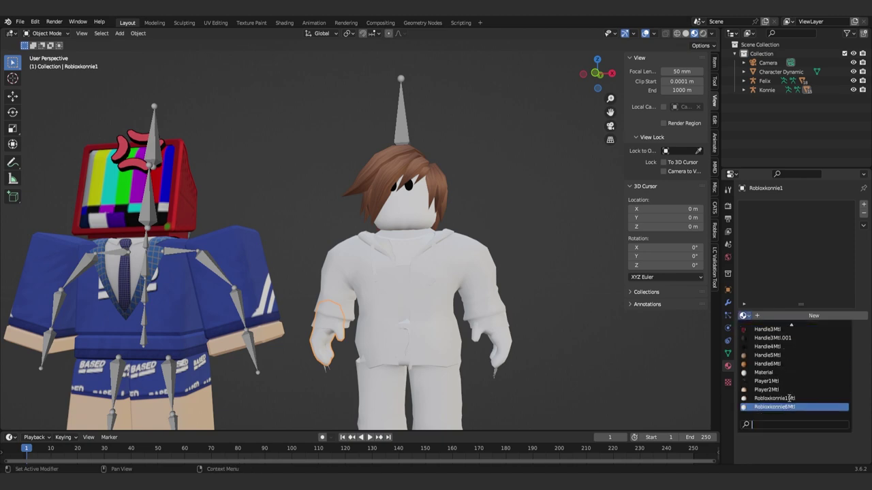
click(776, 405)
scroll(385, 331, up, 3)
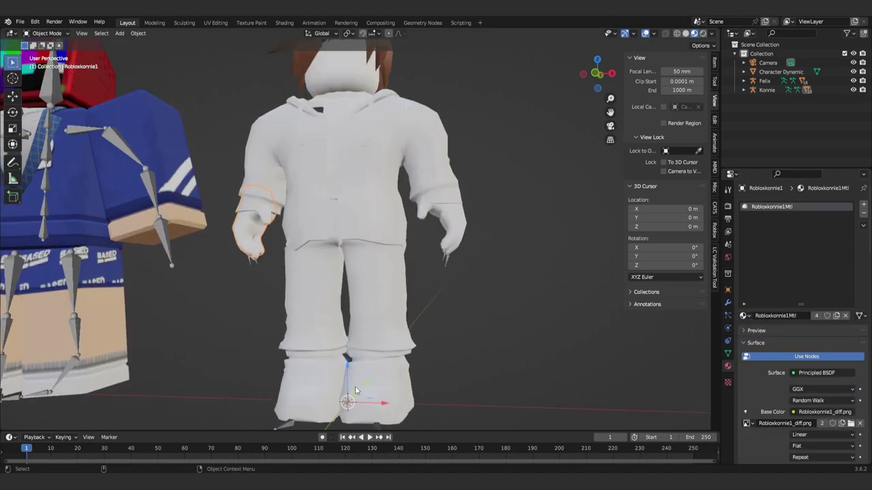
Give the left shoe Handle1Mtl.001 and the shirt Handle2Mtl.001
click(384, 359)
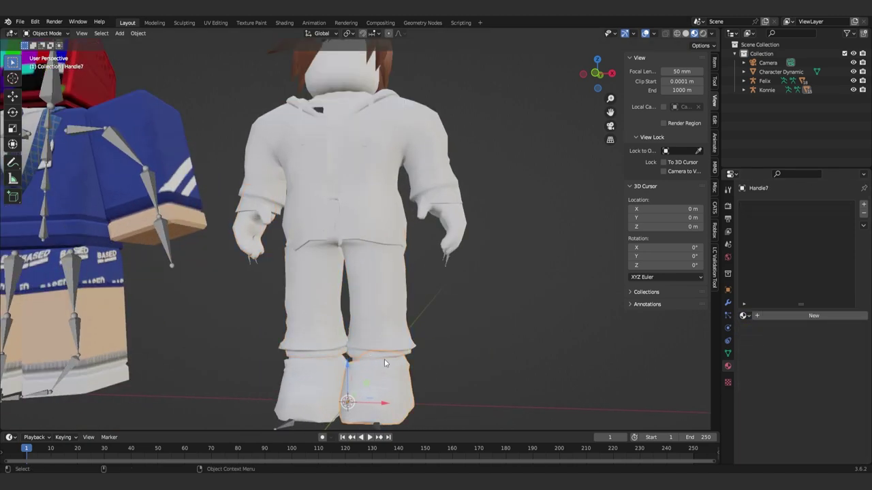
middle_drag(384, 359, 290, 352)
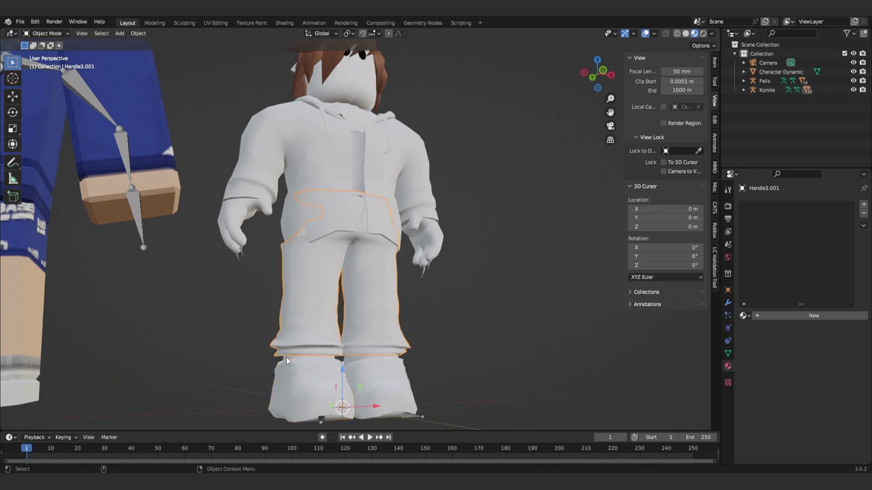
click(287, 359)
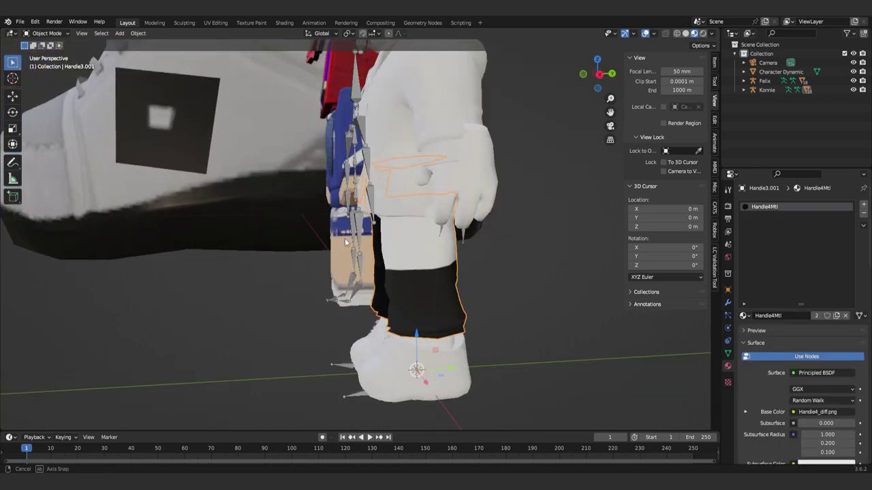
click(363, 163)
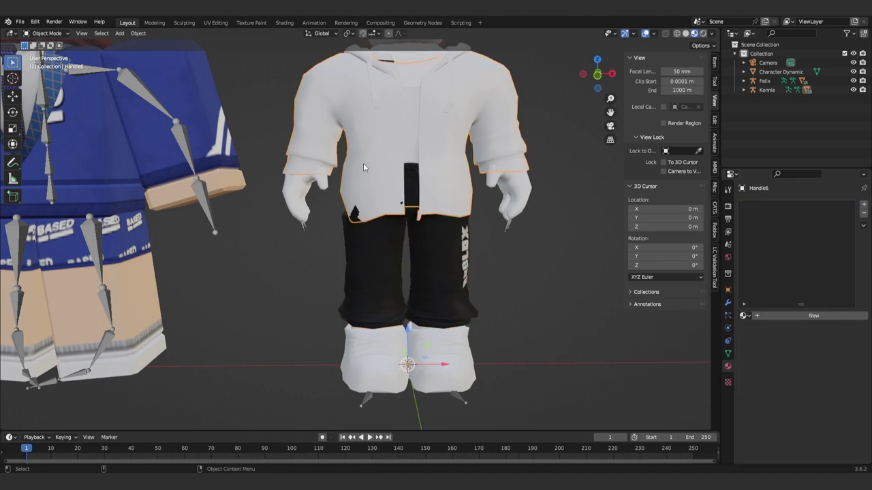
click(744, 316)
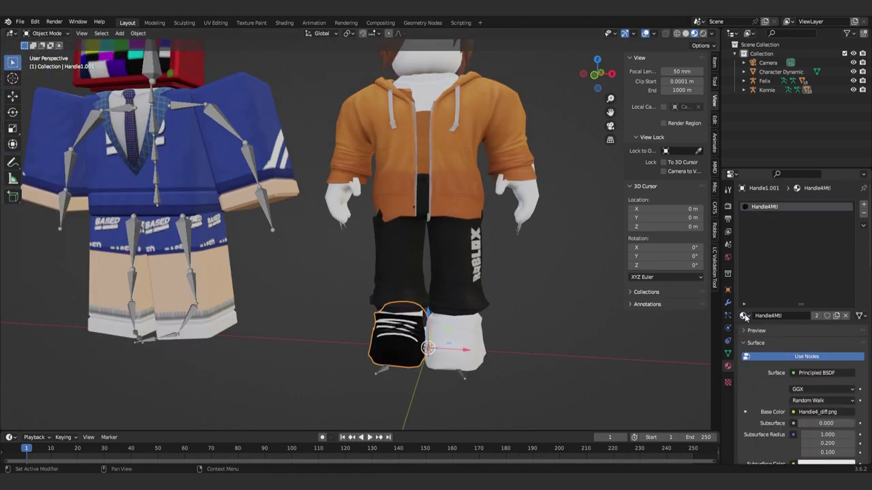
click(744, 315)
click(773, 338)
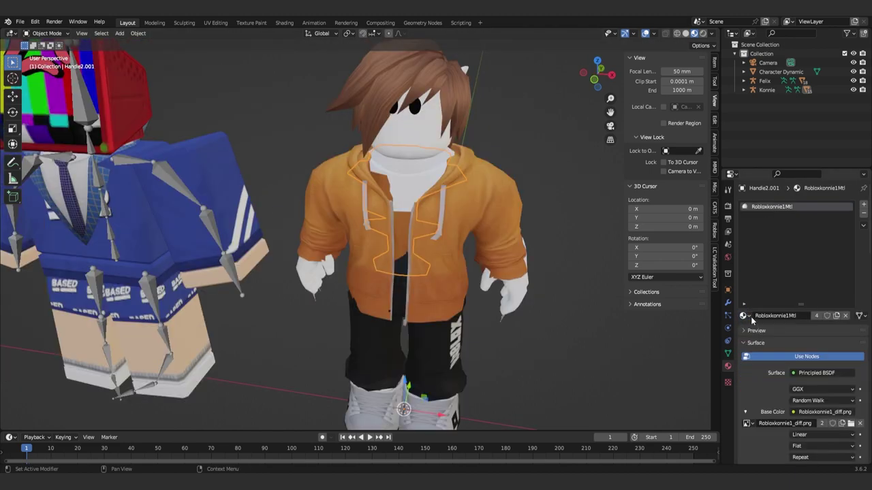
click(744, 315)
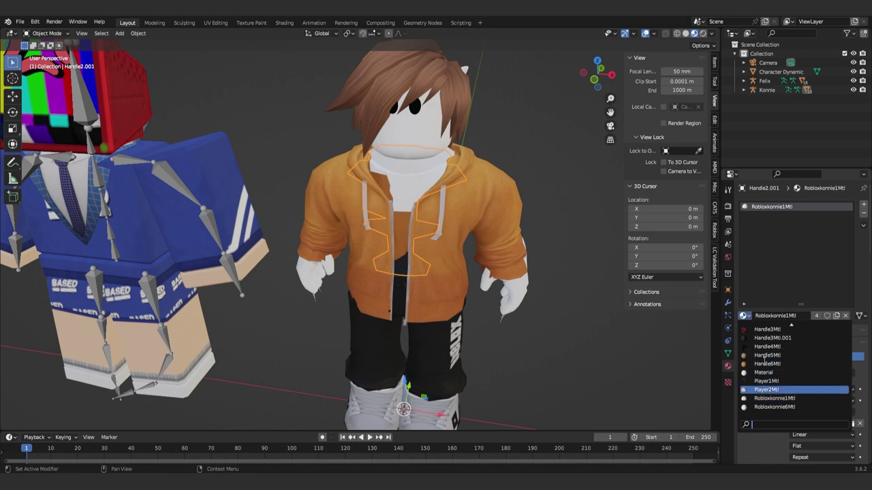
scroll(764, 359, up, 2)
scroll(764, 359, up, 2)
click(768, 360)
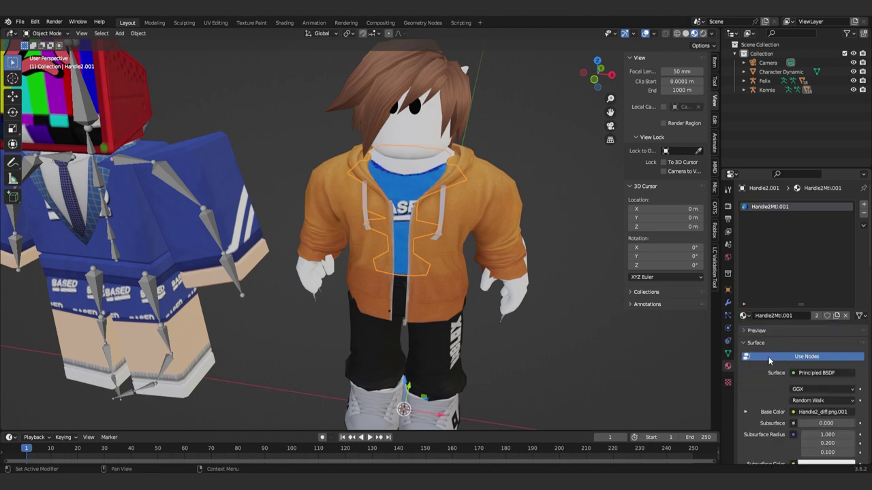
Orbit to a front view of both characters and select the avatar's head
mouse_move(409, 205)
middle_down()
mouse_move(469, 177)
mouse_move(380, 163)
mouse_move(391, 141)
mouse_move(428, 148)
middle_up()
scroll(468, 177, down, 2)
scroll(452, 151, up, 3)
click(427, 147)
scroll(352, 184, up, 2)
scroll(352, 185, up, 2)
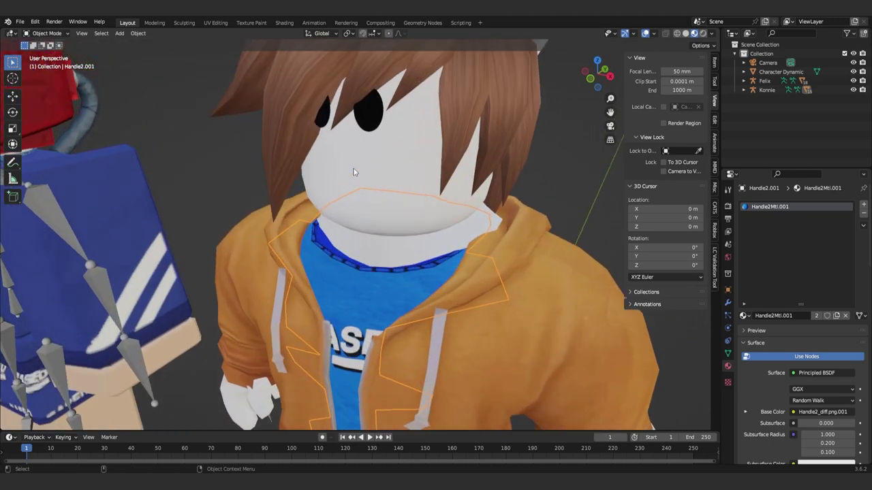
scroll(367, 136, up, 2)
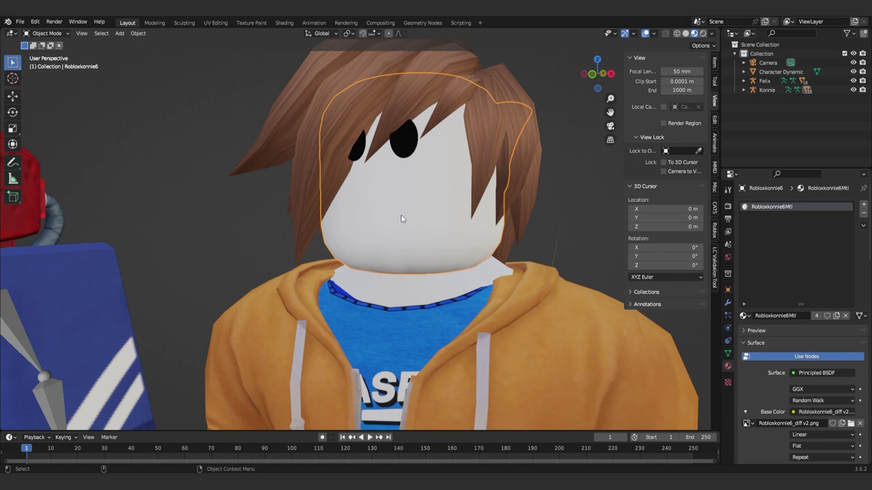
Hide the head and assign the Handle4Mtl material to the mouth piece
key(h)
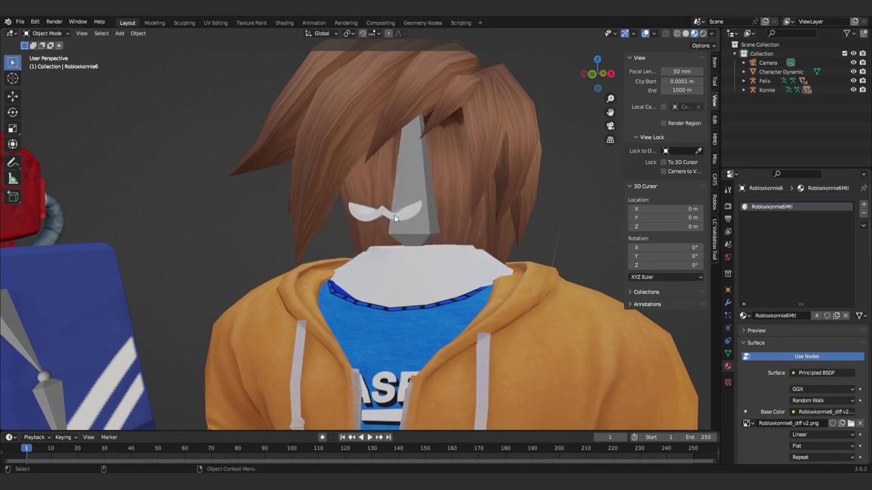
click(750, 318)
click(770, 330)
mouse_move(414, 249)
middle_down()
mouse_move(379, 240)
mouse_move(392, 203)
middle_up()
scroll(392, 203, up, 3)
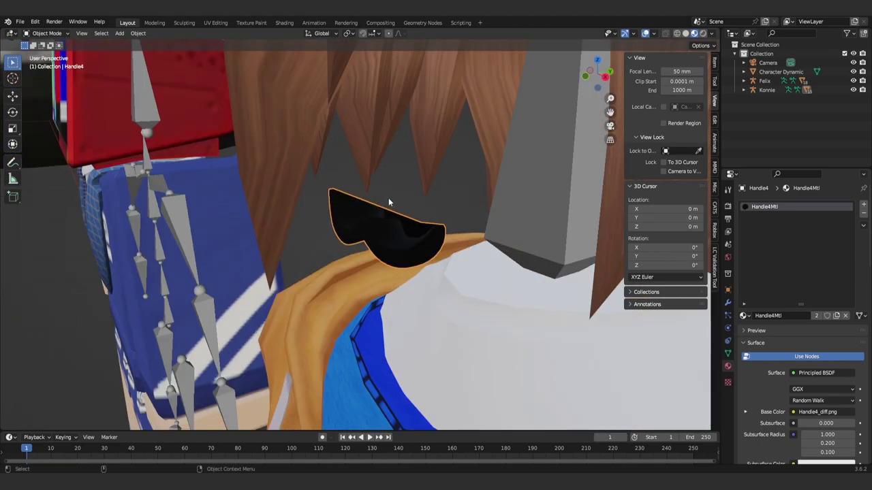
scroll(388, 197, down, 5)
scroll(388, 197, down, 4)
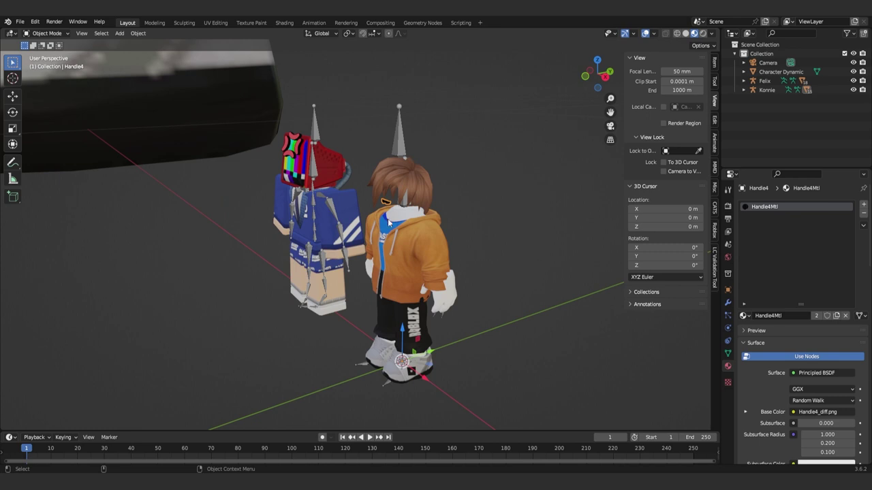
scroll(388, 221, up, 2)
scroll(385, 191, up, 3)
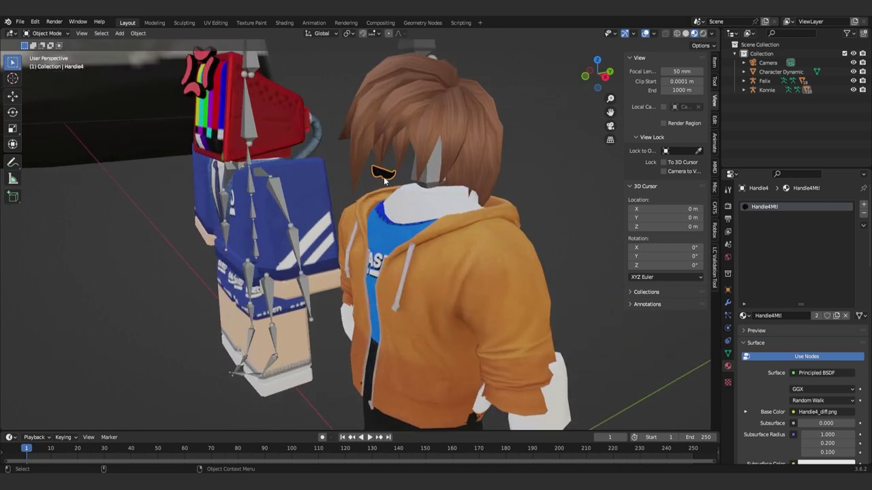
Set the mouth piece's origin to its geometry and move it forward onto the face
click(140, 35)
mouse_move(154, 53)
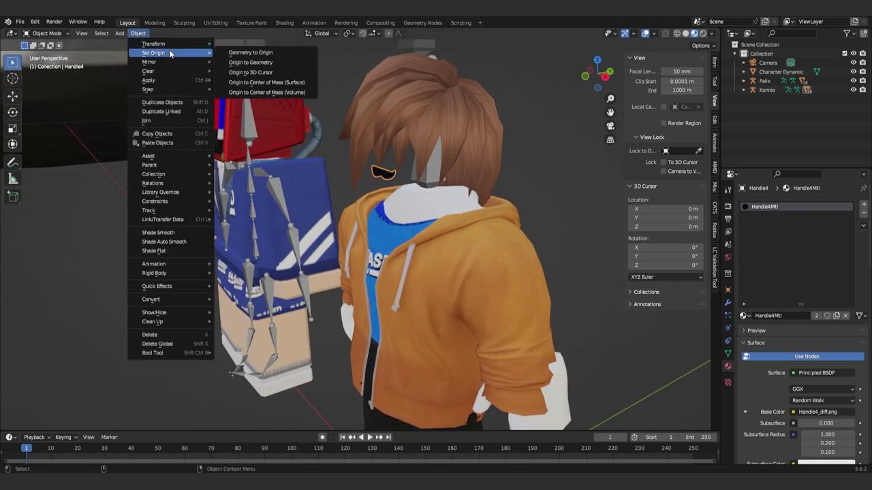
click(251, 62)
scroll(347, 125, up, 3)
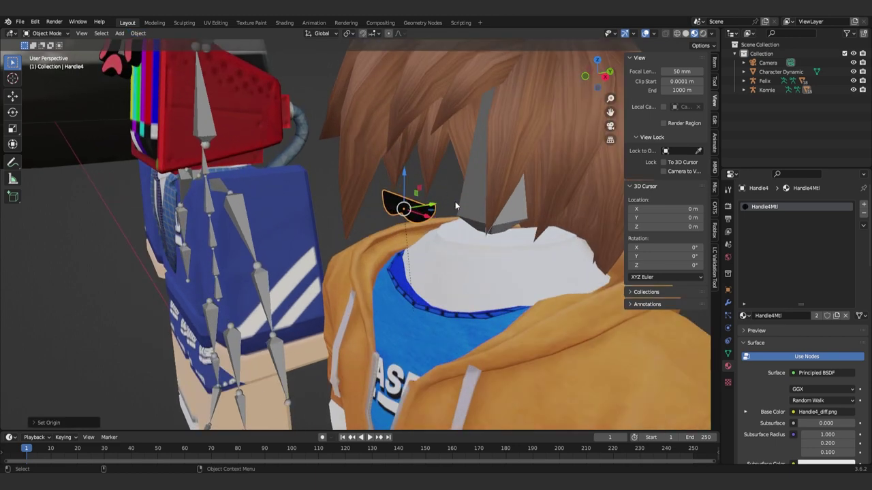
drag(432, 206, 422, 205)
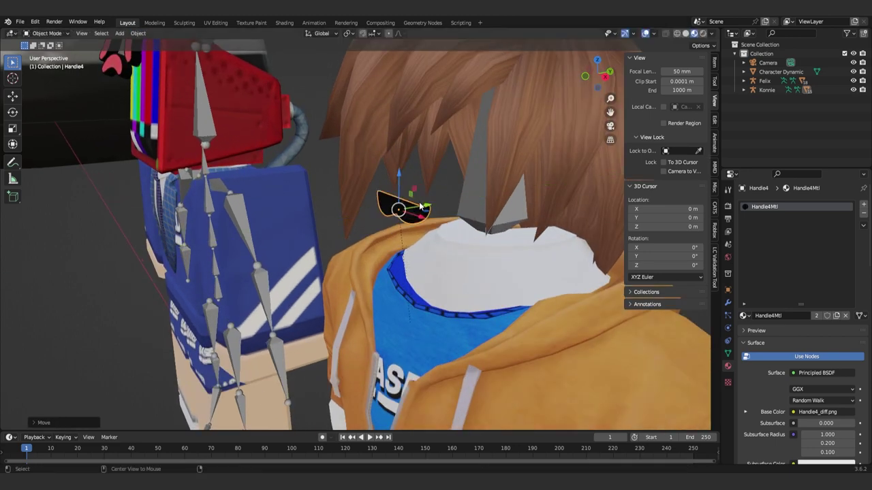
Unhide the head, check the smile from the front, and select the avatar's left hand
key(alt+h)
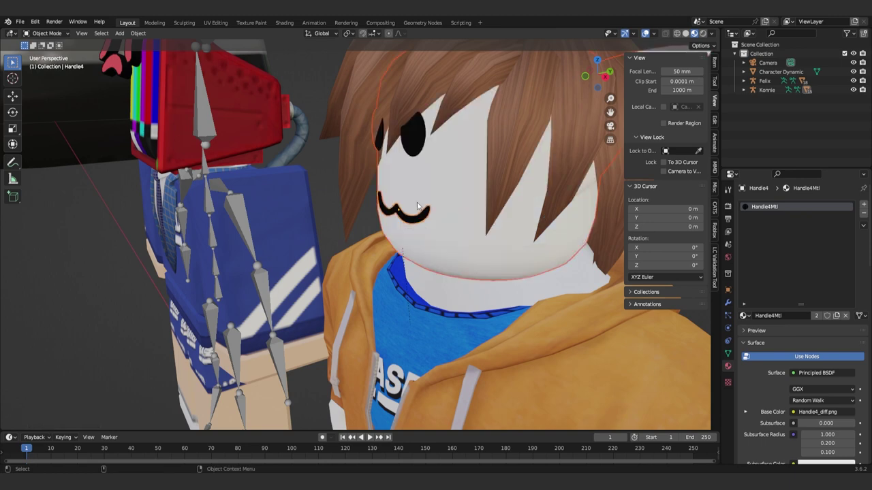
mouse_move(418, 206)
middle_down()
mouse_move(491, 183)
mouse_move(494, 225)
mouse_move(240, 200)
mouse_move(309, 182)
mouse_move(390, 177)
middle_up()
scroll(220, 201, down, 4)
mouse_move(405, 248)
middle_down()
mouse_move(391, 266)
mouse_move(391, 204)
middle_up()
click(271, 273)
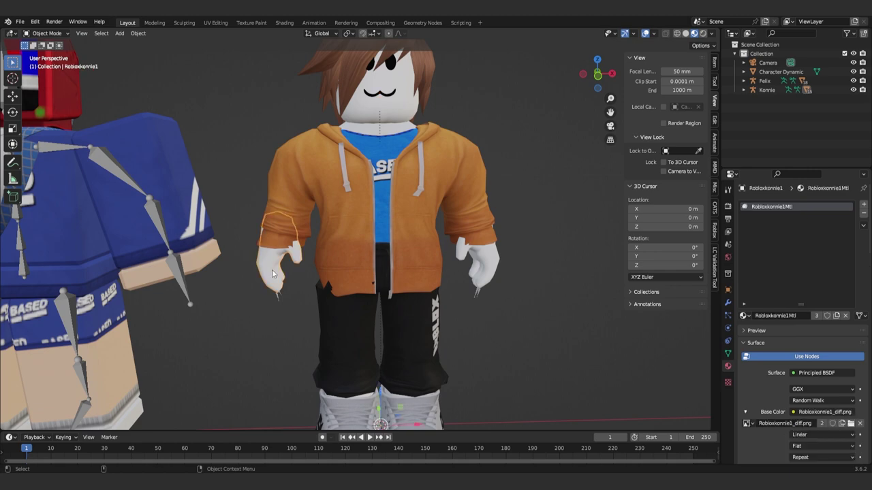
Set both avatar hands' origins to geometry and nudge them slightly along Z
shift+click(472, 267)
middle_drag(477, 265, 463, 257)
scroll(462, 257, down, 2)
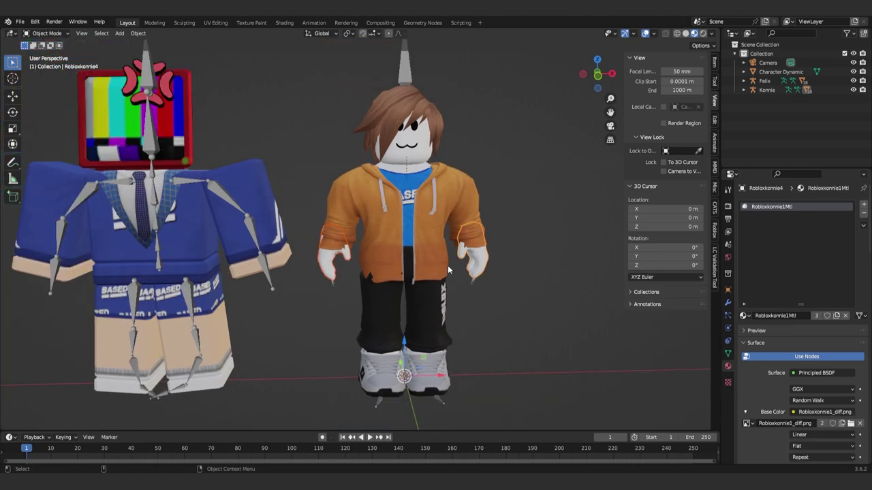
scroll(283, 139, up, 4)
click(138, 32)
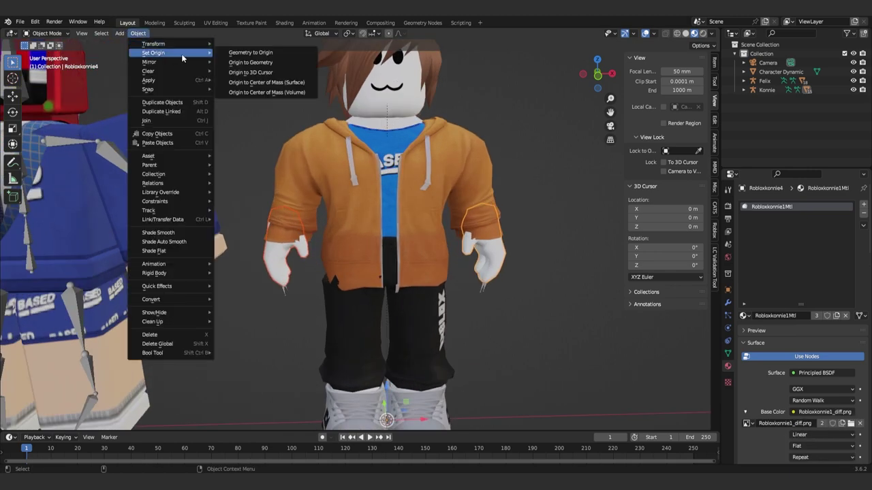
click(253, 62)
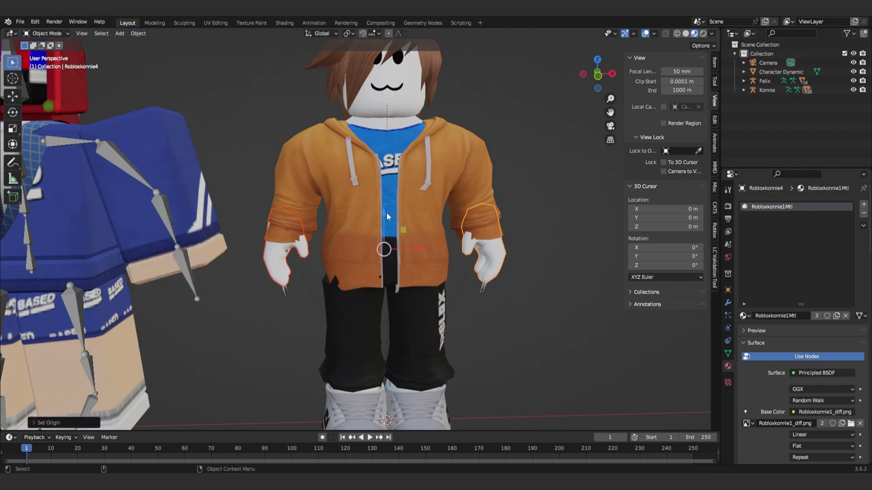
key(g)
key(z)
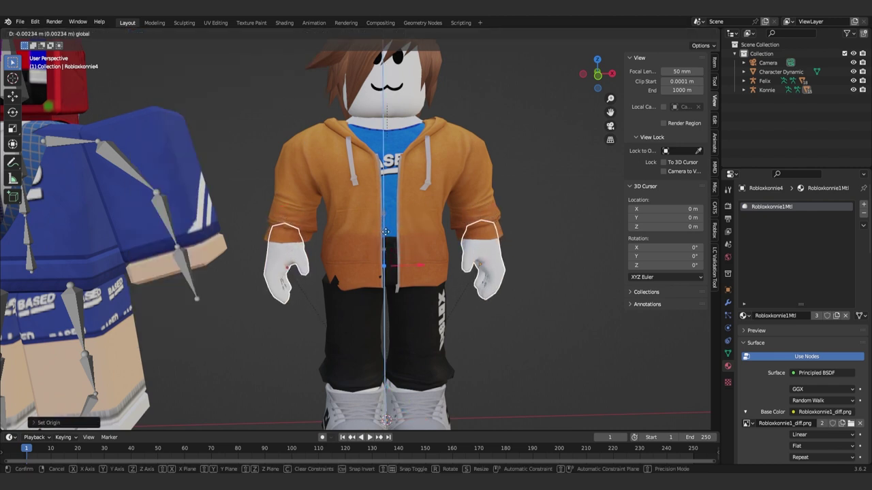
click(428, 227)
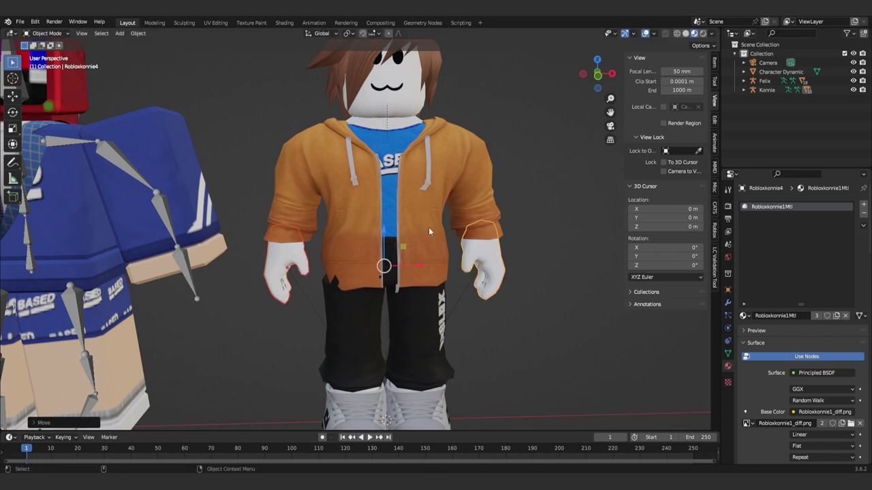
Deselect the hands and select the avatar's Konnie armature in a front view
scroll(523, 181, down, 3)
shift+middle_drag(523, 177, 471, 197)
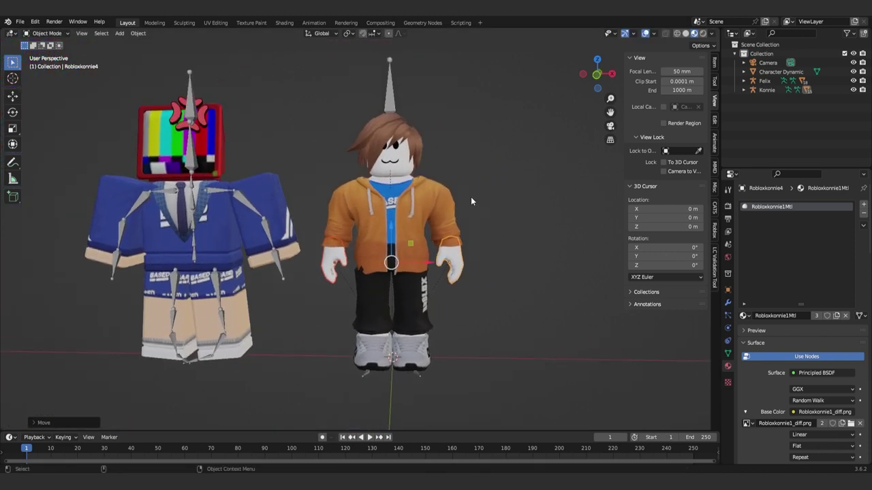
click(470, 196)
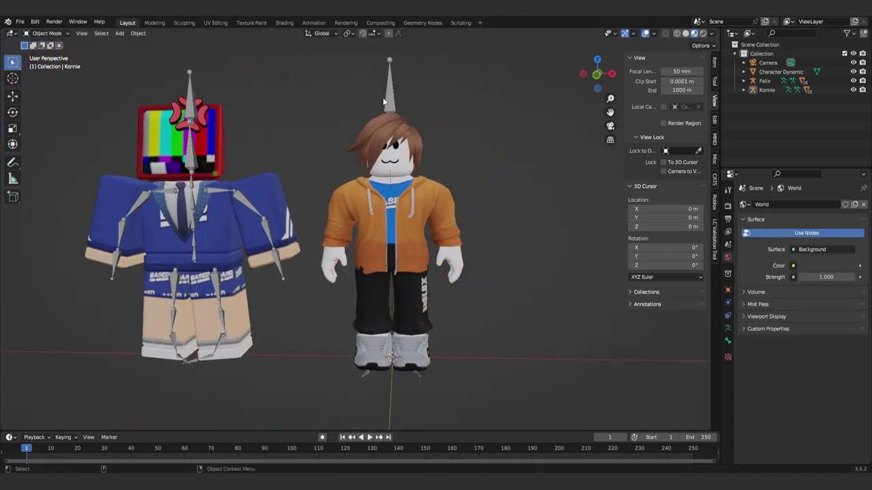
click(380, 300)
mouse_move(380, 300)
middle_down()
mouse_move(392, 296)
mouse_move(308, 223)
mouse_move(391, 232)
middle_up()
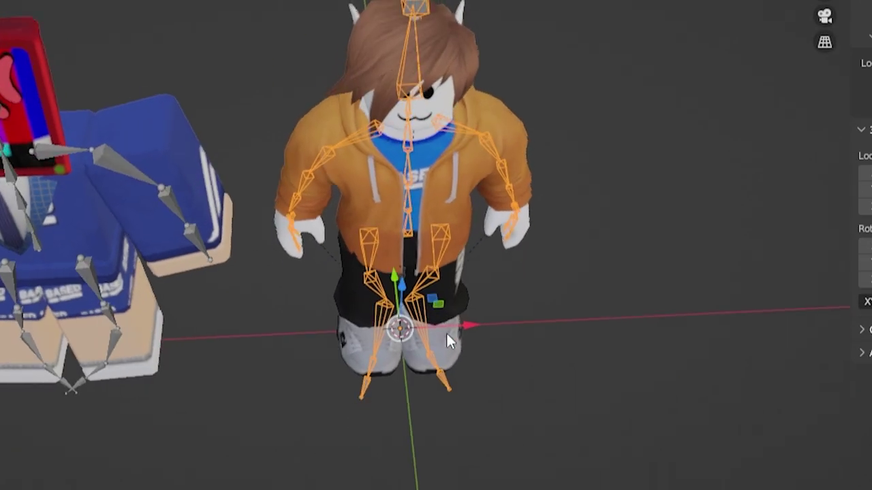
middle_drag(447, 335, 418, 270)
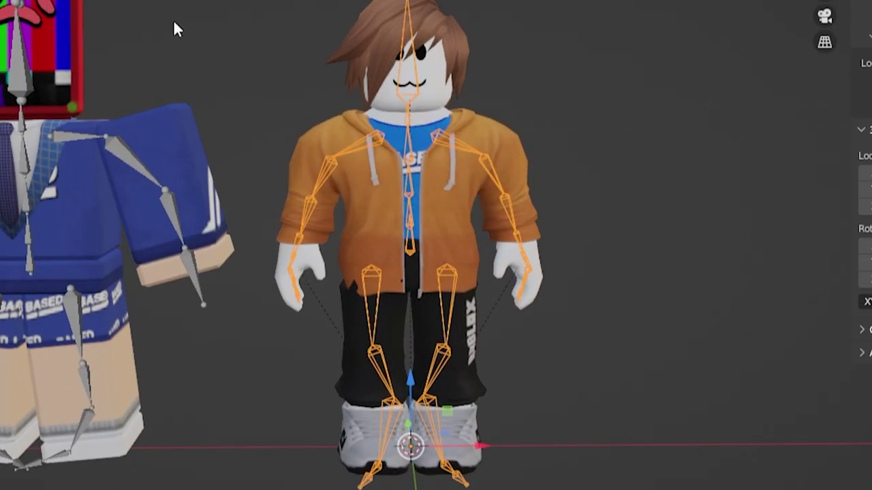
click(151, 24)
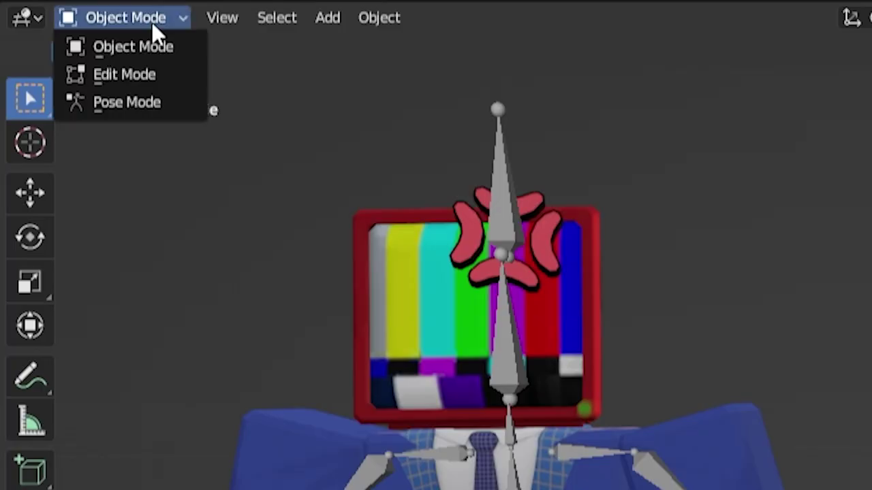
In Pose Mode, undo the left shoulder rotation and cancel the right arm rotation
click(130, 102)
click(412, 190)
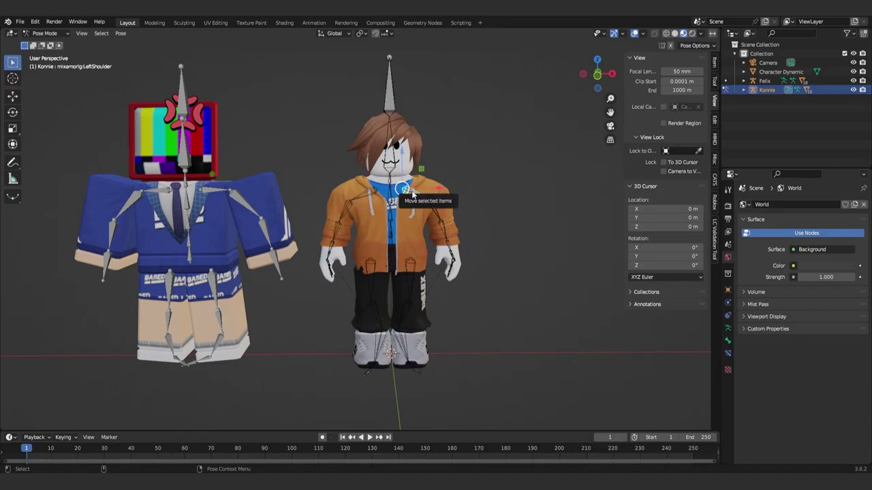
key(r)
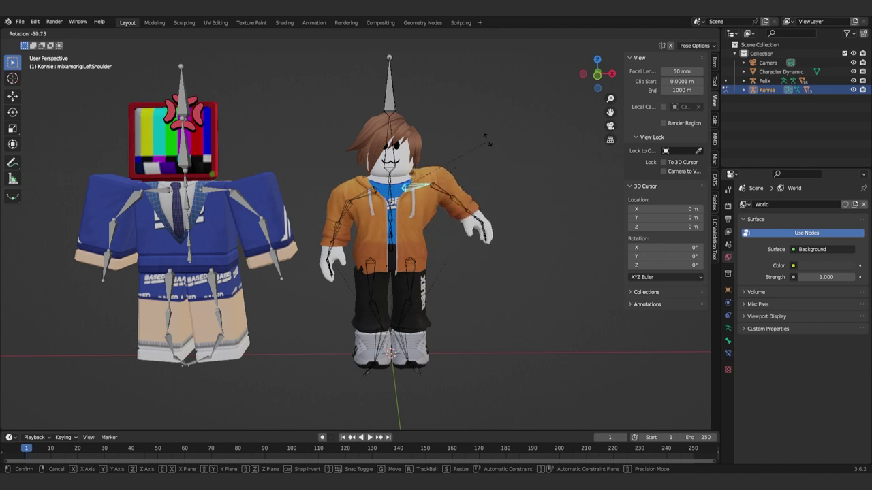
click(490, 165)
key(ctrl+z)
click(371, 191)
key(r)
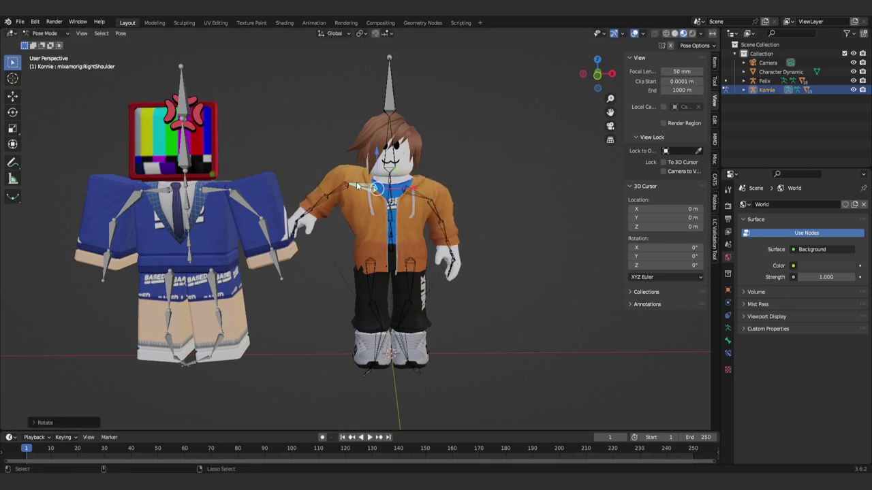
right_click(357, 182)
Cancel trial rotations of the head and left leg, then return to Object Mode
click(394, 158)
key(r)
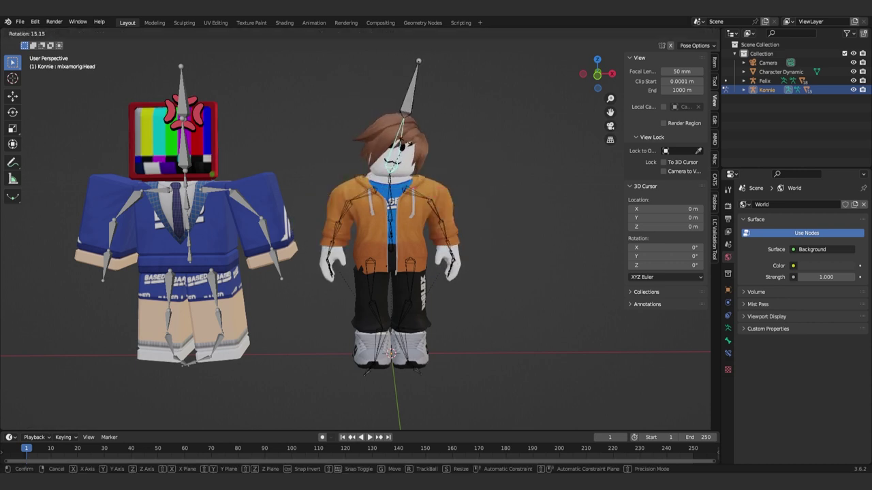
right_click(397, 150)
click(409, 279)
key(r)
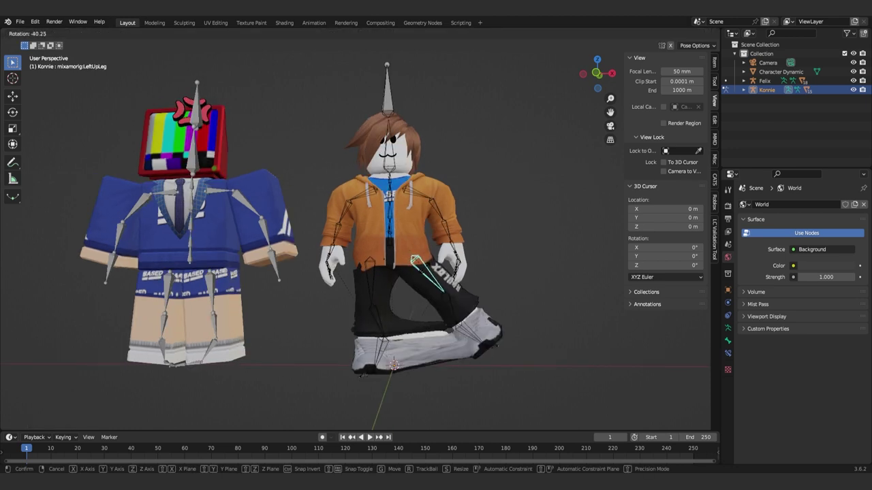
right_click(422, 254)
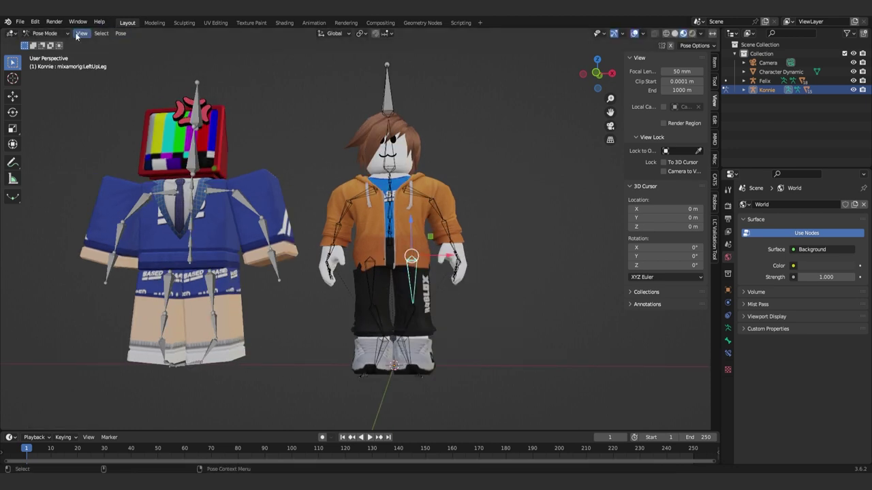
click(44, 32)
click(40, 42)
mouse_move(332, 204)
middle_down()
mouse_move(340, 225)
mouse_move(245, 218)
middle_up()
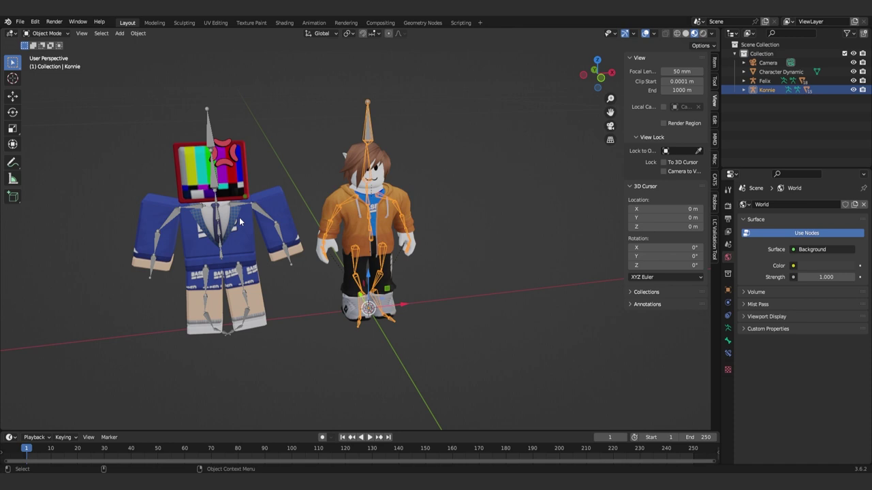
Delete the Character Dynamic object and hide the sidebar
middle_drag(239, 217, 422, 288)
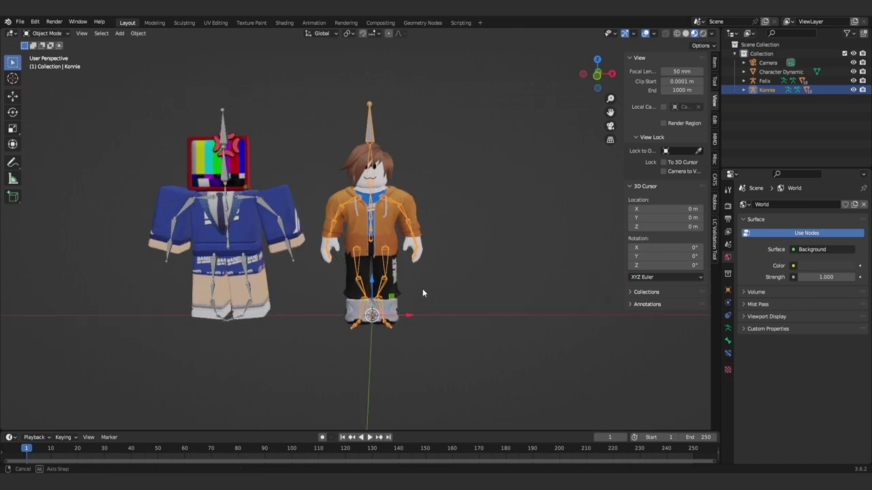
click(352, 234)
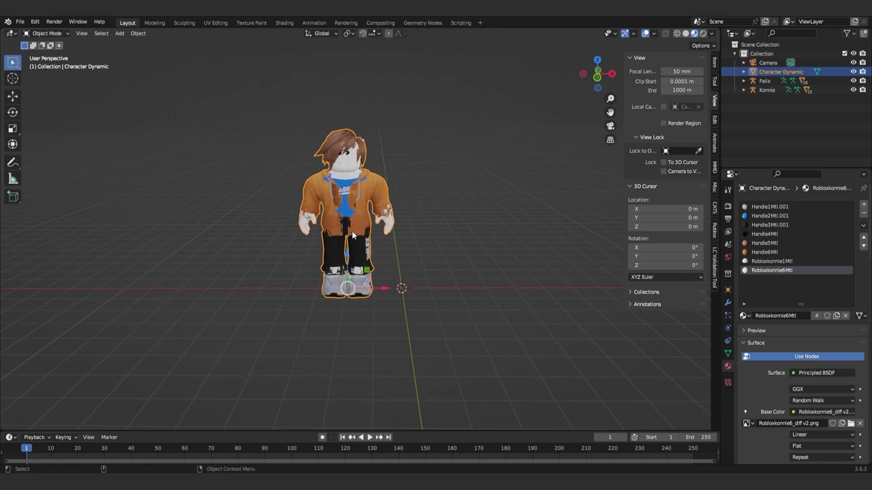
key(Delete)
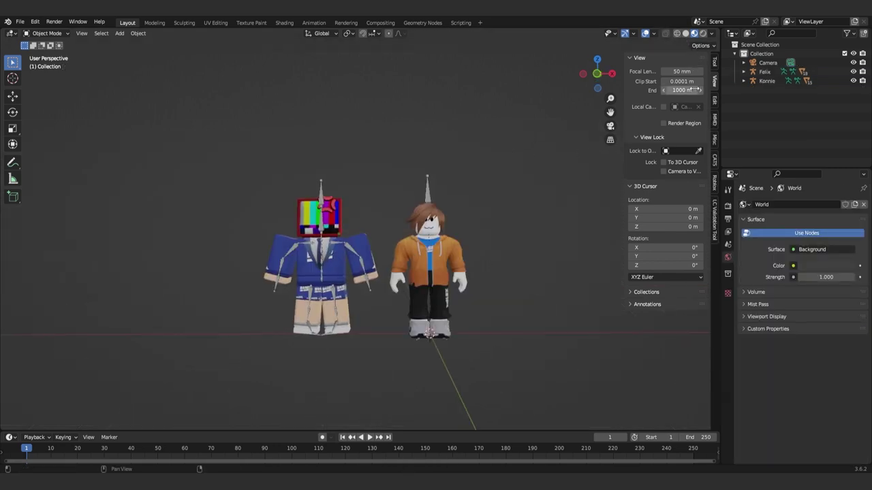
key(n)
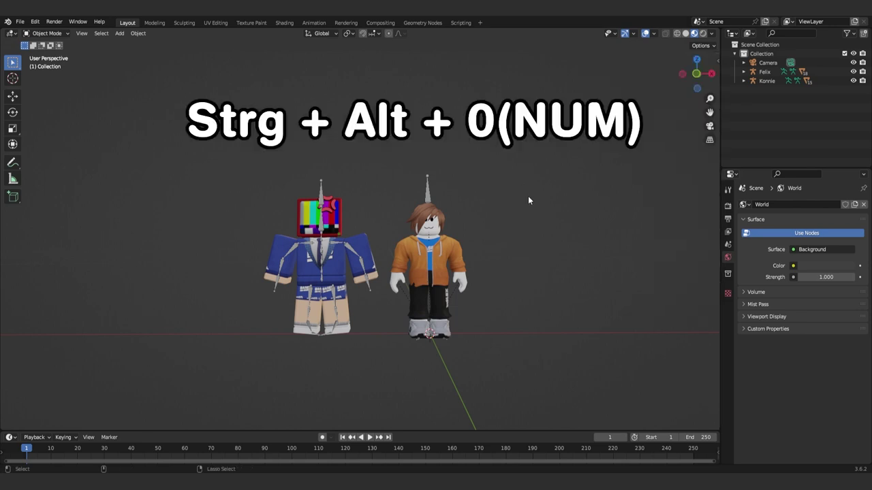
Align the camera to the view and move it to frame both characters
key(ctrl+alt+KP_0)
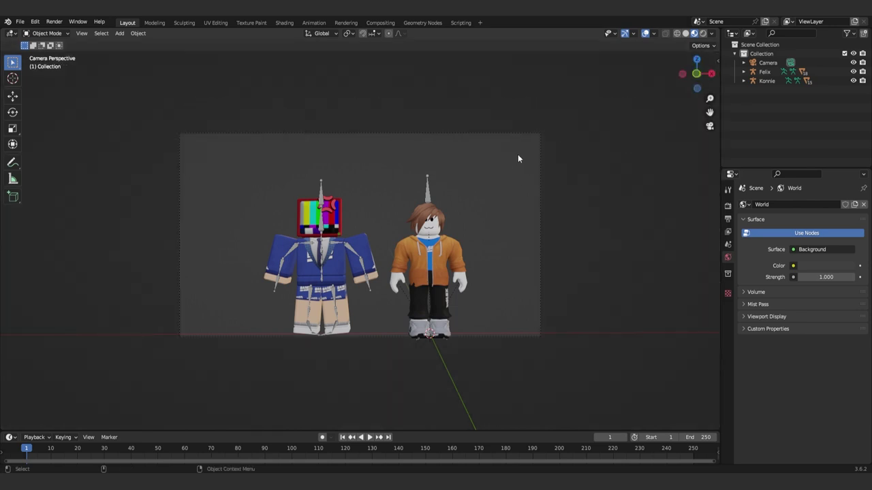
click(514, 133)
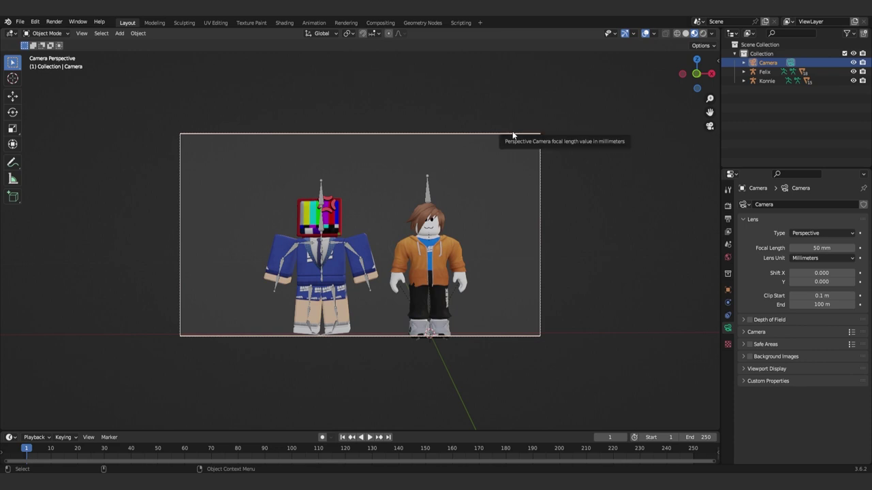
key(g)
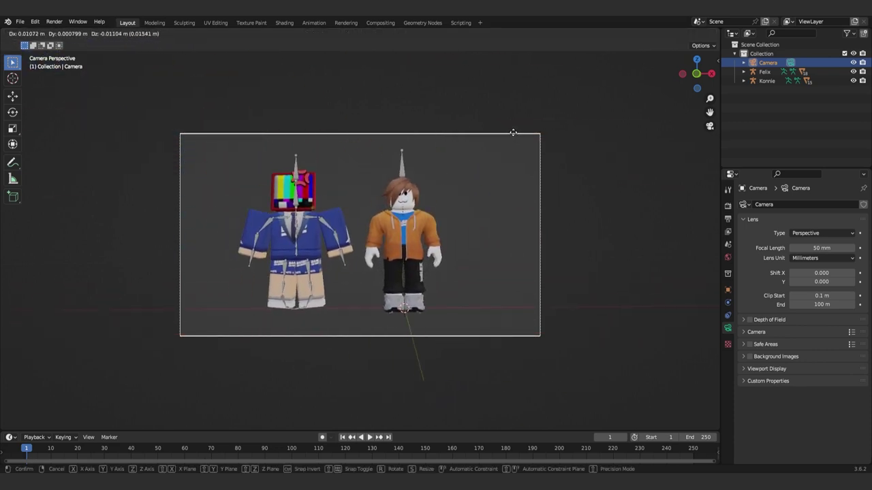
click(512, 132)
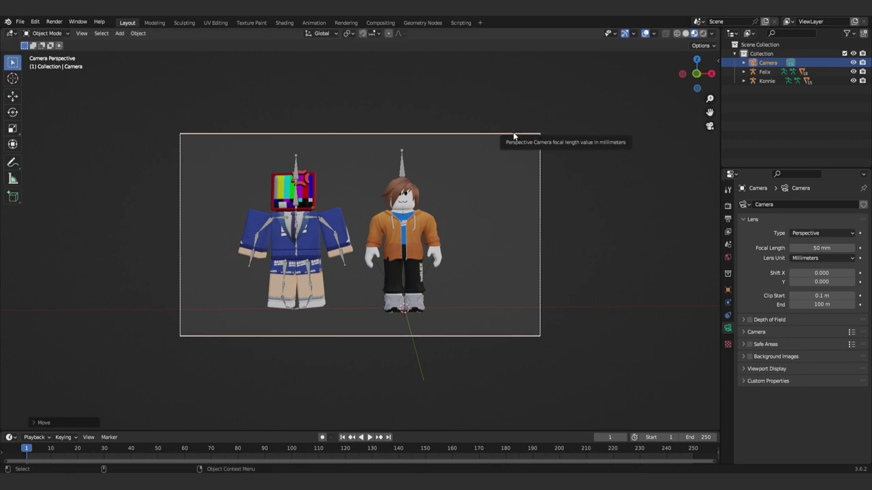
key(Home)
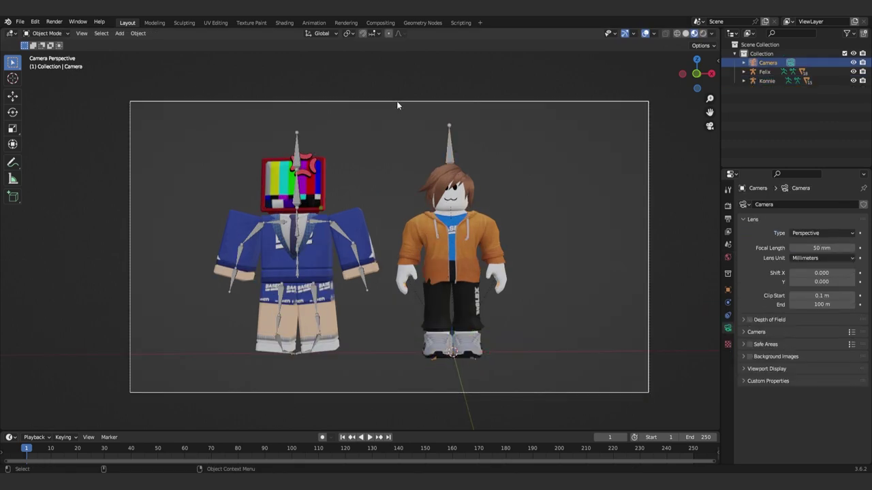
Scale the camera object down and recheck the framing through it
mouse_move(398, 121)
middle_down()
mouse_move(408, 192)
mouse_move(376, 174)
middle_up()
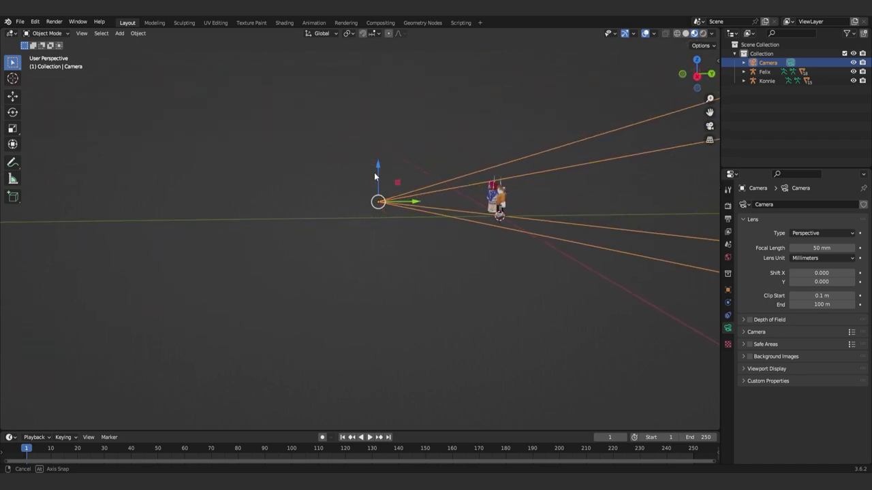
key(s)
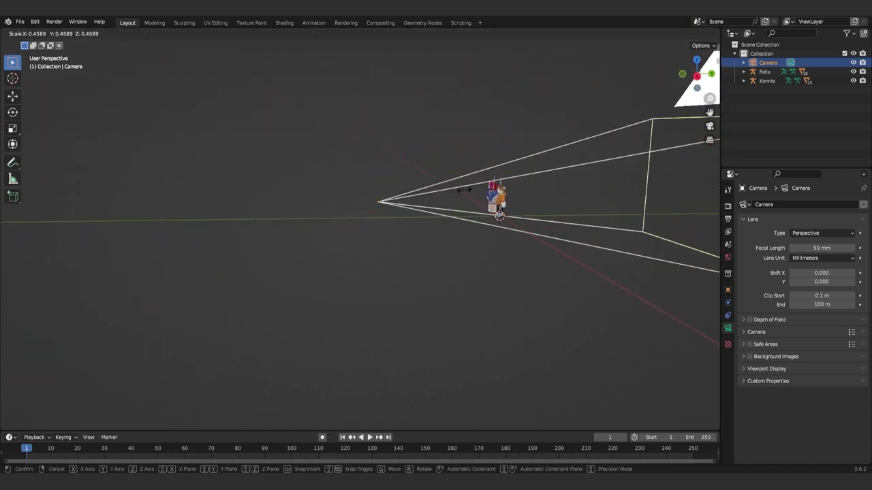
click(381, 211)
mouse_move(381, 211)
middle_down()
mouse_move(291, 239)
mouse_move(336, 248)
middle_up()
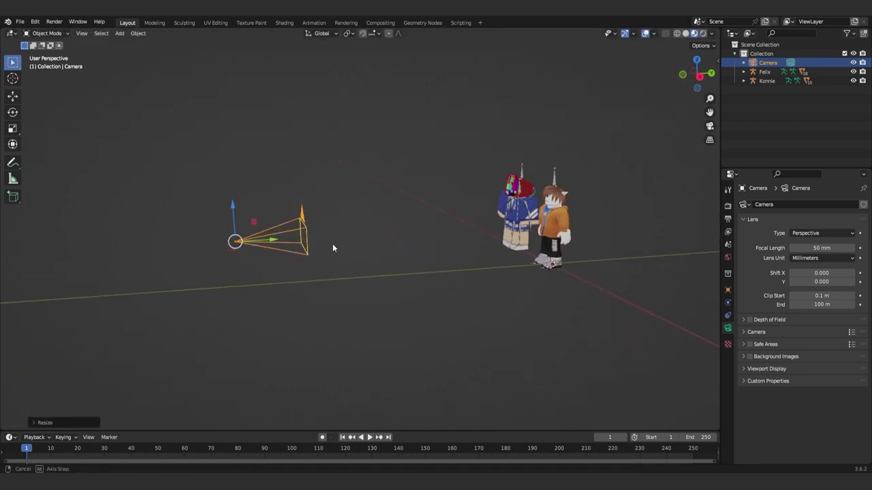
key(KP_0)
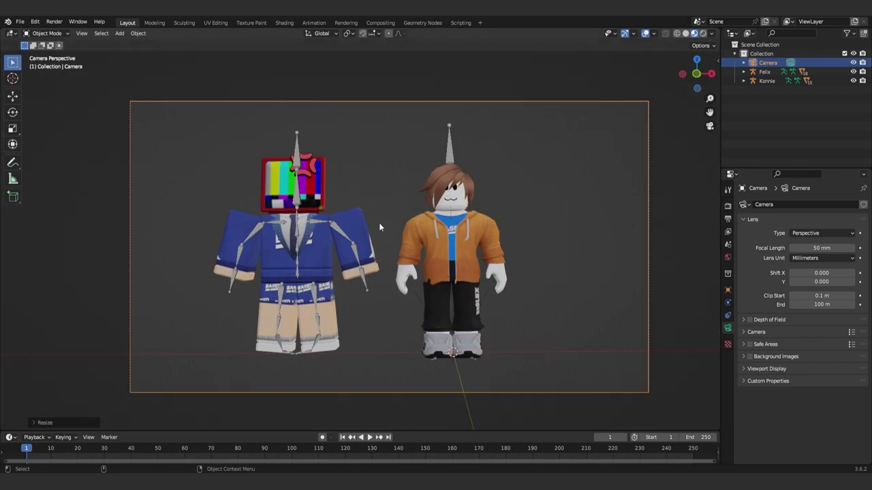
middle_drag(378, 223, 391, 187)
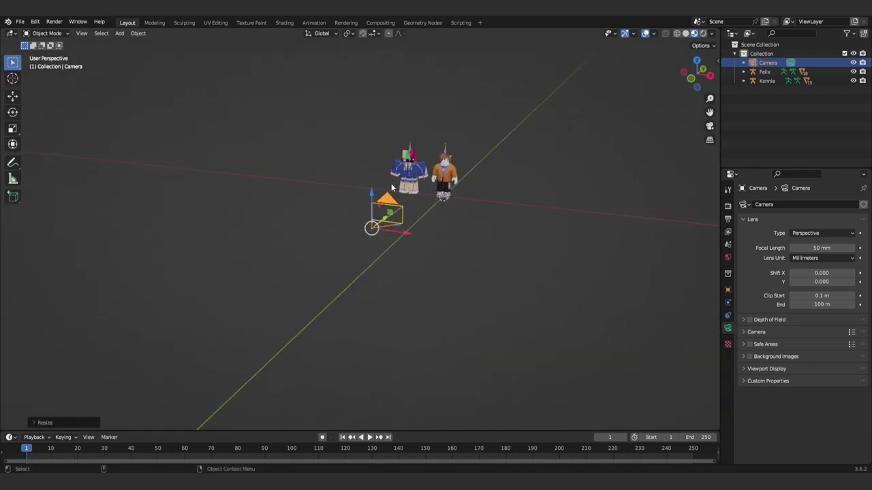
Move the TV-head character far off to the left
click(409, 151)
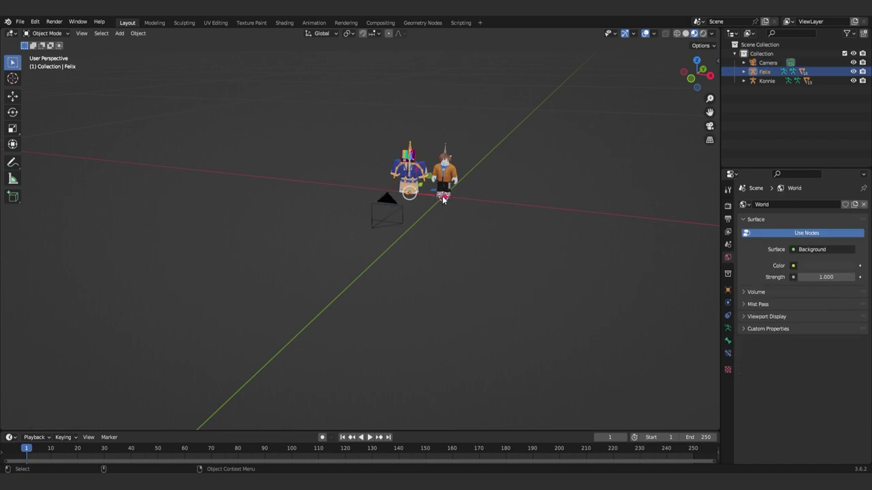
key(g)
click(254, 179)
Shift the Roblox avatar to the left side of the camera frame
click(454, 157)
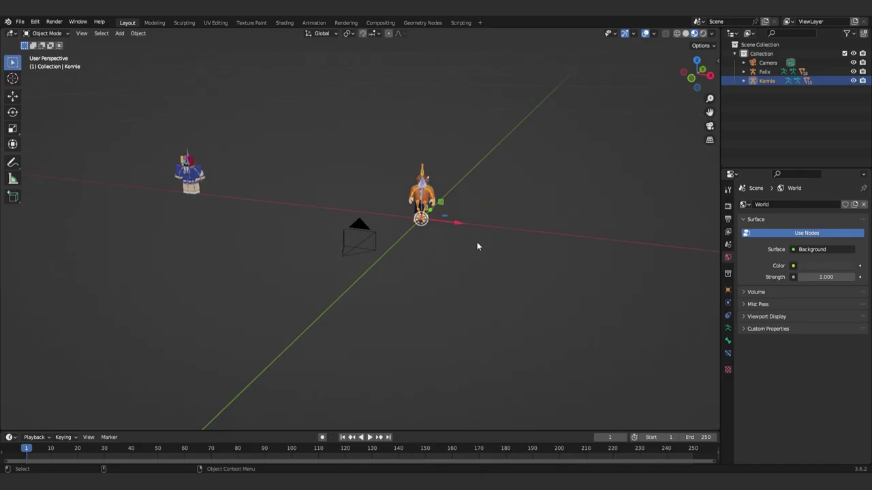
key(KP_0)
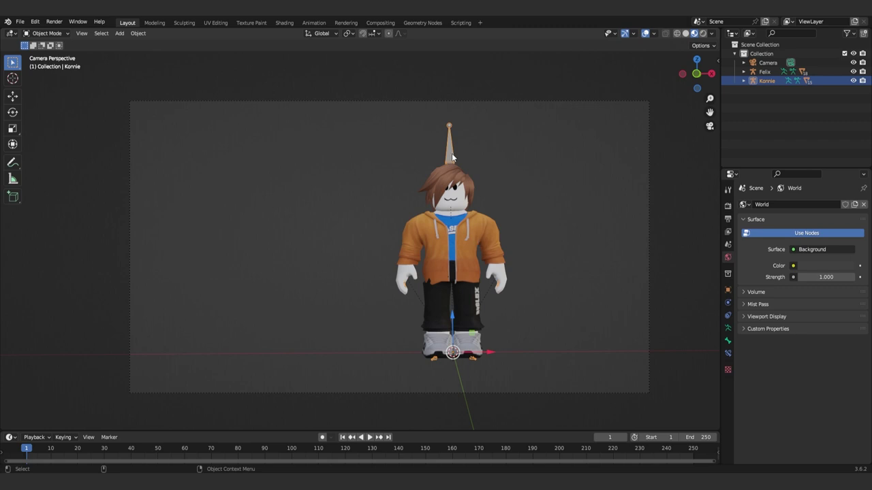
key(g)
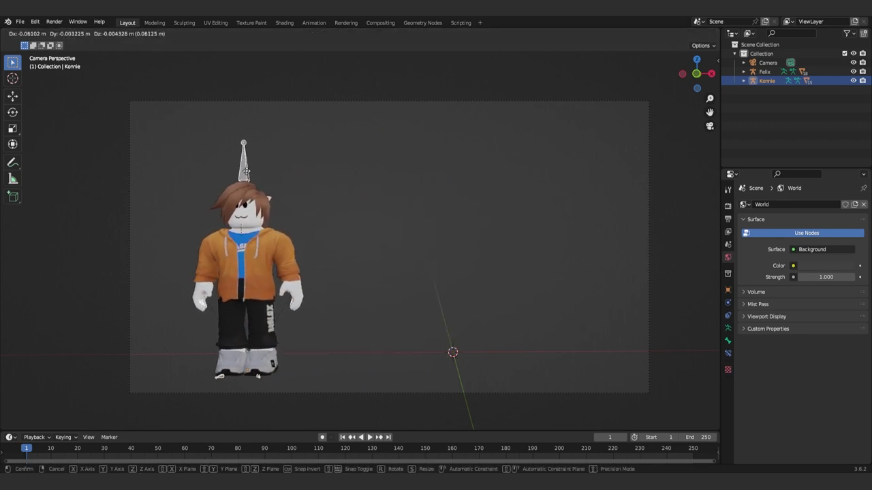
click(247, 173)
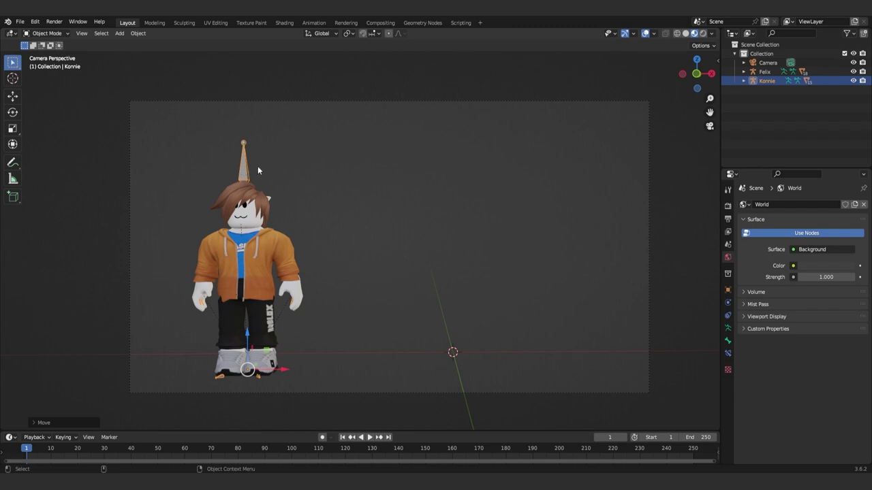
click(353, 106)
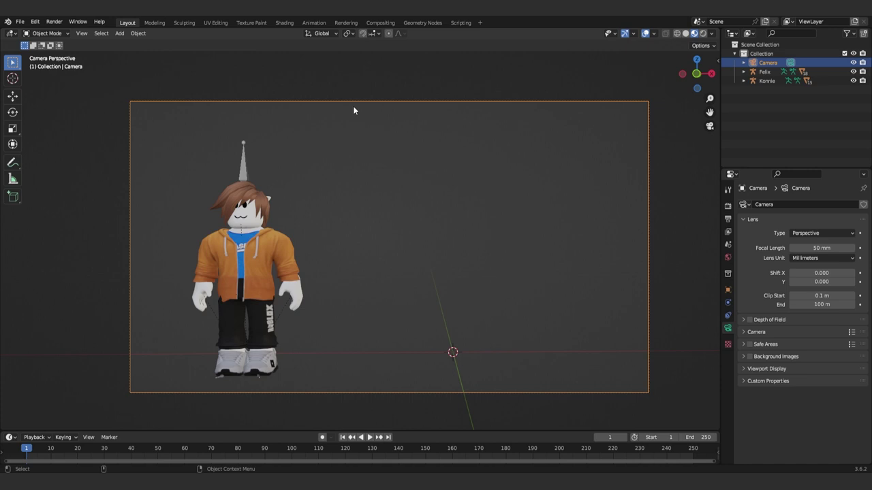
Fly the camera closer to the avatar and set its Clip Start to 0.00001 m
key(shift+grave)
key(w)
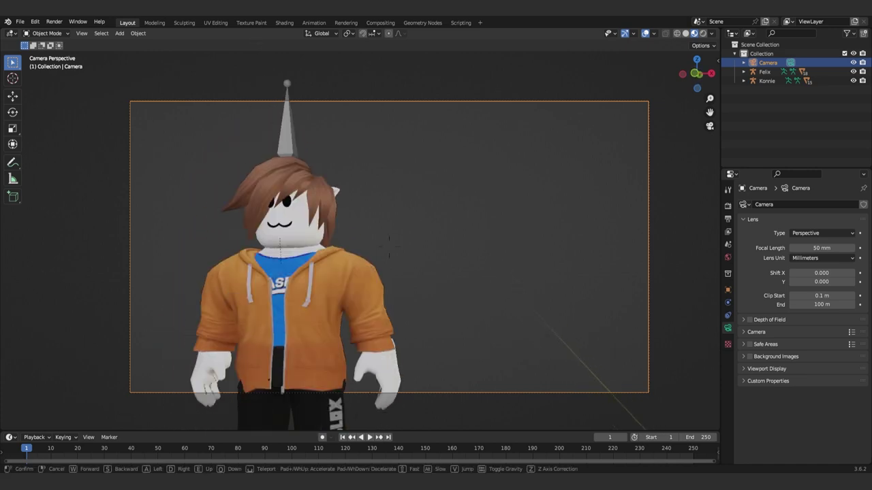
click(372, 178)
click(371, 178)
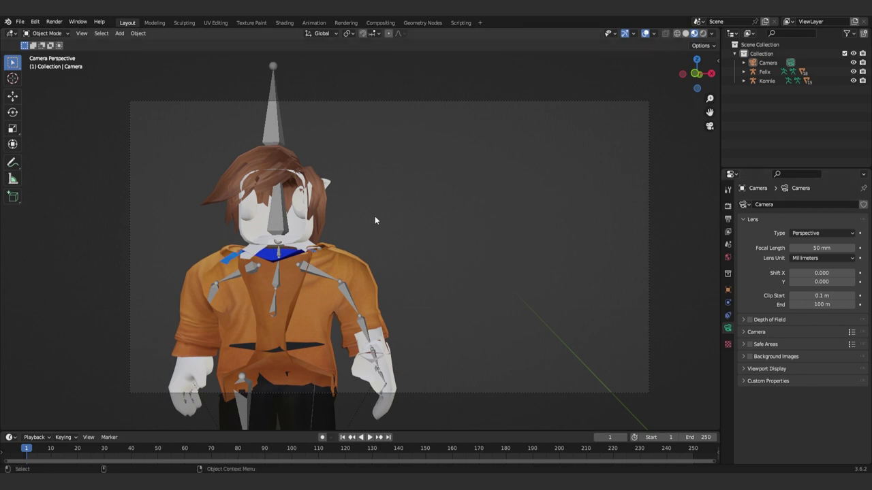
click(563, 102)
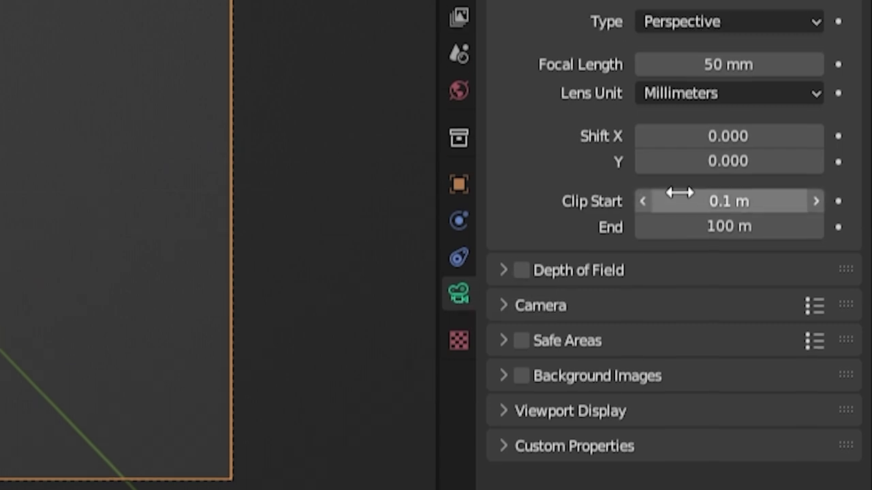
click(678, 300)
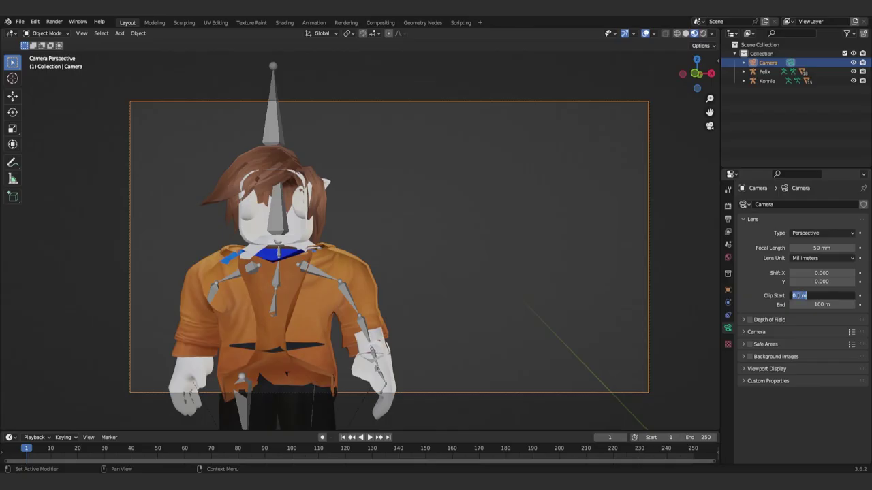
key(Left)
key(Return)
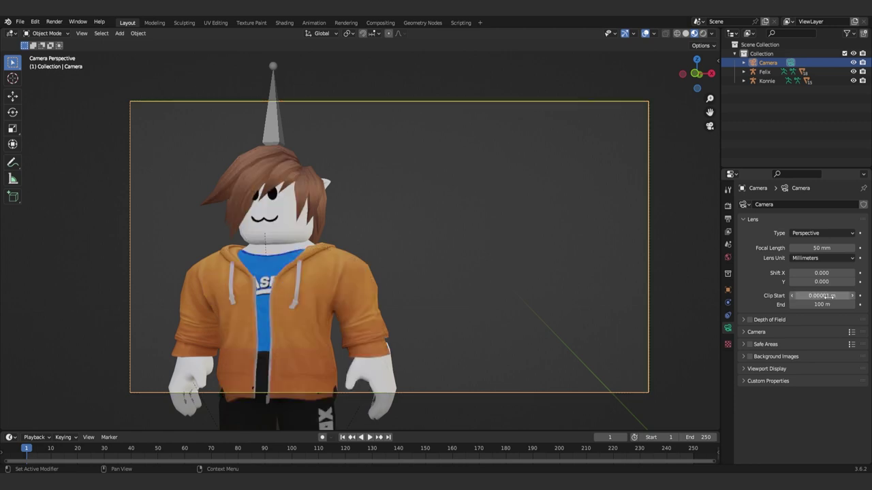
Select the avatar's Konnie armature
click(279, 133)
click(311, 134)
click(277, 135)
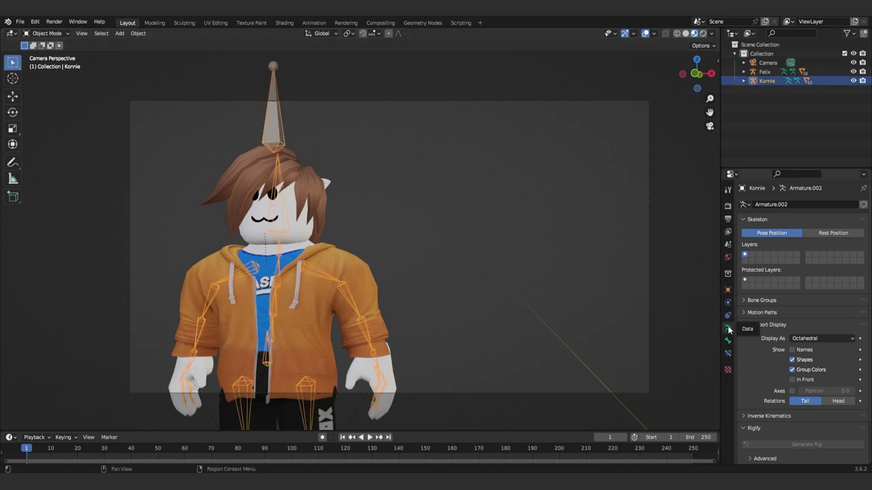
Show the bones In Front, enter Pose Mode, and undo a trial left-hand rotation
click(792, 380)
click(48, 34)
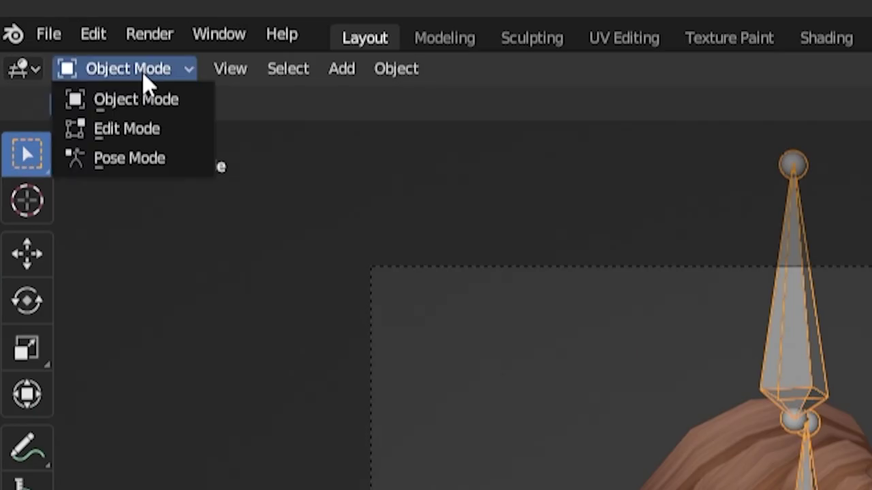
click(48, 65)
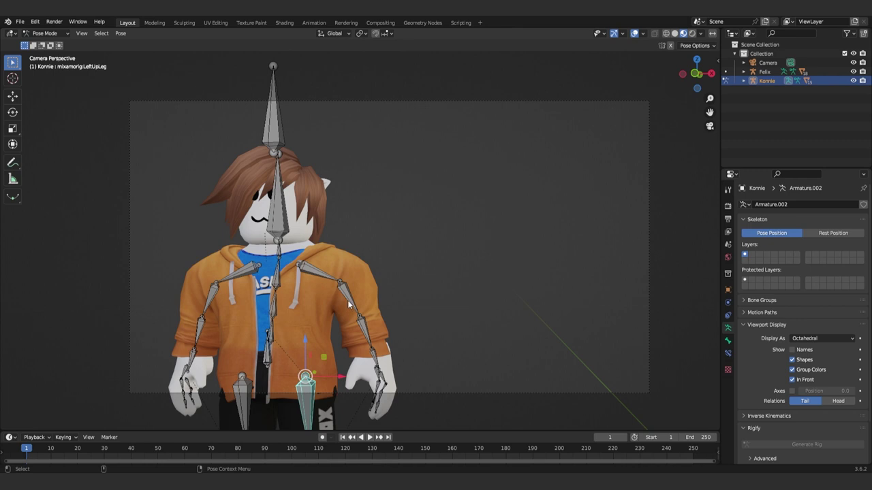
click(376, 359)
key(r)
click(389, 350)
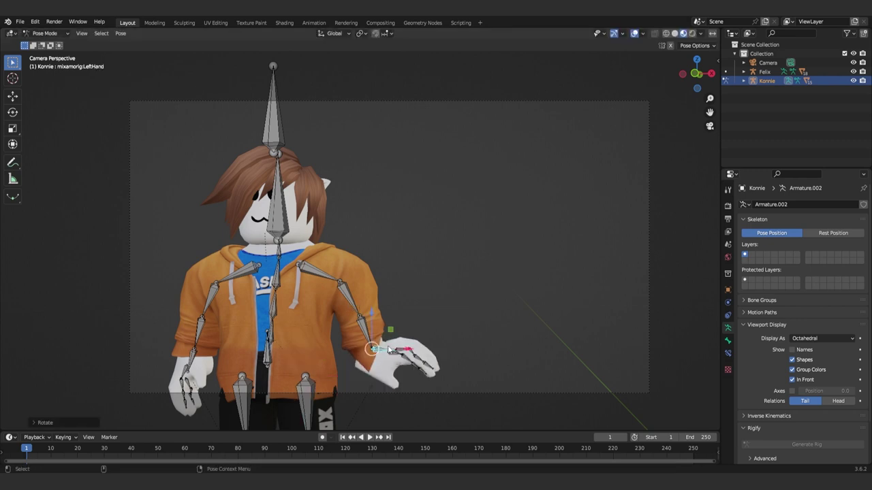
key(ctrl+z)
key(ctrl+shift+z)
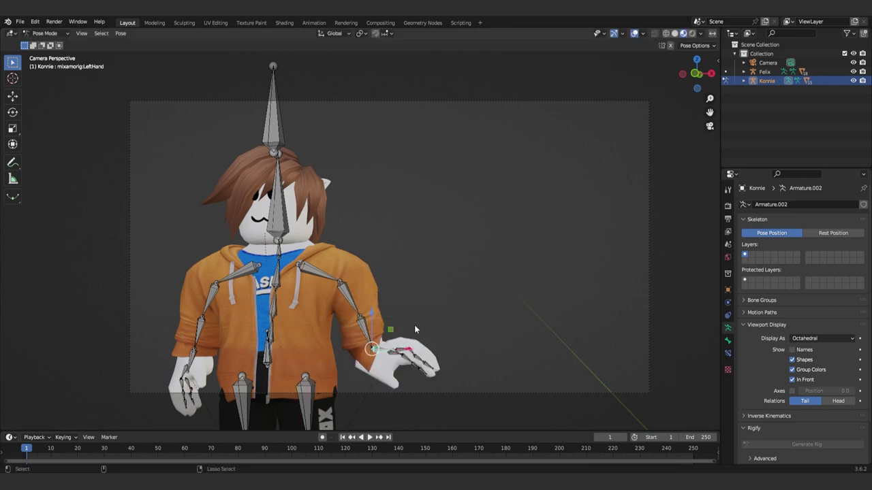
key(ctrl+z)
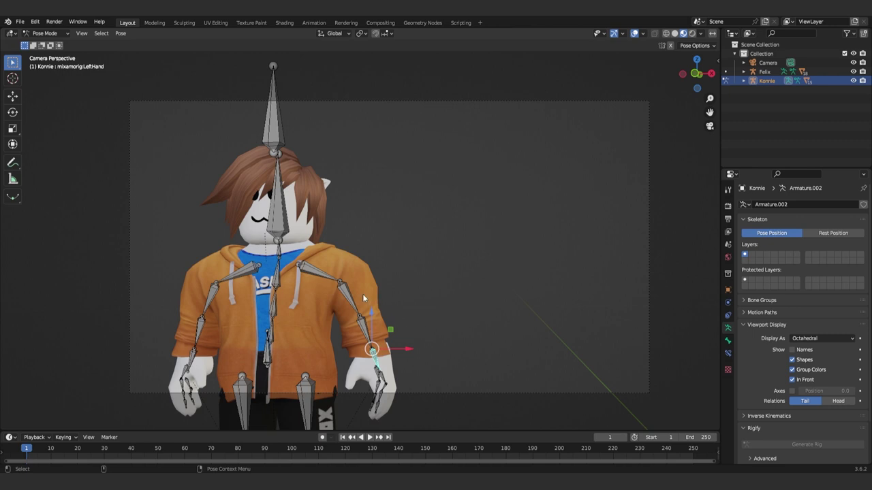
Turn on Auto IK in the pose options
key(a)
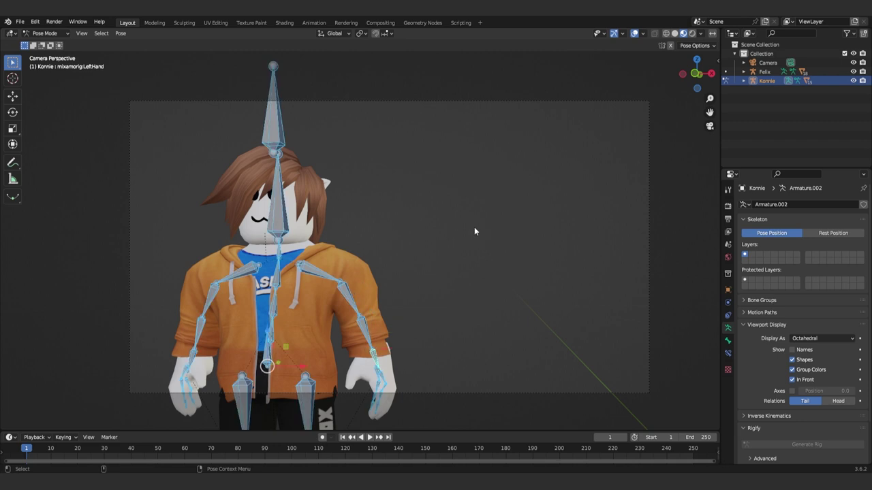
click(697, 46)
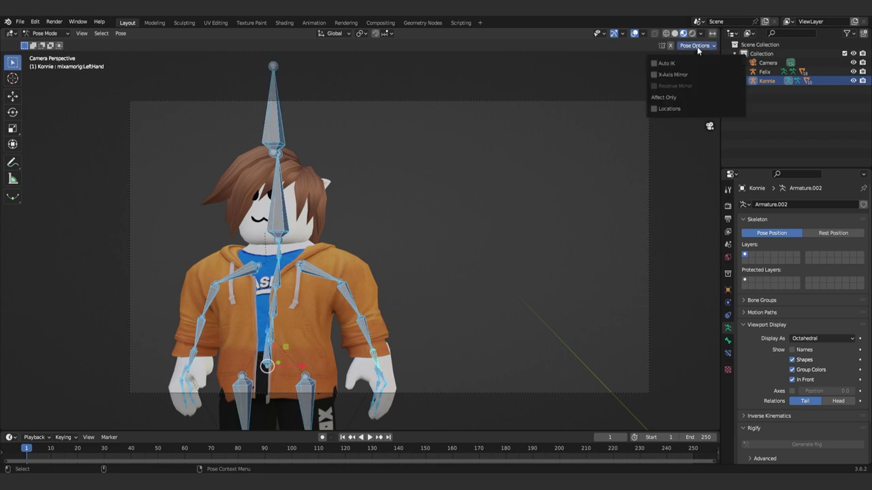
click(655, 64)
key(alt+a)
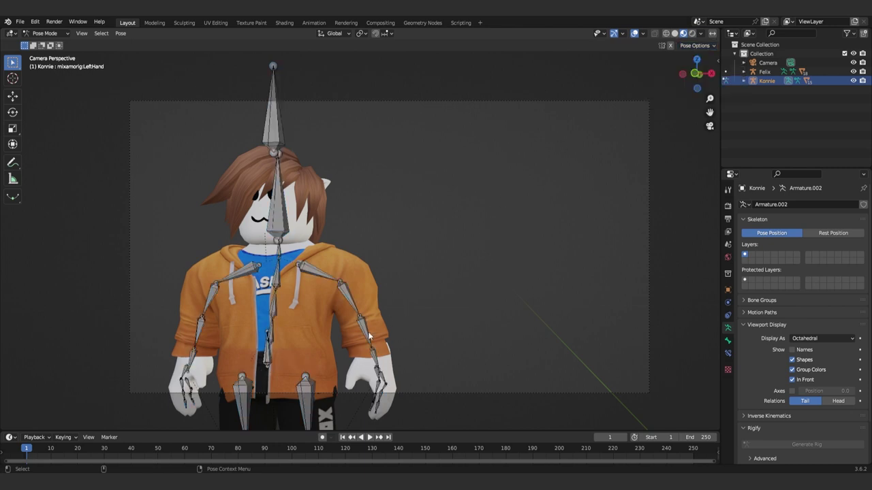
Move the left hand bone into place, cancelling a right-hand move
click(377, 359)
key(g)
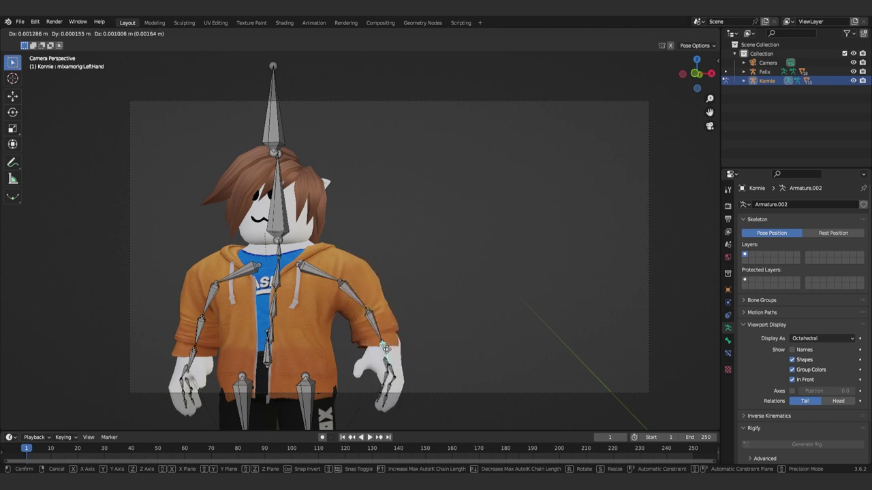
click(393, 346)
click(195, 347)
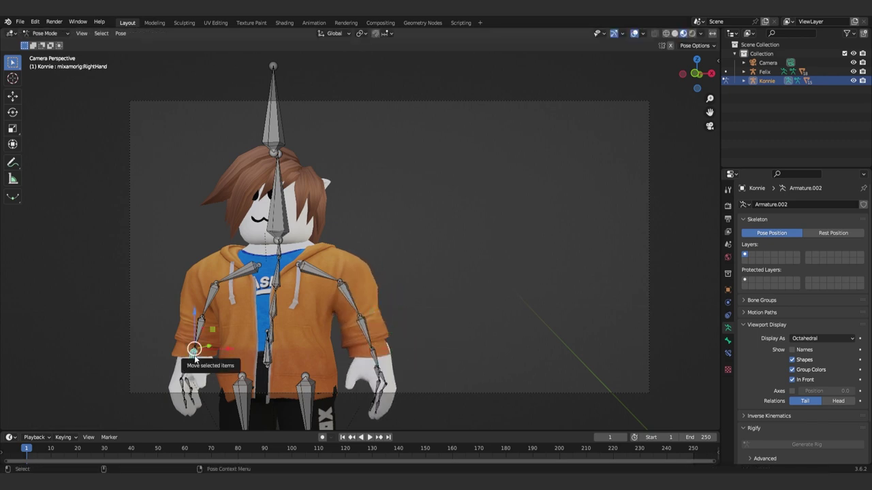
key(g)
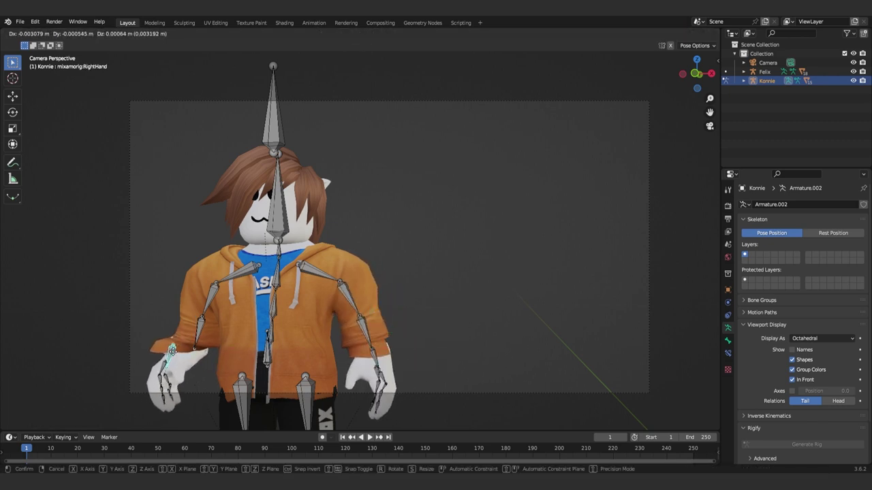
right_click(184, 351)
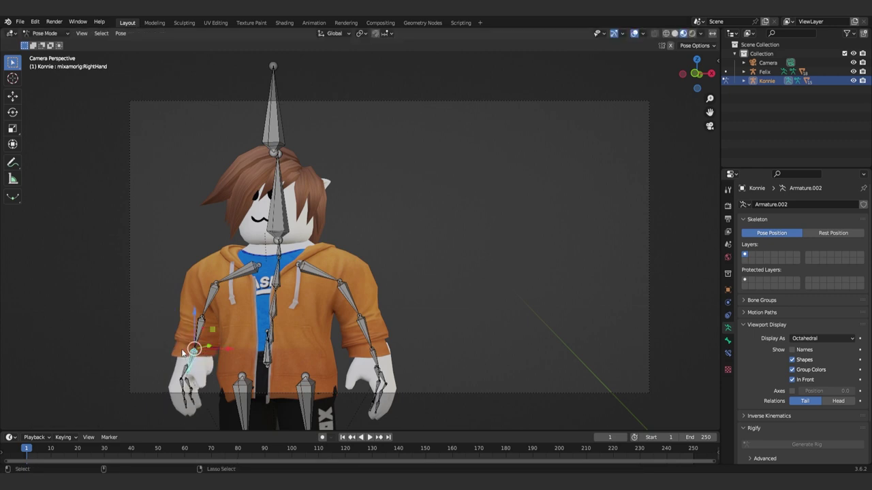
Bring the right upper arm inward and reposition the left hand again
click(208, 300)
key(g)
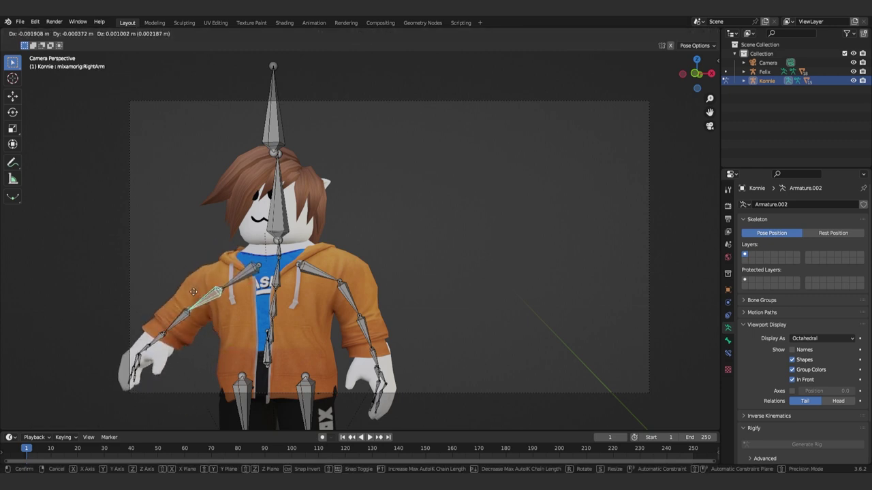
click(368, 335)
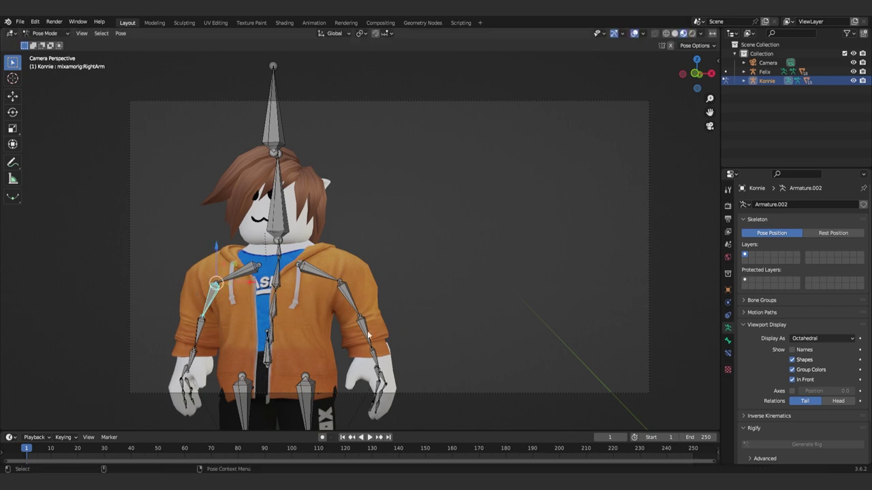
click(373, 364)
key(g)
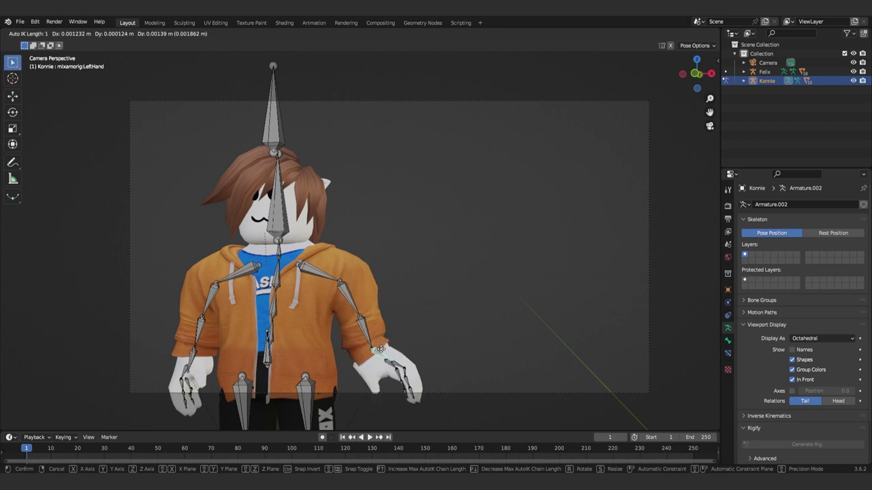
scroll(382, 349, down, 4)
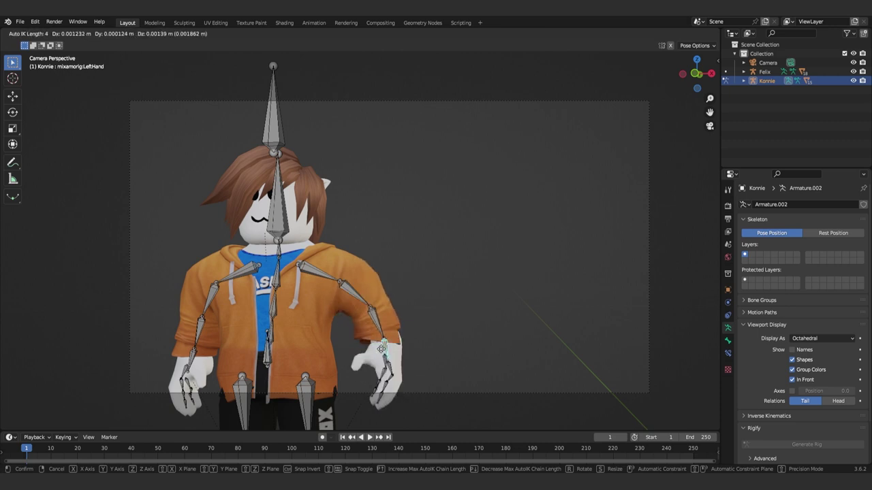
scroll(382, 349, up, 1)
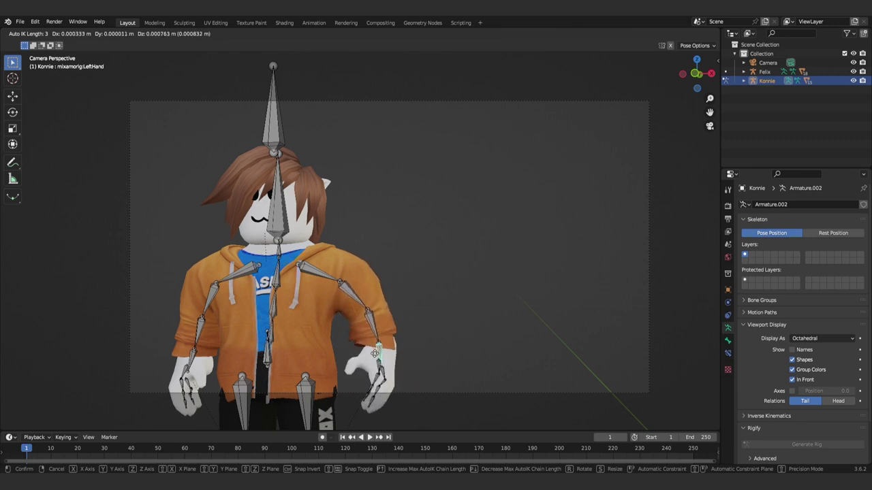
click(373, 350)
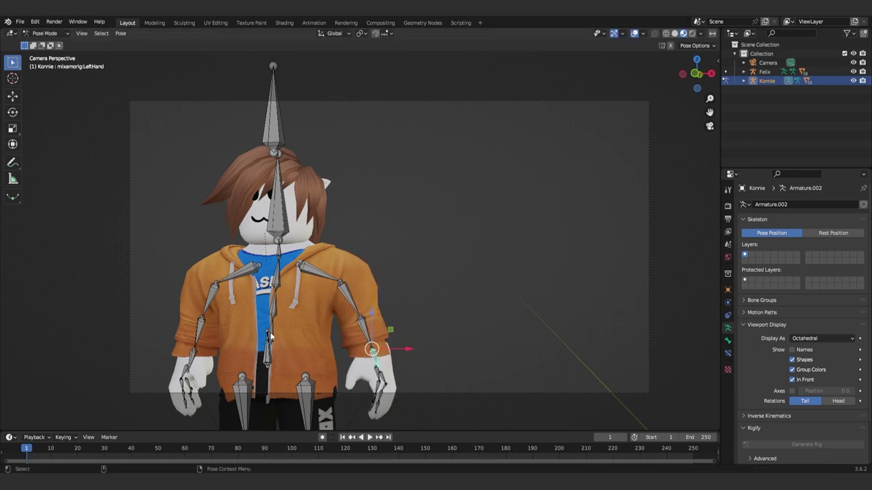
Rotate the whole rig about 45° around the Z axis
key(a)
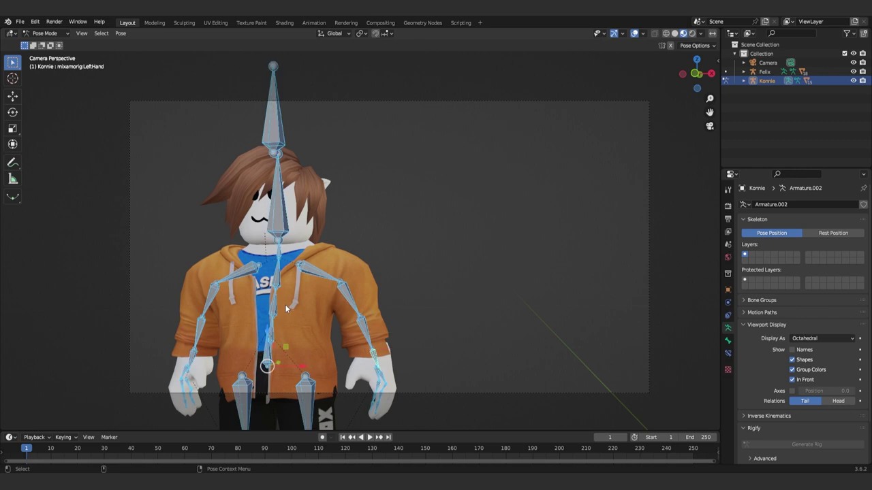
key(r)
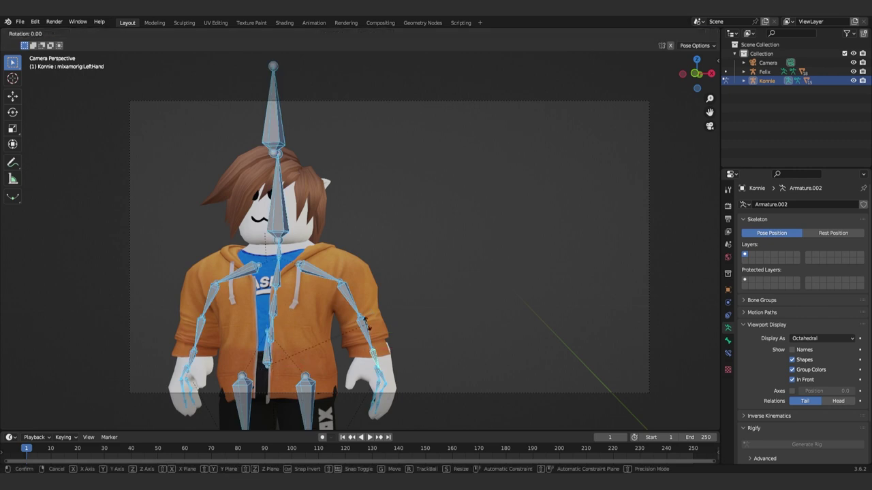
key(z)
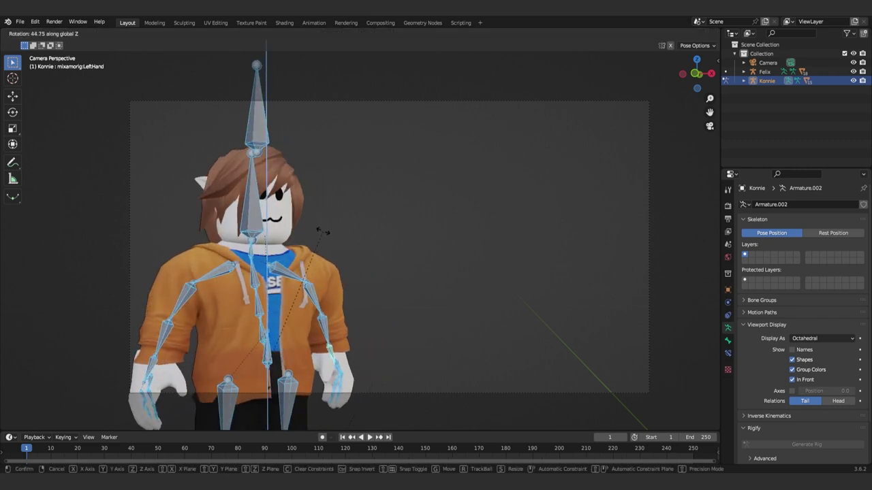
click(314, 230)
Back in Object Mode, fly the camera closer, then re-enter Pose Mode on the armature
click(45, 33)
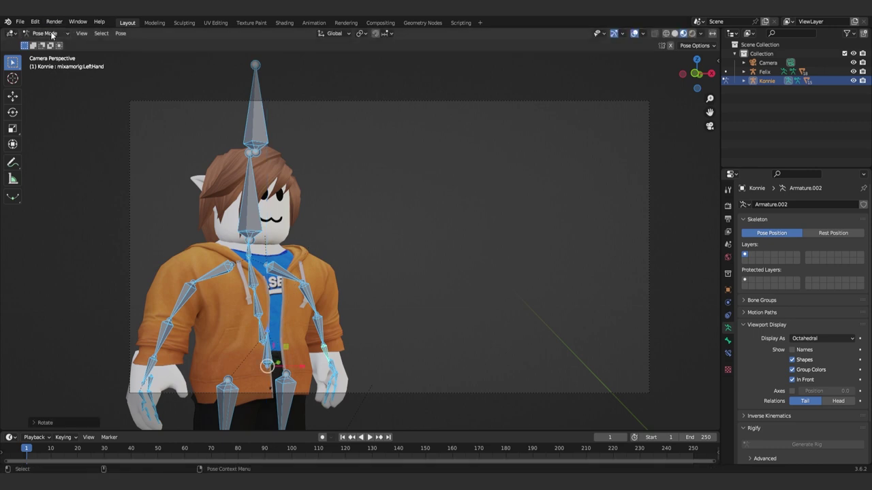
click(46, 42)
click(297, 97)
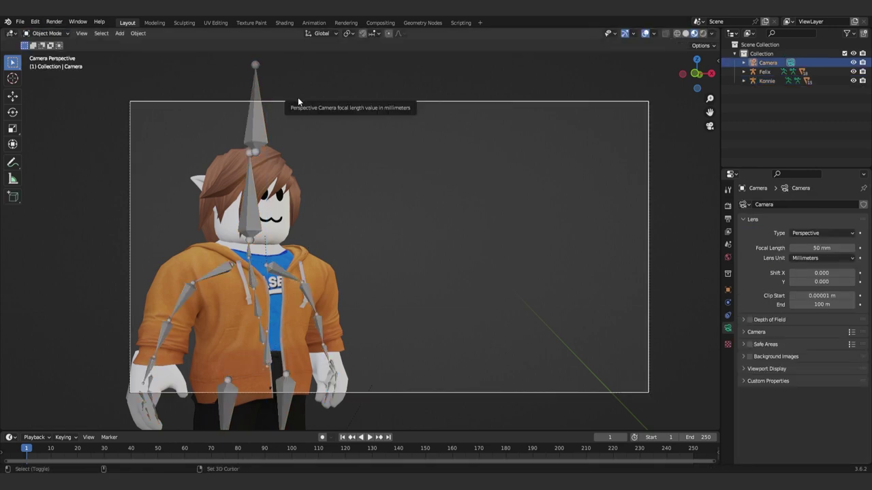
key(shift+grave)
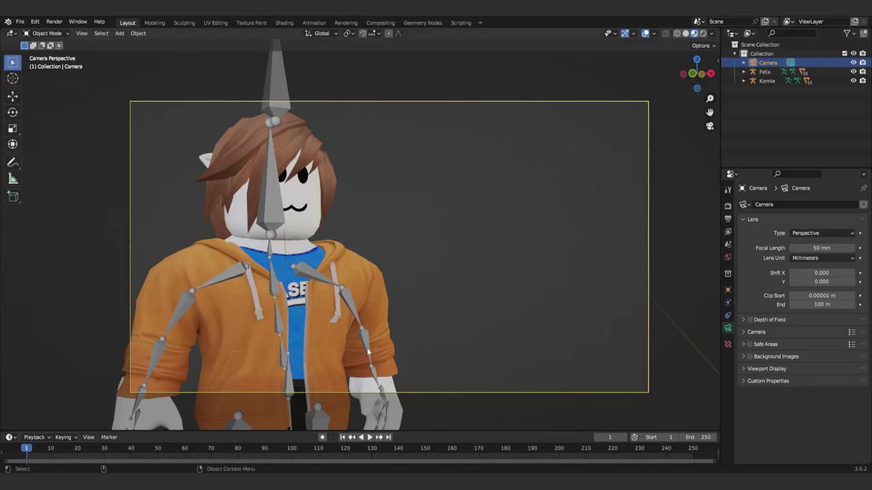
click(375, 381)
key(ctrl+Tab)
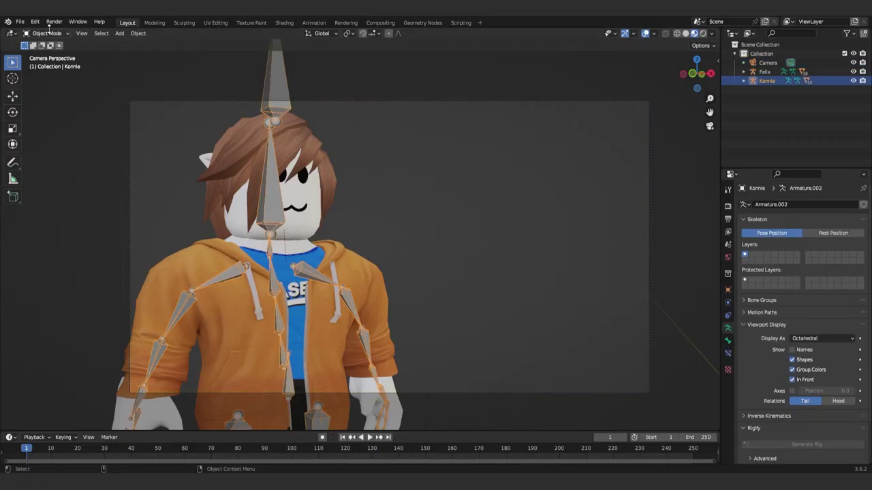
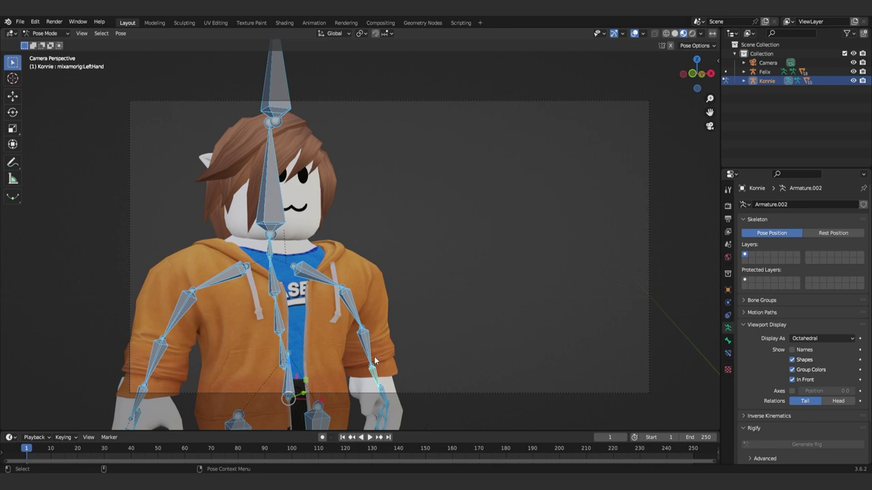
Pull the left hand outward from the body and rotate it palm-up
click(353, 315)
click(374, 383)
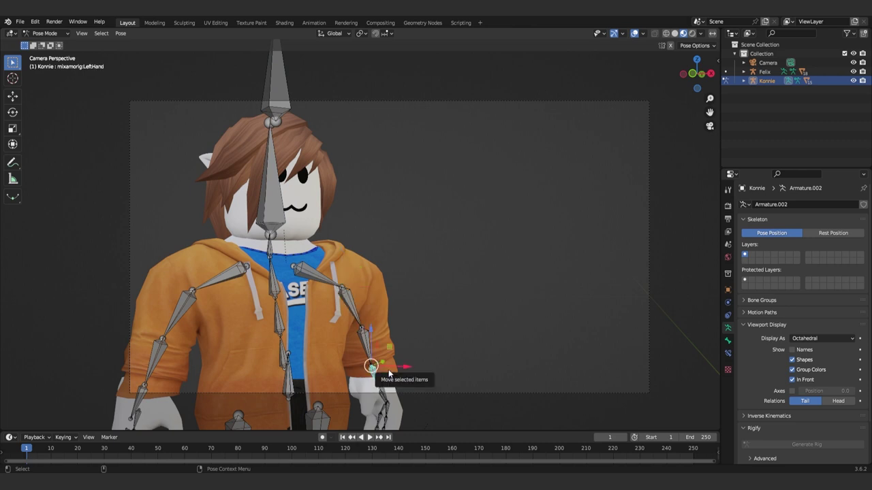
drag(388, 372, 474, 341)
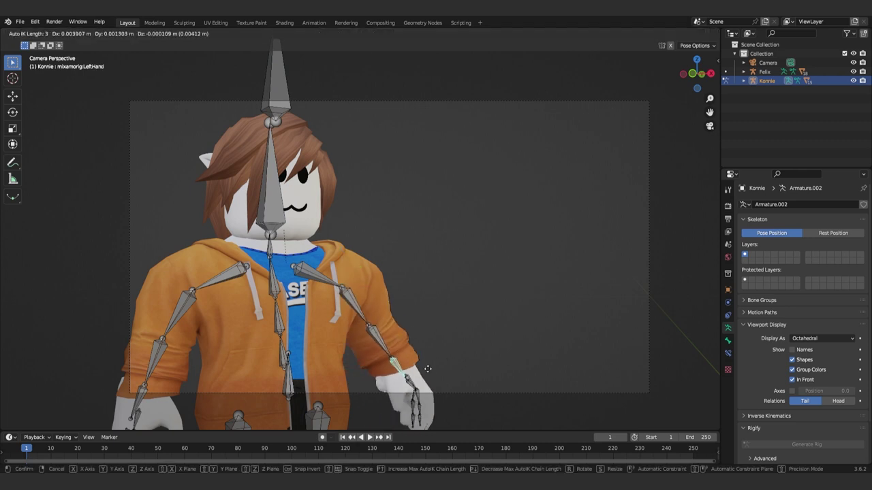
middle_drag(473, 337, 420, 318)
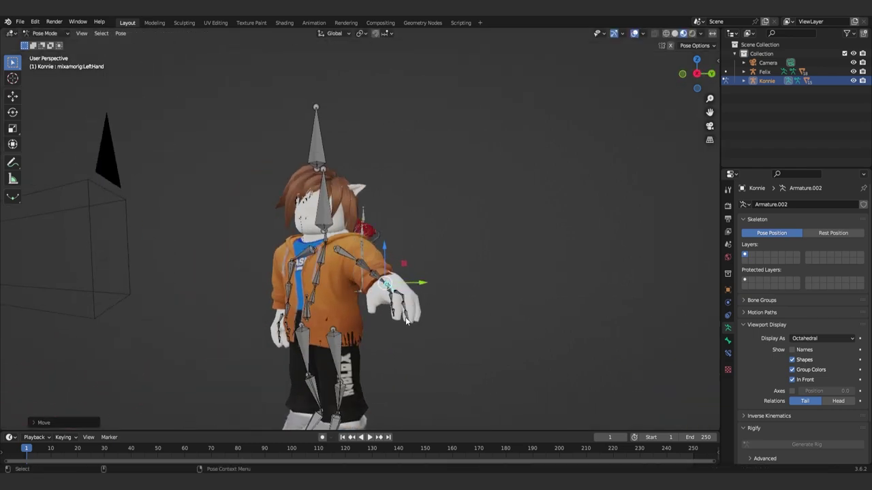
key(KP_0)
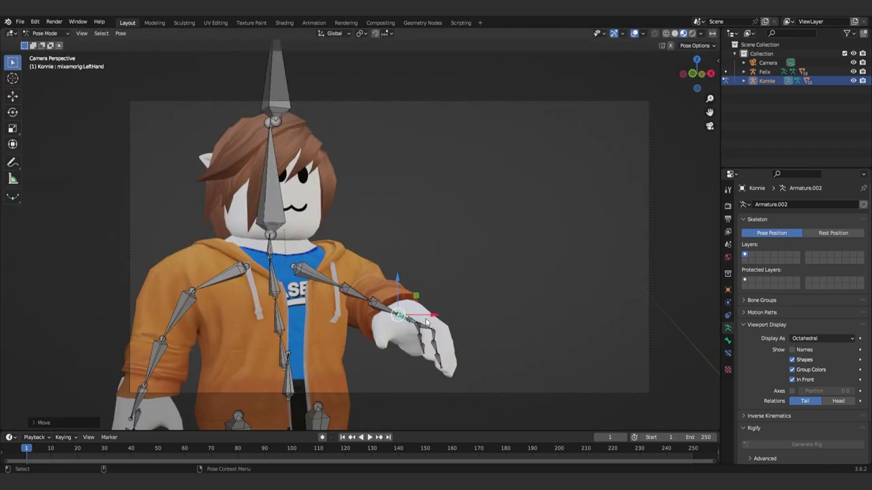
key(r)
key(r)
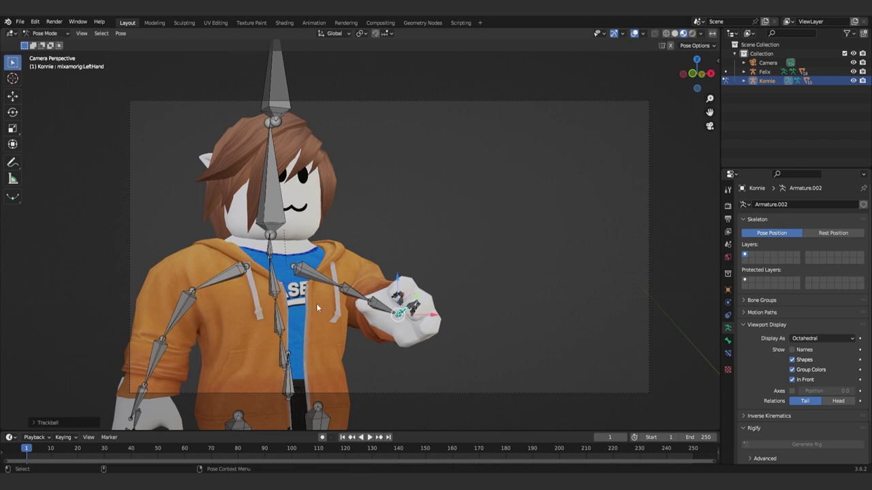
click(482, 191)
key(KP_0)
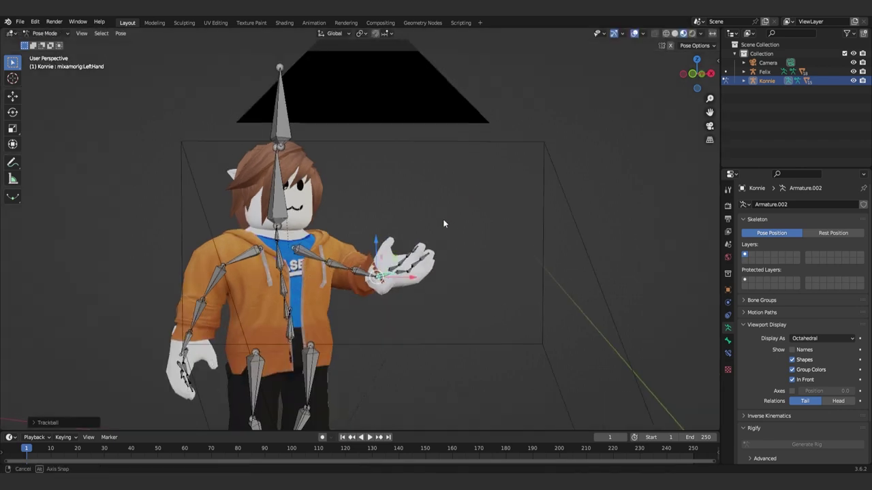
key(KP_0)
key(r)
key(r)
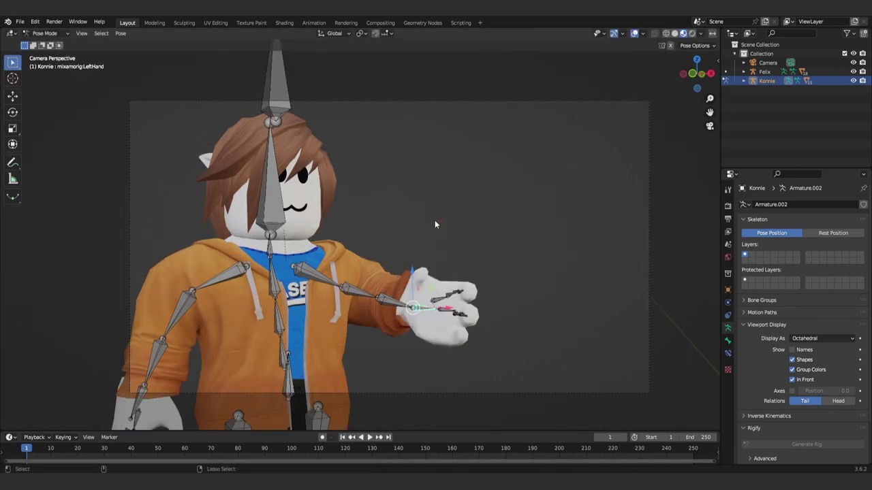
click(434, 223)
Move the left forearm with a shortened IK chain and rotate the left shoulder
click(392, 304)
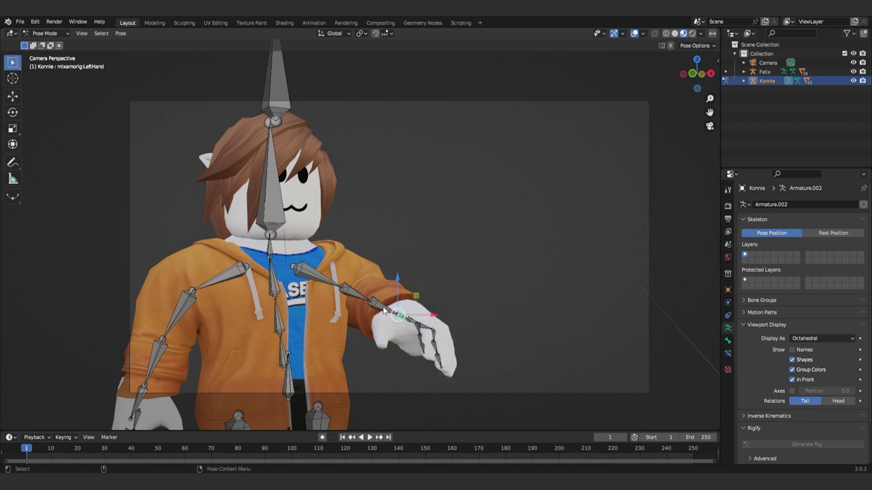
key(g)
key(Page_Down)
key(Page_Down)
key(Page_Down)
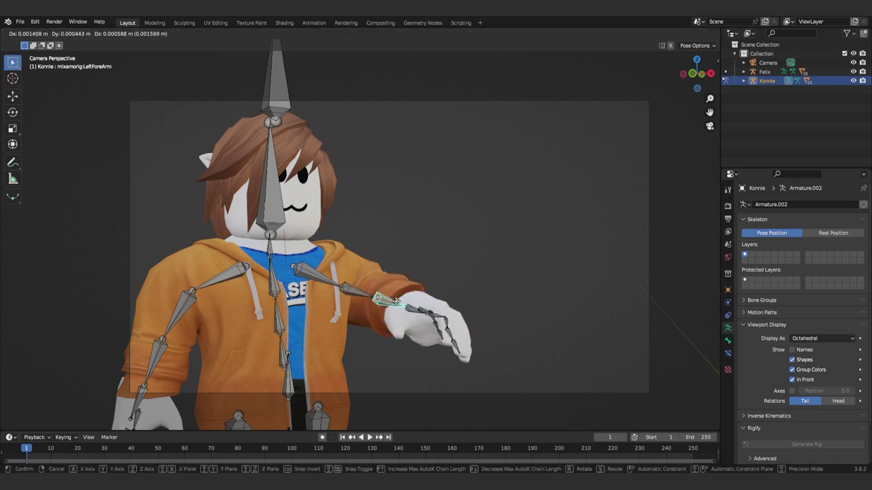
click(396, 301)
click(376, 298)
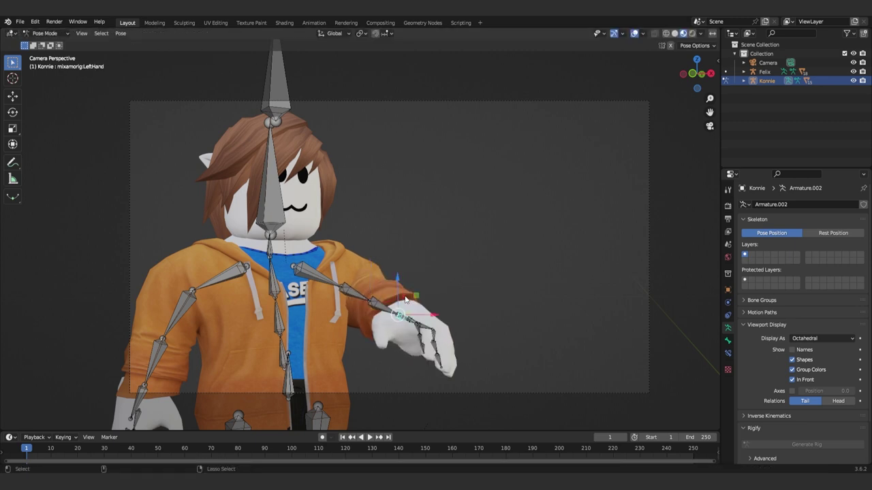
click(334, 287)
middle_drag(334, 288, 307, 354)
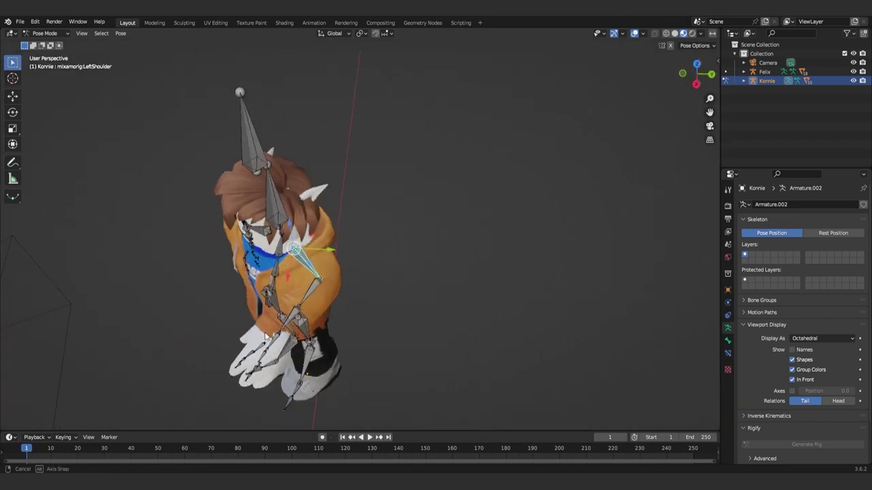
key(r)
click(307, 320)
Rotate the left upper arm and forearm so the hand swings outward
click(299, 286)
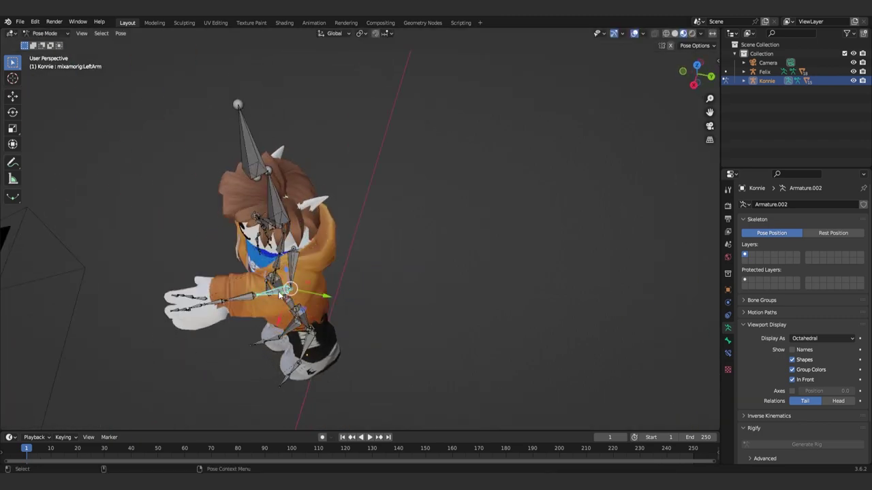
key(r)
click(289, 298)
key(KP_0)
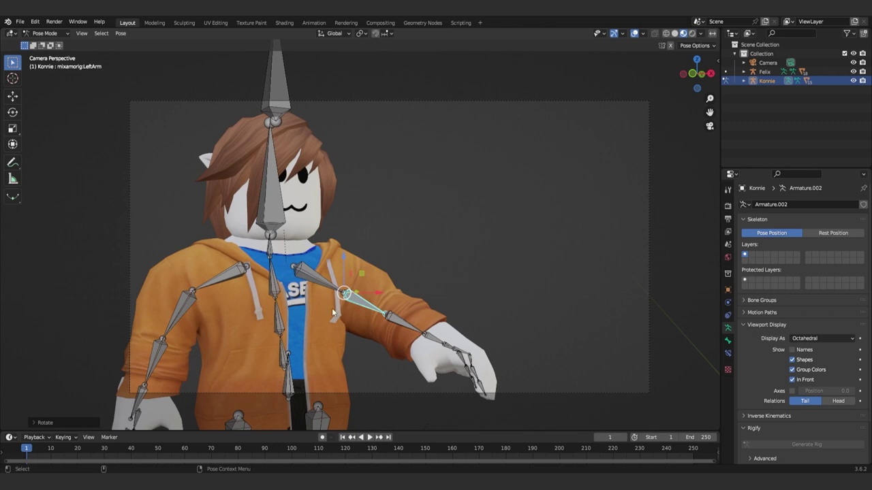
click(401, 323)
key(r)
key(r)
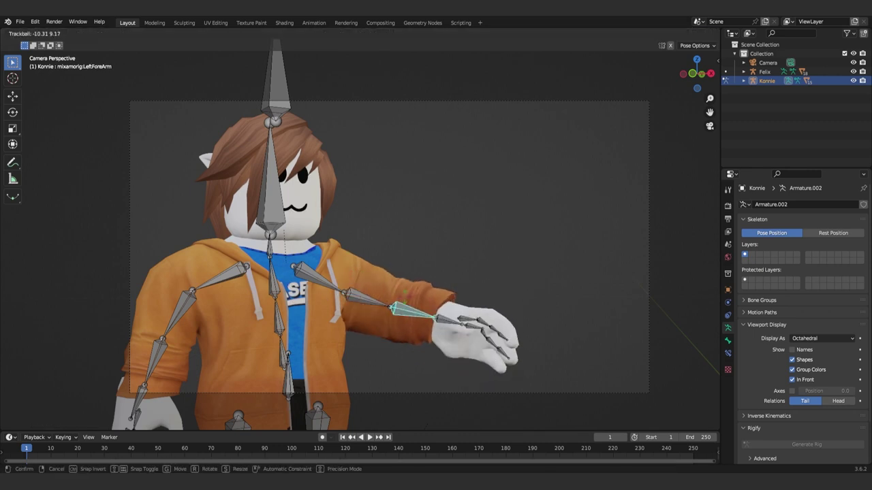
click(476, 303)
middle_drag(476, 303, 505, 300)
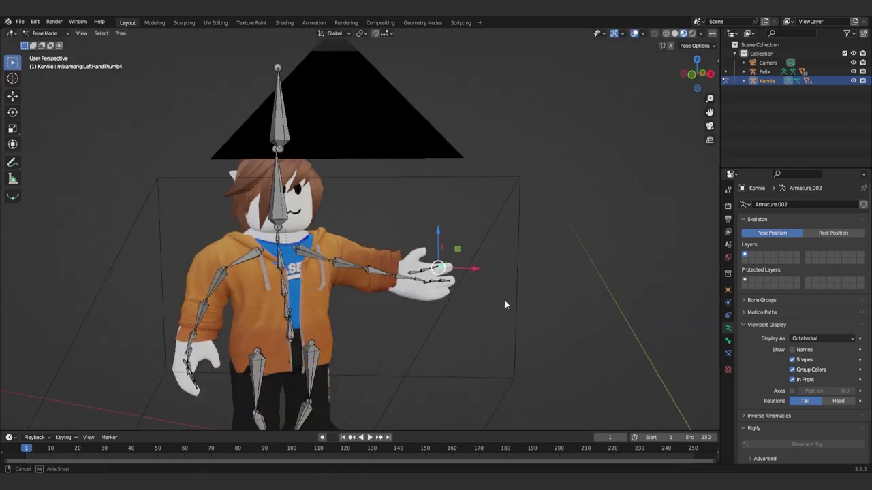
Zoom in on the left hand and try rotating the thumb and index finger bones
scroll(451, 307, up, 5)
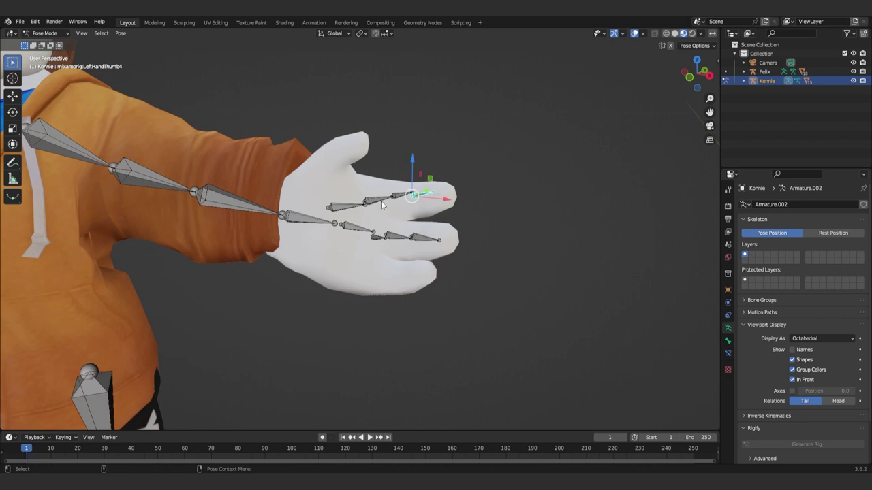
click(348, 203)
key(r)
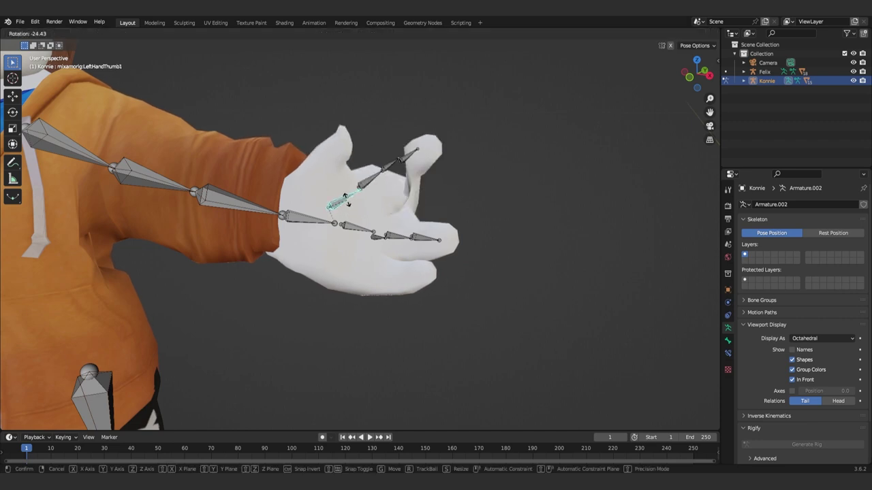
key(Escape)
click(351, 227)
key(r)
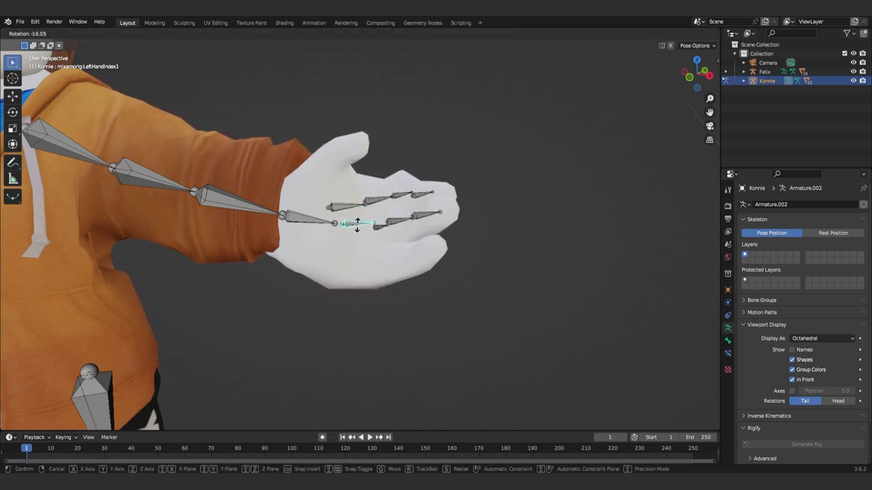
click(359, 232)
key(ctrl+z)
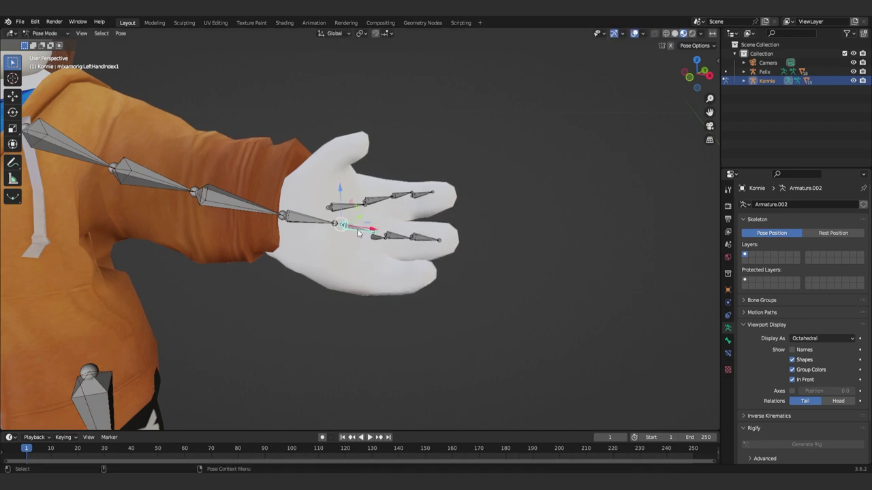
From the camera view, rotate the first thumb bone to tilt the thumb
mouse_move(359, 233)
middle_down()
mouse_move(316, 238)
mouse_move(356, 288)
mouse_move(354, 177)
middle_up()
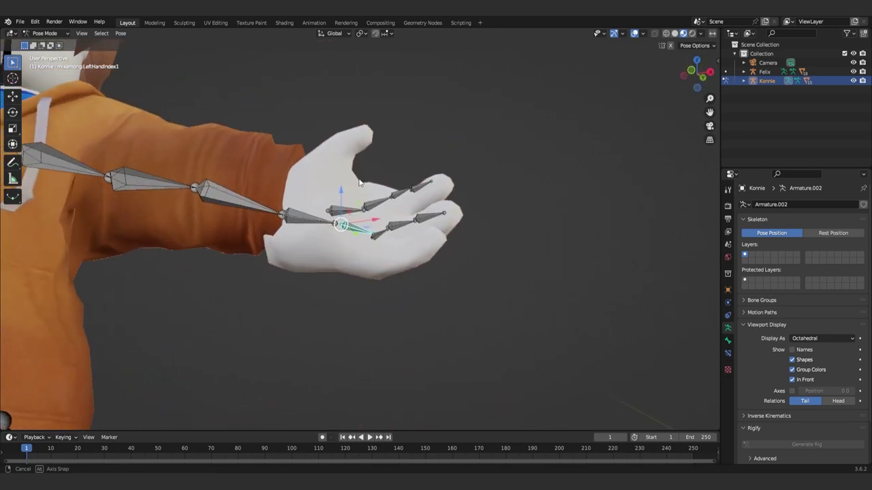
key(KP_0)
click(509, 304)
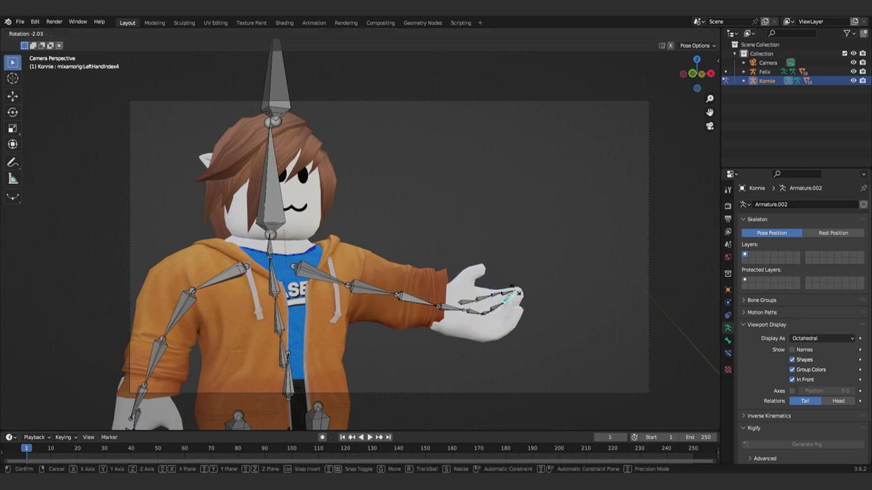
click(475, 298)
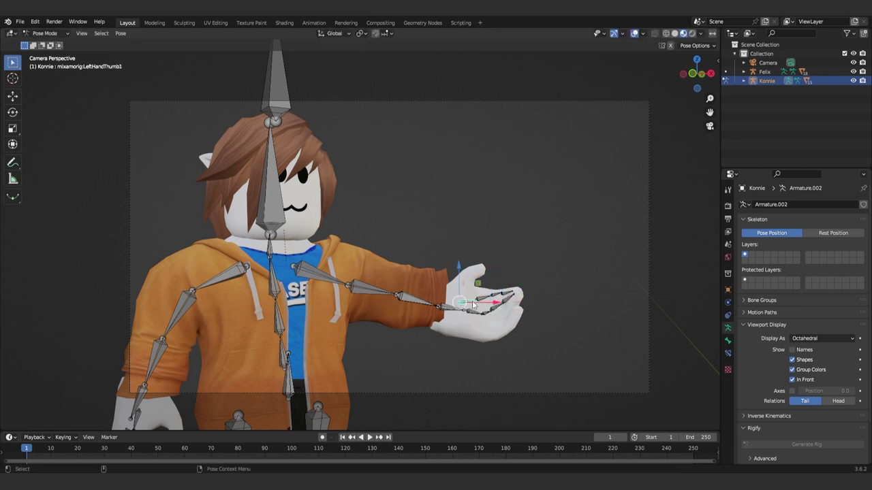
key(r)
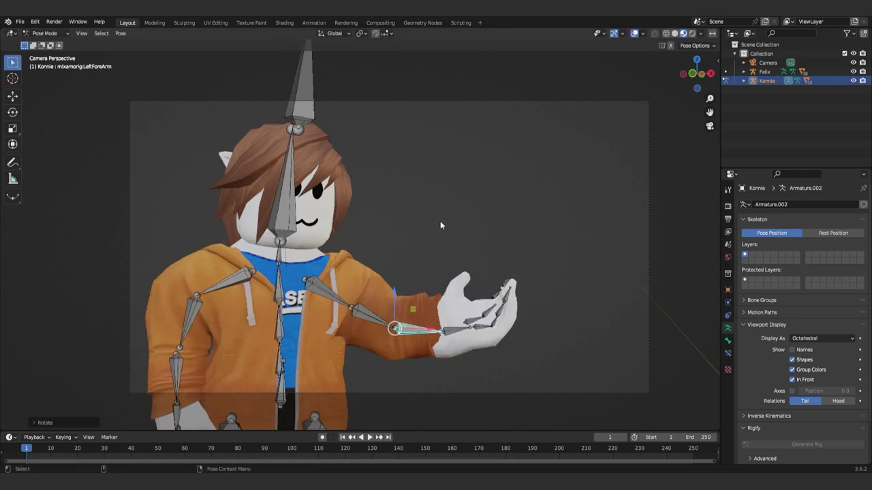
click(440, 223)
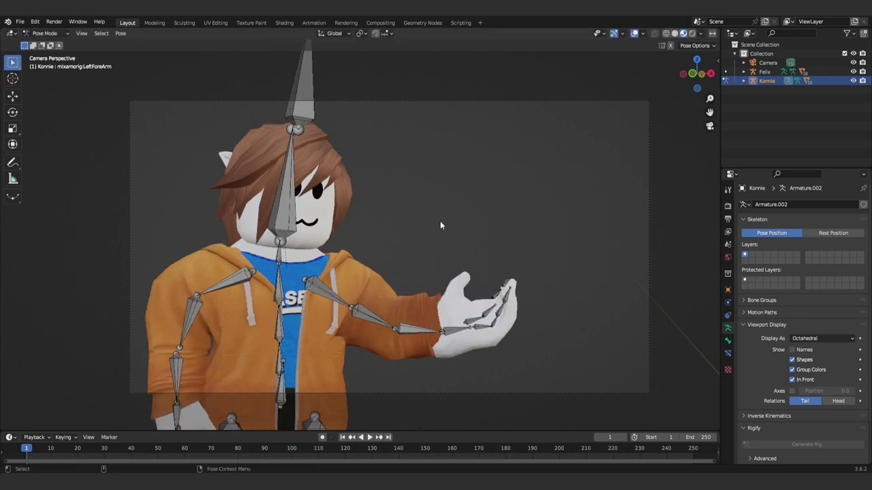
In Object Mode, deselect the armature and add a new cube beside the character
key(ctrl+Tab)
mouse_move(440, 226)
middle_down()
mouse_move(301, 180)
mouse_move(303, 172)
middle_up()
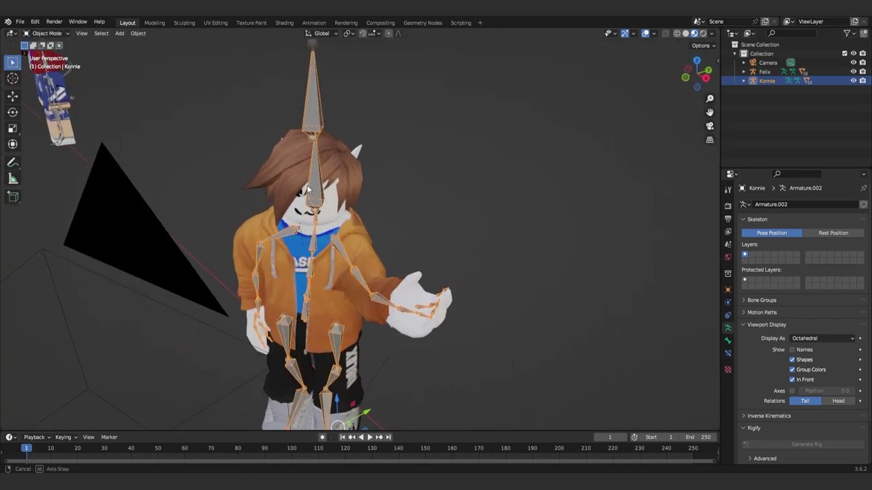
click(456, 194)
key(n)
middle_drag(455, 195, 429, 148)
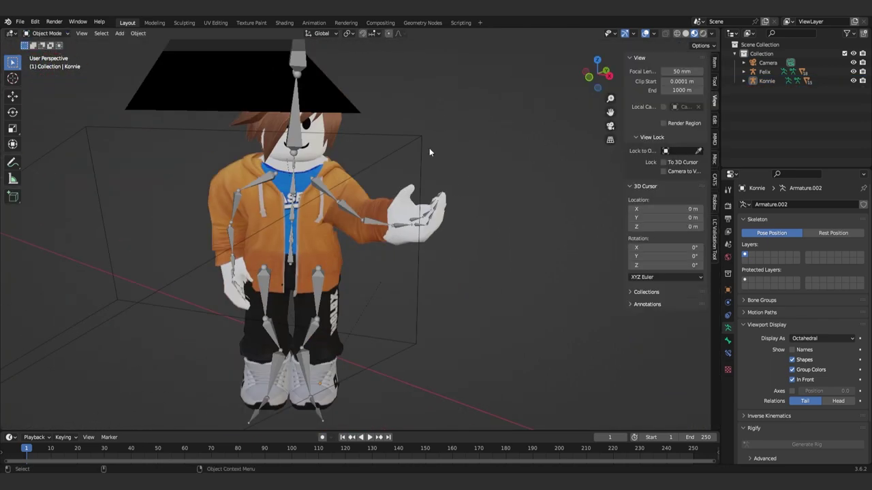
scroll(429, 147, down, 2)
key(shift+a)
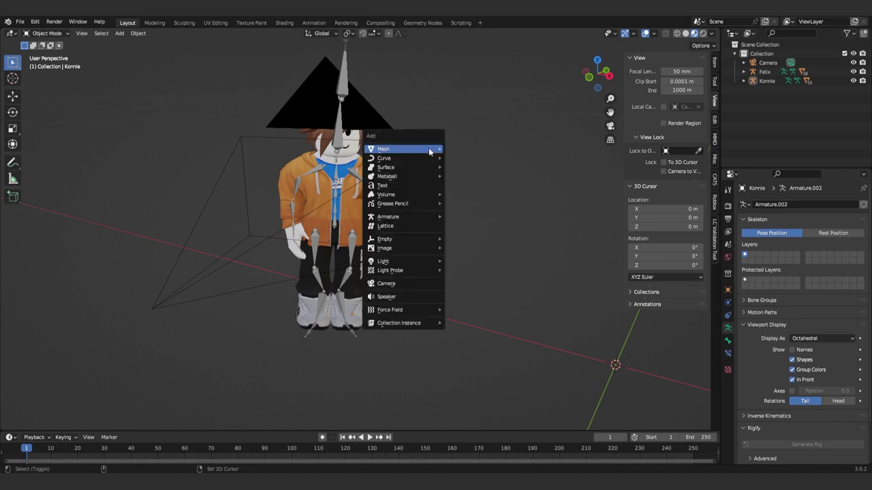
click(481, 157)
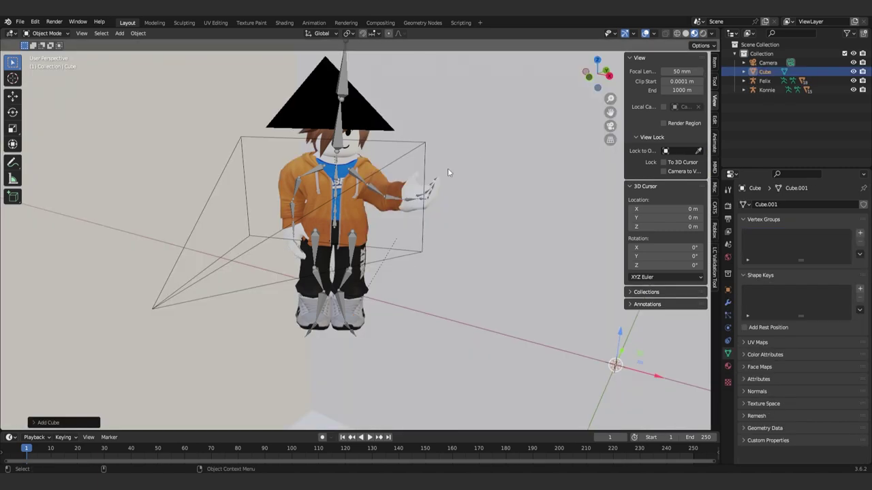
Scale the new cube down to a small size near the outstretched hand
scroll(447, 168, down, 4)
scroll(441, 165, down, 4)
key(s)
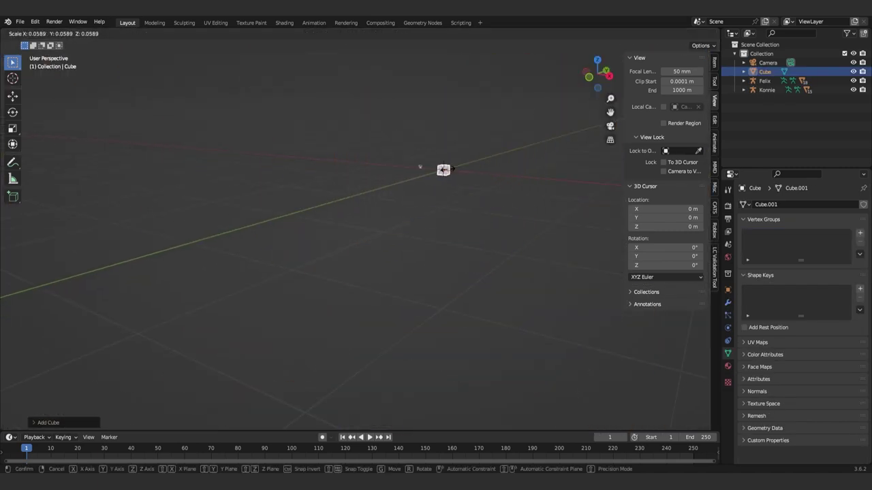
click(450, 168)
key(KP_0)
middle_drag(387, 150, 383, 164)
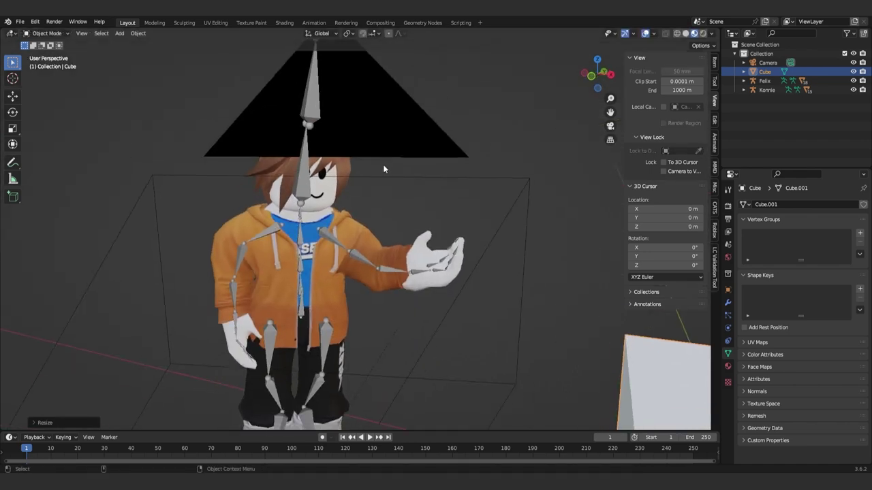
scroll(382, 164, down, 3)
scroll(408, 191, up, 3)
key(s)
click(424, 220)
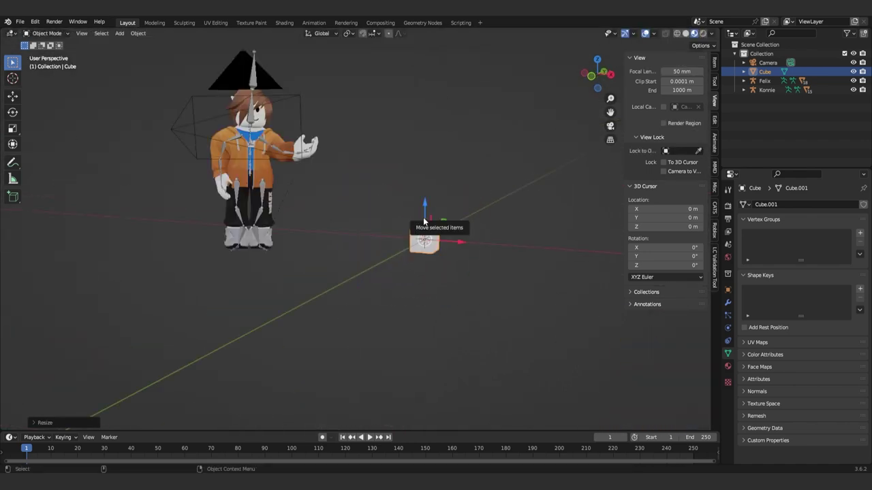
In Edit Mode, widen the cube along X and raise its top face into a flat panel
key(Tab)
mouse_move(427, 220)
middle_down()
mouse_move(419, 233)
mouse_move(461, 230)
mouse_move(361, 219)
middle_up()
key(KP_1)
drag(381, 234, 411, 234)
middle_drag(411, 233, 358, 237)
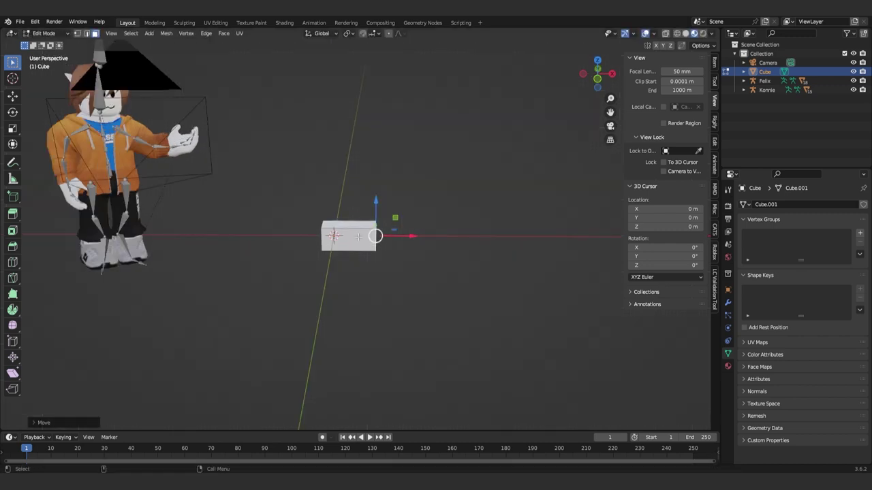
click(349, 223)
key(KP_1)
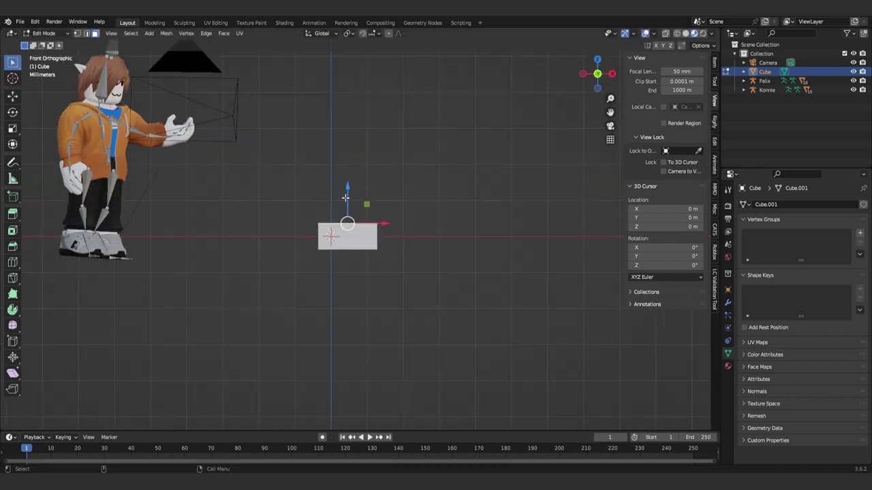
drag(345, 198, 345, 189)
middle_drag(346, 189, 340, 236)
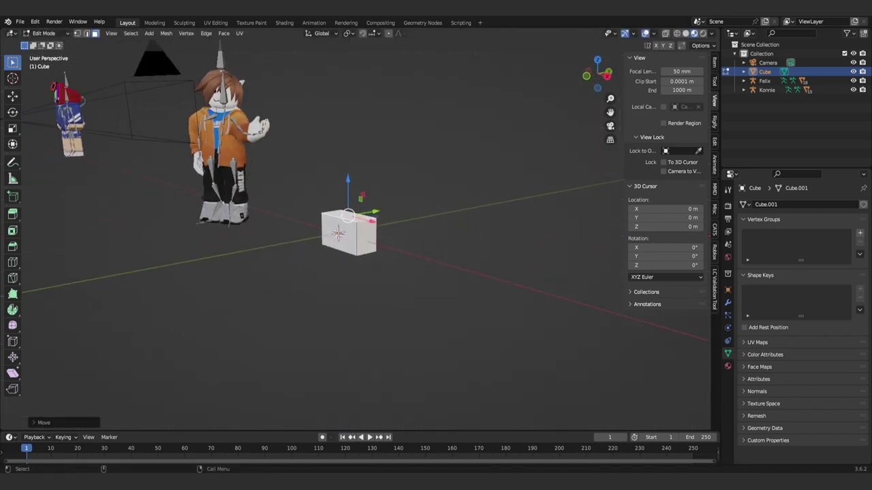
key(Tab)
key(KP_0)
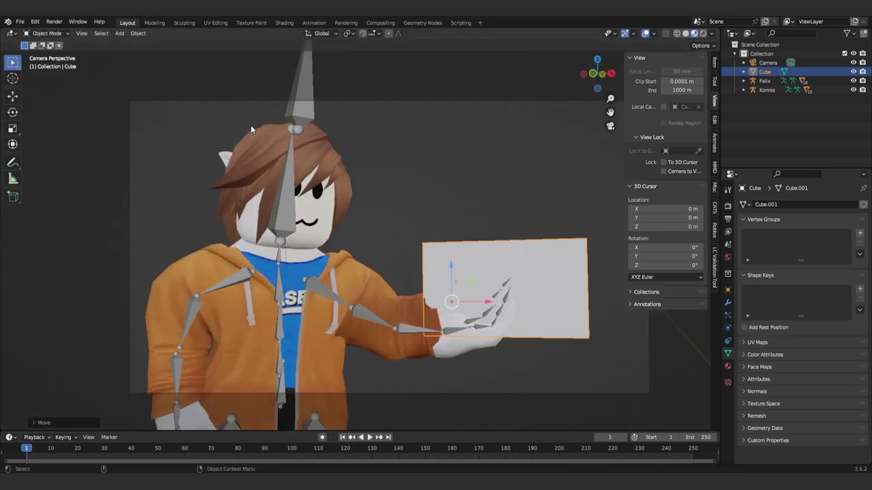
Turn off the armature's In Front display so bones stop drawing over the character
scroll(466, 311, down, 3)
click(490, 275)
scroll(429, 262, up, 2)
click(429, 262)
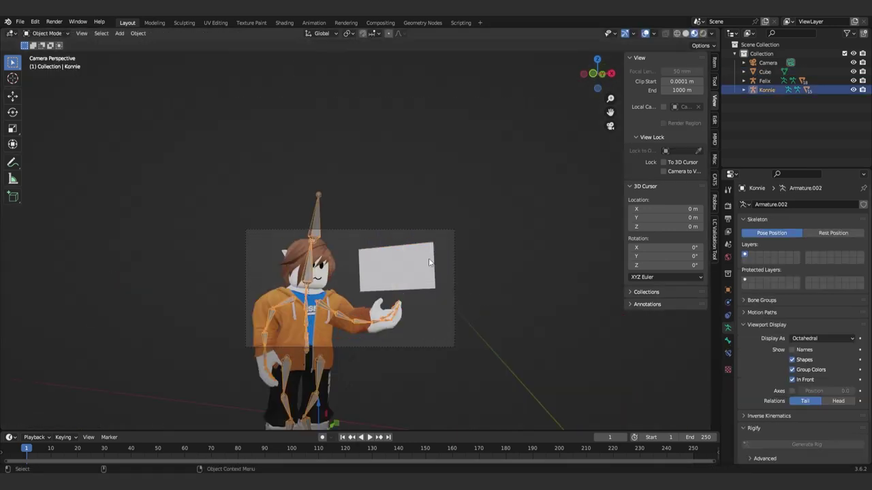
click(794, 379)
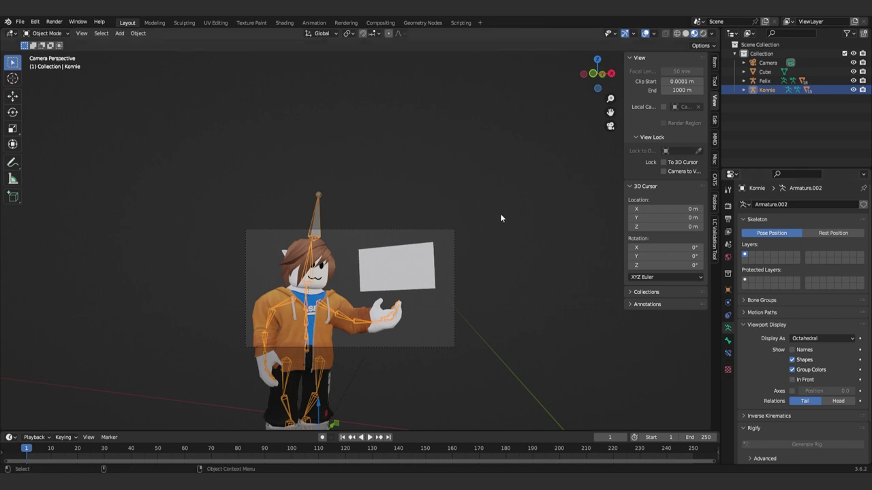
click(500, 213)
scroll(500, 214, down, 1)
shift+scroll(384, 281, down, 2)
scroll(384, 285, up, 3)
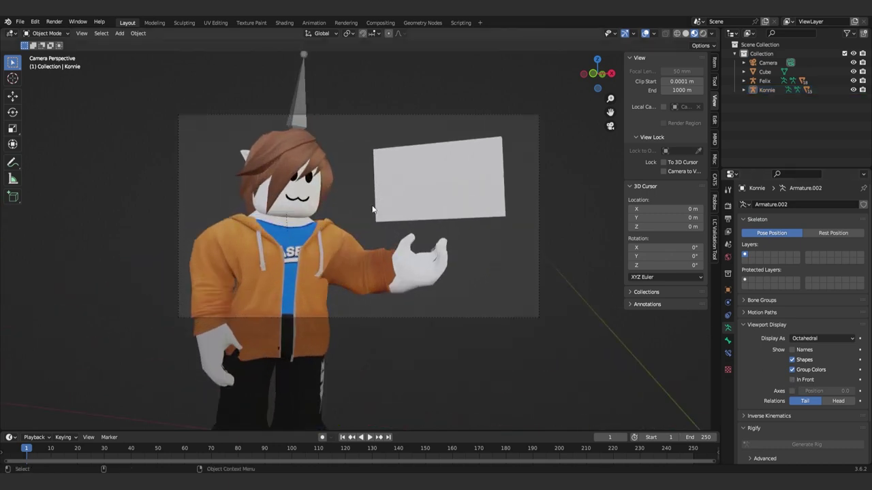
In Pose Mode, lower the free upper arm to the side and select the open hand's thumb
key(ctrl+Tab)
click(218, 266)
key(r)
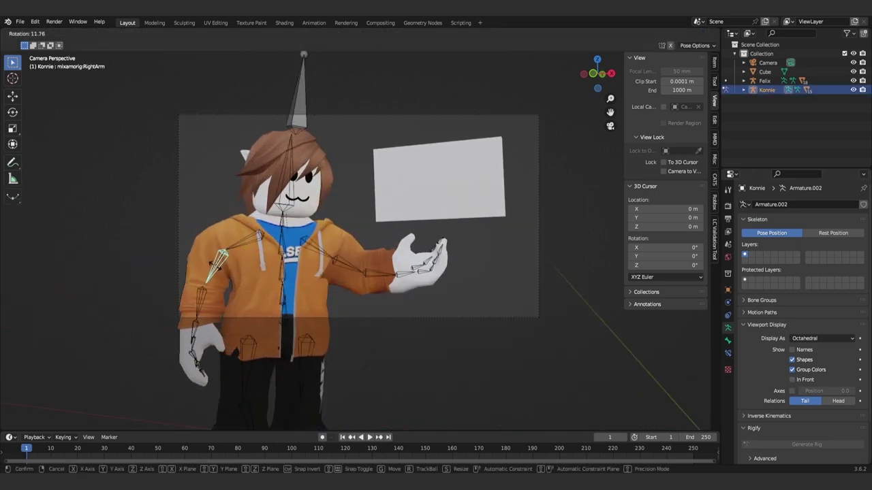
click(213, 268)
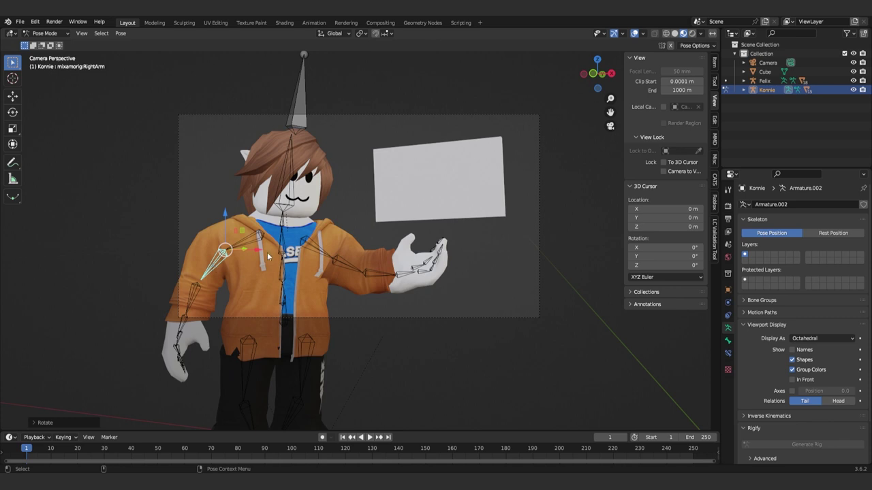
scroll(423, 200, down, 1)
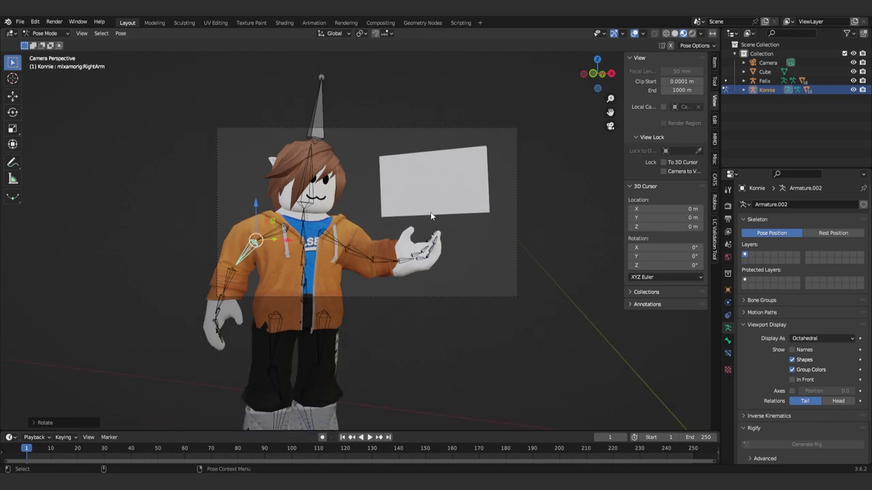
click(438, 235)
scroll(429, 238, up, 6)
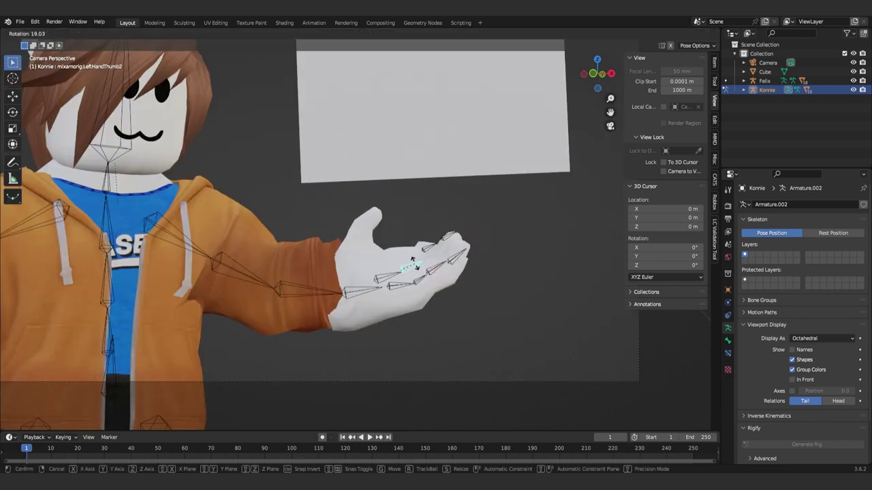
click(44, 32)
click(41, 38)
Select the sign panel, view it through the camera and enter Edit Mode
mouse_move(377, 293)
middle_down()
mouse_move(325, 268)
mouse_move(181, 253)
mouse_move(274, 190)
mouse_move(343, 204)
mouse_move(391, 248)
middle_up()
scroll(325, 268, up, 4)
scroll(391, 248, down, 6)
click(445, 224)
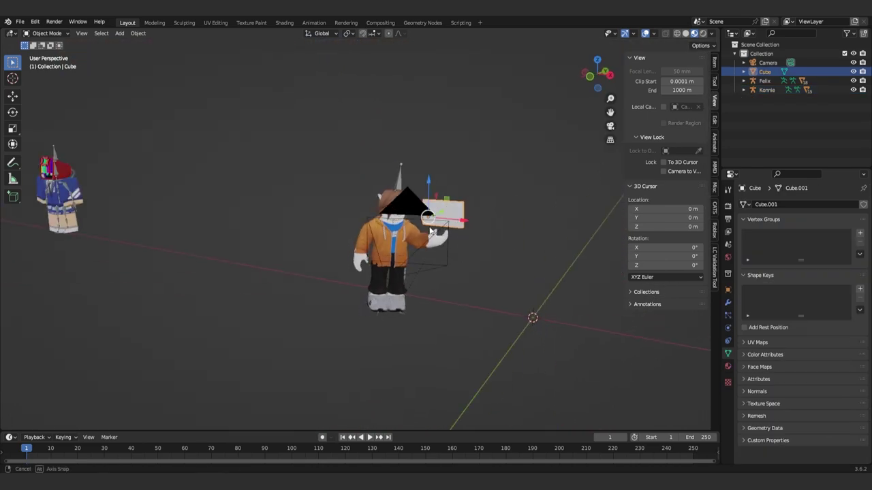
key(KP_0)
scroll(427, 226, down, 3)
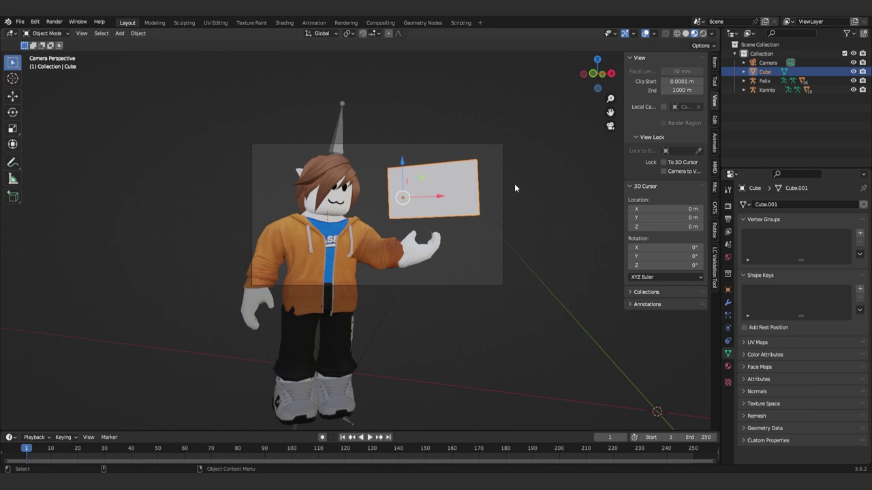
scroll(439, 183, up, 3)
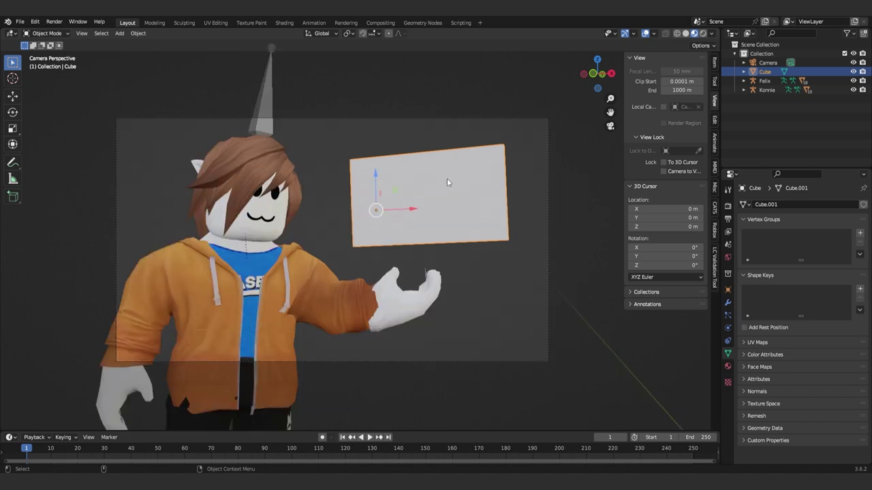
key(Tab)
scroll(447, 182, up, 2)
middle_drag(447, 183, 470, 184)
Bevel the sign panel's edges into rounded corners with Ctrl+B
scroll(470, 184, up, 3)
key(ctrl+b)
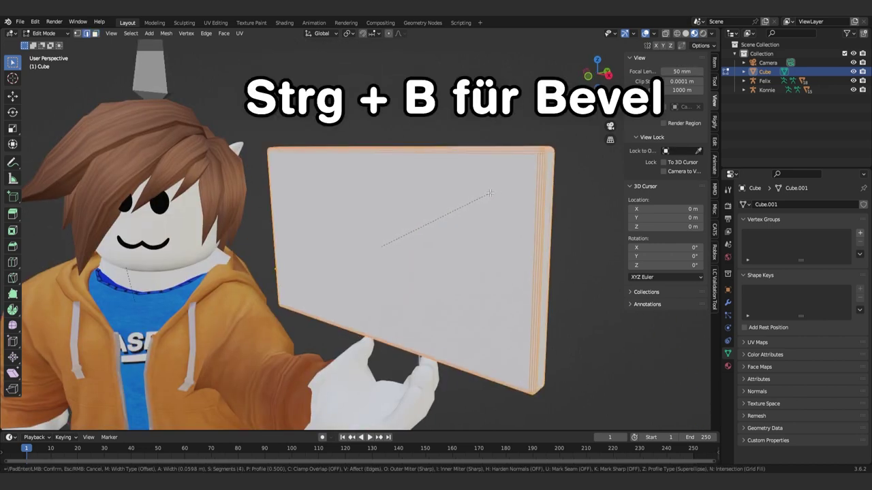
click(489, 193)
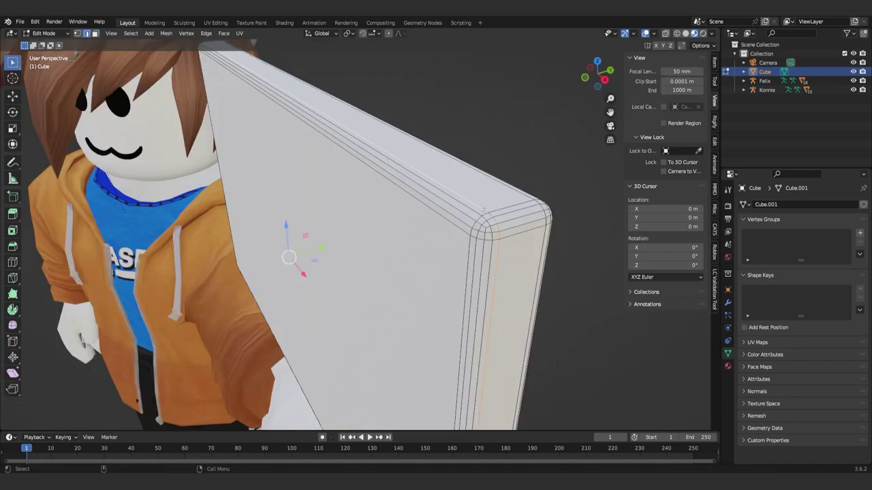
Mark the bevelled edges sharp and return to Object Mode
right_click(483, 211)
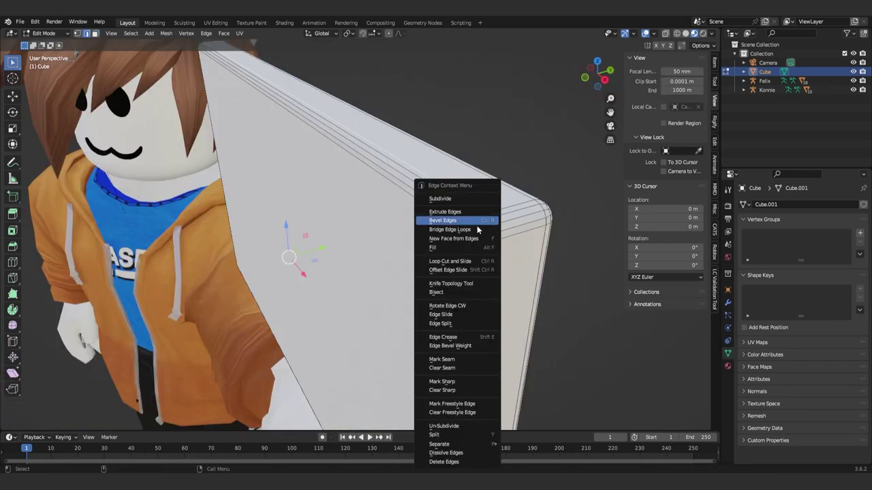
click(439, 383)
key(Tab)
scroll(346, 201, down, 5)
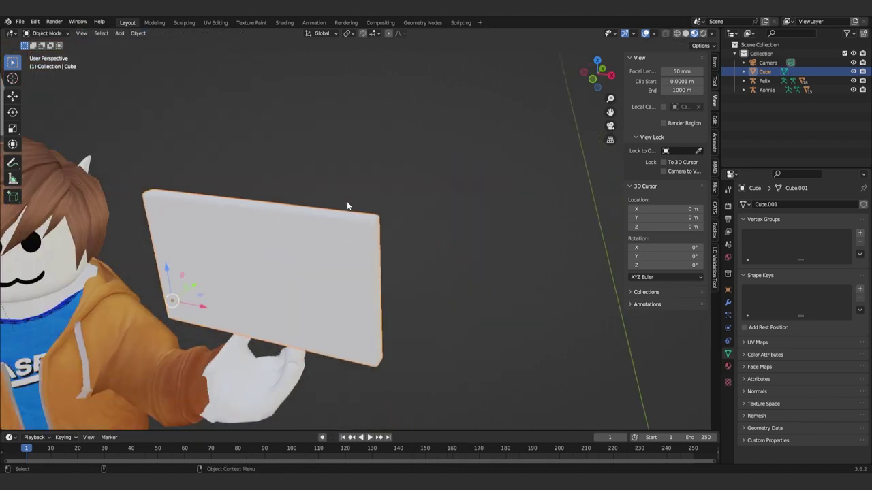
mouse_move(346, 201)
middle_down()
mouse_move(276, 250)
mouse_move(251, 248)
mouse_move(321, 208)
mouse_move(362, 208)
middle_up()
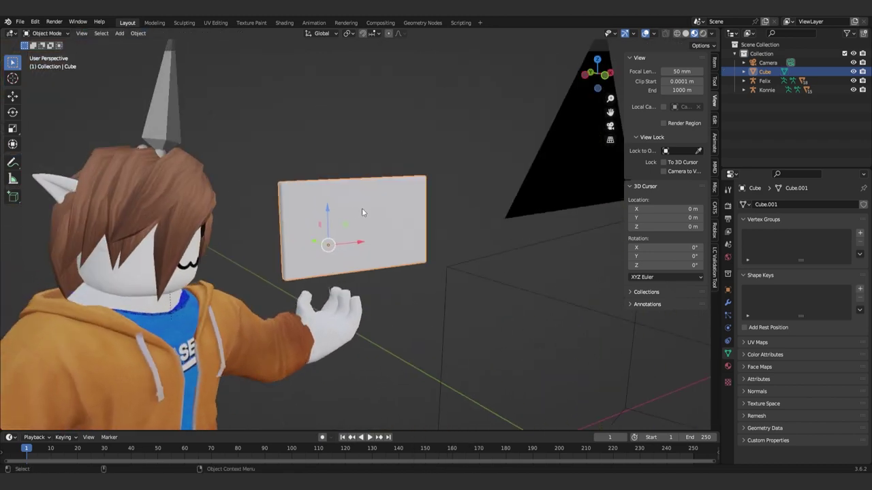
scroll(362, 207, up, 2)
scroll(364, 216, up, 3)
scroll(371, 207, down, 2)
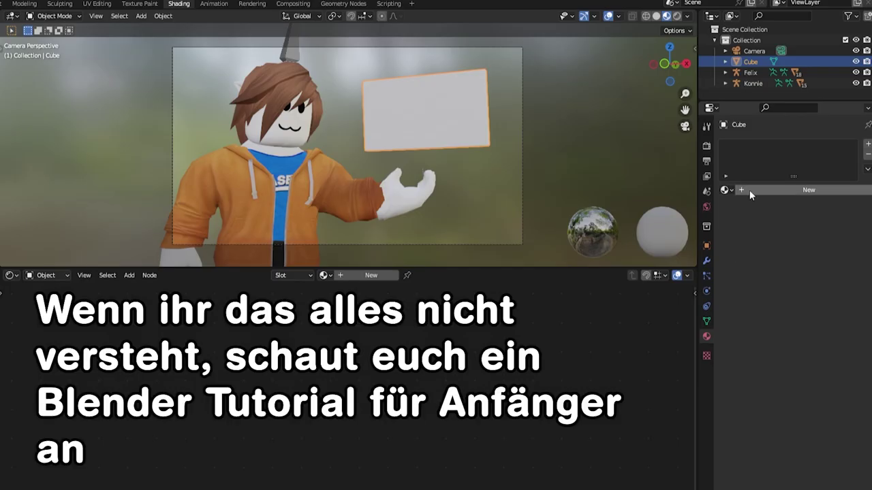
Create a new material for the sign named 'Thumbnail'
click(749, 190)
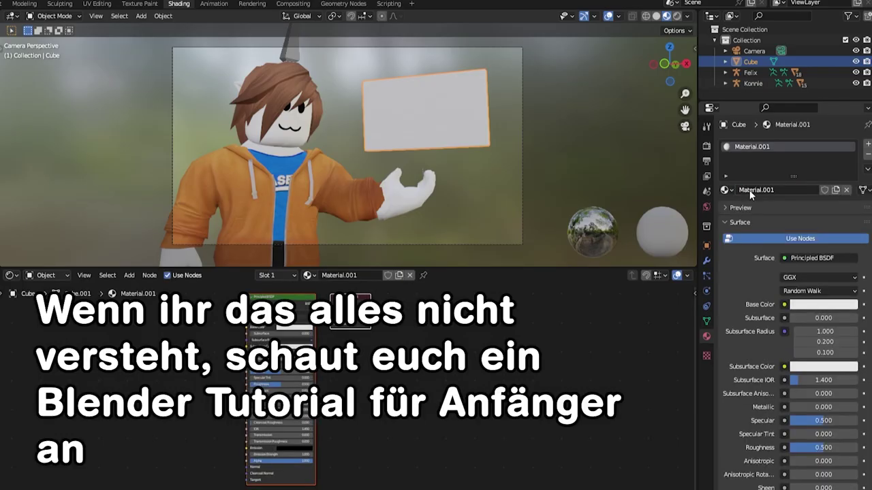
double_click(759, 190)
text(Thumbnail)
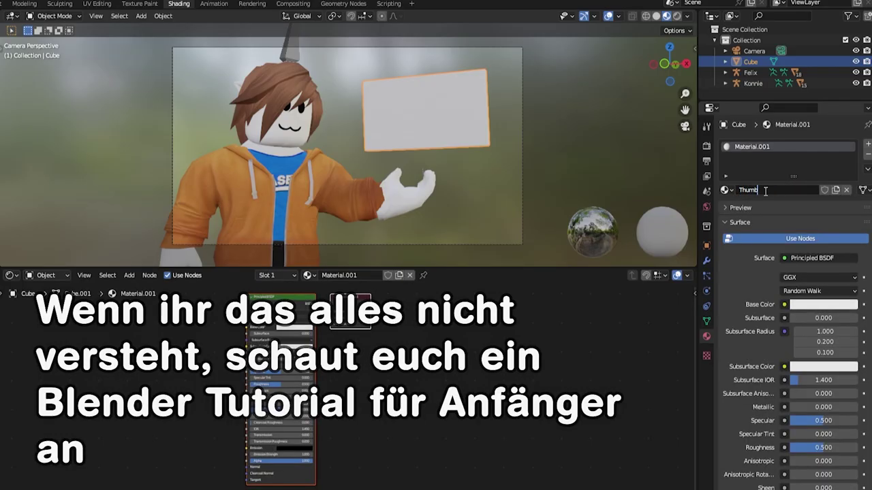
key(Return)
Add an Image Texture with Thumbnail Texture.png, set Roughness 1 and Specular 0
key(shift+a)
click(129, 345)
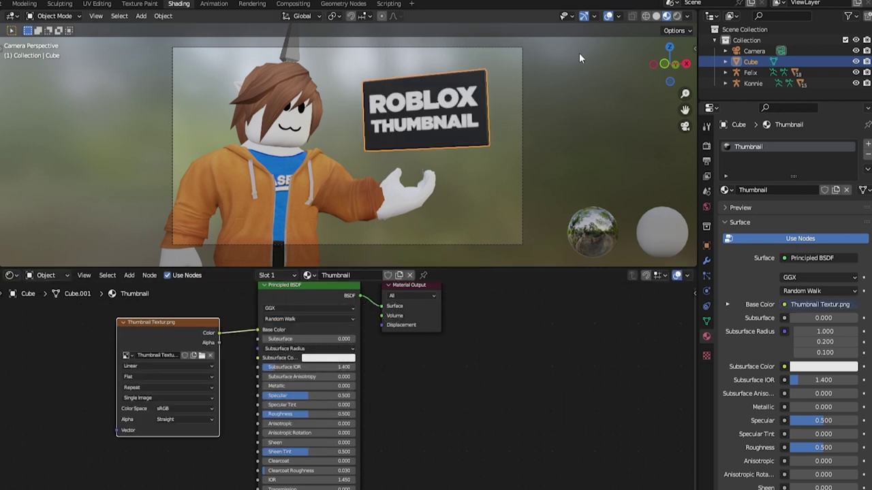
click(678, 18)
click(667, 16)
scroll(734, 370, down, 3)
drag(821, 383, 858, 383)
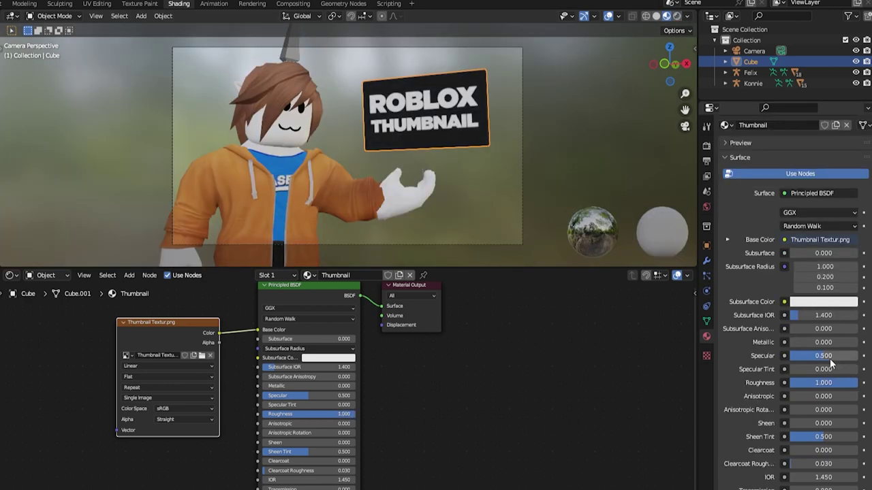
drag(826, 359, 783, 357)
scroll(803, 357, down, 4)
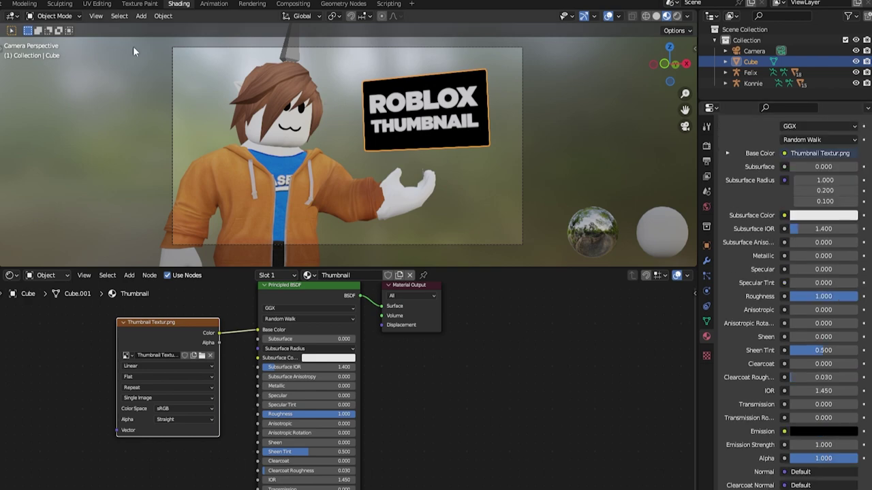
click(5, 4)
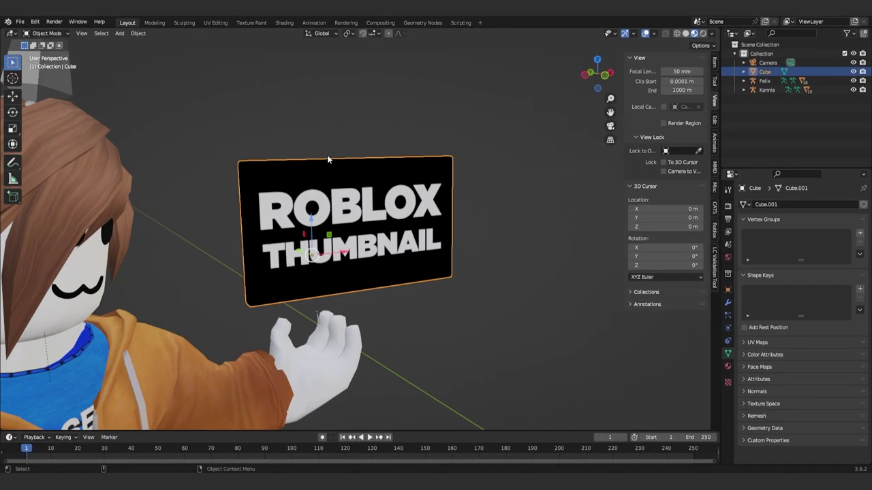
Preview the camera view with Rendered shading
key(KP_0)
scroll(283, 160, down, 4)
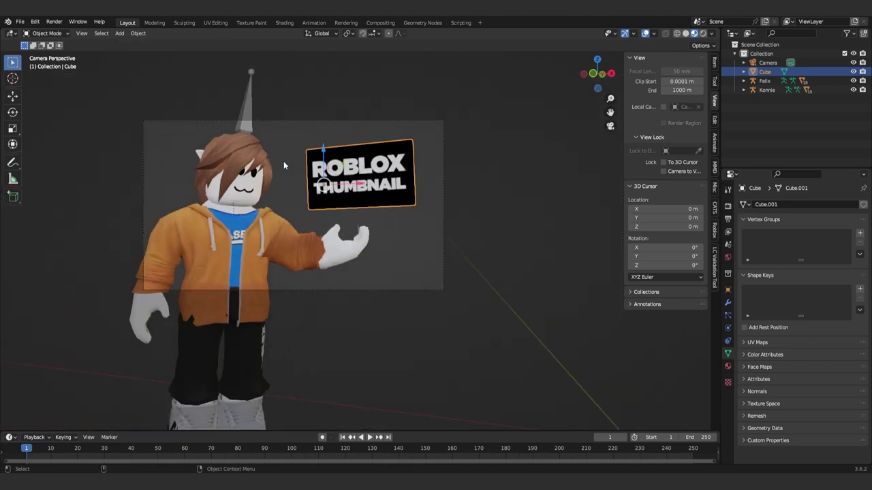
scroll(283, 160, up, 2)
scroll(243, 160, up, 1)
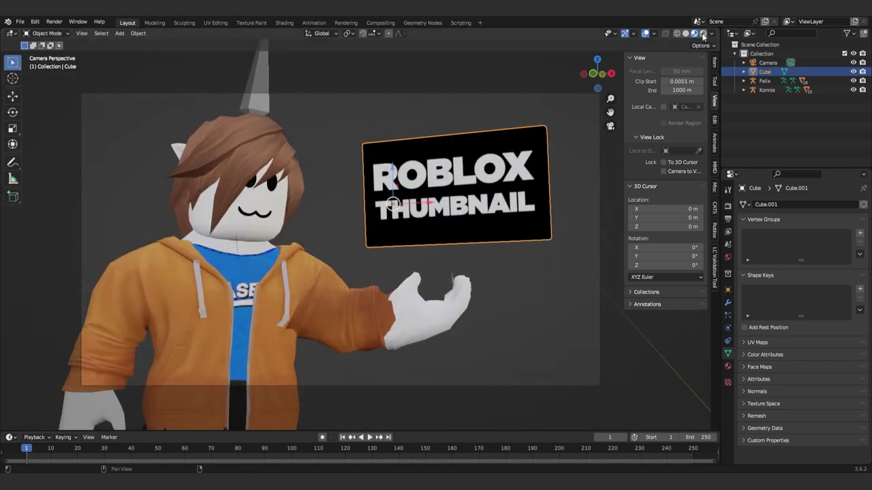
click(702, 34)
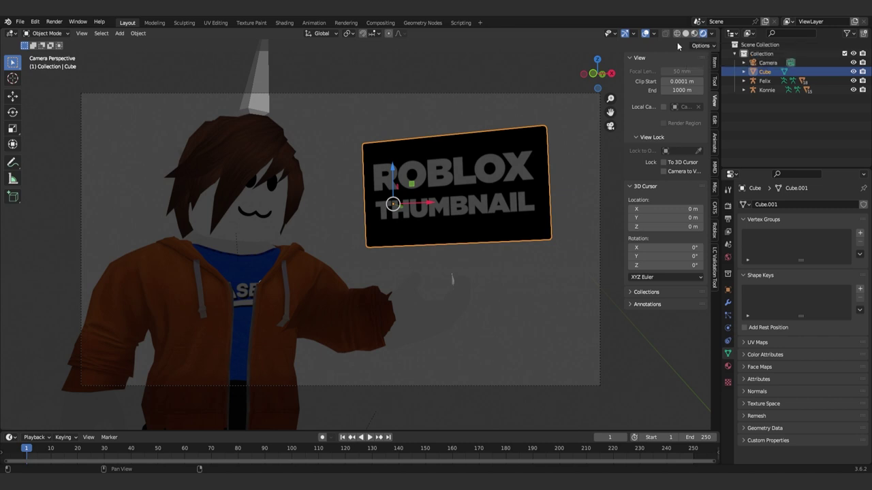
click(415, 93)
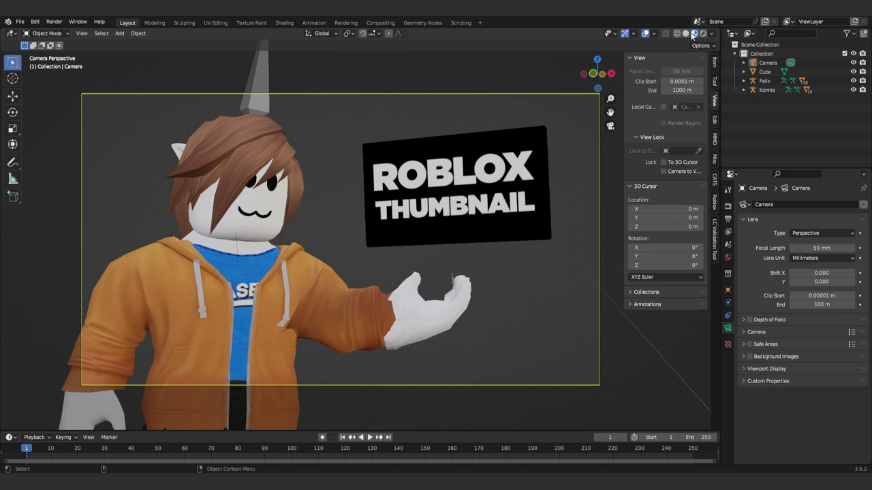
click(693, 33)
click(702, 33)
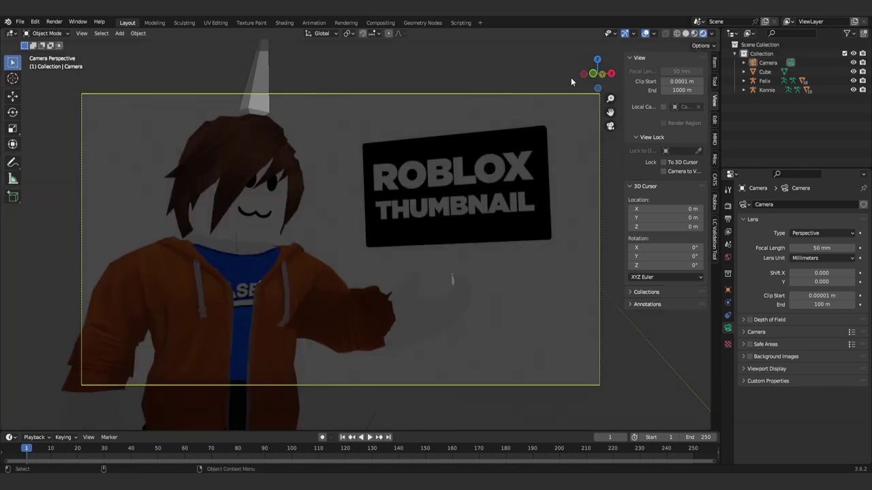
Hide the sidebar and try World strength 12.4 before returning it to 1.000
key(n)
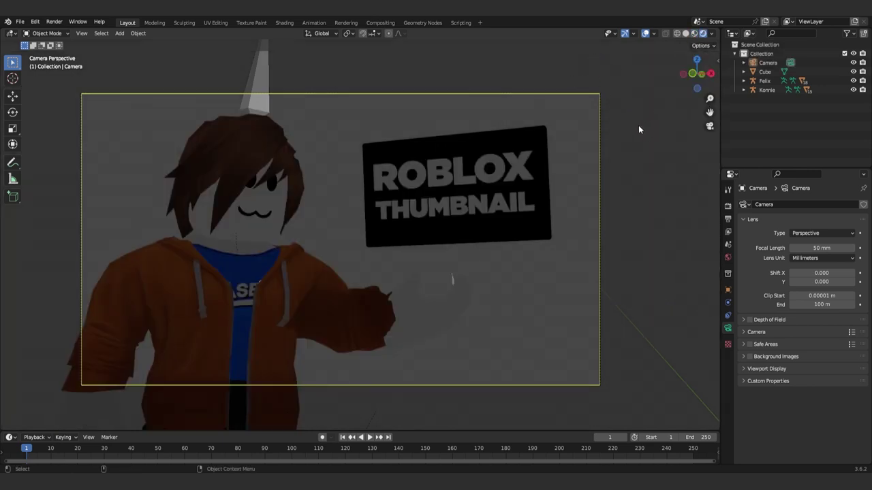
click(727, 190)
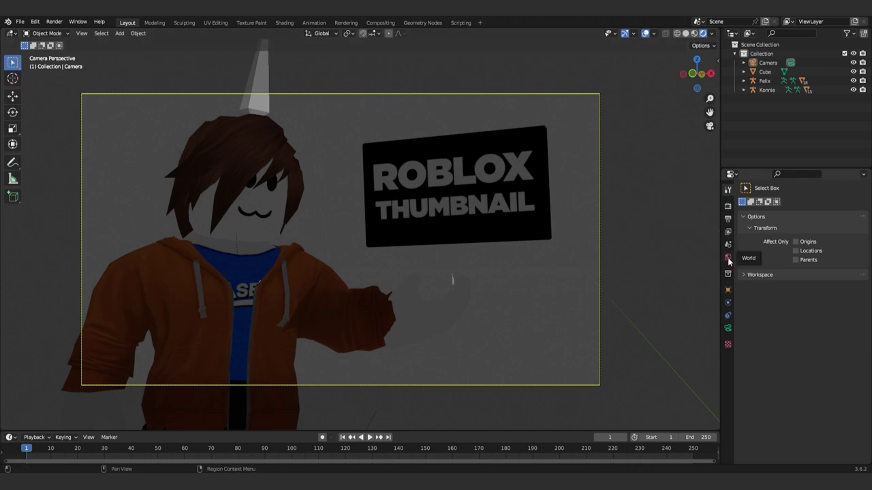
click(728, 258)
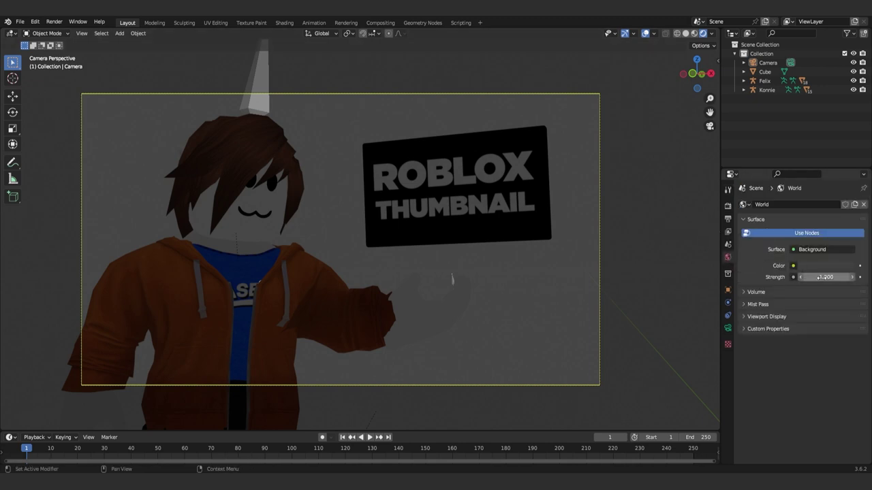
drag(820, 276, 858, 276)
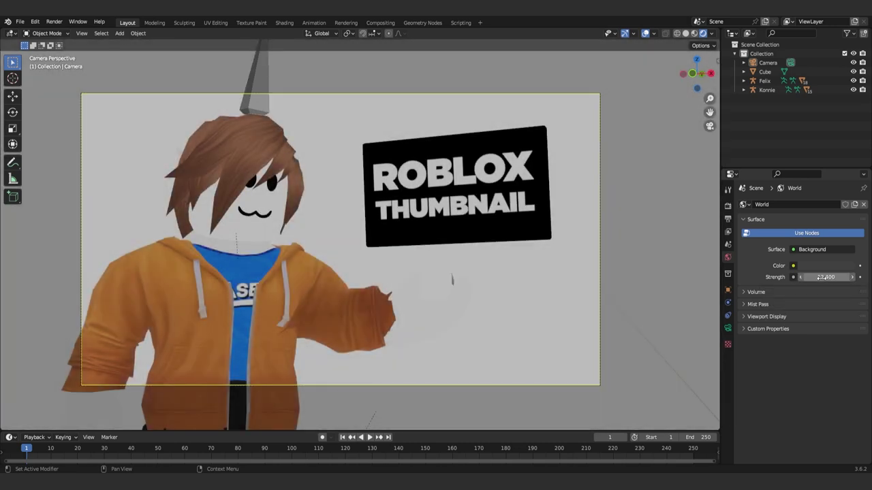
drag(824, 277, 817, 277)
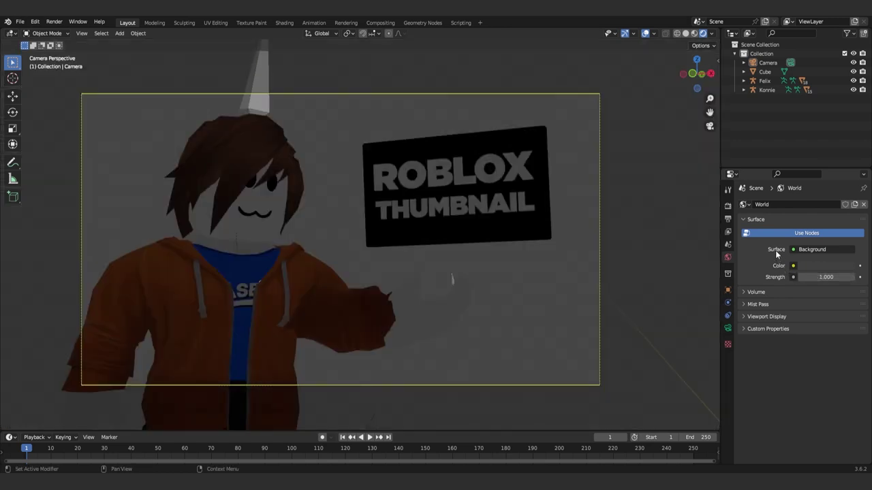
Set Eevee render samples to 512 and enable Ambient Occlusion
click(727, 207)
double_click(820, 233)
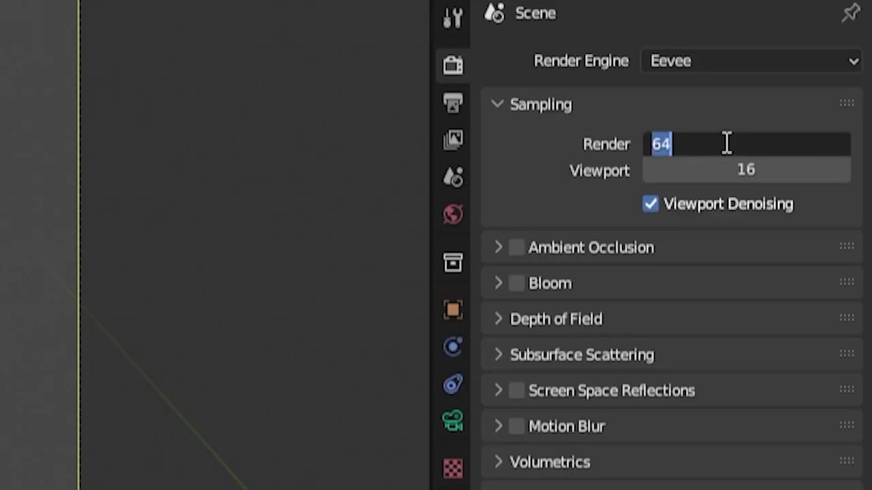
text(512)
key(Return)
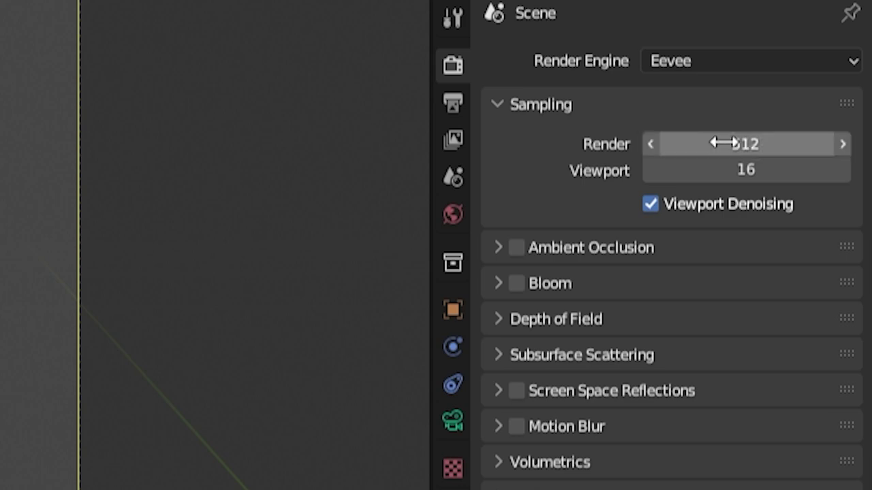
click(519, 247)
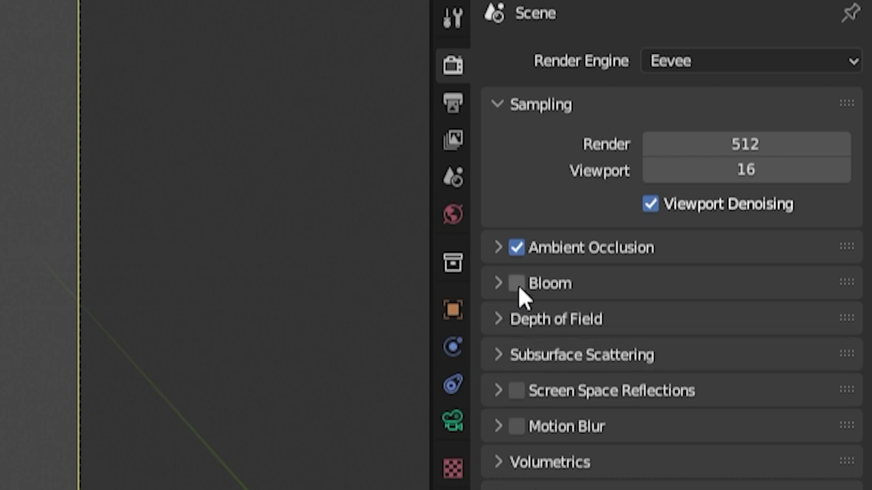
Enable Screen Space Reflections and set the Film background to Transparent
click(517, 392)
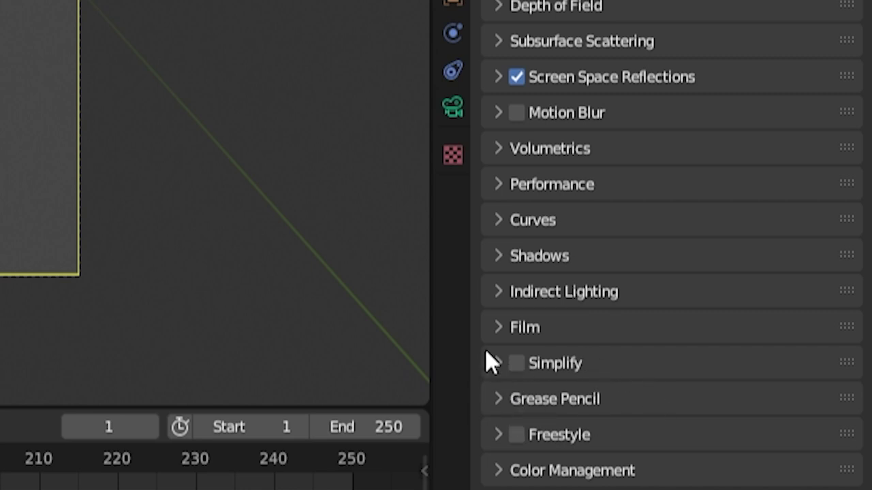
click(508, 328)
click(640, 395)
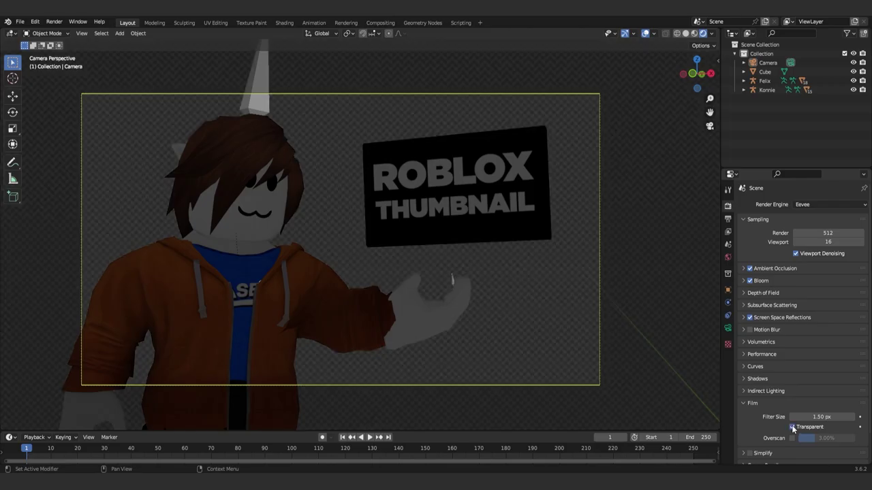
Set world strength to 15.3, lighten the background colour, then lower strength to about 4.6
click(727, 257)
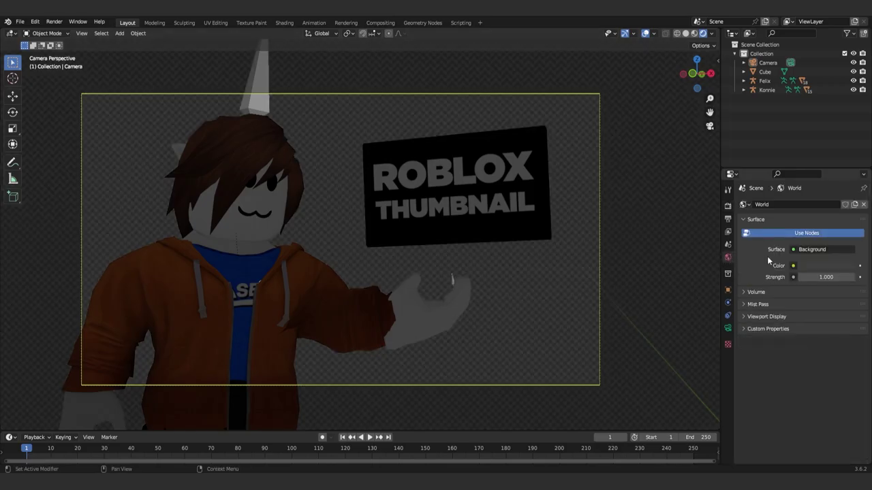
double_click(825, 278)
text(15.3)
key(Return)
mouse_move(825, 277)
mouse_down()
mouse_move(803, 277)
mouse_move(845, 278)
mouse_move(797, 278)
mouse_move(821, 274)
mouse_up()
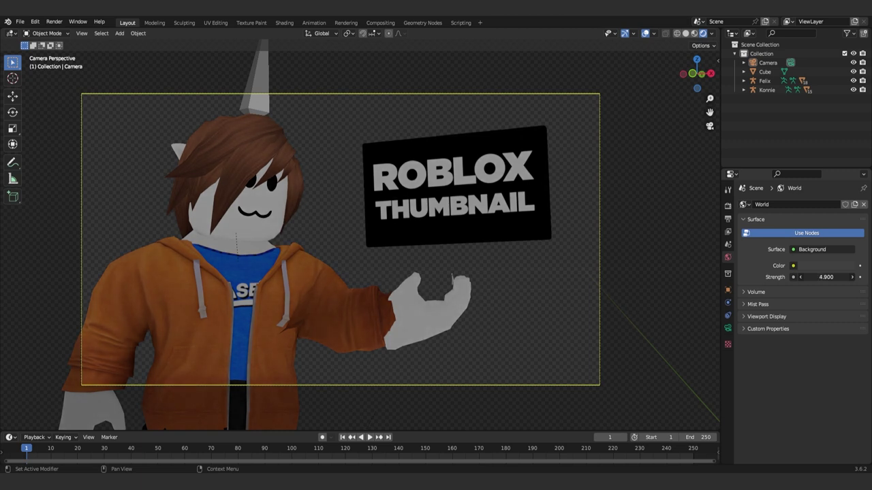
click(820, 265)
drag(848, 188, 848, 180)
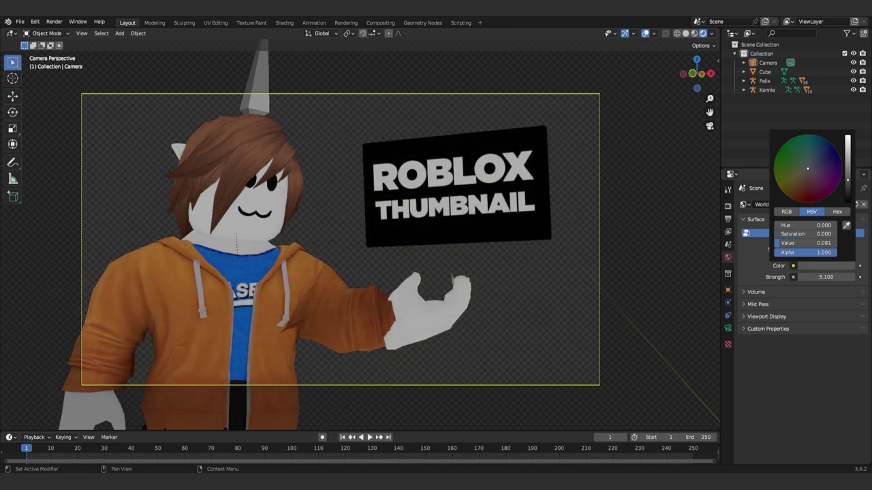
drag(825, 278, 817, 278)
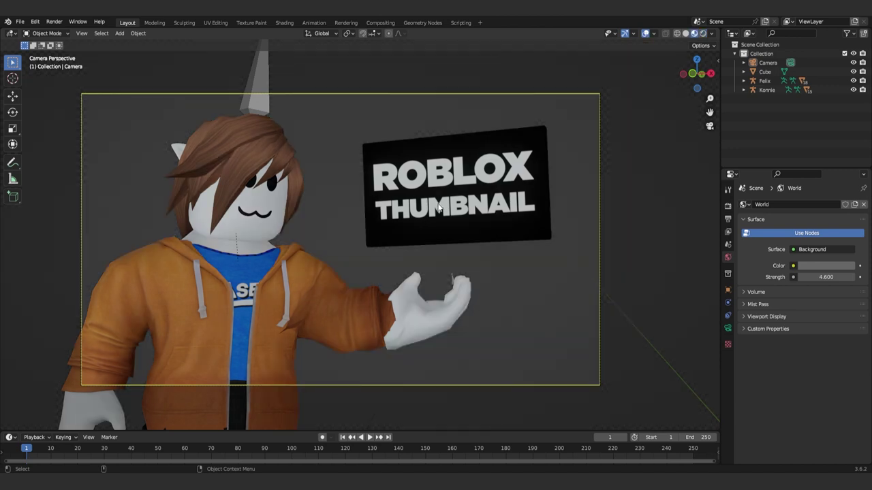
Add a Sun light to the scene
scroll(437, 206, down, 3)
scroll(492, 164, down, 2)
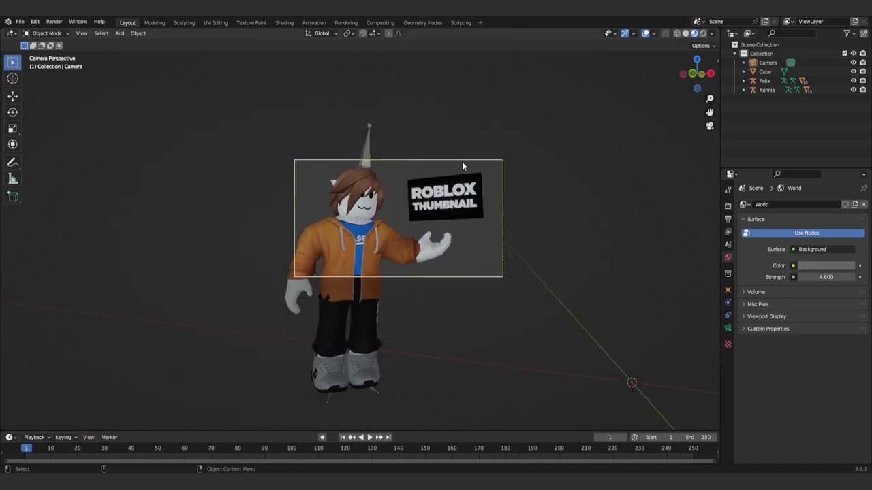
scroll(463, 167, down, 3)
click(470, 181)
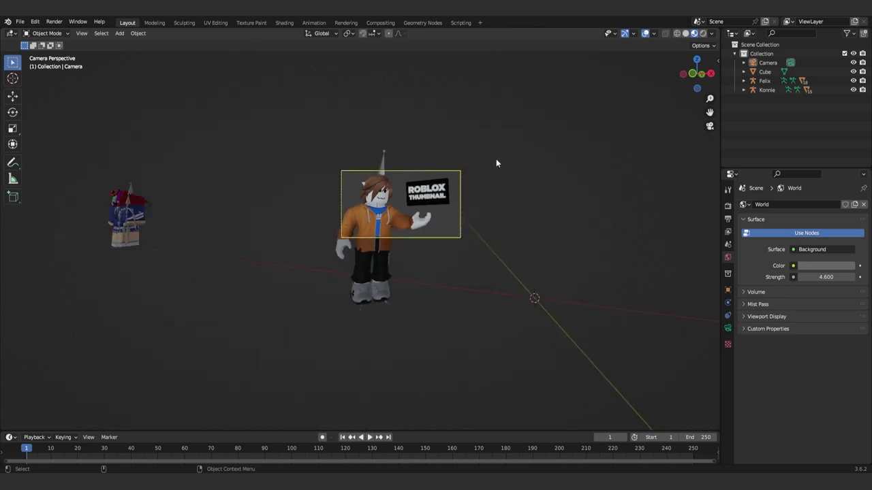
key(shift+a)
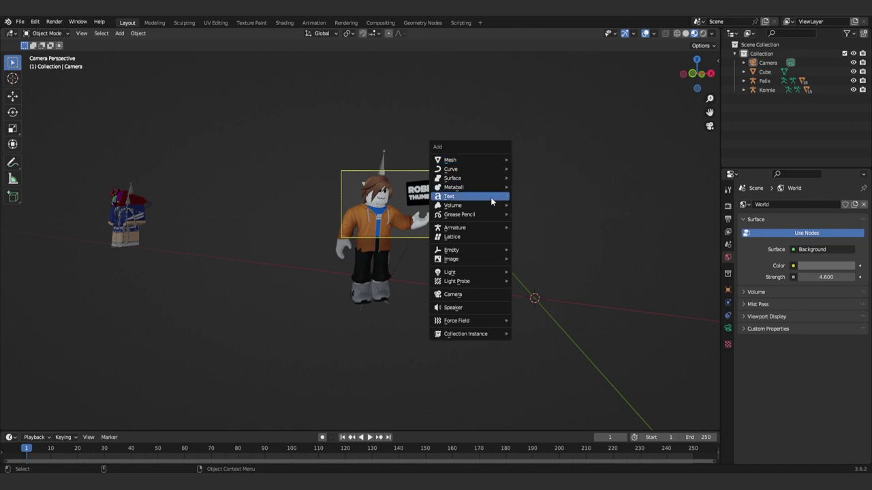
mouse_move(469, 272)
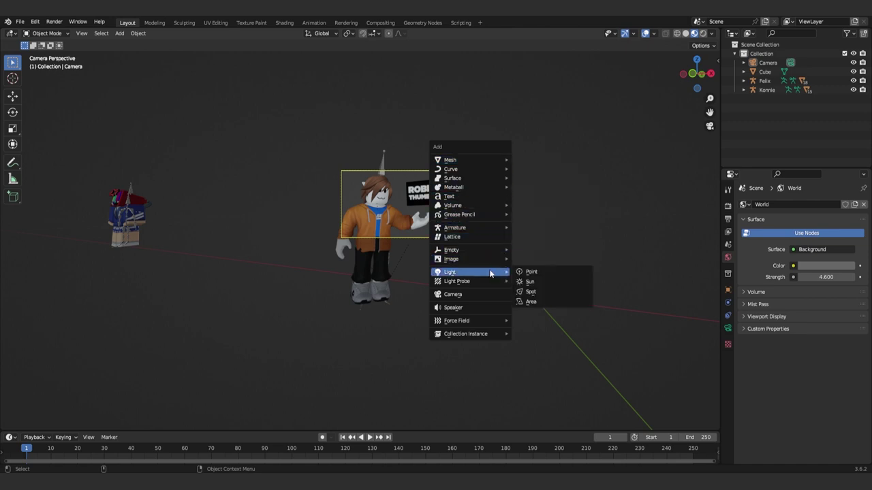
click(531, 281)
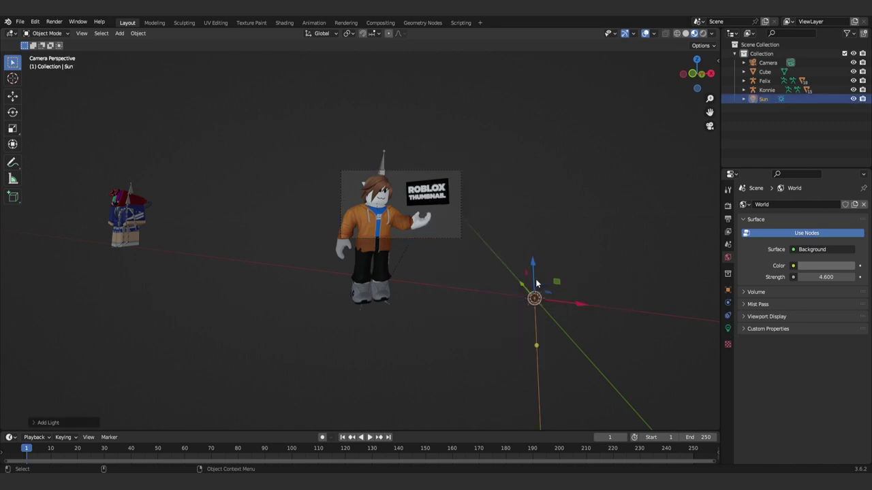
Switch to rendered shading and move the Sun light up above the character
click(703, 35)
click(853, 99)
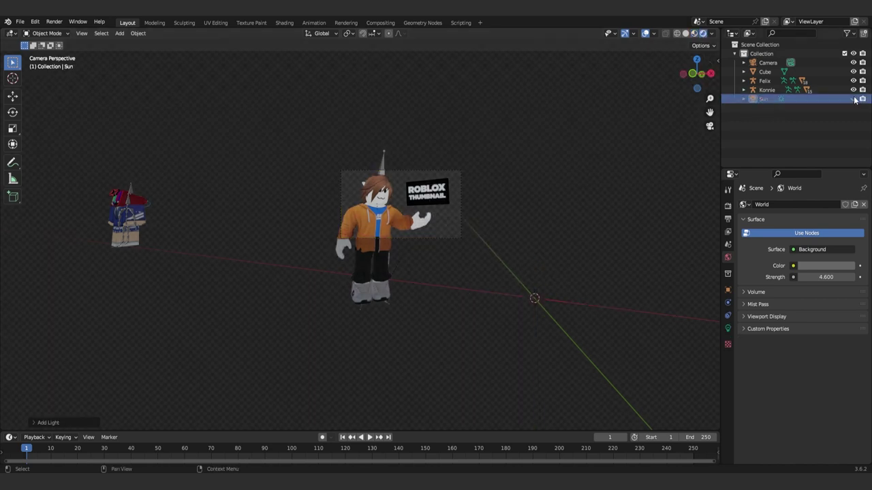
click(547, 297)
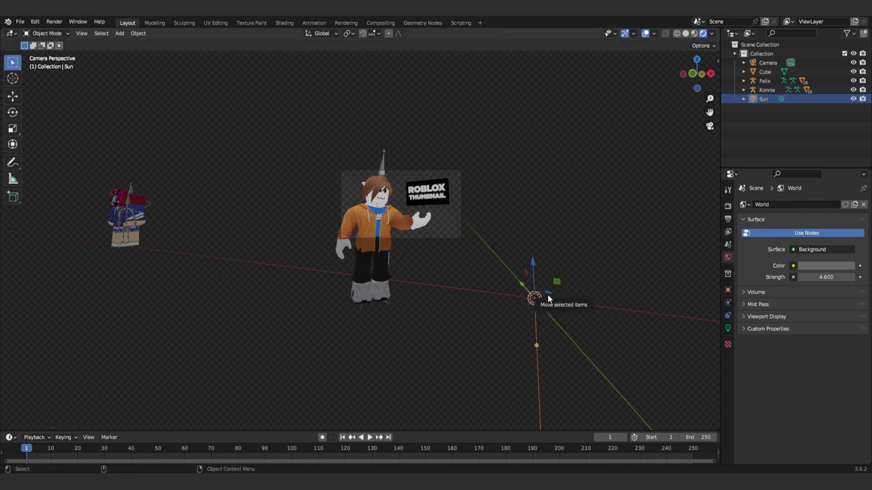
drag(546, 297, 399, 175)
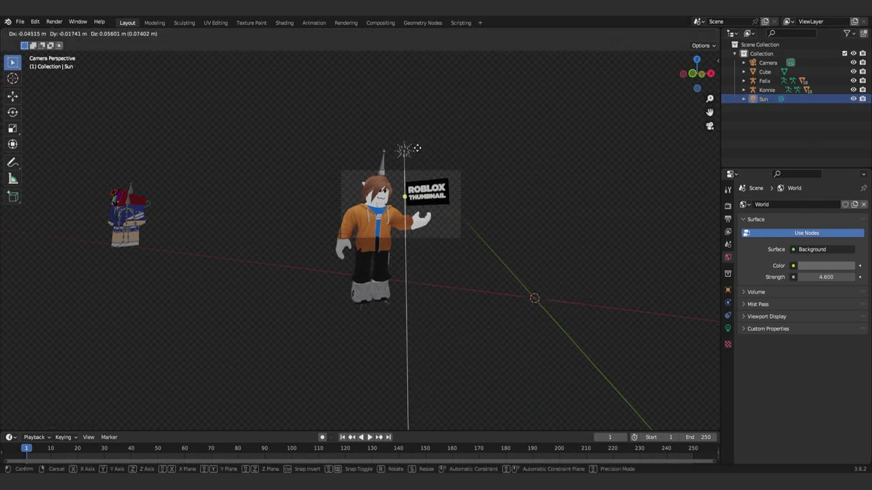
scroll(400, 175, up, 1)
scroll(400, 175, up, 1)
scroll(382, 204, up, 1)
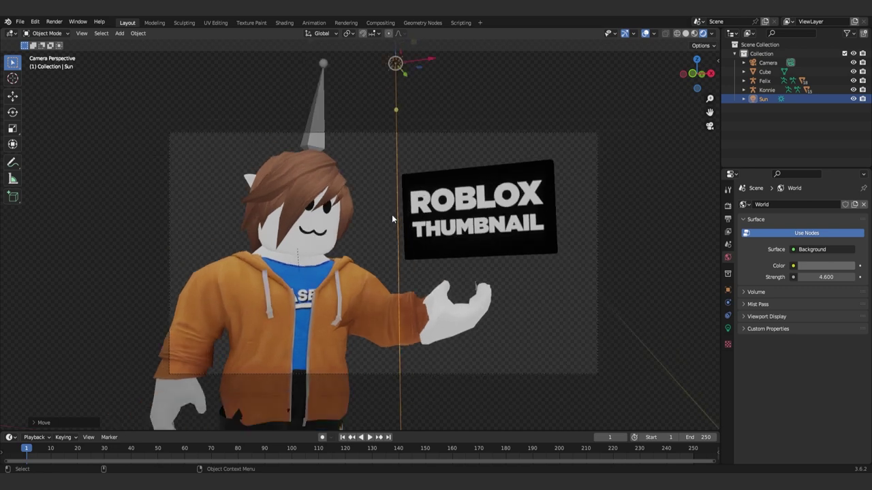
scroll(391, 218, down, 2)
Rotate the Sun light to point straight down
click(583, 154)
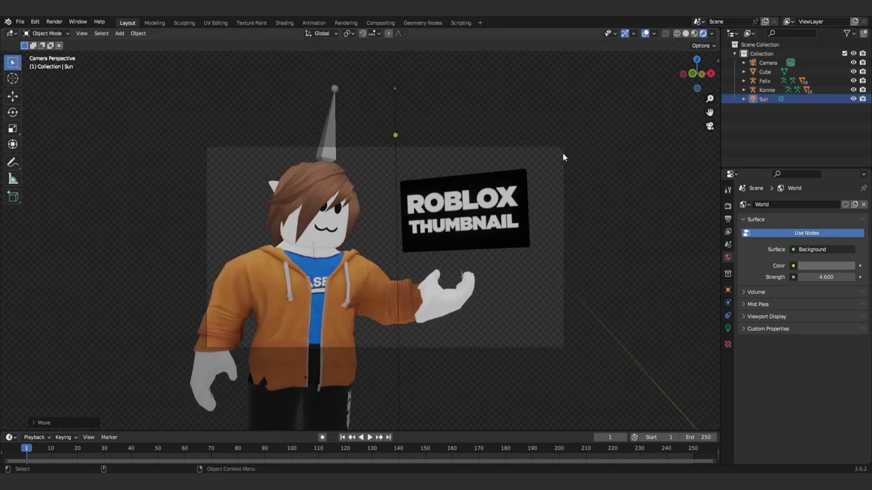
click(397, 89)
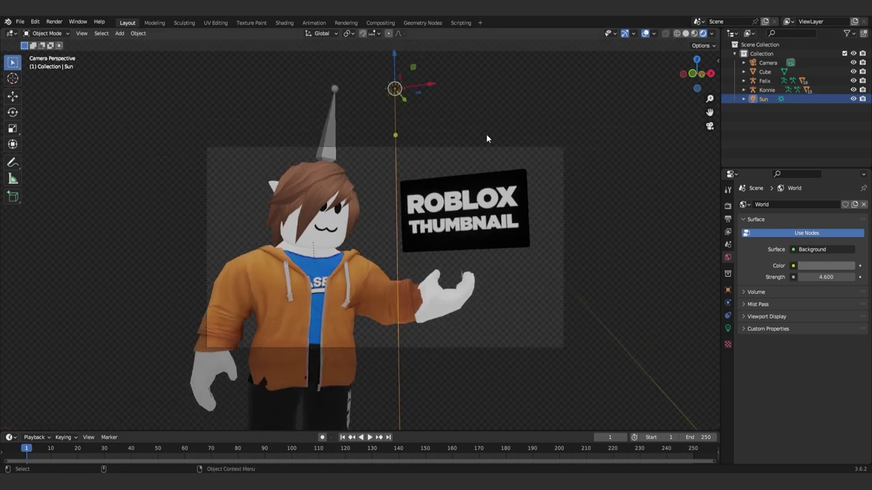
key(r)
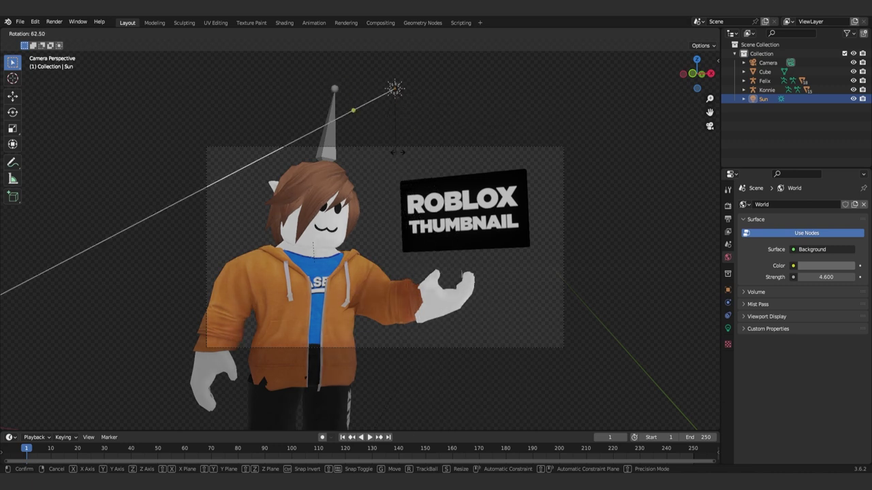
click(514, 136)
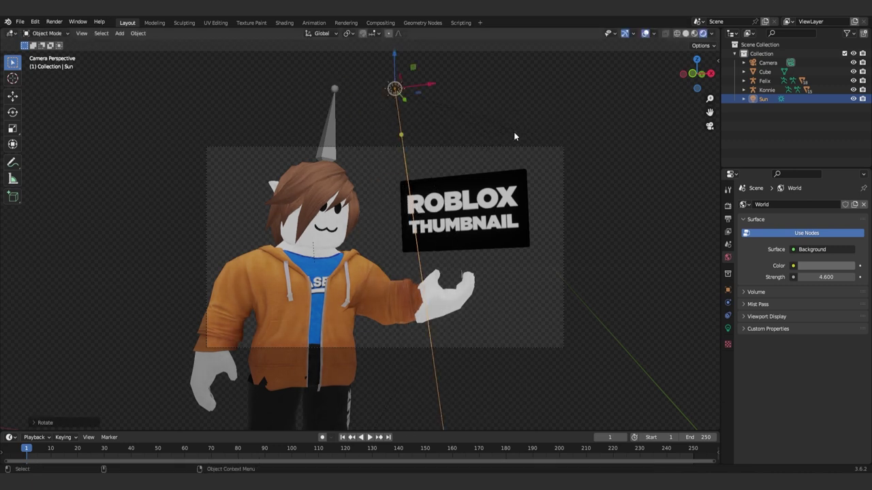
Set the Sun light's strength to 4, then change it to 5
click(727, 328)
click(806, 266)
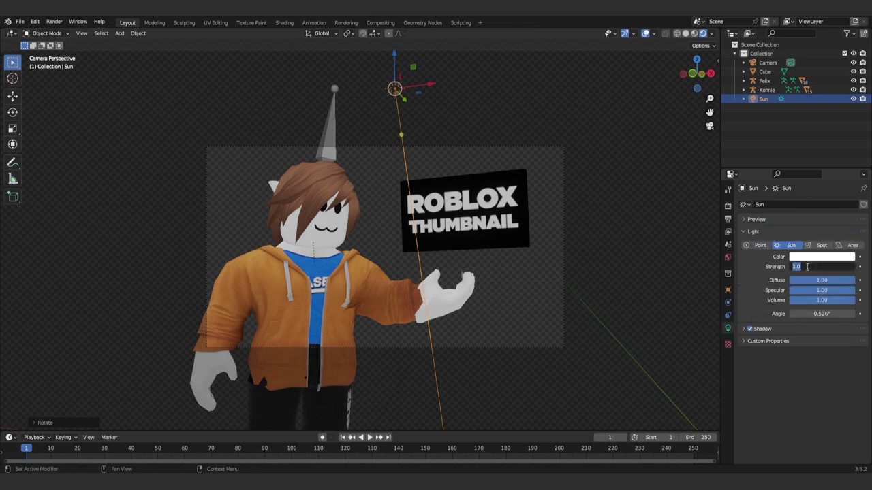
text(4)
key(Return)
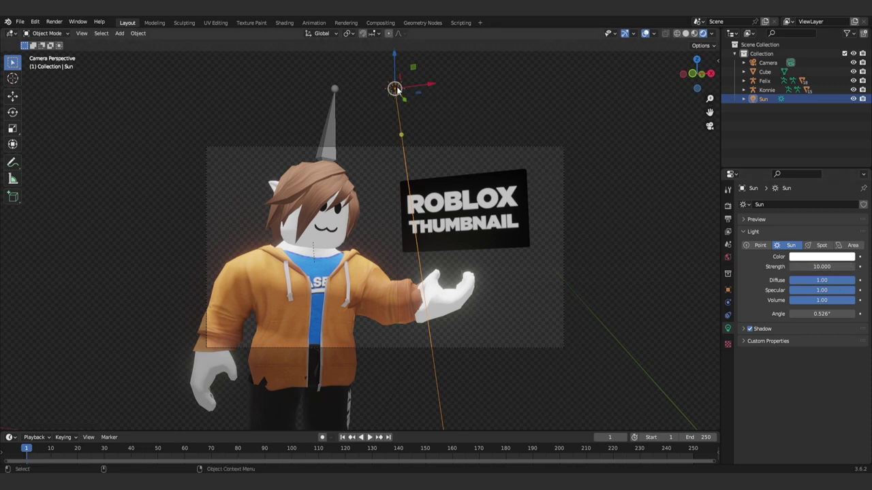
click(830, 267)
text(5)
key(Return)
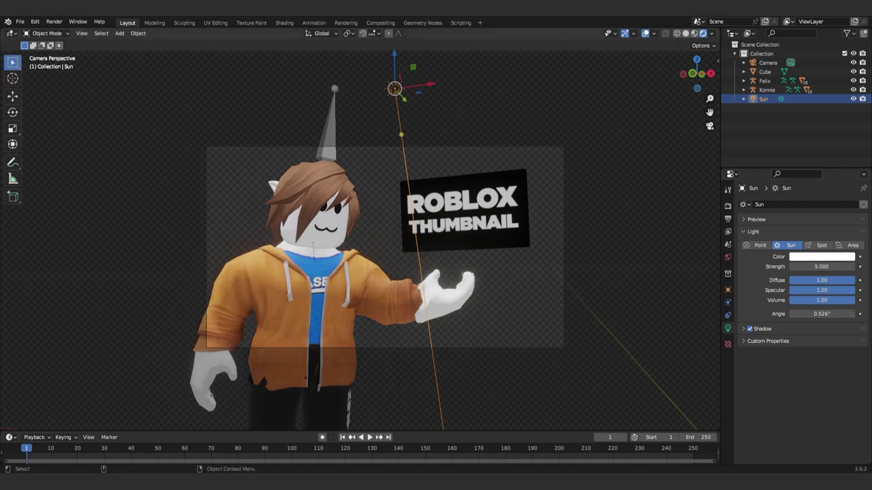
Re-aim the Sun light's direction, checking from the side and camera views
key(r)
key(r)
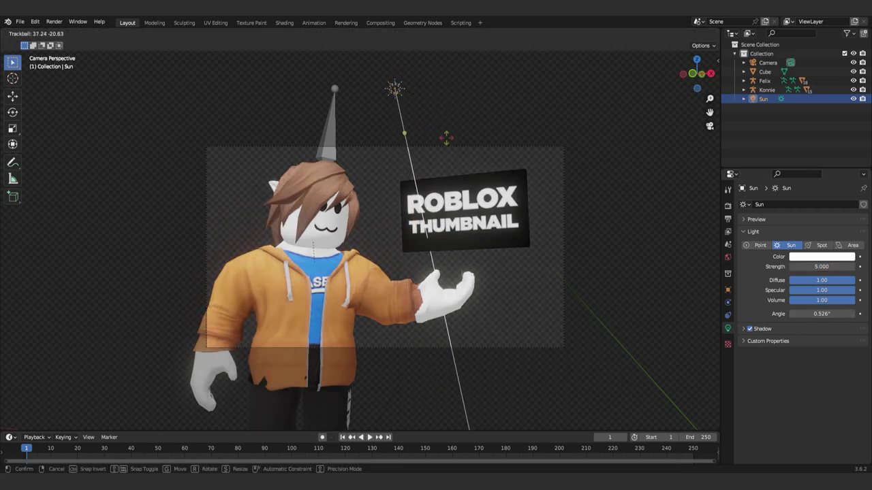
click(425, 129)
middle_drag(425, 129, 499, 133)
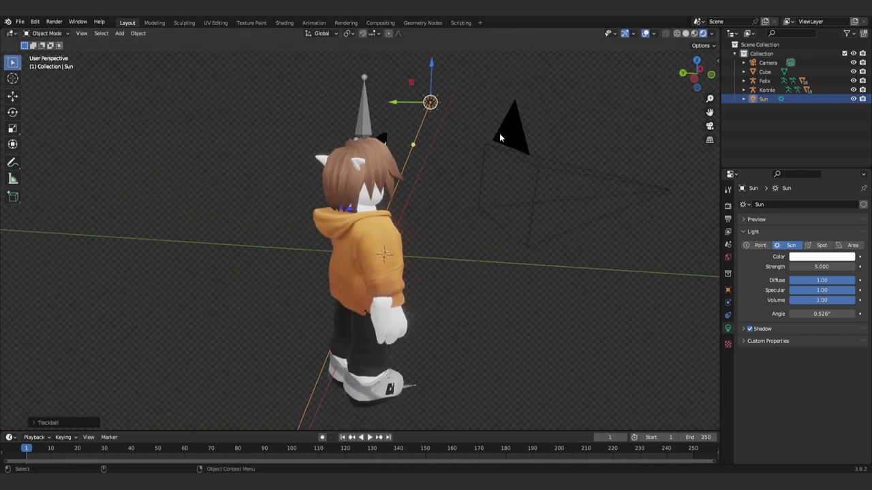
click(525, 80)
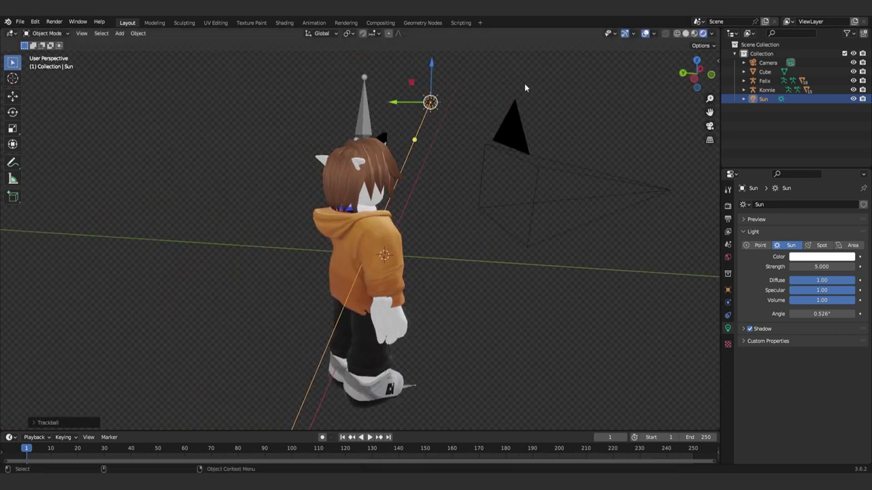
key(KP_0)
key(r)
key(r)
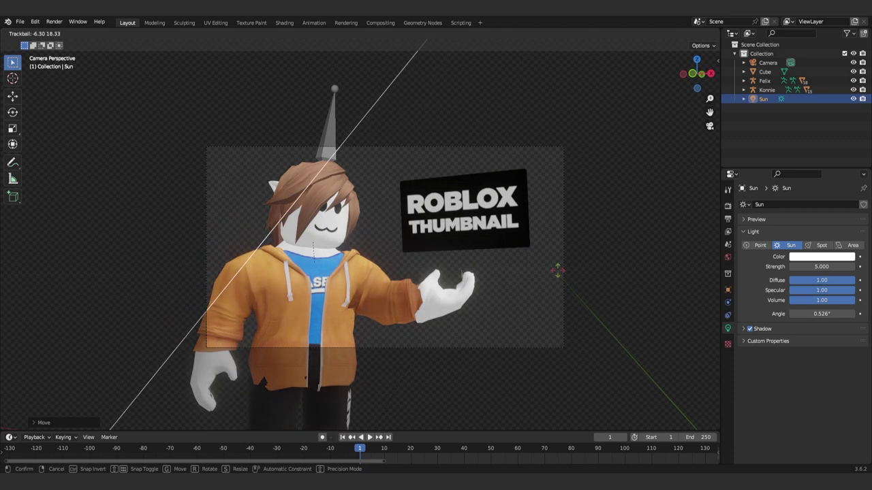
key(Return)
Lower the Sun light's strength to 4 and deselect it
double_click(820, 266)
text(4)
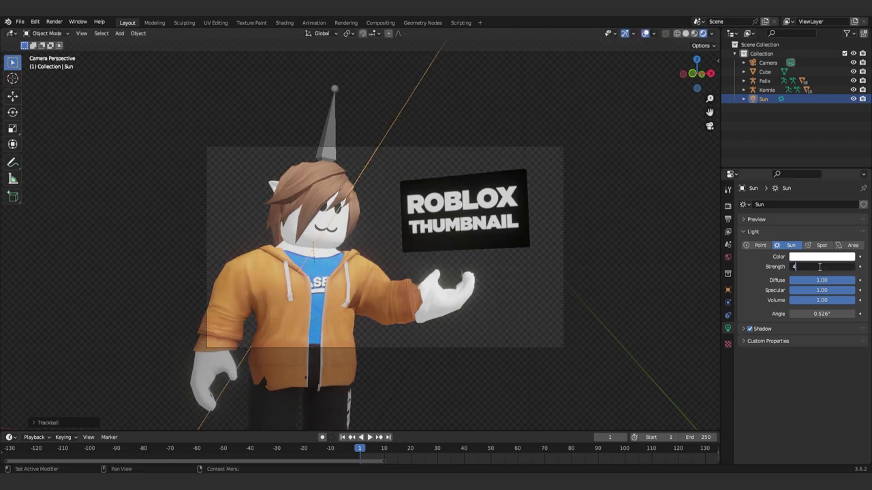
key(Return)
click(595, 260)
scroll(572, 277, down, 3)
scroll(585, 286, down, 2)
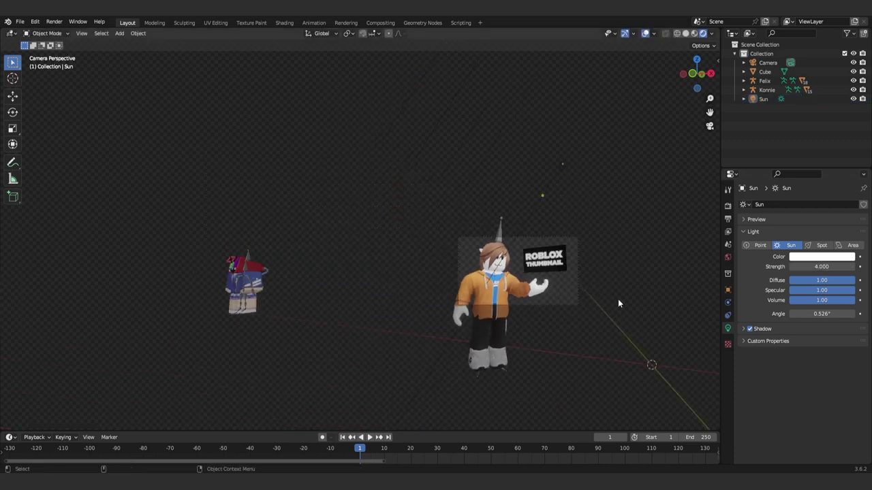
Add a Point light with power 1 W
key(shift+a)
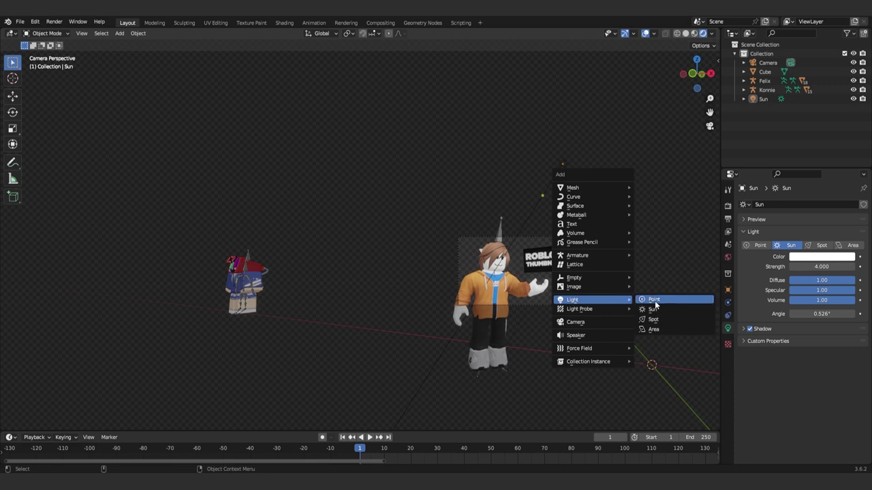
click(654, 300)
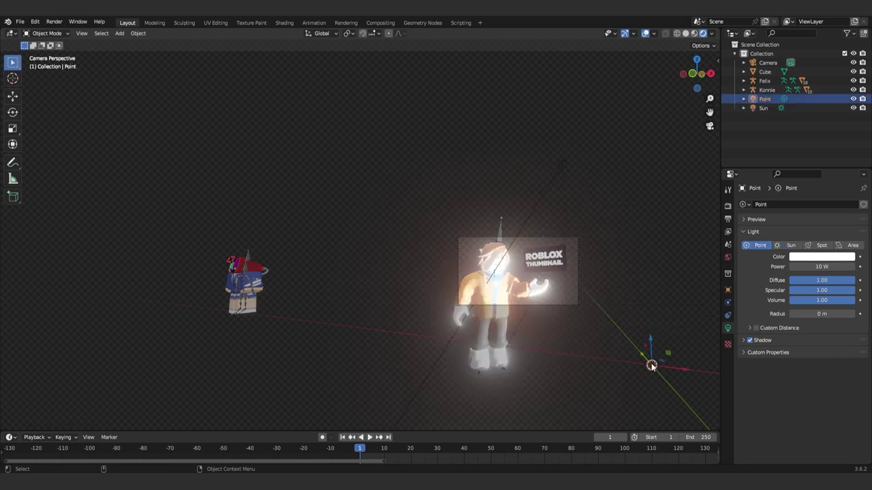
click(820, 267)
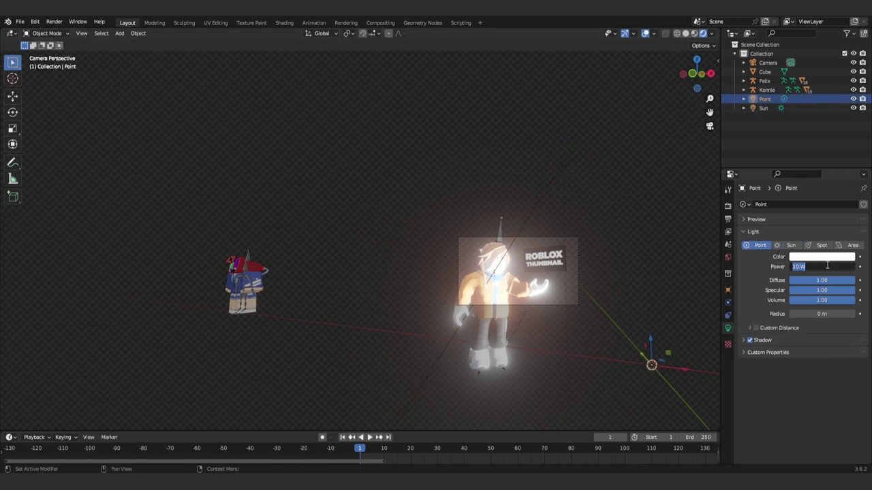
text(1)
key(Return)
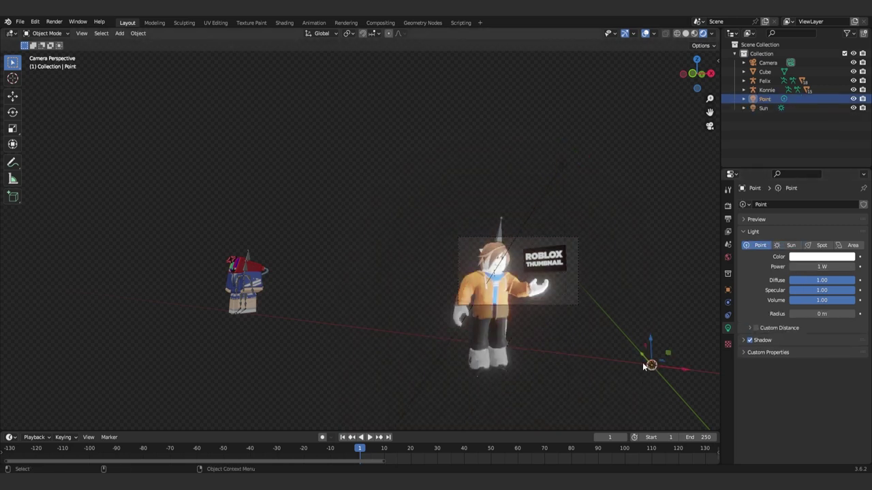
Move the point light toward the character, checking front and camera views
key(g)
middle_drag(476, 259, 370, 252)
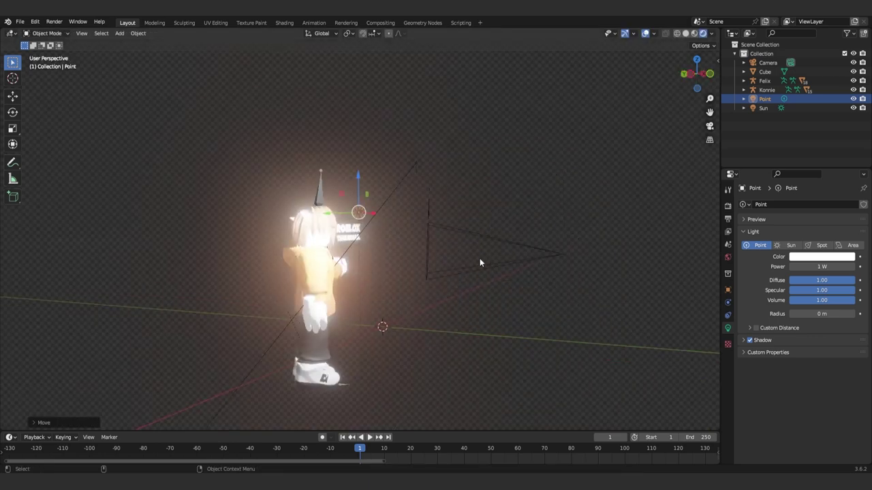
click(277, 254)
key(KP_1)
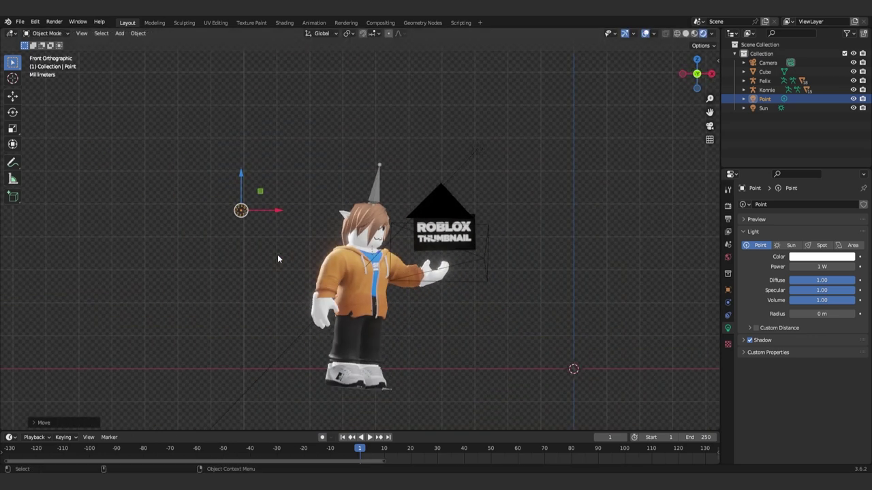
key(KP_0)
scroll(408, 278, up, 3)
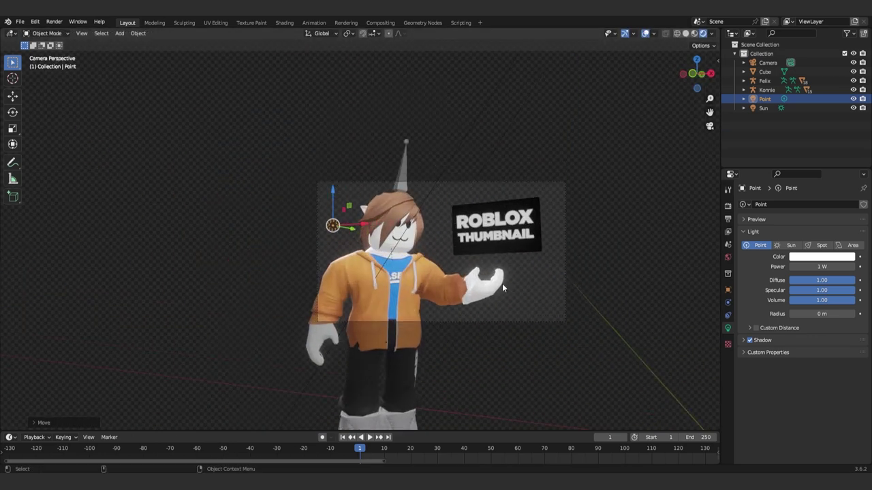
scroll(502, 283, up, 2)
Place the point light above the sign's top-left corner
key(g)
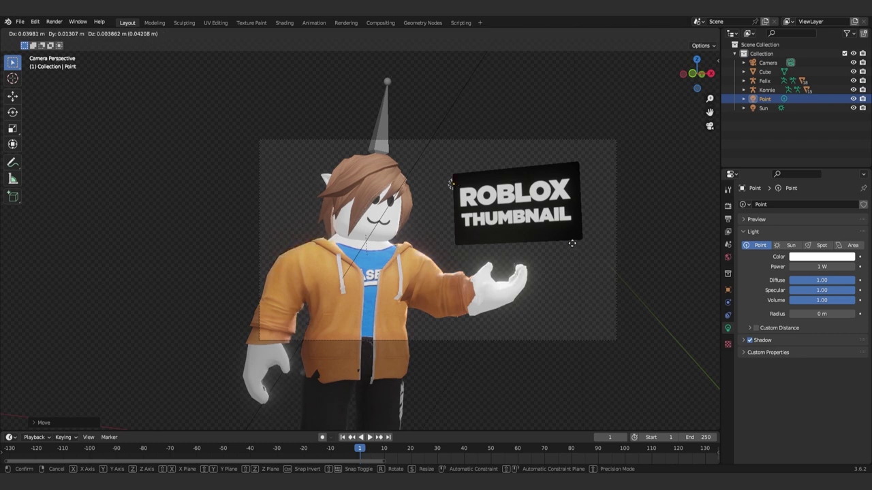
click(449, 267)
key(g)
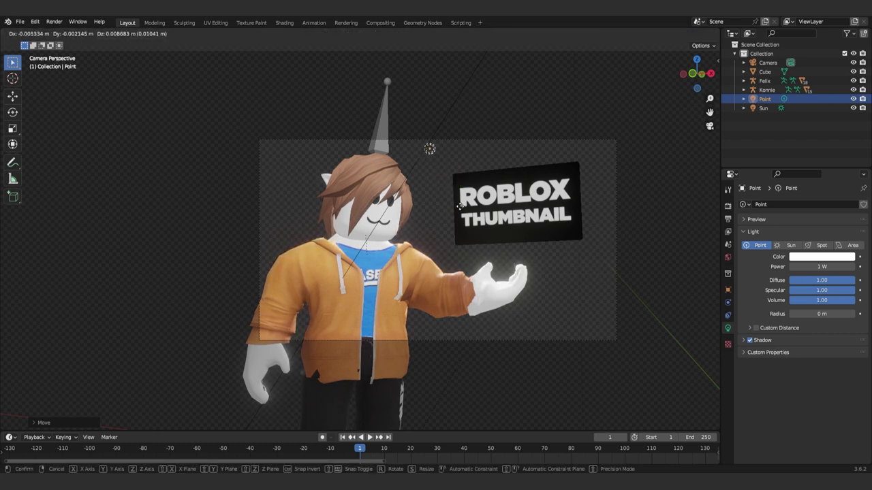
click(462, 186)
middle_drag(463, 186, 518, 166)
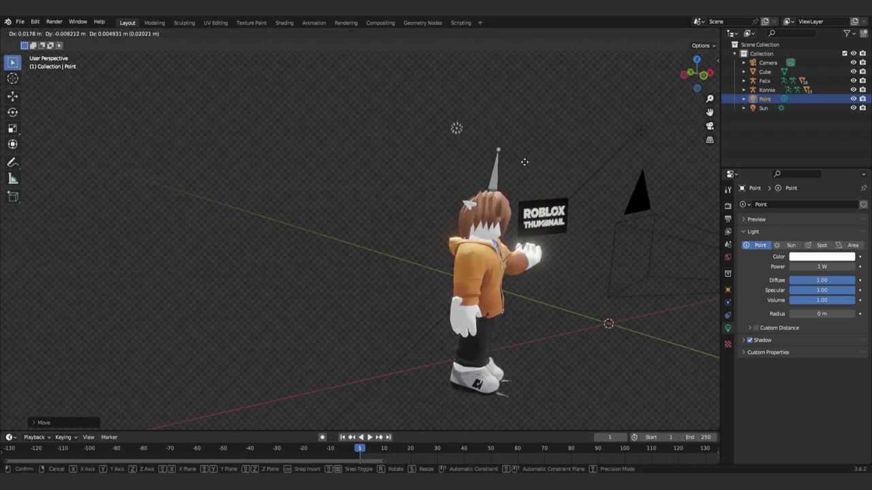
key(KP_0)
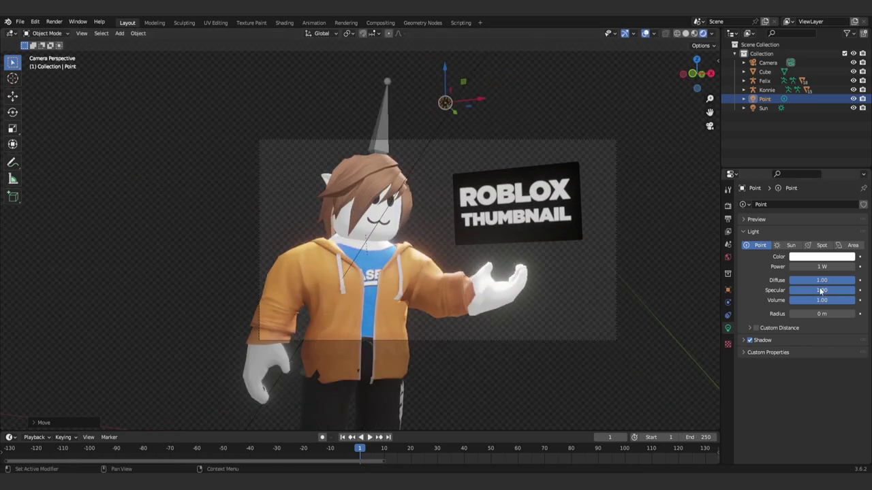
Raise the point light's power to 2 W and nudge it slightly left
click(817, 267)
text(2)
key(Return)
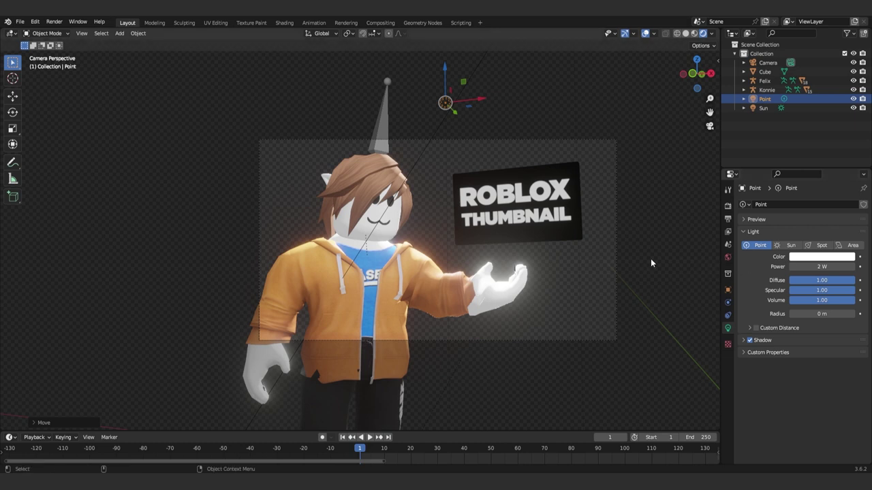
key(g)
click(418, 101)
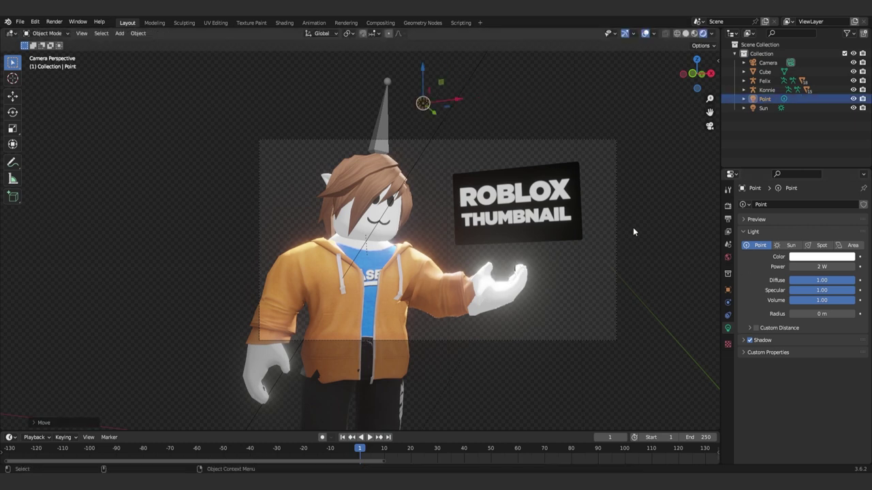
Lower Bloom Radius to about 4.9 and Intensity to 0.016
click(728, 206)
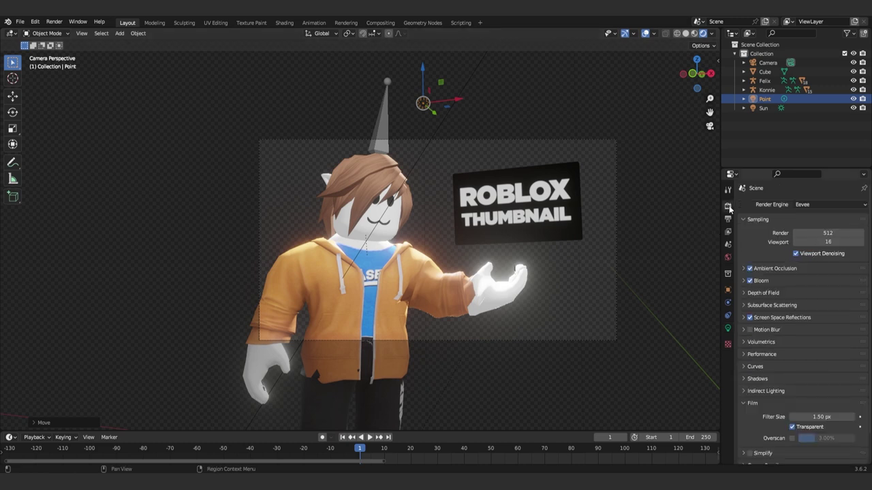
click(743, 281)
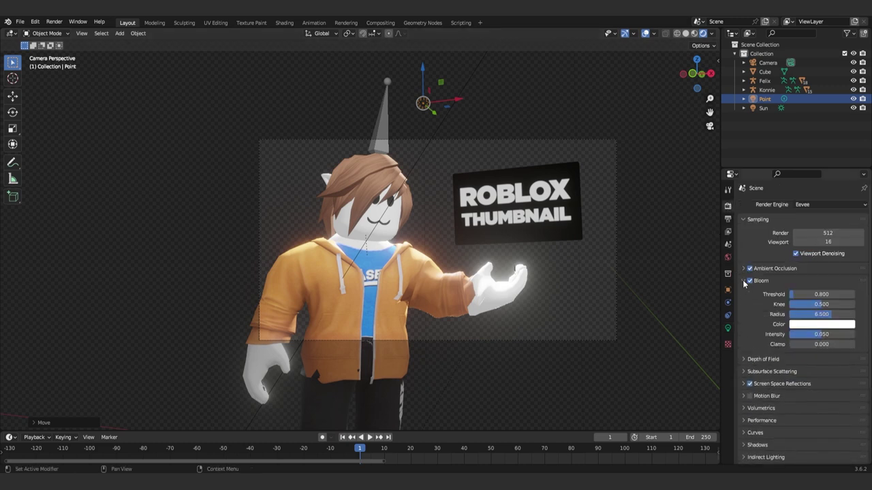
mouse_move(821, 314)
mouse_down()
mouse_move(807, 314)
mouse_move(831, 314)
mouse_move(814, 303)
mouse_up()
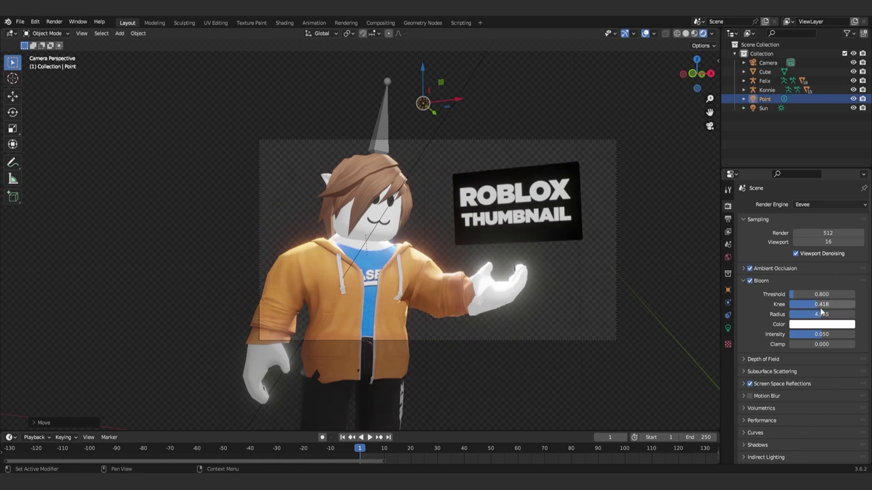
drag(821, 334, 807, 334)
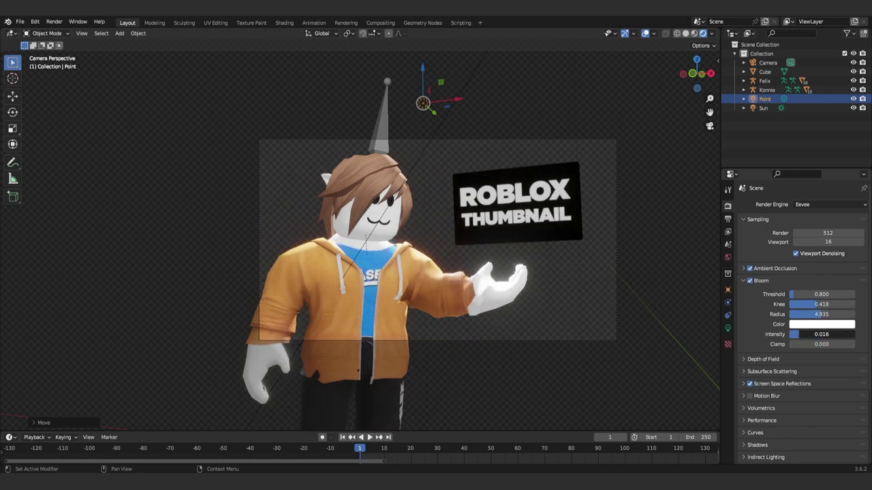
Tint the point light lavender and the Sun light pale yellow
click(728, 328)
click(810, 257)
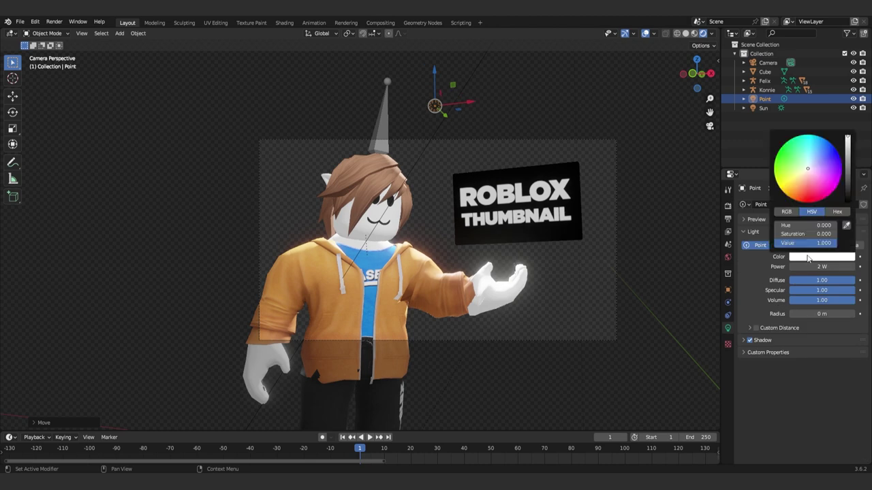
drag(810, 170, 815, 165)
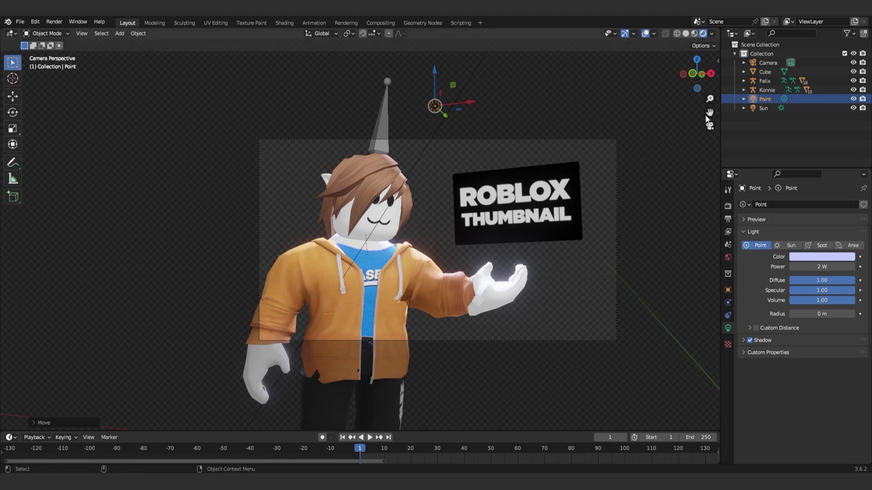
click(763, 108)
click(814, 257)
click(802, 176)
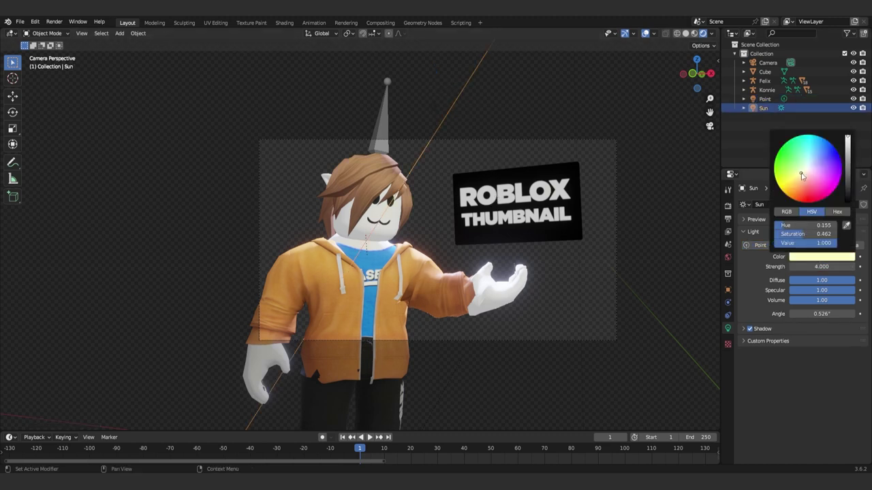
drag(801, 176, 806, 169)
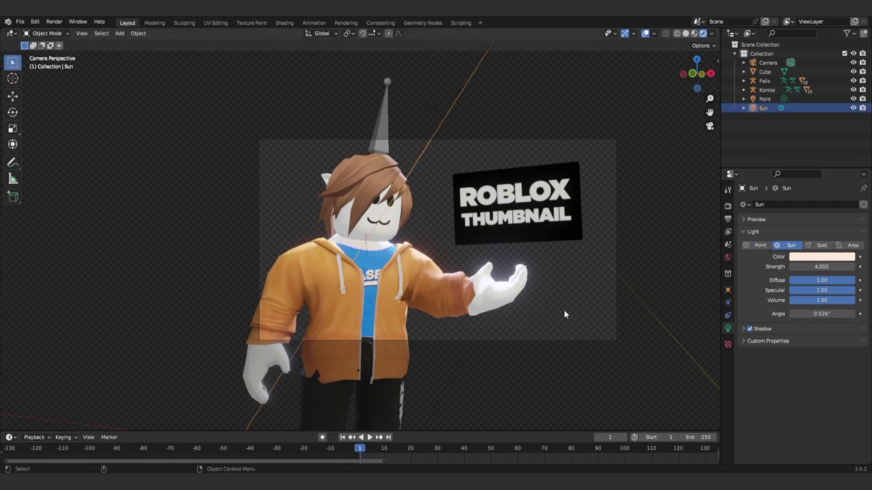
Duplicate the point light, place the copy up-left, and set its power to 1 W
click(444, 103)
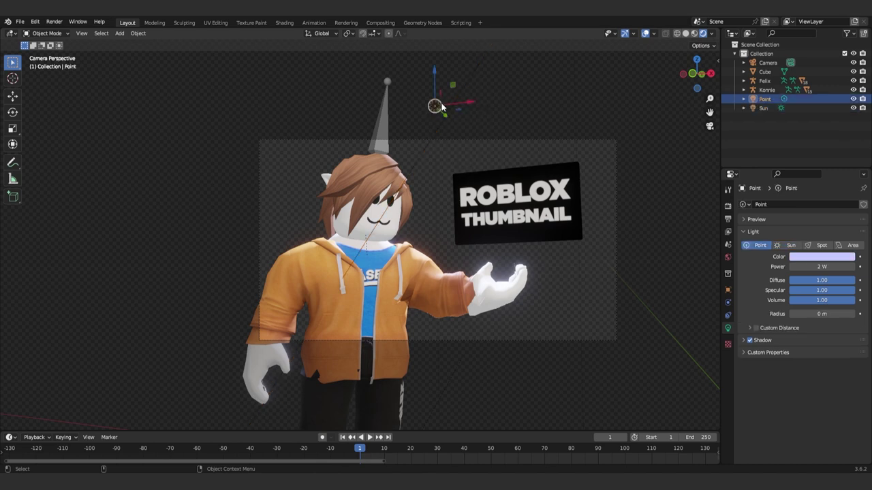
key(shift+d)
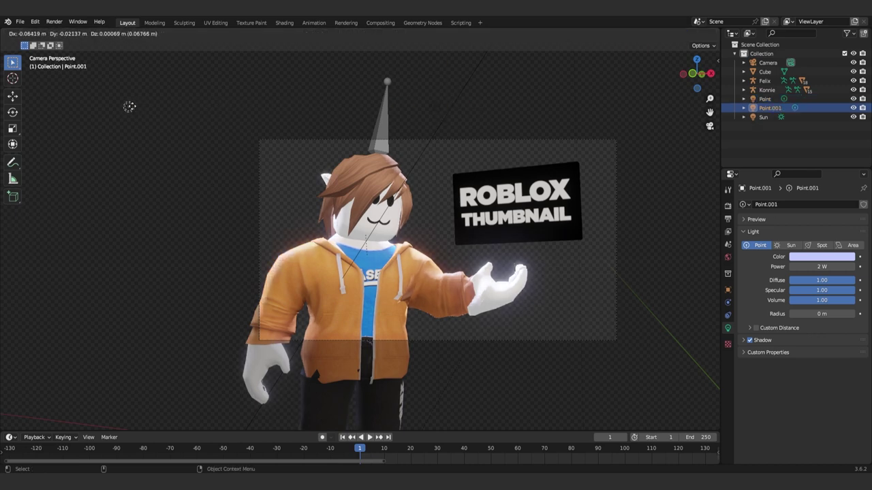
click(110, 107)
key(g)
click(270, 127)
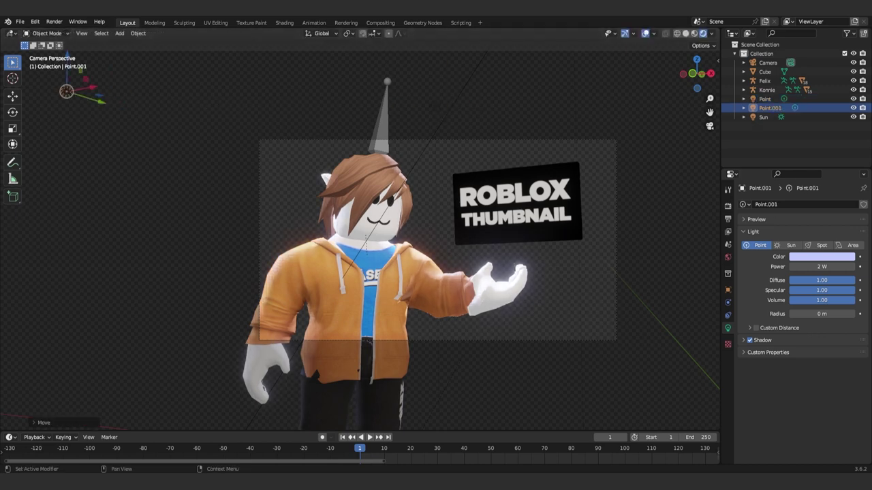
double_click(824, 266)
text(1)
key(Return)
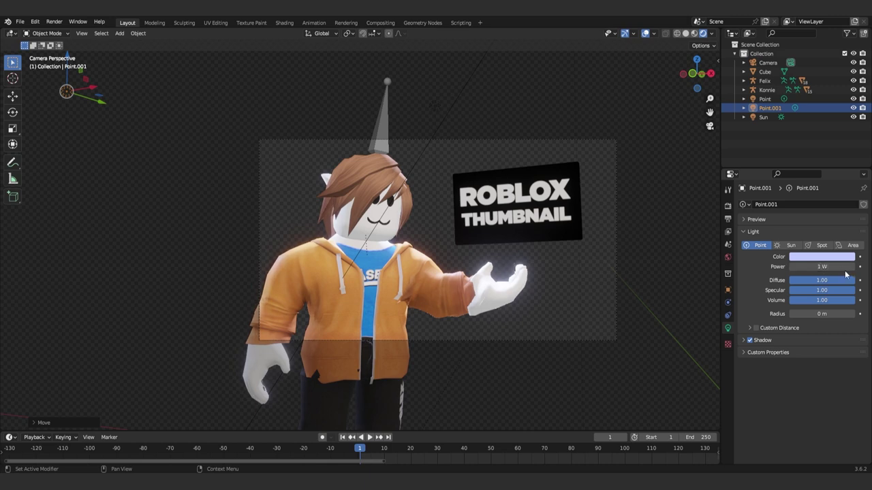
Select the Sun lamp, then the Konnie character's armature
click(388, 208)
click(390, 212)
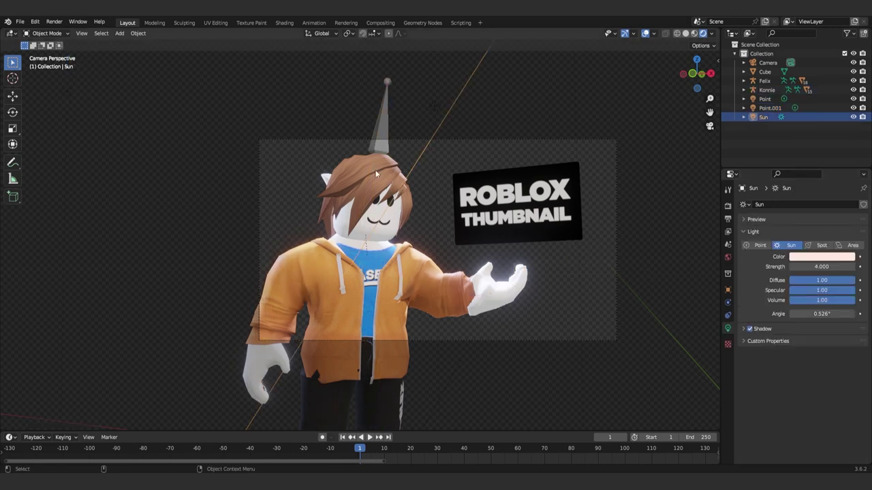
click(378, 136)
Tilt the character's head in Pose Mode, then return to Object Mode
click(53, 35)
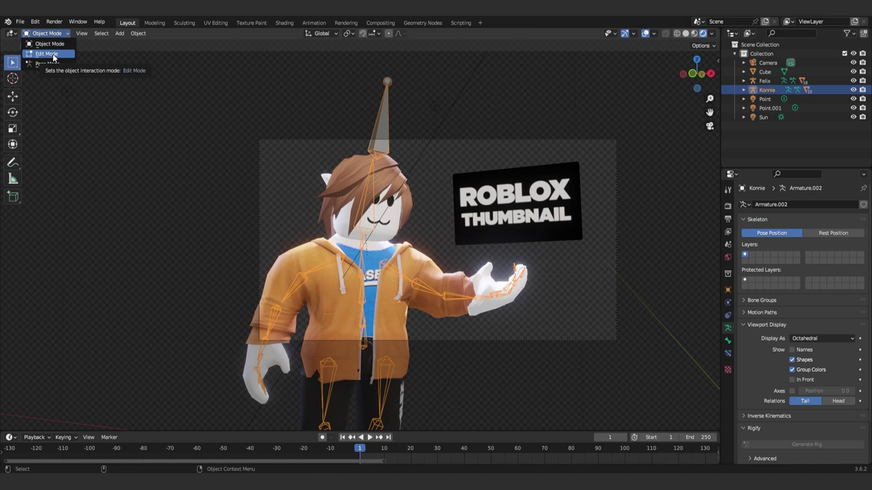
click(48, 64)
key(r)
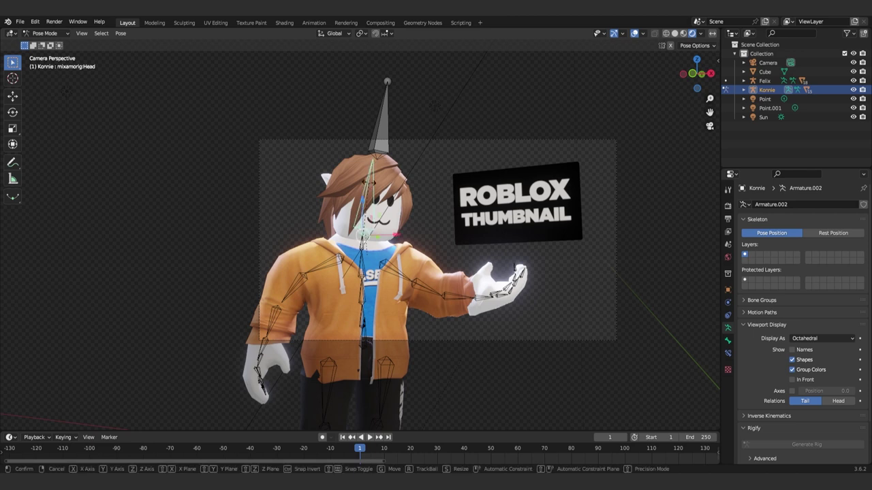
key(r)
key(Return)
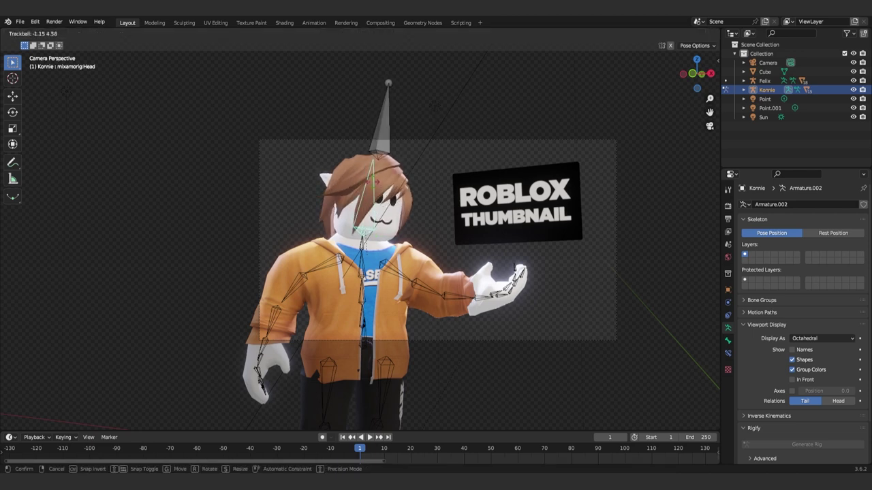
key(ctrl+Tab)
click(518, 205)
Enlarge and reposition the ROBLOX THUMBNAIL sign, then run a test render
key(s)
click(521, 219)
key(g)
click(521, 219)
scroll(521, 219, down, 2)
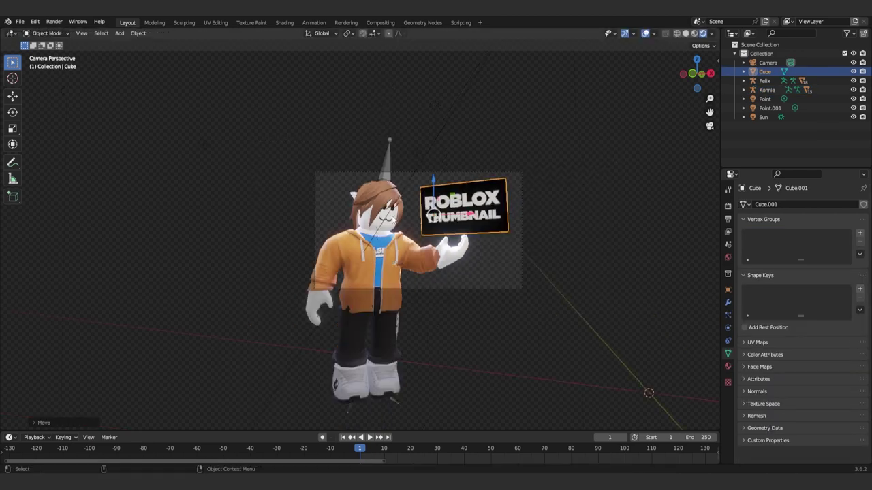
scroll(484, 223, up, 1)
scroll(409, 232, up, 1)
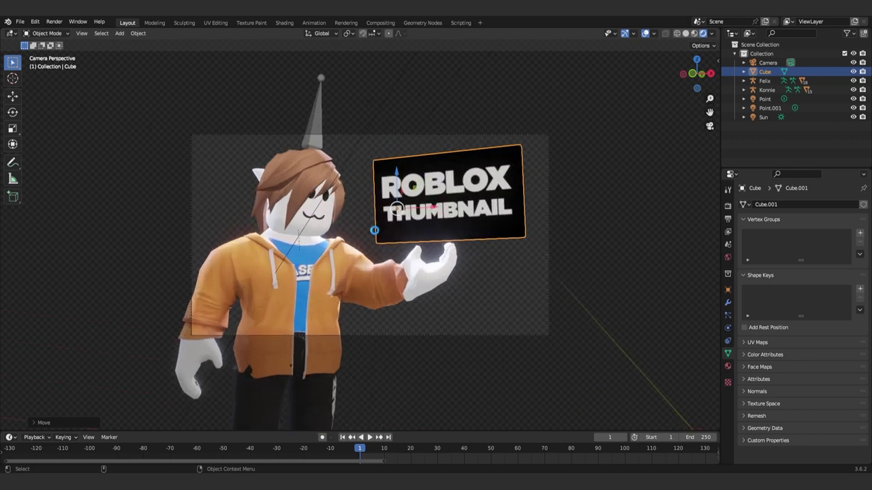
key(F12)
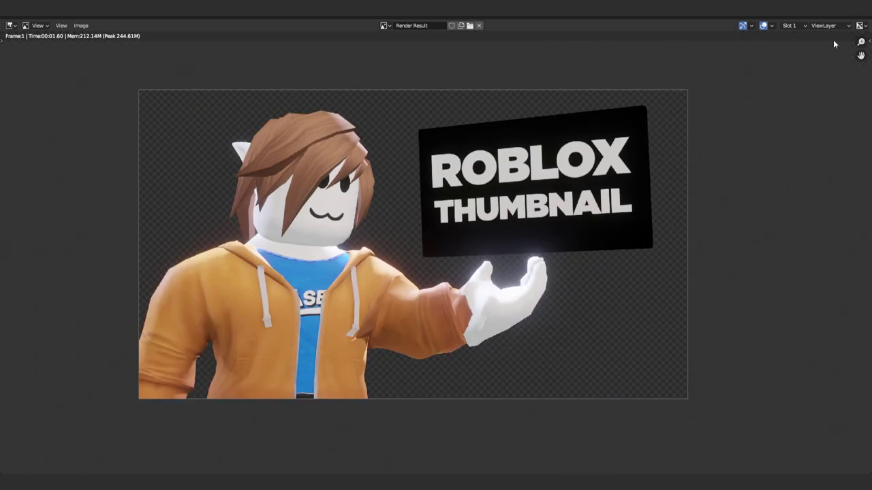
click(859, 20)
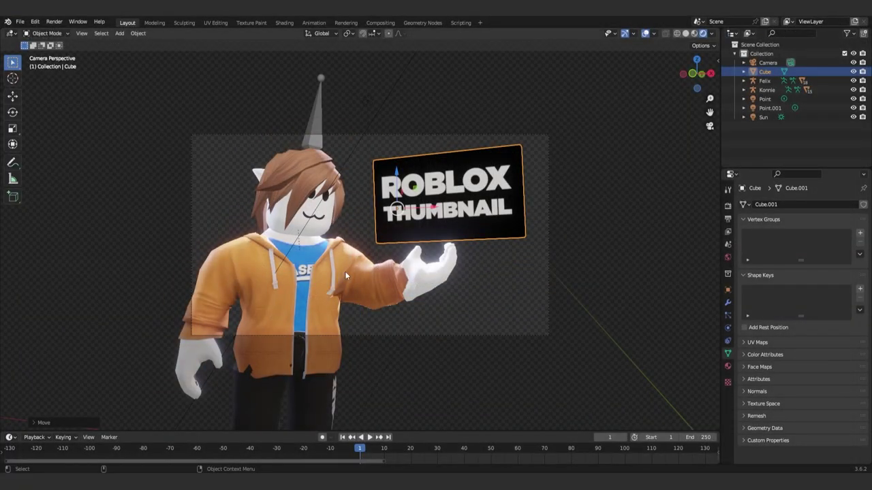
Apply the Armature.001 modifier on Robloxkonnie4 to make the hand's pose permanent
click(345, 271)
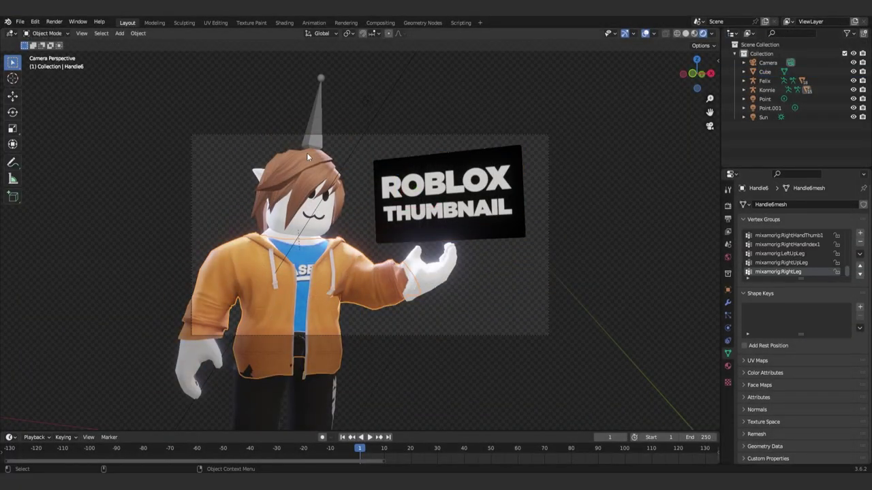
click(430, 278)
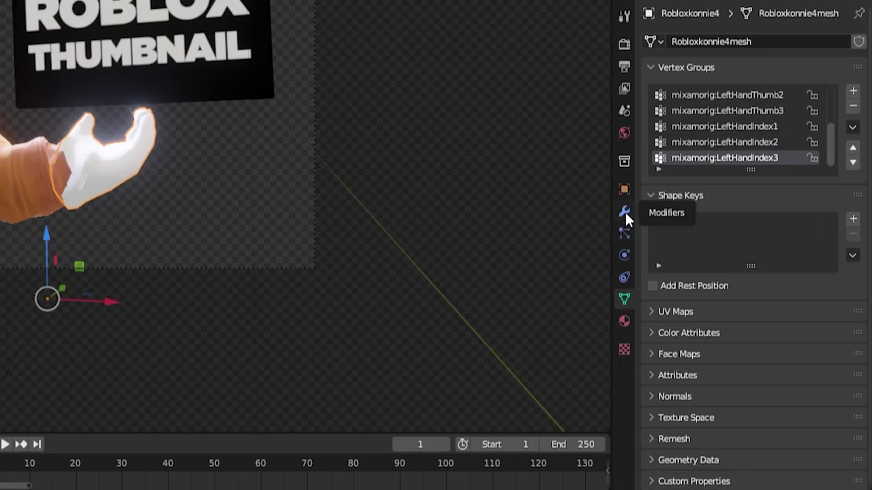
click(625, 211)
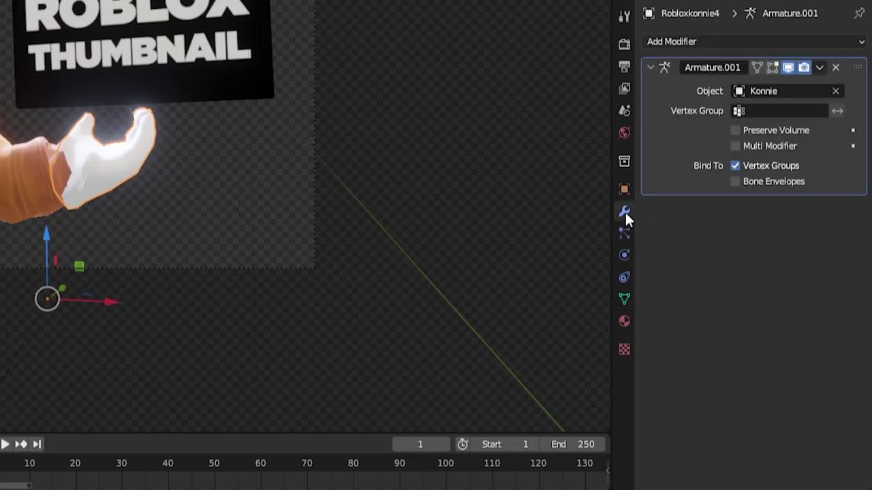
click(819, 68)
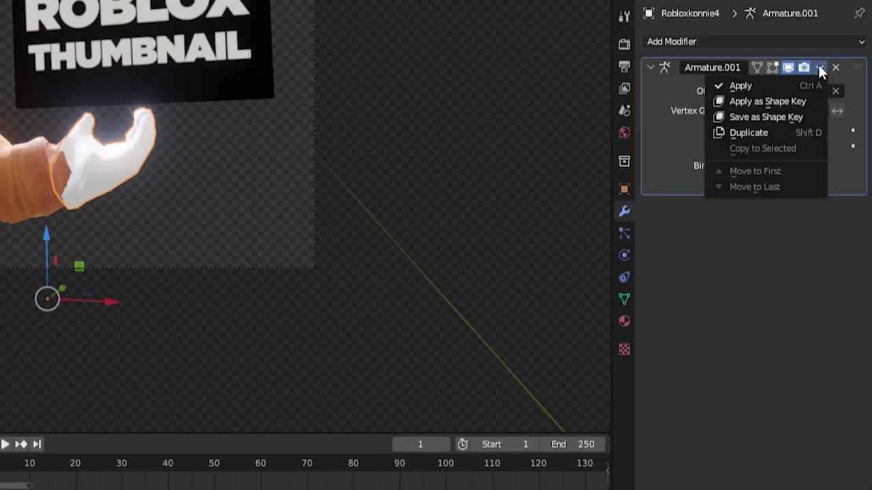
click(776, 85)
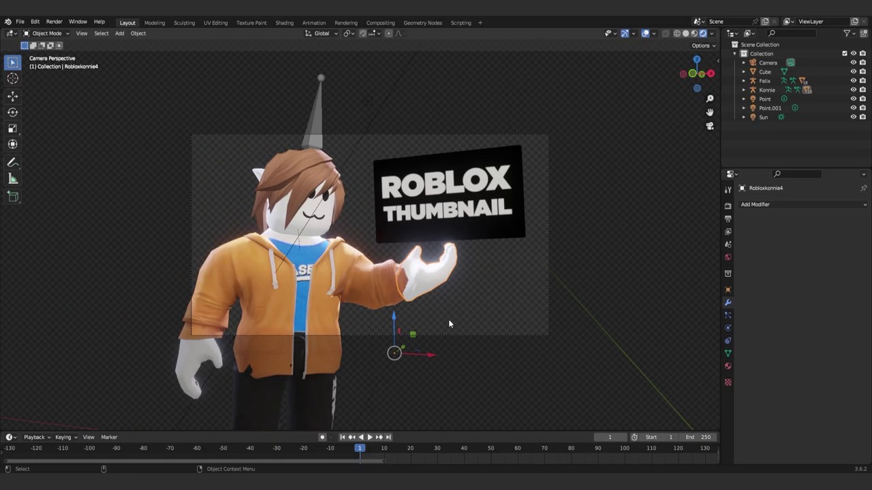
Move and rotate the hand so it tilts upward under the sign
middle_drag(448, 319, 397, 315)
key(g)
click(397, 314)
key(KP_0)
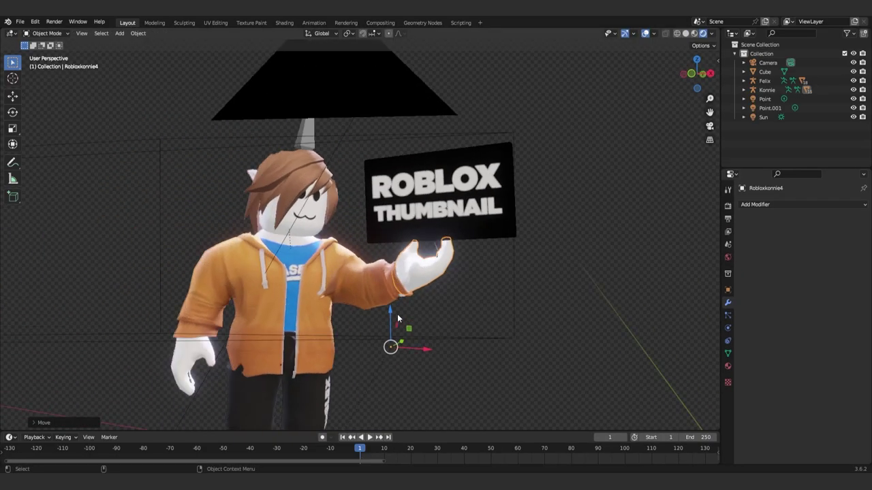
key(r)
key(r)
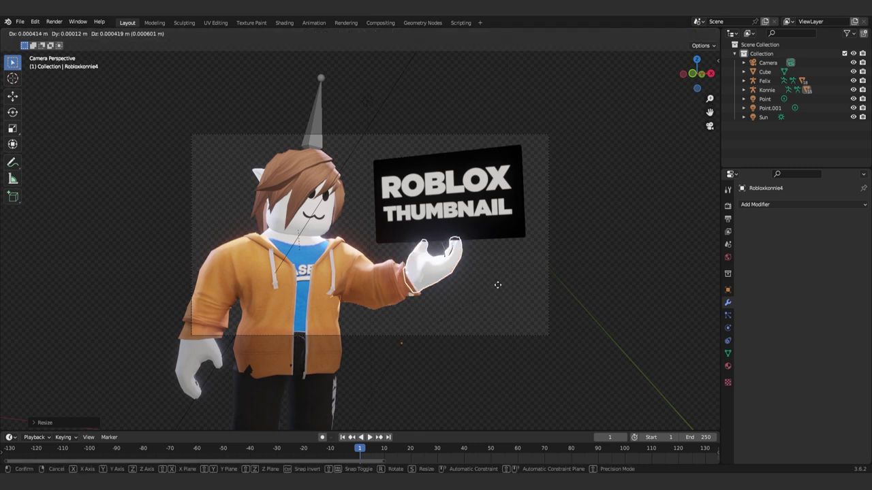
key(Escape)
key(r)
key(r)
key(Escape)
click(411, 296)
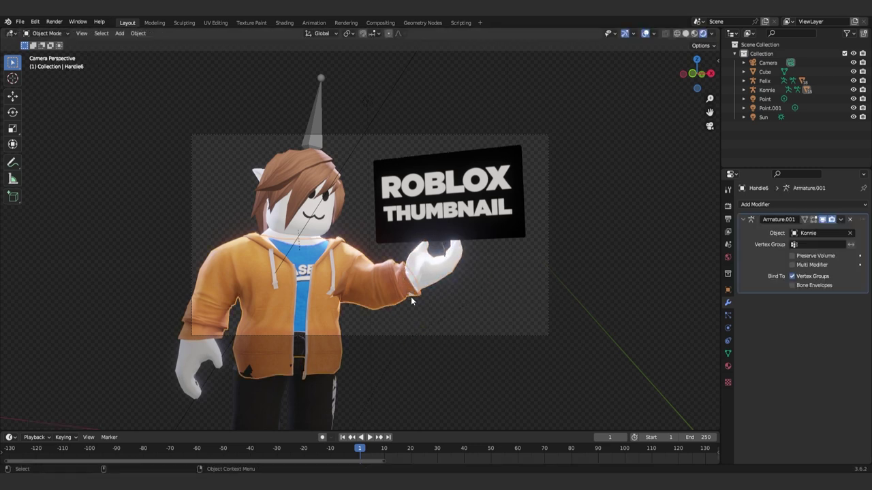
Delete the stray sleeve-cuff piece at the wrist
scroll(410, 296, up, 3)
scroll(409, 289, up, 5)
click(405, 286)
scroll(405, 286, down, 8)
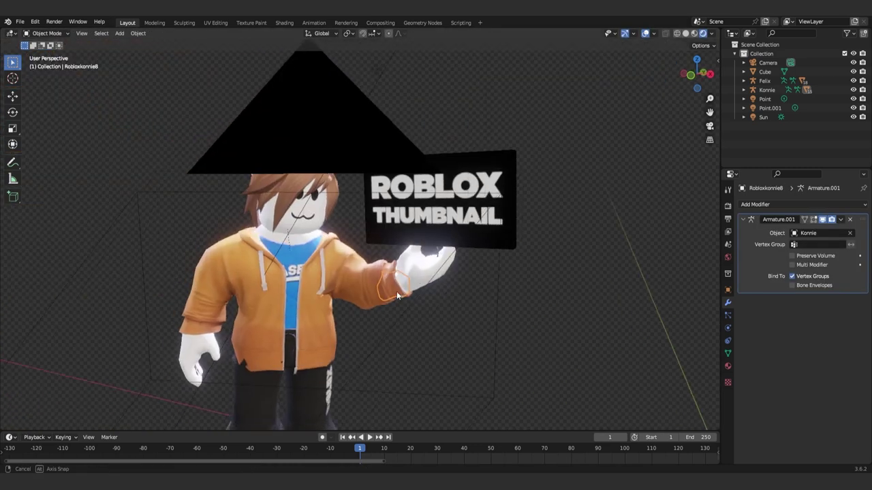
scroll(402, 293, up, 2)
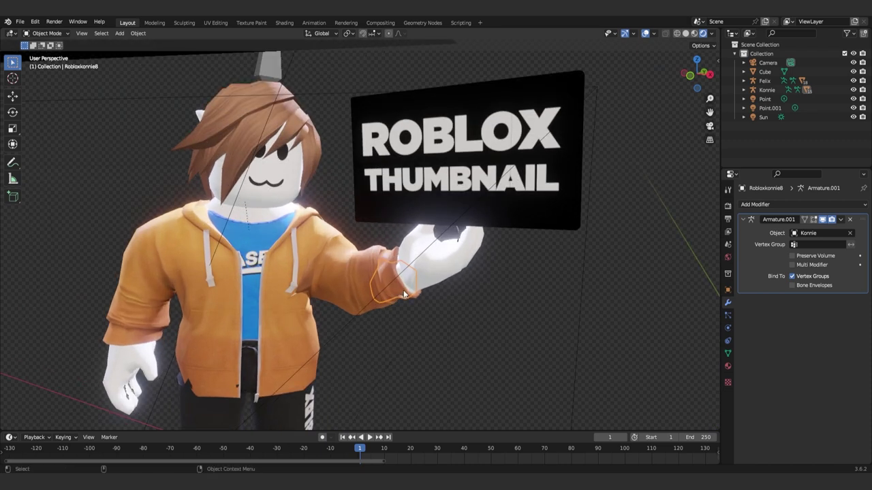
key(Delete)
key(KP_0)
scroll(414, 286, up, 10)
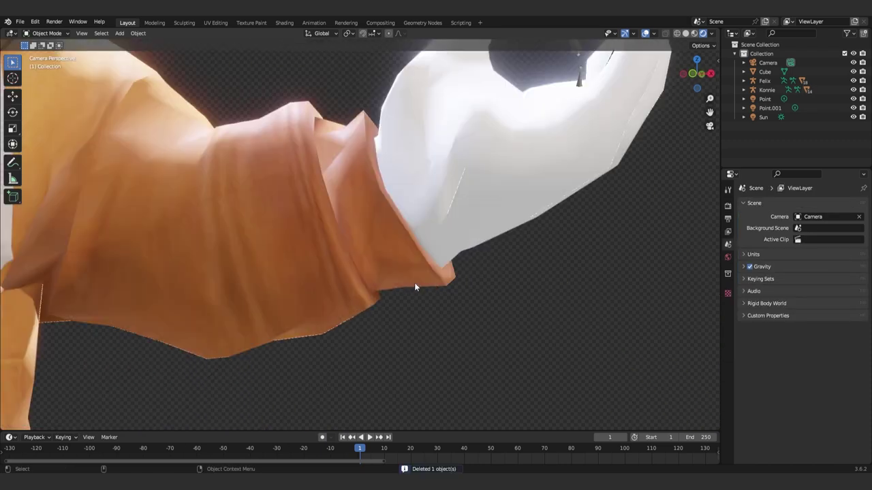
scroll(408, 281, down, 2)
scroll(404, 292, down, 8)
Reposition the ROBLOX THUMBNAIL sign to rest just above Konnie's open palm
click(446, 219)
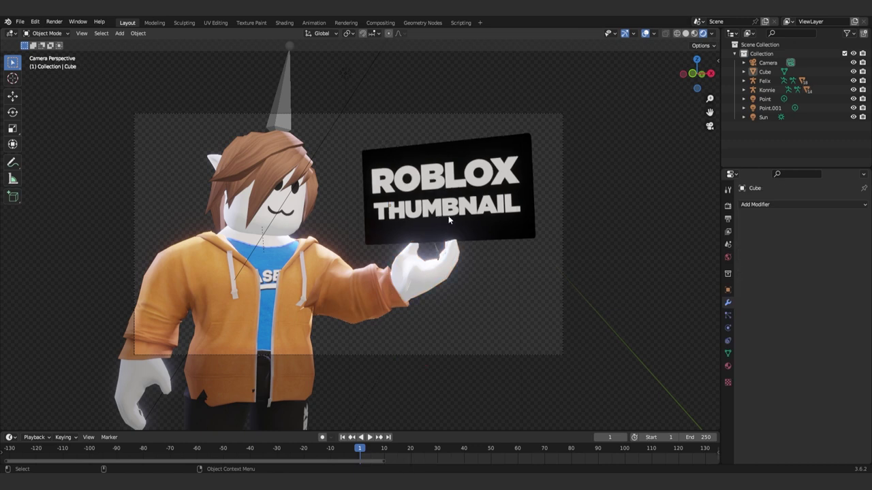
click(449, 219)
key(g)
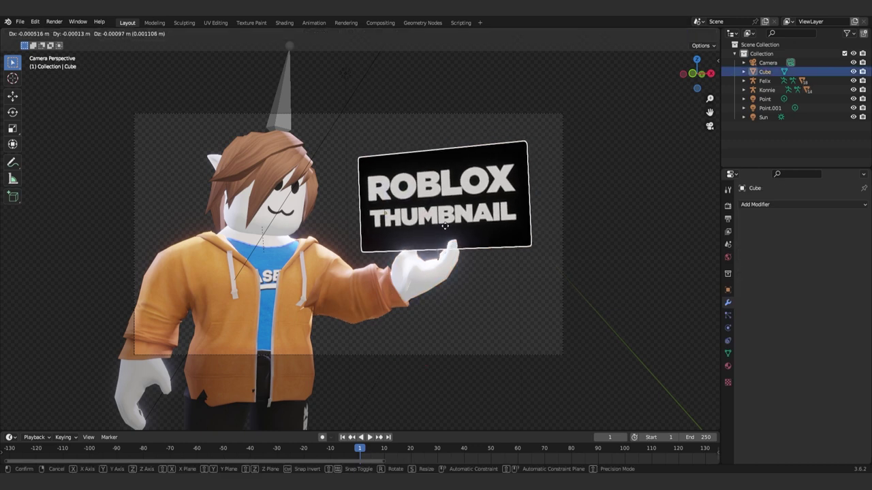
click(445, 227)
click(480, 300)
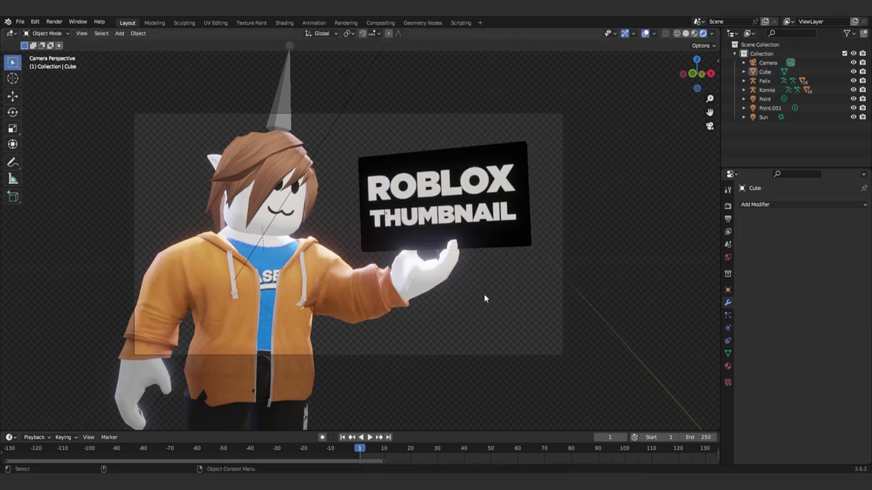
Render the final image with F12 and save it as a PNG named 'Roblox'
key(F12)
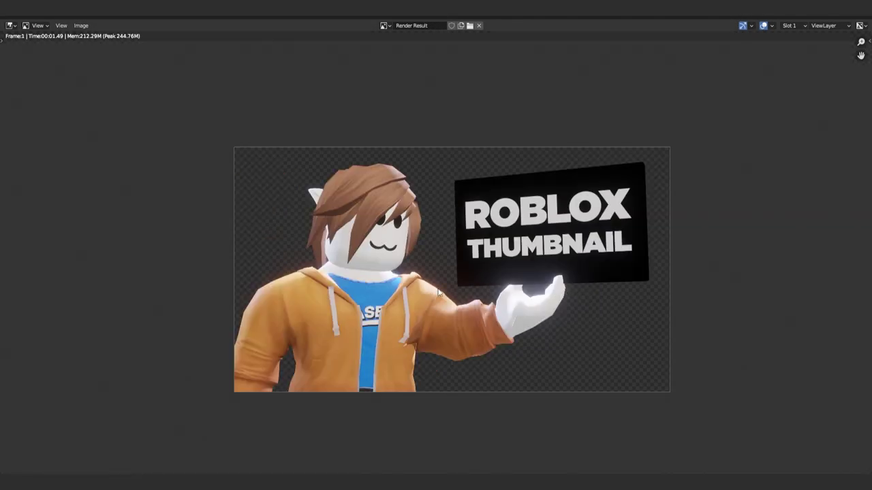
scroll(563, 292, down, 1)
scroll(459, 290, up, 1)
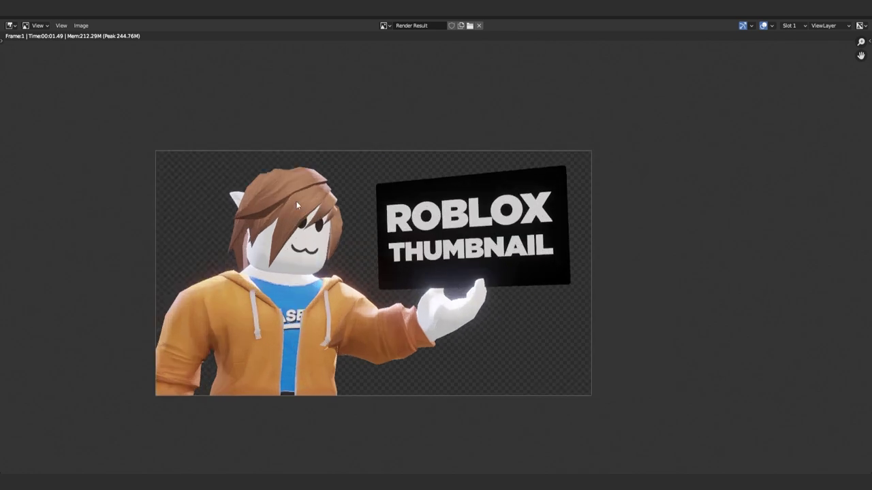
click(82, 26)
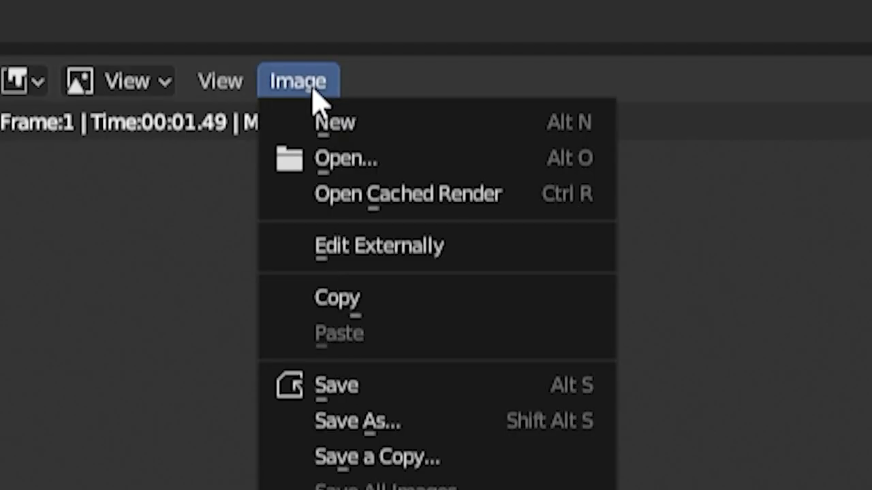
click(356, 422)
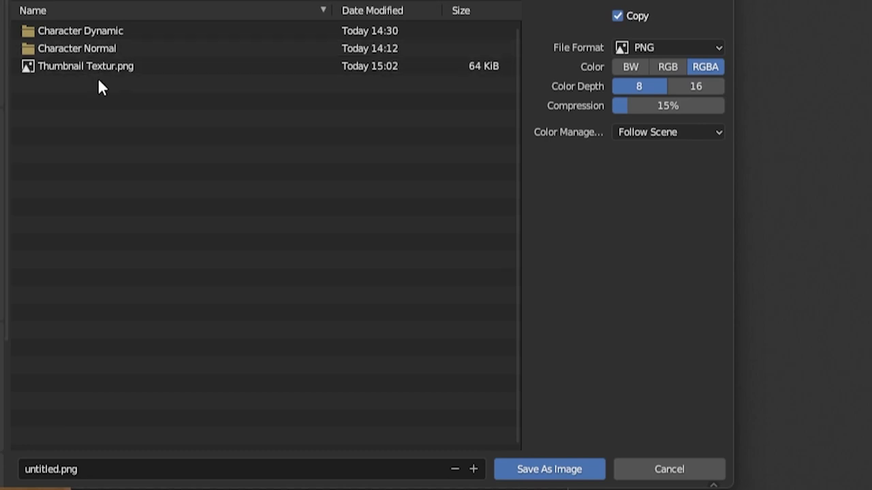
click(67, 472)
text(Roblox)
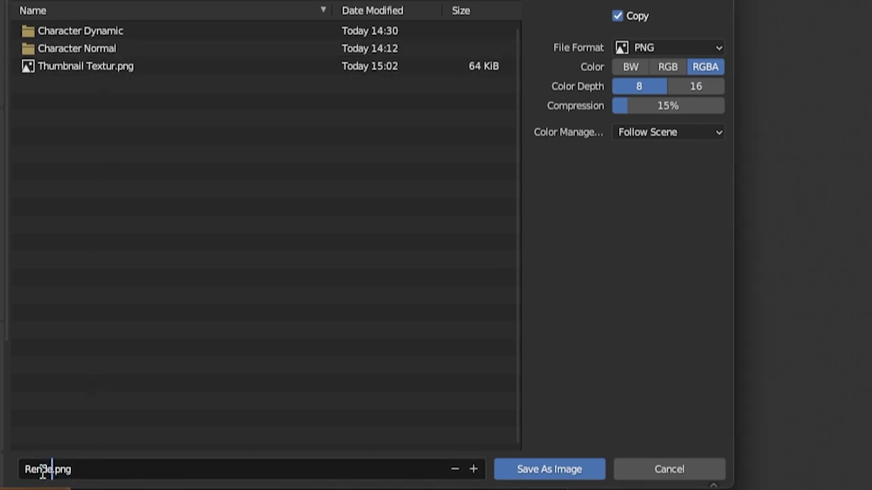
key(Return)
Close the render window and save the project as 'Blender Datei.blend'
click(819, 57)
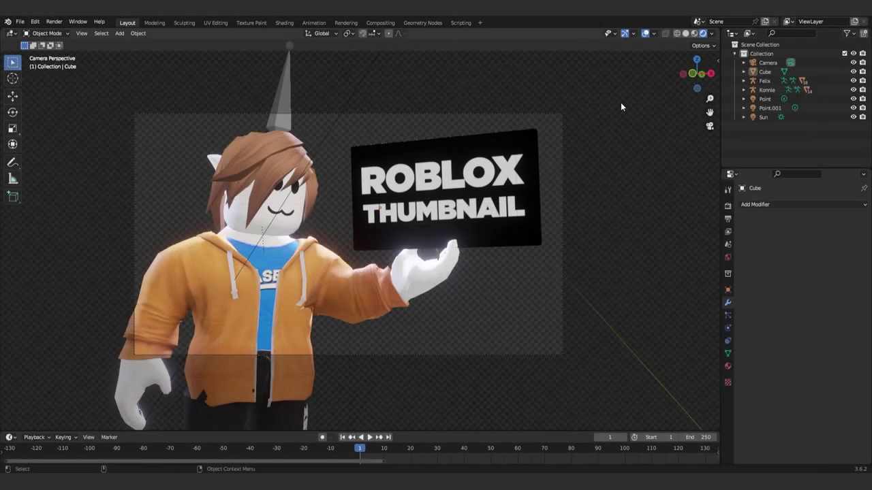
key(ctrl)
key(ctrl+s)
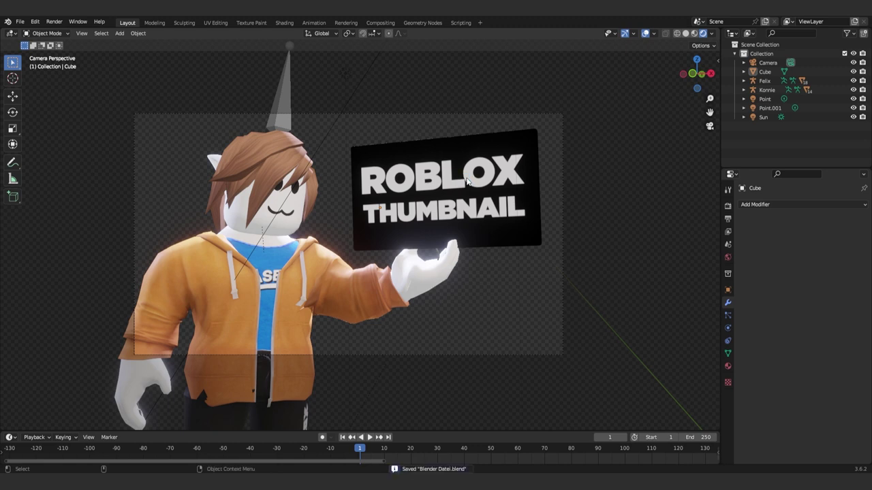
mouse_move(467, 181)
middle_down()
mouse_move(401, 197)
mouse_move(413, 181)
middle_up()
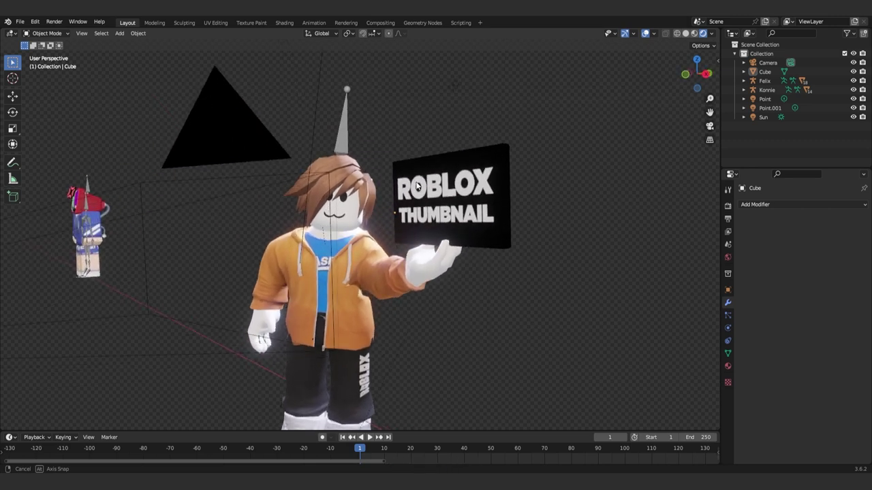
scroll(412, 178, down, 5)
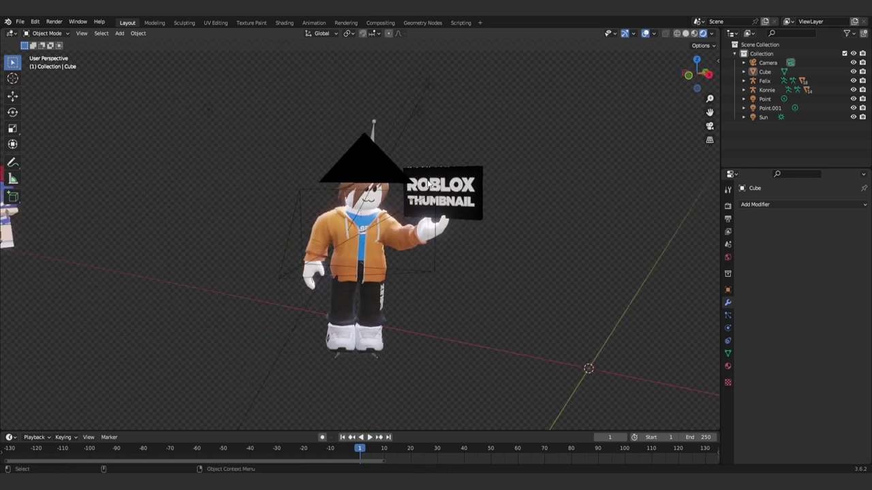
middle_drag(412, 179, 442, 177)
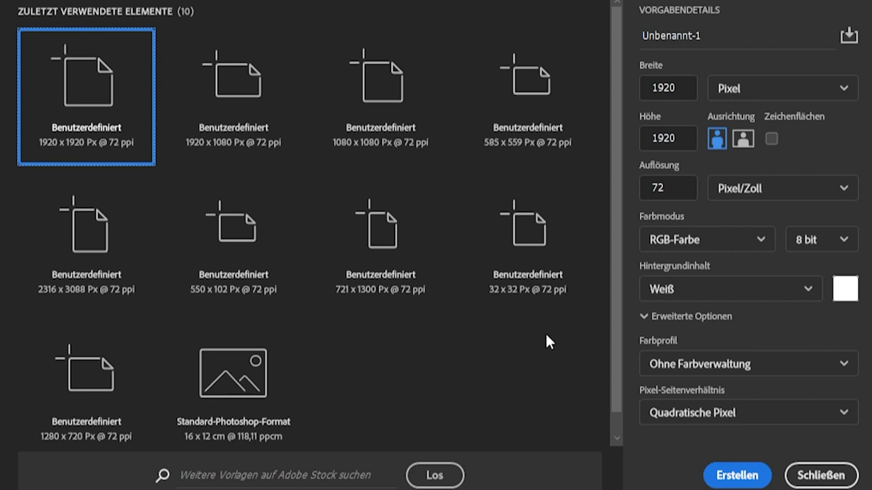
Create a 1920 × 1080 Photoshop document and unlock its Hintergrund layer
click(667, 139)
text(1080)
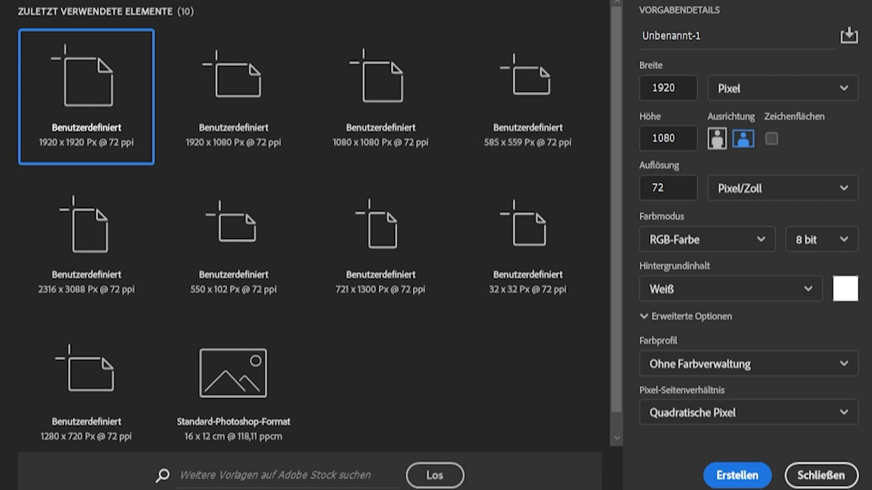
key(shift+Tab)
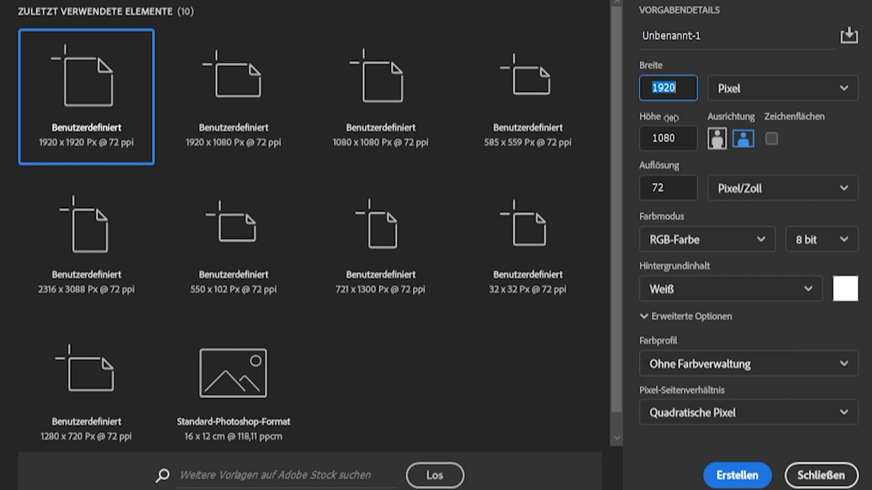
click(739, 475)
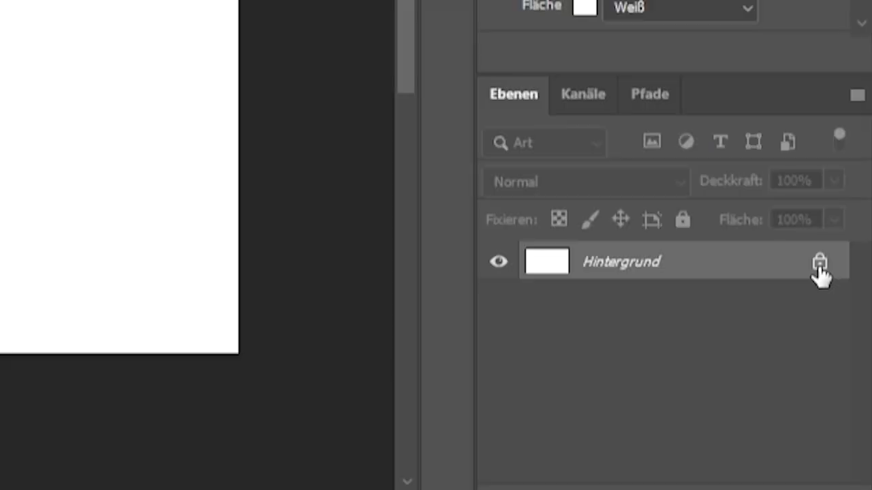
click(819, 264)
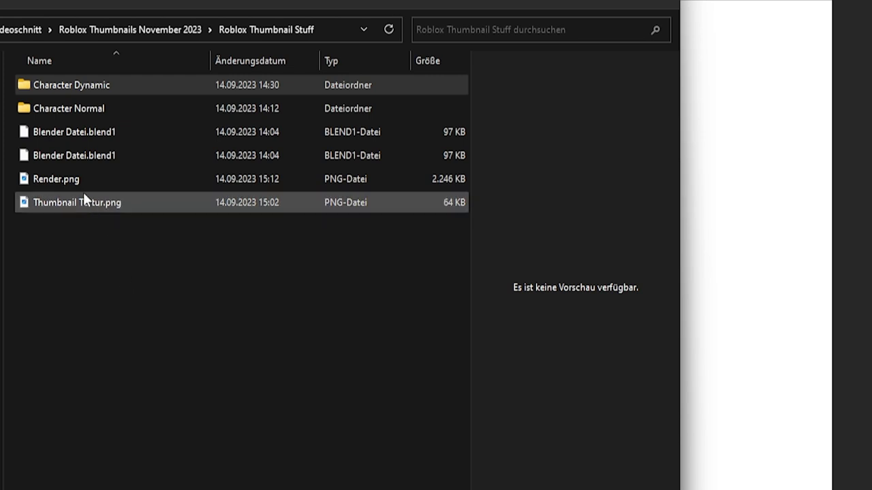
Open Render.png in Paint from Explorer
click(84, 179)
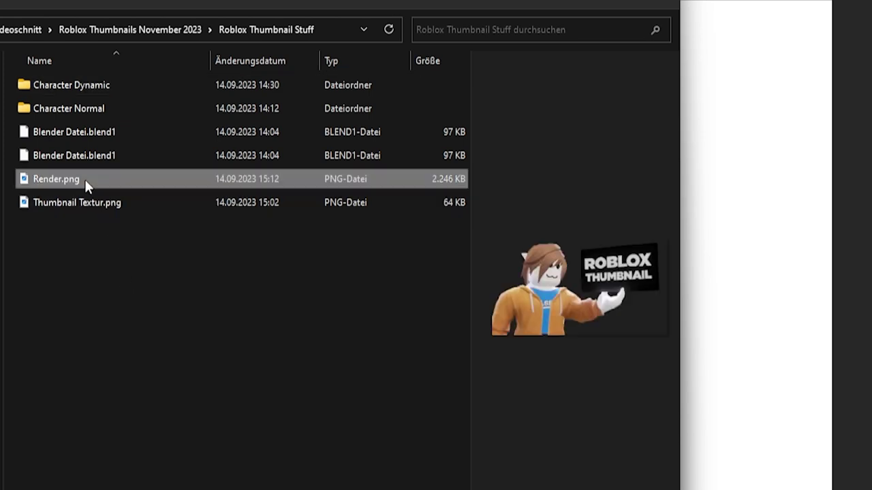
right_click(84, 180)
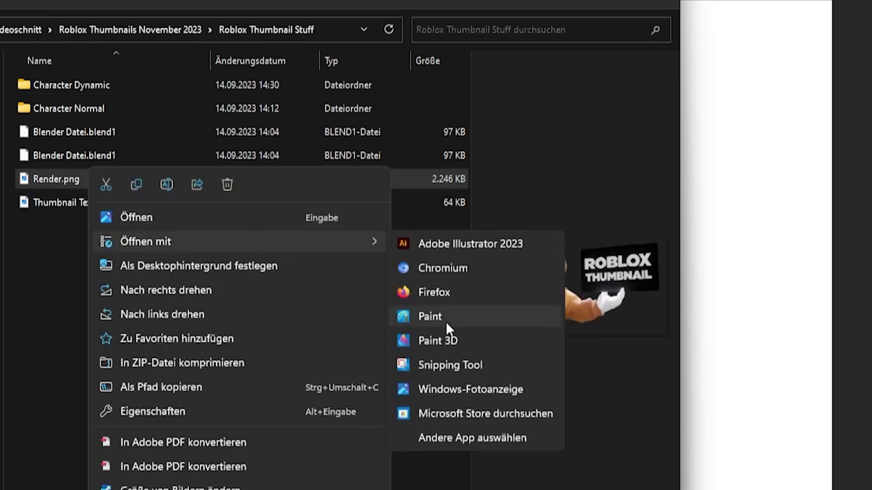
click(445, 320)
scroll(385, 292, down, 3)
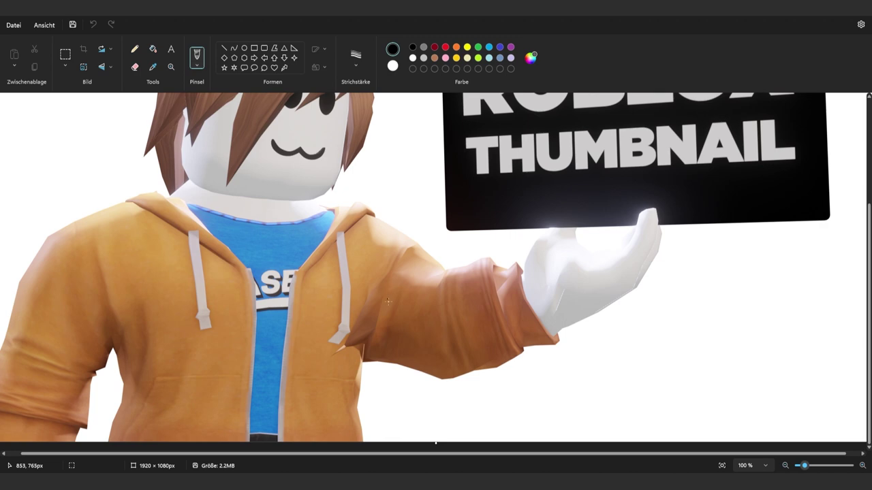
Set Paint's drawing colour to light sky blue #42C9FF (RGB 66, 201, 255)
ctrl+scroll(388, 301, down, 2)
ctrl+scroll(387, 301, down, 1)
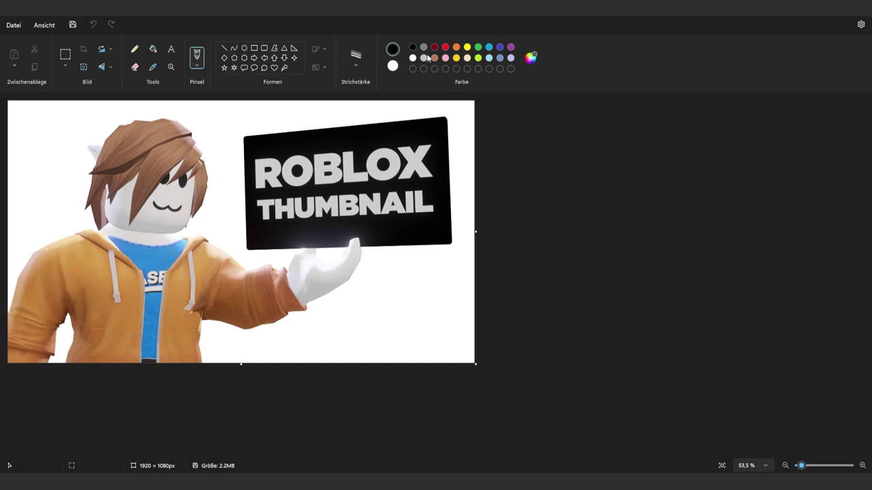
click(478, 47)
mouse_move(88, 115)
mouse_down()
mouse_move(64, 130)
mouse_move(43, 199)
mouse_up()
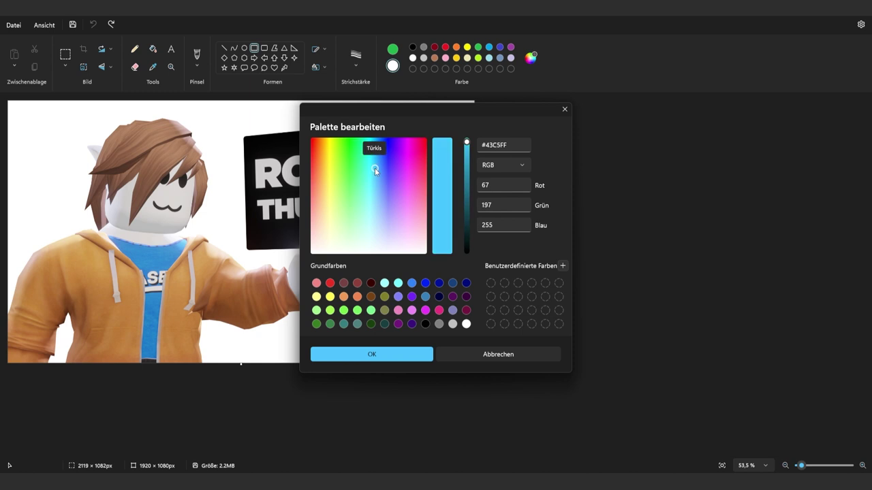
click(374, 166)
click(371, 354)
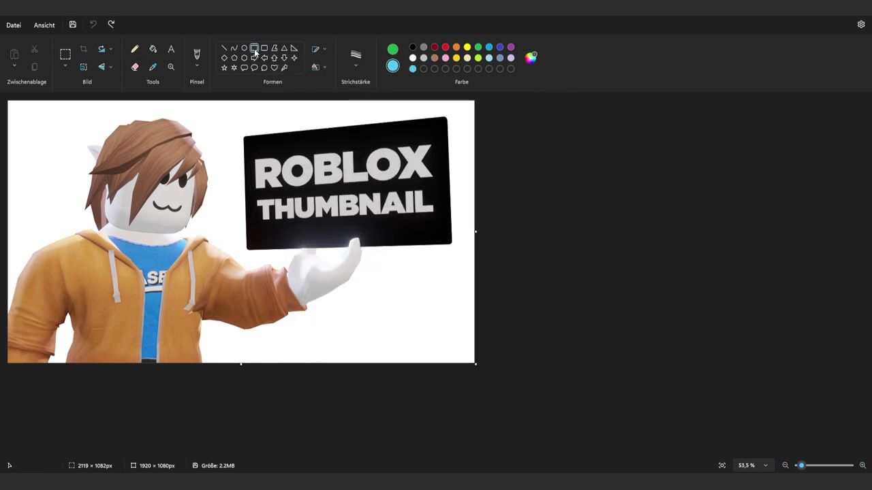
Draw a light blue rectangle over the image and a green triangle stretched into a grass slope
drag(6, 98, 574, 390)
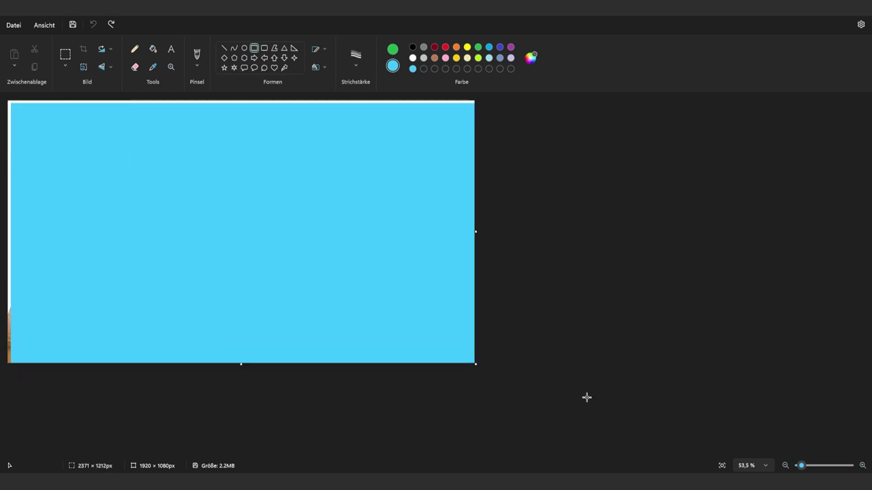
click(294, 48)
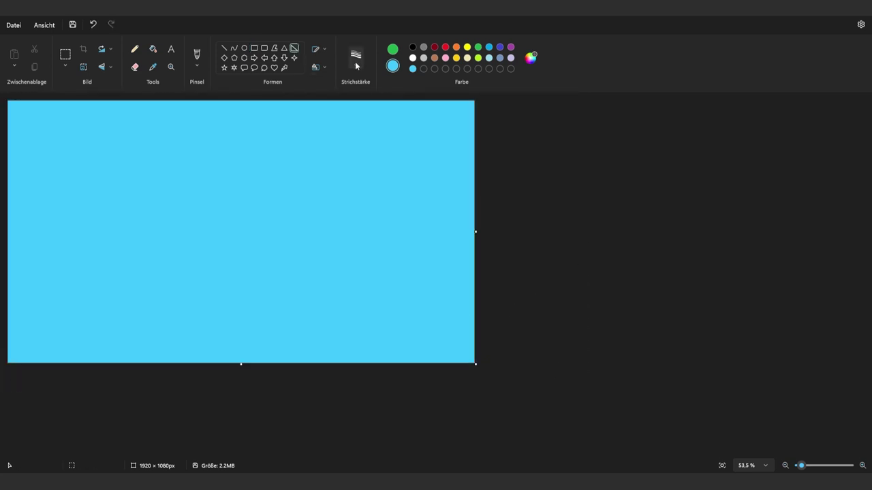
click(531, 57)
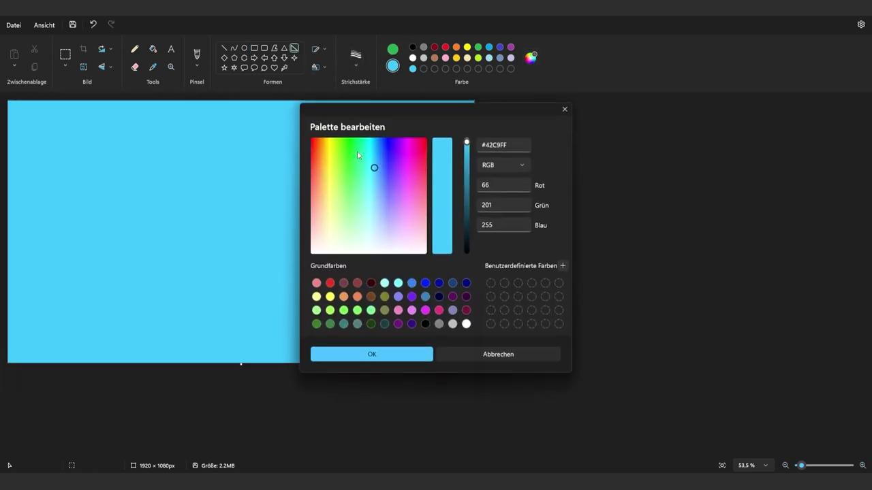
click(357, 153)
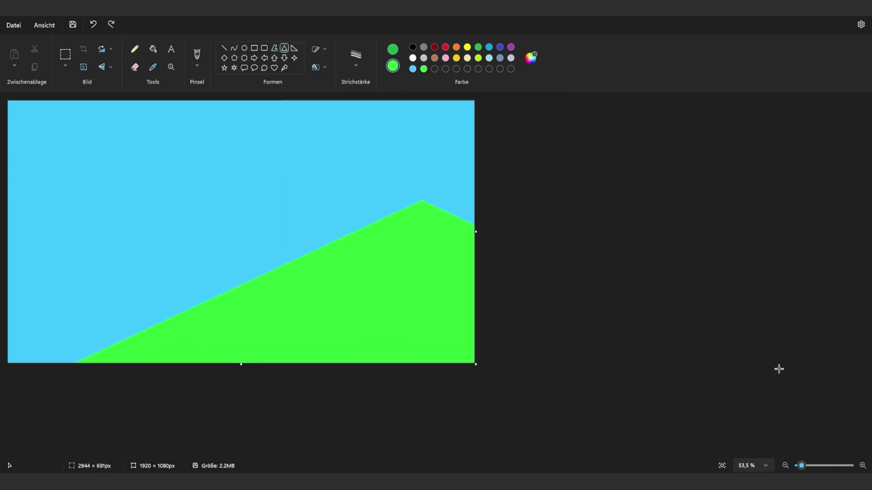
drag(779, 369, 814, 410)
drag(506, 328, 358, 311)
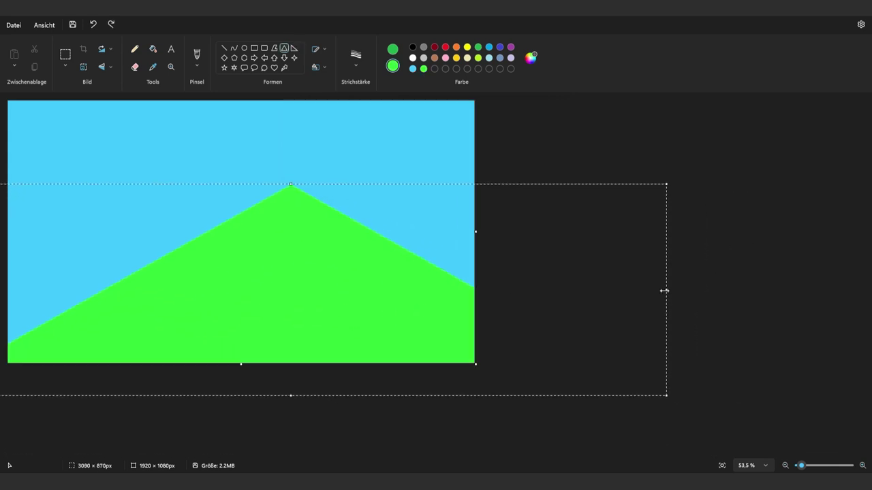
drag(663, 291, 868, 289)
drag(531, 304, 369, 319)
drag(332, 410, 332, 428)
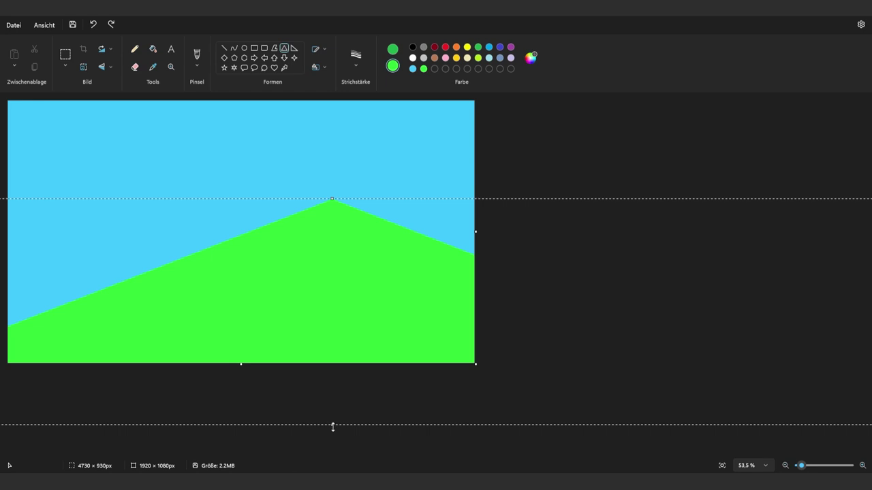
mouse_move(868, 311)
mouse_down()
mouse_move(532, 323)
mouse_move(869, 315)
mouse_up()
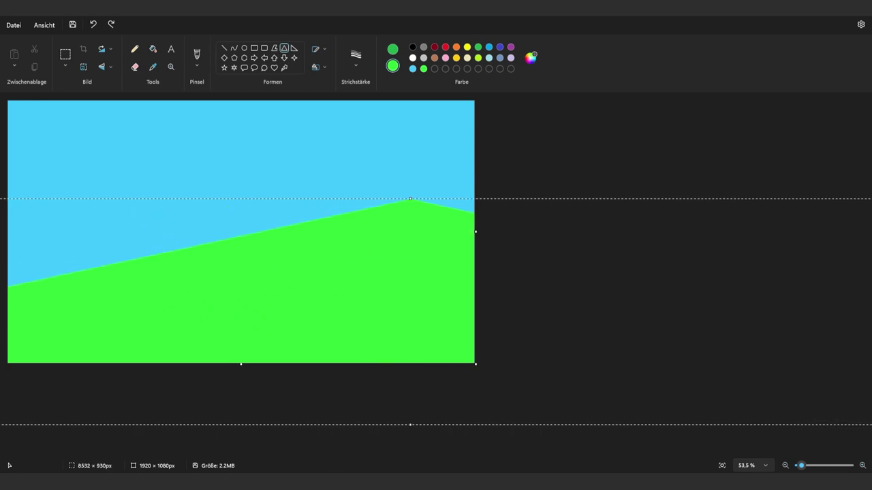
mouse_move(315, 304)
mouse_down()
mouse_move(363, 274)
mouse_move(502, 252)
mouse_up()
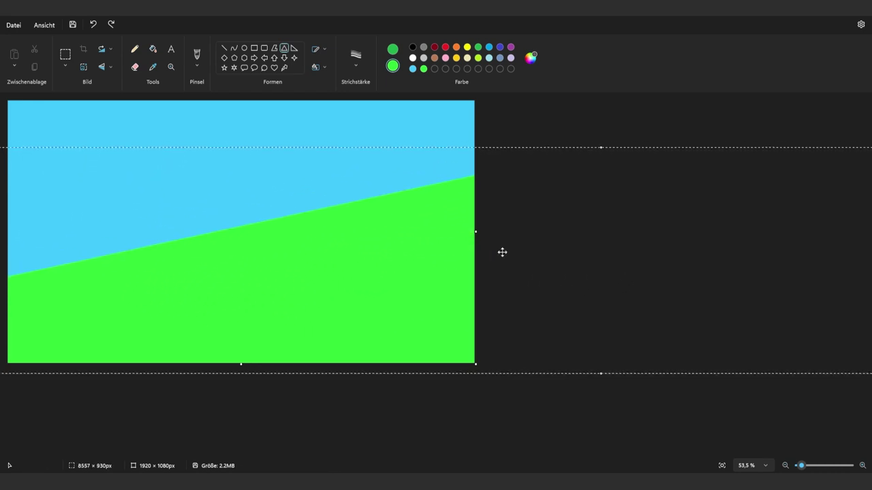
Darken the grass to a deeper green and paste the character render on top
click(531, 58)
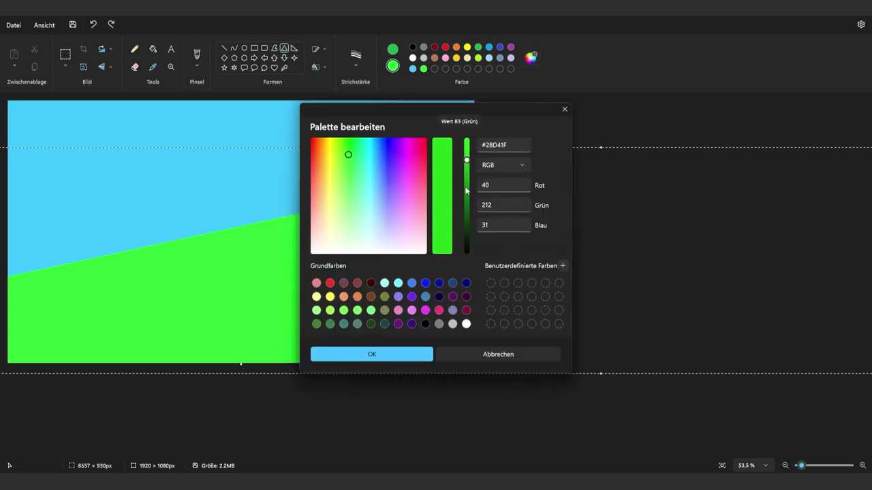
click(393, 353)
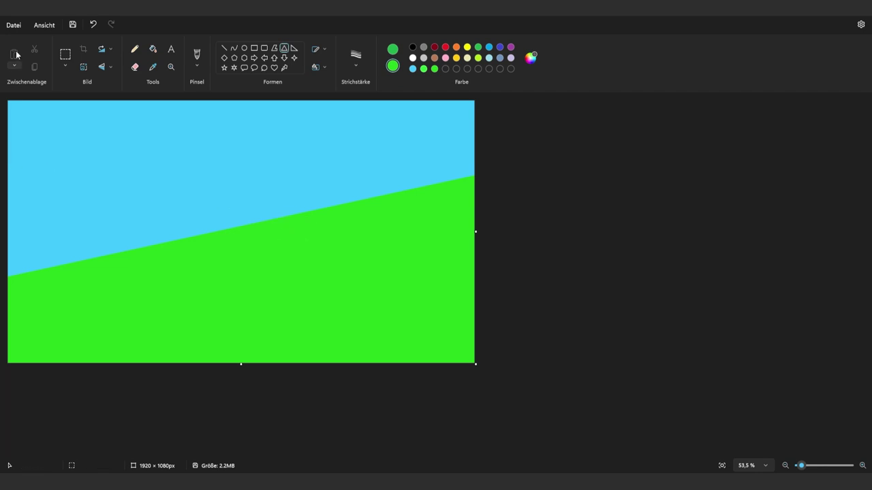
key(ctrl+v)
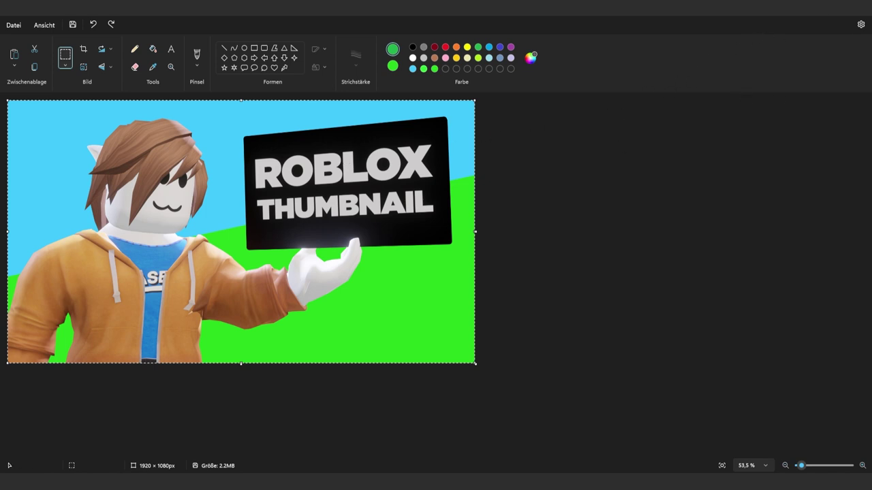
key(Escape)
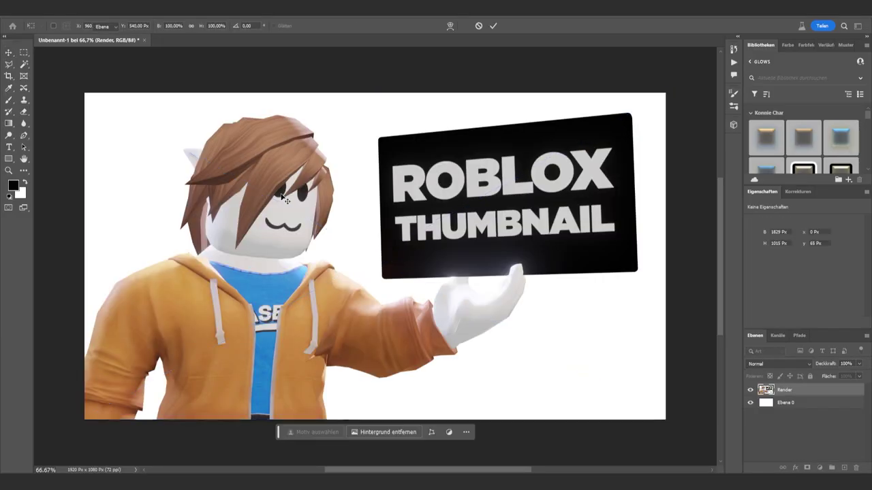
Enlarge and shift the Render layer, then paste the grey diagonal ground shape from Illustrator
key(ctrl+t)
alt+scroll(440, 198, down, 3)
drag(479, 166, 502, 147)
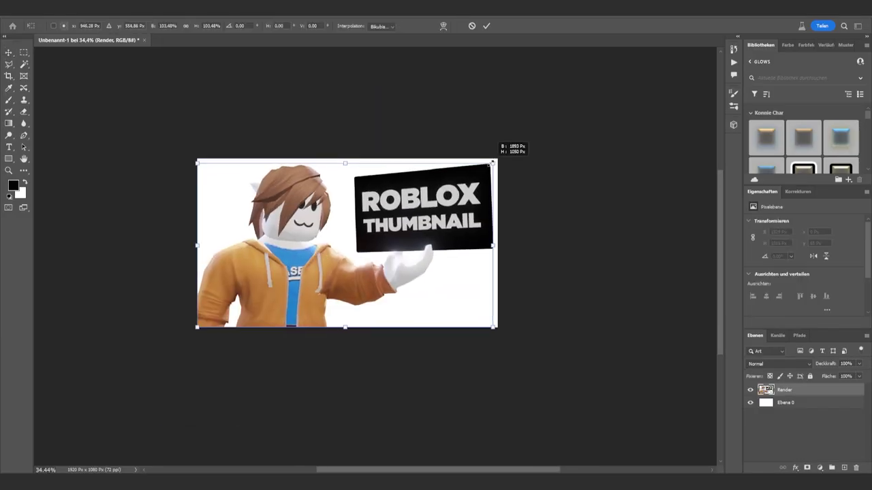
mouse_move(463, 186)
mouse_down()
mouse_move(434, 191)
mouse_move(445, 186)
mouse_up()
key(Return)
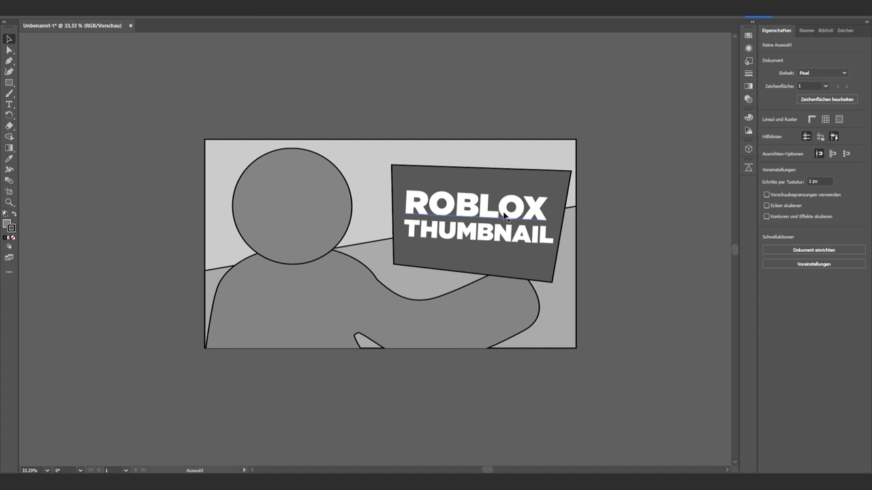
click(389, 272)
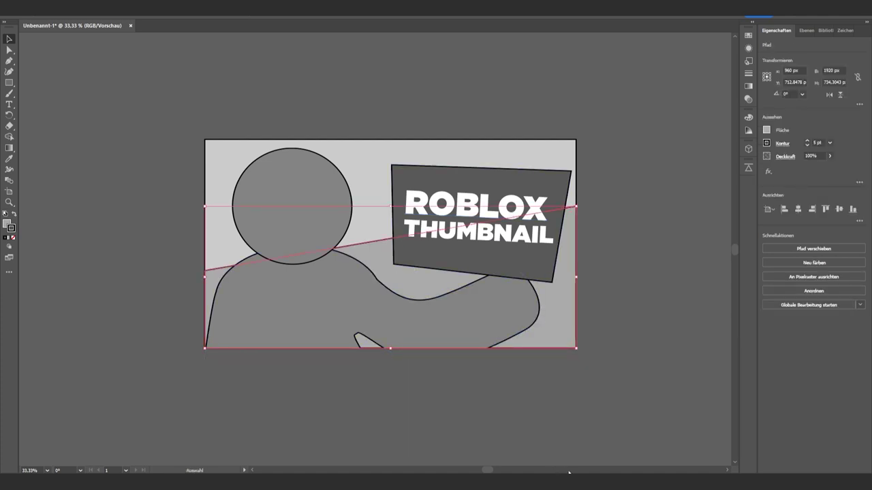
key(ctrl+v)
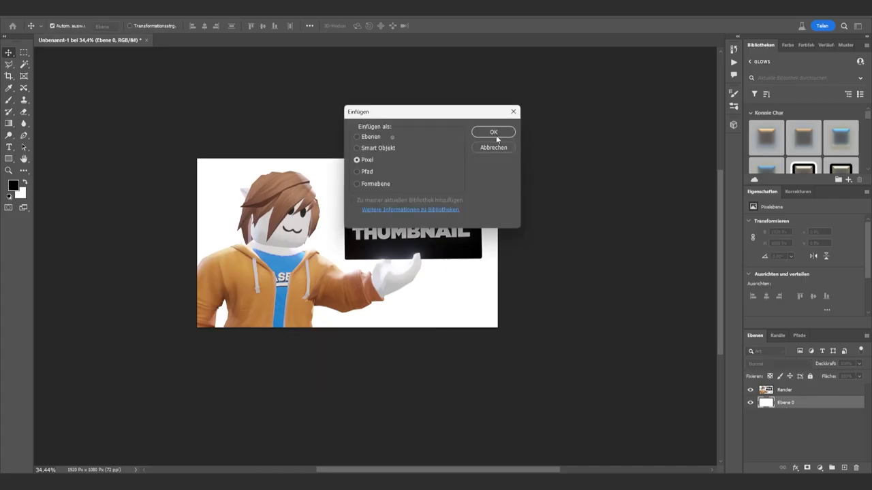
Place the ground shape as pixels, then paste the sky image and reshape it
click(494, 132)
key(Return)
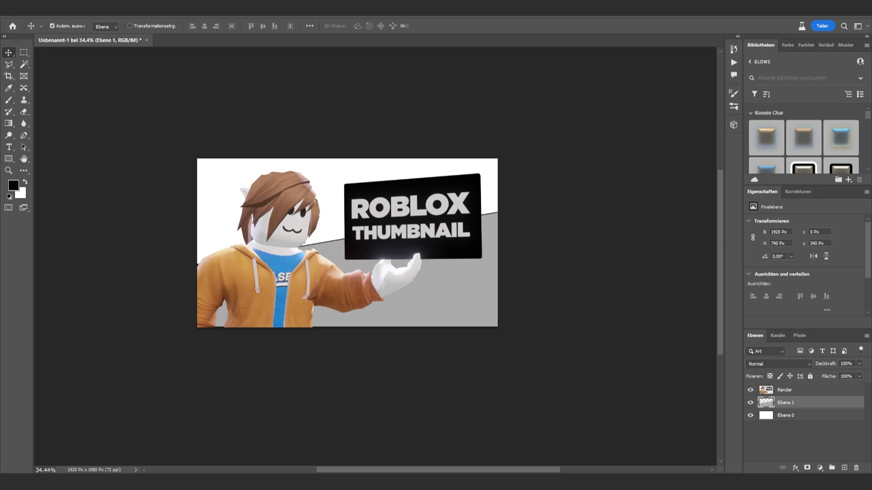
key(ctrl+v)
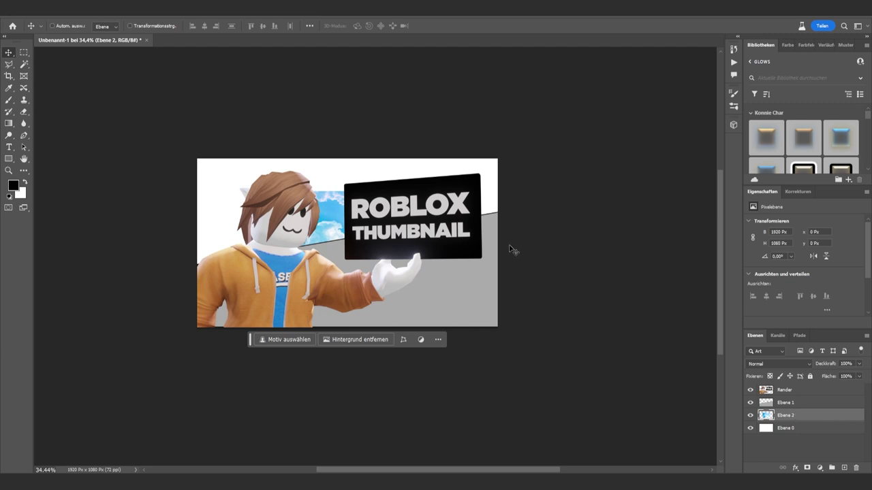
key(ctrl+t)
drag(490, 204, 488, 208)
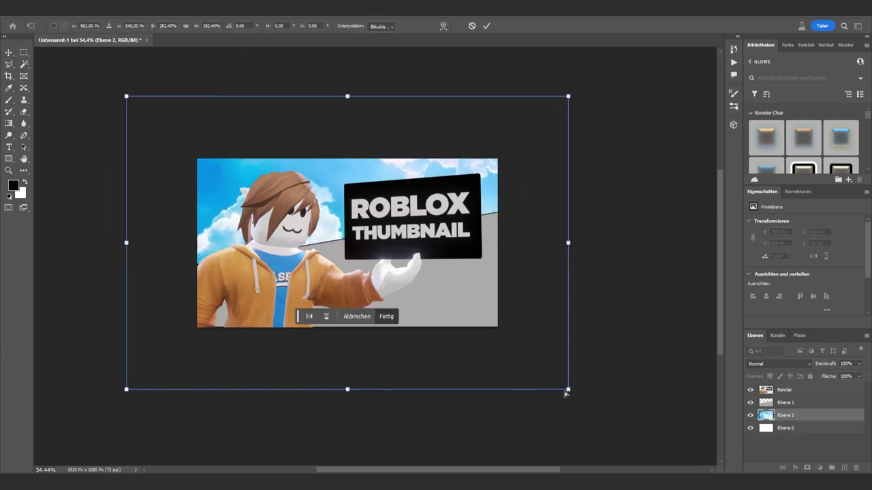
ctrl+drag(568, 389, 540, 311)
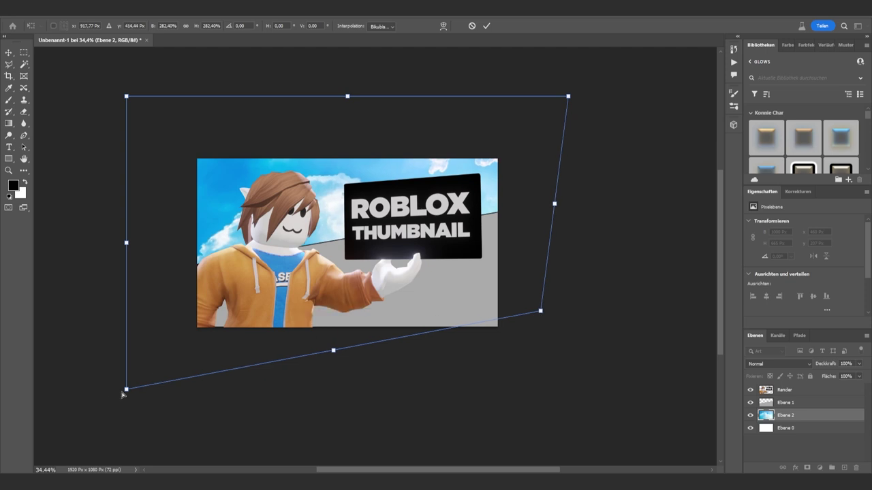
ctrl+drag(125, 389, 149, 299)
key(Return)
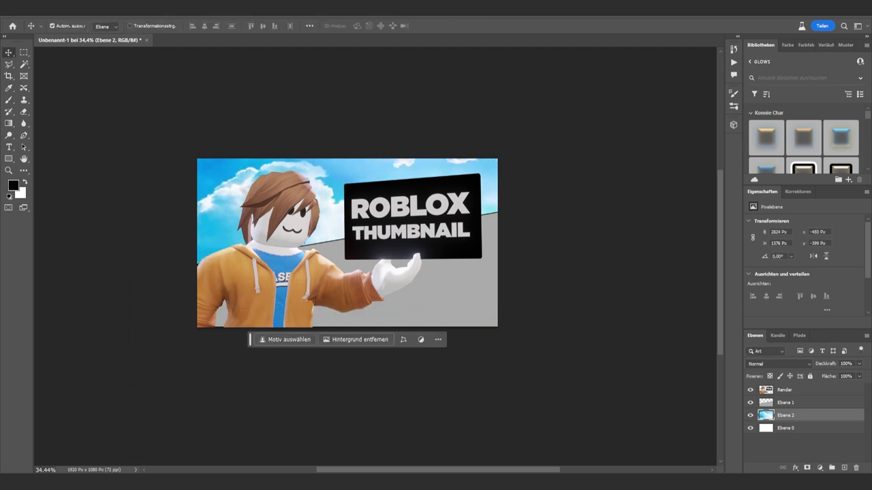
Duplicate the sky layer higher up and paste the green grass photo enlarged over the canvas
key(ctrl+j)
key(ctrl+t)
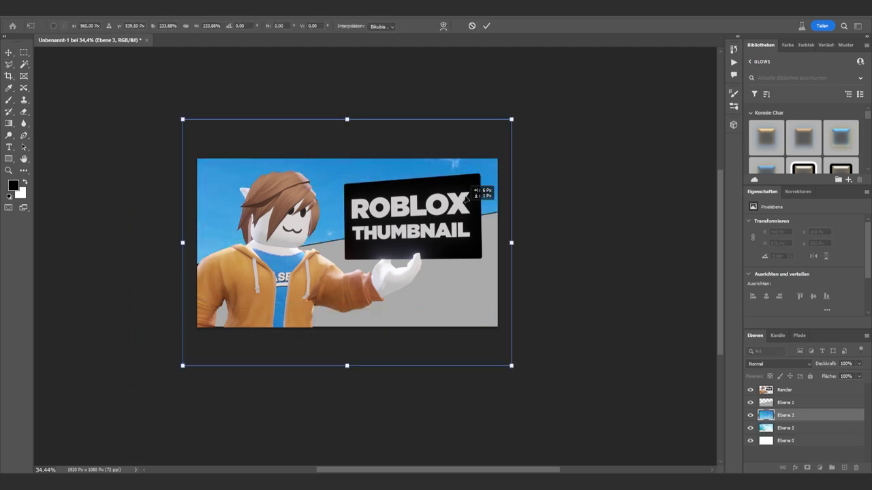
drag(463, 340, 463, 316)
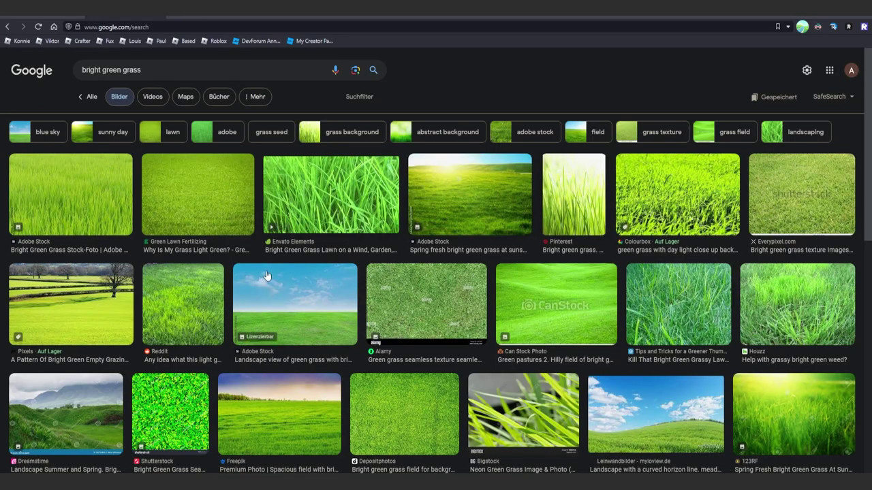
right_click(204, 202)
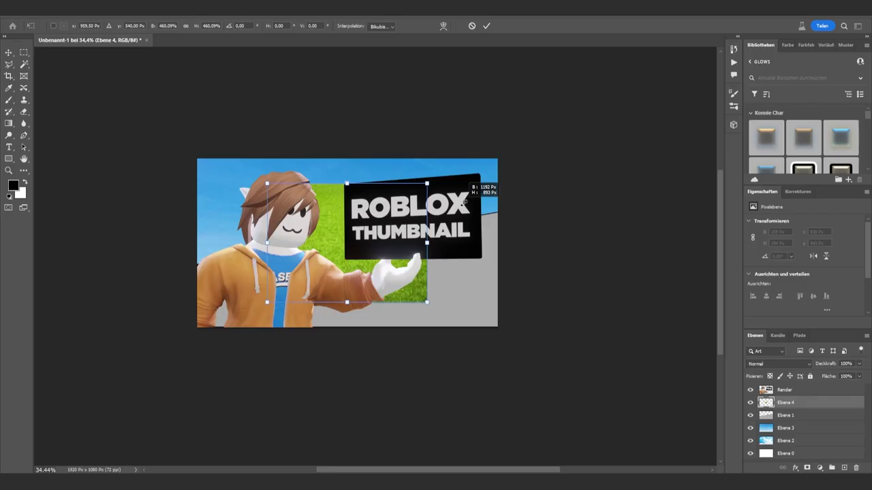
alt+drag(464, 202, 514, 165)
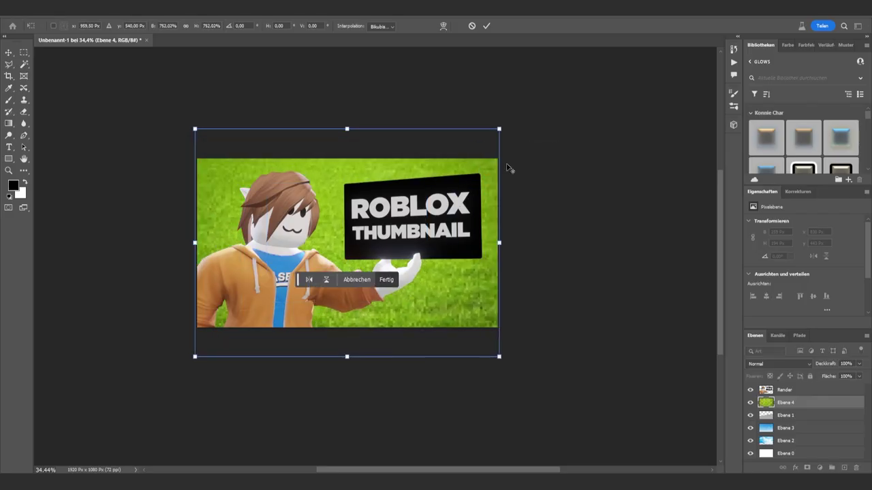
Tilt the grass photo to a gentle slope and clip it to the grey ground layer
mouse_move(498, 129)
alt+mouse_down()
mouse_move(512, 118)
mouse_move(508, 101)
alt+mouse_up()
drag(342, 128, 342, 186)
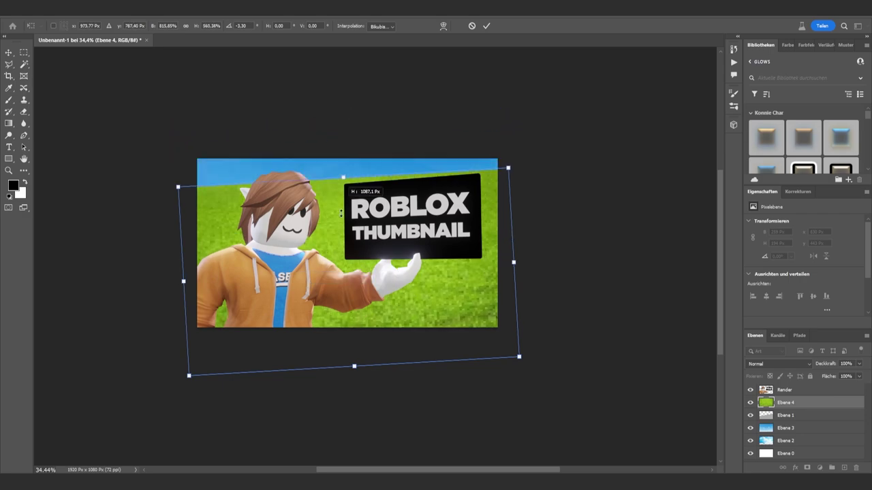
key(Return)
drag(789, 402, 793, 406)
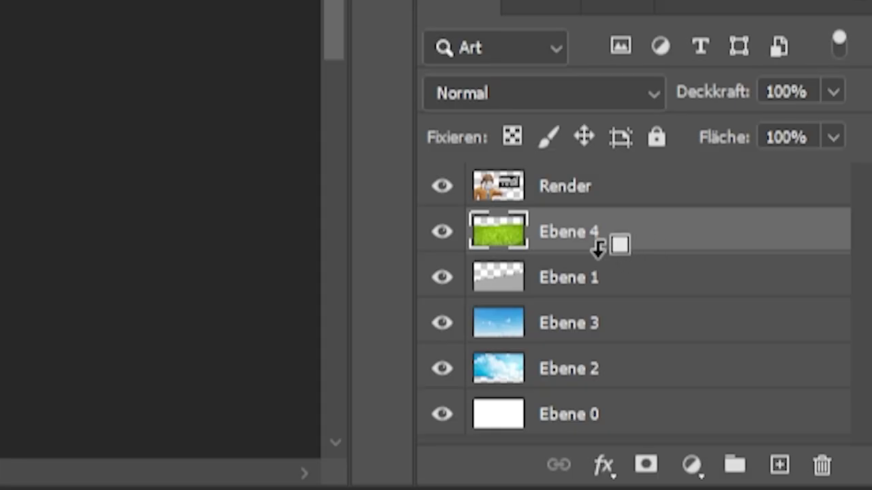
alt+click(598, 248)
key(ctrl+t)
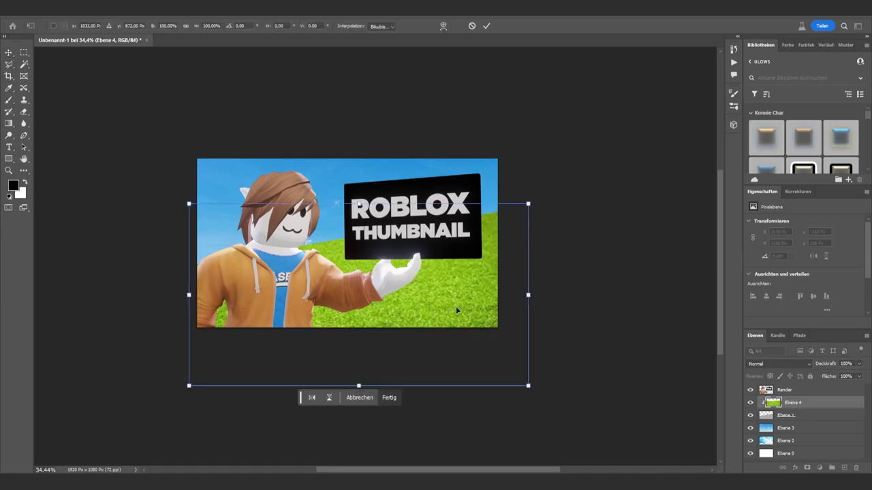
key(Return)
key(ctrl+0)
Squash the grey ground layer Ebene 1 vertically and tilt it into a slope
click(801, 417)
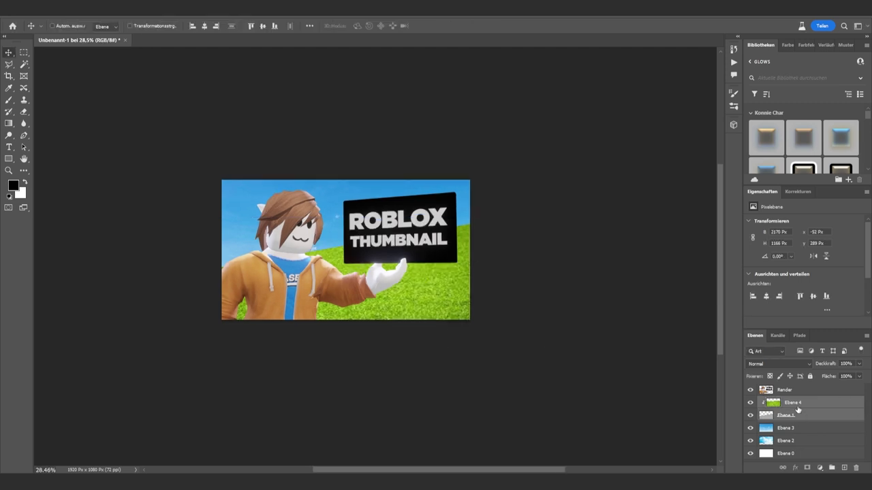
key(ctrl+t)
drag(352, 216, 360, 245)
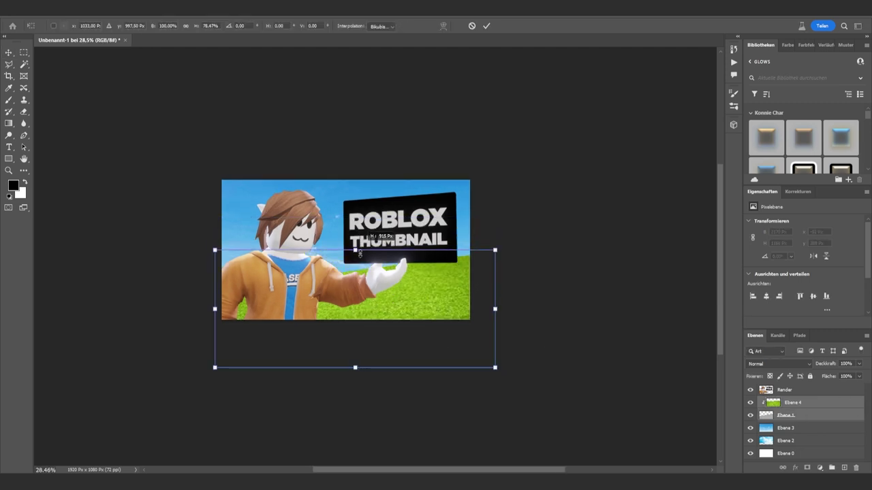
drag(477, 267, 475, 277)
key(Return)
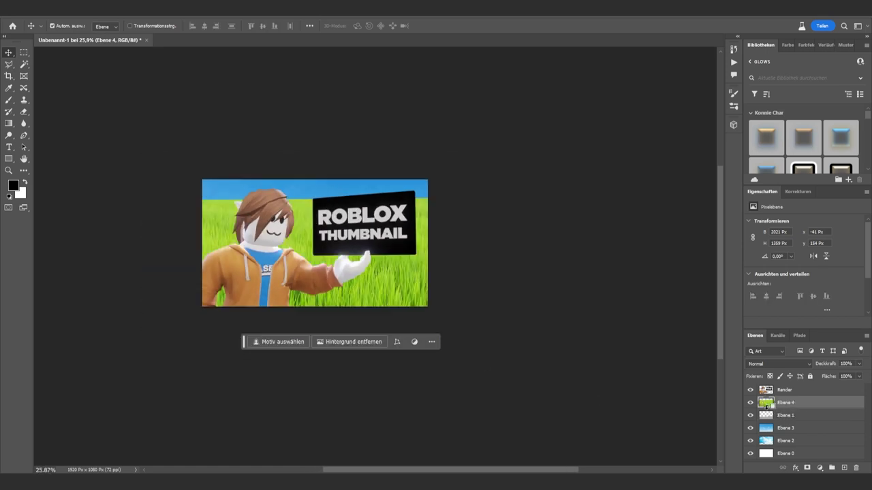
Stack Ebene 1 above the grass layer Ebene 4 and select the grass layer
drag(784, 415, 788, 403)
alt+scroll(324, 240, up, 3)
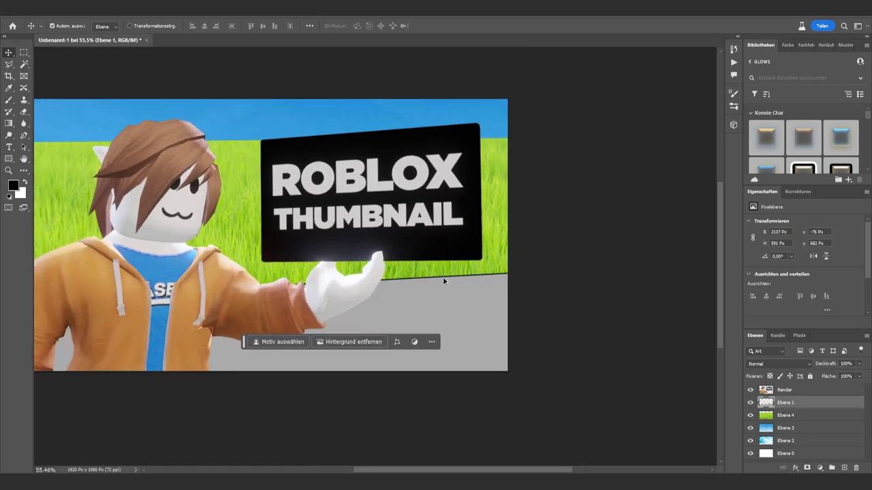
alt+scroll(324, 240, down, 1)
click(786, 415)
key(e)
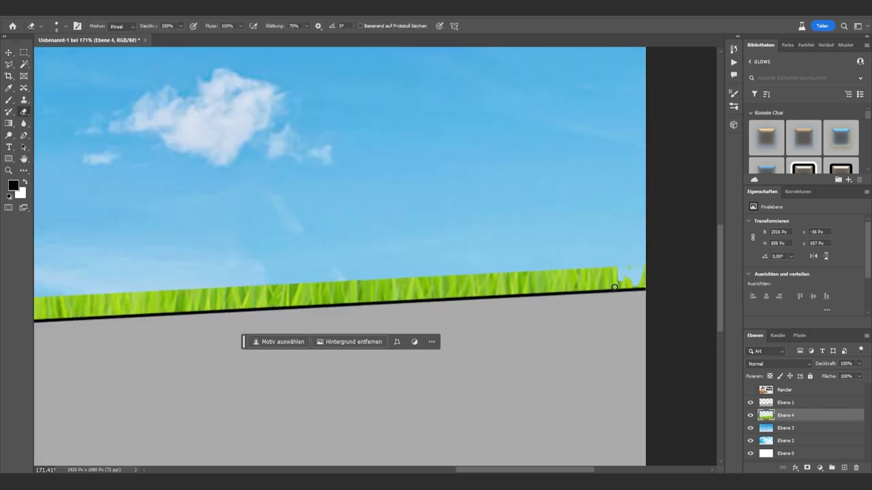
Erase the grass's straight top edge into a ragged outline of blades against the sky
drag(614, 272, 613, 289)
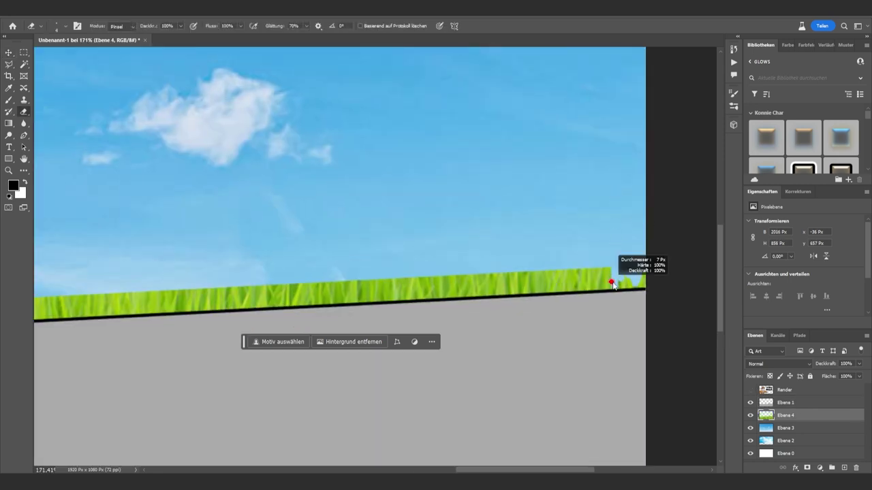
alt+scroll(591, 272, down, 3)
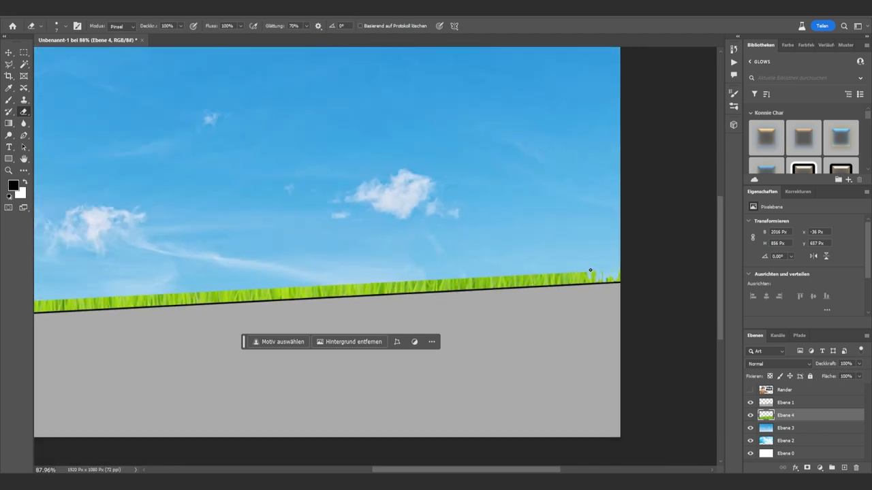
alt+scroll(570, 230, up, 3)
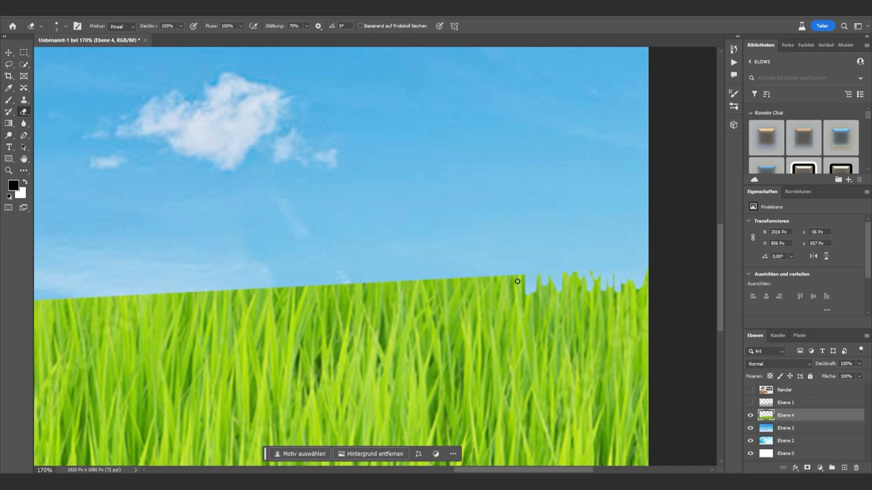
mouse_move(513, 254)
mouse_down()
mouse_move(477, 293)
mouse_move(495, 281)
mouse_move(457, 278)
mouse_move(451, 296)
mouse_move(430, 286)
mouse_move(449, 265)
mouse_move(383, 259)
mouse_up()
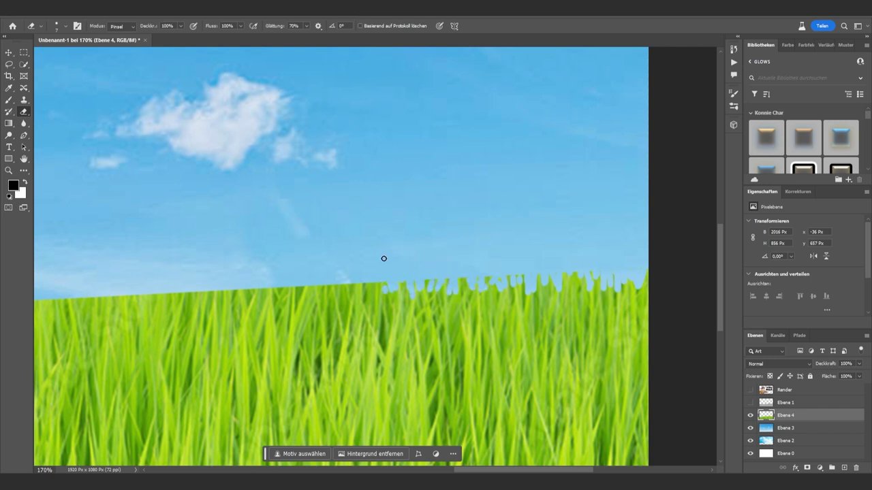
drag(367, 294, 349, 285)
alt+scroll(350, 260, down, 4)
alt+scroll(470, 280, down, 4)
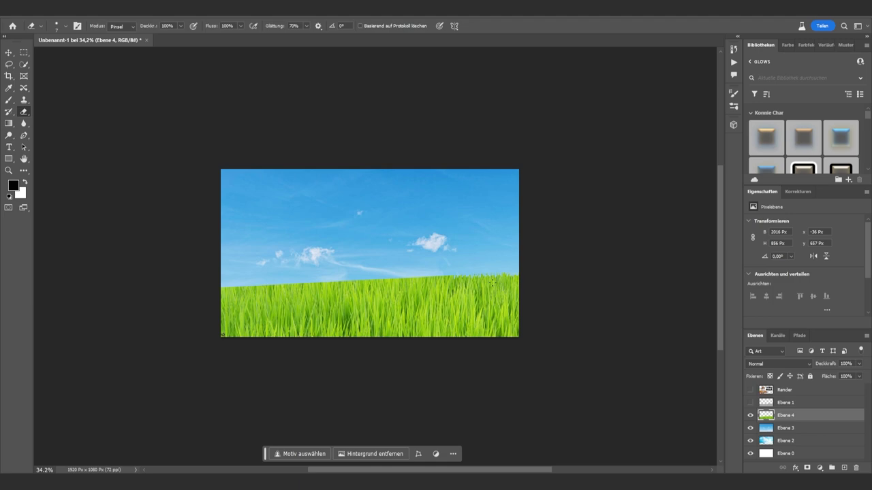
alt+scroll(491, 282, up, 3)
alt+scroll(493, 266, up, 3)
alt+scroll(475, 259, up, 3)
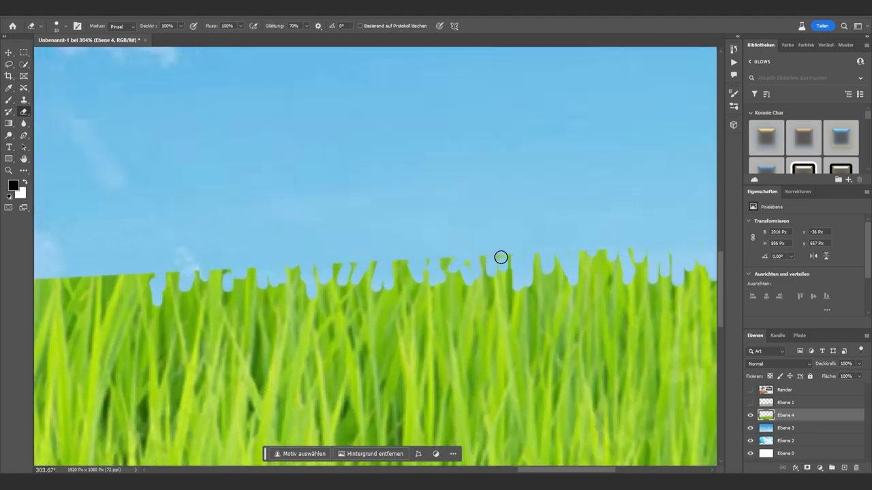
alt+scroll(477, 265, down, 6)
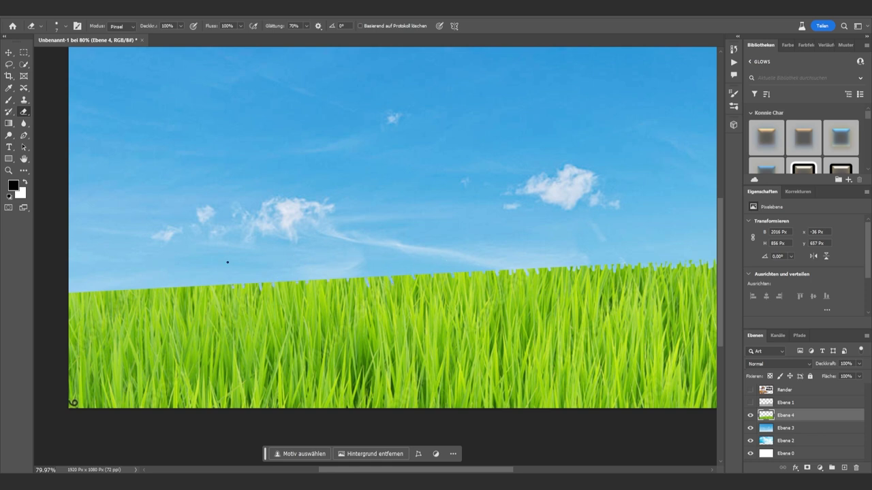
alt+scroll(321, 252, down, 4)
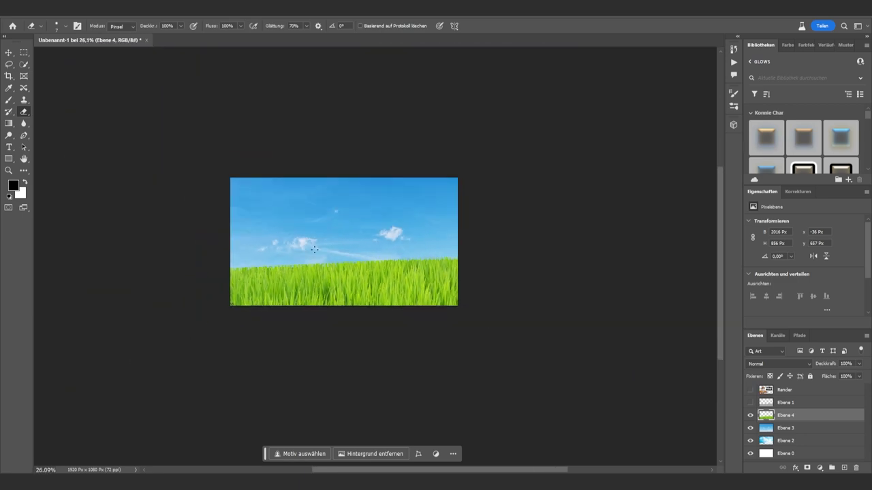
alt+scroll(326, 234, up, 2)
alt+scroll(326, 234, up, 1)
alt+scroll(326, 234, up, 4)
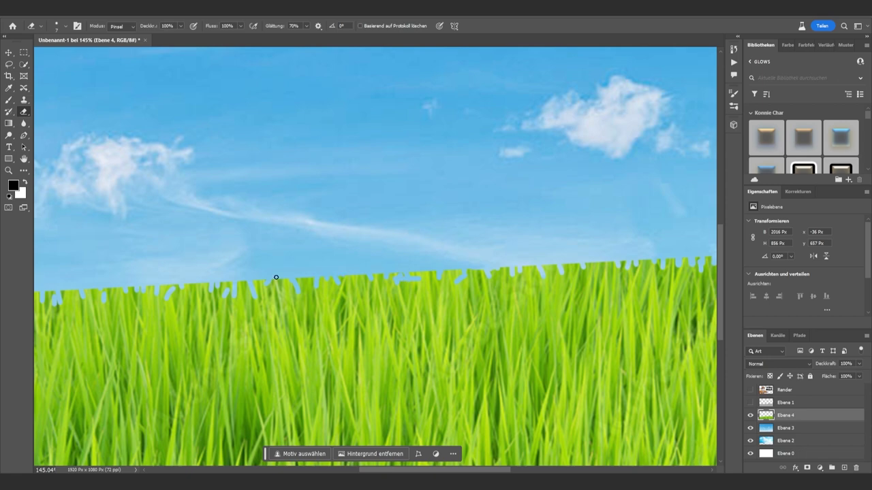
alt+scroll(237, 260, down, 2)
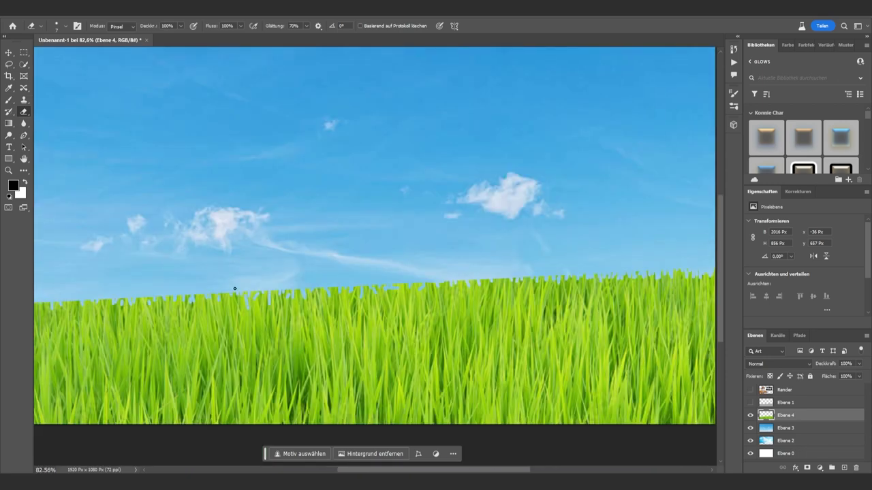
alt+scroll(235, 289, down, 3)
alt+scroll(438, 302, down, 1)
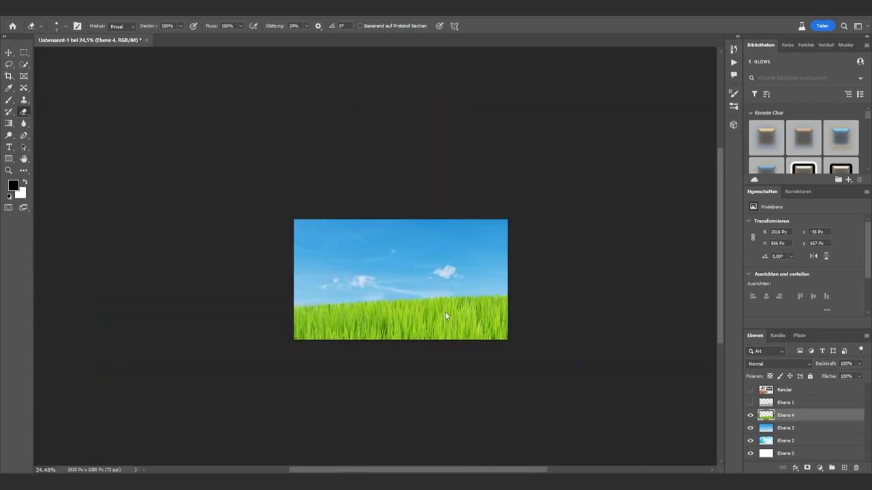
alt+scroll(445, 312, up, 2)
alt+scroll(422, 274, up, 3)
alt+scroll(440, 291, down, 3)
Show the grey ground layer Ebene 1 again, then delete it
click(750, 403)
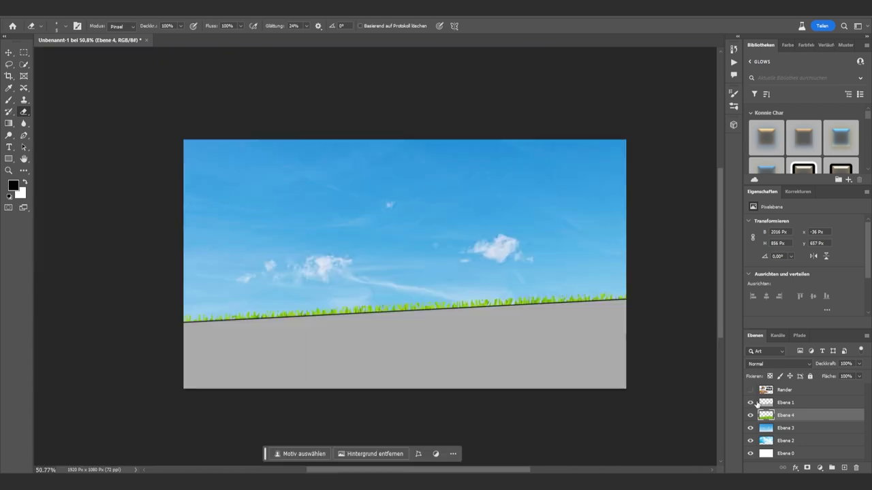
click(800, 403)
key(Delete)
Show the Render character layer and add a Levels adjustment layer above it
click(750, 390)
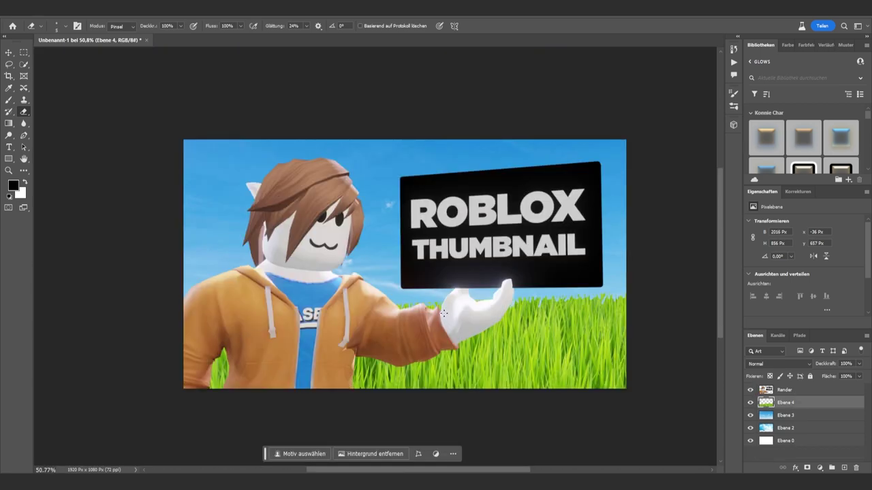
alt+scroll(389, 263, down, 3)
alt+scroll(372, 257, up, 1)
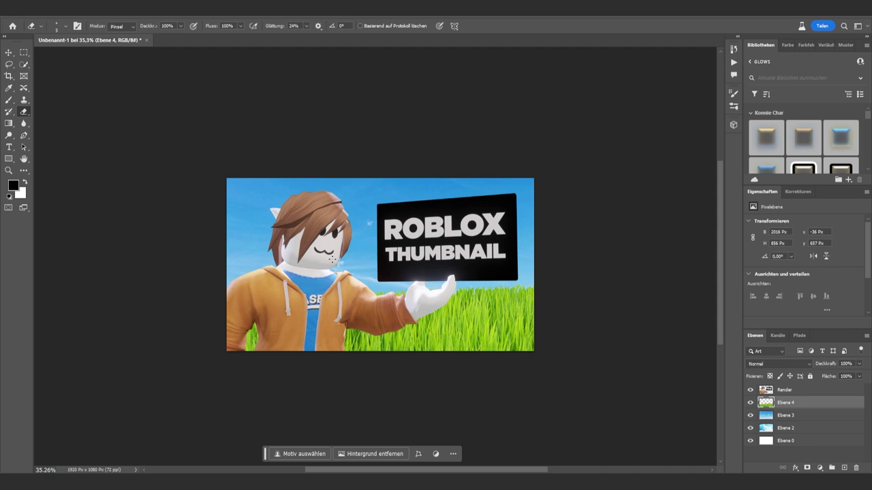
alt+scroll(326, 259, down, 1)
alt+scroll(326, 260, up, 1)
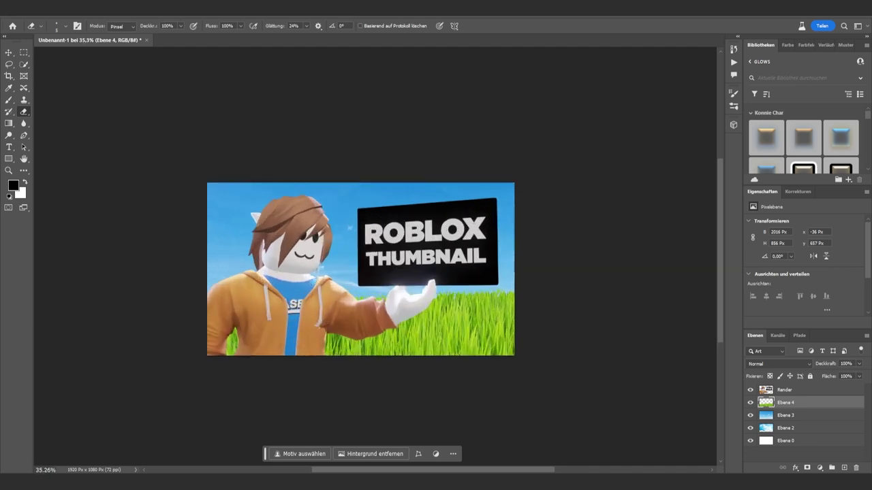
click(9, 53)
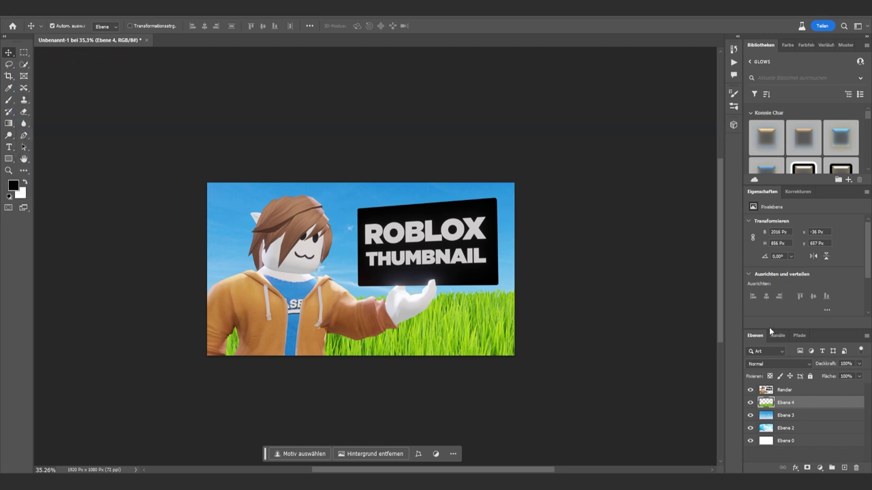
click(798, 192)
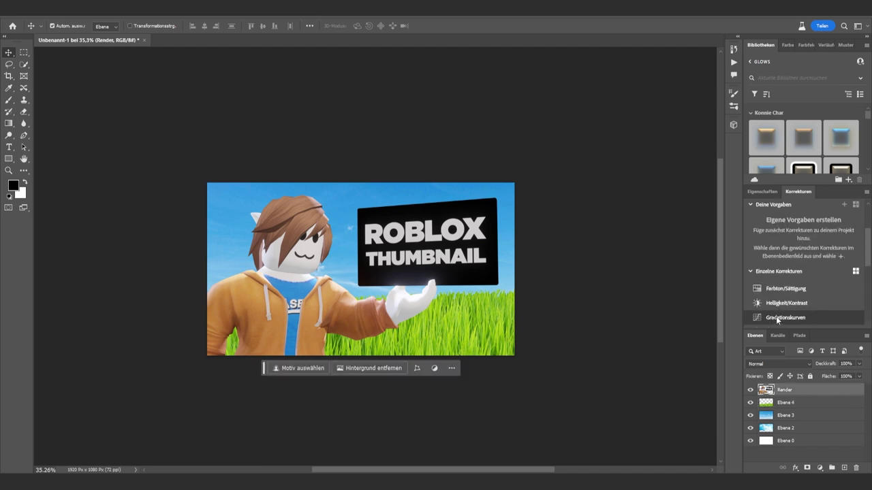
scroll(778, 303, down, 2)
click(778, 288)
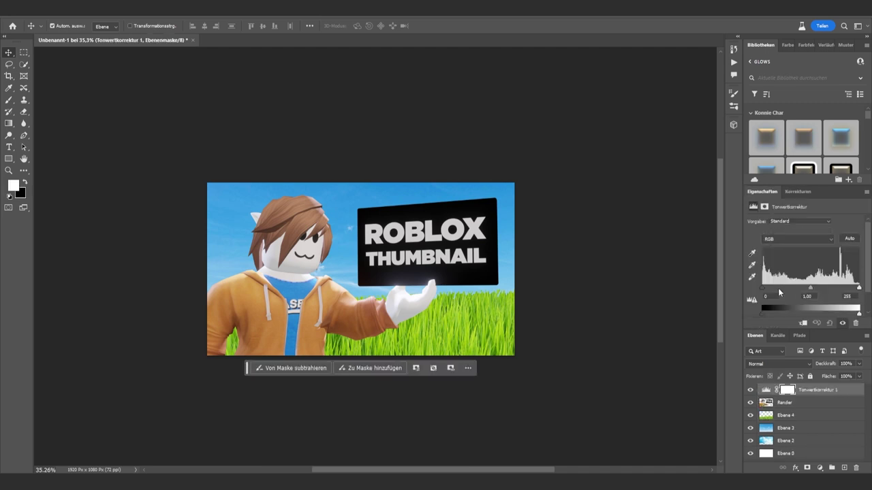
Clip the Levels layer to Render and set input levels to 45 / 1.11 / 242
click(805, 323)
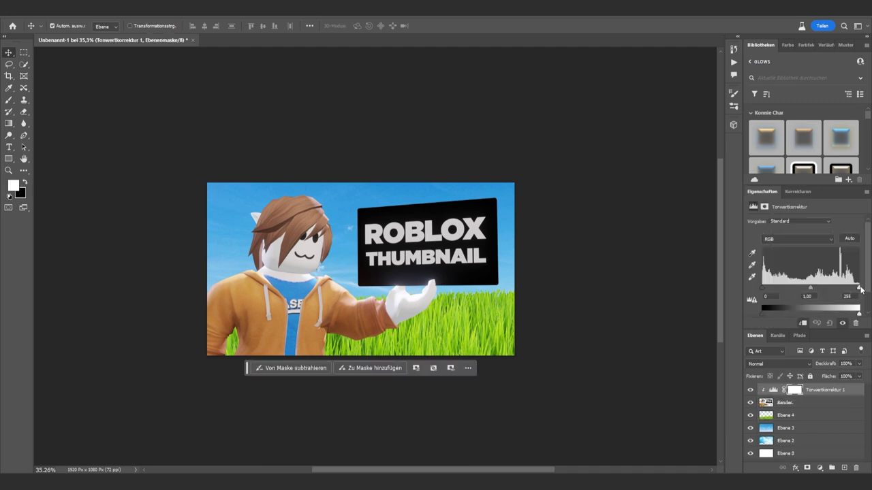
drag(858, 288, 854, 288)
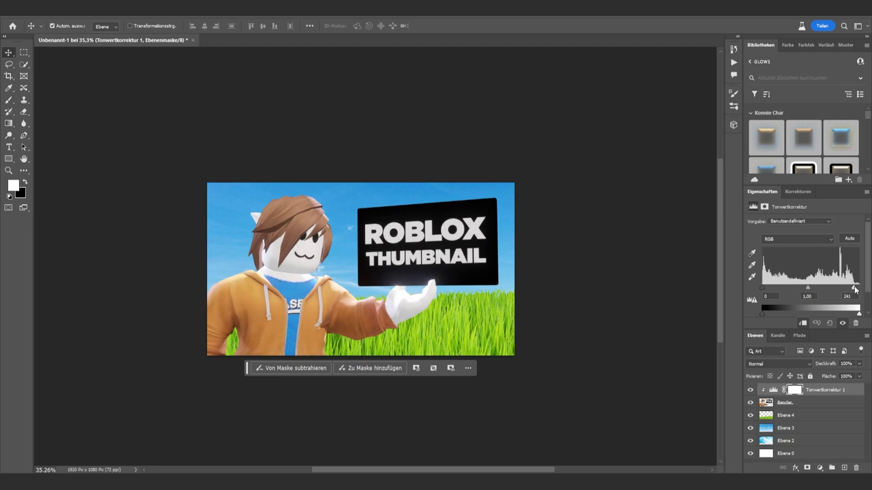
drag(764, 289, 780, 289)
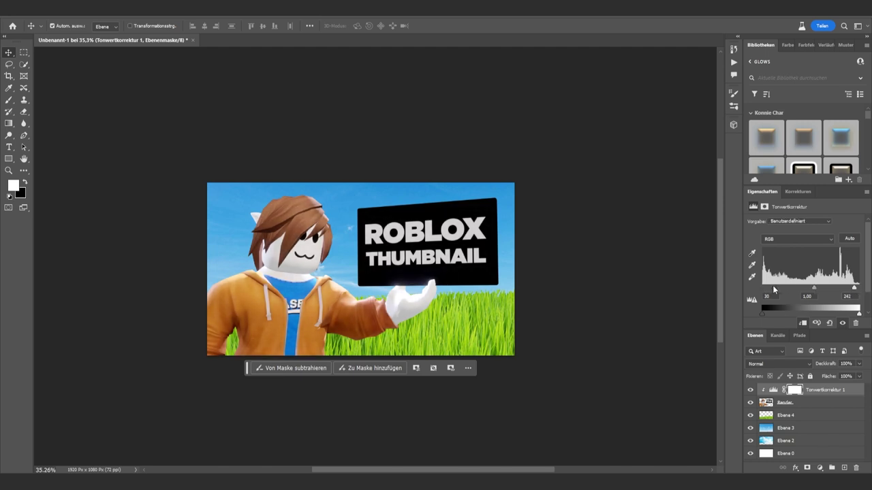
alt+scroll(343, 277, down, 2)
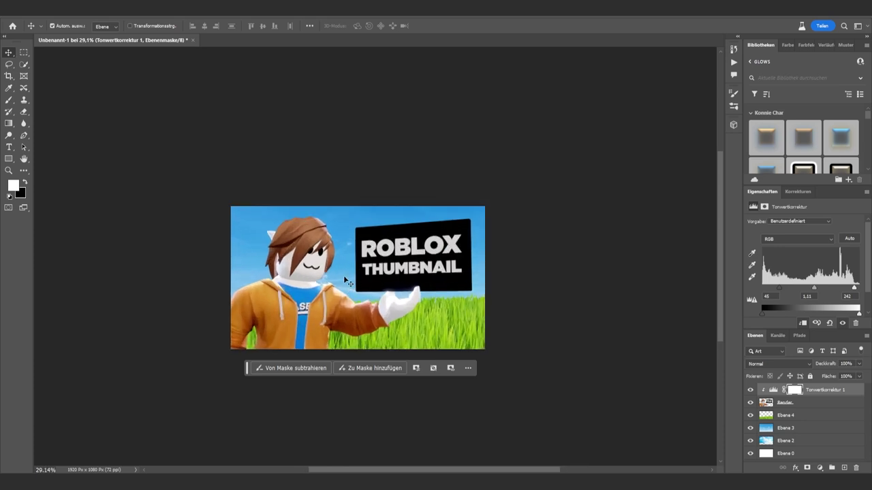
click(751, 391)
click(750, 390)
Add a Curves adjustment clipped to the character and shape an S-curve
click(797, 191)
click(760, 276)
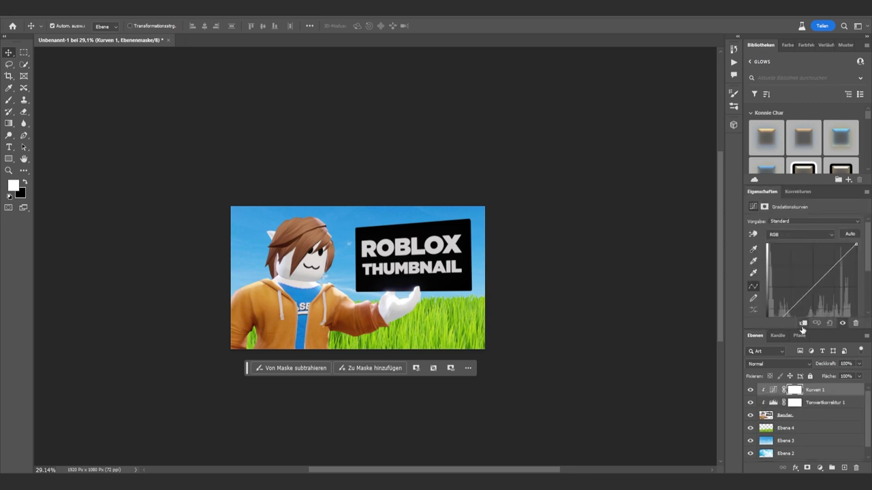
drag(828, 265, 833, 263)
scroll(834, 262, down, 1)
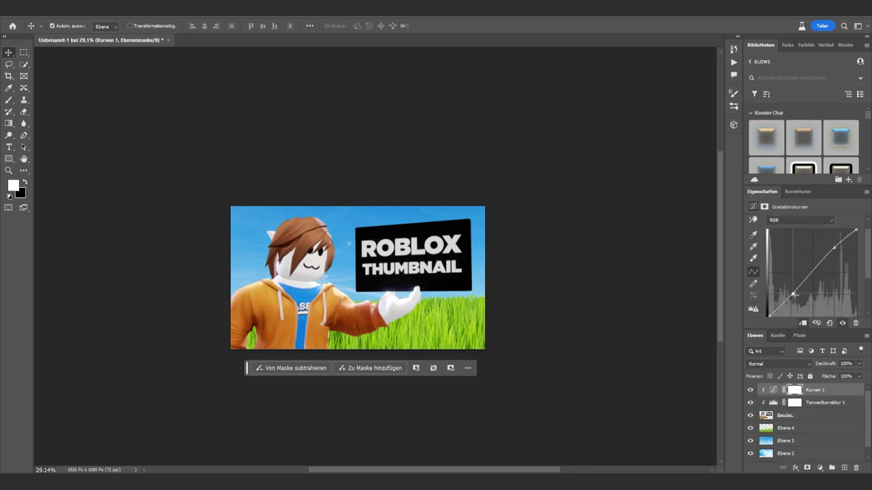
drag(794, 289, 793, 296)
drag(834, 246, 832, 251)
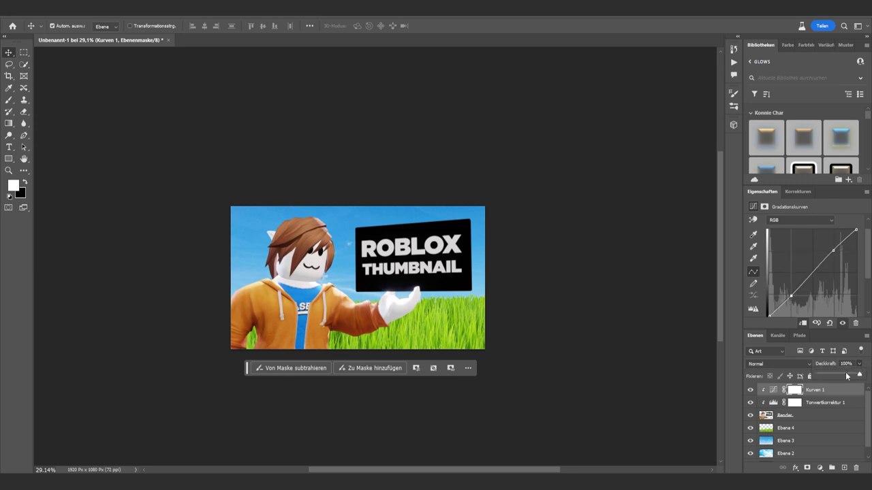
Lower the Curves opacity to 70% and duplicate the Render layer as Render Kopie
key(7)
alt+scroll(352, 301, up, 3)
click(352, 302)
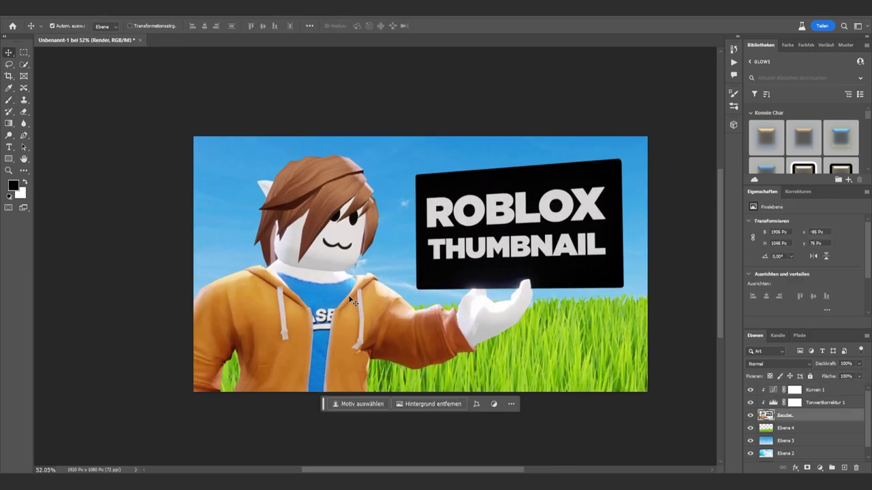
alt+scroll(352, 302, down, 2)
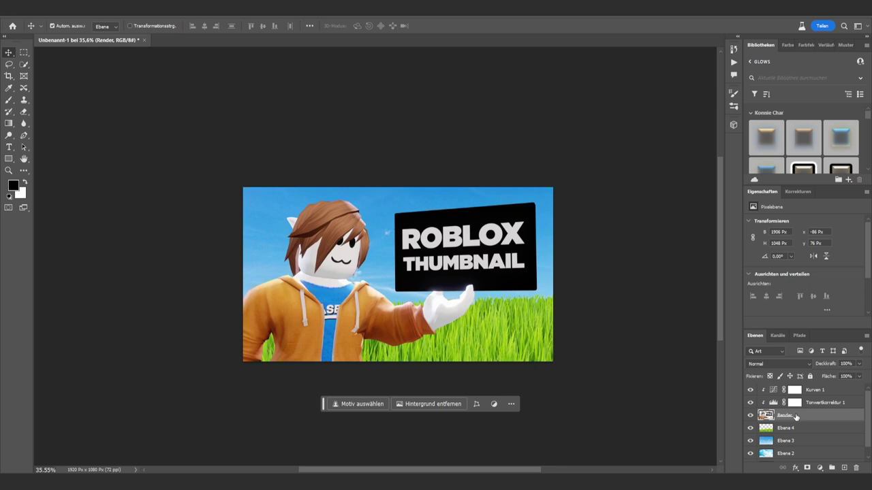
key(ctrl+j)
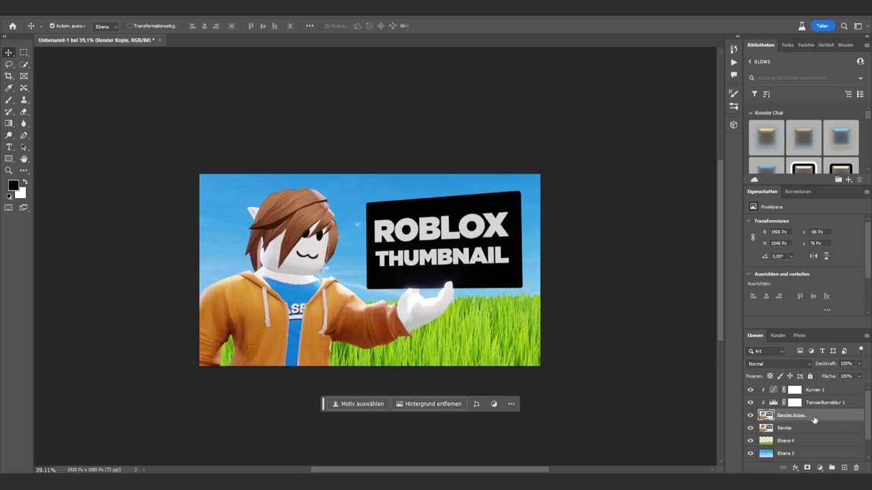
Enable Bevel & Emboss on Render Kopie and rough in its depth and softening
double_click(816, 418)
click(506, 106)
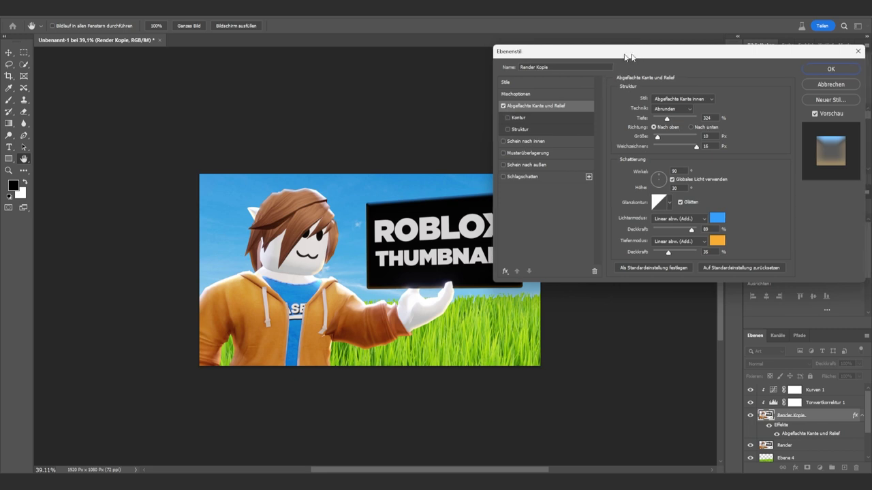
drag(623, 51, 593, 68)
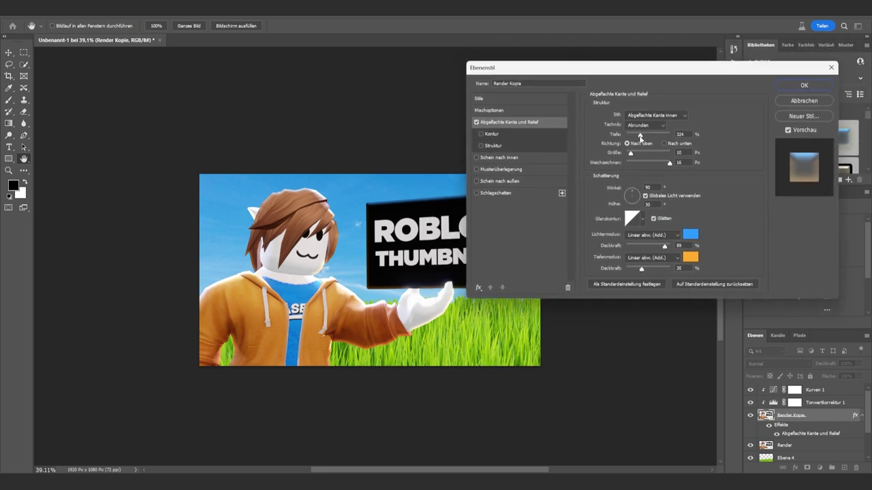
drag(641, 137, 627, 156)
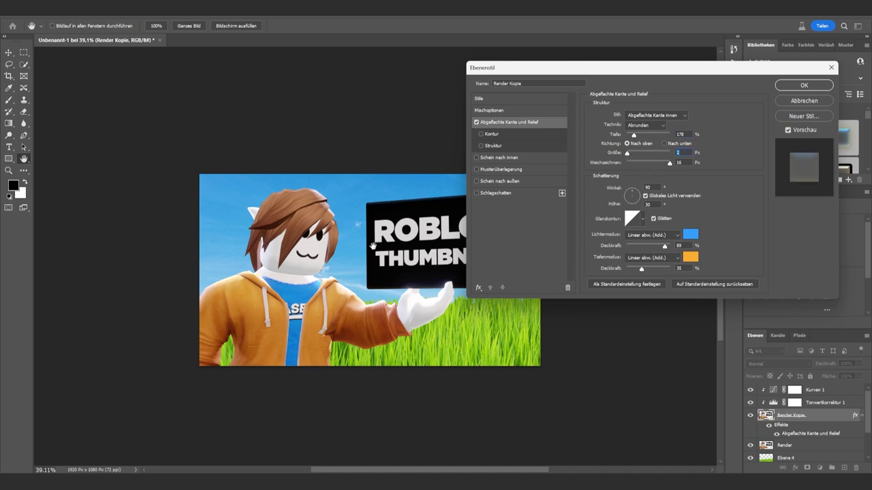
drag(668, 166, 570, 165)
drag(633, 134, 715, 138)
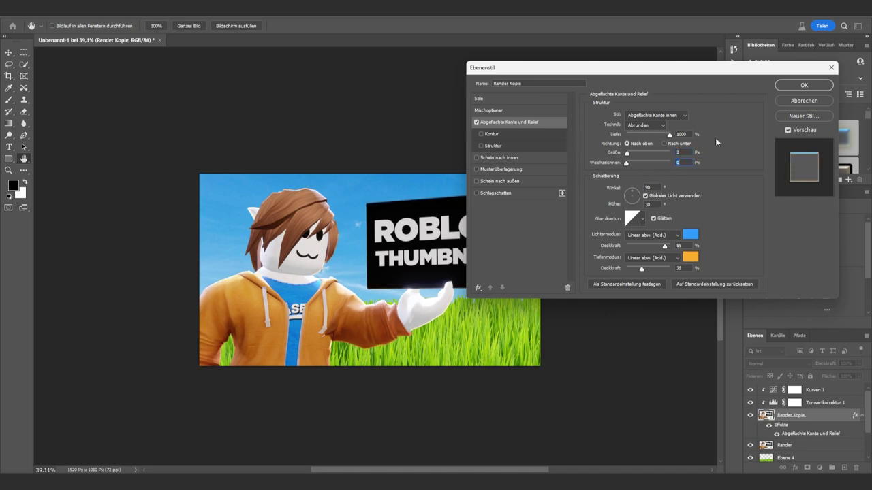
Set the bevel highlight colour to white (ffffff) and the shadow colour to black
click(690, 235)
text(ffffff)
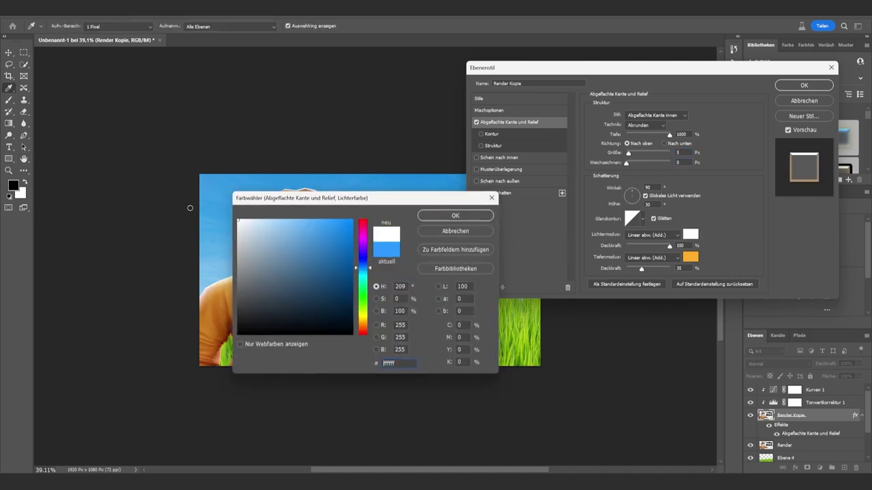
key(Return)
click(689, 257)
drag(288, 307, 224, 347)
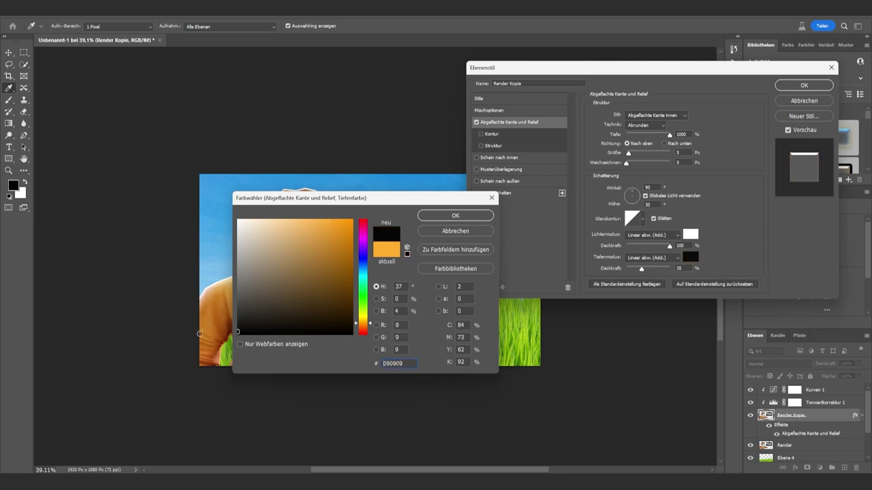
click(451, 216)
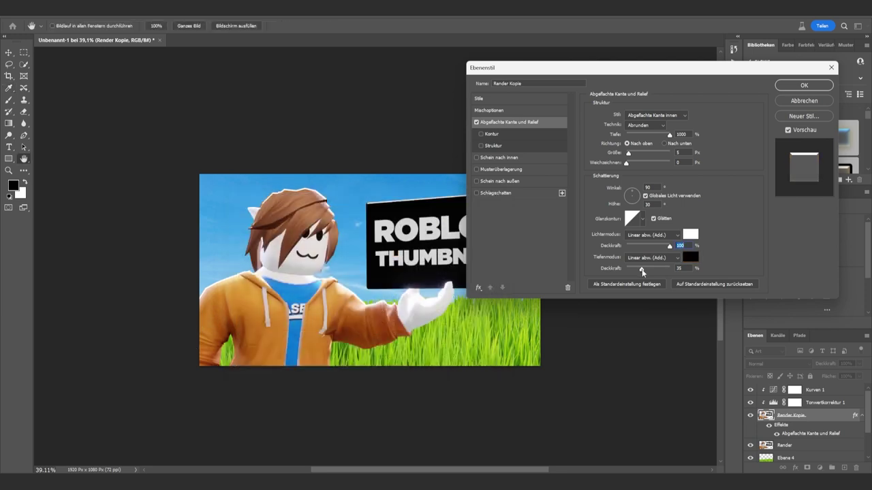
Set the bevel shadow to Linear Burn at 14%, with depth 594% and soften 6 px
click(656, 258)
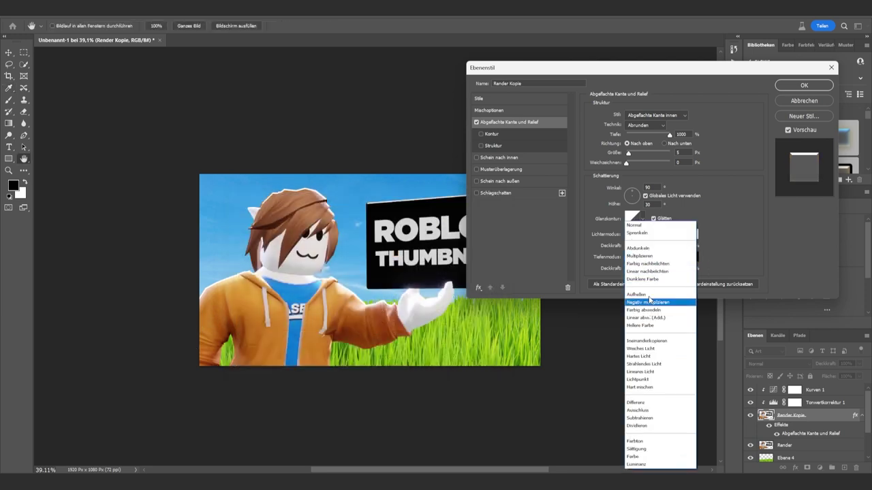
click(648, 272)
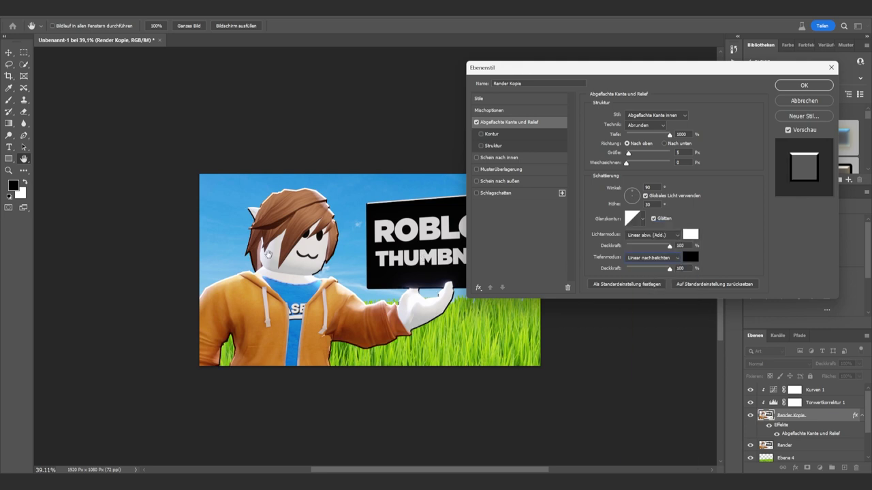
drag(670, 269, 632, 269)
drag(626, 163, 635, 164)
mouse_move(669, 135)
mouse_down()
mouse_move(652, 135)
mouse_move(626, 155)
mouse_move(639, 164)
mouse_up()
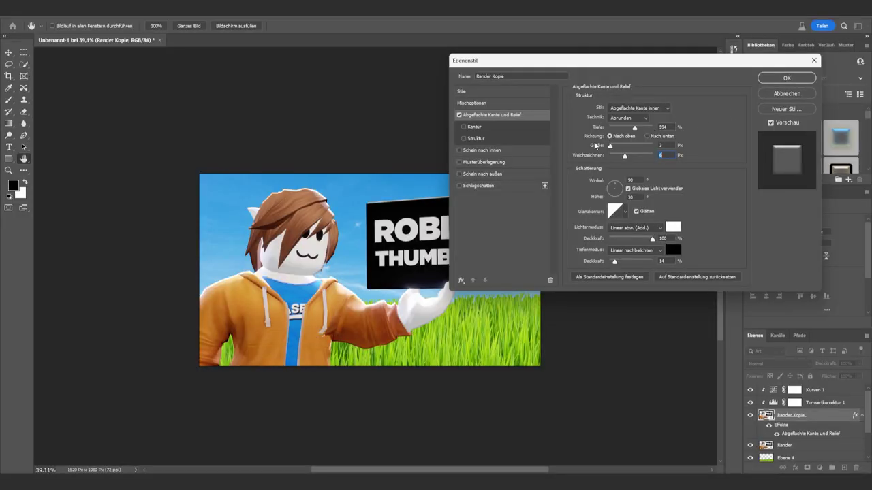
Add an outside Stroke effect to the character at 18 px
click(461, 281)
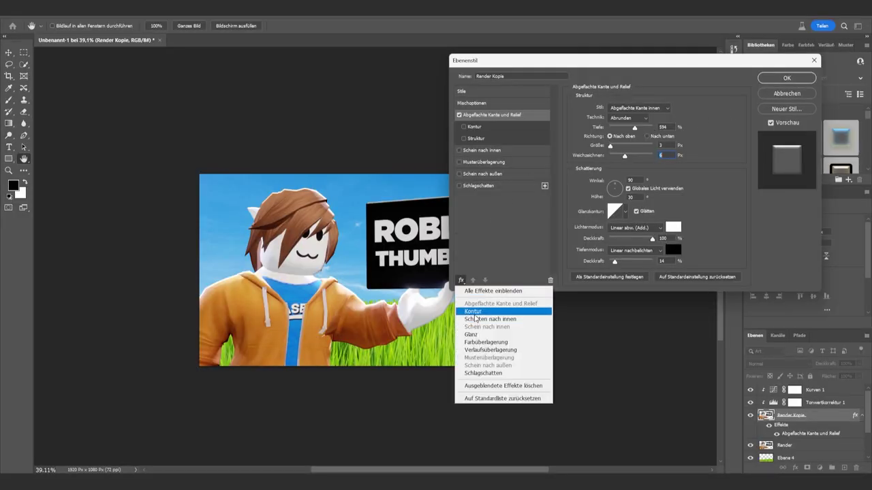
click(474, 312)
drag(607, 108, 618, 109)
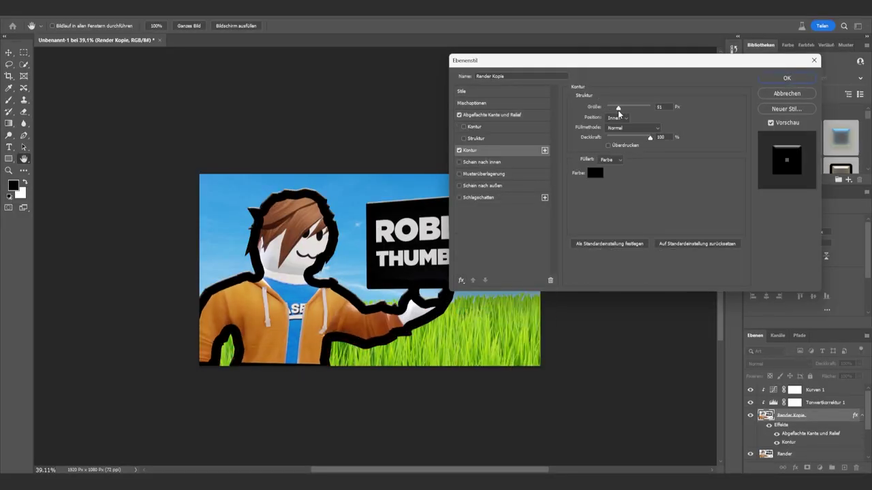
click(615, 118)
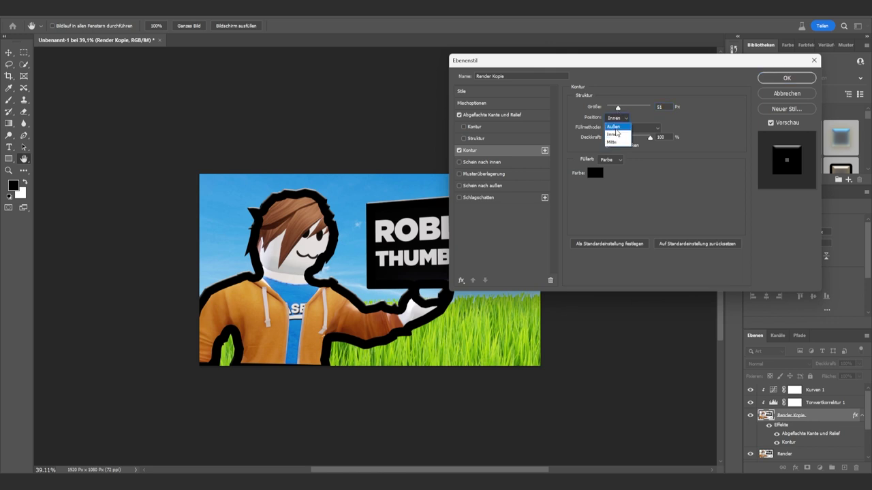
click(615, 127)
drag(618, 108, 613, 109)
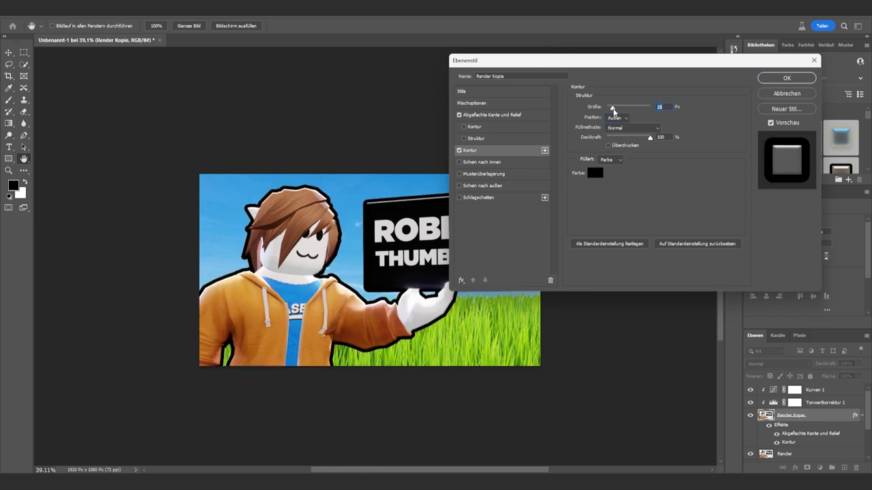
Add a second Stroke effect and set its colour to white
click(462, 281)
click(482, 244)
click(544, 151)
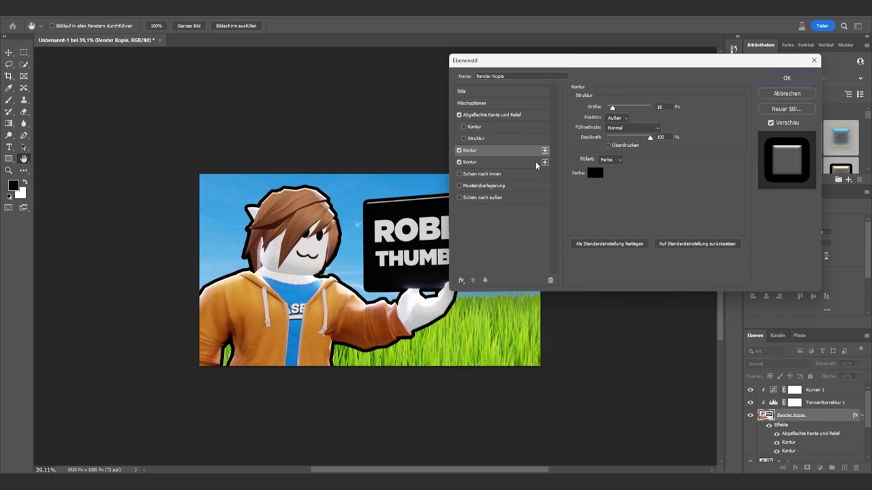
click(589, 175)
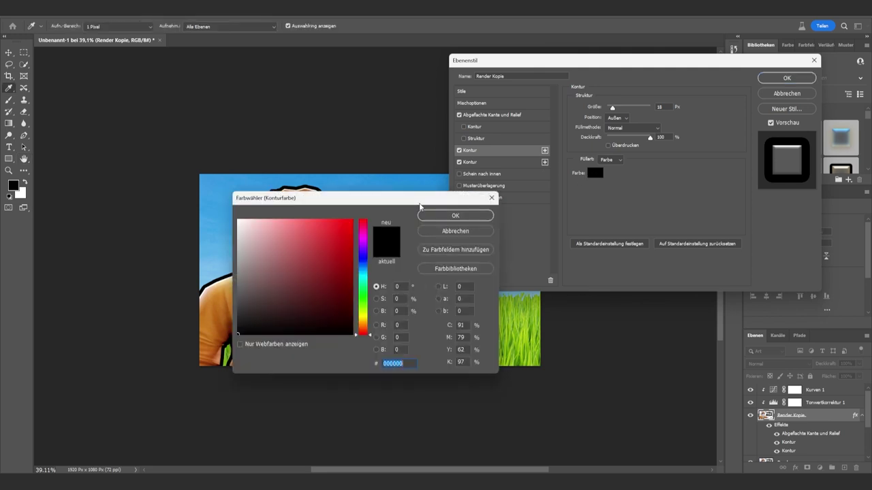
drag(326, 249, 224, 211)
click(446, 216)
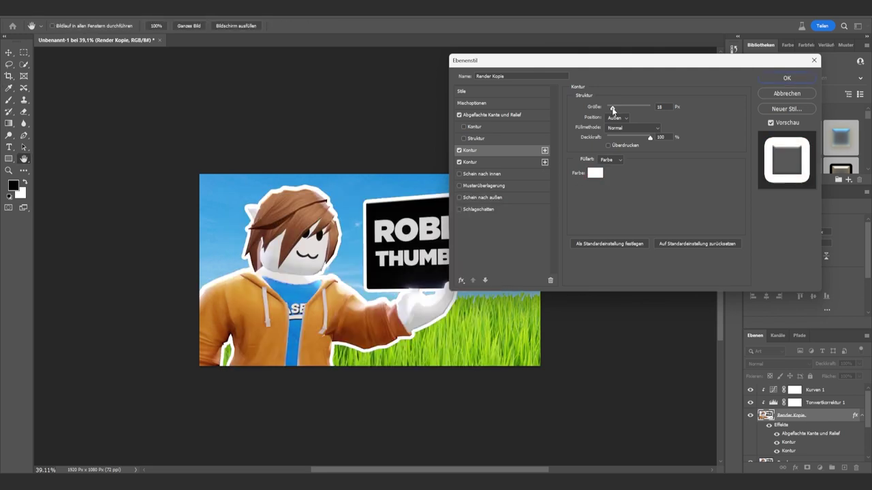
Make the strokes a 5 px black line inside an 18 px white border
drag(612, 108, 609, 110)
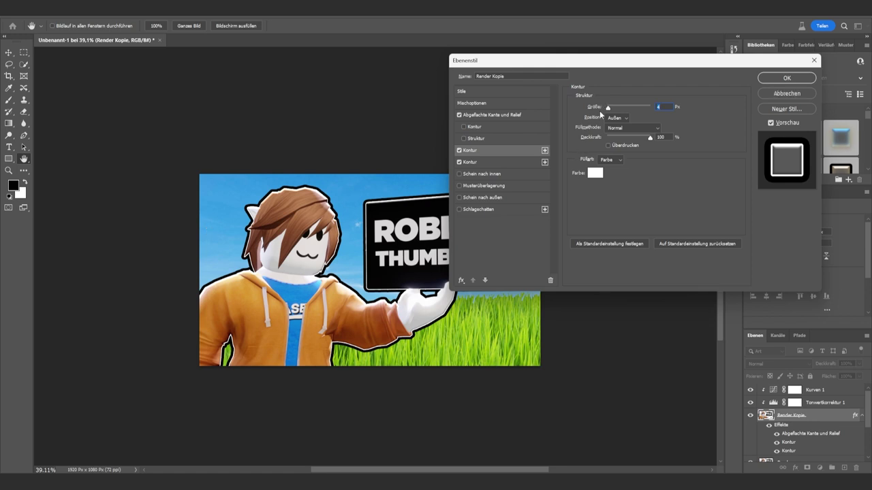
click(595, 173)
drag(293, 272, 210, 353)
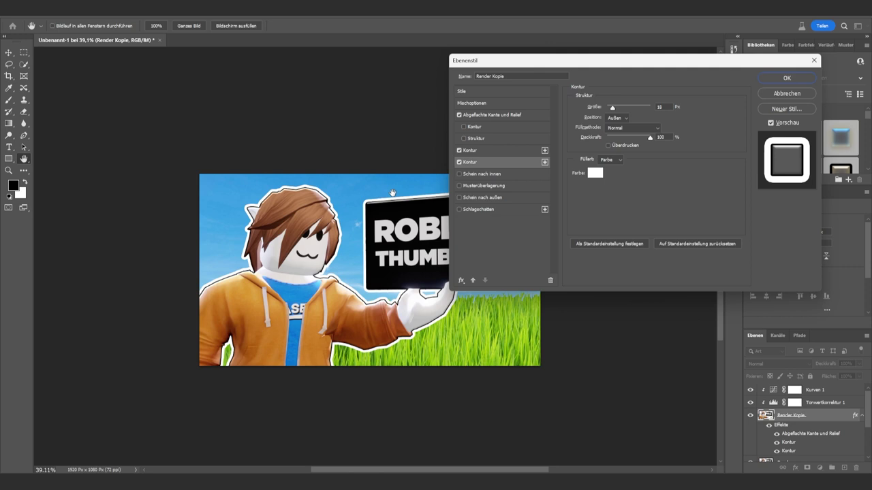
click(484, 150)
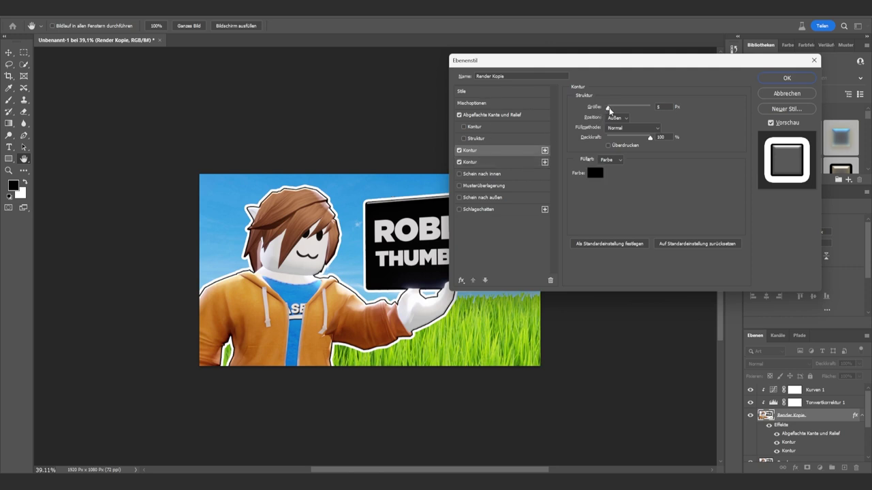
drag(609, 107, 612, 109)
Apply the two-stroke layer style to Render Kopie and return to the Move tool
click(787, 78)
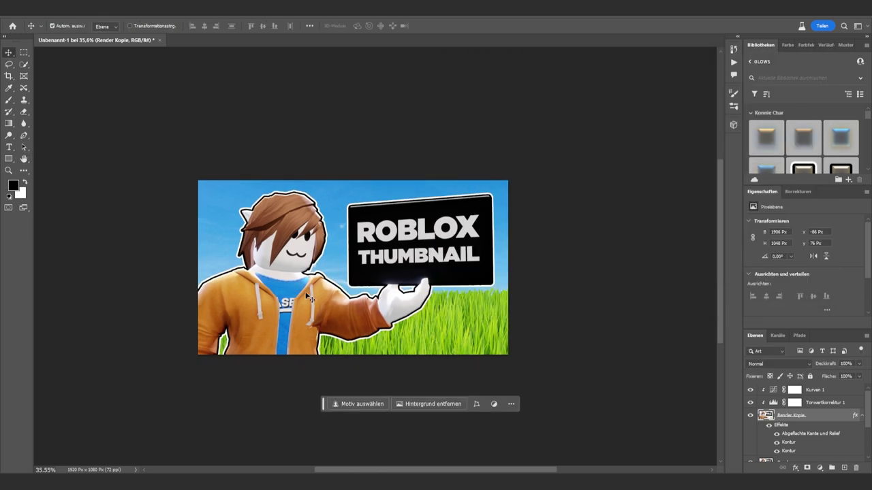
key(v)
alt+scroll(441, 271, up, 2)
alt+scroll(442, 271, up, 1)
alt+scroll(441, 271, down, 3)
alt+scroll(442, 271, up, 1)
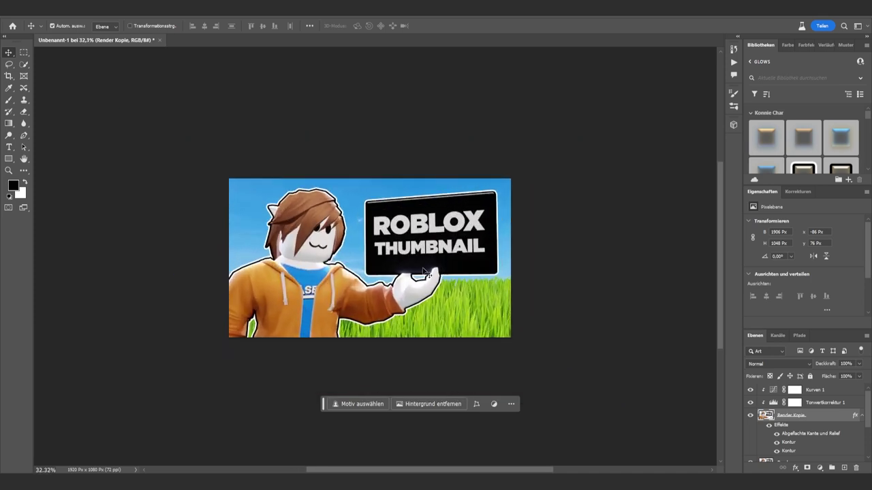
Set Render Kopie's fill opacity to 0% so only its outlines show
double_click(820, 418)
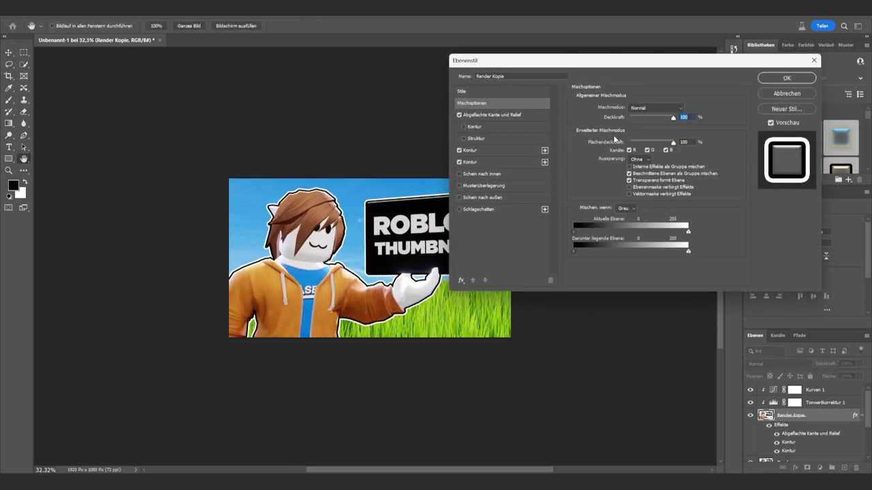
click(484, 90)
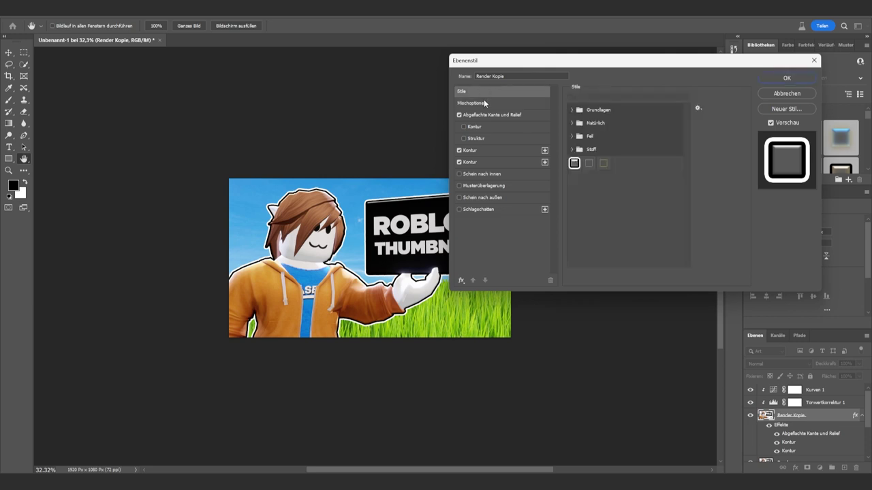
click(487, 102)
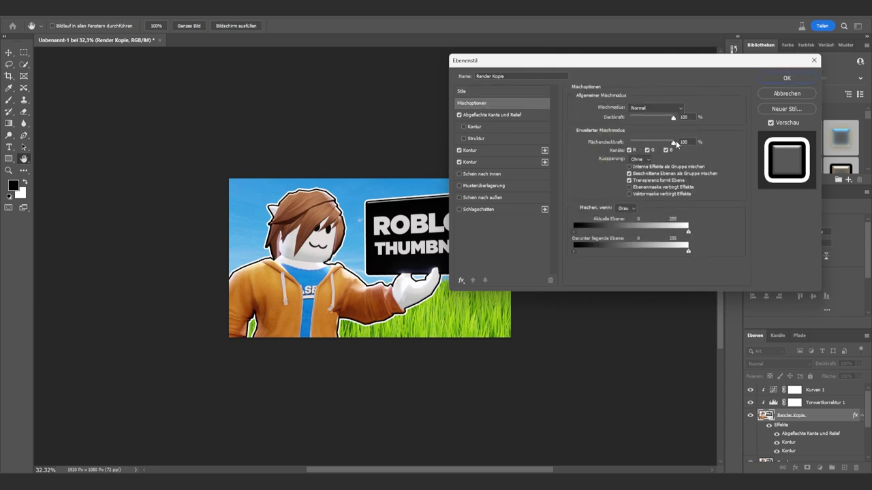
drag(674, 141, 558, 141)
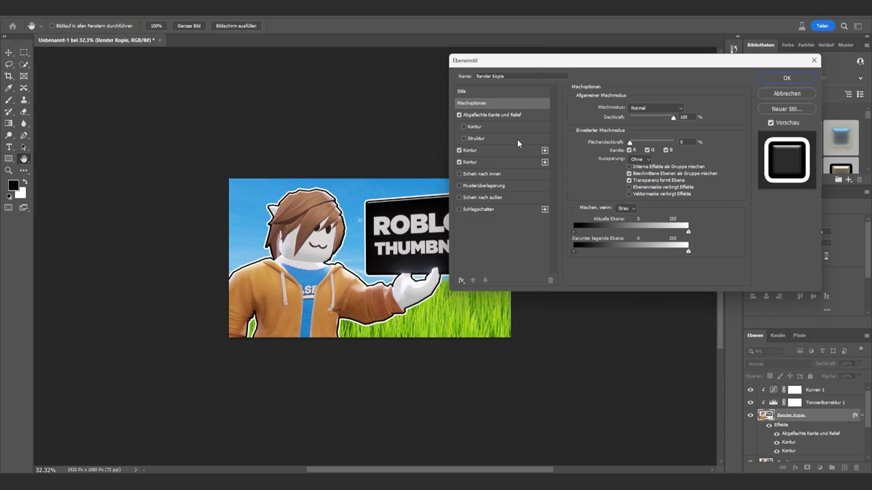
click(692, 142)
click(765, 80)
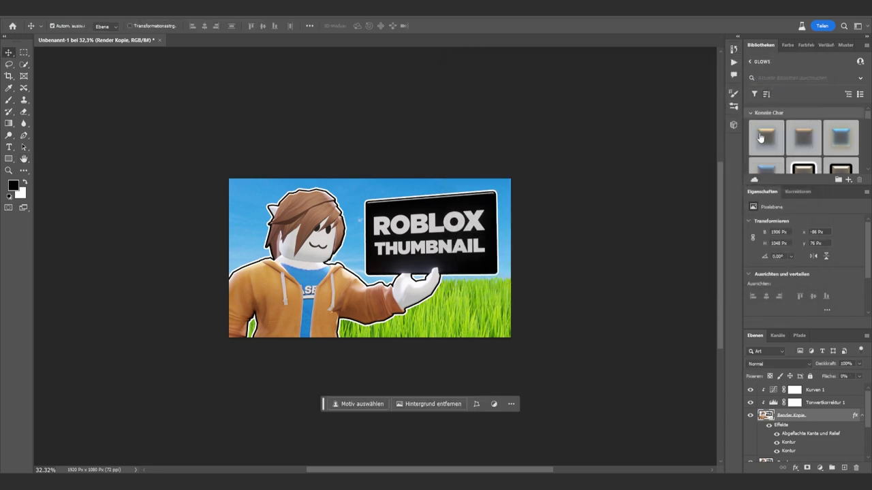
Move Render Kopie to the top and merge Levels, Curves and Render into one layer
click(861, 416)
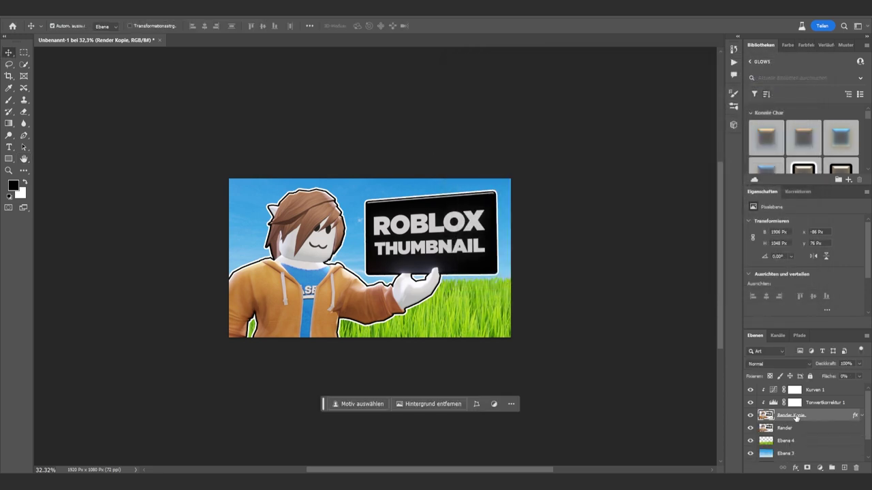
drag(795, 418, 790, 387)
click(808, 402)
shift+click(817, 415)
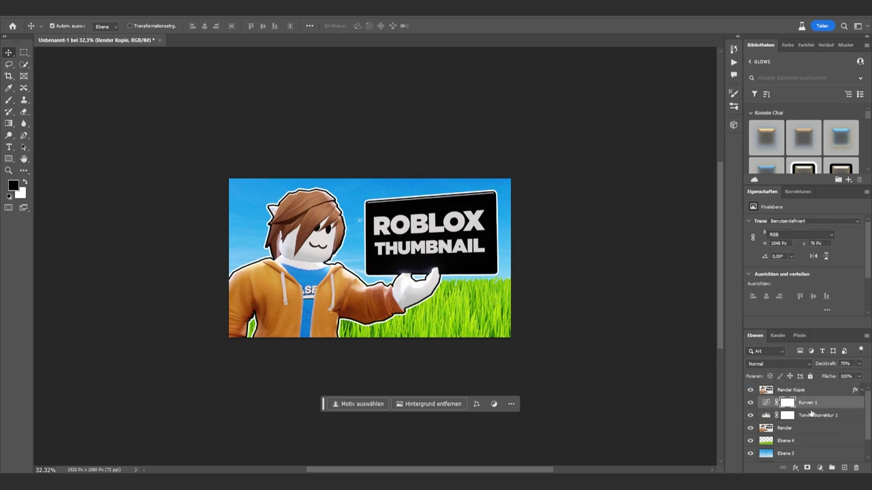
shift+click(802, 429)
key(ctrl+e)
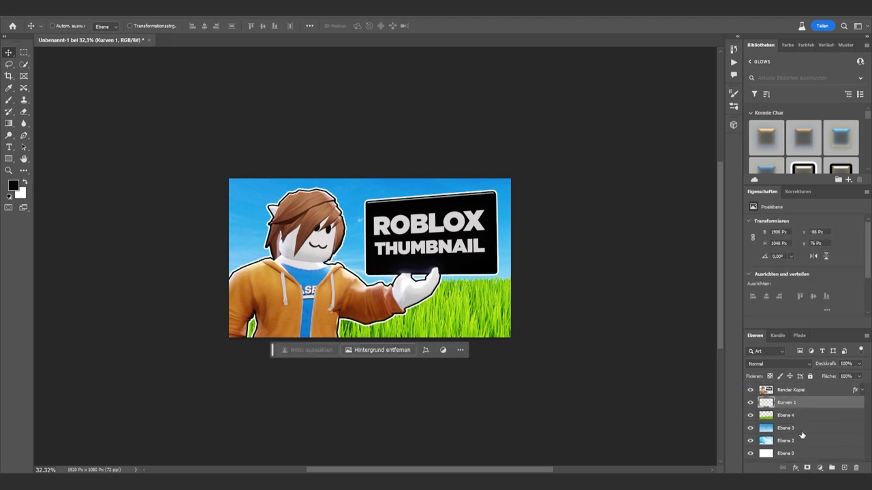
click(749, 390)
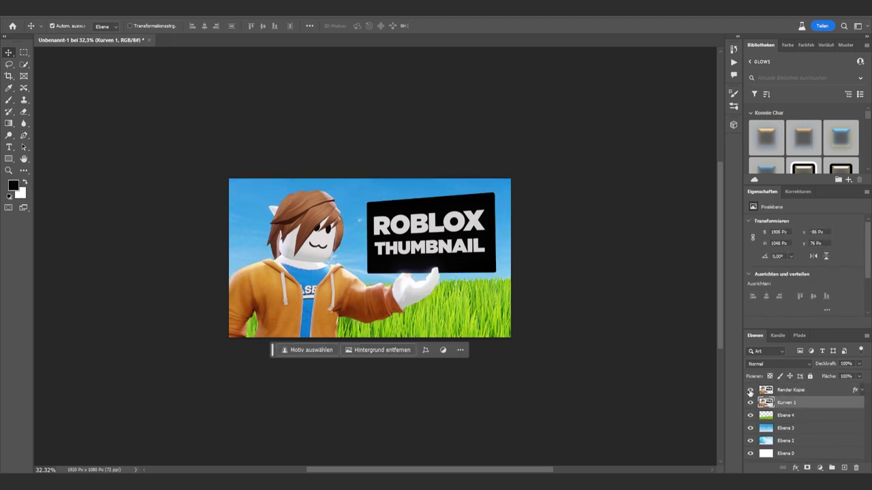
click(750, 391)
click(750, 391)
click(750, 390)
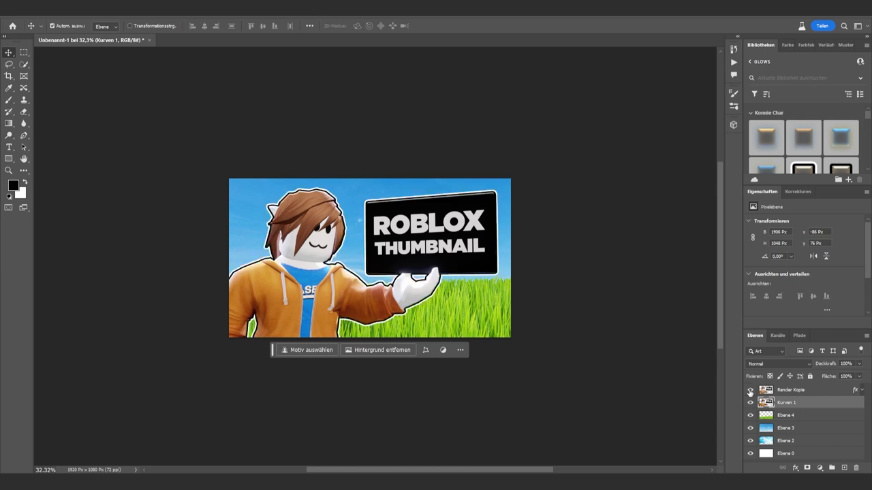
Enable Bevel & Emboss on Kurven 1 with soften 10 px, angle 40° and altitude 26°
double_click(813, 406)
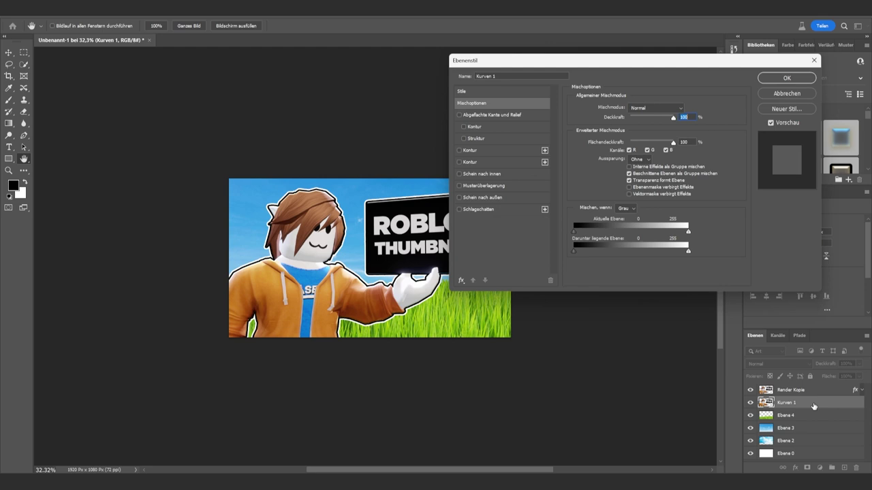
click(501, 115)
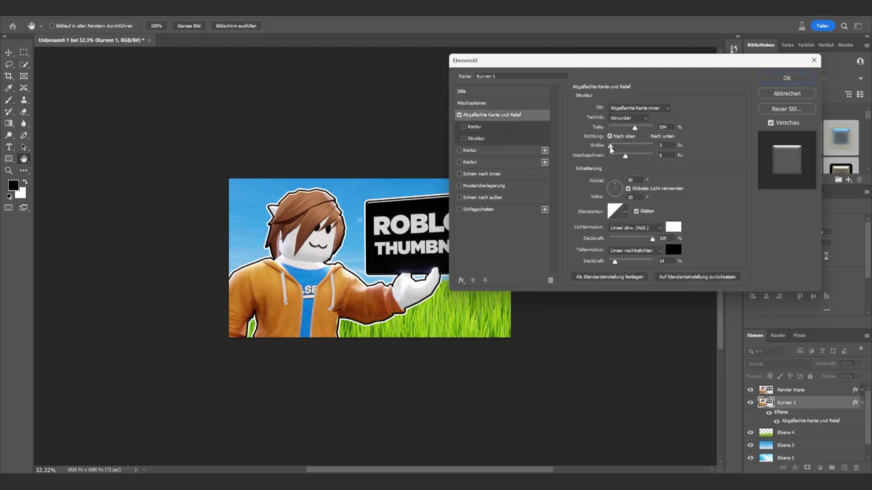
drag(610, 147, 652, 156)
mouse_move(634, 128)
mouse_down()
mouse_move(584, 131)
mouse_move(609, 131)
mouse_up()
drag(652, 156, 635, 156)
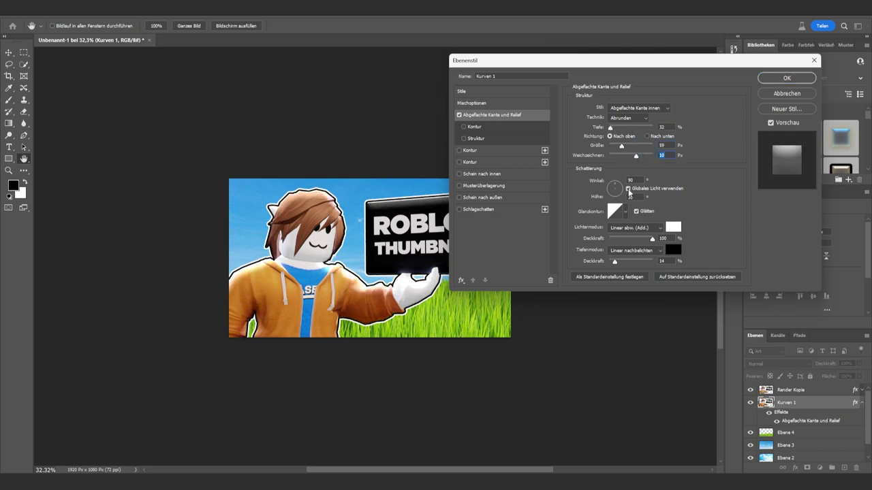
drag(615, 189, 621, 188)
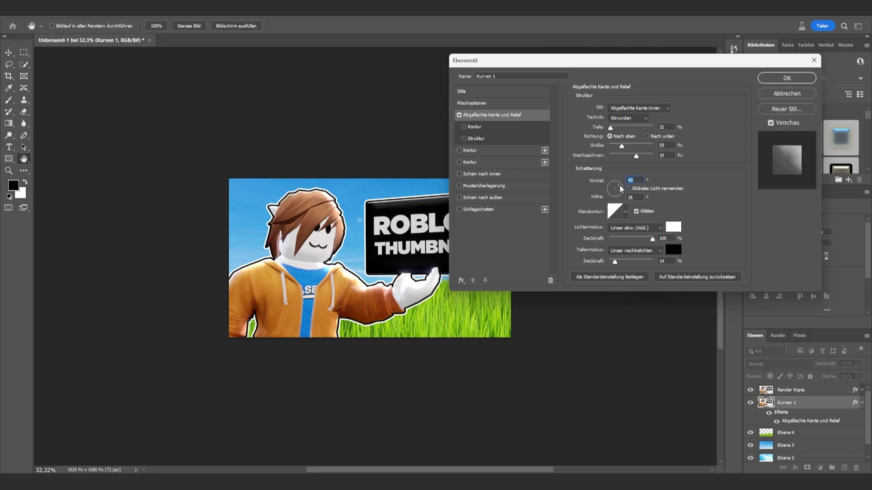
Set a gold eeb11f highlight and a dark navy shadow with raised opacity
click(673, 227)
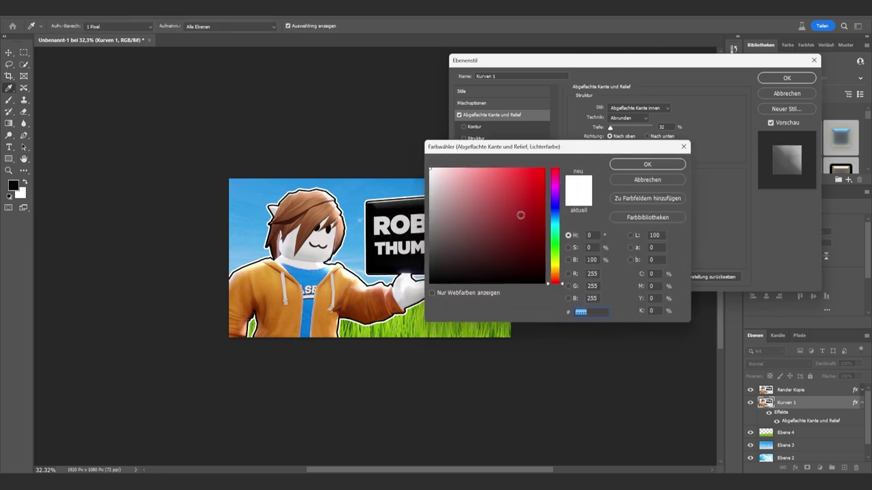
click(555, 272)
click(530, 176)
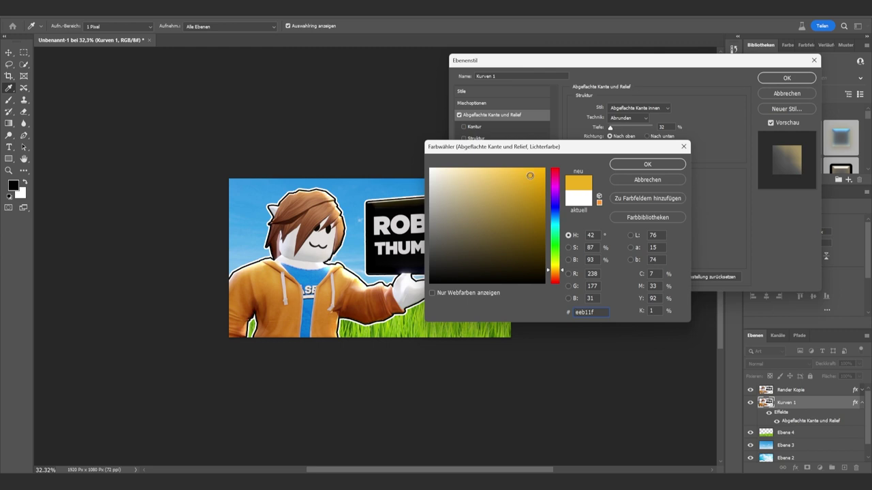
click(631, 165)
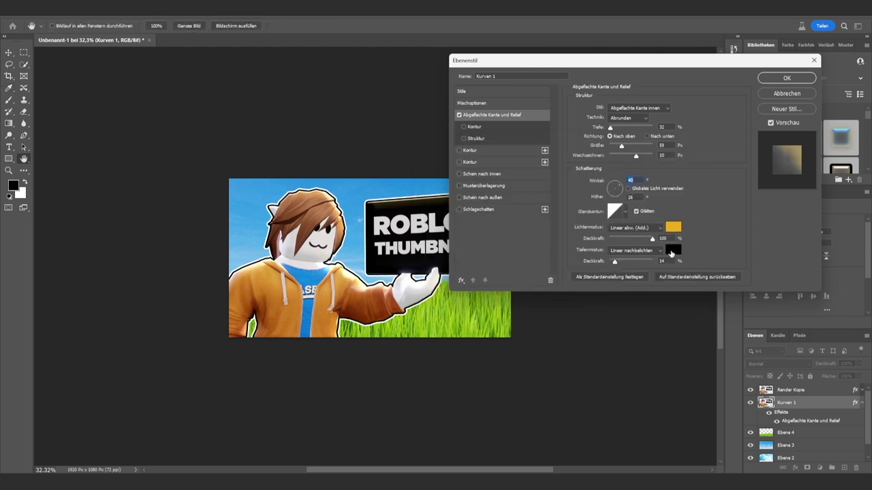
click(673, 252)
click(549, 224)
drag(487, 262, 532, 262)
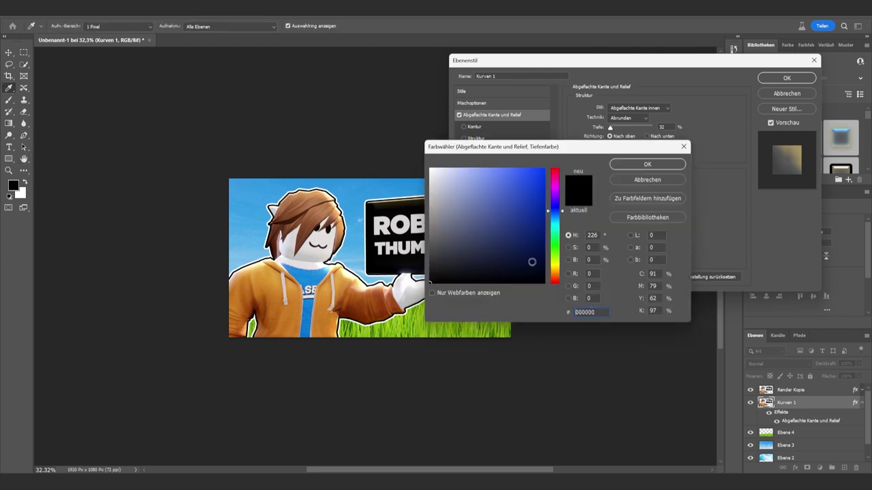
click(631, 166)
drag(615, 261, 625, 262)
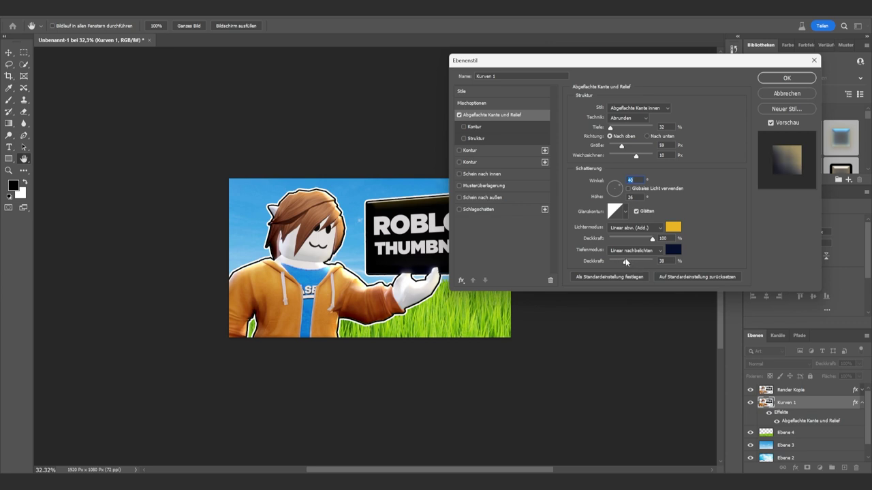
Reduce the bevel to 38 px size and 22% depth, then apply the style
click(459, 115)
click(458, 115)
click(458, 115)
click(457, 116)
mouse_move(583, 68)
mouse_down()
mouse_move(615, 48)
mouse_move(592, 59)
mouse_up()
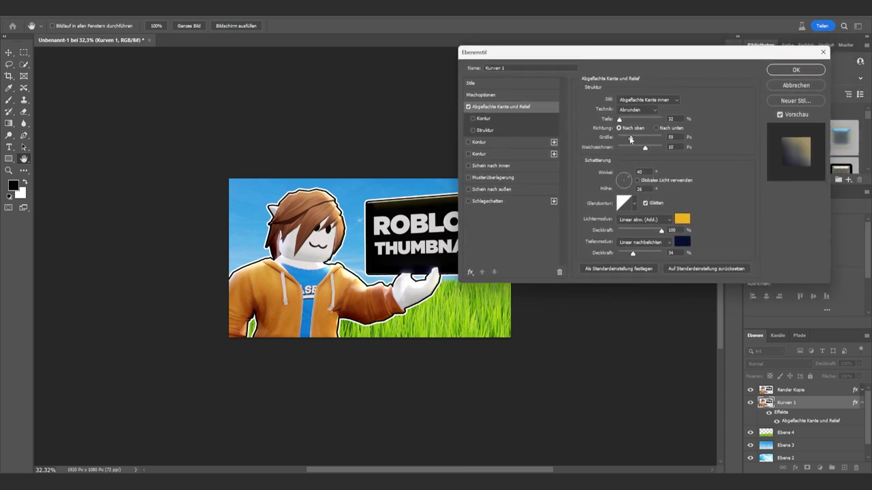
drag(630, 137, 618, 120)
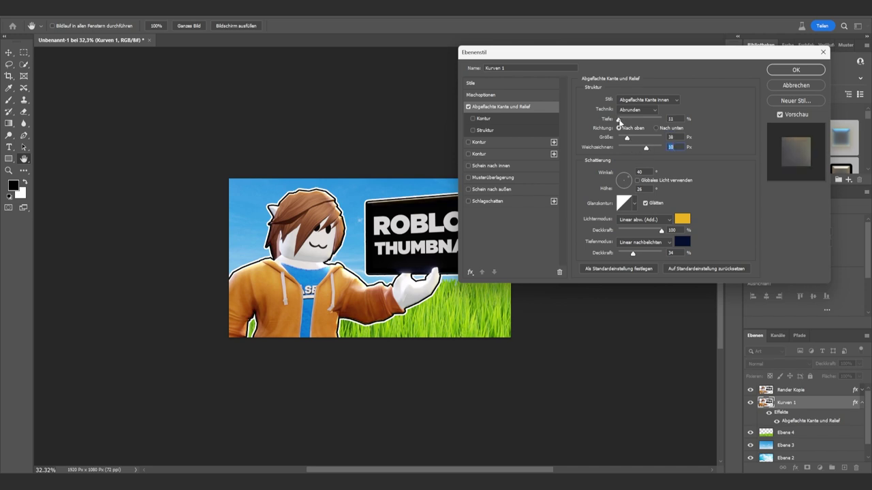
click(619, 120)
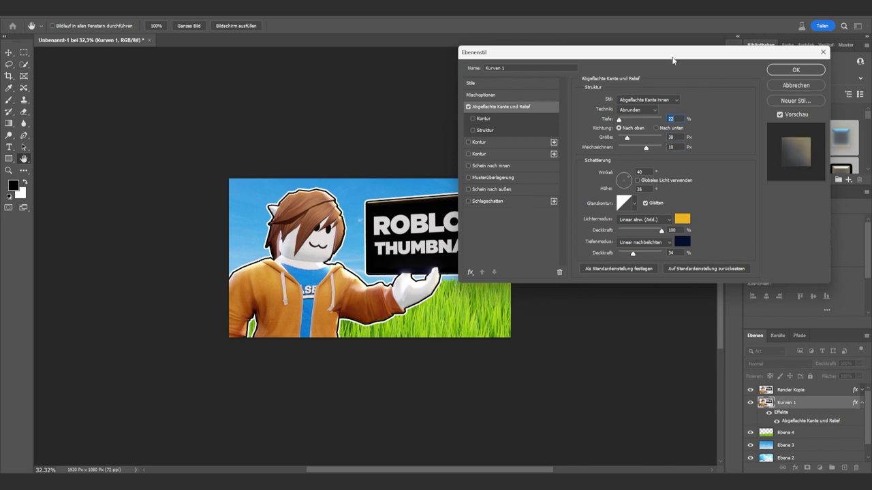
drag(672, 60, 642, 60)
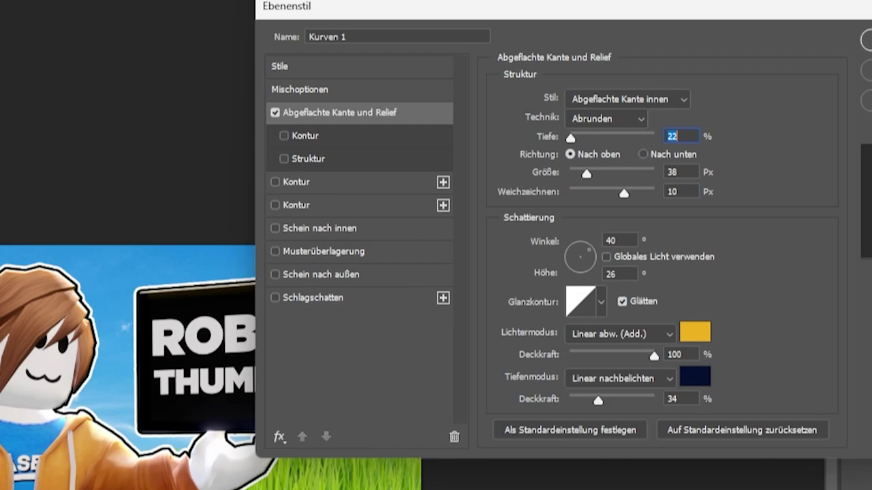
click(763, 74)
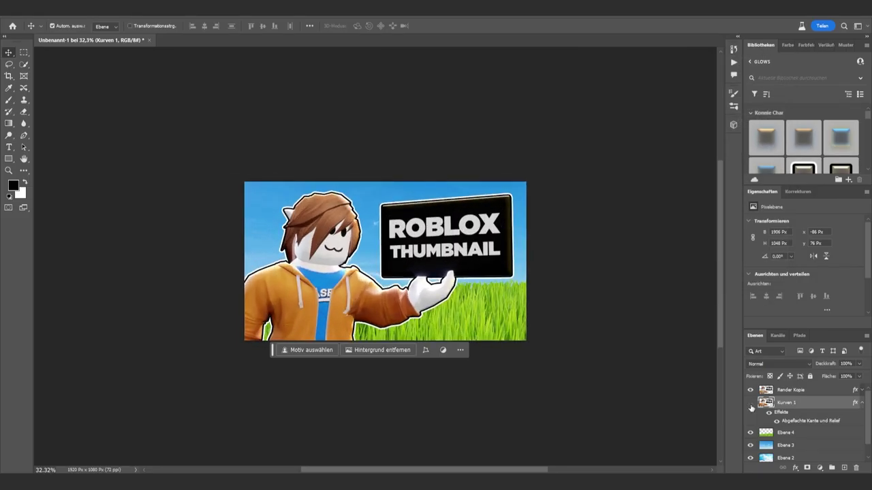
Toggle the merged character layer and its bevel on and off to compare the result
click(750, 403)
click(750, 403)
click(750, 402)
click(750, 403)
click(769, 412)
click(768, 413)
click(769, 413)
click(769, 413)
alt+scroll(324, 212, down, 6)
alt+scroll(325, 246, up, 7)
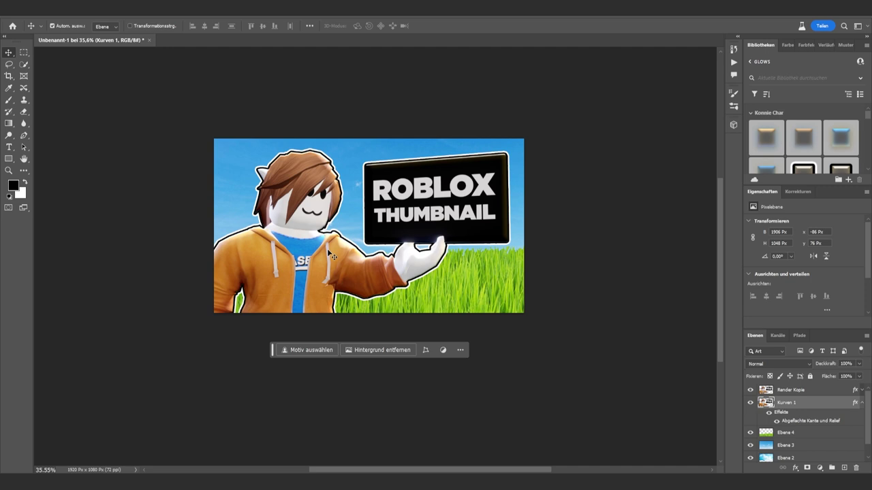
Duplicate the Kurven 1 layer
click(795, 434)
click(806, 407)
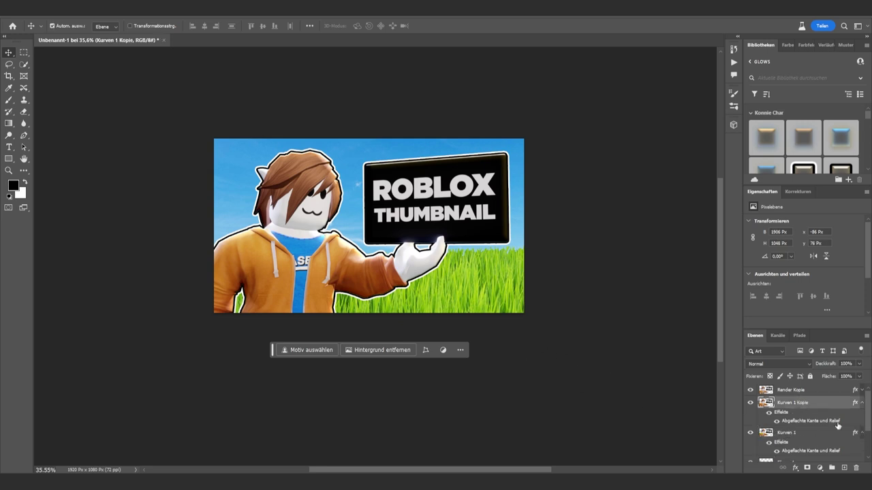
key(ctrl+j)
Clear the bevel layer style from the original Kurven 1 and add a new empty Ebene 5 above it
click(827, 415)
right_click(827, 416)
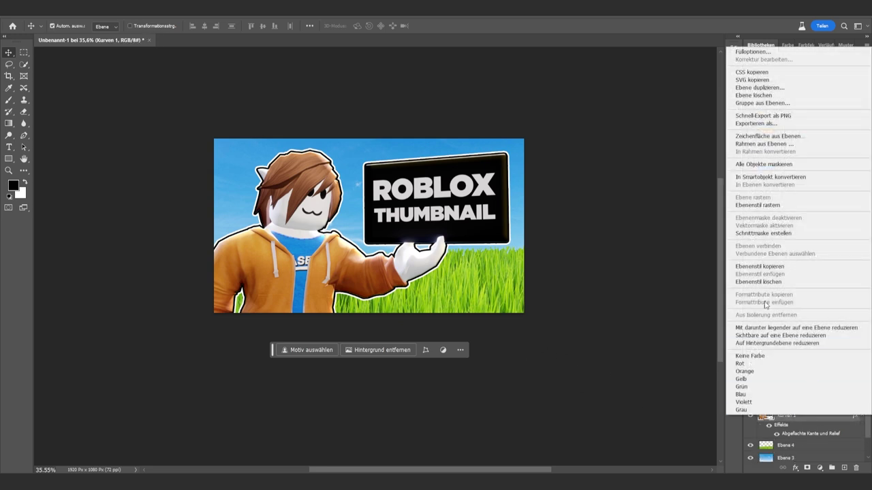
click(762, 290)
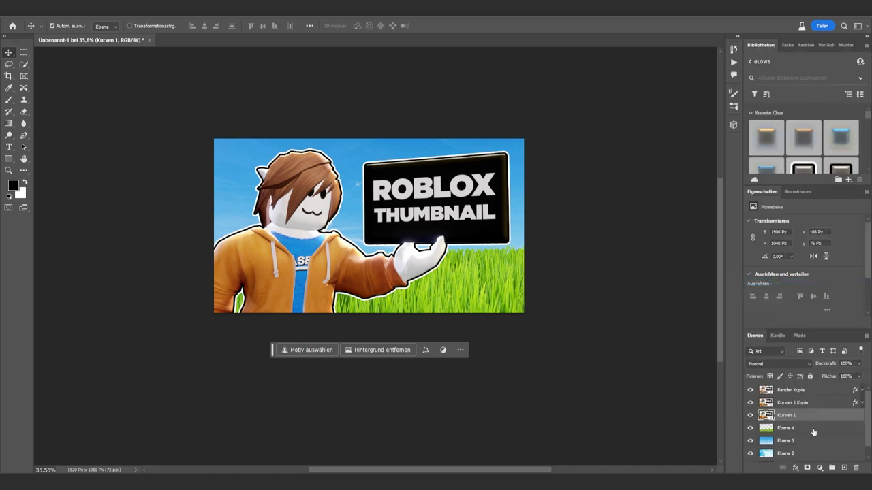
click(844, 468)
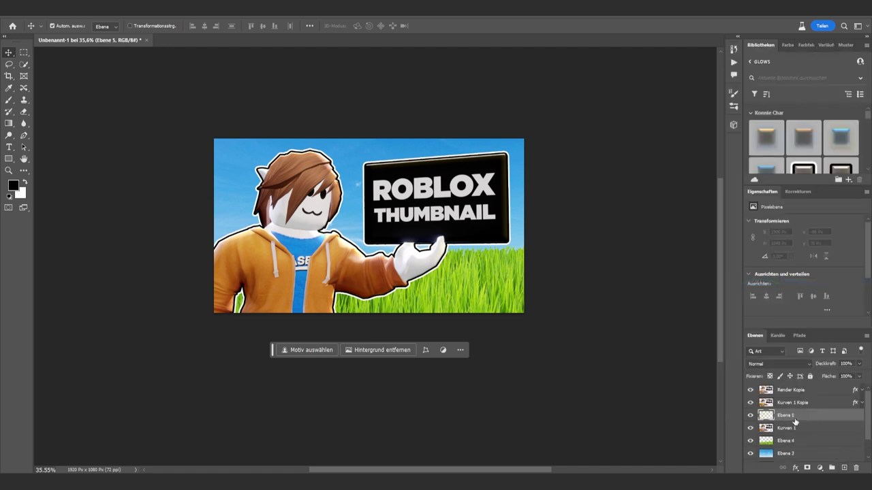
Fill the new layer black, merge it into the character copy, and skew the silhouette into a ground shadow
key(alt+BackSpace)
key(ctrl+e)
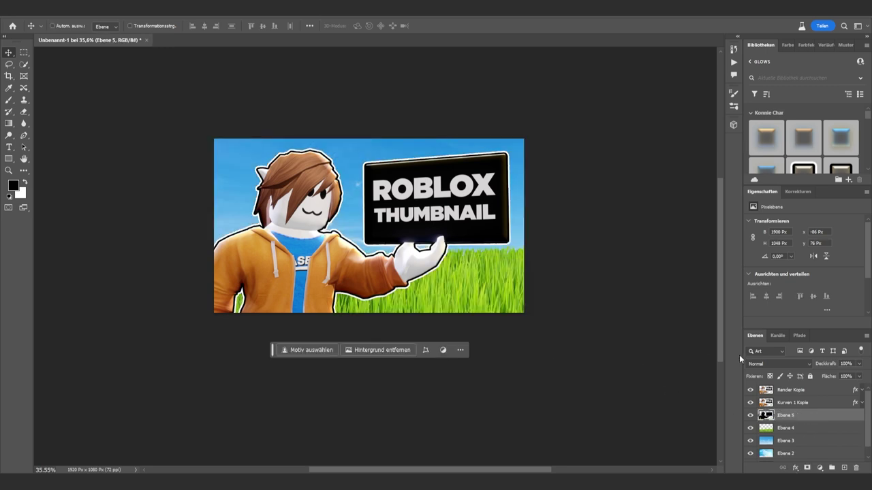
key(ctrl+t)
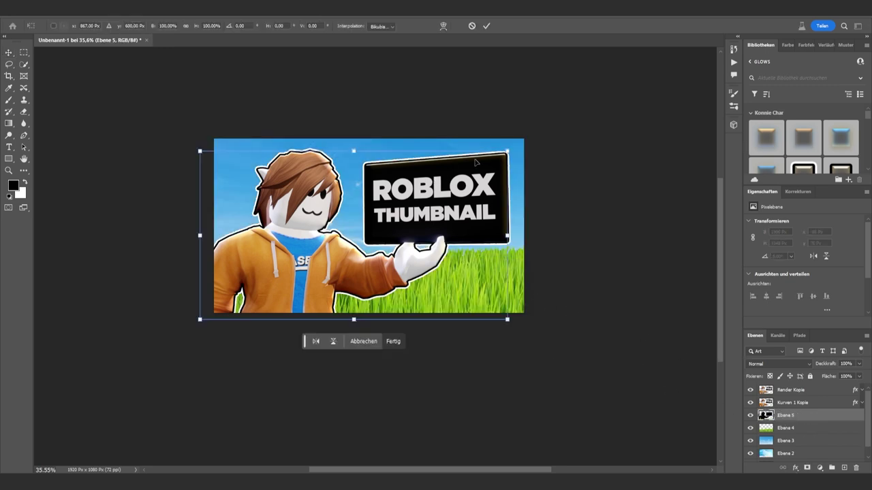
drag(477, 162, 731, 170)
key(Return)
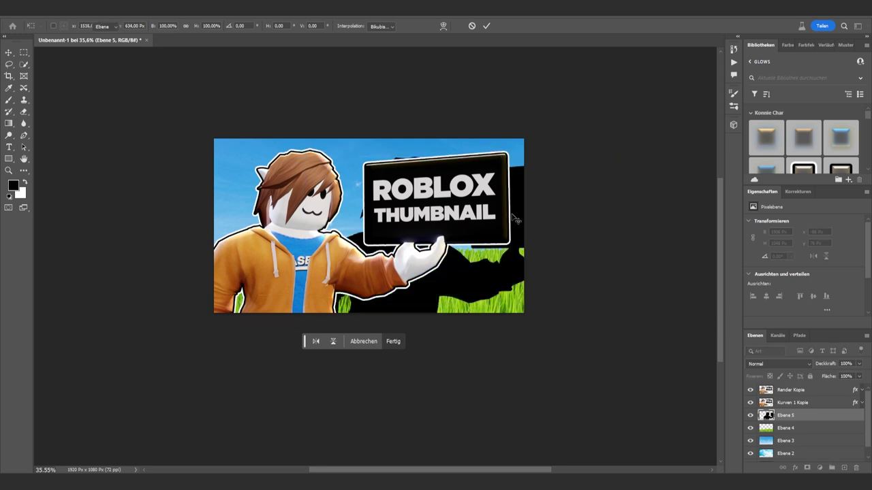
key(ctrl+z)
key(ctrl+t)
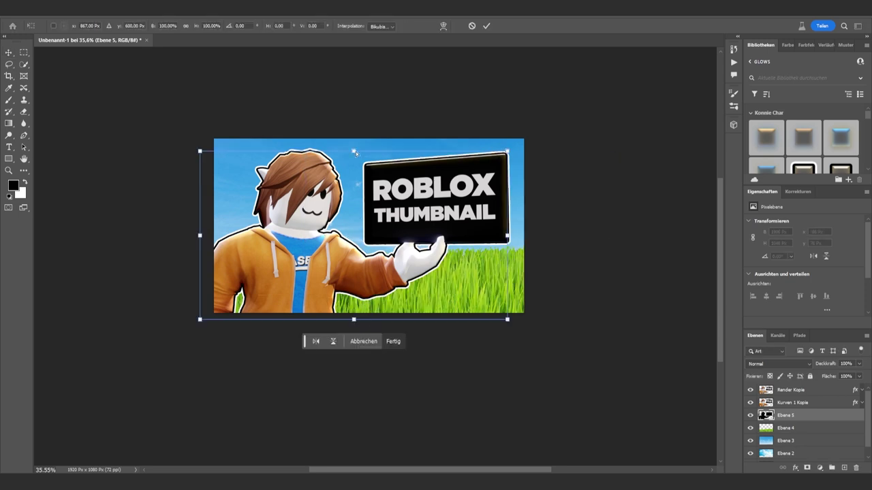
mouse_move(354, 152)
ctrl+mouse_down()
mouse_move(403, 249)
mouse_move(246, 266)
ctrl+mouse_up()
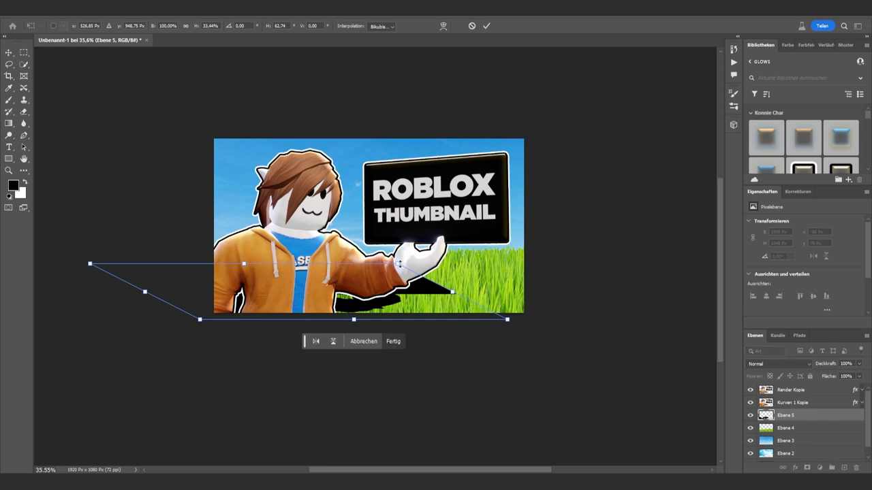
key(Return)
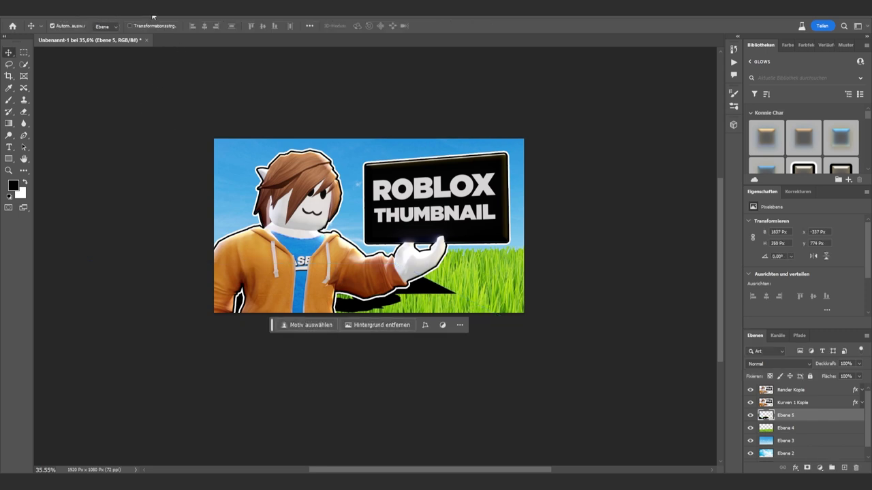
Soften the shadow with a Gaussian blur
click(153, 15)
mouse_move(179, 210)
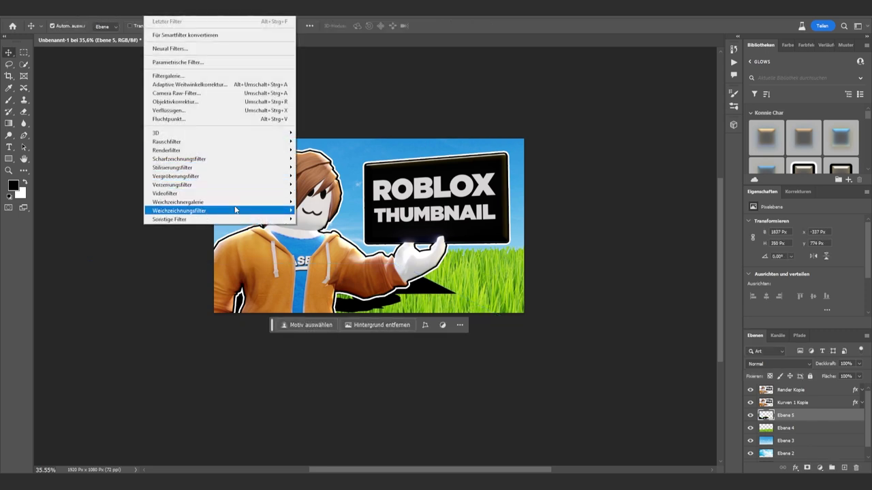
click(339, 251)
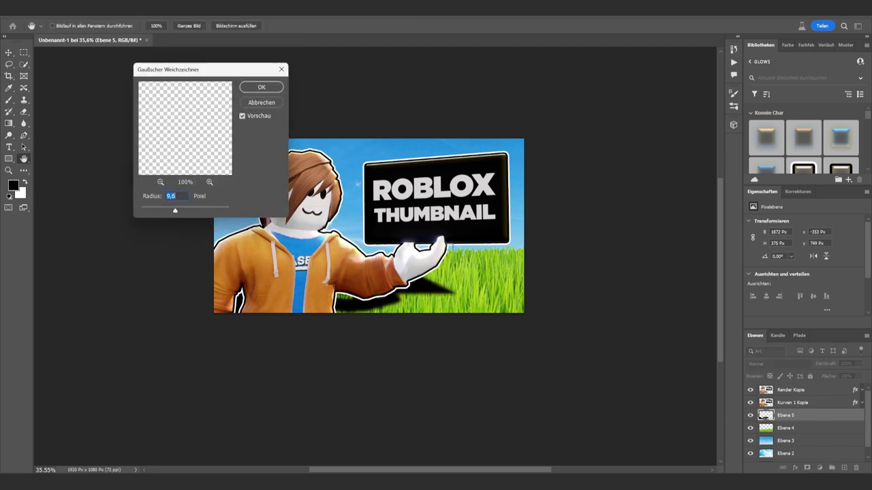
drag(170, 208, 190, 208)
key(Return)
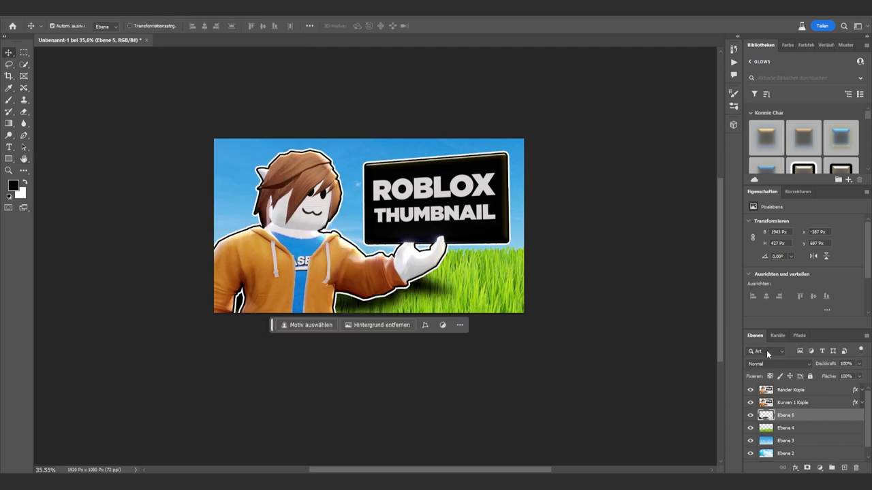
Blend the shadow layer with Linear nachbelichten at 34% opacity
click(766, 364)
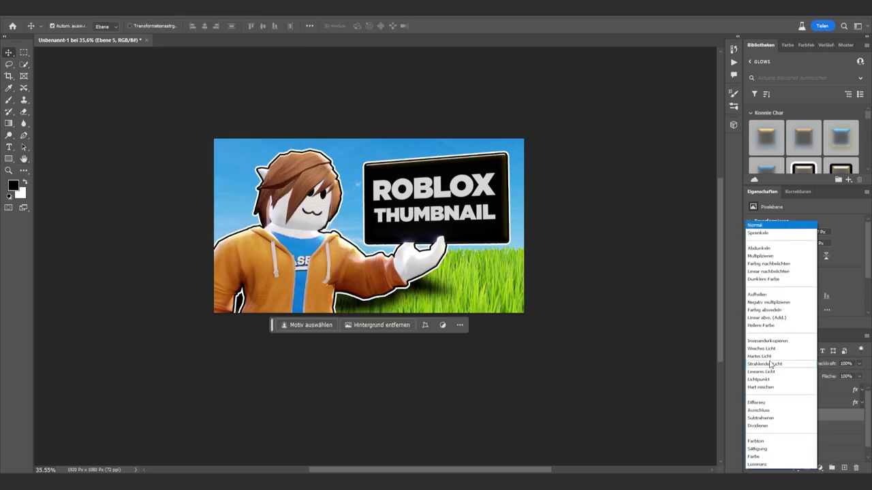
click(768, 271)
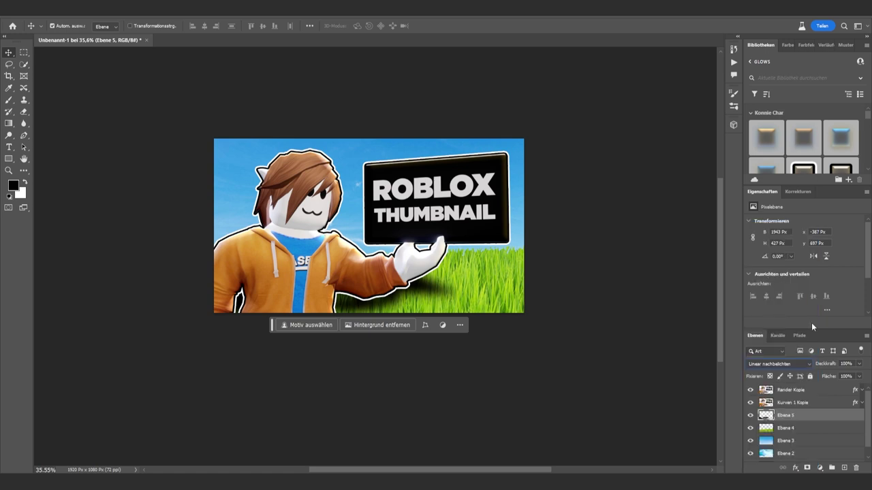
click(859, 364)
drag(836, 373, 832, 375)
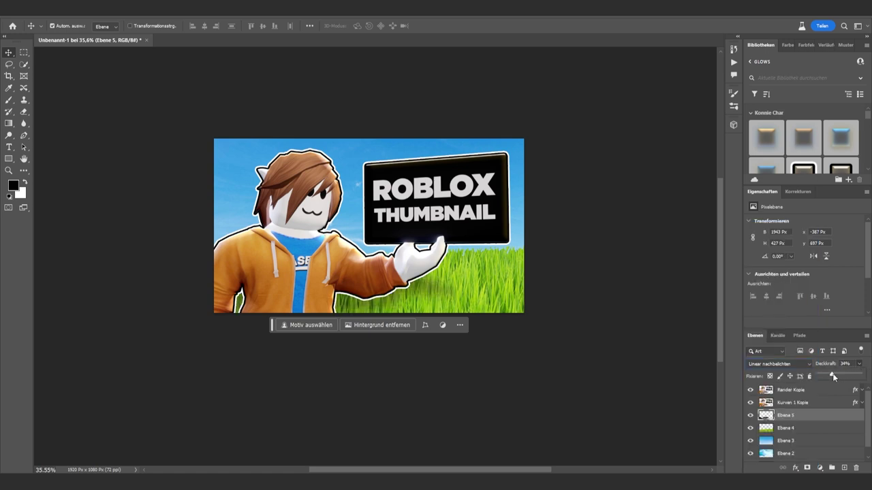
alt+scroll(310, 266, down, 2)
alt+scroll(393, 280, up, 1)
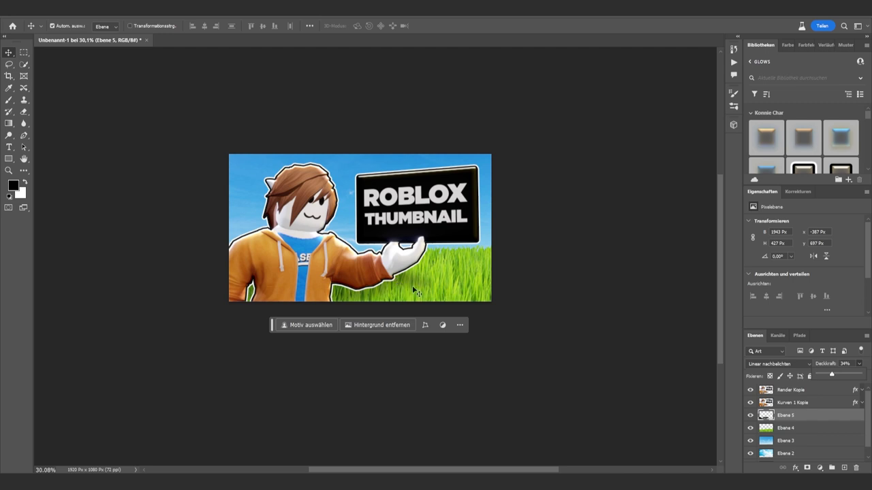
Toggle the shadow's visibility to compare, then add a new empty layer above Ebene 4
click(751, 416)
click(750, 417)
click(750, 416)
click(804, 431)
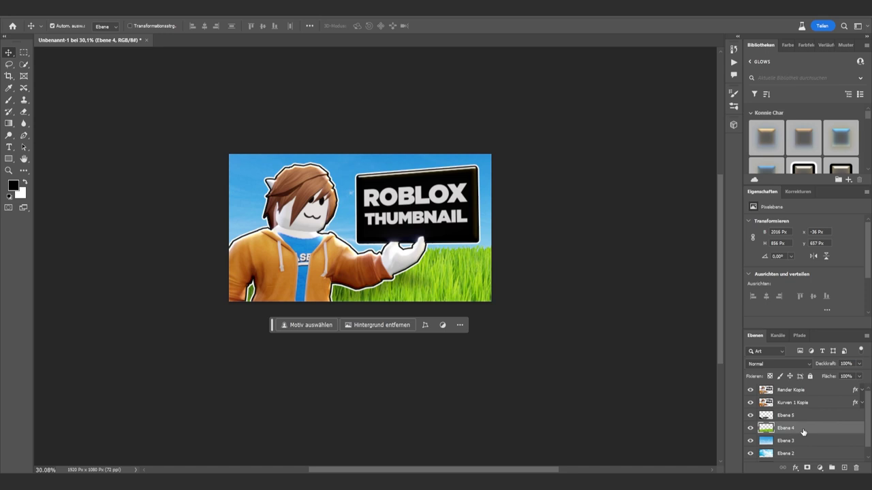
click(844, 468)
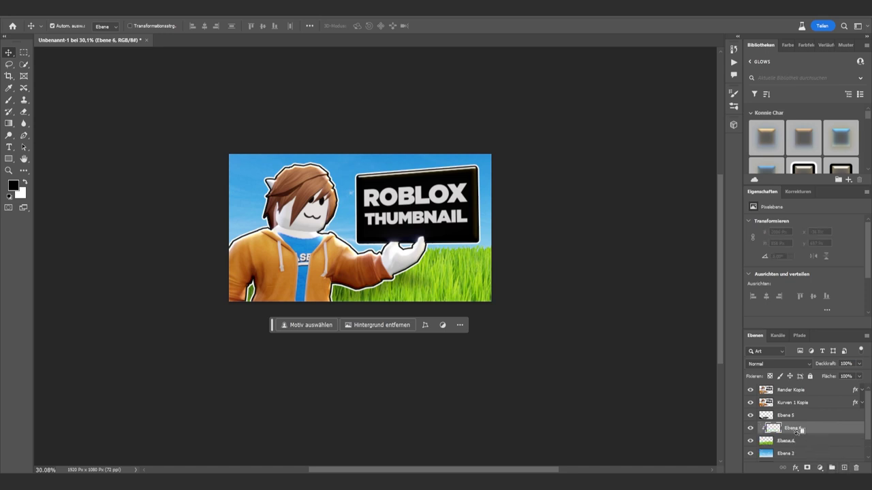
alt+scroll(366, 261, down, 1)
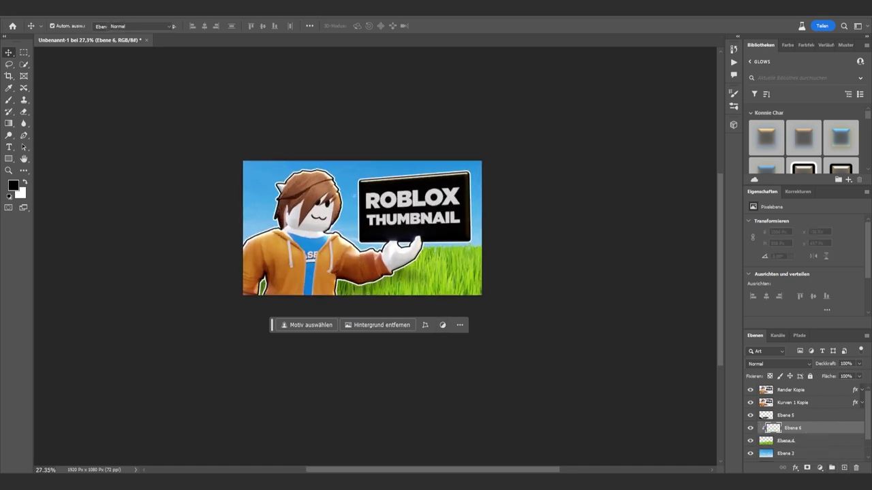
Paint soft light over the image on the new Weiches Licht layer with a large 19%-opacity brush
key(b)
alt+right_drag(414, 231, 408, 225)
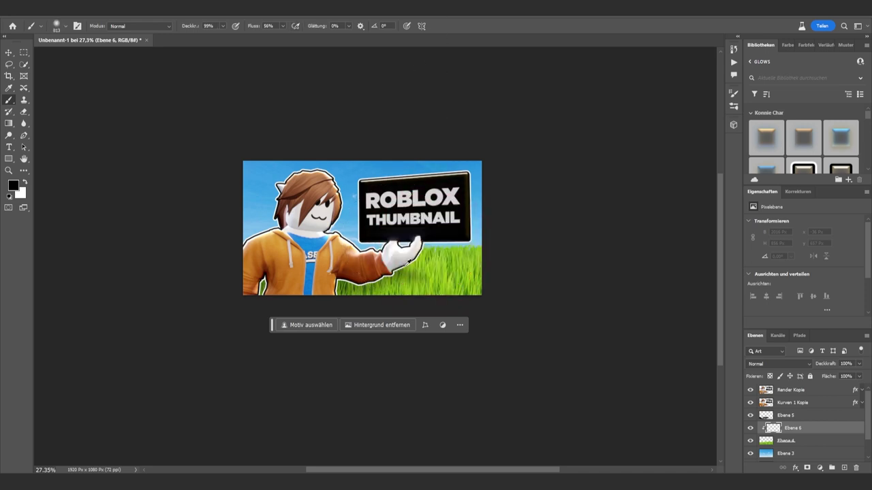
alt+right_drag(408, 259, 413, 258)
drag(225, 26, 188, 38)
click(776, 363)
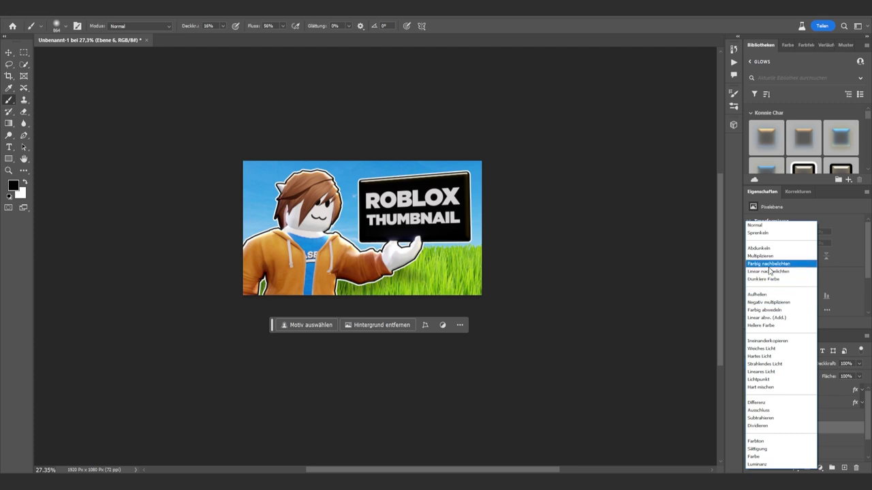
click(766, 350)
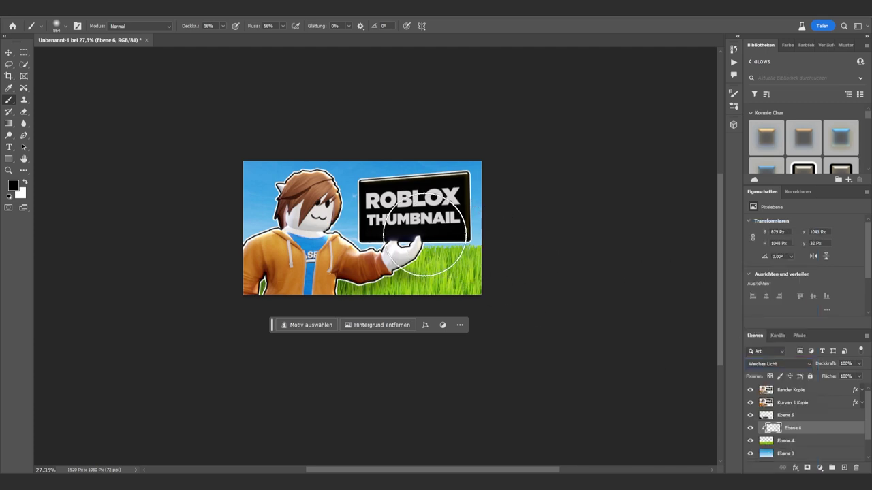
alt+right_drag(442, 234, 429, 235)
drag(422, 242, 272, 245)
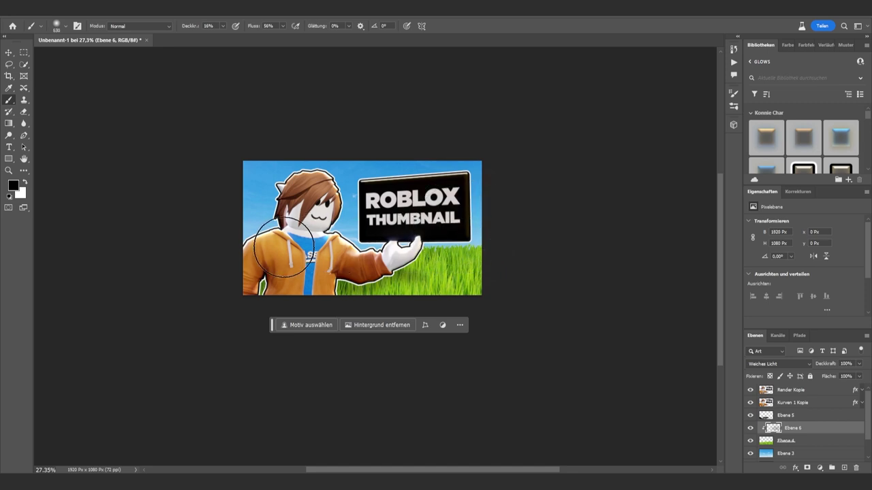
alt+right_drag(455, 241, 436, 242)
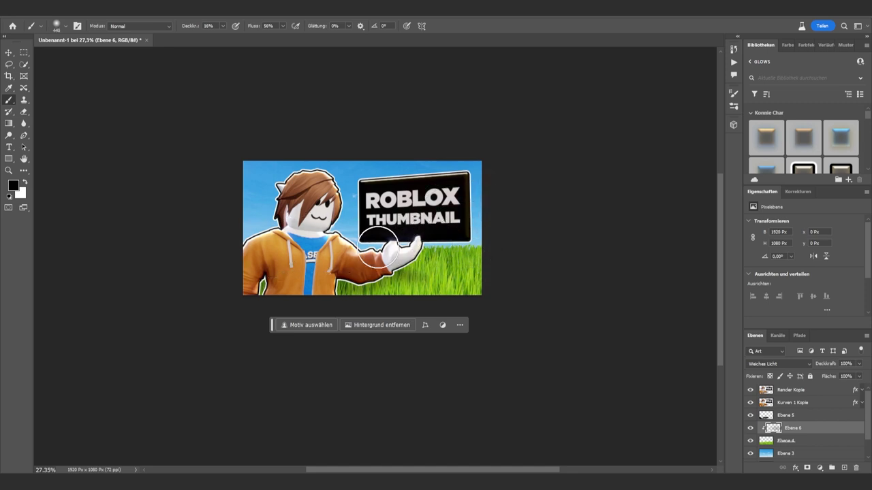
Try Linear nachbelichten and erase some paint, then return Ebene 6 to Weiches Licht and duplicate it
click(774, 361)
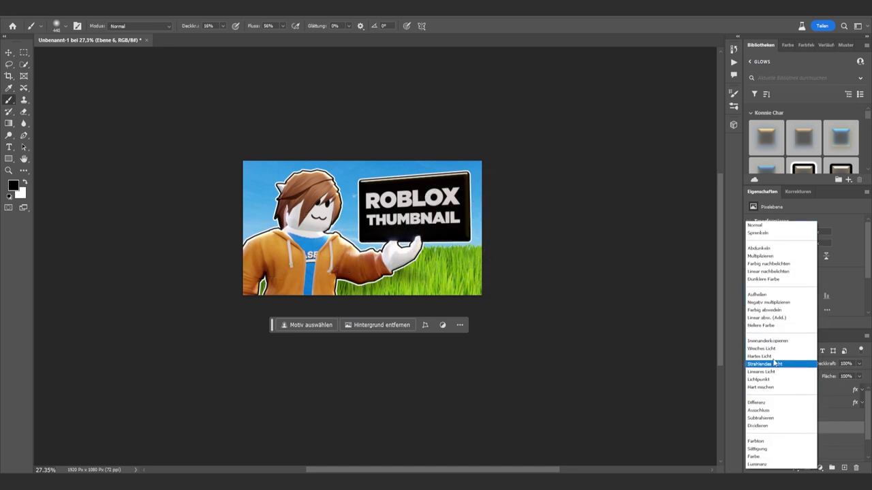
click(768, 271)
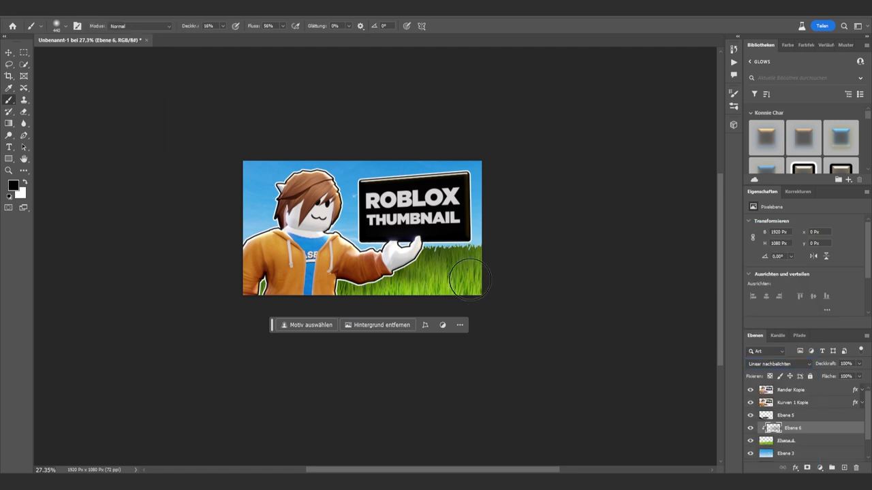
key(e)
alt+right_drag(467, 286, 494, 303)
alt+scroll(494, 303, down, 2)
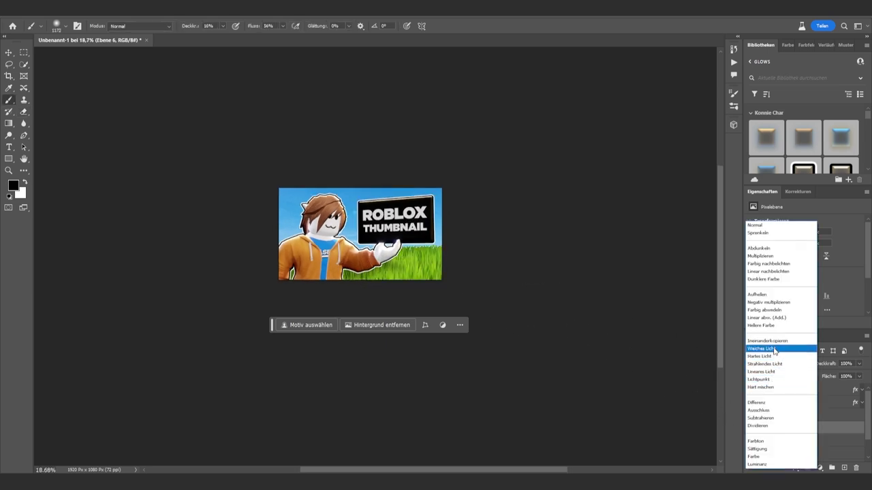
click(774, 349)
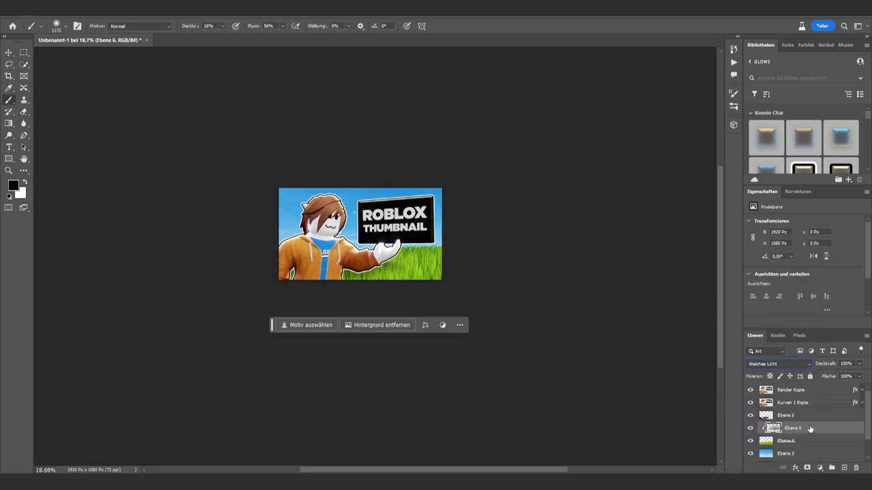
alt+drag(812, 437, 810, 434)
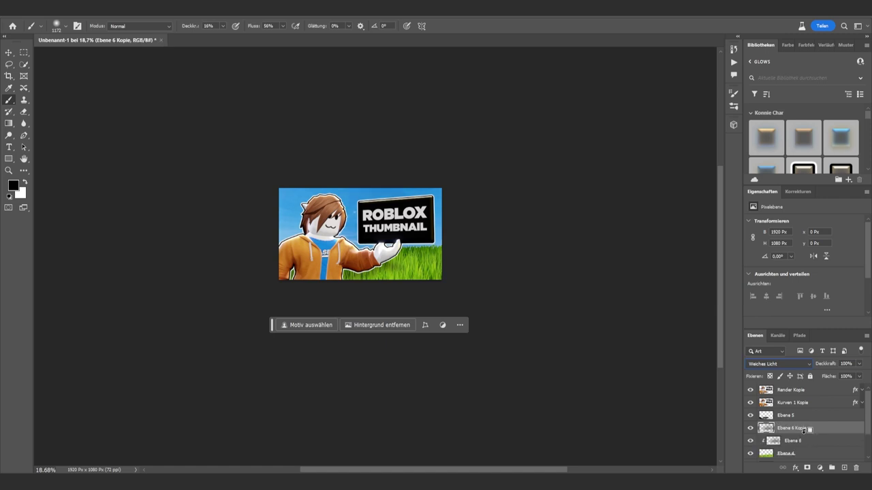
Switch Ebene 5 to Weiches Licht blend mode and change its opacity
click(799, 417)
click(776, 364)
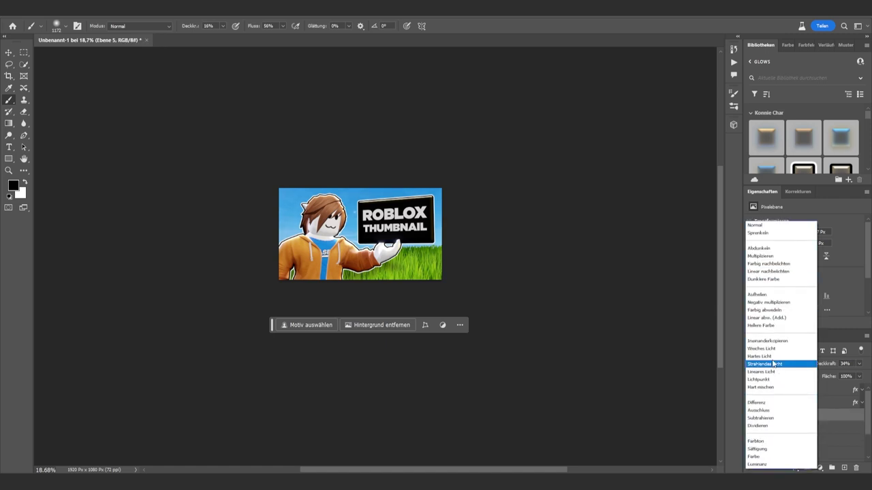
click(761, 349)
drag(859, 364, 842, 376)
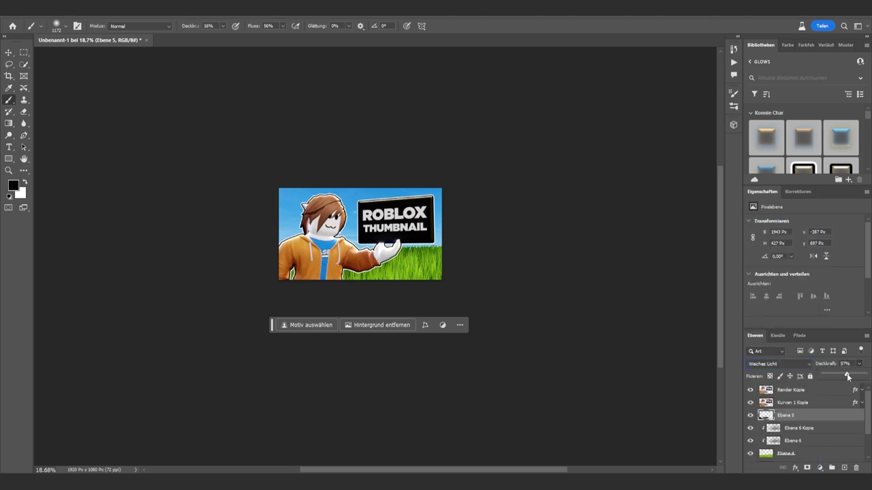
alt+scroll(817, 409, up, 2)
Add a new layer above Ebene 3 set to Weiches Licht blend mode
scroll(803, 415, down, 2)
click(802, 430)
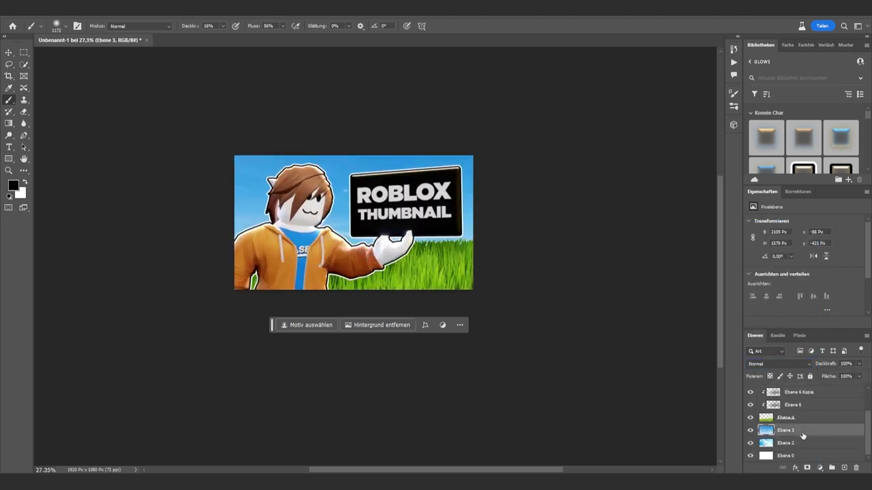
click(844, 469)
alt+scroll(409, 205, down, 2)
alt+scroll(408, 204, up, 1)
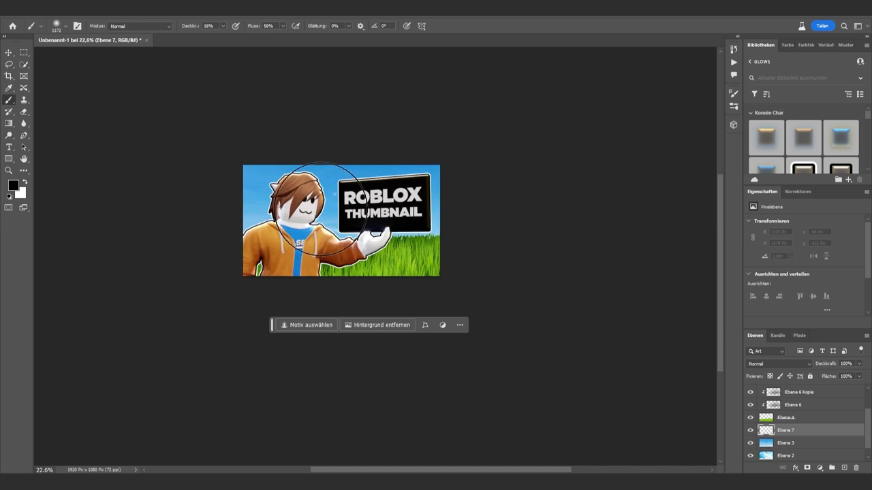
alt+scroll(409, 204, up, 1)
alt+scroll(409, 203, down, 1)
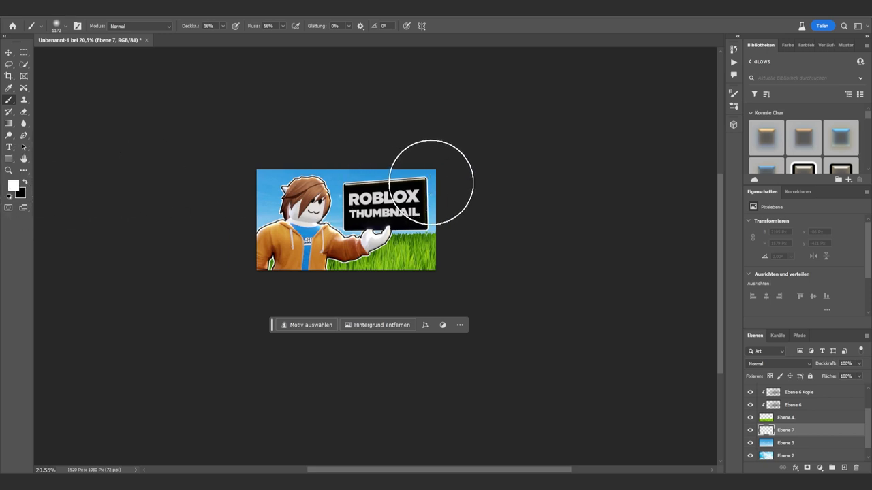
mouse_move(427, 174)
alt+right_down()
mouse_move(409, 176)
mouse_move(460, 170)
alt+right_up()
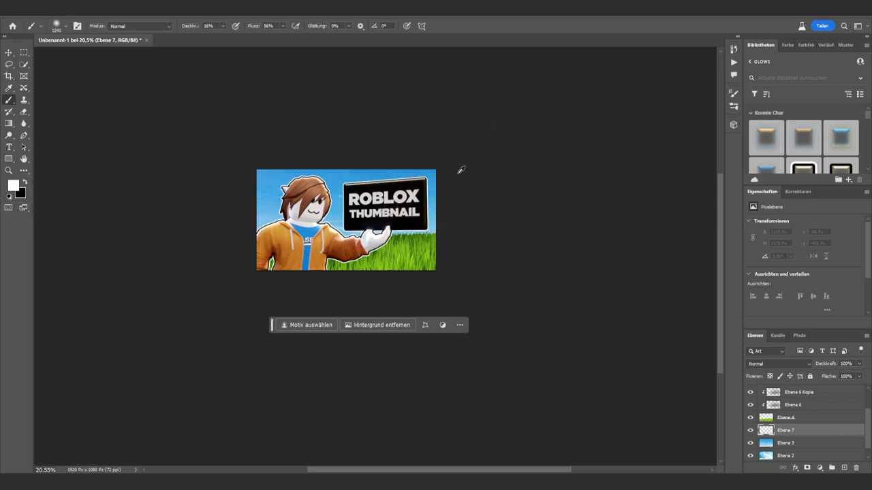
click(784, 364)
click(772, 352)
Paint pale yellow light across the full image and around the sign with a huge soft brush
click(13, 185)
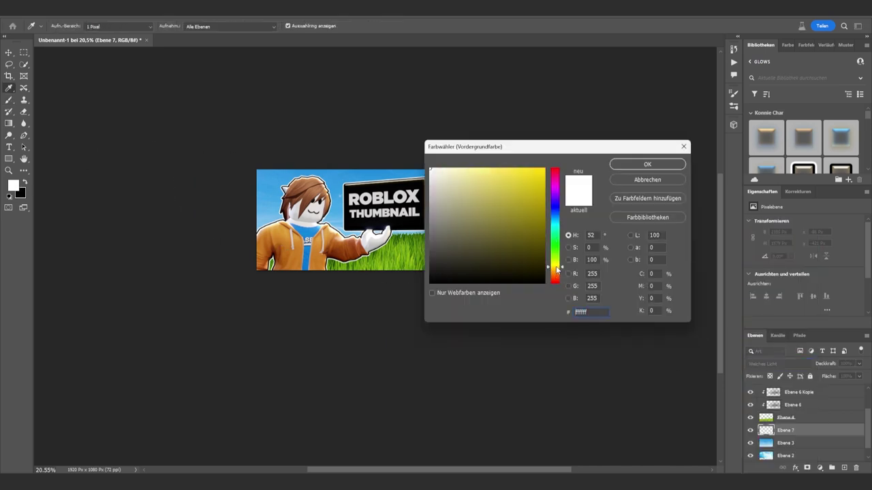
click(442, 169)
key(Return)
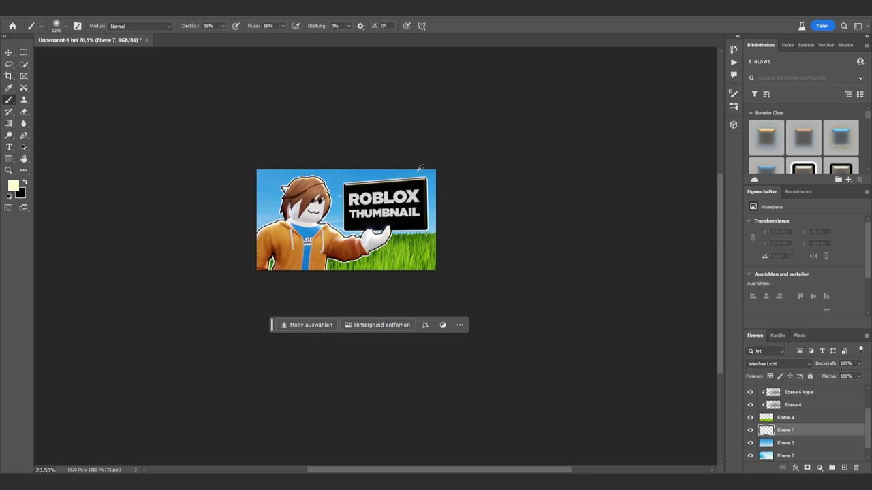
alt+right_drag(421, 168, 449, 167)
drag(420, 165, 416, 157)
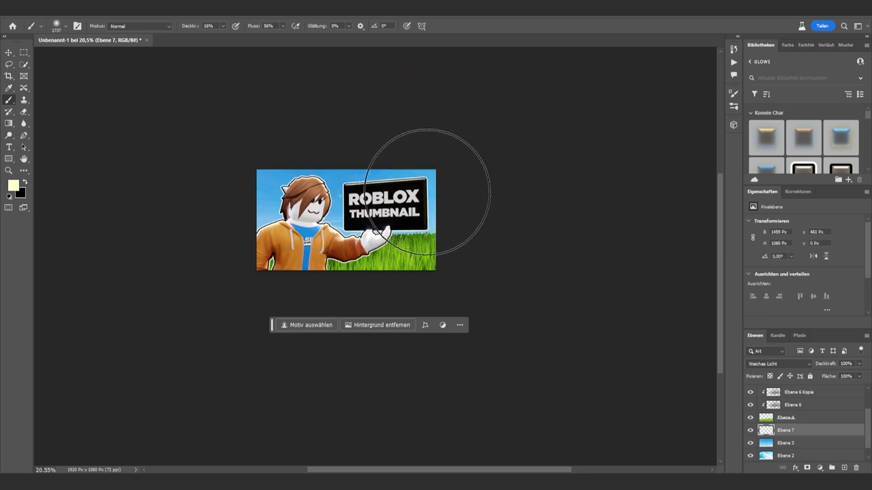
mouse_move(427, 192)
mouse_down()
mouse_move(429, 156)
mouse_move(438, 175)
mouse_move(418, 185)
mouse_move(415, 170)
mouse_move(442, 184)
mouse_up()
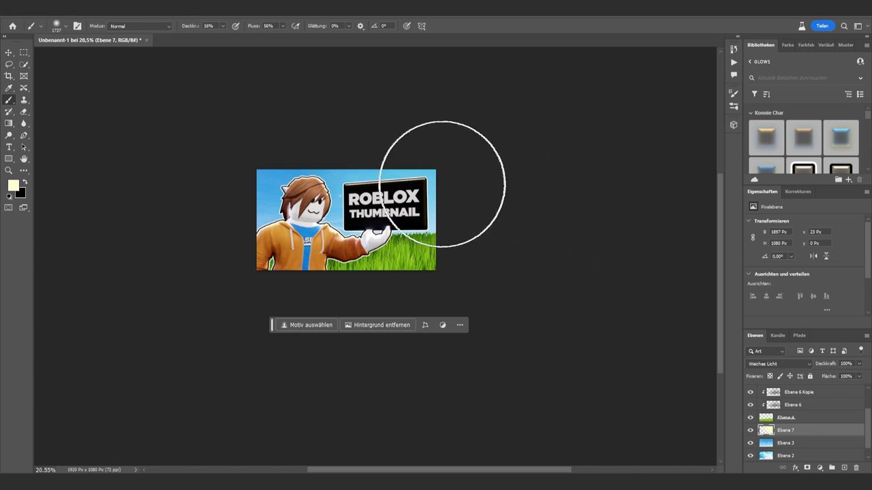
alt+right_drag(408, 194, 449, 195)
drag(410, 195, 428, 194)
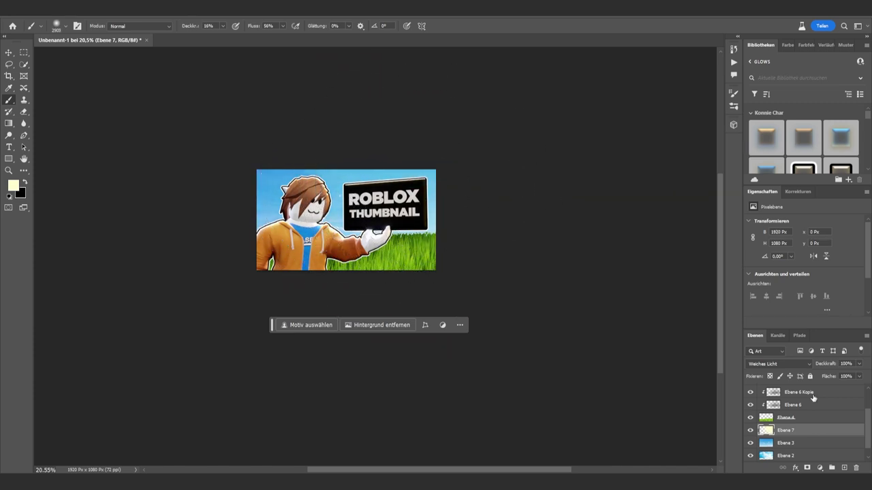
Duplicate the yellow light layer twice
key(ctrl+j)
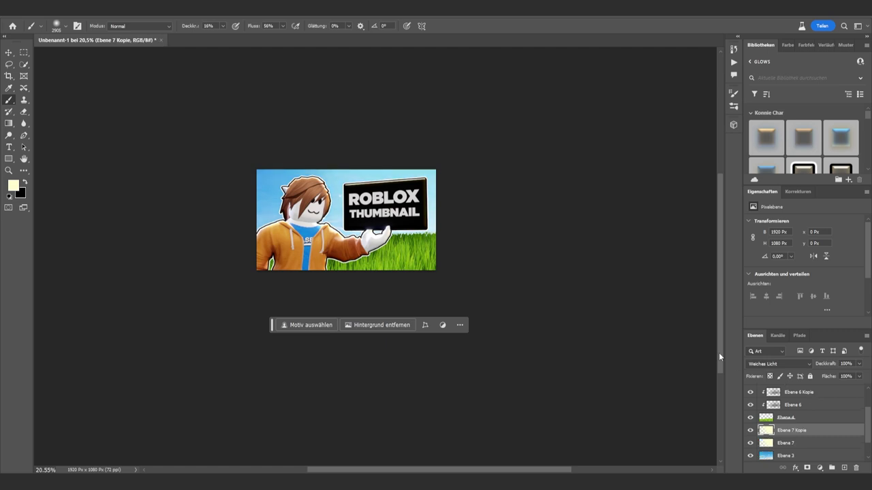
key(ctrl+j)
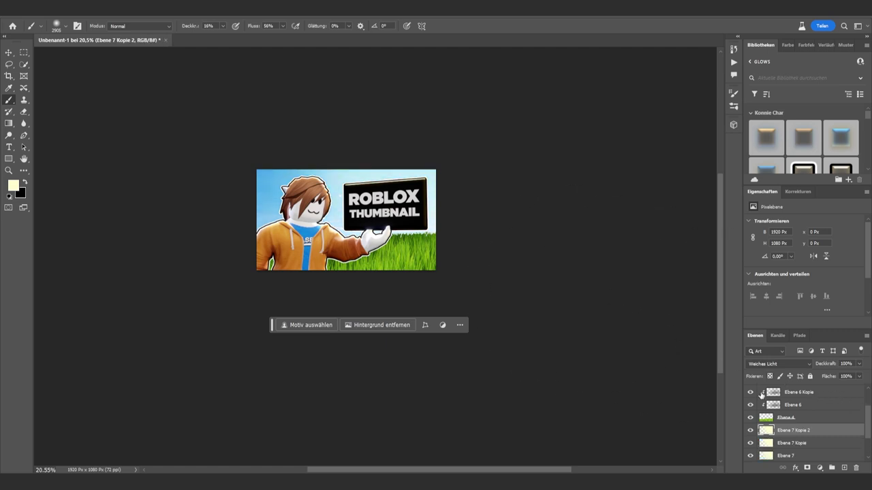
alt+scroll(279, 197, down, 2)
alt+scroll(354, 252, up, 3)
scroll(844, 435, down, 1)
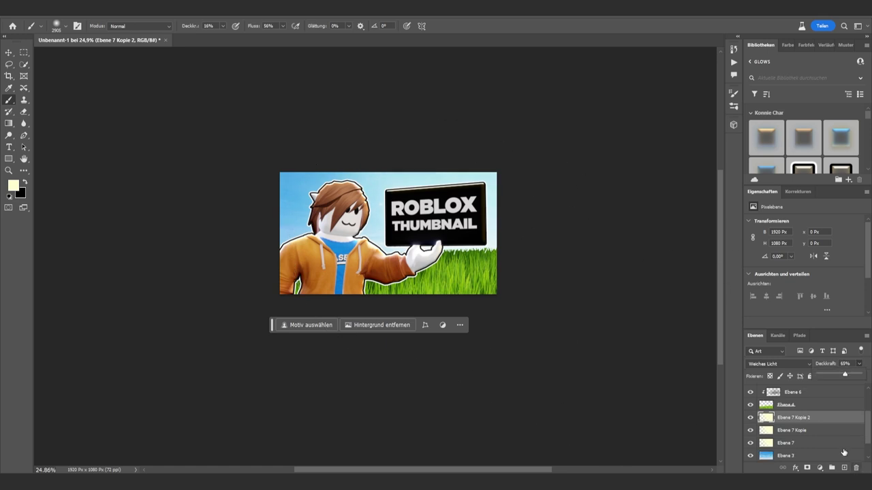
Add a new Weiches Licht layer with a dark foreground colour for shading the edges
click(845, 469)
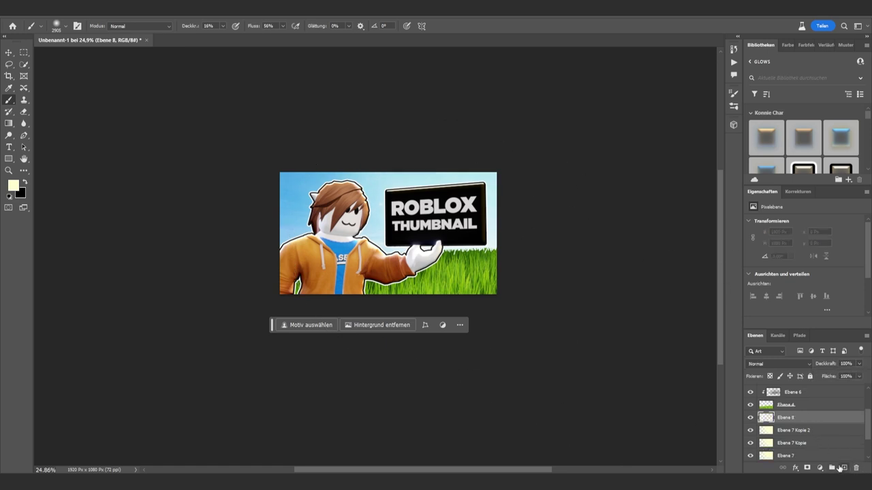
key(x)
click(13, 184)
key(Return)
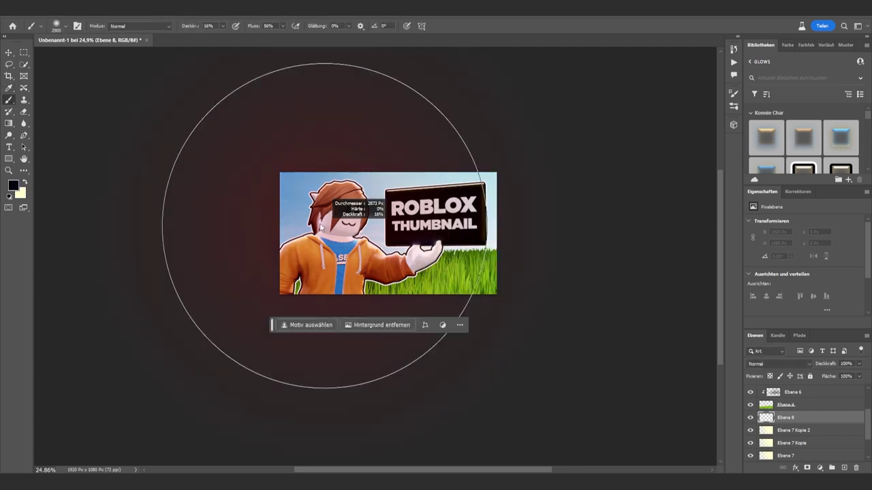
click(799, 364)
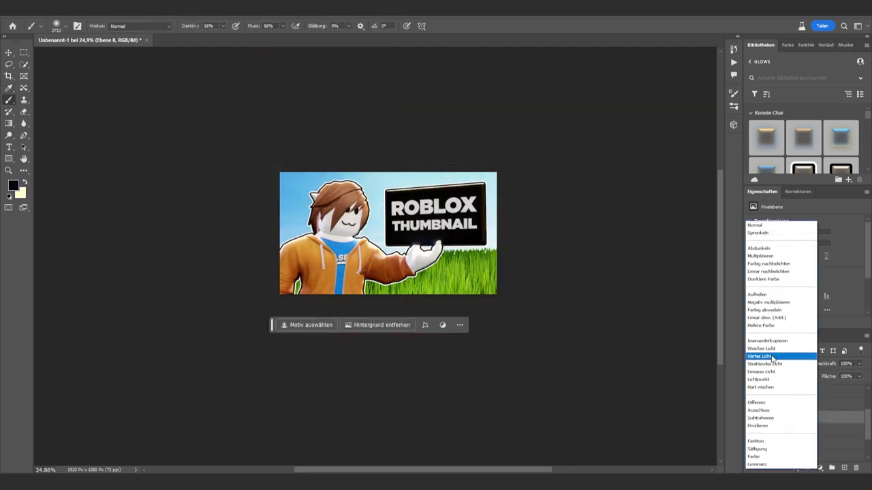
click(768, 354)
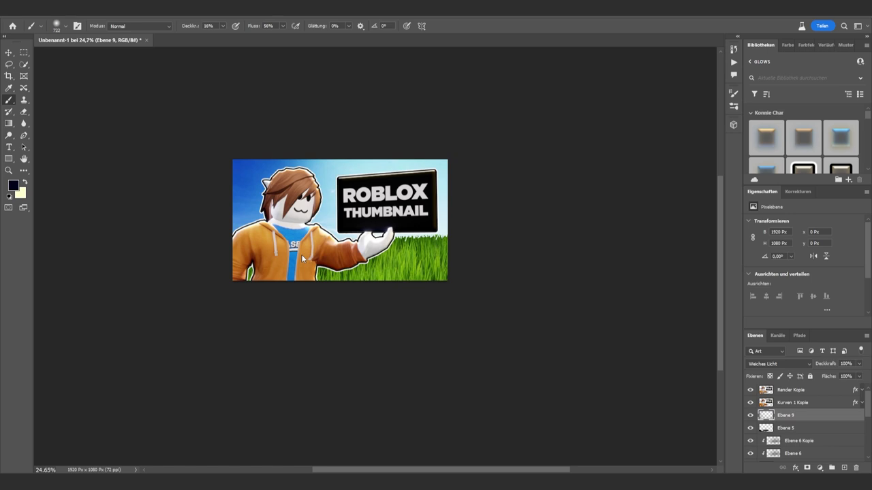
Add new empty layers and clip the last one to Kurven 1 Kopie
key(ctrl+shift+alt+n)
alt+scroll(301, 254, up, 5)
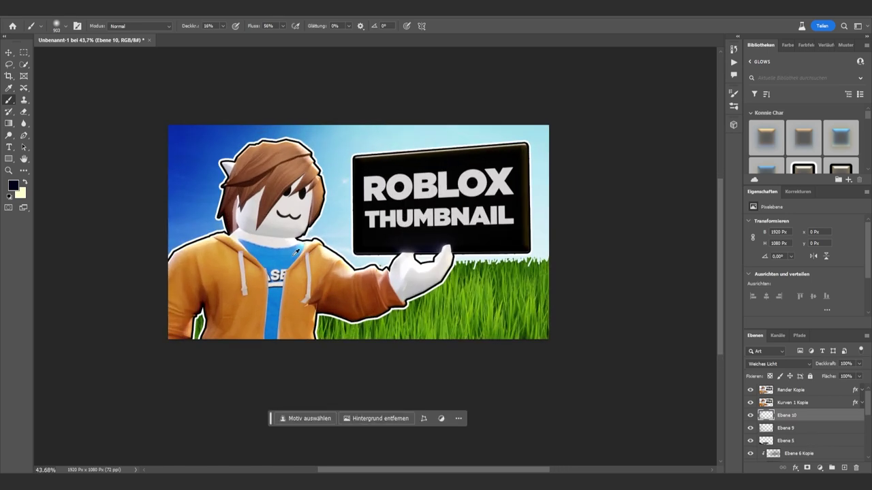
alt+scroll(222, 210, up, 2)
alt+scroll(222, 210, up, 1)
alt+scroll(316, 221, down, 4)
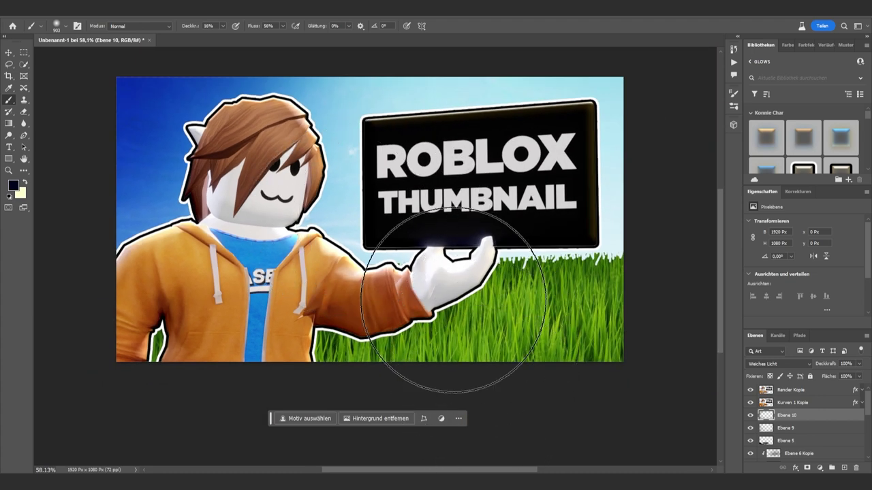
alt+scroll(395, 286, down, 2)
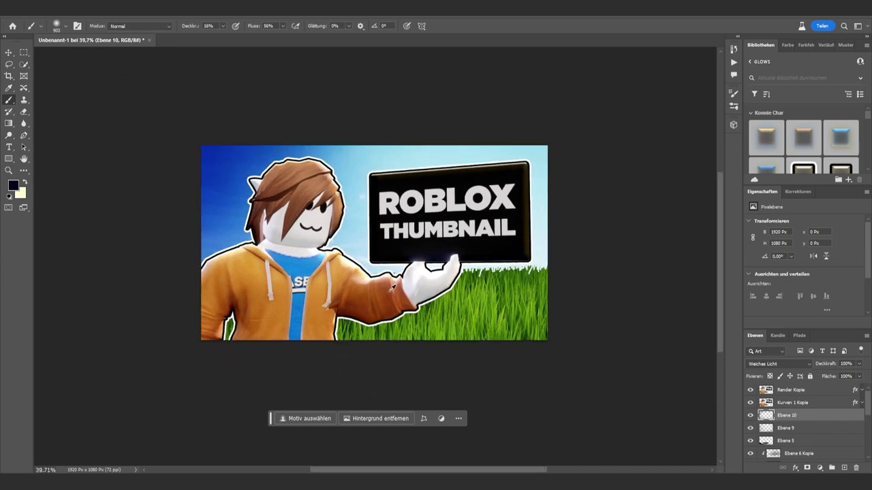
alt+scroll(392, 288, up, 1)
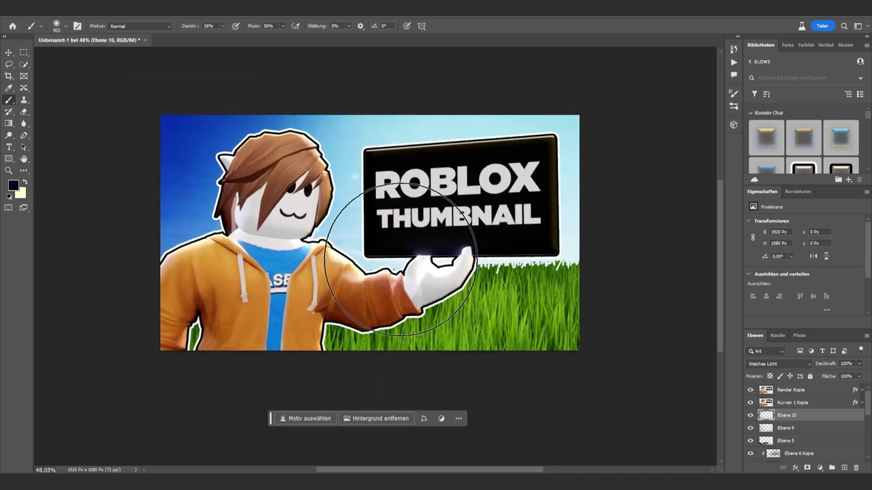
key(ctrl+shift+alt+n)
key(ctrl+bracketright)
key(ctrl+alt+g)
Switch Ebene 11 to Weiches Licht and paint light onto the character's hair and face
alt+scroll(283, 236, up, 1)
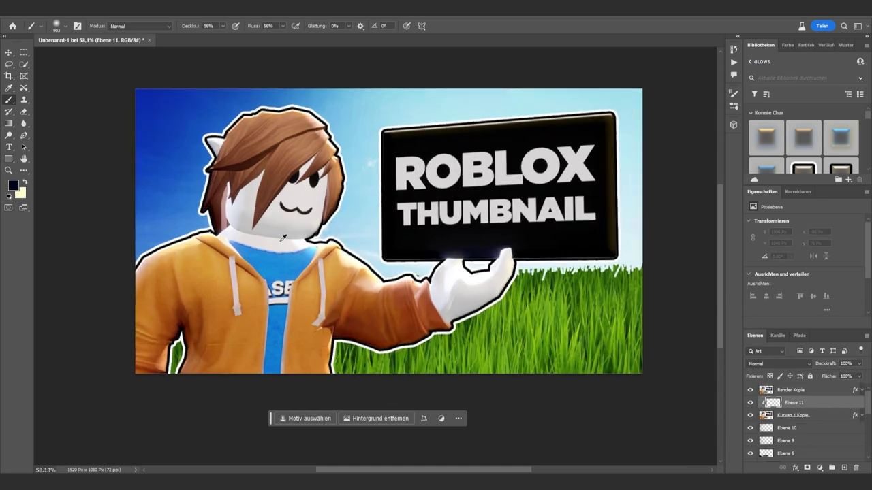
alt+right_drag(282, 236, 269, 236)
alt+scroll(279, 235, up, 2)
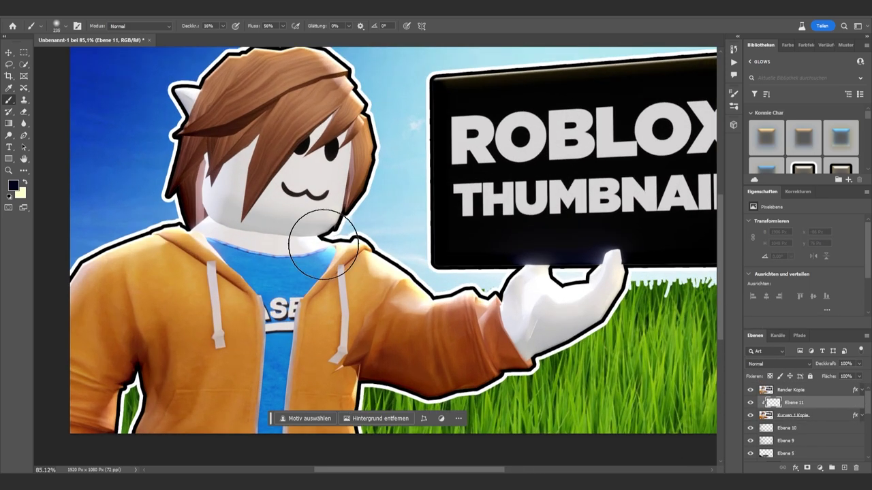
key(shift+alt+f)
drag(323, 243, 224, 146)
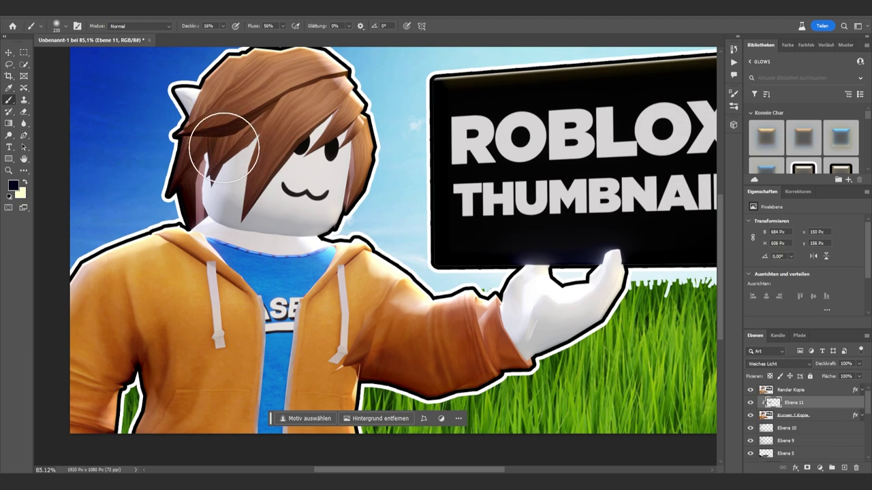
alt+right_drag(243, 143, 240, 144)
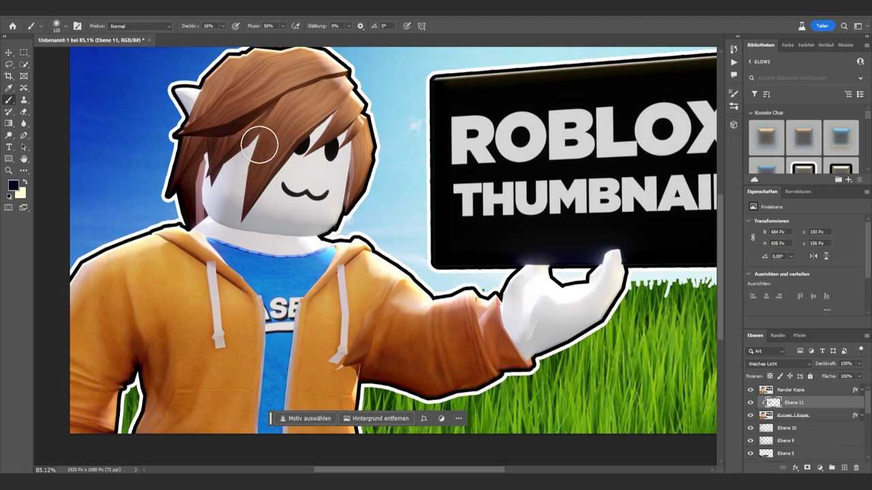
alt+right_drag(312, 127, 286, 128)
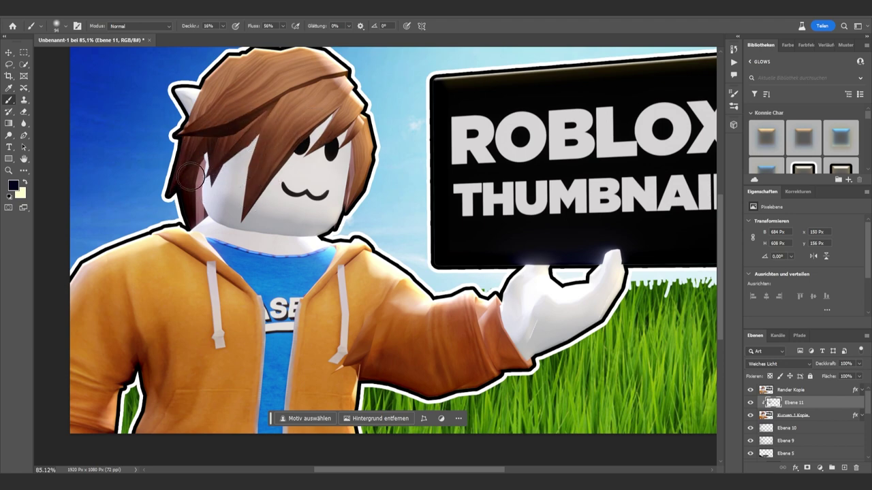
alt+right_drag(205, 146, 231, 144)
drag(218, 82, 178, 109)
Paint light on the lower left, orange arm and hoodie, plus a white soft highlight
alt+scroll(183, 119, down, 5)
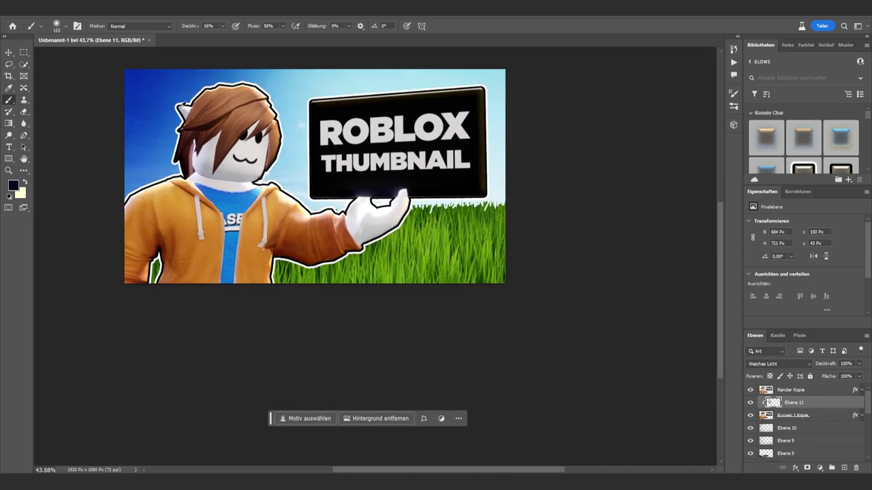
alt+scroll(156, 252, up, 2)
drag(156, 253, 175, 273)
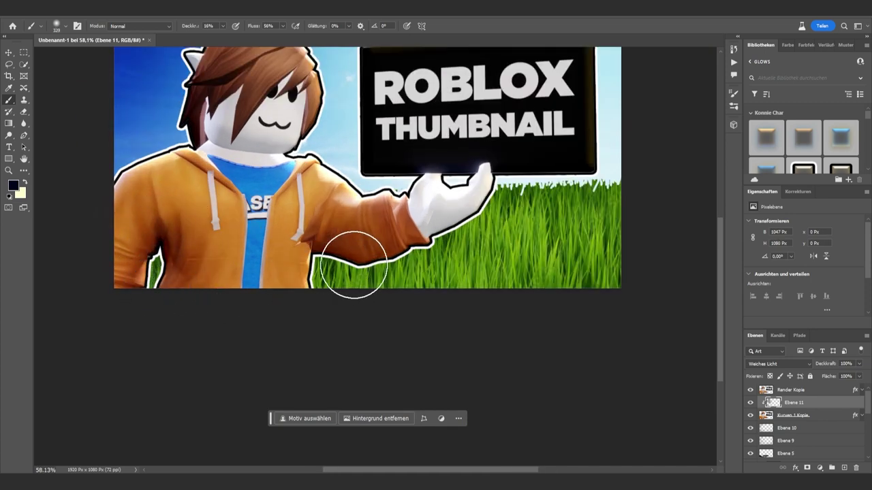
mouse_move(353, 265)
mouse_down()
mouse_move(399, 249)
mouse_move(213, 282)
mouse_move(188, 265)
mouse_move(221, 276)
mouse_move(220, 288)
mouse_move(220, 269)
mouse_move(213, 275)
mouse_up()
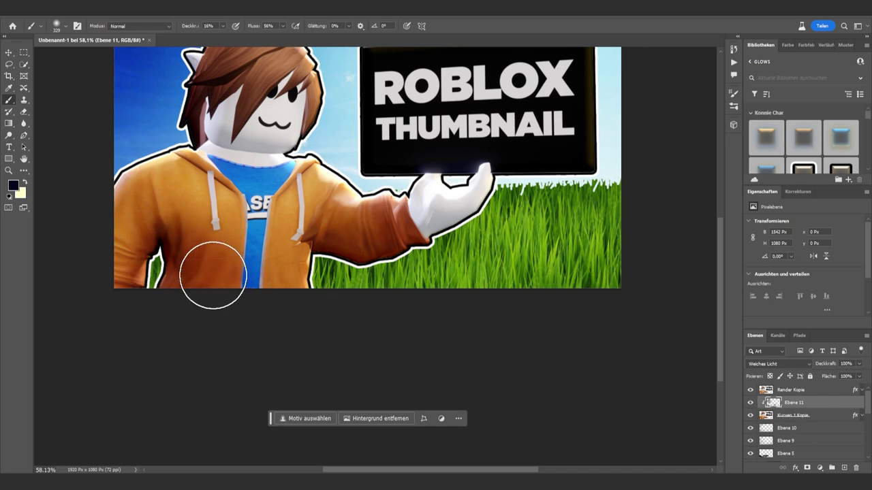
alt+scroll(212, 276, down, 3)
alt+scroll(170, 246, up, 2)
alt+right_drag(127, 224, 132, 217)
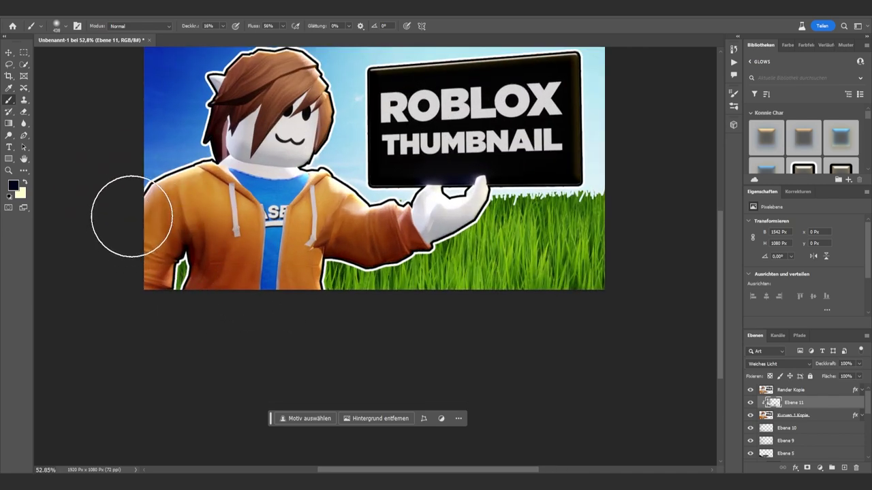
alt+scroll(198, 229, down, 2)
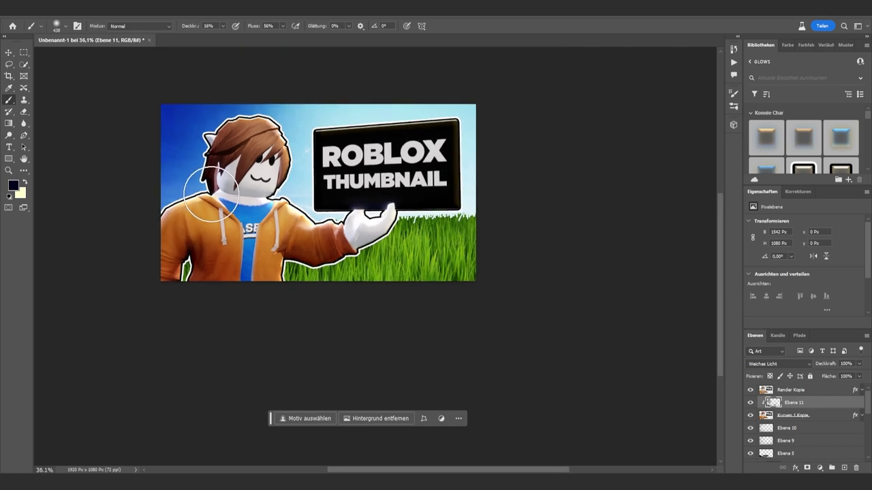
alt+scroll(210, 194, up, 2)
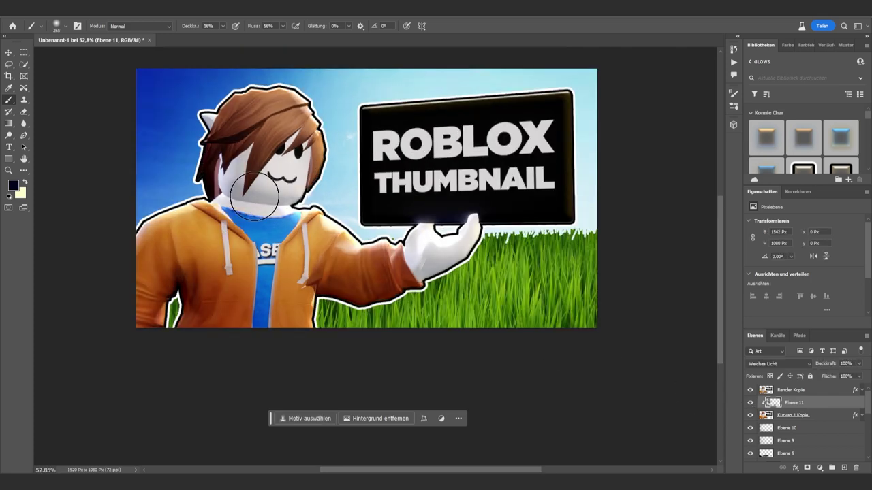
alt+scroll(414, 212, up, 1)
alt+scroll(414, 212, up, 3)
alt+click(434, 233)
alt+right_drag(434, 233, 435, 240)
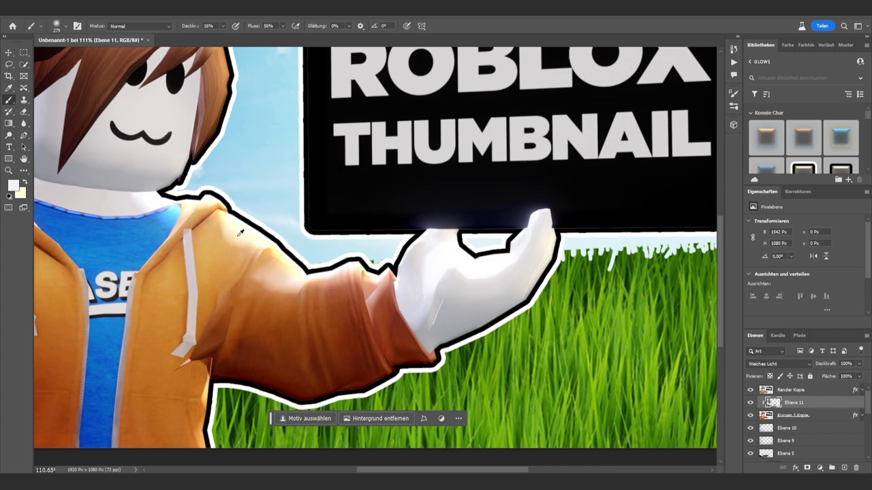
Duplicate the shading layer, clip the copy to it, and set the copy to 66% opacity
alt+scroll(240, 233, down, 2)
alt+scroll(207, 163, down, 2)
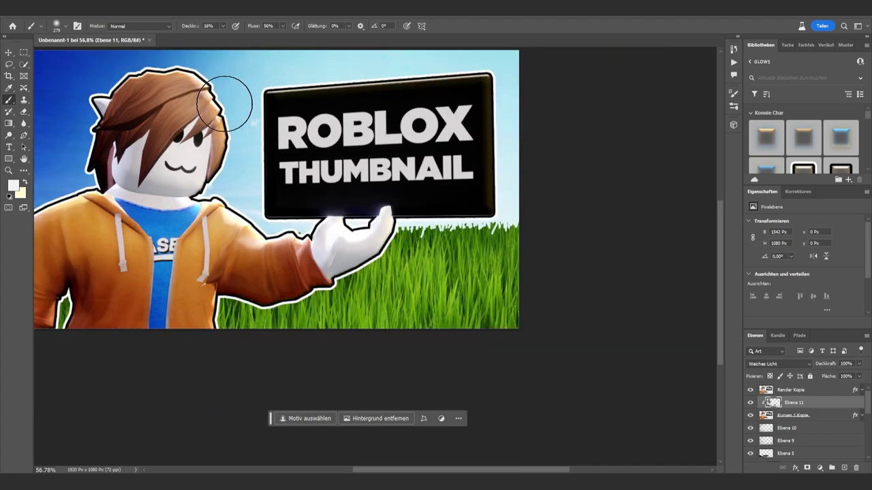
alt+scroll(218, 204, down, 2)
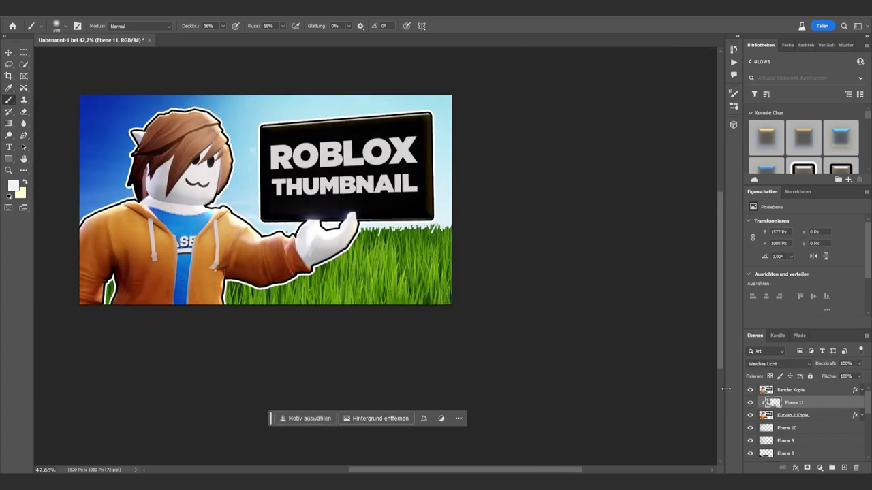
alt+scroll(327, 265, down, 2)
alt+scroll(209, 269, up, 2)
alt+scroll(304, 261, down, 1)
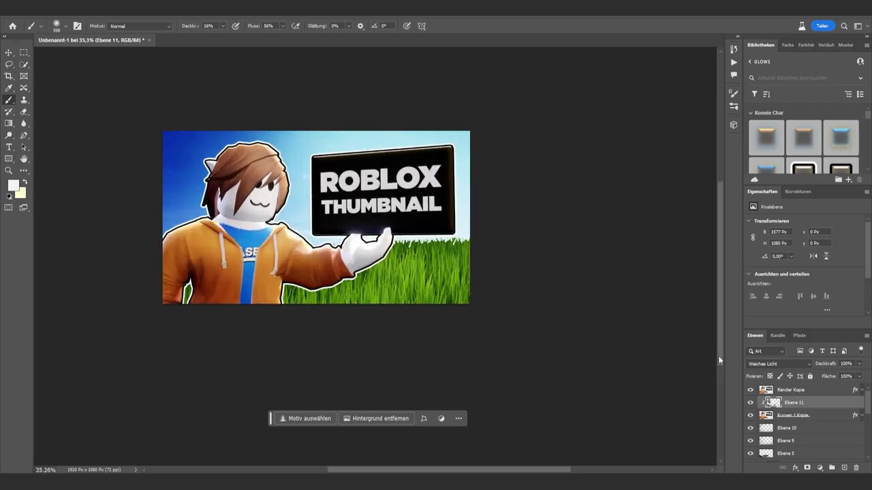
key(ctrl+j)
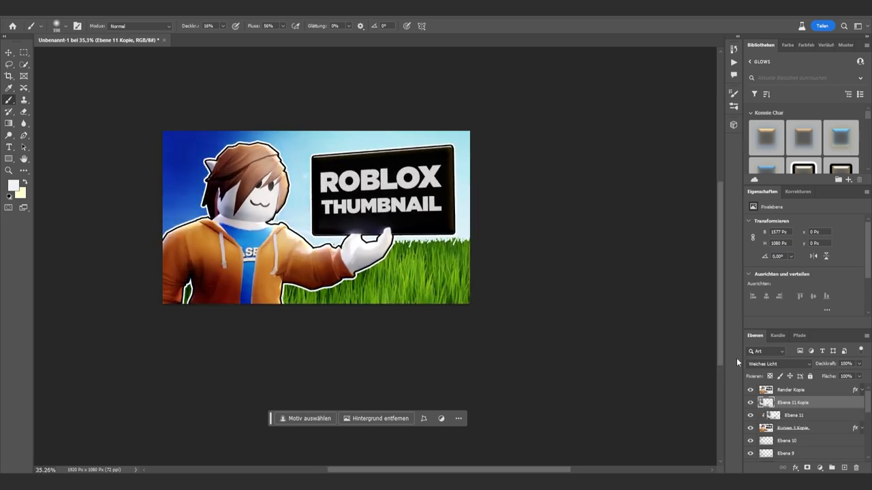
alt+click(804, 406)
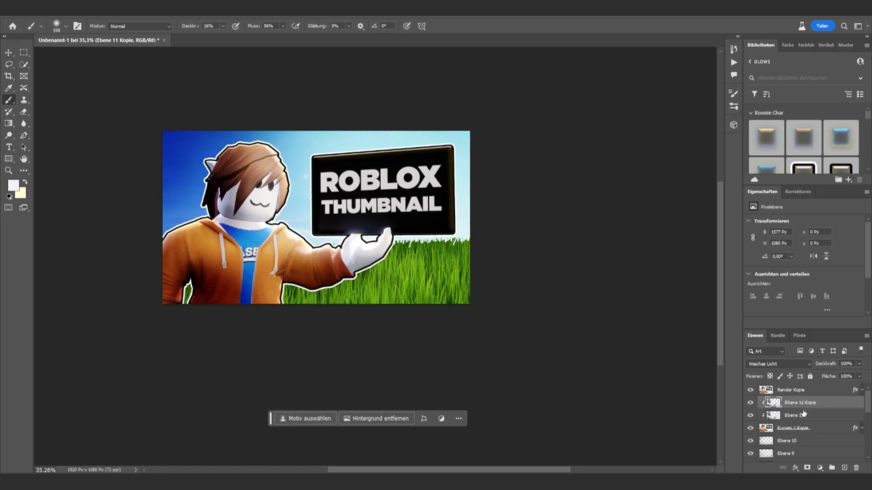
drag(859, 363, 845, 374)
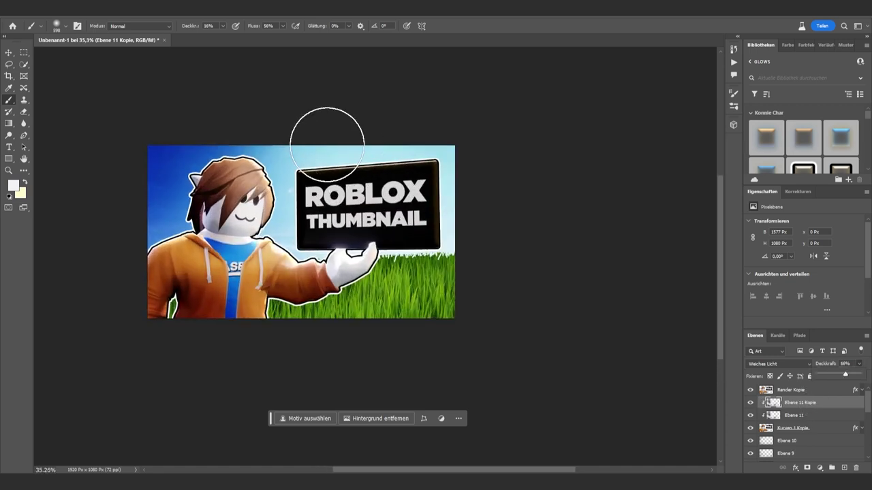
Select the Render Kopie layer and fit the whole thumbnail in the window
alt+scroll(222, 204, up, 1)
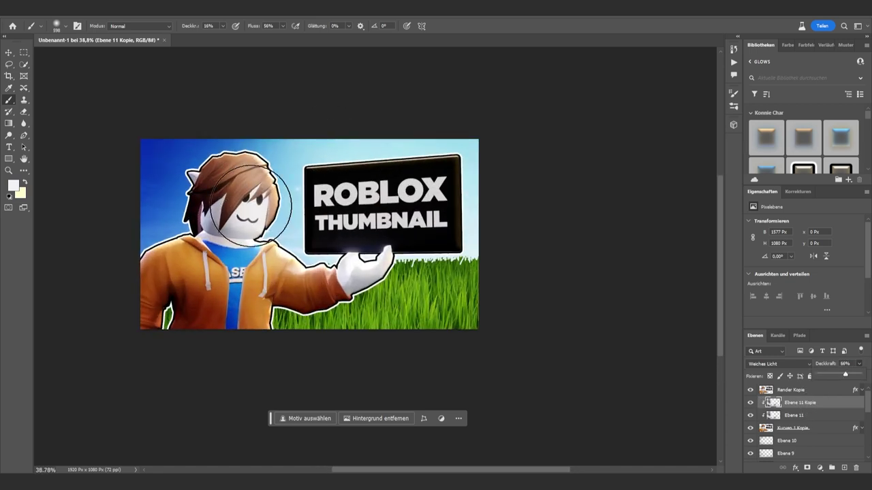
click(810, 391)
alt+scroll(327, 241, up, 2)
alt+scroll(349, 252, up, 5)
alt+scroll(272, 255, up, 5)
alt+scroll(272, 255, up, 4)
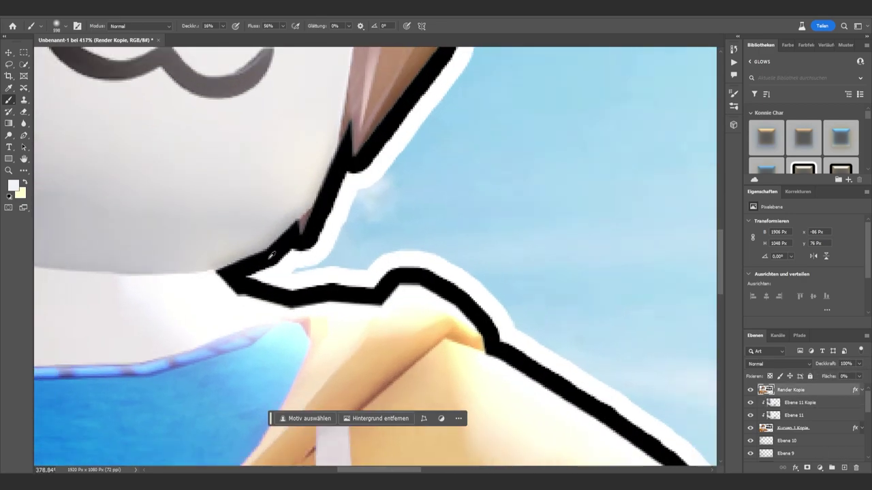
key(ctrl+0)
On a new layer, draw a black outline under the chin with a small hard brush
click(843, 469)
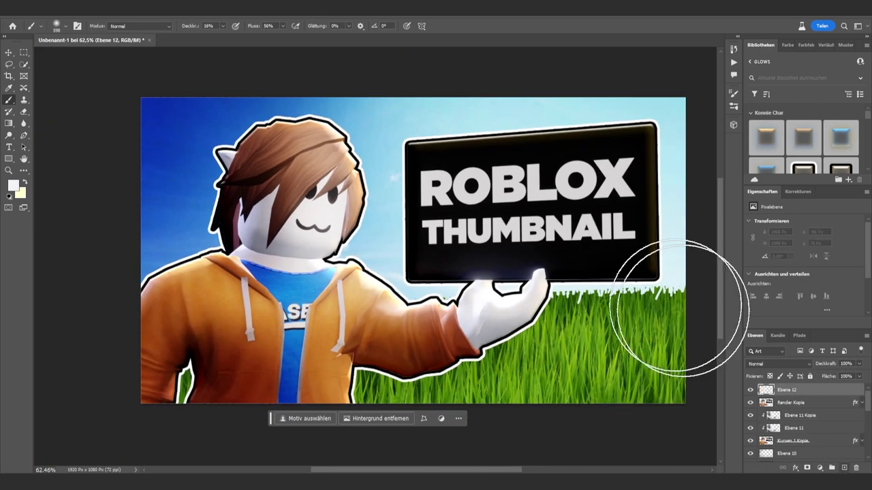
alt+scroll(307, 252, up, 3)
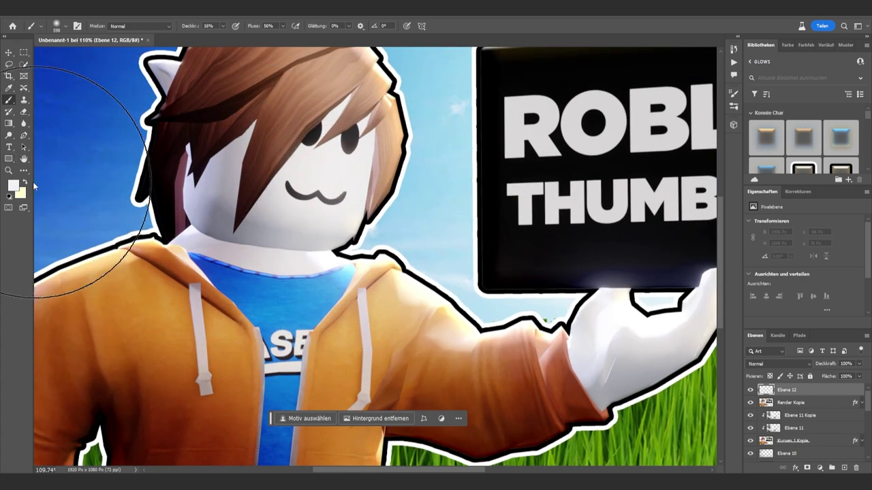
key(d)
key(0)
mouse_move(350, 129)
alt+right_down()
mouse_move(312, 133)
mouse_move(310, 181)
alt+right_up()
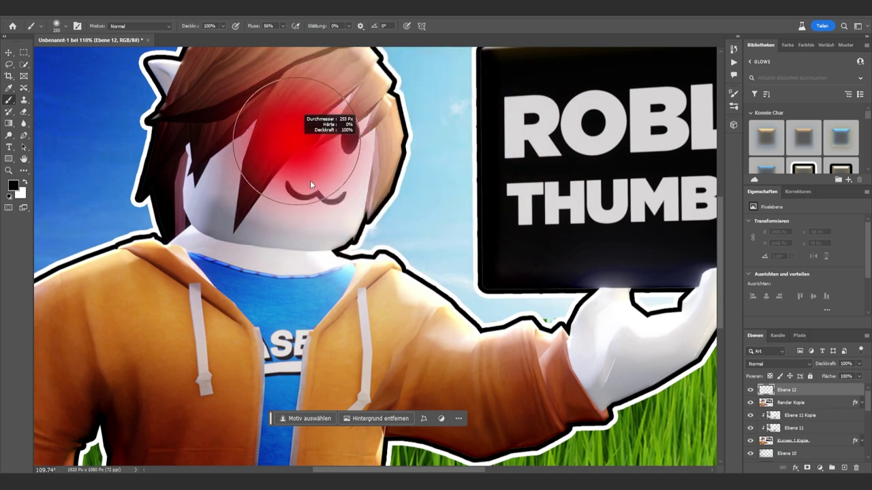
alt+right_drag(323, 294, 275, 290)
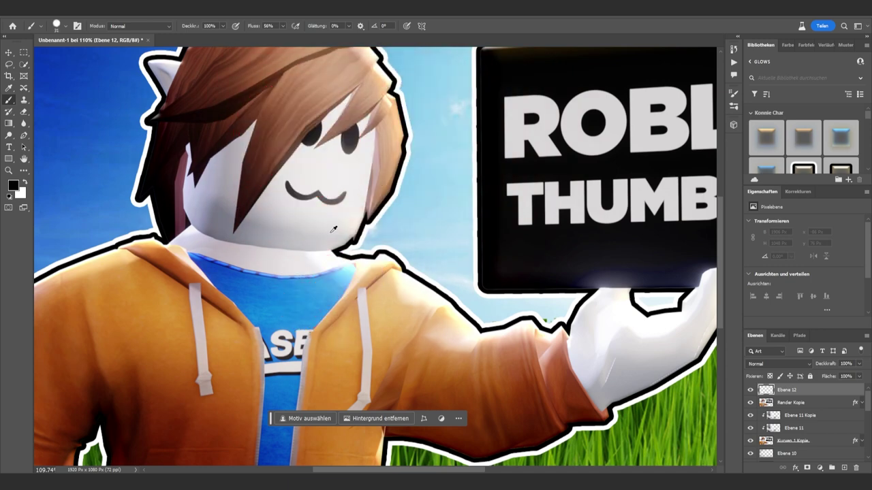
alt+scroll(332, 264, up, 5)
shift+click(329, 265)
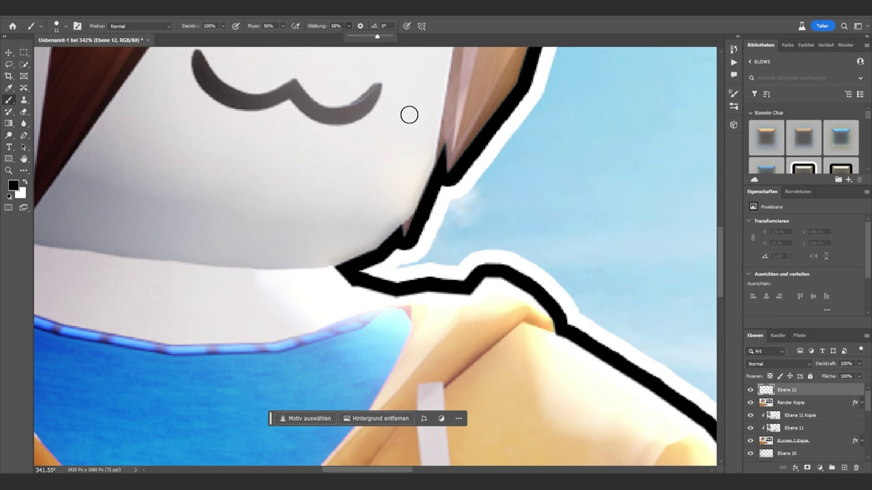
alt+scroll(409, 114, down, 3)
alt+scroll(465, 228, up, 3)
key(bracketleft)
key(bracketleft)
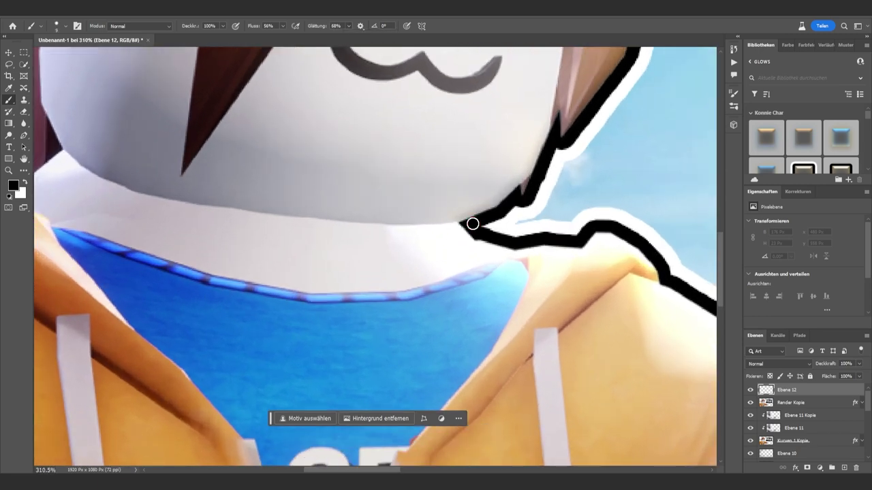
drag(420, 228, 231, 213)
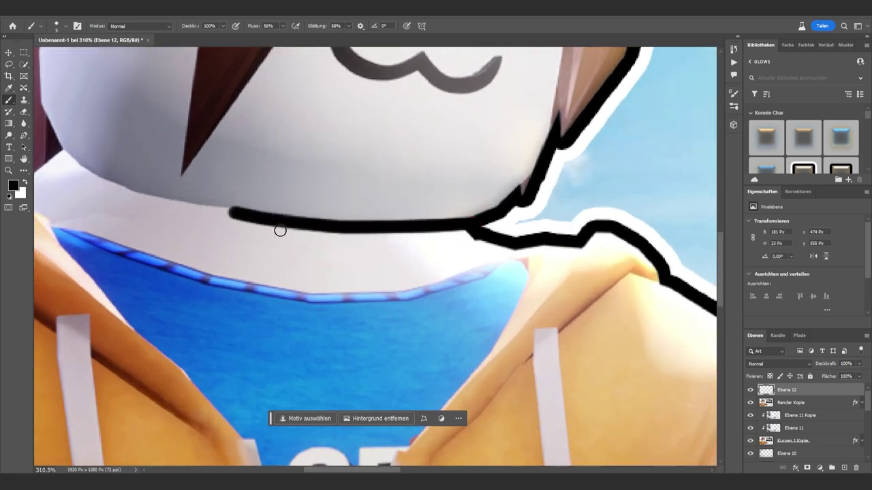
Add and clean up black outline where the sleeve meets the hand
key(e)
alt+right_drag(371, 241, 343, 243)
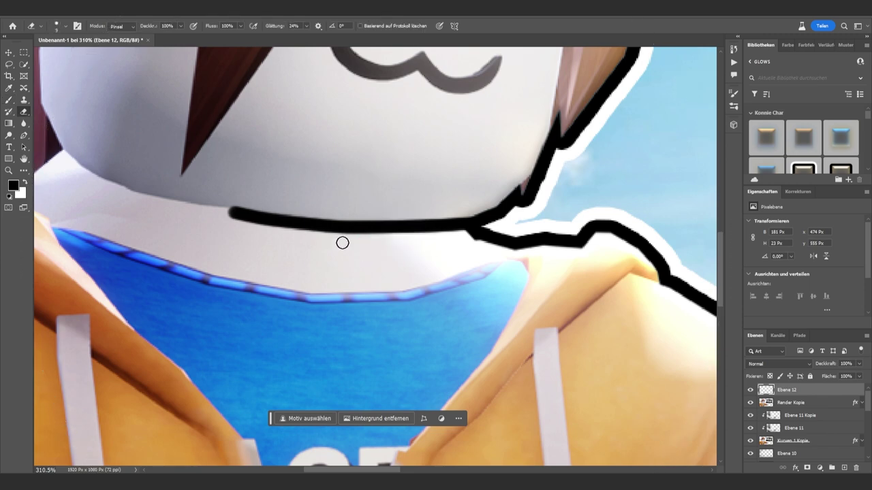
alt+scroll(335, 230, down, 5)
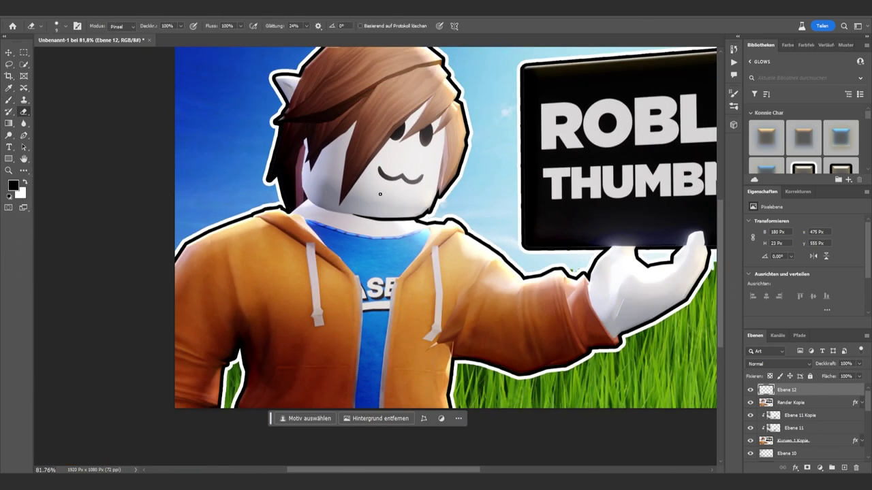
alt+scroll(329, 195, up, 3)
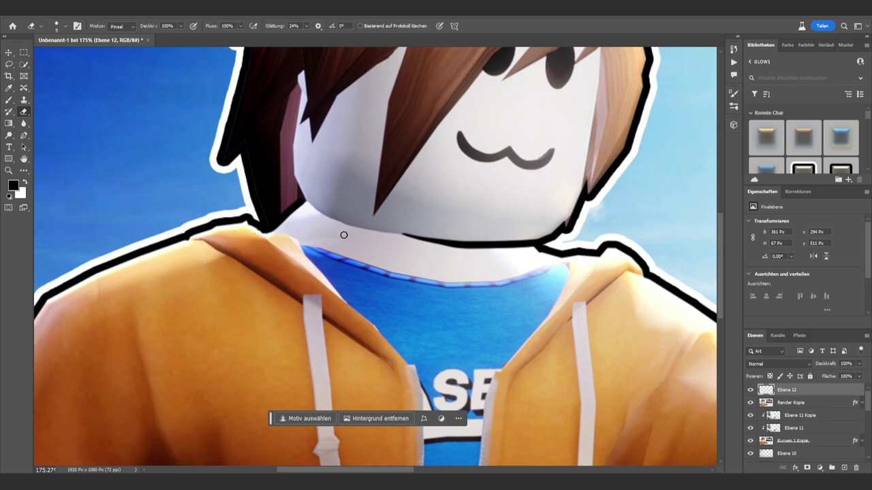
alt+scroll(301, 217, up, 2)
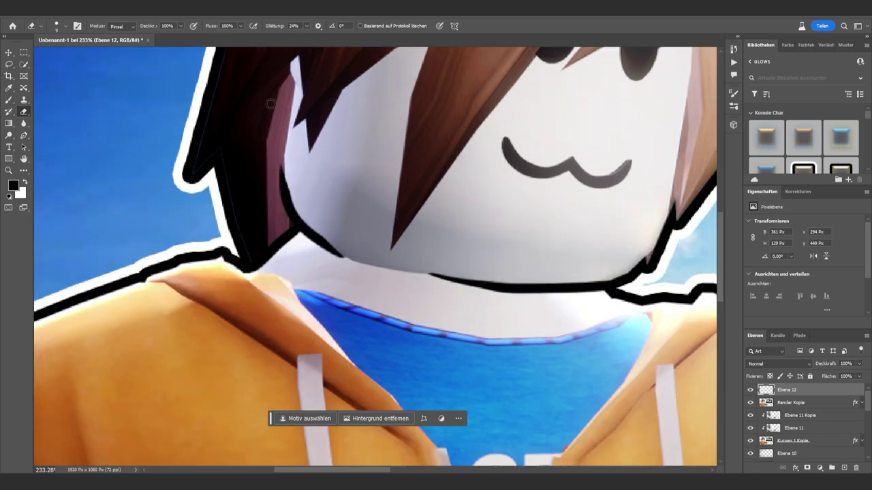
key(b)
alt+scroll(372, 230, down, 1)
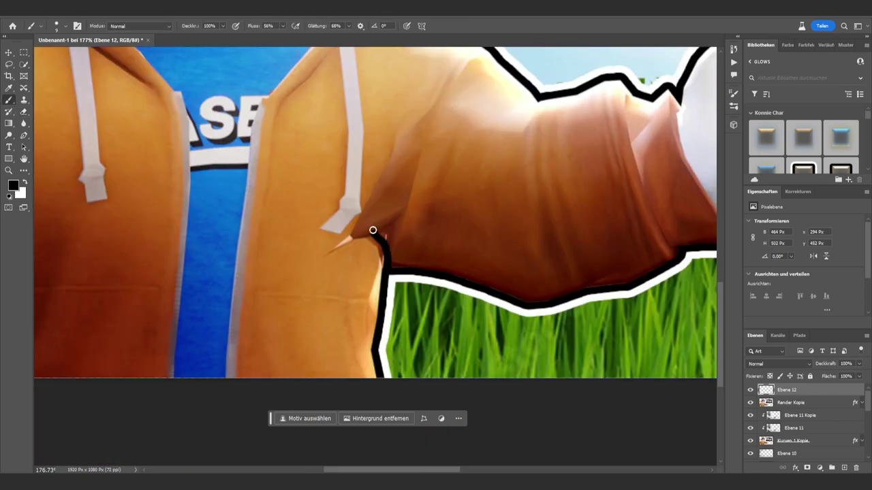
alt+scroll(503, 256, up, 1)
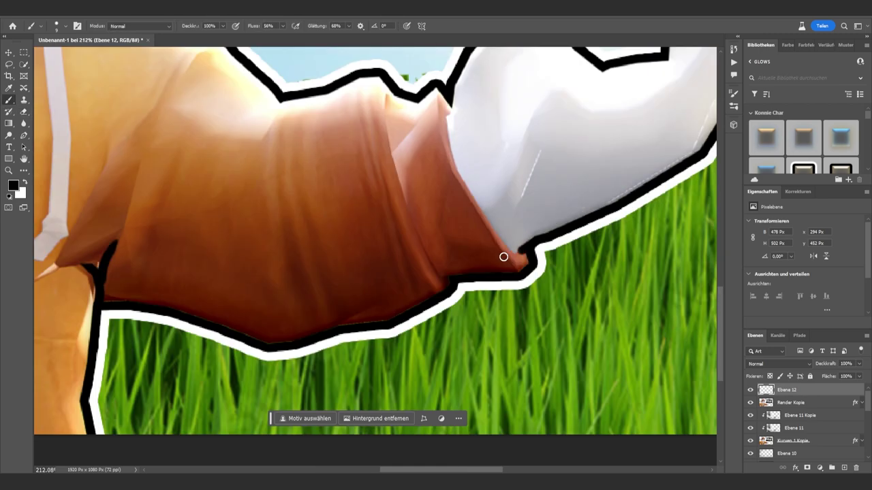
drag(476, 203, 496, 236)
key(e)
alt+scroll(504, 239, down, 2)
alt+scroll(470, 191, up, 2)
drag(470, 191, 446, 215)
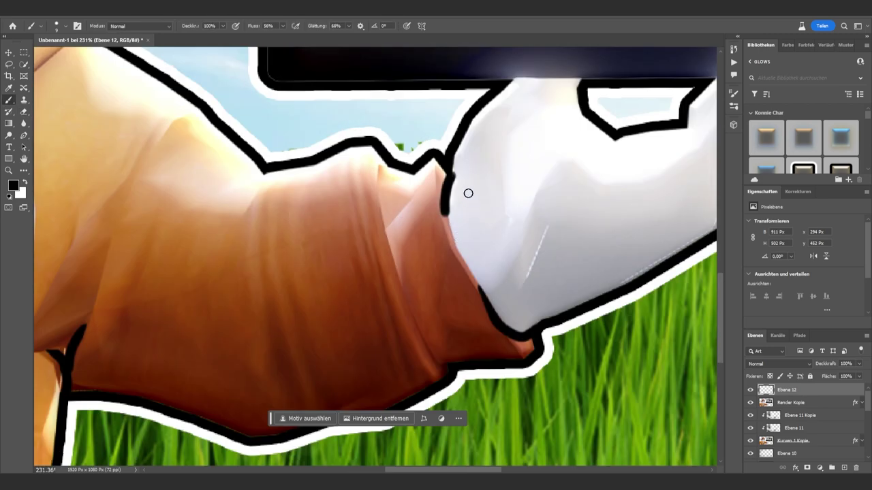
Redraw the black outline over the top and left side of the glove's raised finger
key(e)
key(b)
alt+scroll(492, 238, down, 1)
alt+scroll(492, 237, down, 3)
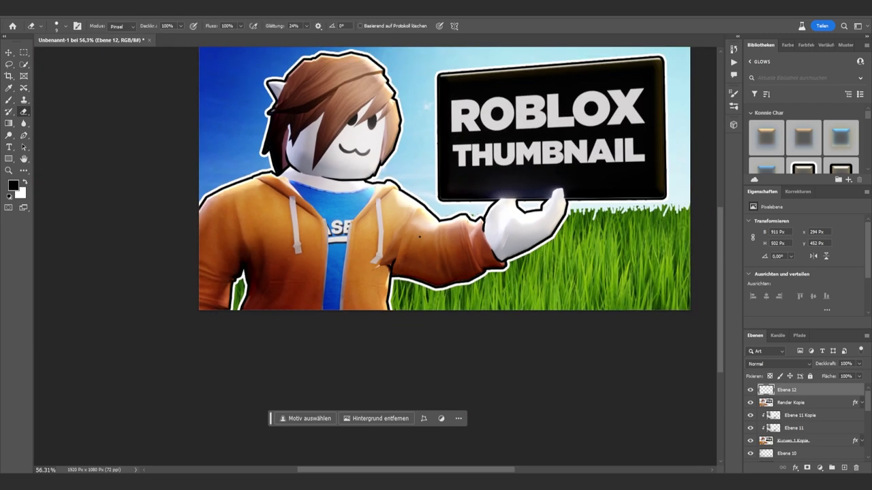
alt+scroll(612, 177, up, 2)
alt+scroll(631, 154, up, 2)
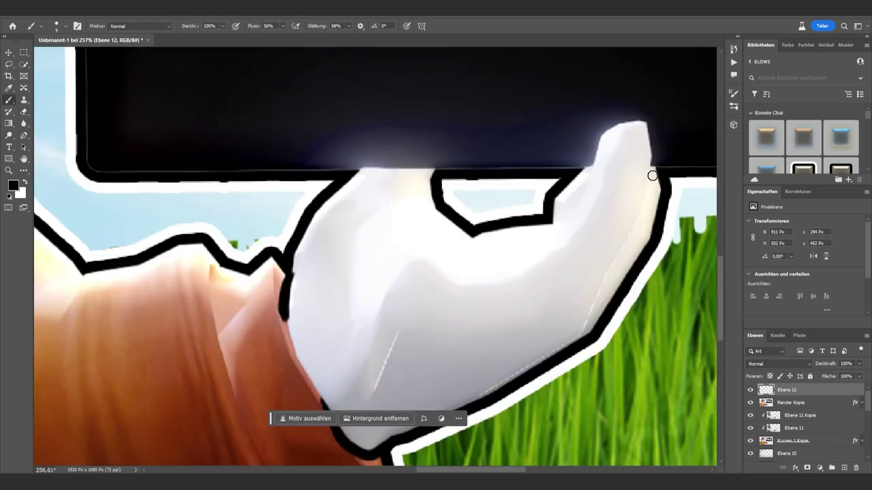
drag(651, 166, 649, 117)
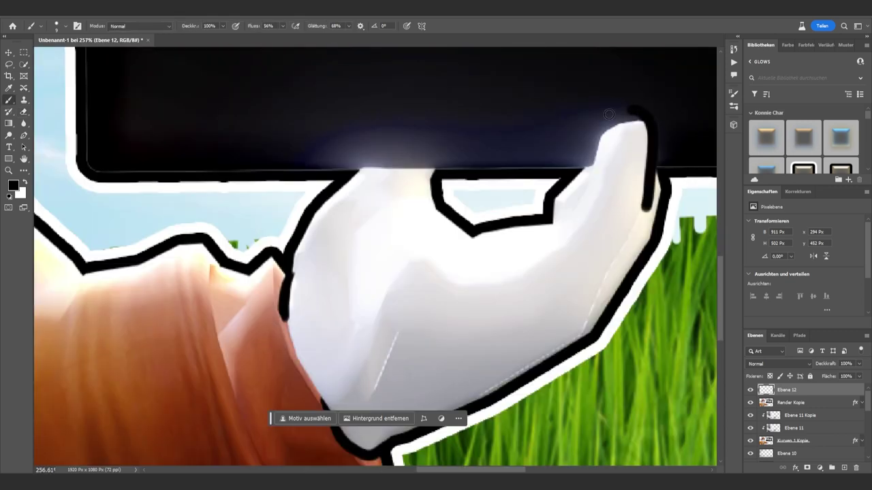
key(ctrl+z)
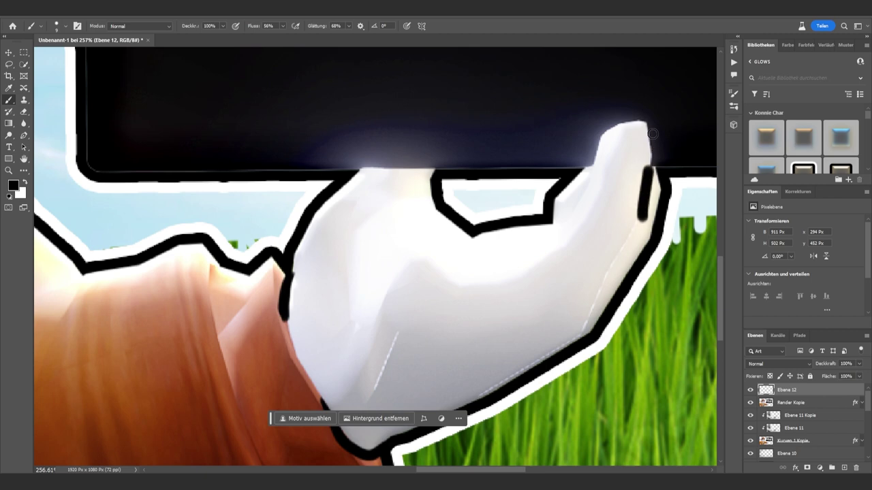
drag(652, 134, 584, 228)
key(e)
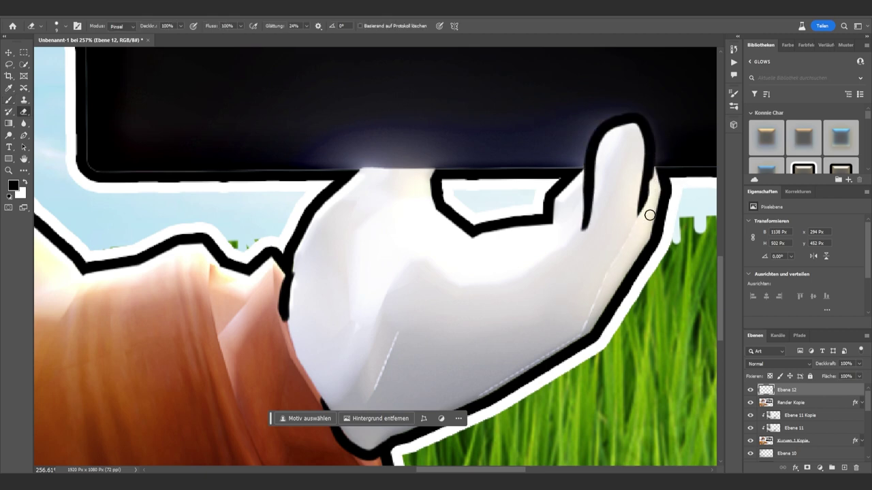
alt+scroll(649, 215, down, 5)
alt+scroll(540, 193, up, 5)
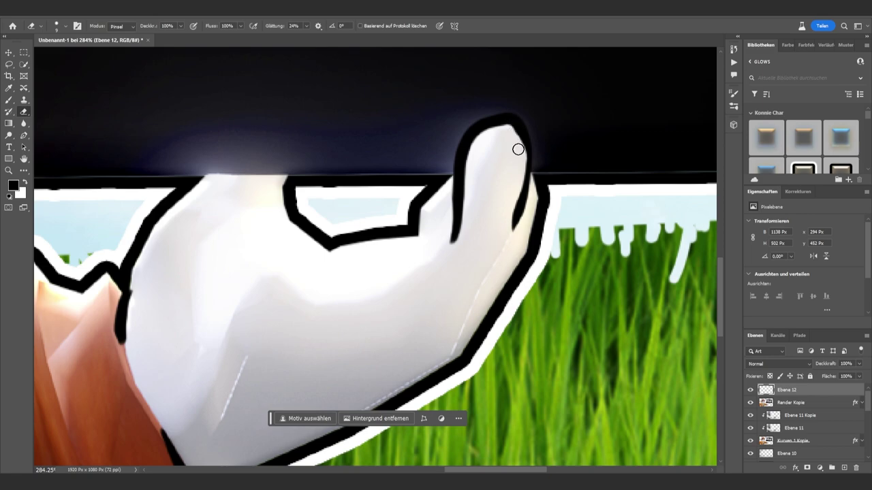
alt+scroll(513, 129, down, 5)
alt+scroll(510, 142, up, 5)
alt+scroll(565, 143, down, 5)
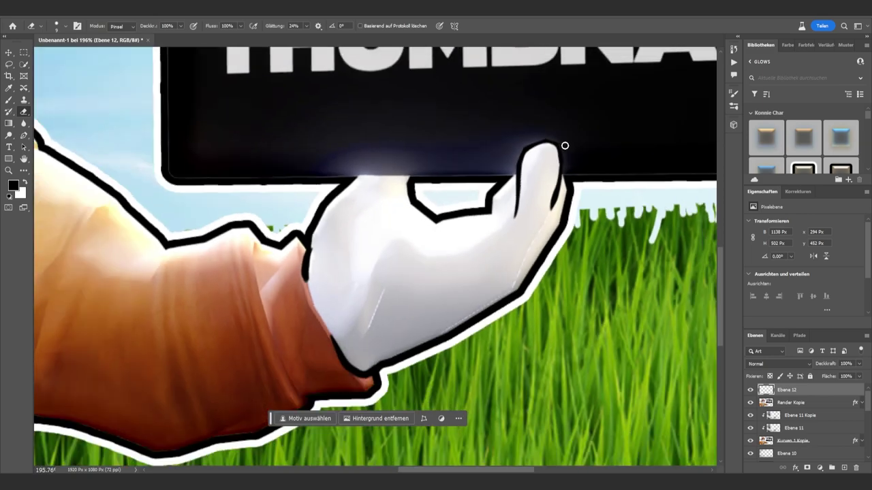
alt+scroll(529, 136, down, 3)
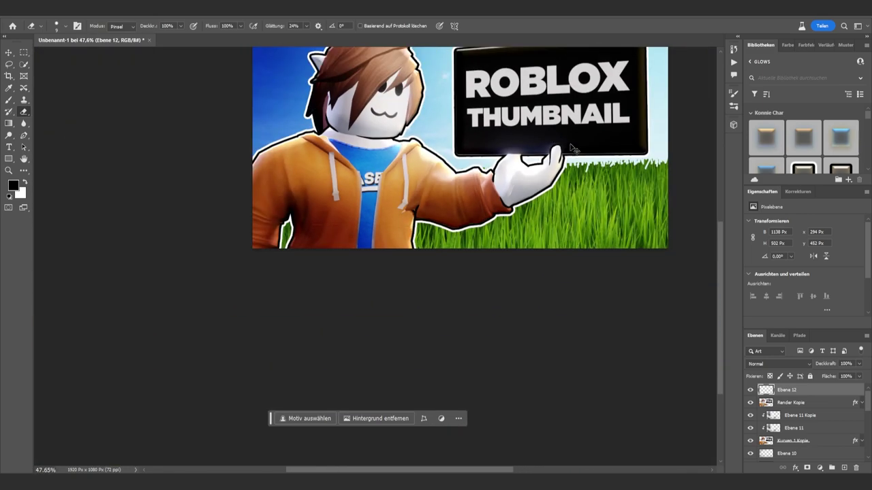
alt+scroll(547, 144, up, 3)
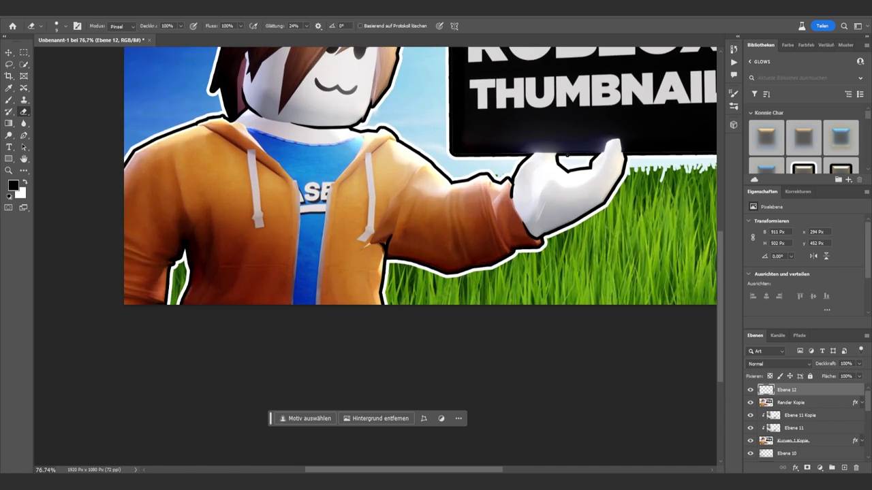
alt+scroll(579, 153, up, 3)
alt+scroll(592, 146, up, 1)
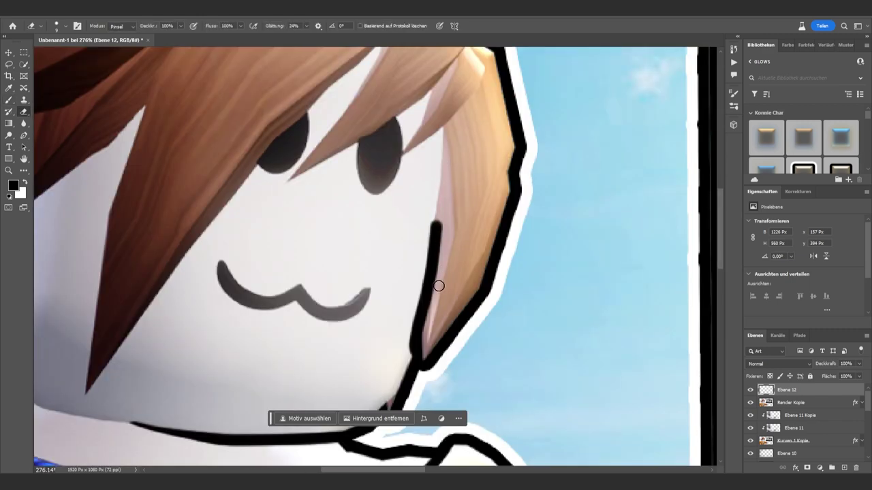
Erase the excess black outline beside the hair
drag(439, 286, 437, 221)
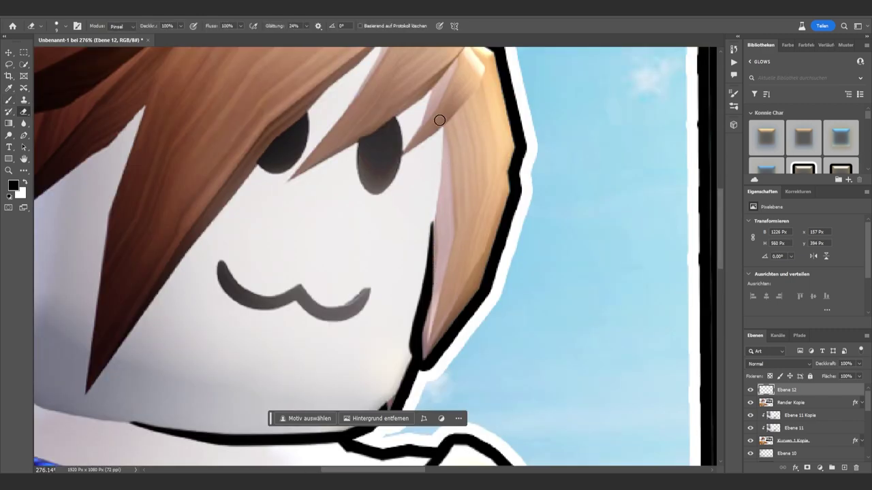
alt+scroll(422, 177, down, 4)
alt+scroll(419, 205, down, 4)
alt+scroll(419, 204, down, 2)
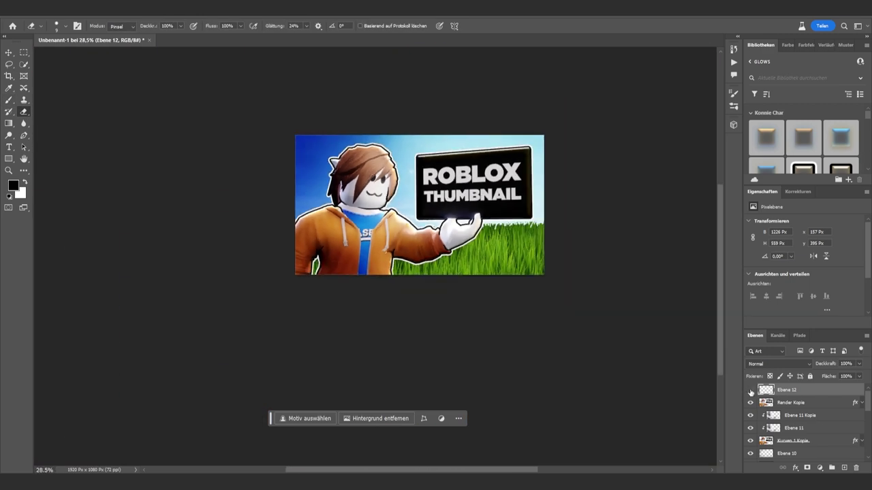
alt+scroll(431, 214, up, 1)
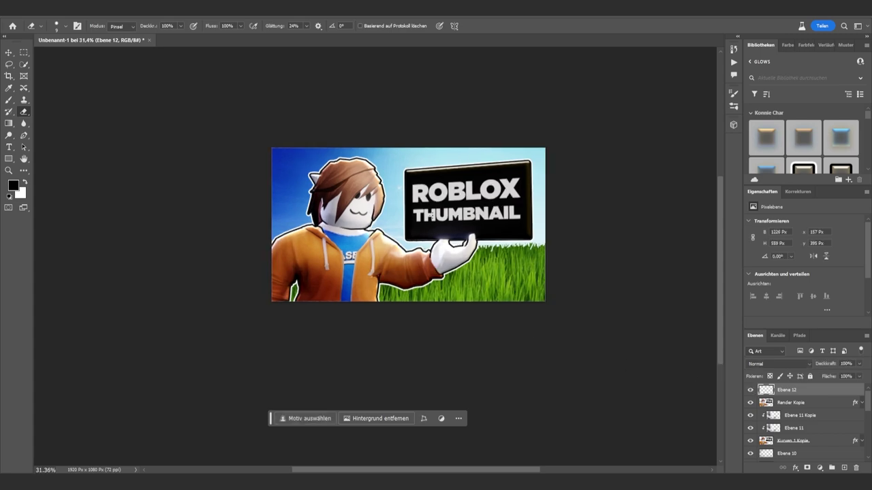
alt+scroll(399, 210, up, 2)
alt+scroll(398, 210, up, 3)
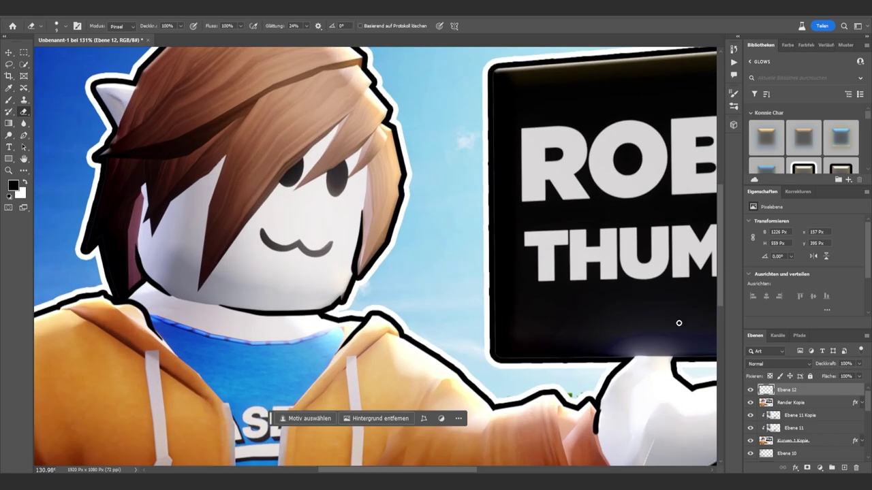
On a new layer above Render Kopie, paint white along the hair outline edge
click(815, 405)
click(845, 469)
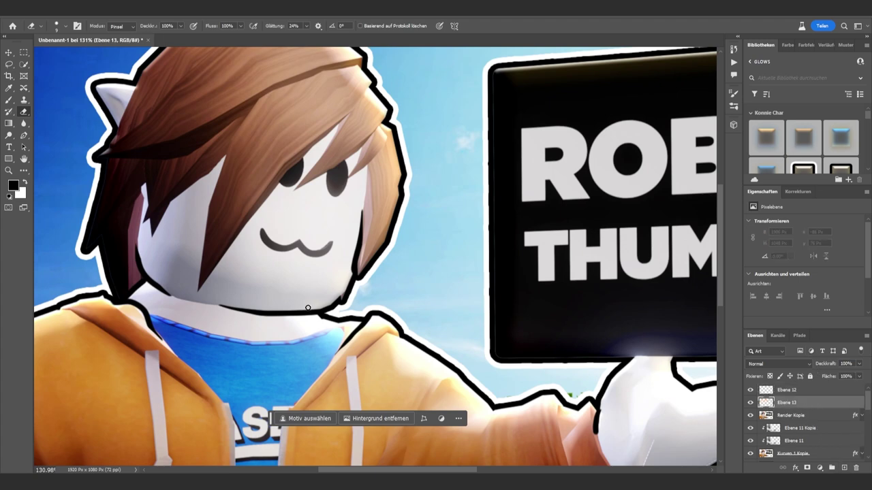
key(x)
key(b)
alt+scroll(327, 232, up, 2)
alt+scroll(382, 235, up, 2)
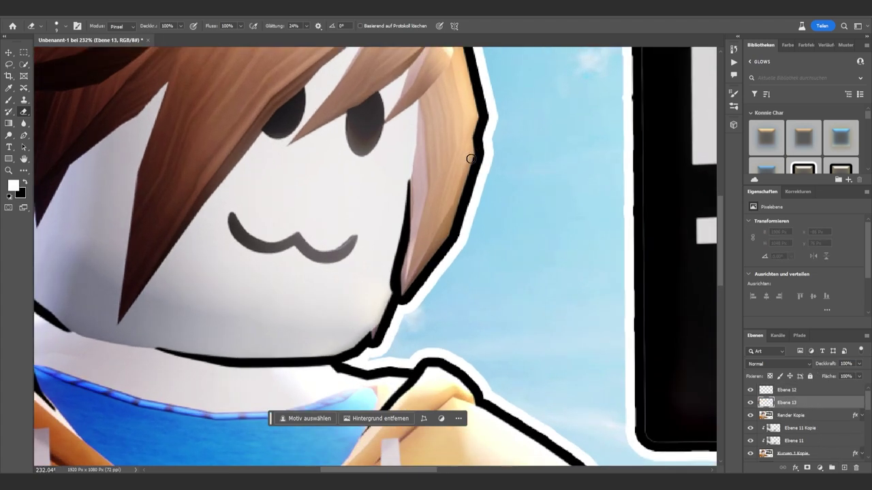
drag(474, 170, 459, 237)
alt+scroll(440, 255, down, 2)
alt+scroll(443, 245, down, 1)
alt+scroll(449, 230, down, 2)
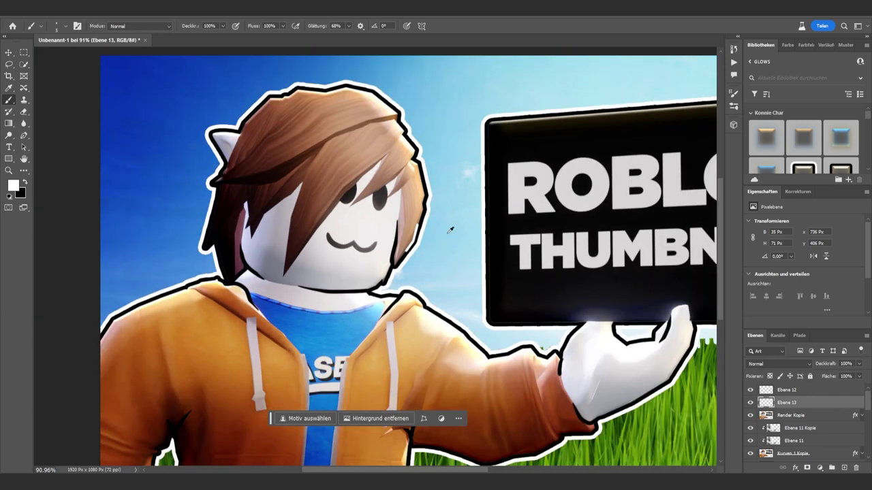
key(ctrl+z)
key(ctrl+z)
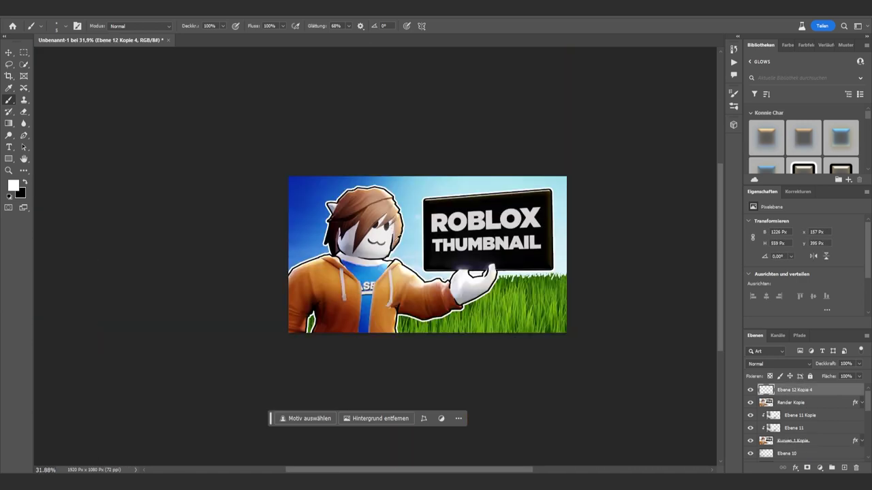
alt+scroll(477, 236, down, 1)
alt+scroll(436, 238, up, 2)
alt+scroll(408, 235, up, 1)
alt+scroll(382, 234, down, 1)
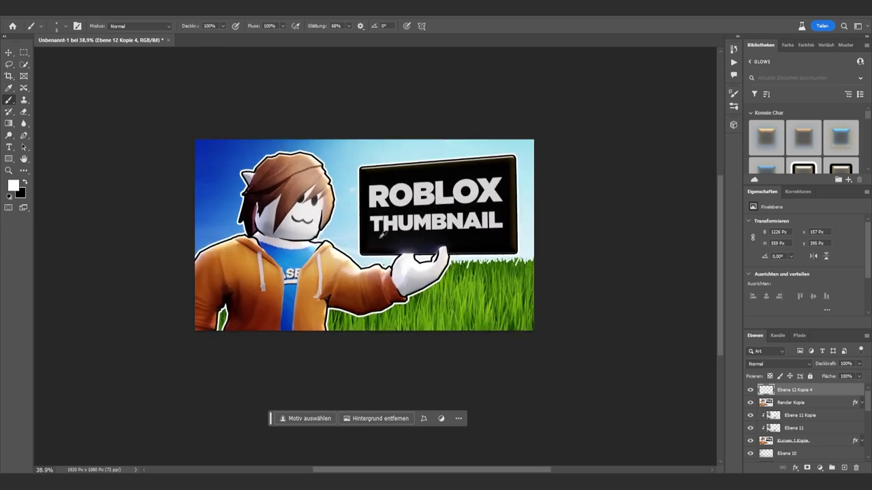
alt+scroll(382, 233, up, 1)
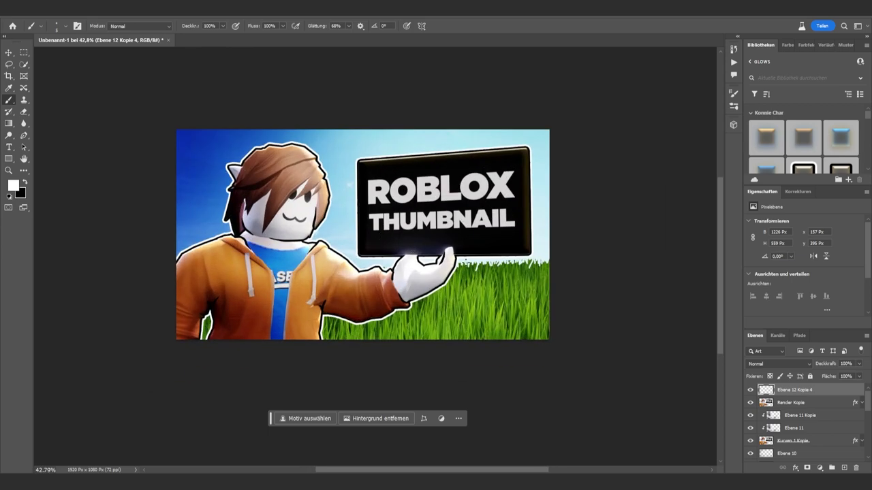
alt+scroll(424, 259, down, 2)
alt+scroll(420, 256, up, 3)
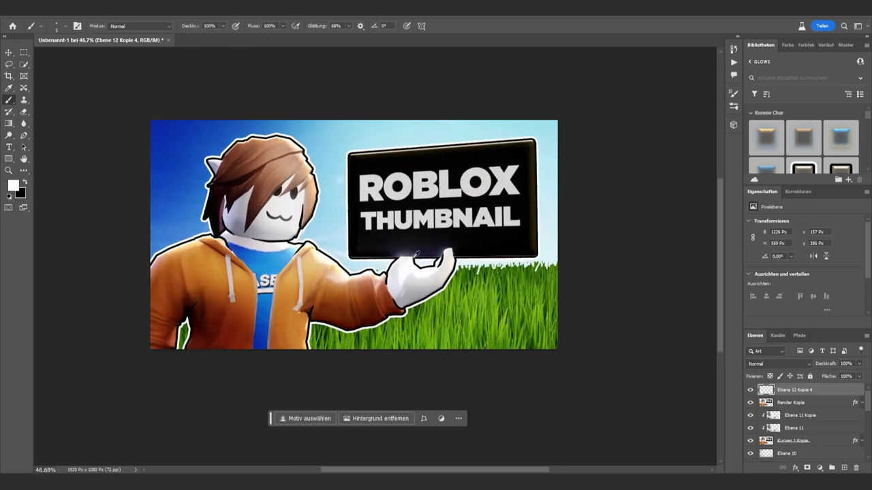
alt+scroll(417, 254, down, 1)
alt+scroll(417, 254, up, 1)
alt+scroll(429, 238, up, 3)
alt+scroll(439, 228, down, 5)
alt+scroll(450, 217, up, 4)
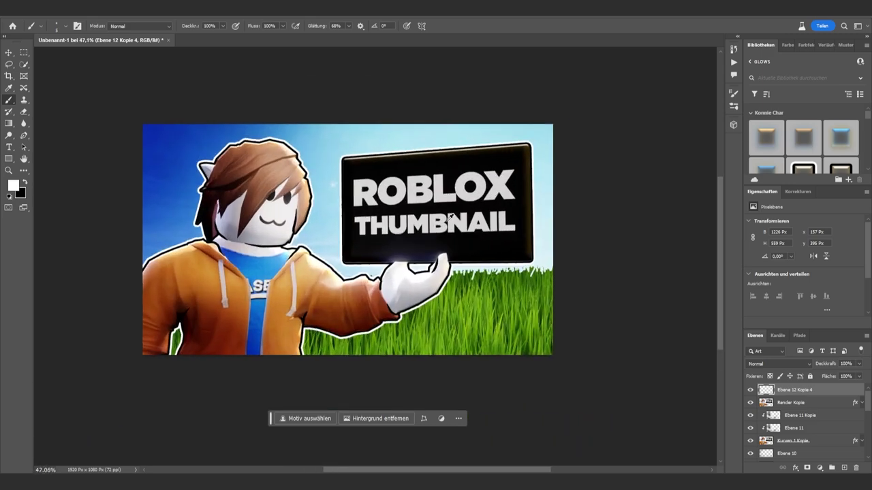
alt+scroll(446, 215, up, 3)
Add a Curves adjustment with an inverted mask and lasso a polygon around the sign
click(798, 192)
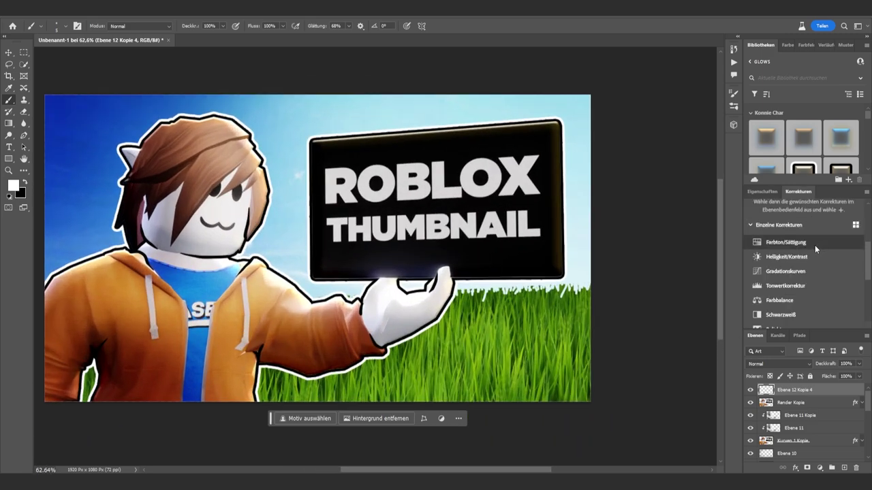
click(794, 259)
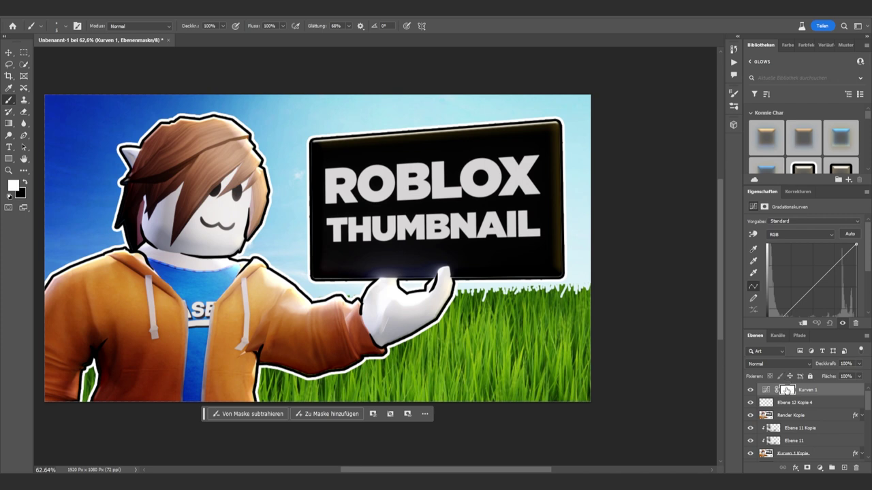
key(ctrl+i)
key(m)
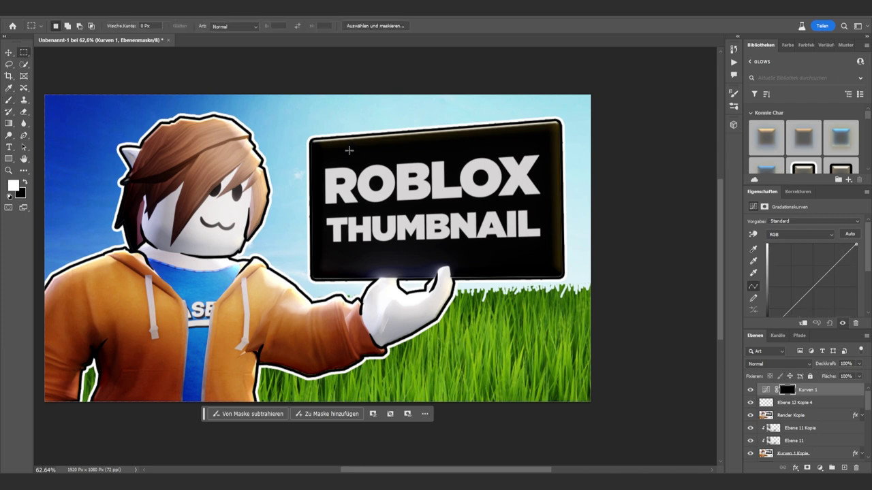
key(l)
click(315, 143)
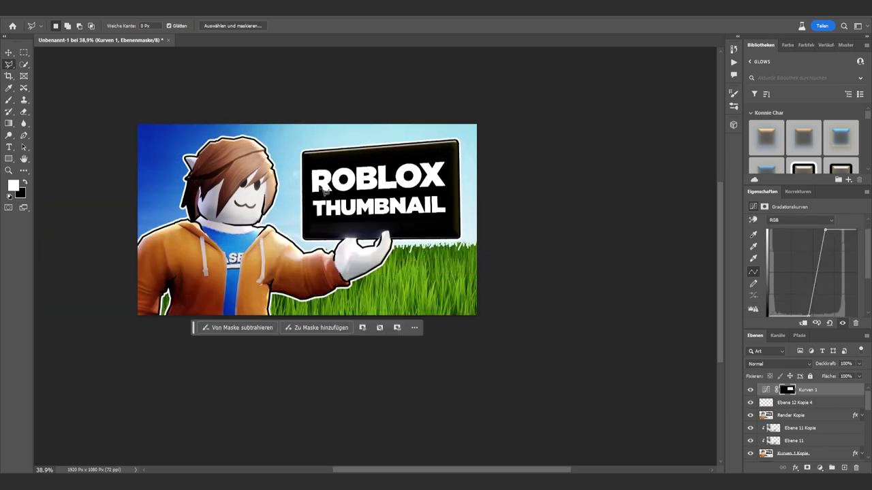
alt+scroll(321, 185, up, 5)
alt+scroll(260, 203, down, 3)
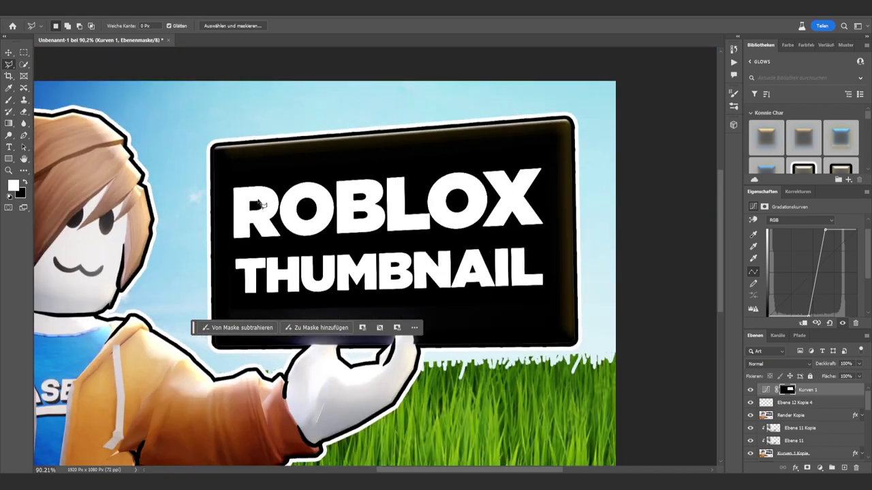
alt+scroll(502, 286, up, 2)
alt+scroll(525, 288, up, 3)
alt+scroll(356, 288, down, 3)
alt+scroll(267, 294, up, 4)
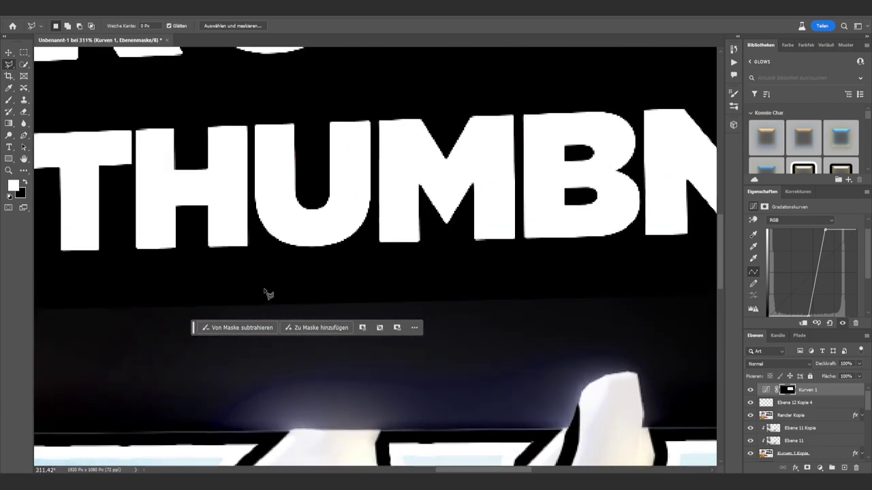
alt+scroll(267, 294, down, 5)
alt+scroll(295, 284, down, 1)
alt+scroll(336, 326, up, 1)
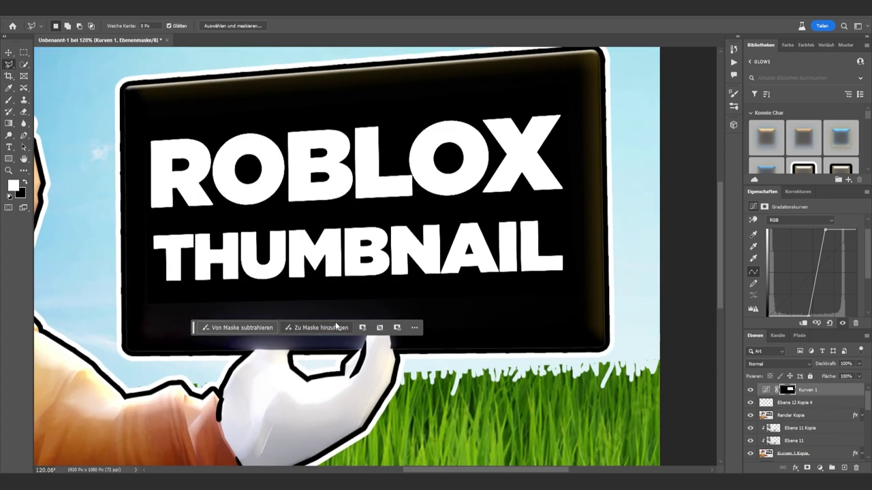
Set up a 176 px brush for painting white onto the Curves mask
key(b)
alt+right_drag(266, 272, 287, 269)
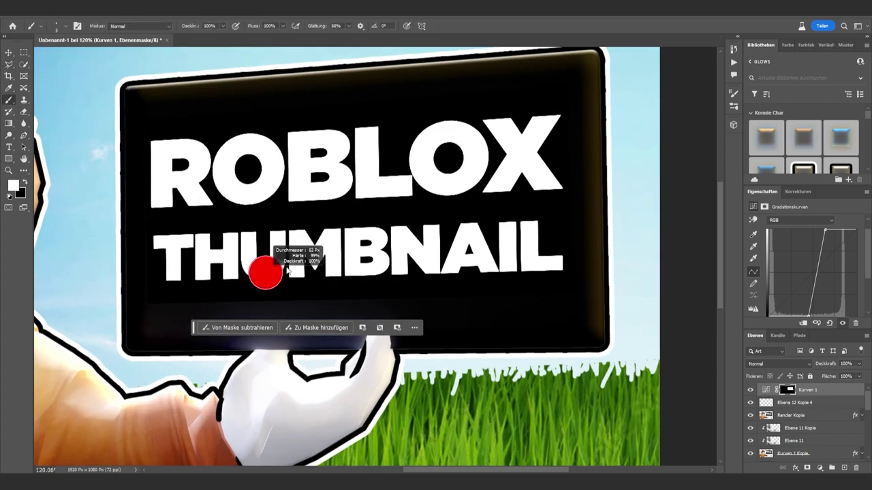
alt+right_drag(224, 250, 272, 247)
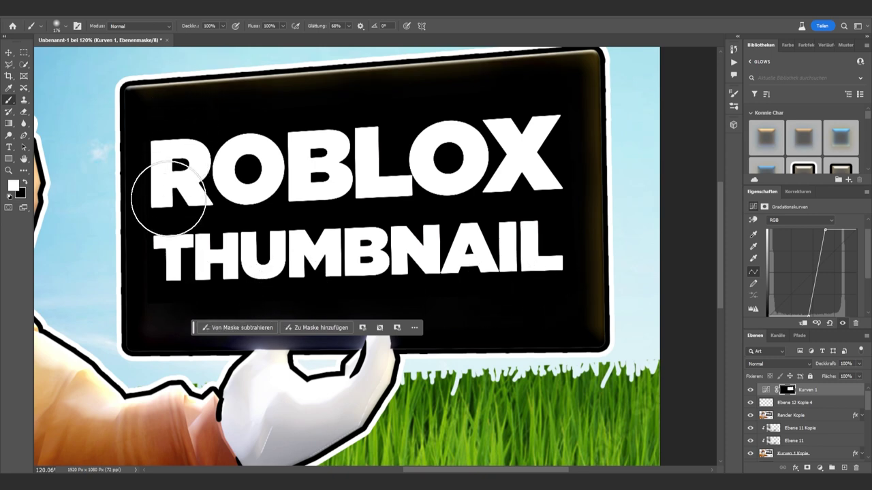
alt+scroll(362, 215, down, 5)
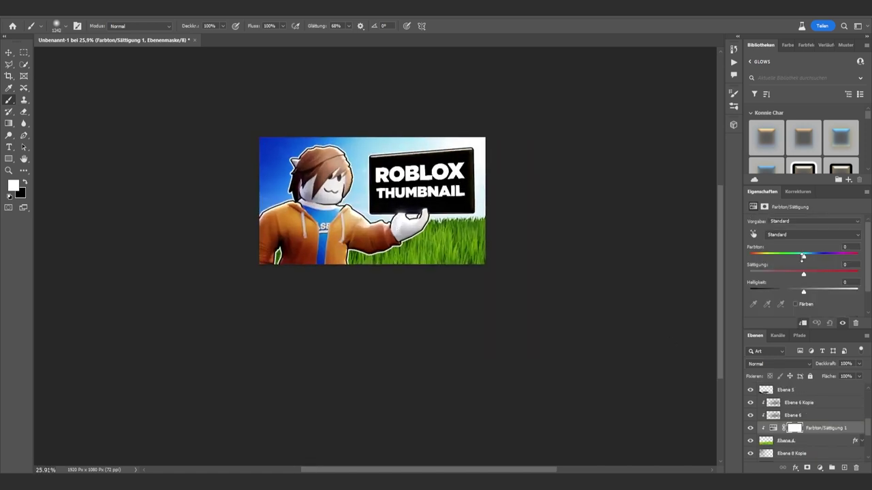
Shift the hue to -2 and lower the Soft Light layer's opacity to 66%
drag(805, 257, 806, 276)
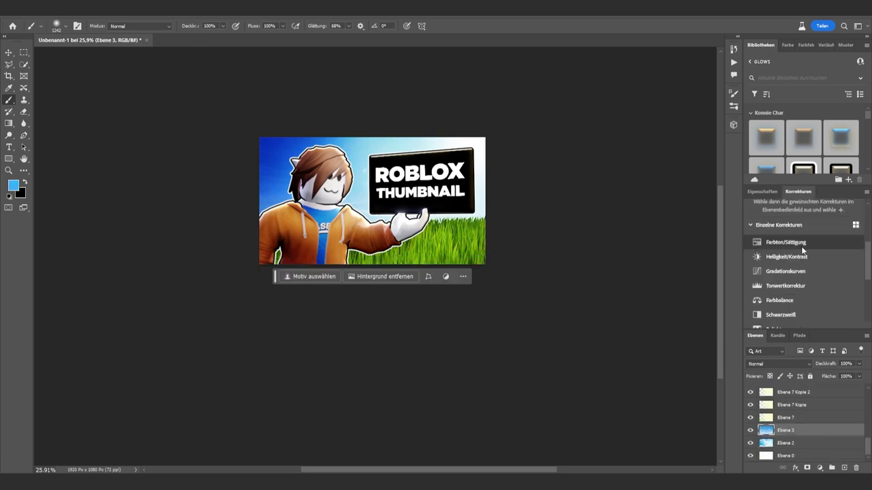
alt+scroll(412, 146, up, 5)
alt+scroll(436, 164, down, 3)
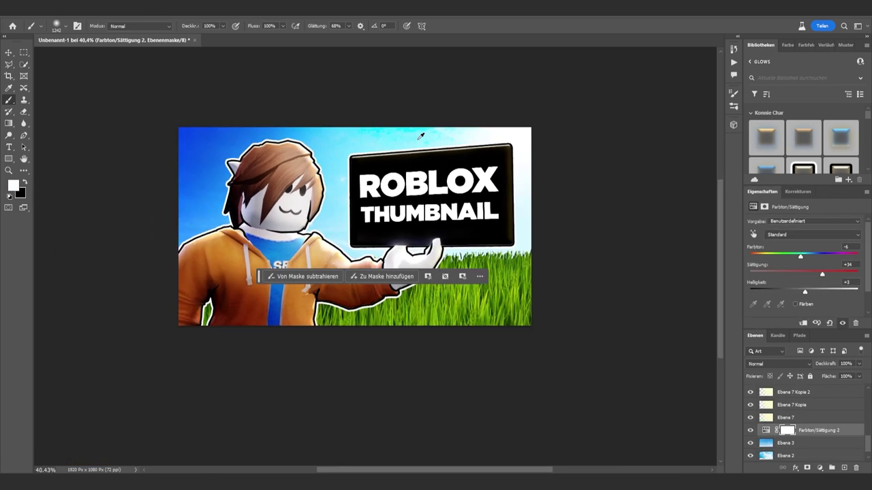
alt+scroll(463, 181, down, 2)
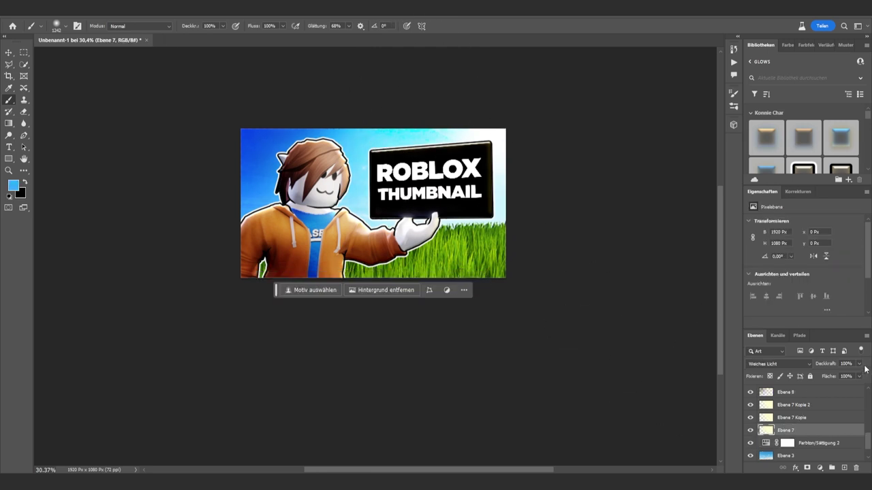
click(861, 364)
drag(850, 377, 846, 377)
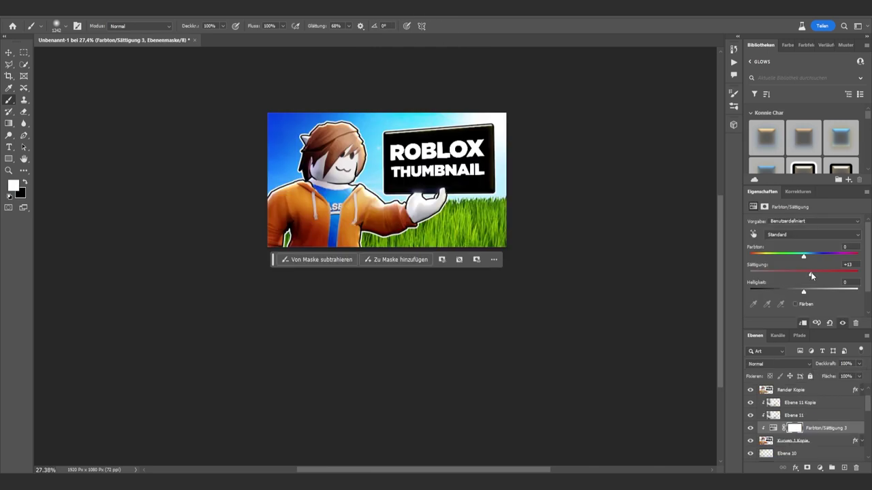
Raise brightness to +3, then stamp all visible layers into a new Ebene 13
drag(802, 290, 805, 291)
alt+scroll(378, 197, up, 1)
alt+scroll(378, 197, down, 3)
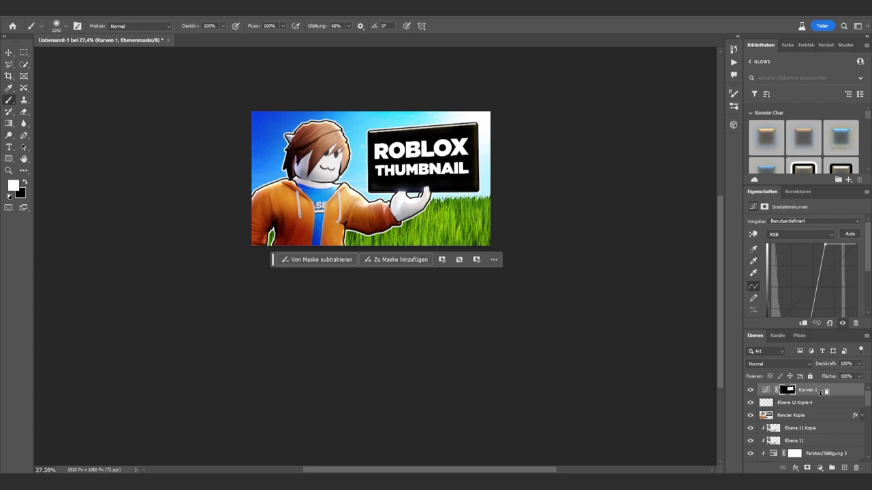
key(ctrl+shift+alt+e)
click(750, 390)
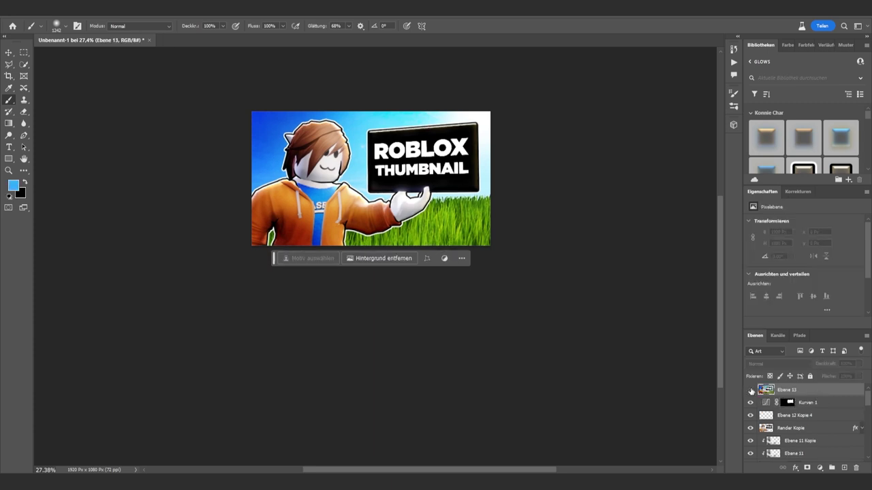
click(750, 390)
click(749, 389)
click(750, 390)
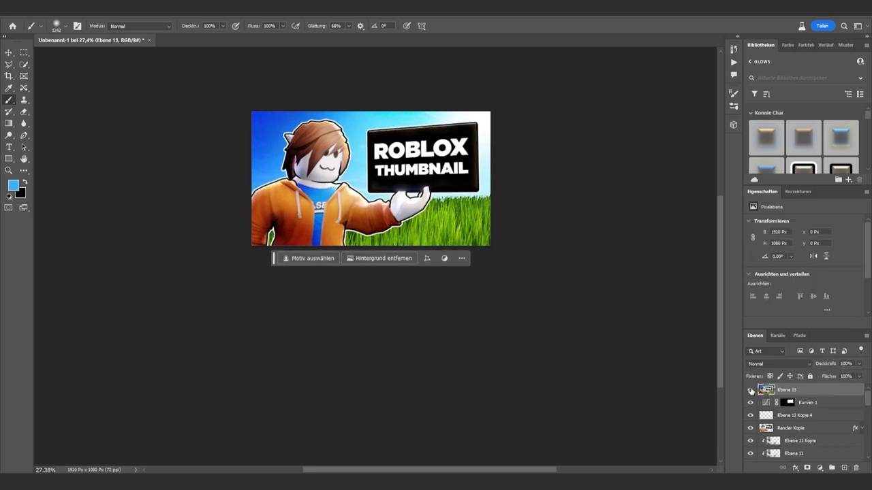
click(750, 389)
click(750, 390)
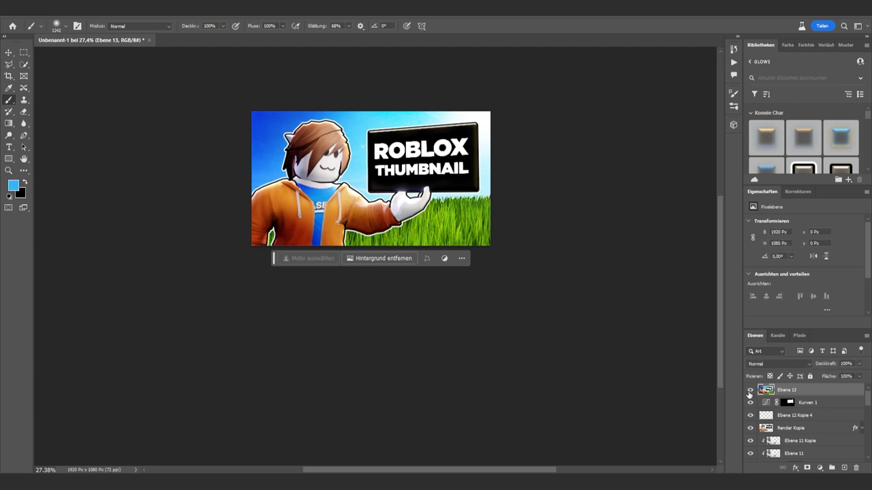
click(749, 389)
click(750, 390)
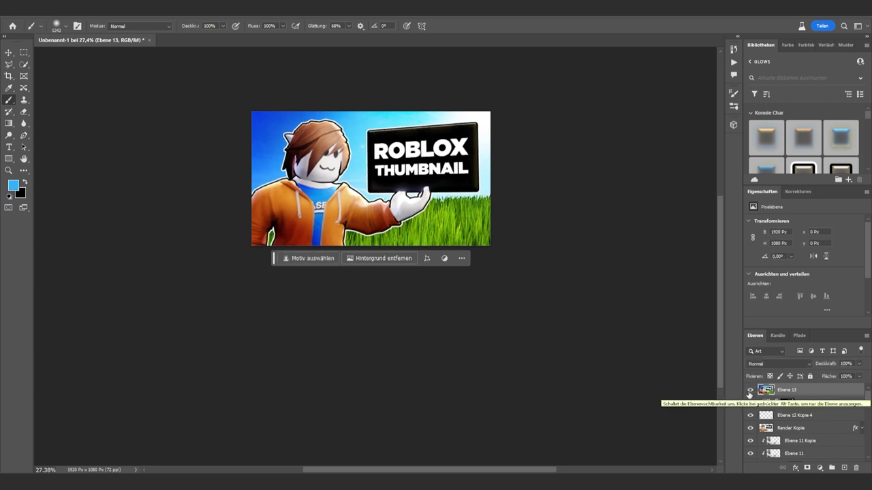
click(749, 390)
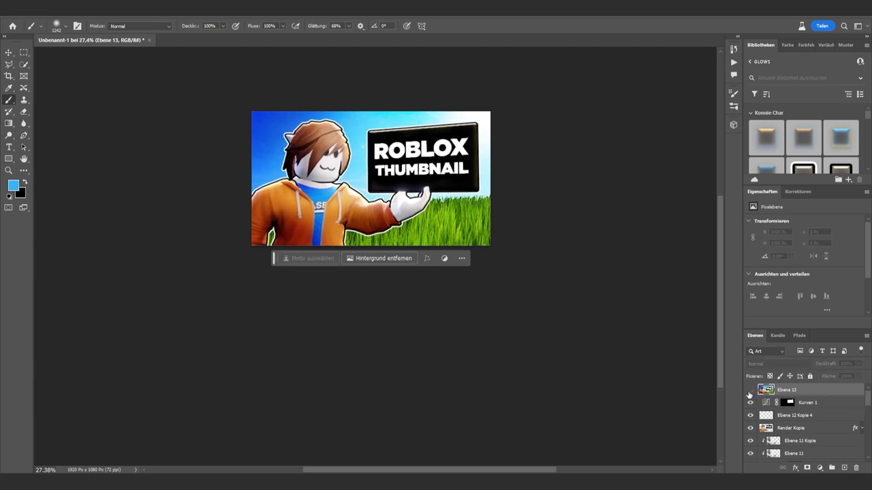
click(749, 392)
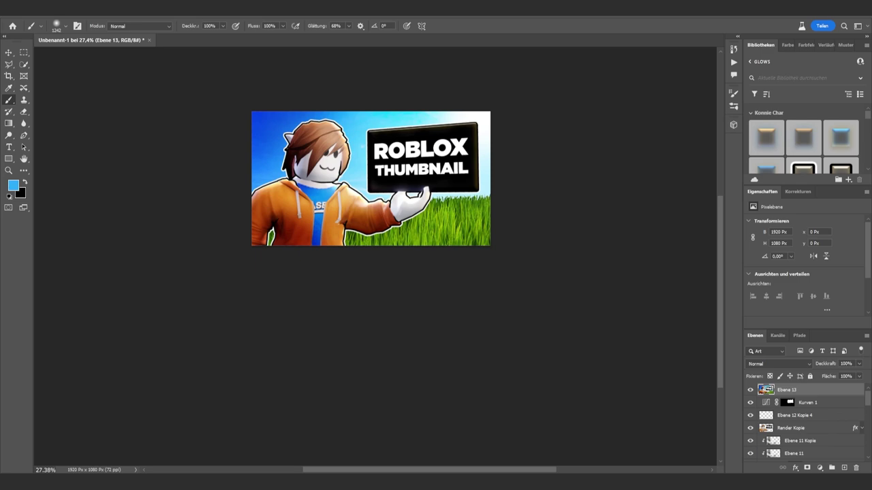
key(ctrl+shift+a)
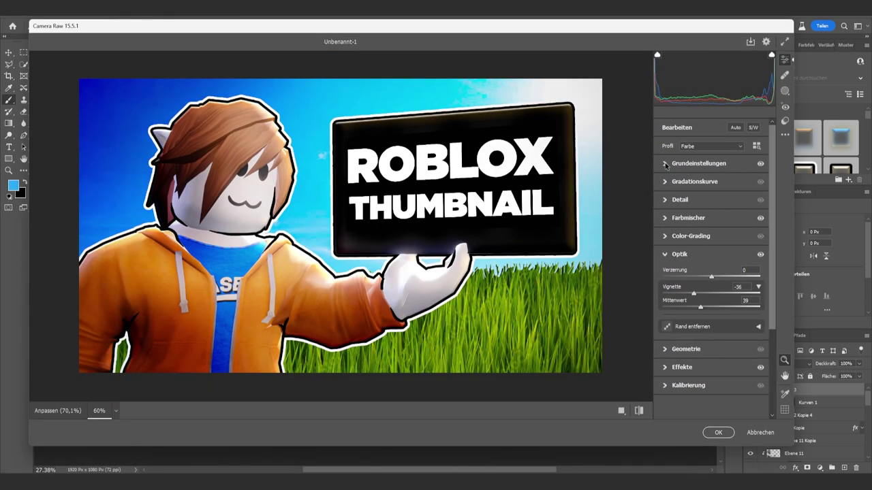
click(666, 164)
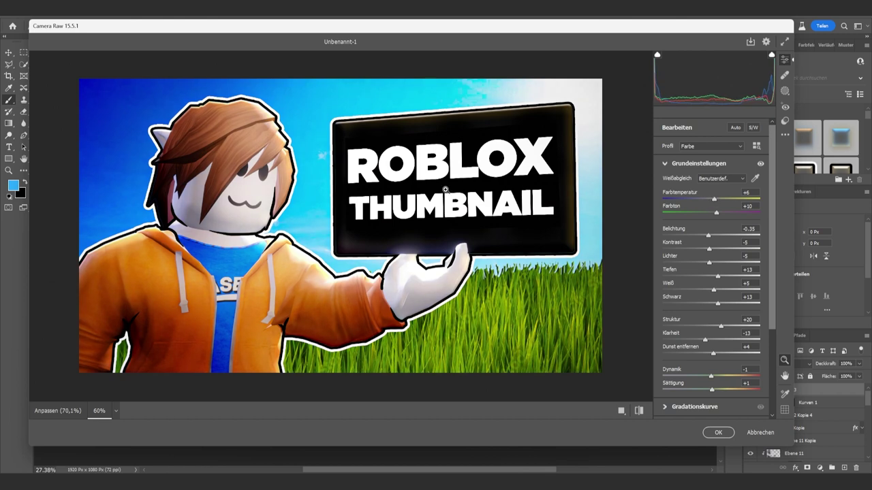
key(ctrl+minus)
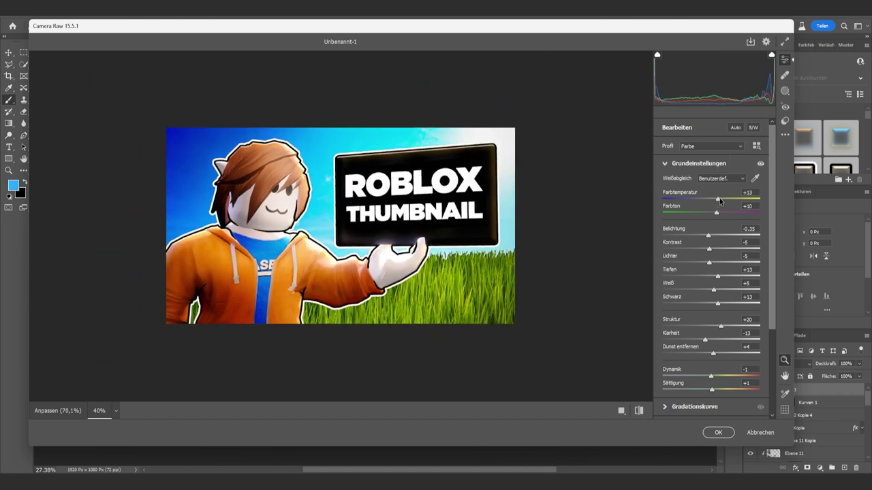
drag(716, 199, 721, 216)
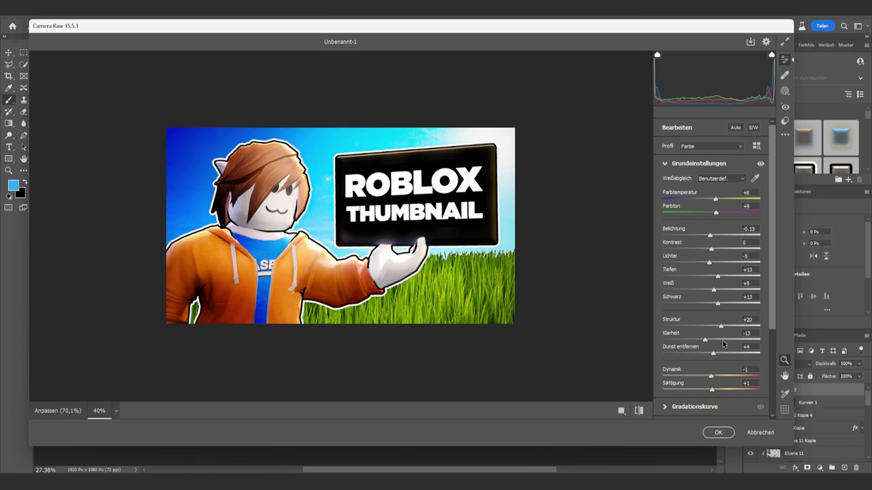
click(760, 432)
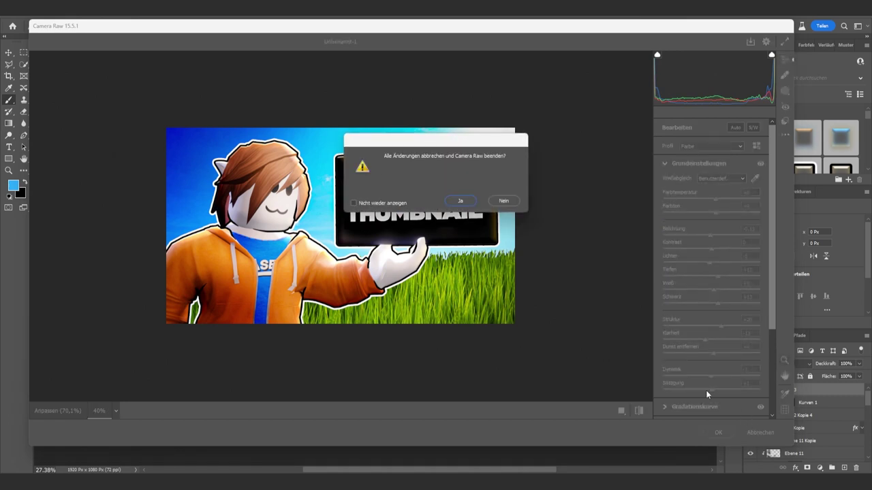
click(462, 200)
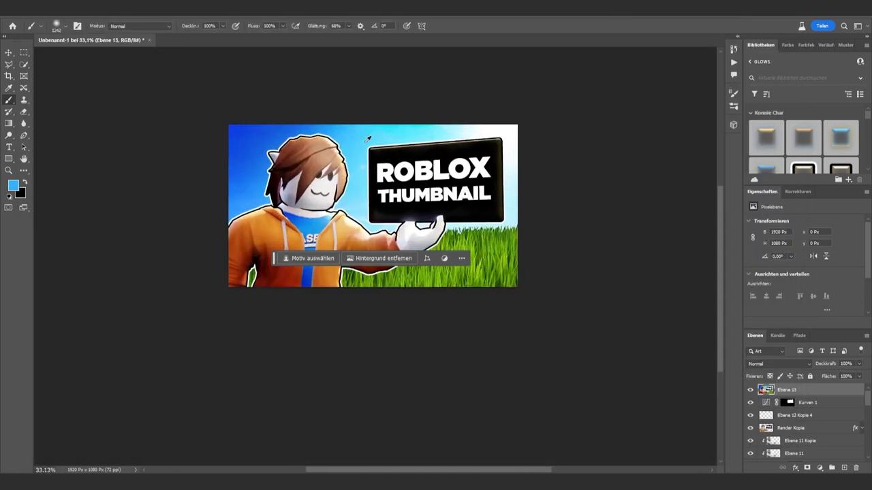
Solo the sky-and-grass background and stamp it into a new merged layer, Ebene 14
scroll(793, 423, down, 2)
scroll(793, 423, down, 2)
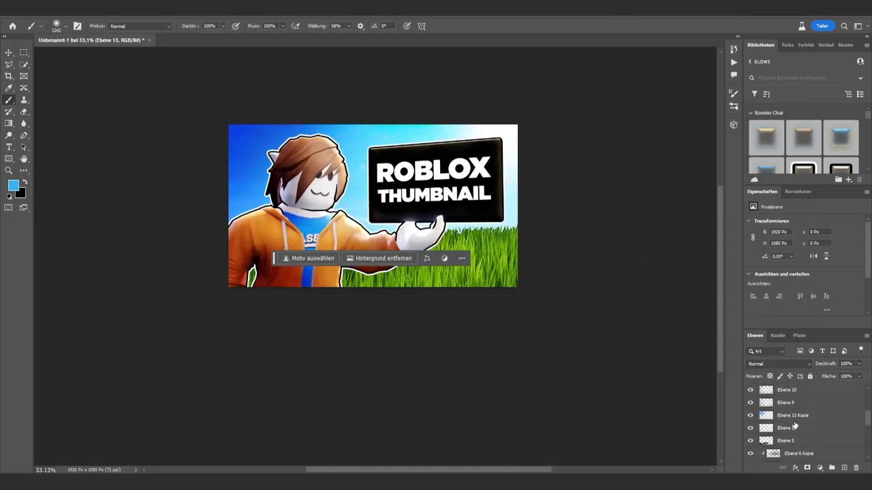
scroll(793, 424, down, 2)
click(815, 417)
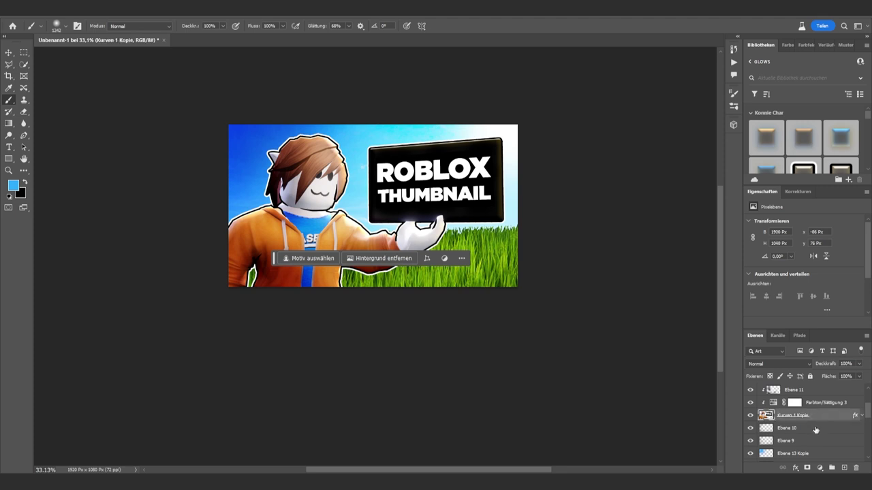
click(816, 429)
scroll(815, 430, up, 2)
click(750, 403)
scroll(751, 406, up, 1)
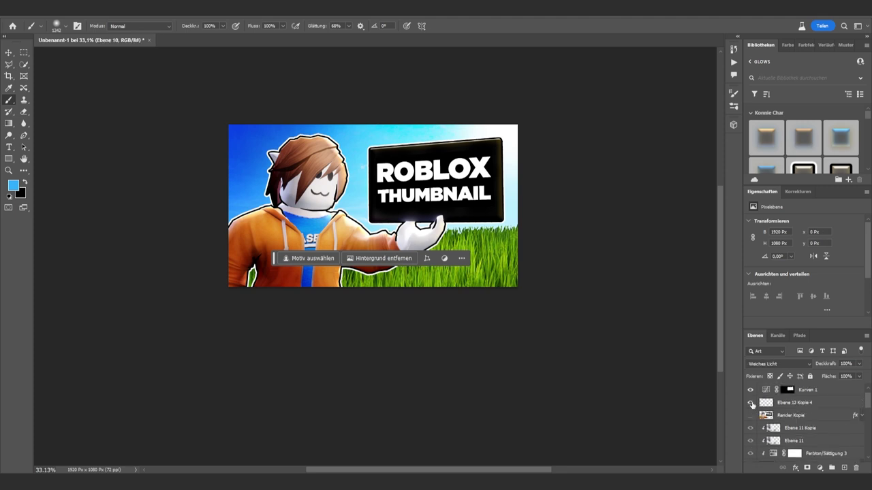
scroll(751, 408, up, 1)
click(751, 402)
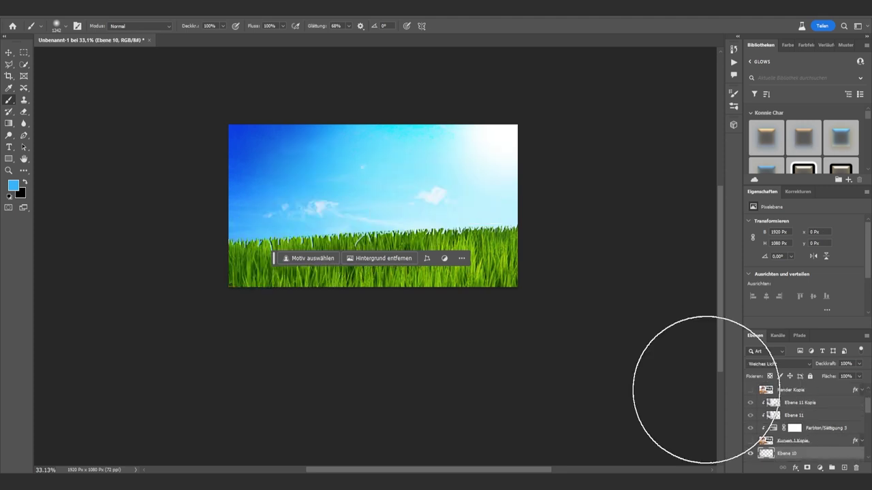
scroll(796, 417, down, 3)
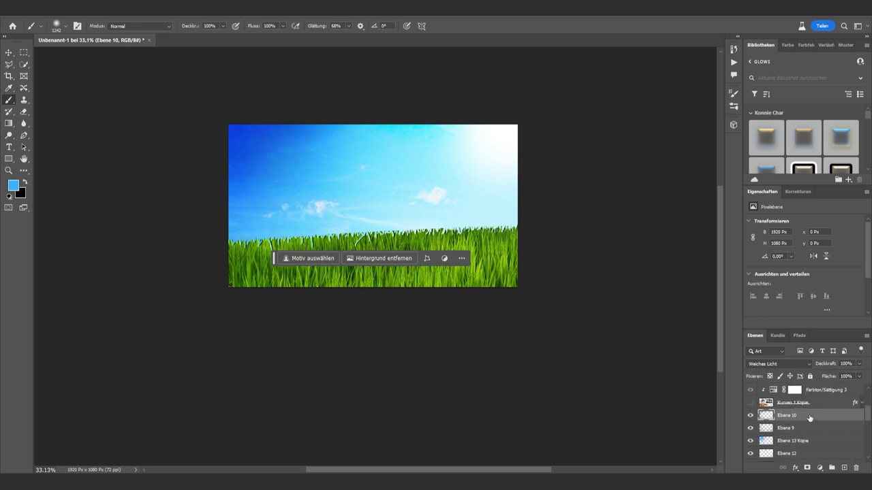
key(ctrl+shift+alt+e)
Try a 4,4 Gaussian blur, cancel it, and show all hidden layers again
click(155, 7)
mouse_move(179, 210)
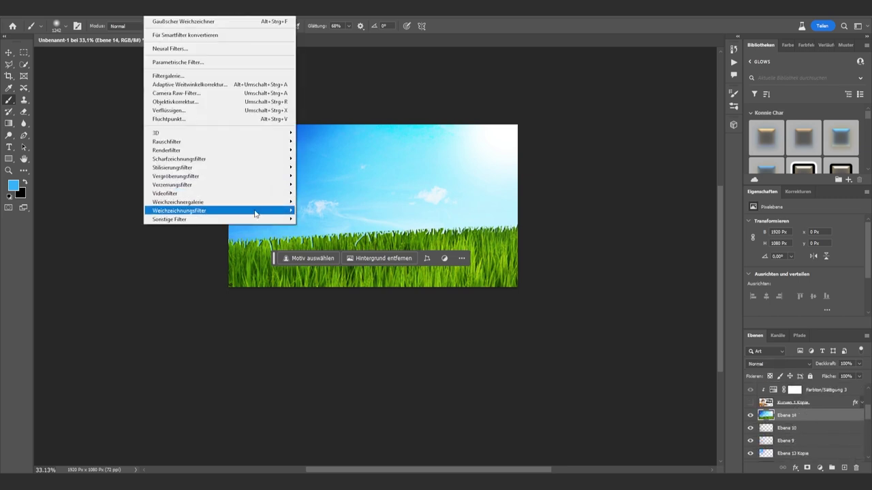
click(328, 245)
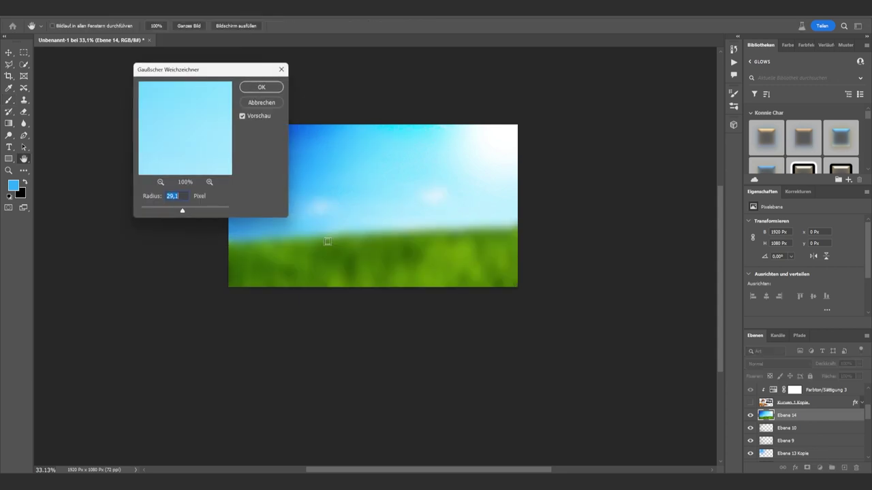
drag(164, 211, 159, 211)
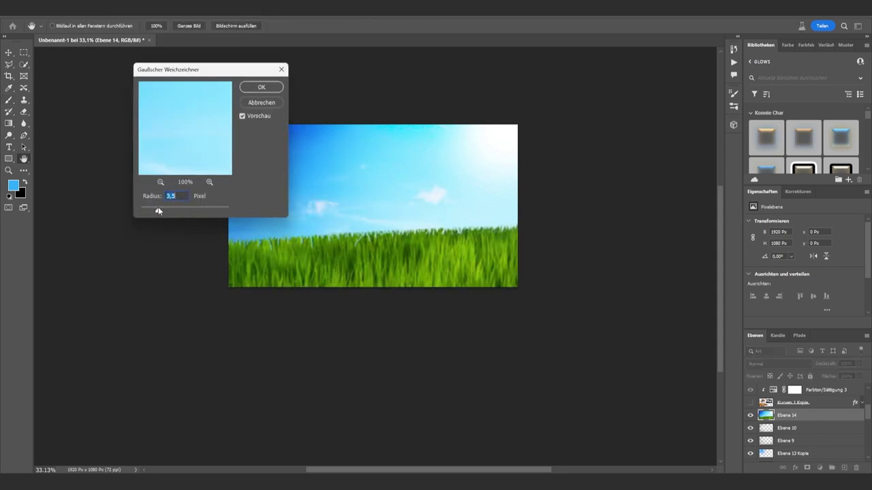
click(249, 105)
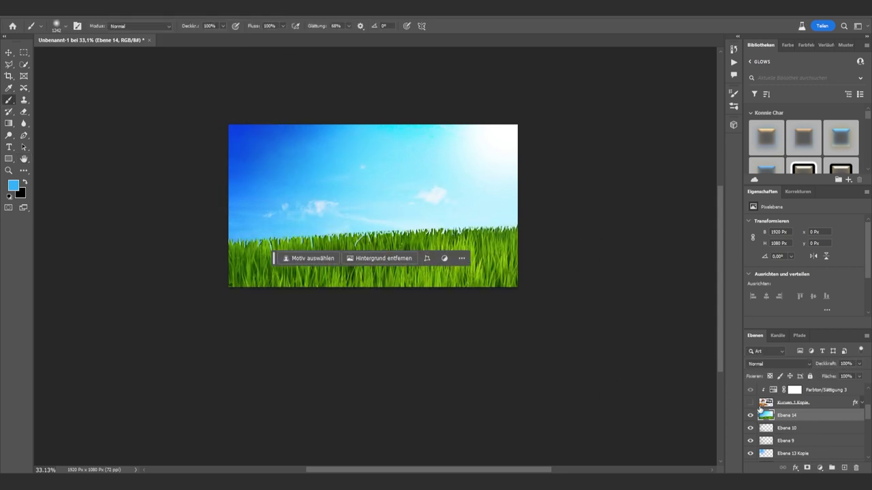
click(750, 414)
scroll(752, 409, down, 2)
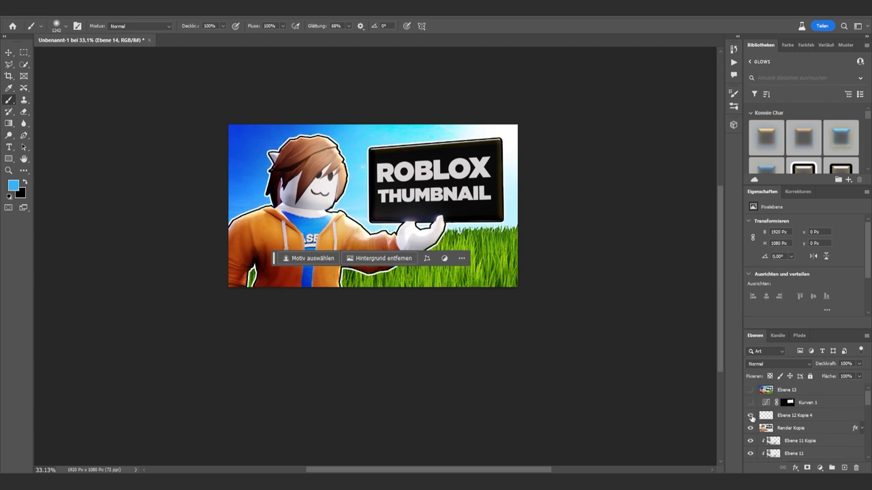
scroll(784, 422, down, 3)
Apply a 5,6 px Gaussian blur and the Camera Raw grading to the background copy
click(228, 8)
click(346, 244)
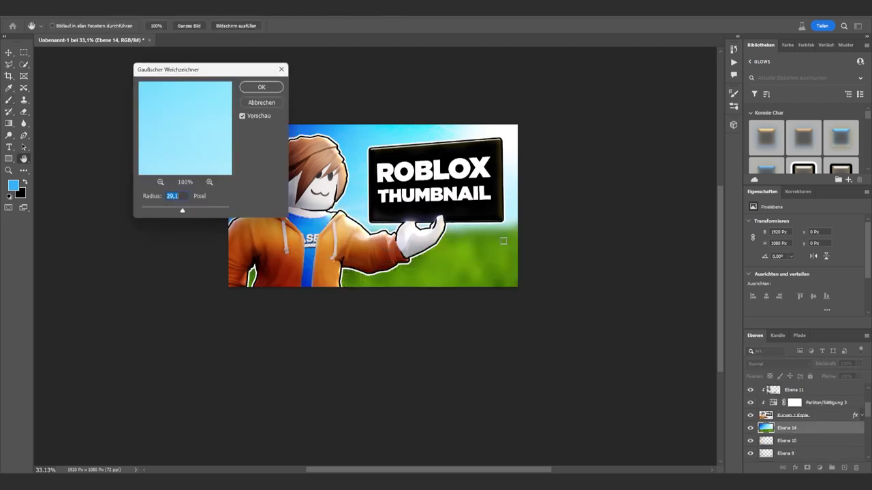
drag(157, 211, 608, 221)
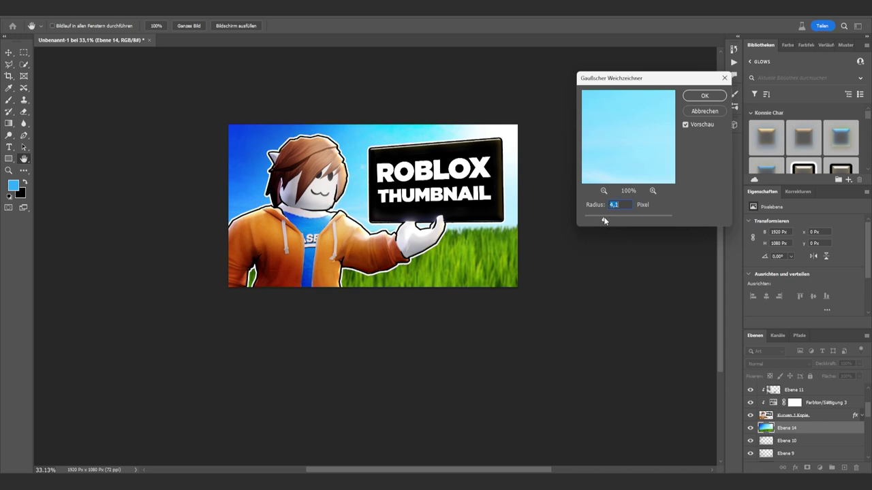
key(Return)
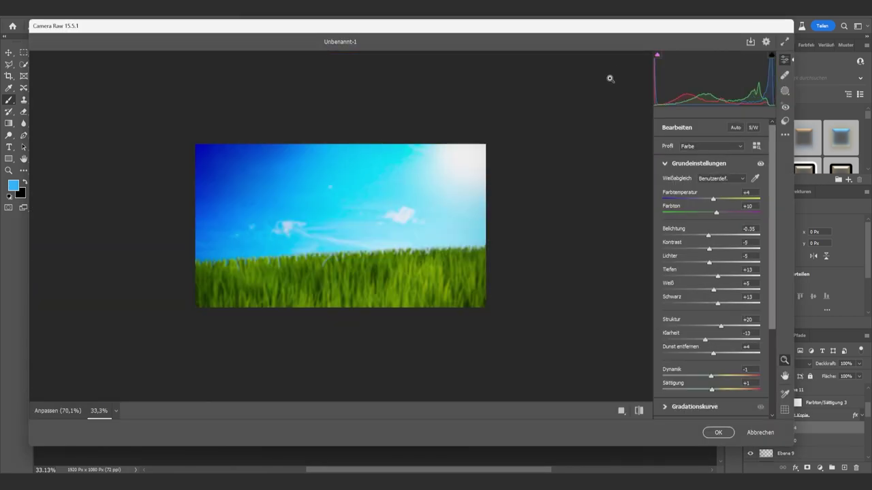
key(Return)
Select the top layer and stamp all visible layers into a new merged layer
alt+scroll(442, 314, down, 2)
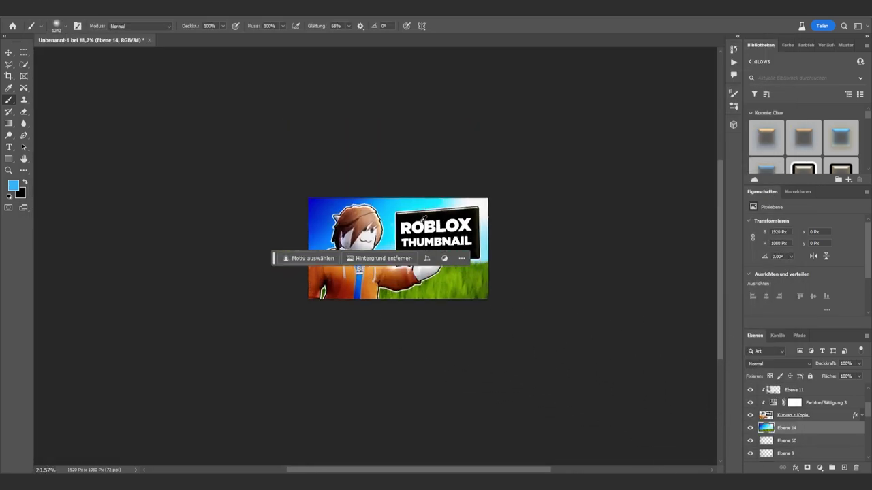
alt+scroll(424, 220, up, 2)
alt+scroll(436, 300, down, 2)
alt+scroll(436, 299, up, 3)
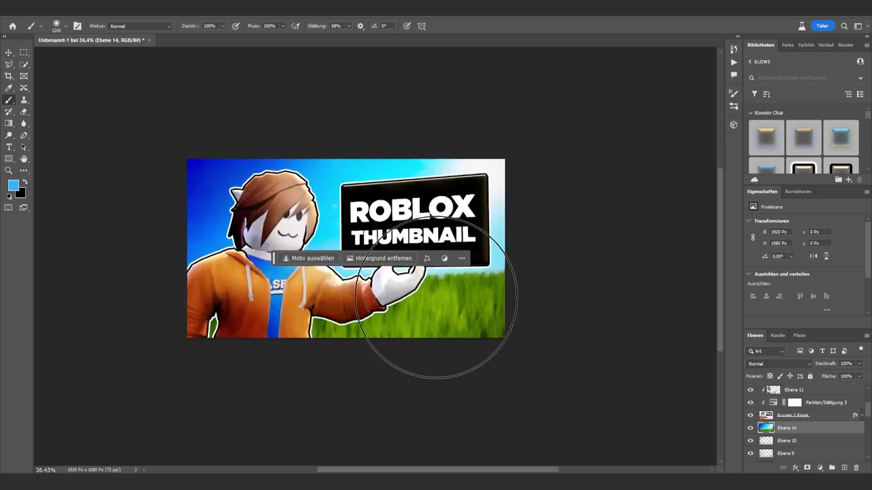
alt+scroll(430, 317, down, 1)
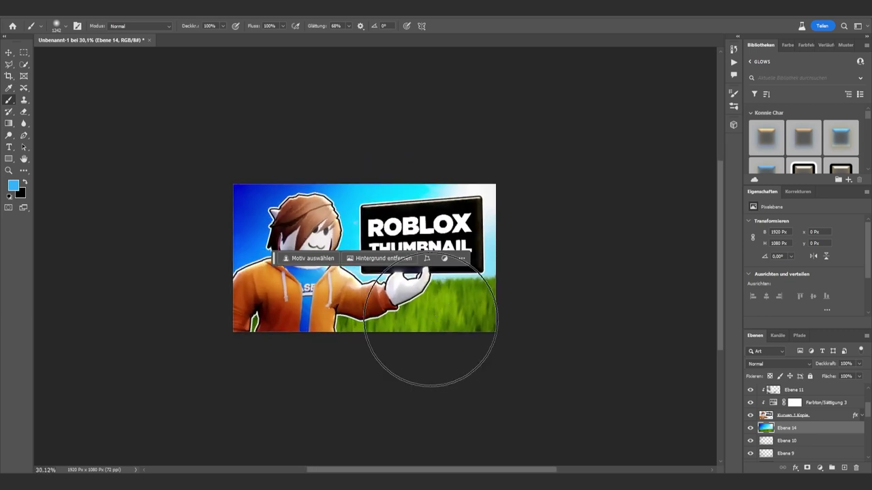
scroll(801, 418, up, 2)
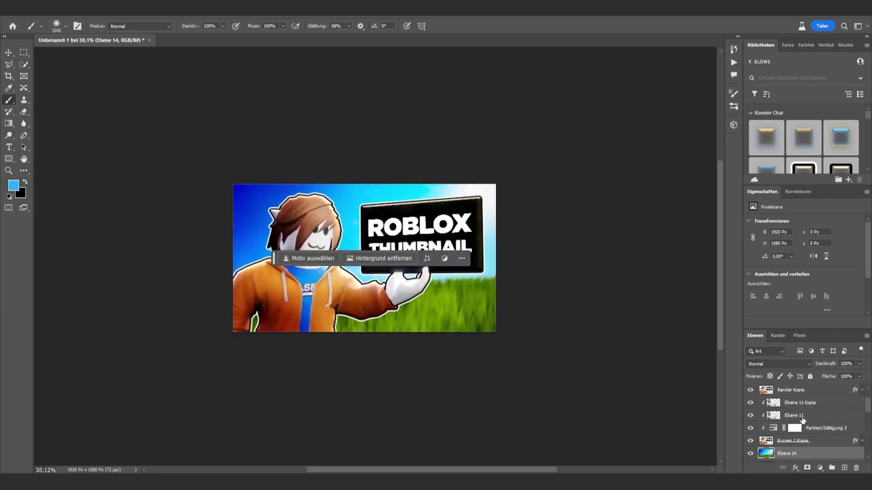
scroll(804, 420, up, 2)
click(809, 402)
key(ctrl+shift+alt+e)
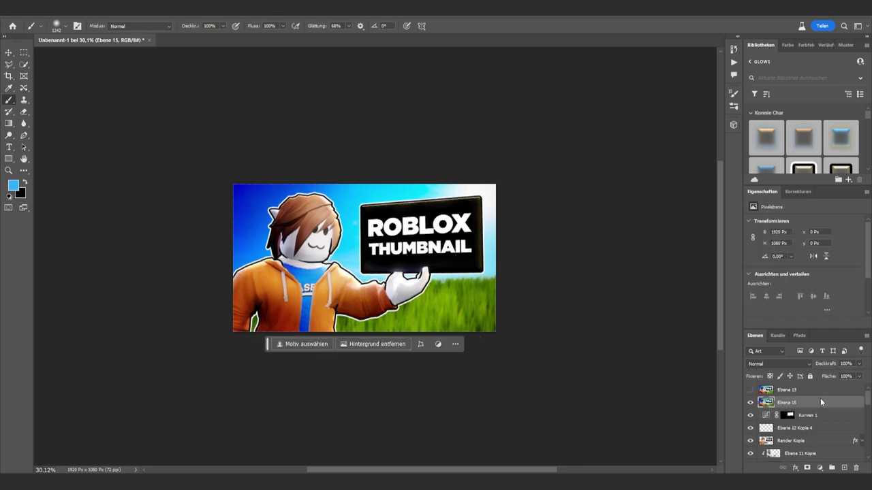
In Camera Raw, brighten the whites, shift the green hue and raise green saturation to +38
key(ctrl+shift+a)
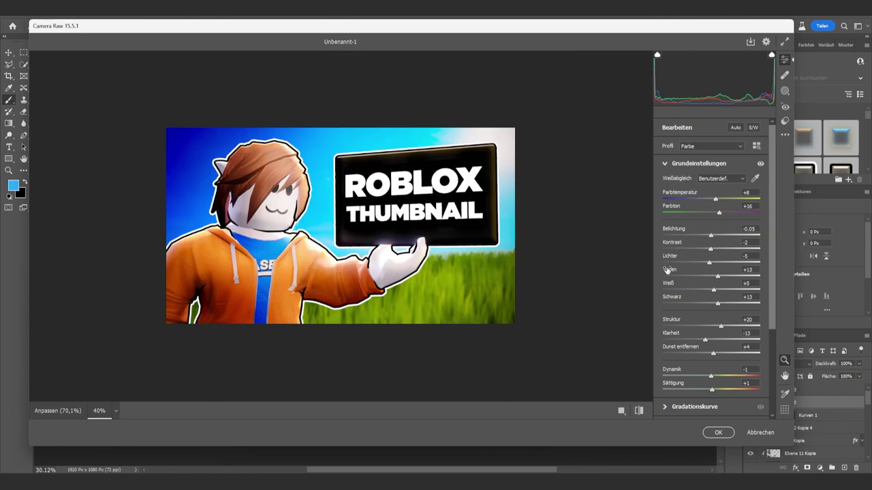
mouse_move(717, 278)
mouse_down()
mouse_move(712, 347)
mouse_move(673, 347)
mouse_move(716, 348)
mouse_up()
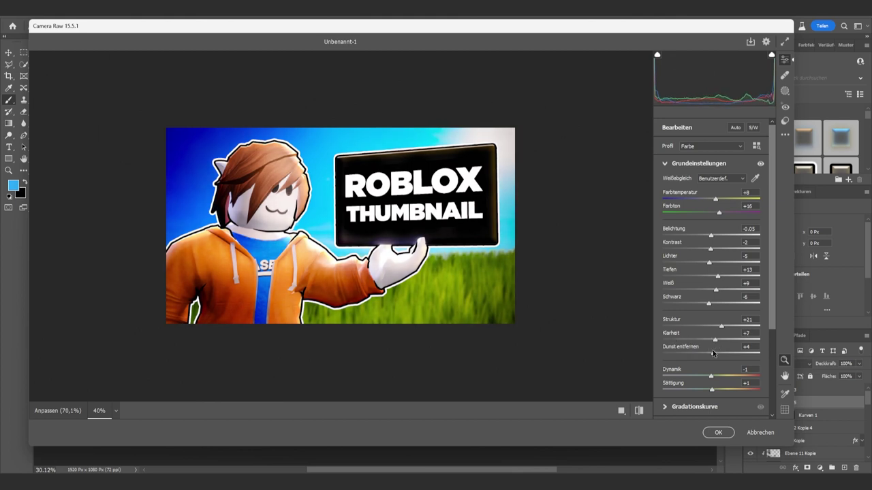
scroll(714, 354, down, 3)
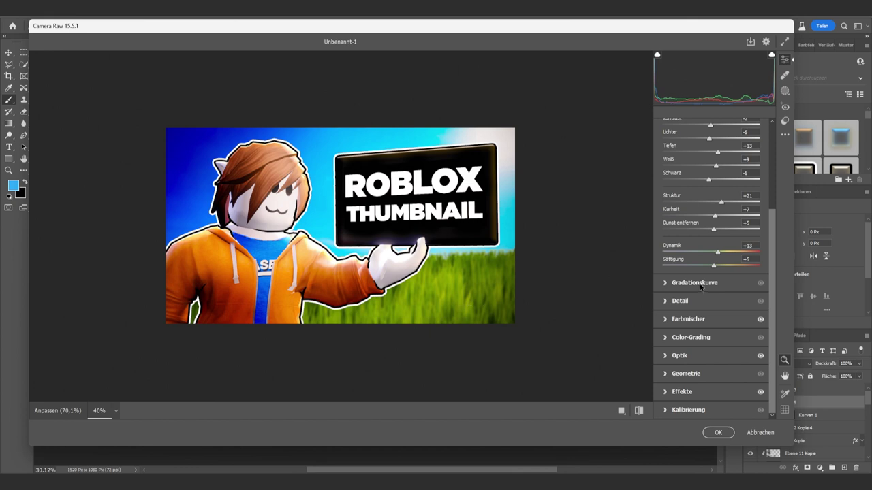
click(665, 322)
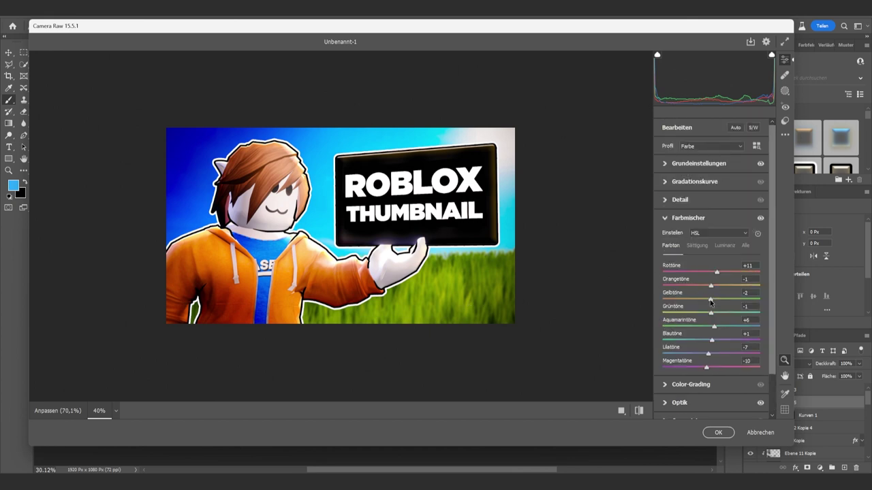
drag(711, 312, 725, 312)
drag(712, 312, 730, 313)
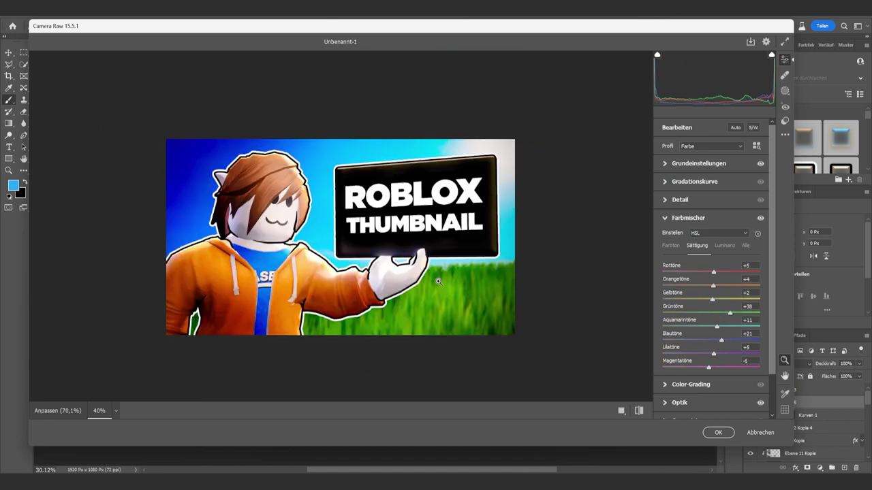
Boost yellow saturation to +28 and darken the vignette to −42
scroll(438, 281, down, 2)
scroll(437, 281, down, 1)
scroll(438, 281, up, 1)
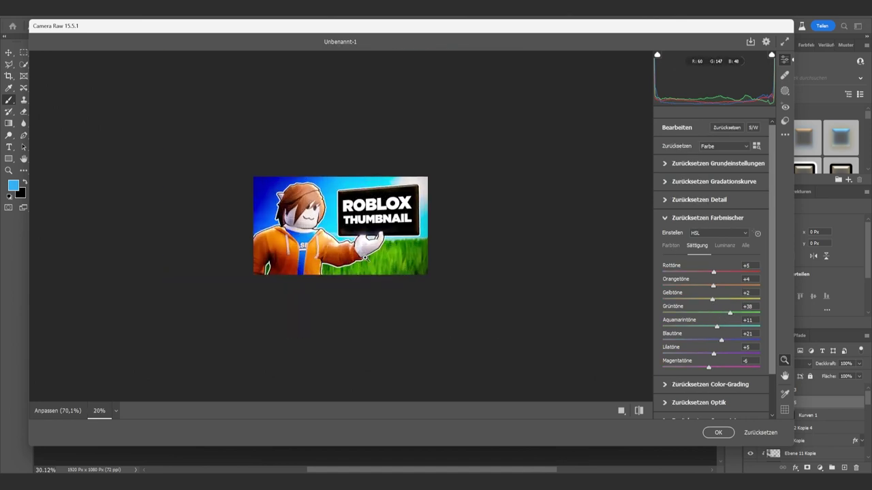
drag(715, 301, 748, 310)
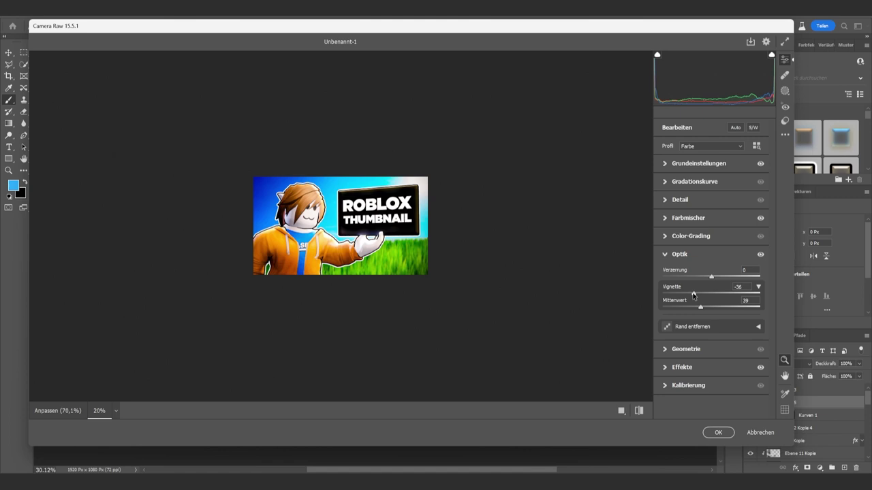
drag(693, 294, 687, 300)
Apply the Camera Raw grade and toggle Ebene 15 to compare before and after
click(713, 438)
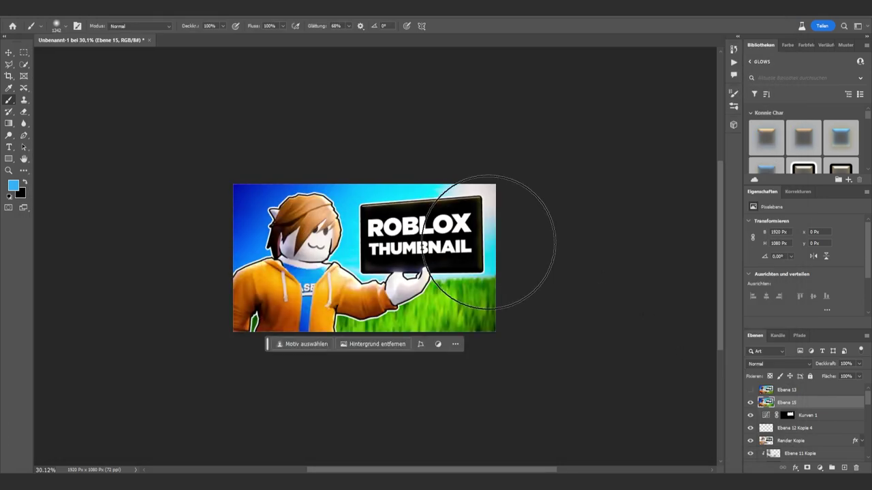
alt+scroll(516, 243, down, 3)
click(750, 403)
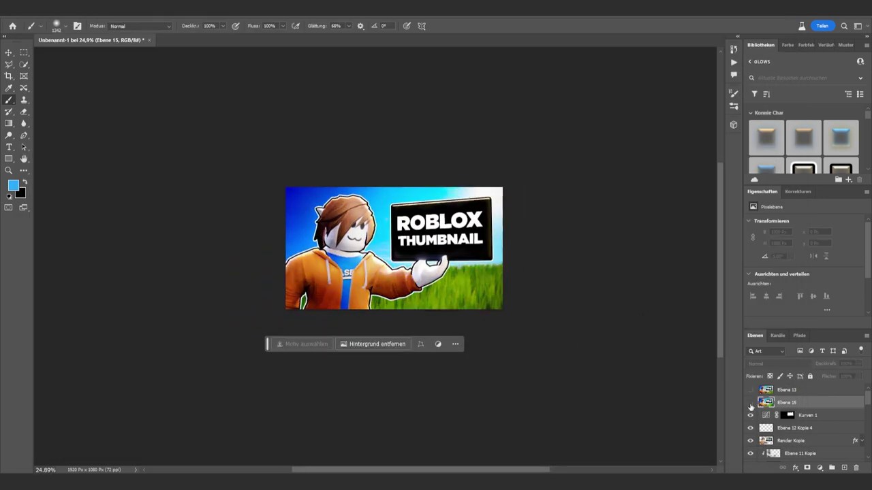
click(750, 402)
click(750, 402)
click(750, 403)
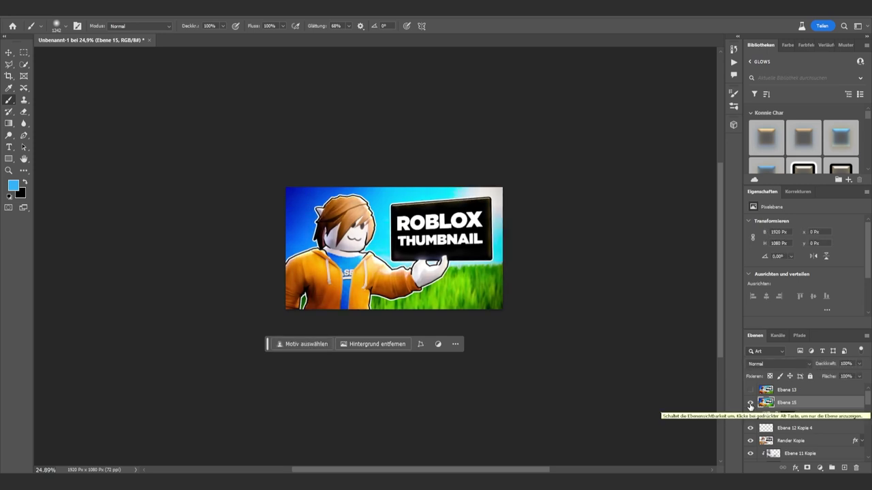
Lower Ebene 15's opacity to 57% and compare it against the ungraded image
click(859, 363)
drag(860, 376, 842, 376)
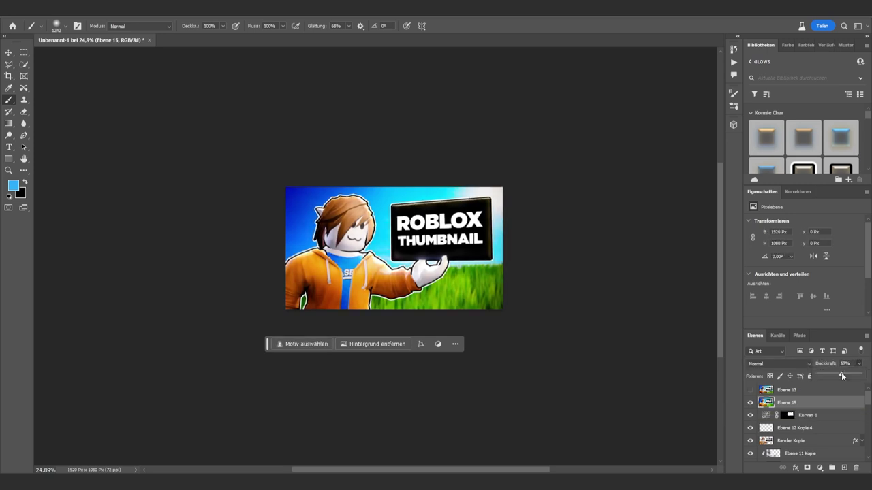
click(750, 402)
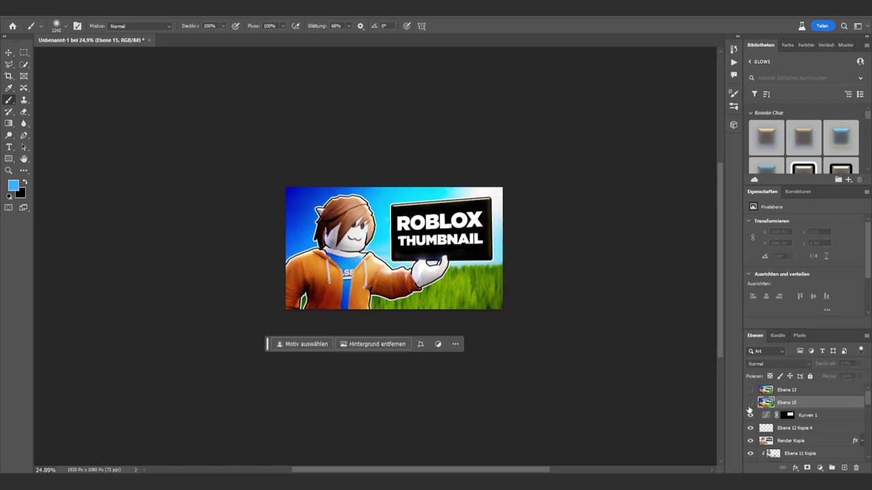
click(750, 404)
click(750, 407)
click(750, 407)
click(750, 407)
click(750, 407)
click(749, 406)
click(750, 407)
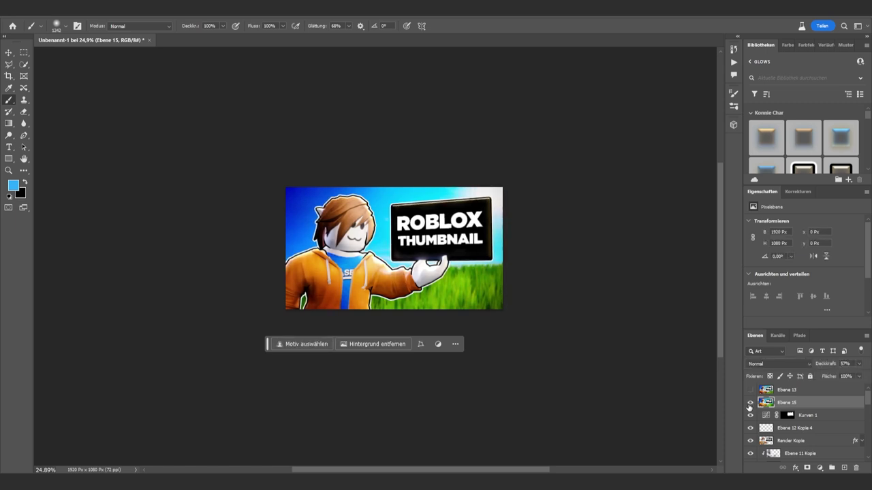
click(749, 407)
click(750, 406)
Switch to the Eraser tool and adjust its brush size
key(e)
mouse_move(493, 219)
alt+right_down()
mouse_move(504, 220)
mouse_move(515, 185)
alt+right_up()
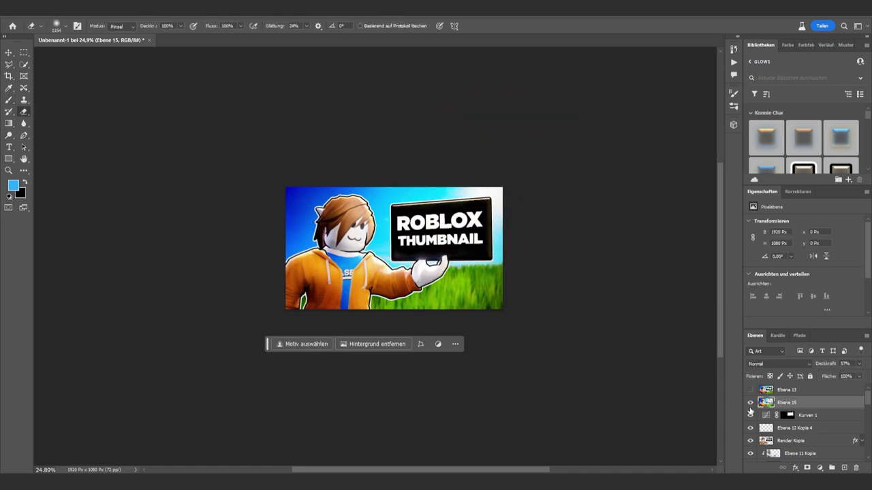
alt+scroll(411, 256, up, 1)
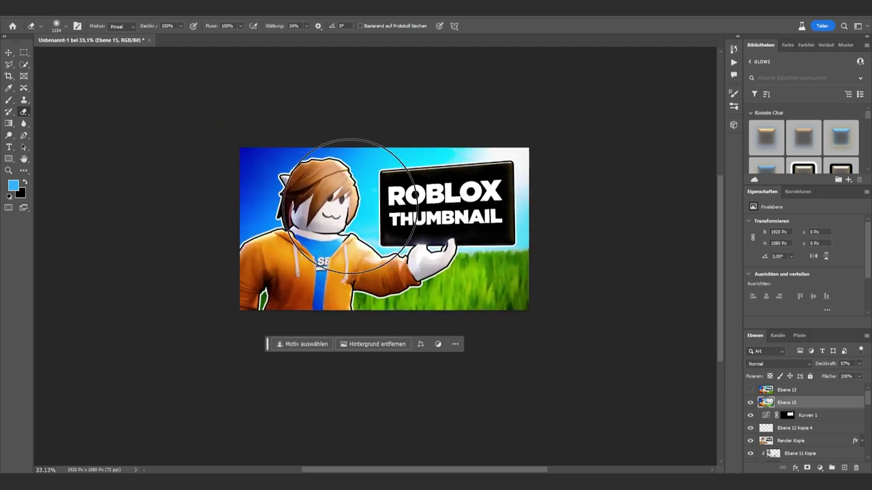
alt+scroll(344, 212, down, 2)
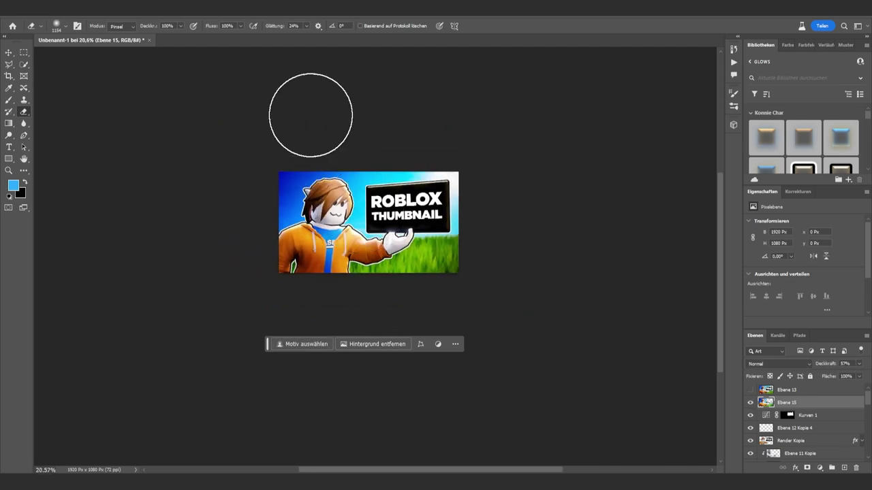
alt+scroll(348, 212, up, 5)
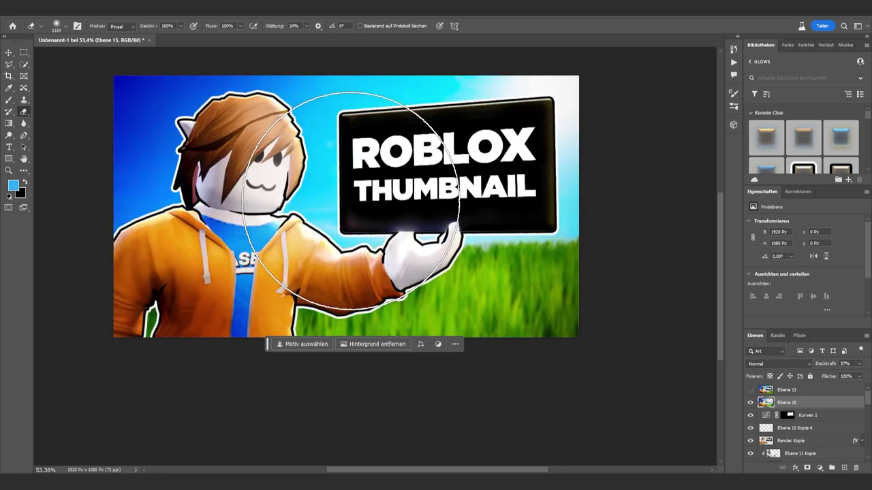
alt+scroll(369, 171, down, 1)
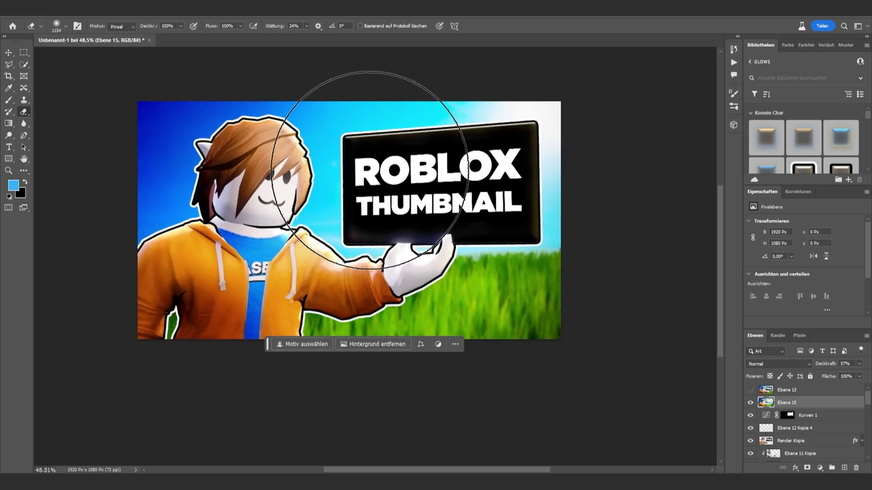
Export the 1920×1080 thumbnail through Export As as a JPG at quality 7
click(23, 8)
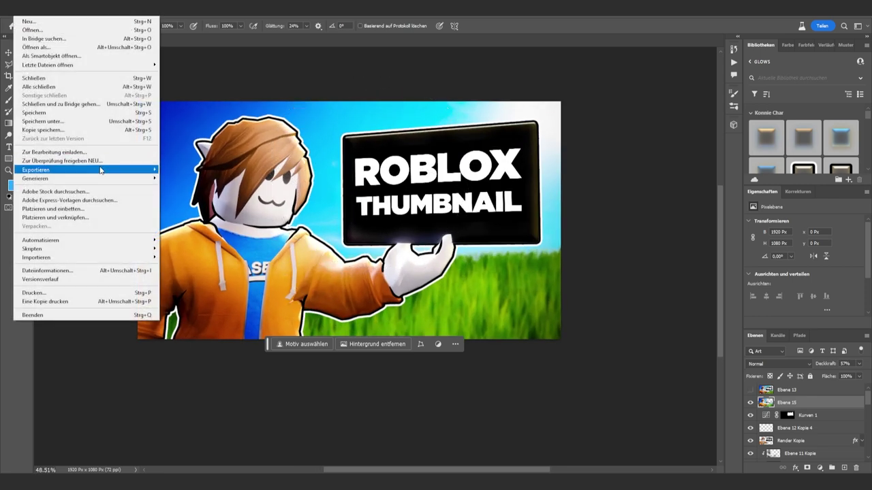
mouse_move(41, 170)
click(210, 179)
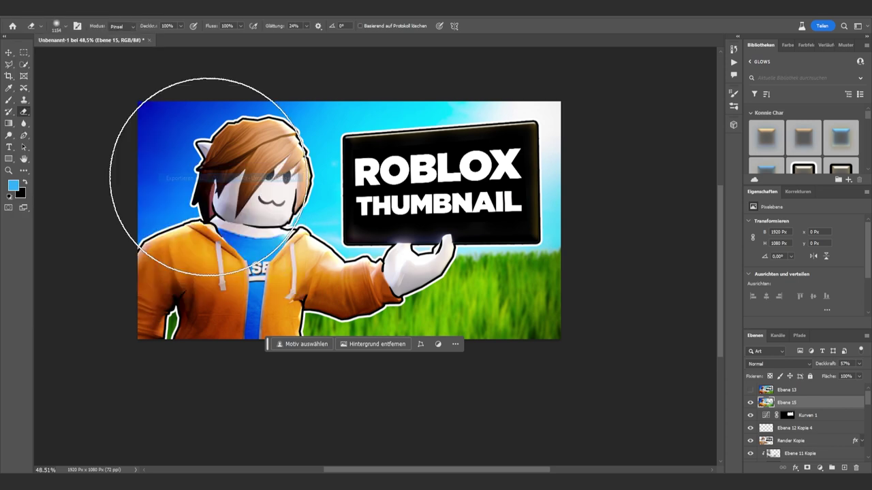
click(604, 72)
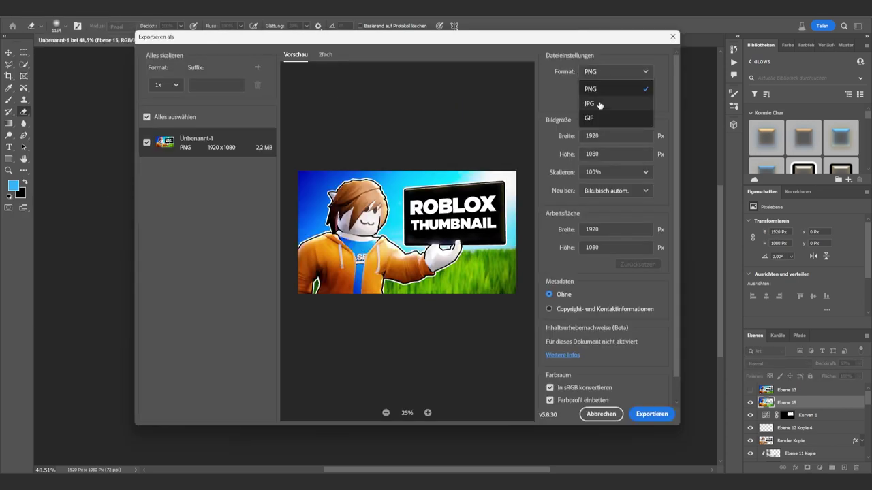
click(594, 104)
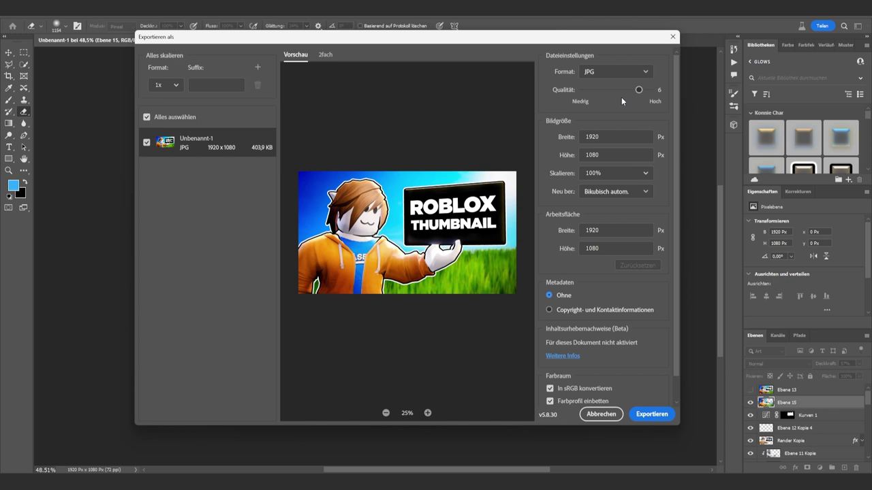
drag(638, 89, 670, 93)
click(651, 414)
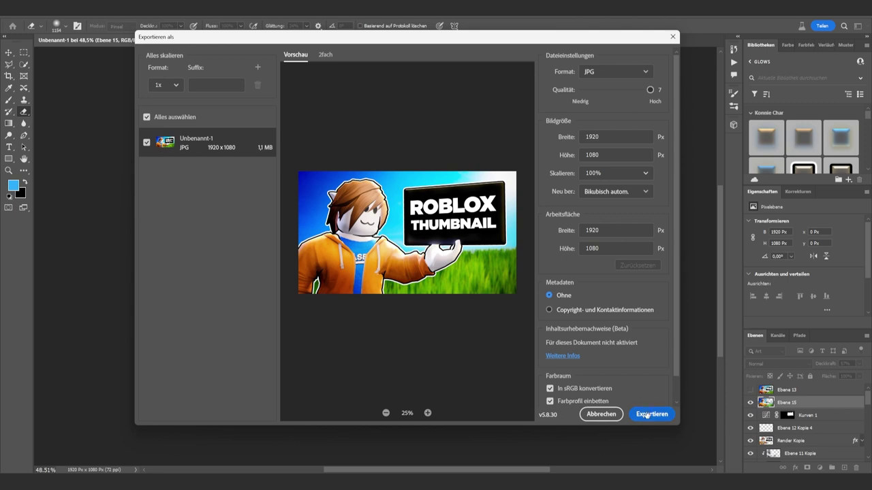